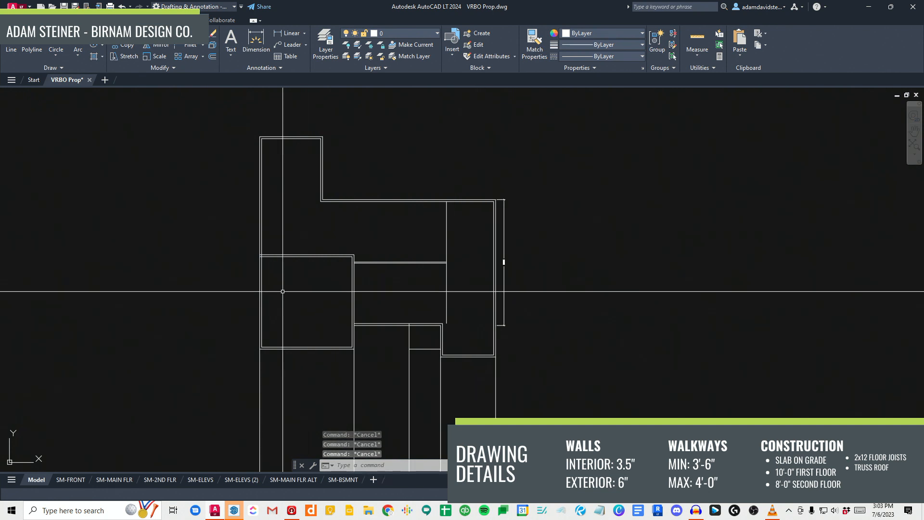
{"action": "scroll", "coordinate": [364, 318], "scroll_direction": "up", "scroll_amount": 2}
{"action": "left_click", "coordinate": [339, 339]}
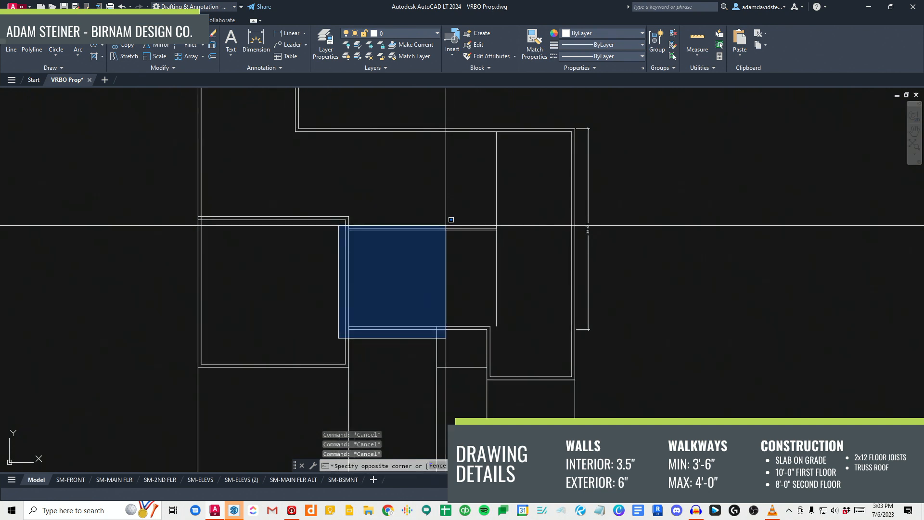
{"action": "left_click", "coordinate": [448, 224]}
{"action": "middle_click_drag", "start_coordinate": [448, 225], "coordinate": [447, 275]}
{"action": "left_click", "coordinate": [297, 281]}
{"action": "scroll", "coordinate": [472, 244], "scroll_direction": "down", "scroll_amount": 3}
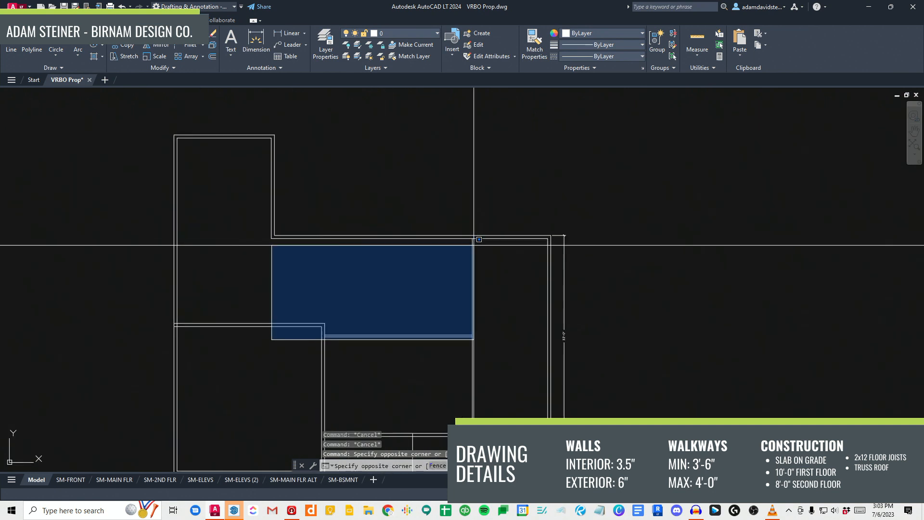
{"action": "left_click", "coordinate": [474, 241]}
{"action": "key", "text": "Escape"}
{"action": "middle_click_drag", "start_coordinate": [473, 241], "coordinate": [466, 227]}
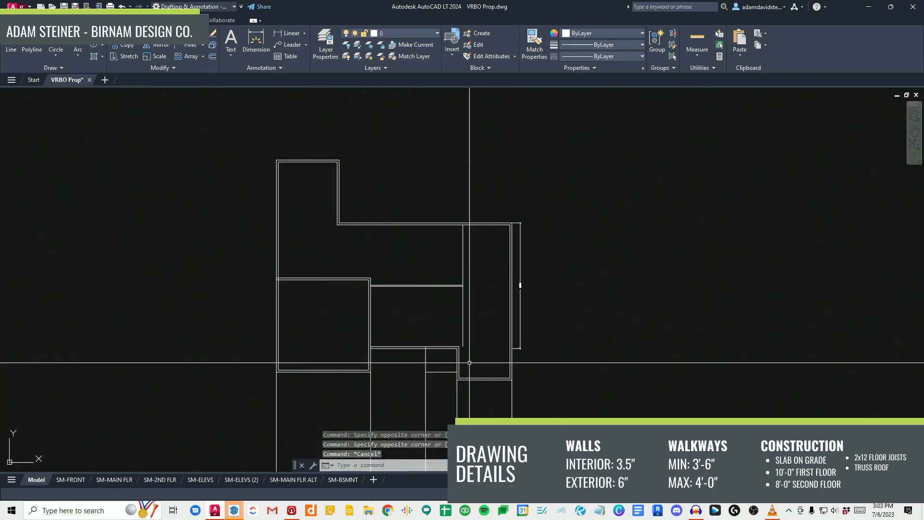
{"action": "left_click", "coordinate": [447, 400]}
{"action": "key", "text": "Escape"}
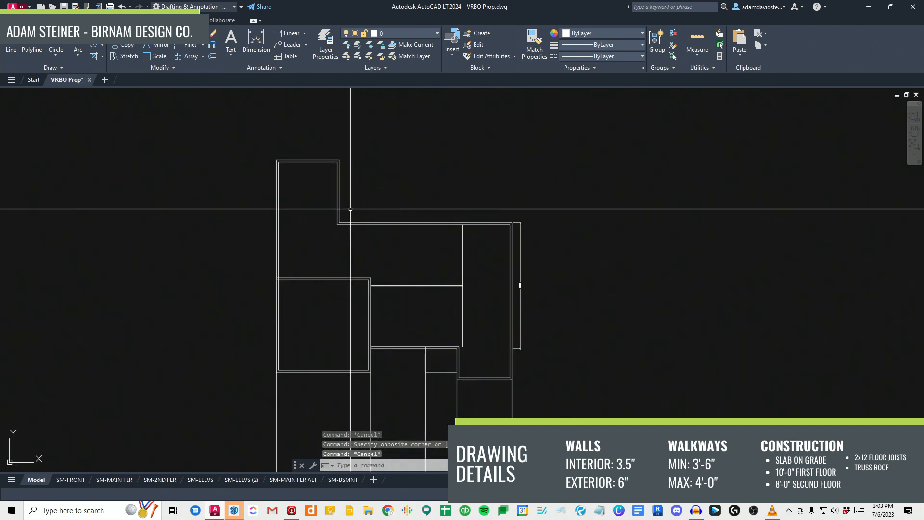
{"action": "middle_click_drag", "start_coordinate": [278, 129], "coordinate": [291, 143]}
{"action": "left_click", "coordinate": [283, 161]}
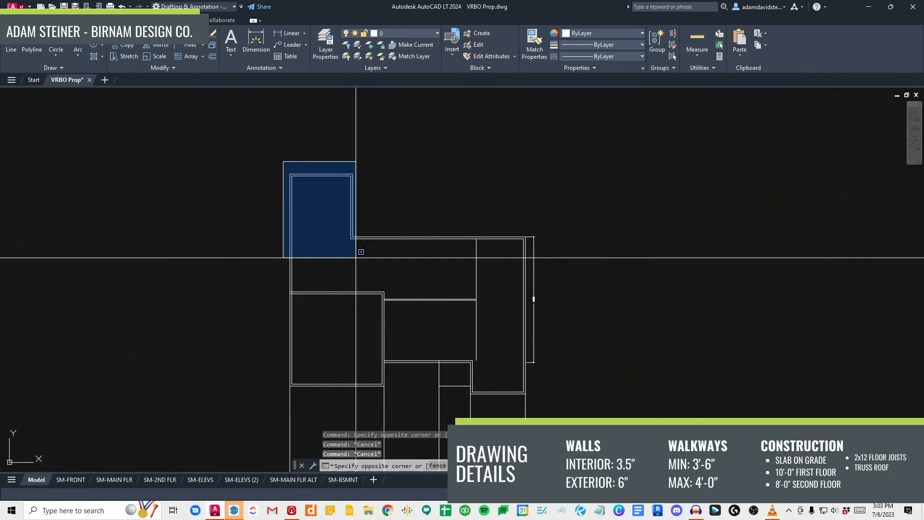
{"action": "key", "text": "Escape"}
{"action": "left_click", "coordinate": [301, 311]}
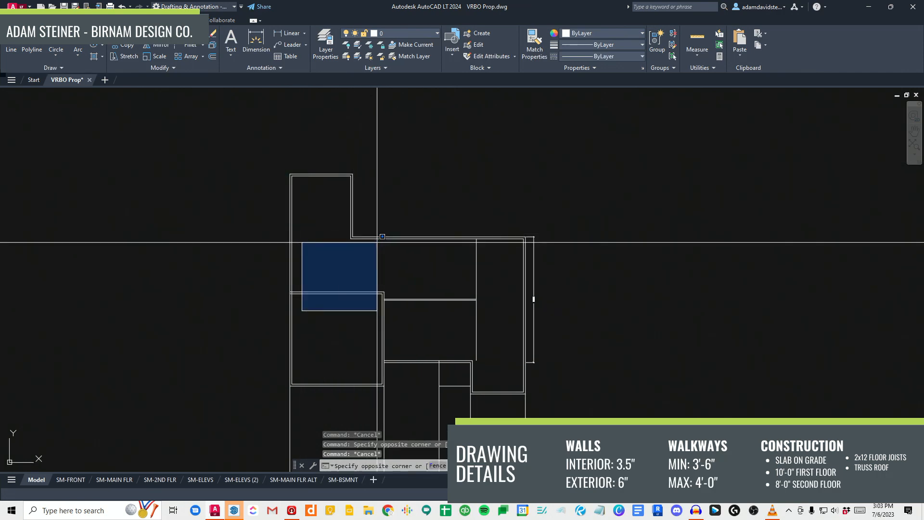
{"action": "key", "text": "Escape"}
Step: Trace the house's outer wall outline with a polyline, excluding the garage, from the upper-left corner around to the lower-right corner
{"action": "middle_click_drag", "start_coordinate": [359, 267], "coordinate": [357, 270]}
{"action": "scroll", "coordinate": [289, 193], "scroll_direction": "up", "scroll_amount": 2}
{"action": "type", "text": "r"}
{"action": "key", "text": "space"}
{"action": "left_click", "coordinate": [285, 167]}
{"action": "middle_click_drag", "start_coordinate": [287, 407], "coordinate": [252, 310]}
{"action": "scroll", "coordinate": [249, 287], "scroll_direction": "up", "scroll_amount": 2}
{"action": "left_click", "coordinate": [260, 246]}
{"action": "middle_click_drag", "start_coordinate": [514, 329], "coordinate": [368, 274]}
{"action": "left_click", "coordinate": [349, 191]}
{"action": "middle_click_drag", "start_coordinate": [355, 426], "coordinate": [334, 377]}
{"action": "left_click", "coordinate": [335, 319]}
{"action": "middle_click_drag", "start_coordinate": [560, 319], "coordinate": [318, 292]}
{"action": "left_click", "coordinate": [313, 292]}
{"action": "left_click", "coordinate": [314, 373]}
{"action": "left_click", "coordinate": [453, 373]}
Step: Continue the outline polyline up the right-hand exterior wall and along the stepped upper walls, ending at the starting corner
{"action": "scroll", "coordinate": [465, 244], "scroll_direction": "down", "scroll_amount": 2}
{"action": "middle_click_drag", "start_coordinate": [466, 126], "coordinate": [465, 309]}
{"action": "left_click", "coordinate": [457, 258]}
{"action": "middle_click_drag", "start_coordinate": [140, 257], "coordinate": [213, 272]}
{"action": "left_click", "coordinate": [254, 272]}
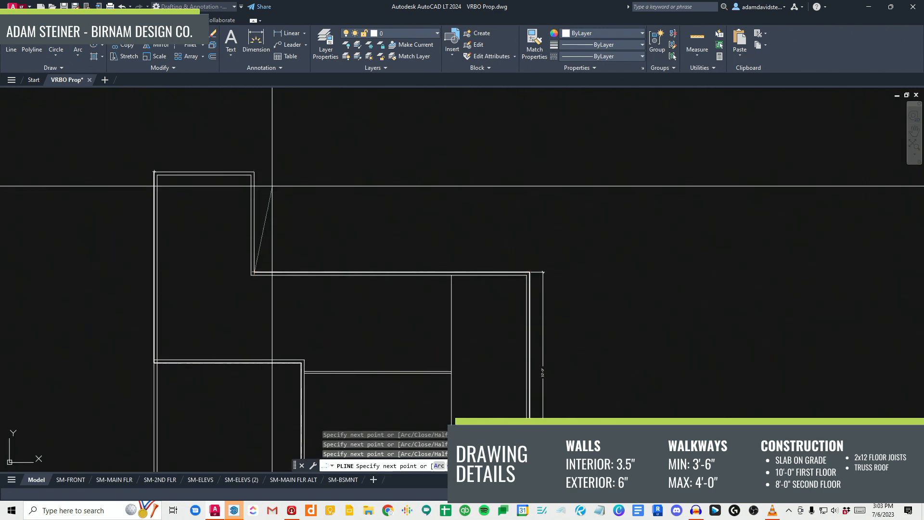
{"action": "middle_click_drag", "start_coordinate": [271, 180], "coordinate": [268, 194]}
{"action": "left_click", "coordinate": [249, 188]}
{"action": "middle_click_drag", "start_coordinate": [163, 168], "coordinate": [264, 213]}
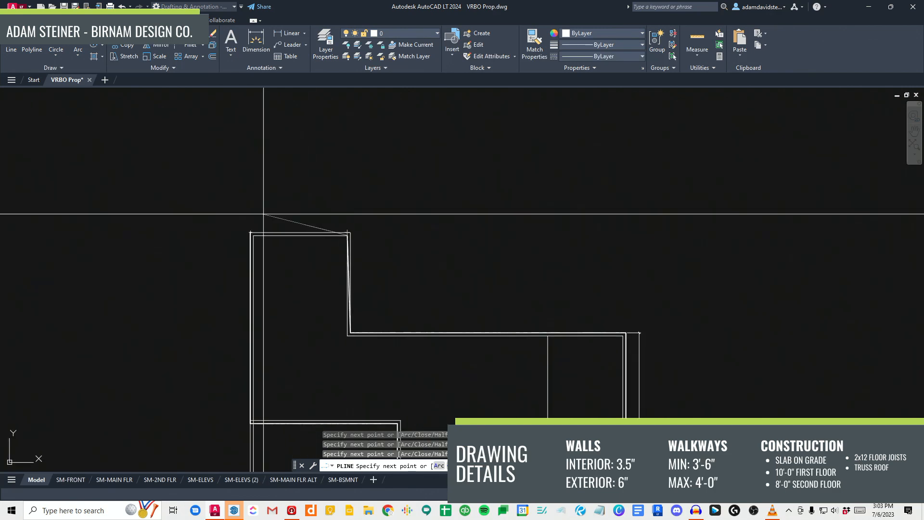
{"action": "scroll", "coordinate": [263, 214], "scroll_direction": "up", "scroll_amount": 2}
{"action": "left_click", "coordinate": [241, 243]}
{"action": "key", "text": "Escape"}
{"action": "key", "text": "Escape"}
Step: Move the polyline's misplaced vertex to the outer wall corner at the upper right of the left wing
{"action": "scroll", "coordinate": [428, 248], "scroll_direction": "up", "scroll_amount": 4}
{"action": "left_click", "coordinate": [349, 267]}
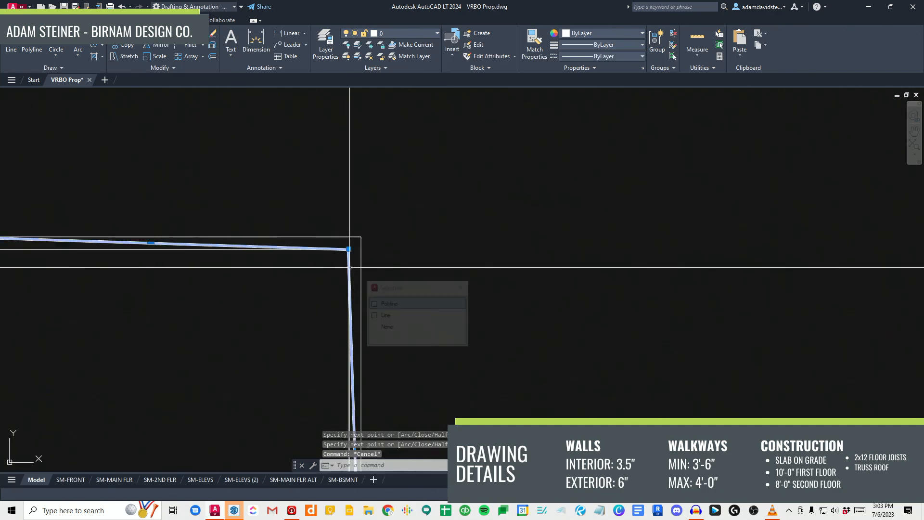
{"action": "left_click", "coordinate": [348, 249]}
{"action": "left_click", "coordinate": [365, 236]}
{"action": "scroll", "coordinate": [402, 294], "scroll_direction": "down", "scroll_amount": 2}
Step: Measure the area enclosed by the outline polyline
{"action": "type", "text": "aa"}
{"action": "key", "text": "Return"}
{"action": "key", "text": "Return"}
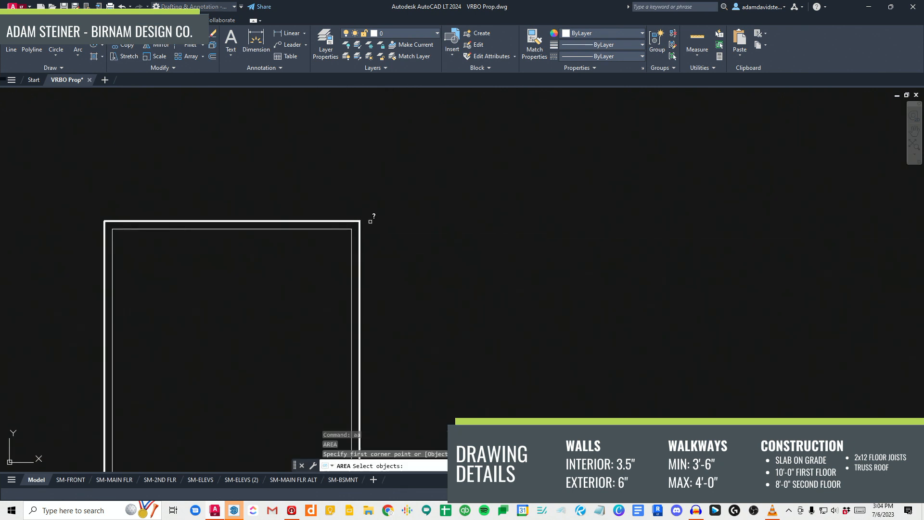
{"action": "scroll", "coordinate": [349, 229], "scroll_direction": "up", "scroll_amount": 4}
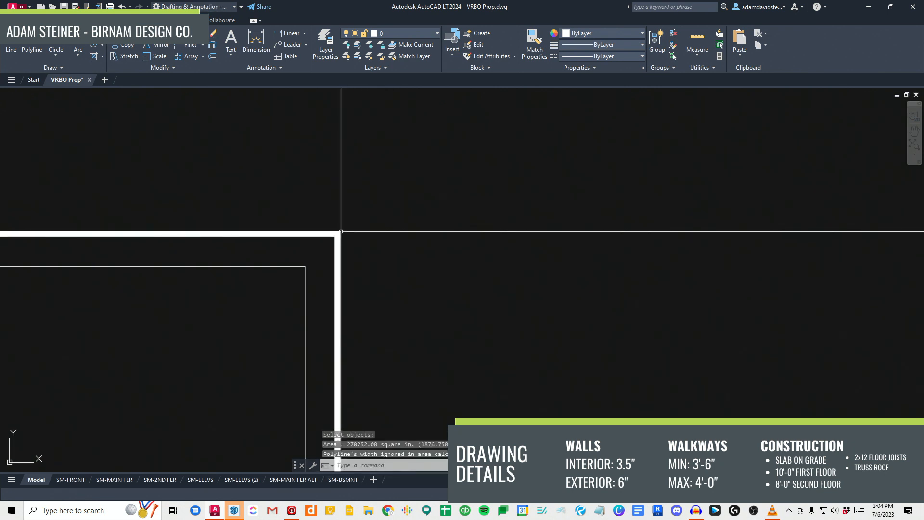
Step: Erase the polyline traced around the exterior walls
{"action": "left_click", "coordinate": [340, 231]}
{"action": "scroll", "coordinate": [354, 253], "scroll_direction": "down", "scroll_amount": 7}
{"action": "scroll", "coordinate": [359, 293], "scroll_direction": "down", "scroll_amount": 2}
{"action": "middle_click_drag", "start_coordinate": [369, 313], "coordinate": [357, 275]}
{"action": "type", "text": "e"}
{"action": "key", "text": "Return"}
{"action": "key", "text": "Escape"}
Step: Offset the long vertical interior partition line to form the second face of that wall
{"action": "mouse_move", "coordinate": [466, 434]}
{"action": "middle_mouse_down"}
{"action": "mouse_move", "coordinate": [429, 357]}
{"action": "mouse_move", "coordinate": [382, 303]}
{"action": "middle_mouse_up"}
{"action": "scroll", "coordinate": [394, 258], "scroll_direction": "up", "scroll_amount": 4}
{"action": "key", "text": "Escape"}
{"action": "key", "text": "Escape"}
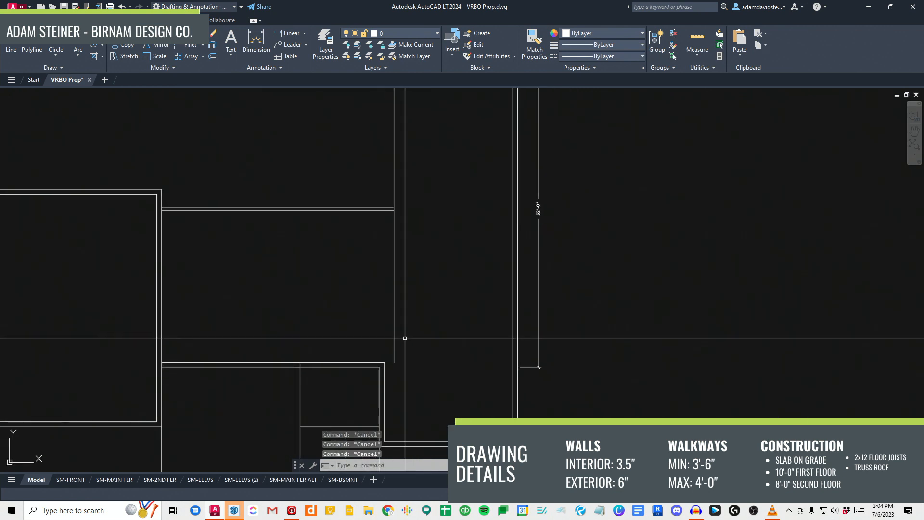
{"action": "type", "text": "o"}
{"action": "key", "text": "Return"}
{"action": "key", "text": "Return"}
{"action": "key", "text": "Escape"}
{"action": "key", "text": "Escape"}
{"action": "scroll", "coordinate": [397, 255], "scroll_direction": "down", "scroll_amount": 5}
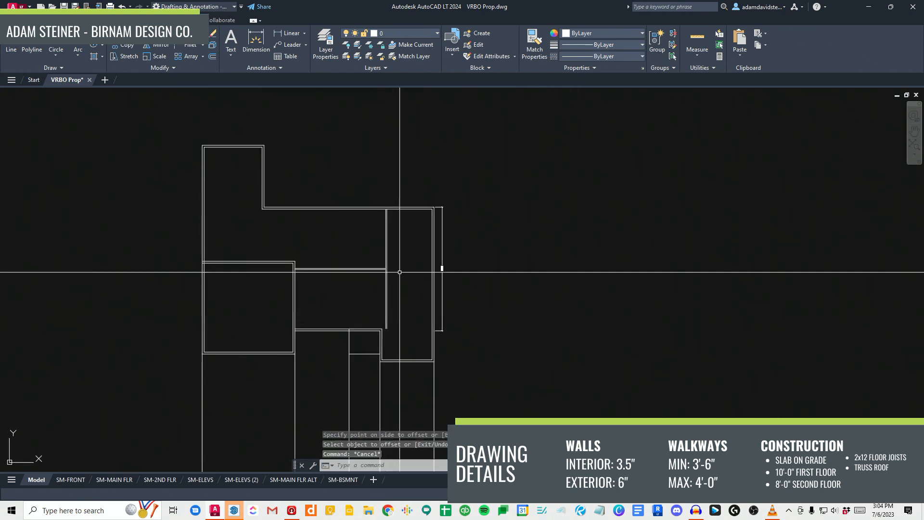
Step: Offset the long vertical partition line leftward across the central room, and offset the upper exterior wall's inner line downward
{"action": "scroll", "coordinate": [384, 274], "scroll_direction": "up", "scroll_amount": 3}
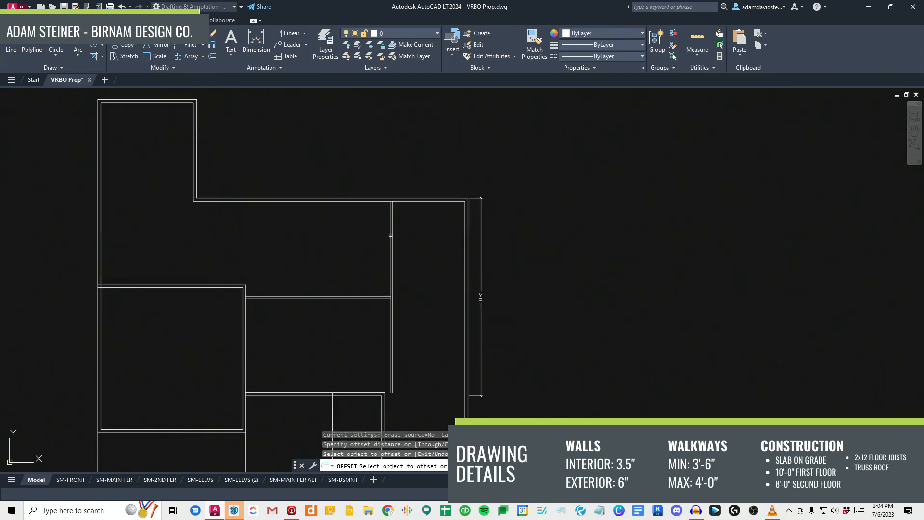
{"action": "left_click", "coordinate": [391, 235]}
{"action": "left_click", "coordinate": [326, 294]}
{"action": "key", "text": "Escape"}
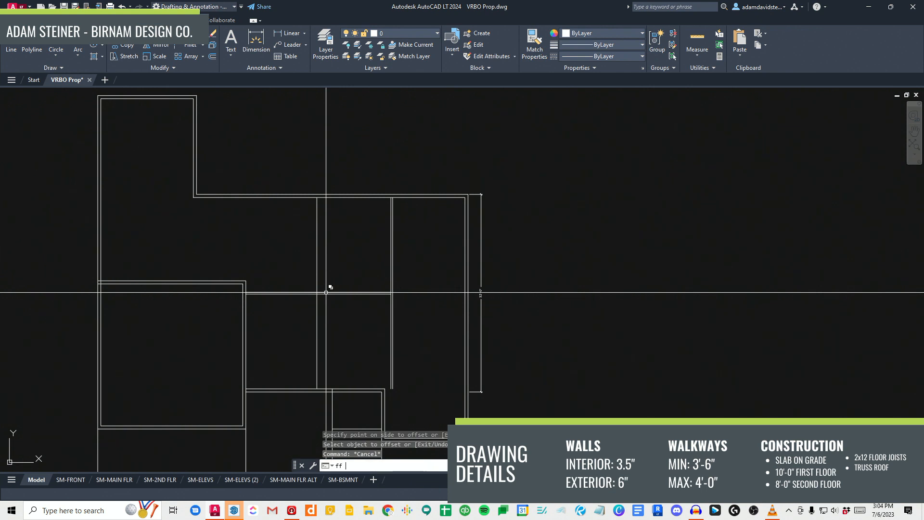
{"action": "left_click", "coordinate": [279, 198]}
{"action": "left_click", "coordinate": [286, 251]}
{"action": "key", "text": "Escape"}
{"action": "key", "text": "Escape"}
Step: Draw a vertical line from the garage's upper-right corner up to the offset horizontal line
{"action": "scroll", "coordinate": [209, 293], "scroll_direction": "up", "scroll_amount": 4}
{"action": "scroll", "coordinate": [253, 289], "scroll_direction": "down", "scroll_amount": 2}
{"action": "key", "text": "Escape"}
{"action": "key", "text": "Escape"}
{"action": "type", "text": "a"}
{"action": "left_click", "coordinate": [302, 304]}
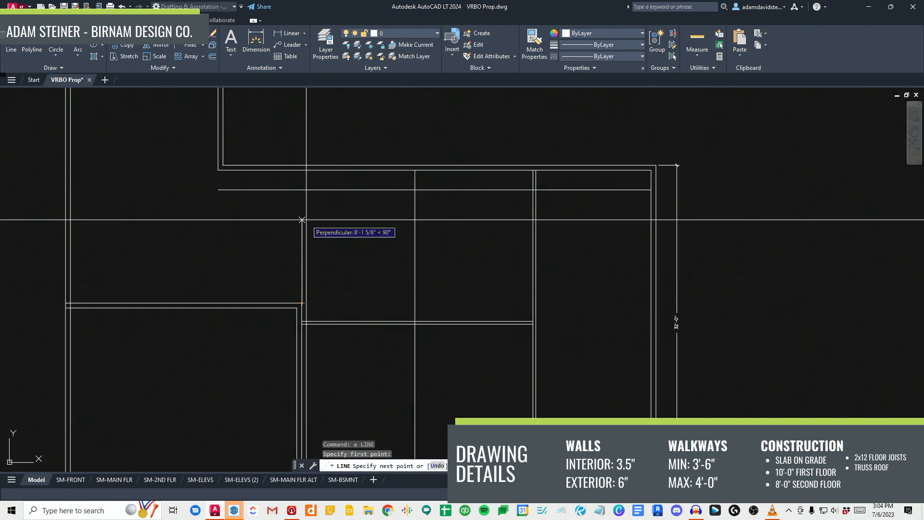
{"action": "left_click", "coordinate": [302, 189]}
{"action": "key", "text": "Escape"}
Step: Try to move the new vertical line above the garage corner
{"action": "type", "text": "m"}
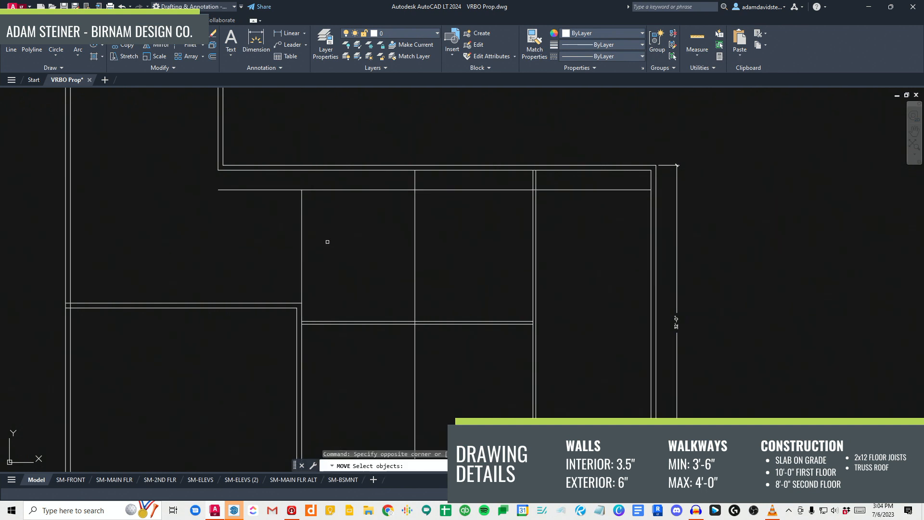
{"action": "left_click", "coordinate": [275, 222]}
{"action": "key", "text": "Return"}
{"action": "left_click", "coordinate": [365, 227]}
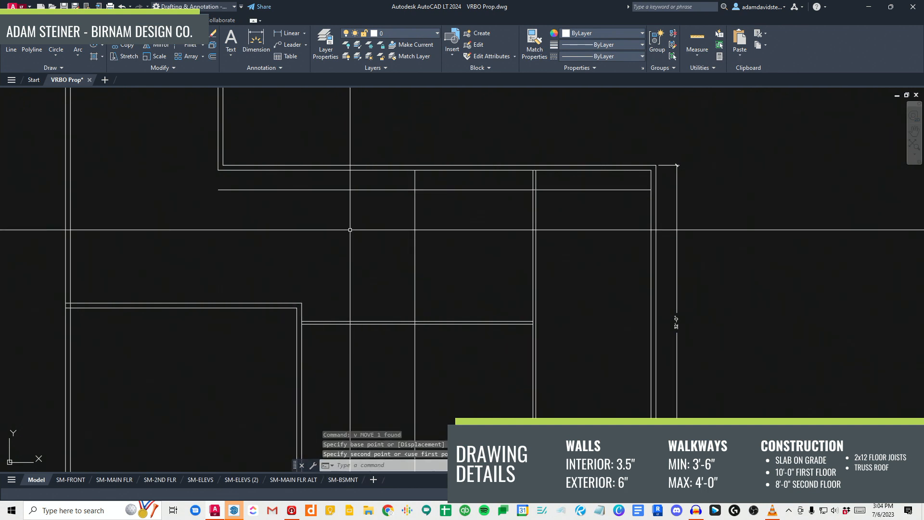
{"action": "key", "text": "Escape"}
{"action": "key", "text": "ctrl+z"}
{"action": "key", "text": "Escape"}
Step: Move the vertical line above the garage corner 3.5 inches to the left
{"action": "left_click", "coordinate": [337, 258]}
{"action": "left_click", "coordinate": [274, 243]}
{"action": "type", "text": "v"}
{"action": "key", "text": "space"}
{"action": "left_click", "coordinate": [369, 242]}
{"action": "type", "text": "3.5"}
{"action": "key", "text": "space"}
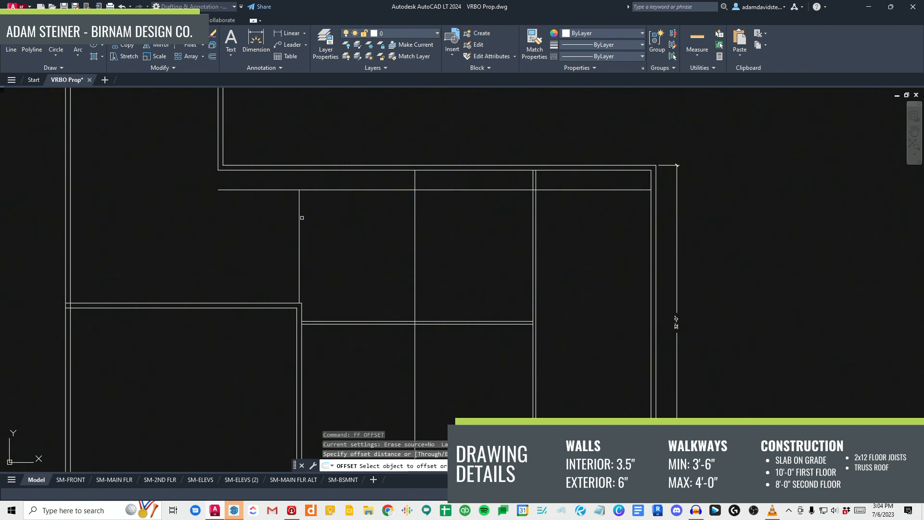
Step: Offset the vertical line above the garage to the left and extend both lines up to the upper exterior wall
{"action": "key", "text": "Escape"}
{"action": "type", "text": "ex EXTEND"}
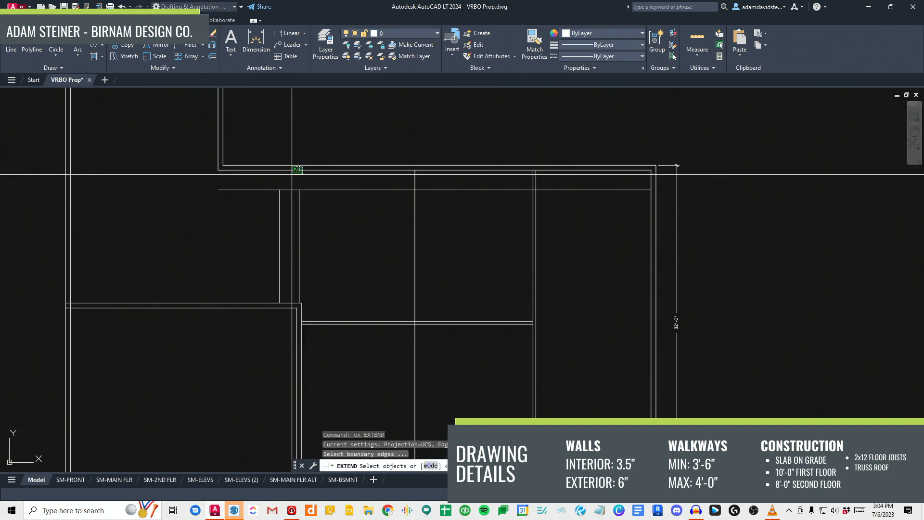
{"action": "key", "text": "Escape"}
Step: Fillet the right-hand vertical line and the upper horizontal line into a corner, and offset both lines inward
{"action": "middle_click_drag", "start_coordinate": [306, 224], "coordinate": [313, 206]}
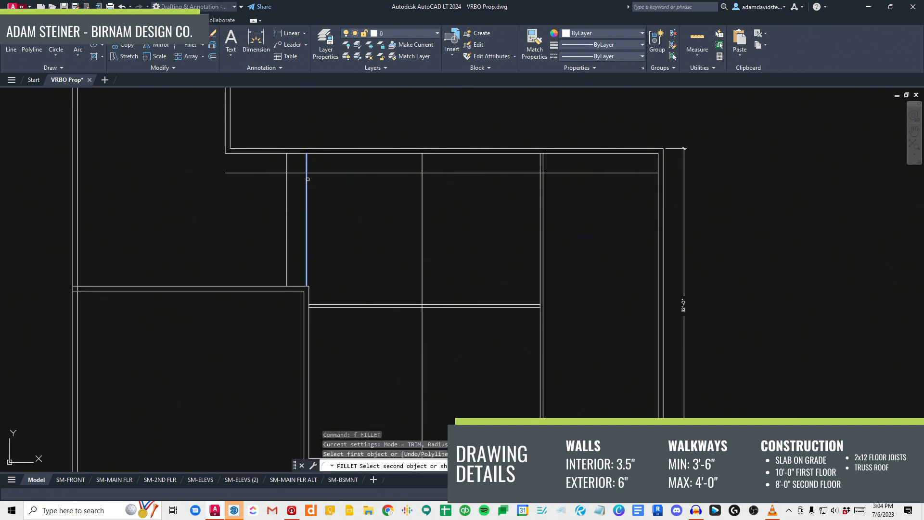
{"action": "type", "text": "ff"}
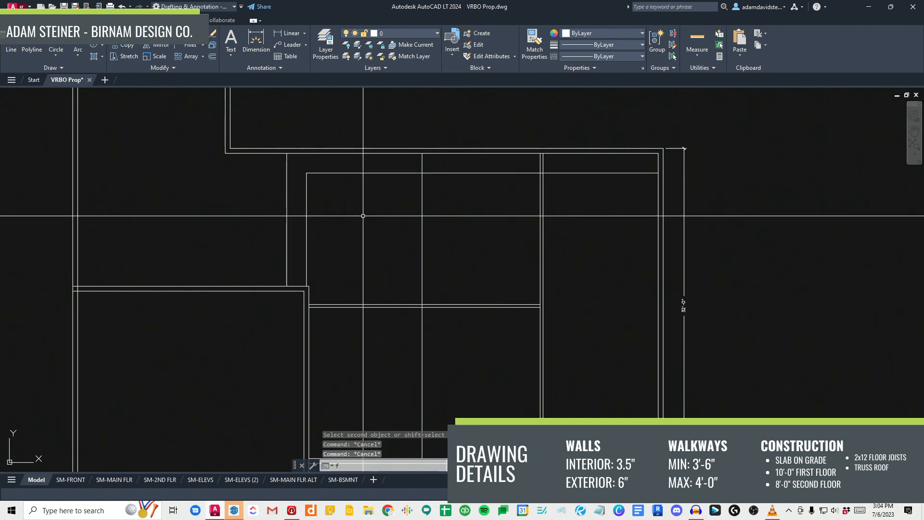
{"action": "key", "text": "Return"}
{"action": "left_click", "coordinate": [325, 174]}
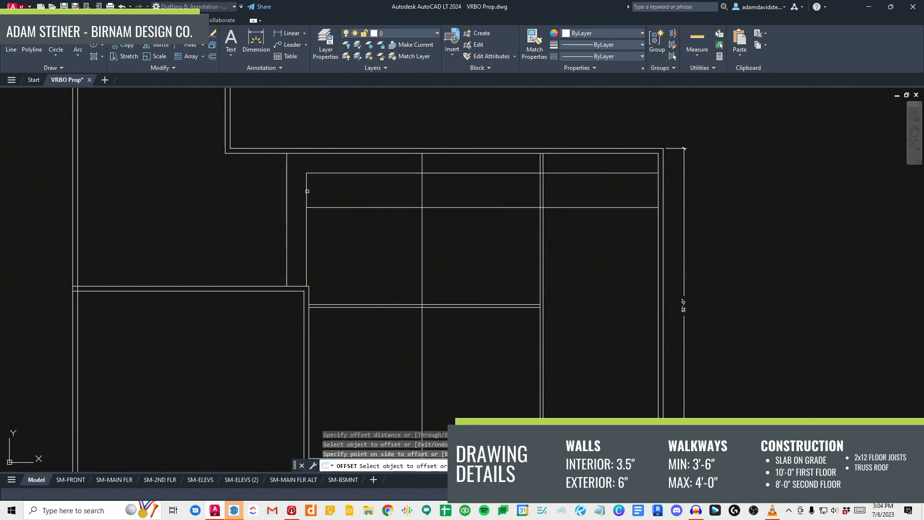
{"action": "key", "text": "Escape"}
{"action": "key", "text": "Escape"}
{"action": "key", "text": "Escape"}
Step: Move the two vertical lines above the garage about 3 inches to the right, toward the garage corner
{"action": "mouse_move", "coordinate": [345, 309]}
{"action": "middle_mouse_down"}
{"action": "mouse_move", "coordinate": [356, 287]}
{"action": "mouse_move", "coordinate": [347, 247]}
{"action": "middle_mouse_up"}
{"action": "scroll", "coordinate": [356, 287], "scroll_direction": "down", "scroll_amount": 2}
{"action": "scroll", "coordinate": [347, 247], "scroll_direction": "up", "scroll_amount": 2}
{"action": "left_click", "coordinate": [322, 287]}
{"action": "left_click", "coordinate": [239, 259]}
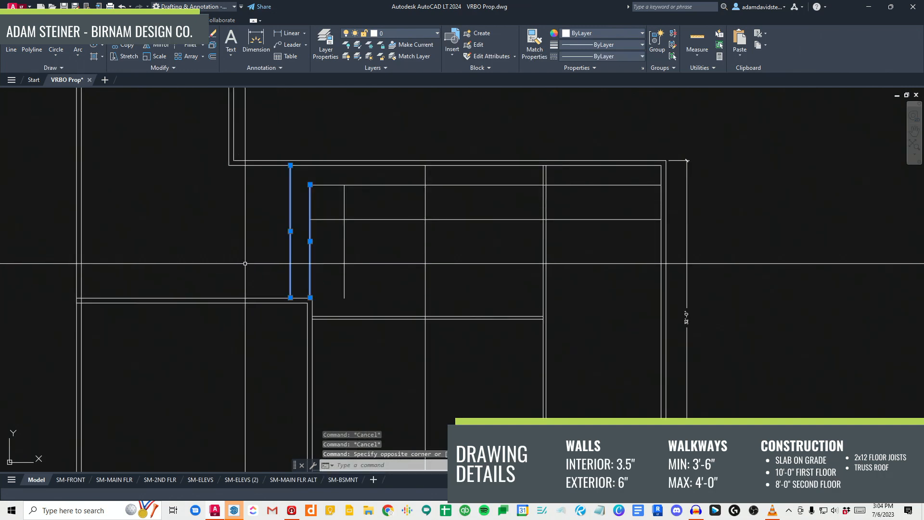
{"action": "type", "text": "v"}
{"action": "key", "text": "space"}
{"action": "scroll", "coordinate": [302, 292], "scroll_direction": "up", "scroll_amount": 4}
{"action": "left_click", "coordinate": [345, 288]}
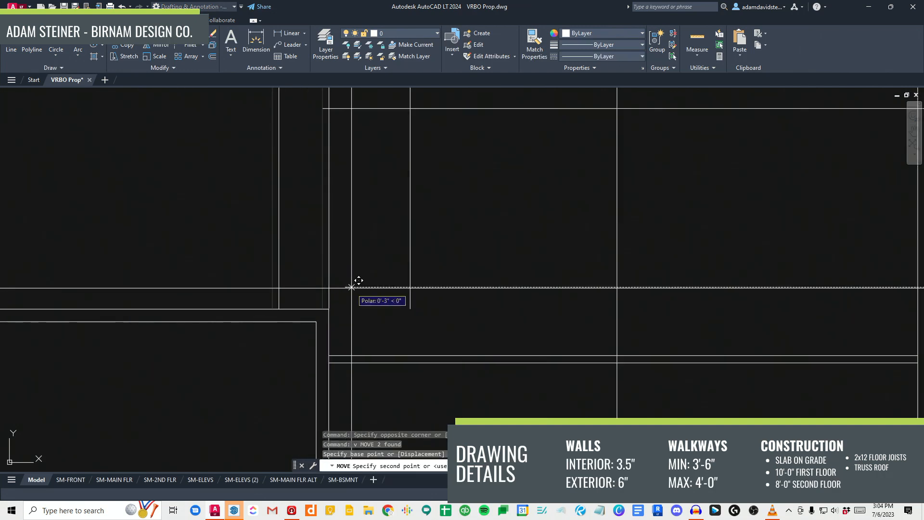
{"action": "left_click", "coordinate": [351, 288]}
{"action": "middle_click_drag", "start_coordinate": [399, 261], "coordinate": [382, 284]}
{"action": "scroll", "coordinate": [382, 284], "scroll_direction": "down", "scroll_amount": 2}
{"action": "key", "text": "Escape"}
{"action": "key", "text": "Escape"}
Step: Move the short inner vertical line slightly to the right, away from the two lines above the garage
{"action": "left_click", "coordinate": [409, 242]}
{"action": "left_click", "coordinate": [377, 207]}
{"action": "type", "text": "v"}
{"action": "left_click", "coordinate": [418, 215]}
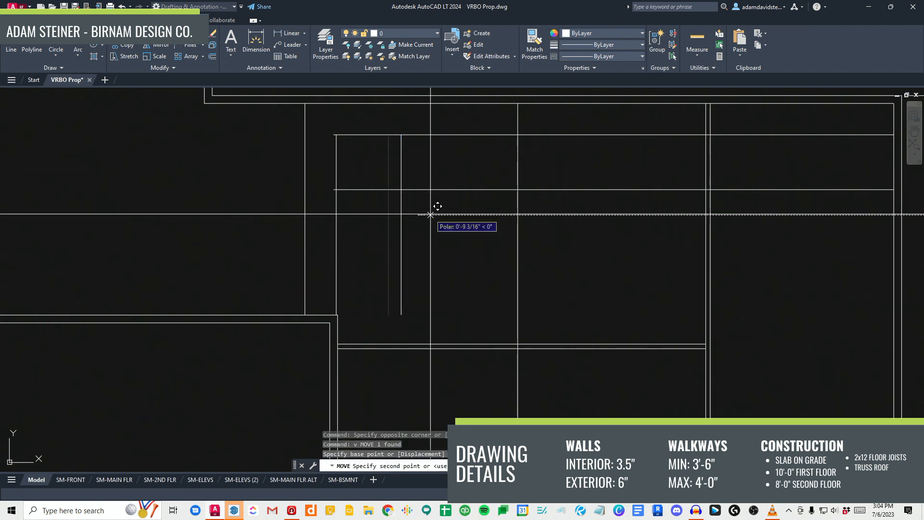
{"action": "left_click", "coordinate": [431, 214]}
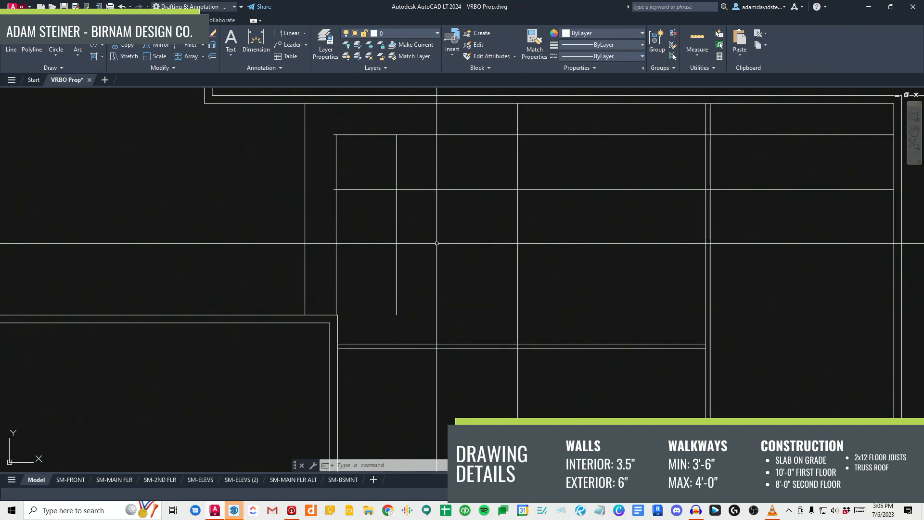
Step: Fillet the short inner vertical line and the lower horizontal line into a corner, and offset the vertical line to the right
{"action": "type", "text": "f"}
{"action": "key", "text": "Return"}
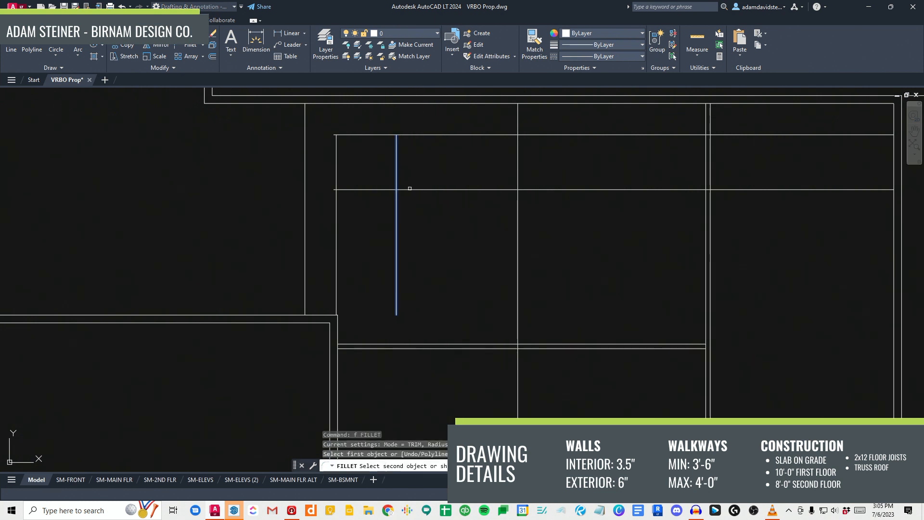
{"action": "left_click", "coordinate": [410, 190]}
{"action": "type", "text": "ff"}
{"action": "key", "text": "Return"}
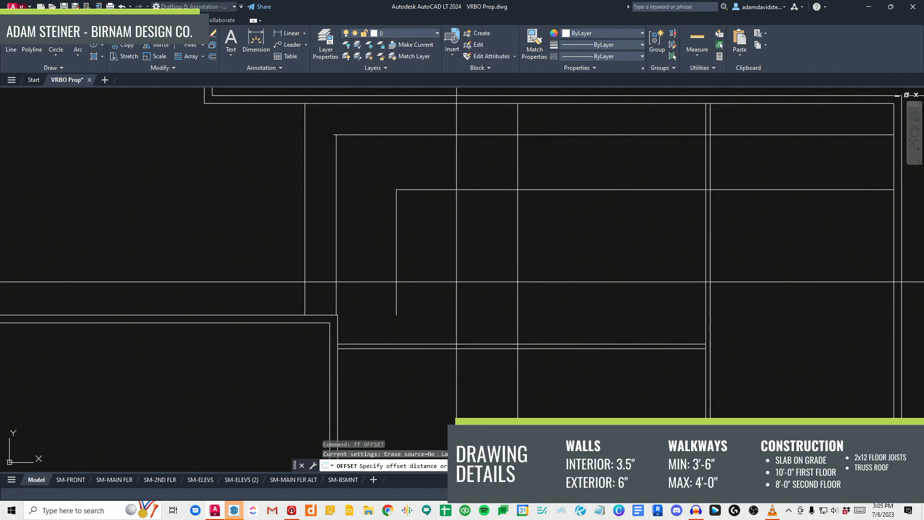
{"action": "left_click", "coordinate": [397, 204]}
{"action": "left_click", "coordinate": [431, 227]}
{"action": "key", "text": "Return"}
Step: Trim the lines around the new corner to leave a narrow rectangle open at the lower end
{"action": "scroll", "coordinate": [373, 202], "scroll_direction": "down", "scroll_amount": 2}
{"action": "type", "text": "tr"}
{"action": "key", "text": "Return"}
{"action": "left_click", "coordinate": [441, 202]}
{"action": "left_click", "coordinate": [401, 178]}
{"action": "left_click", "coordinate": [441, 194]}
{"action": "key", "text": "Return"}
{"action": "middle_click_drag", "start_coordinate": [475, 284], "coordinate": [456, 256]}
{"action": "scroll", "coordinate": [456, 256], "scroll_direction": "down", "scroll_amount": 2}
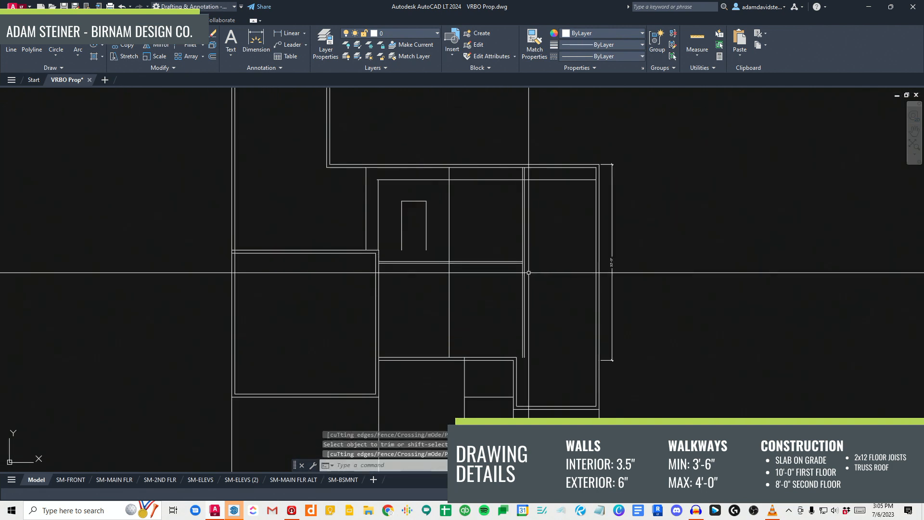
{"action": "scroll", "coordinate": [419, 282], "scroll_direction": "up", "scroll_amount": 2}
{"action": "left_click", "coordinate": [536, 271]}
{"action": "key", "text": "Escape"}
{"action": "key", "text": "Escape"}
{"action": "key", "text": "Escape"}
{"action": "left_click", "coordinate": [337, 259]}
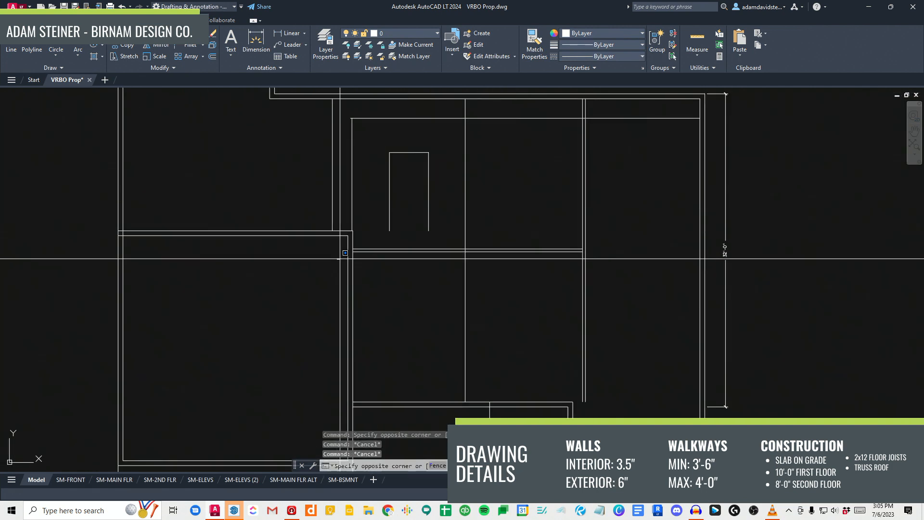
{"action": "left_click", "coordinate": [646, 245]}
Step: Extend the pair of horizontal interior wall lines to the inner face of the right exterior wall
{"action": "middle_click_drag", "start_coordinate": [633, 246], "coordinate": [479, 248]}
{"action": "scroll", "coordinate": [479, 248], "scroll_direction": "down", "scroll_amount": 1}
{"action": "scroll", "coordinate": [520, 251], "scroll_direction": "up", "scroll_amount": 1}
{"action": "type", "text": "ex"}
{"action": "key", "text": "Return"}
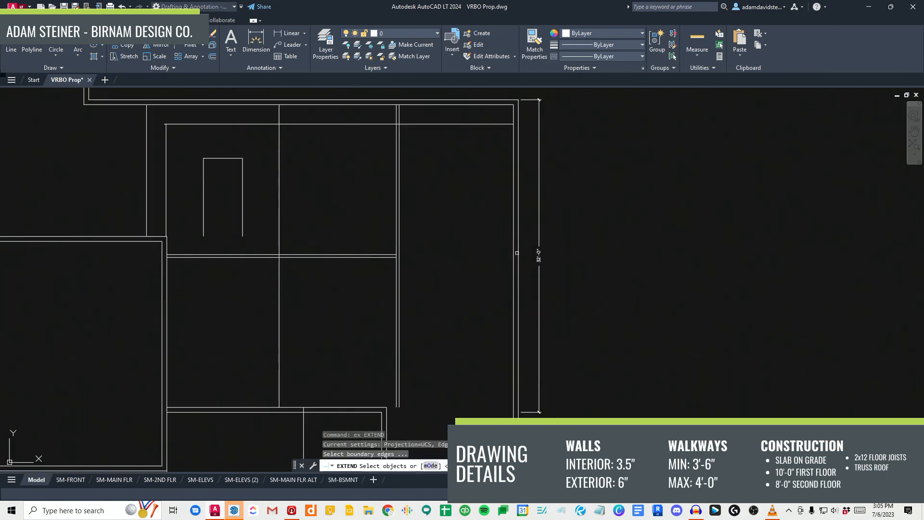
{"action": "left_click", "coordinate": [366, 235]}
{"action": "key", "text": "Return"}
{"action": "middle_click_drag", "start_coordinate": [405, 292], "coordinate": [415, 279]}
{"action": "scroll", "coordinate": [426, 280], "scroll_direction": "down", "scroll_amount": 2}
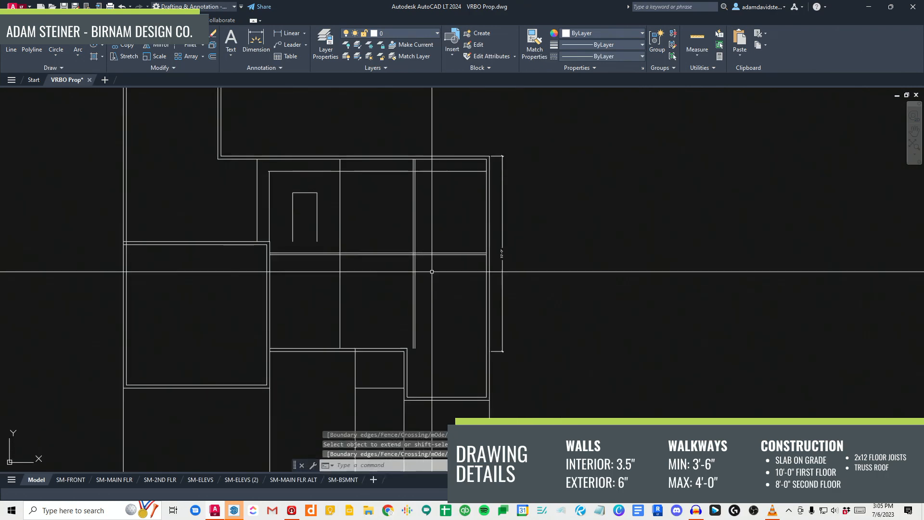
Step: Trim the upper horizontal line and the long vertical line crossing it so they end at their shared corner
{"action": "scroll", "coordinate": [427, 314], "scroll_direction": "up", "scroll_amount": 2}
{"action": "key", "text": "Escape"}
{"action": "key", "text": "Escape"}
{"action": "scroll", "coordinate": [428, 270], "scroll_direction": "down", "scroll_amount": 3}
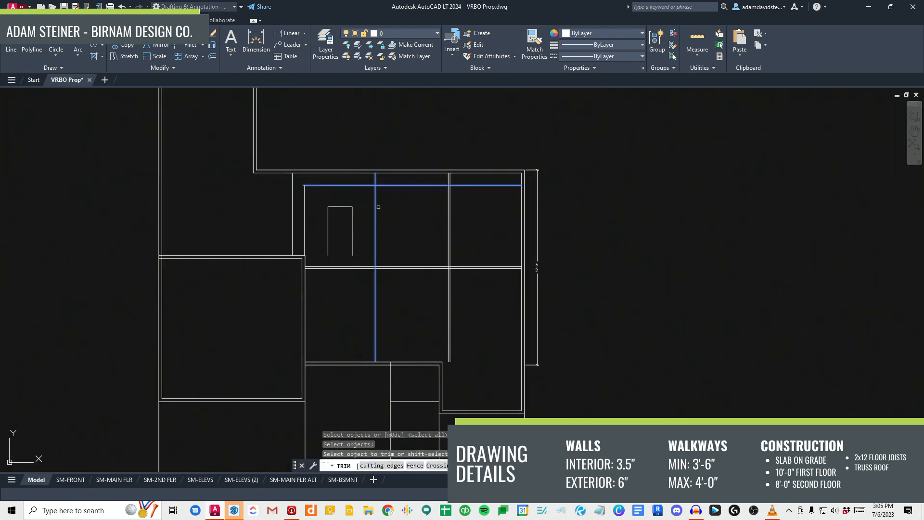
{"action": "key", "text": "Escape"}
{"action": "middle_click_drag", "start_coordinate": [374, 313], "coordinate": [382, 259]}
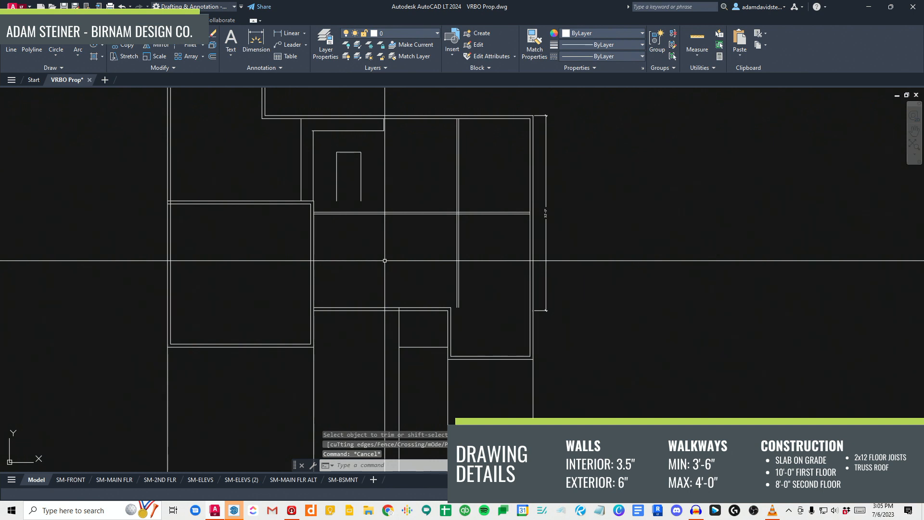
{"action": "scroll", "coordinate": [409, 250], "scroll_direction": "down", "scroll_amount": 1}
{"action": "scroll", "coordinate": [436, 268], "scroll_direction": "up", "scroll_amount": 3}
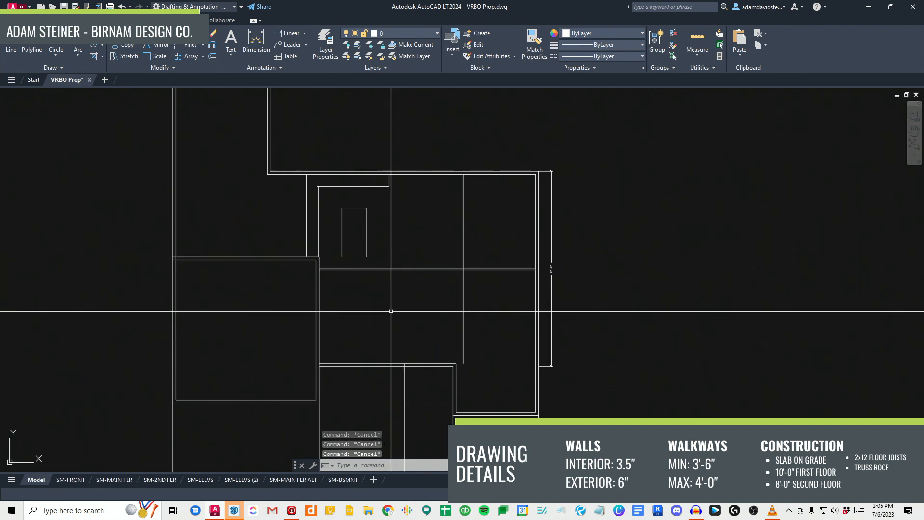
Step: Draw a line across the open lower end of the narrow rectangle and trim its excess to close the rectangle
{"action": "middle_click_drag", "start_coordinate": [346, 258], "coordinate": [355, 294]}
{"action": "type", "text": "a"}
{"action": "key", "text": "space"}
{"action": "left_click", "coordinate": [310, 293]}
{"action": "left_click", "coordinate": [388, 293]}
{"action": "key", "text": "Escape"}
{"action": "key", "text": "Escape"}
{"action": "type", "text": "tr"}
{"action": "key", "text": "space"}
{"action": "left_click", "coordinate": [406, 307]}
{"action": "left_click", "coordinate": [315, 284]}
{"action": "left_click", "coordinate": [334, 295]}
{"action": "key", "text": "space"}
{"action": "middle_click_drag", "start_coordinate": [523, 240], "coordinate": [385, 282]}
{"action": "scroll", "coordinate": [482, 260], "scroll_direction": "down", "scroll_amount": 2}
{"action": "scroll", "coordinate": [378, 270], "scroll_direction": "up", "scroll_amount": 2}
{"action": "key", "text": "Escape"}
{"action": "key", "text": "Escape"}
{"action": "middle_click_drag", "start_coordinate": [345, 229], "coordinate": [329, 202]}
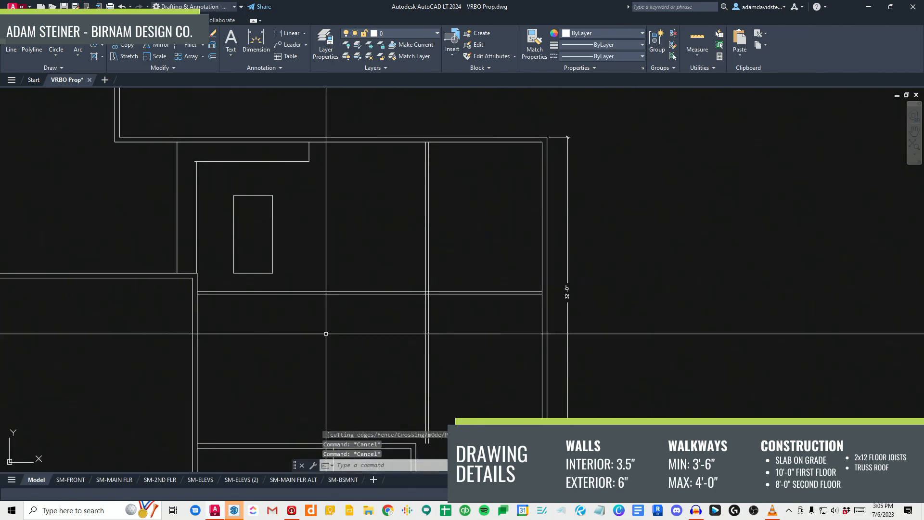
{"action": "scroll", "coordinate": [344, 99], "scroll_direction": "down", "scroll_amount": 2}
{"action": "left_click", "coordinate": [311, 374]}
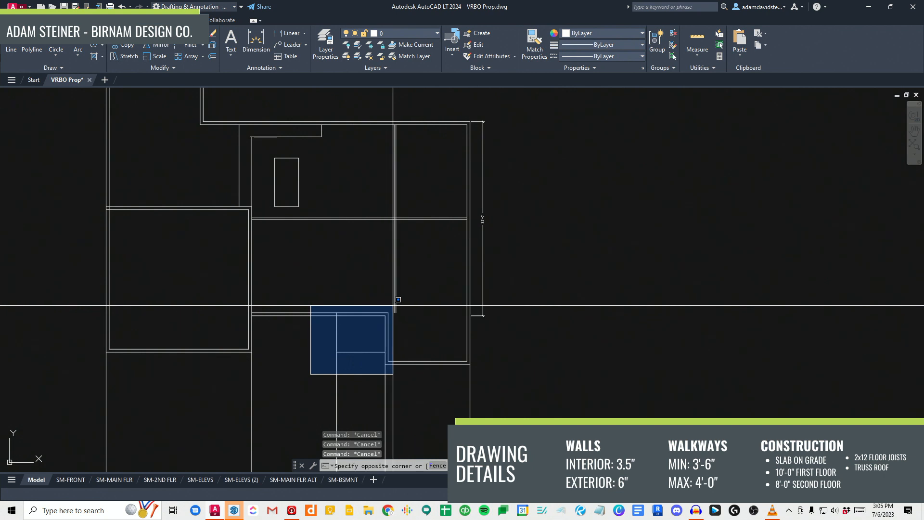
{"action": "left_click", "coordinate": [398, 300]}
{"action": "key", "text": "Escape"}
{"action": "key", "text": "Escape"}
{"action": "left_click", "coordinate": [222, 321]}
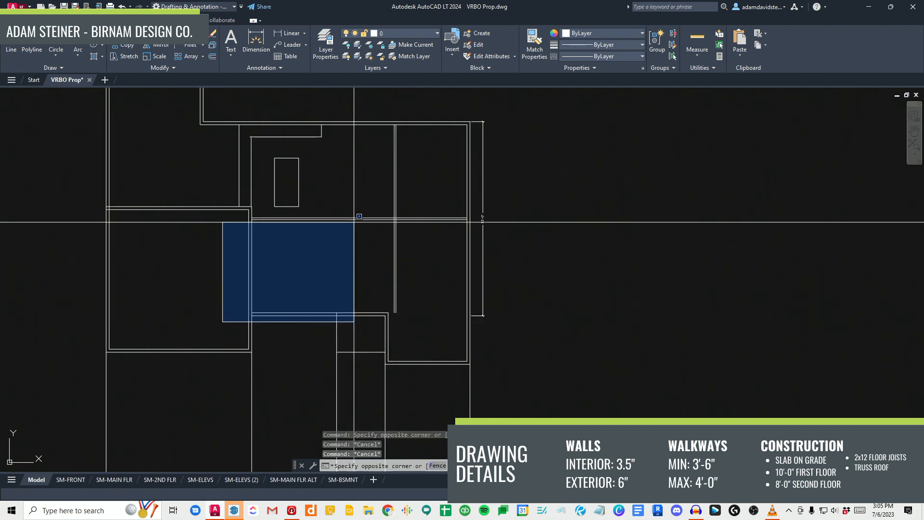
{"action": "key", "text": "Escape"}
{"action": "middle_click_drag", "start_coordinate": [351, 268], "coordinate": [345, 309]}
{"action": "left_click", "coordinate": [309, 371]}
{"action": "key", "text": "Escape"}
{"action": "key", "text": "Escape"}
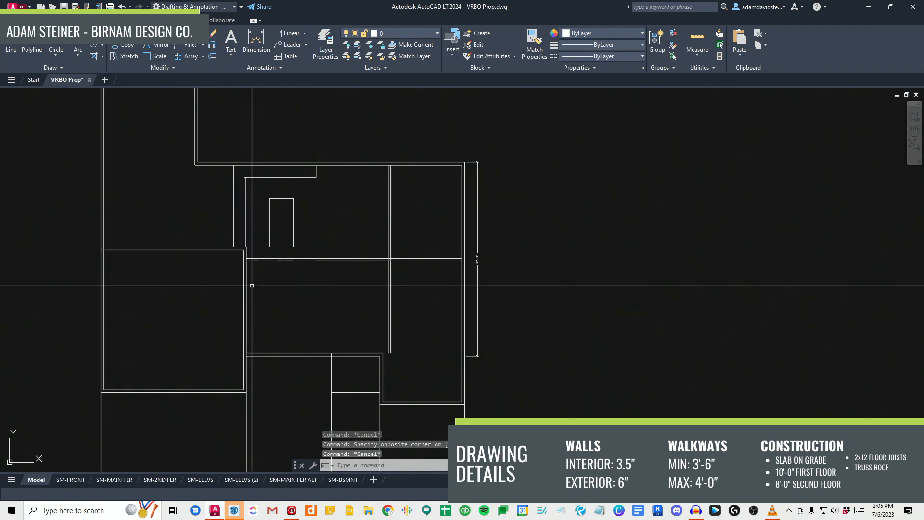
{"action": "left_click", "coordinate": [216, 282]}
{"action": "key", "text": "Escape"}
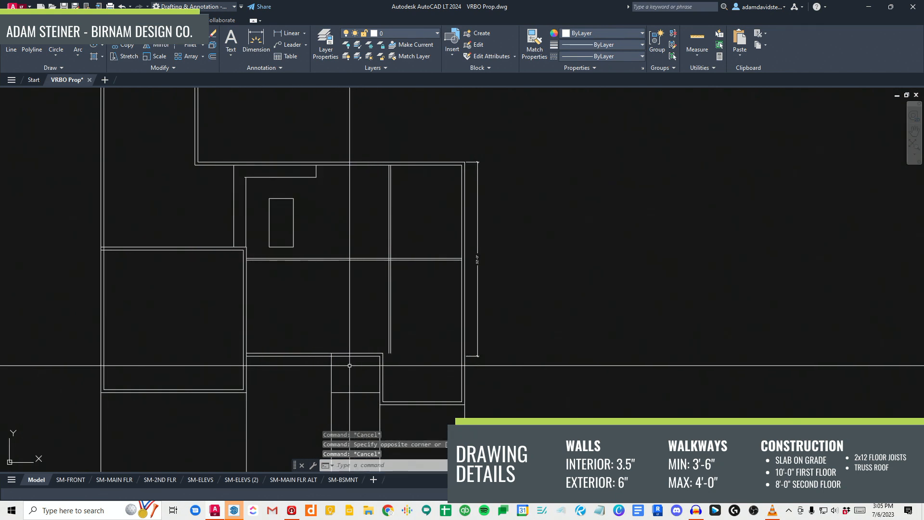
{"action": "left_click", "coordinate": [320, 360]}
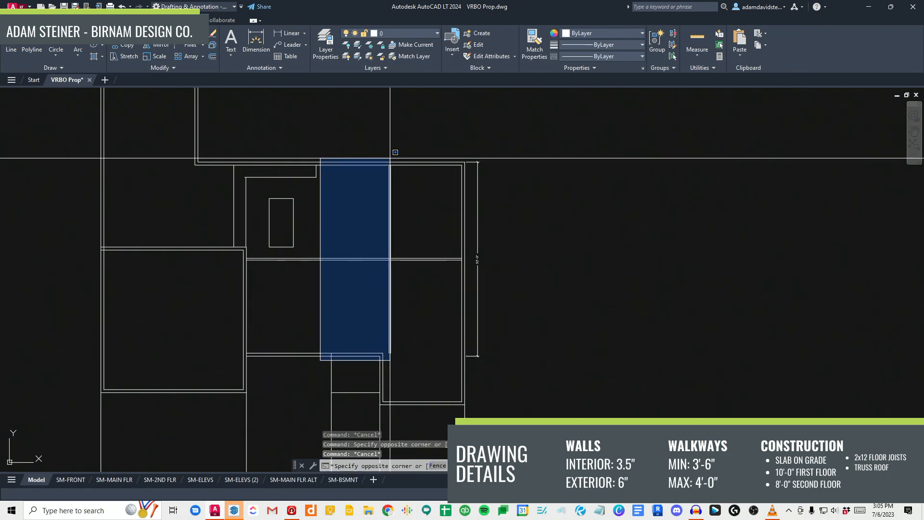
{"action": "key", "text": "Escape"}
{"action": "key", "text": "Escape"}
{"action": "middle_click_drag", "start_coordinate": [352, 313], "coordinate": [359, 285]}
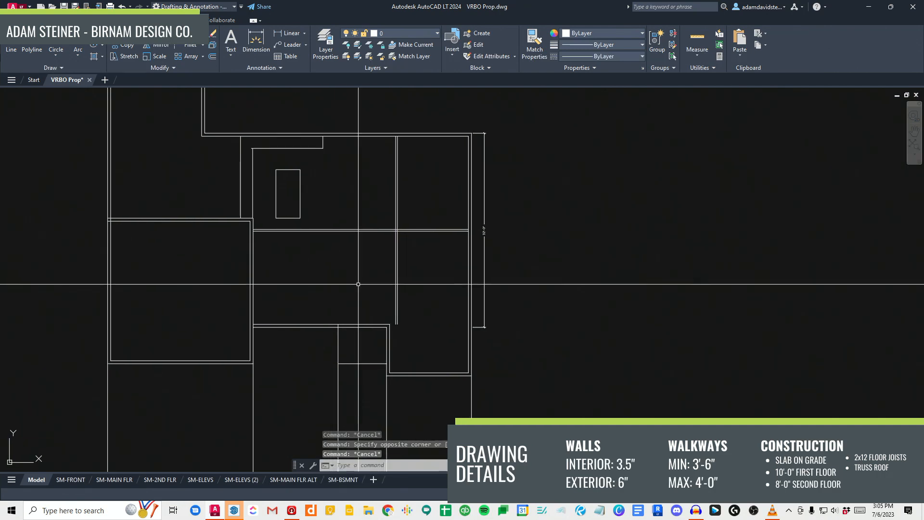
Step: Trim the horizontal interior wall lines between the garage and the vertical interior wall, keeping only the part to the right
{"action": "middle_click_drag", "start_coordinate": [377, 245], "coordinate": [390, 265]}
{"action": "type", "text": "tr"}
{"action": "key", "text": "Return"}
{"action": "key", "text": "Escape"}
{"action": "key", "text": "Escape"}
{"action": "middle_click_drag", "start_coordinate": [440, 273], "coordinate": [455, 258]}
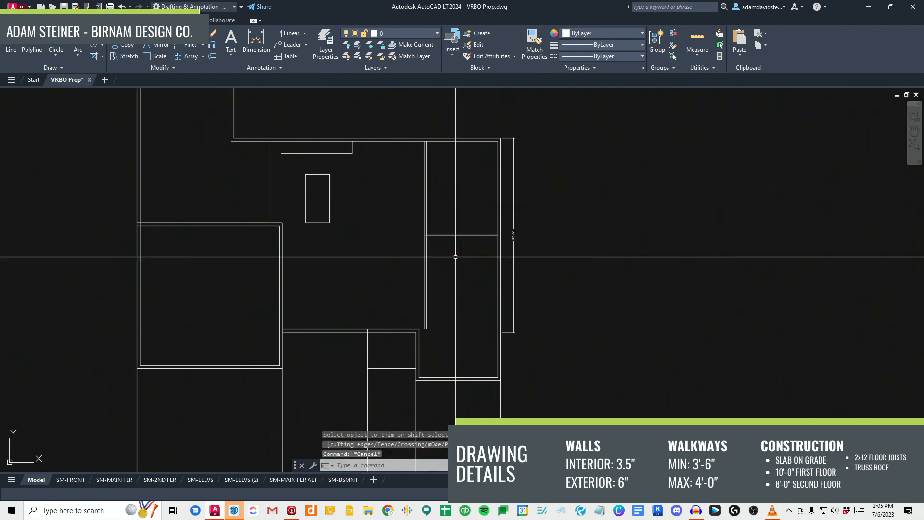
Step: Measure the overall width of the house from its lower right exterior corner to the left exterior wall
{"action": "scroll", "coordinate": [409, 298], "scroll_direction": "down", "scroll_amount": 2}
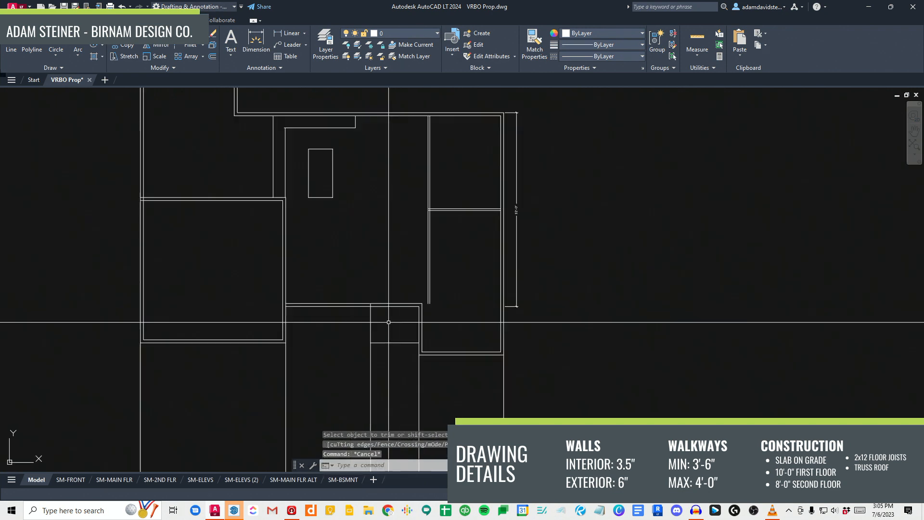
{"action": "scroll", "coordinate": [470, 247], "scroll_direction": "up", "scroll_amount": 2}
{"action": "scroll", "coordinate": [350, 297], "scroll_direction": "down", "scroll_amount": 2}
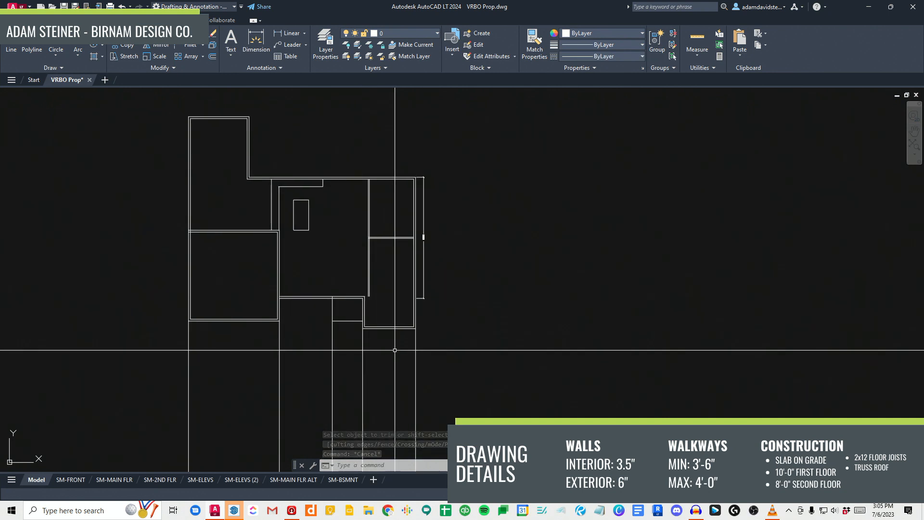
{"action": "middle_click_drag", "start_coordinate": [372, 344], "coordinate": [391, 275]}
{"action": "key", "text": "Escape"}
{"action": "key", "text": "Escape"}
{"action": "key", "text": "Escape"}
{"action": "middle_click_drag", "start_coordinate": [314, 363], "coordinate": [330, 334]}
{"action": "scroll", "coordinate": [382, 365], "scroll_direction": "down", "scroll_amount": 2}
{"action": "scroll", "coordinate": [424, 303], "scroll_direction": "up", "scroll_amount": 2}
{"action": "type", "text": "dd"}
{"action": "key", "text": "Return"}
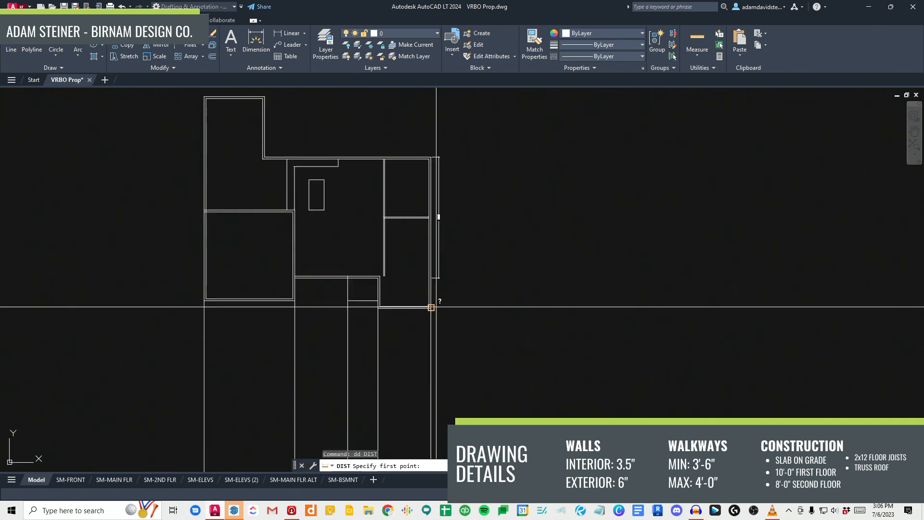
{"action": "left_click", "coordinate": [430, 307]}
{"action": "left_click", "coordinate": [206, 308]}
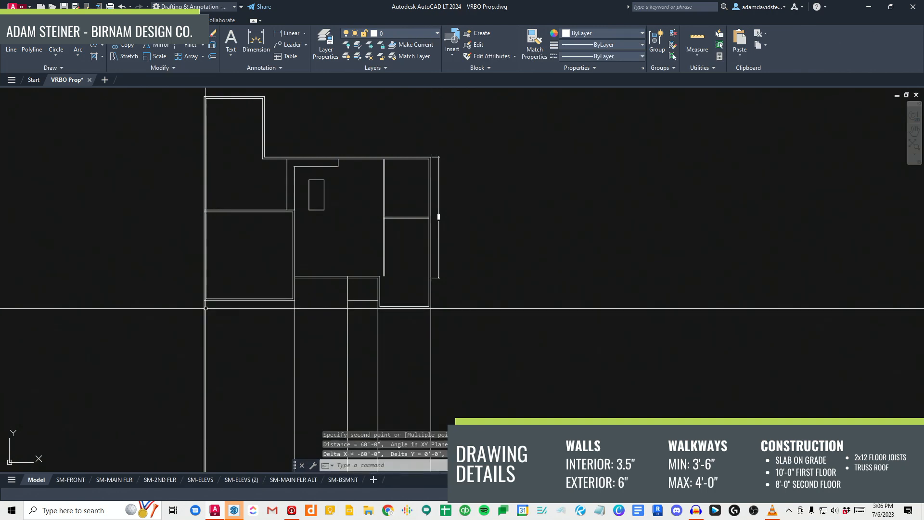
{"action": "key", "text": "Escape"}
{"action": "key", "text": "Escape"}
Step: Draw a short horizontal line leftward from the left end of the ground line below the plan's projection lines
{"action": "middle_click_drag", "start_coordinate": [284, 389], "coordinate": [284, 359]}
{"action": "key", "text": "Escape"}
{"action": "middle_click_drag", "start_coordinate": [268, 405], "coordinate": [293, 344]}
{"action": "scroll", "coordinate": [278, 380], "scroll_direction": "down", "scroll_amount": 8}
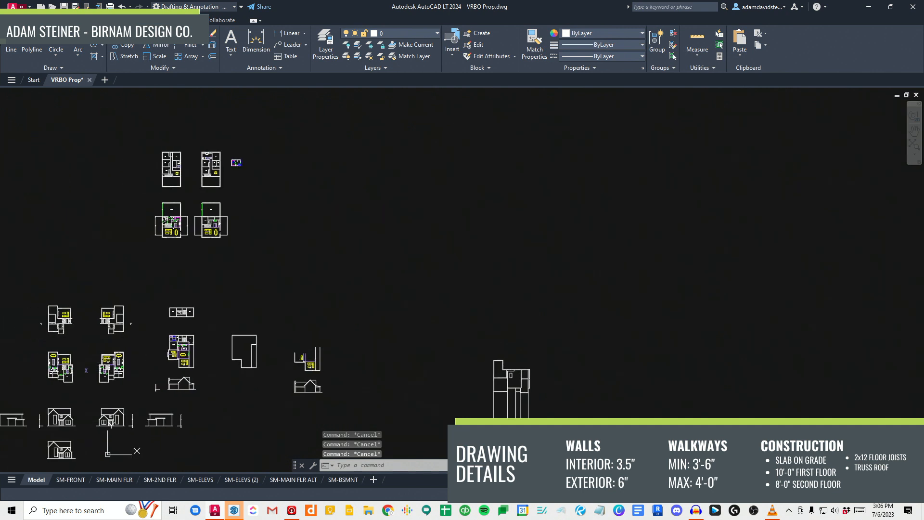
{"action": "middle_click_drag", "start_coordinate": [142, 402], "coordinate": [282, 389]}
{"action": "scroll", "coordinate": [363, 379], "scroll_direction": "up", "scroll_amount": 1}
{"action": "scroll", "coordinate": [363, 380], "scroll_direction": "down", "scroll_amount": 1}
{"action": "mouse_move", "coordinate": [771, 407]}
{"action": "middle_mouse_down"}
{"action": "mouse_move", "coordinate": [555, 427]}
{"action": "mouse_move", "coordinate": [370, 390]}
{"action": "middle_mouse_up"}
{"action": "scroll", "coordinate": [207, 380], "scroll_direction": "up", "scroll_amount": 3}
{"action": "middle_click_drag", "start_coordinate": [188, 402], "coordinate": [282, 298]}
{"action": "scroll", "coordinate": [281, 299], "scroll_direction": "up", "scroll_amount": 5}
{"action": "type", "text": "l"}
{"action": "key", "text": "Return"}
{"action": "left_click", "coordinate": [165, 350]}
{"action": "left_click", "coordinate": [115, 352]}
{"action": "key", "text": "Escape"}
Step: Move the short horizontal line left, leaving a gap between it and the ground line
{"action": "left_click", "coordinate": [136, 365]}
{"action": "left_click", "coordinate": [116, 330]}
{"action": "type", "text": "m"}
{"action": "left_click", "coordinate": [165, 310]}
{"action": "left_click", "coordinate": [149, 309]}
{"action": "key", "text": "Escape"}
{"action": "key", "text": "Escape"}
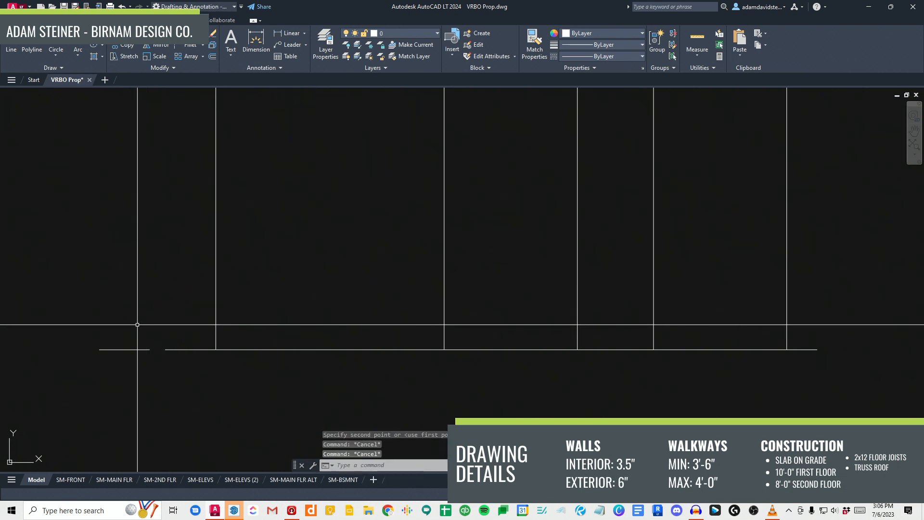
Step: Draw a foundation wall outline from the short line's left end: 8" up, 8" left and 9' down
{"action": "type", "text": "l"}
{"action": "key", "text": "Return"}
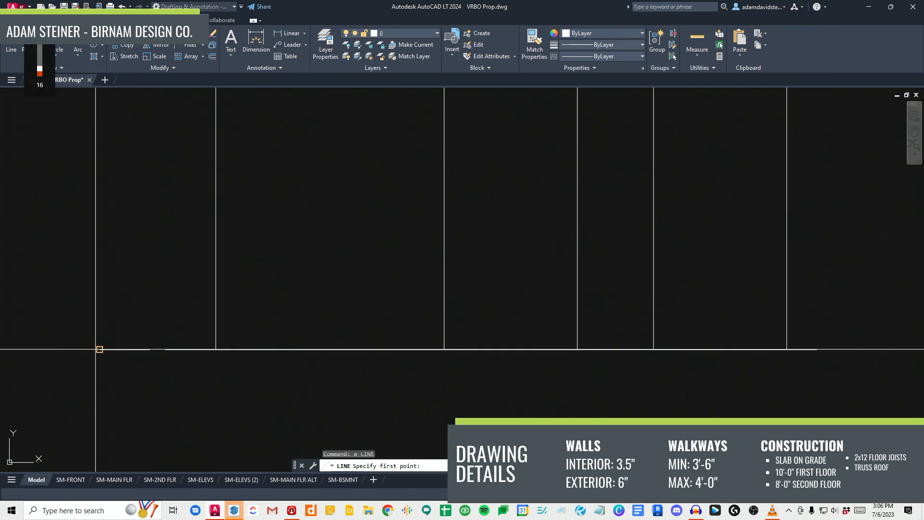
{"action": "left_click", "coordinate": [99, 349]}
{"action": "type", "text": "8"}
{"action": "key", "text": "Return"}
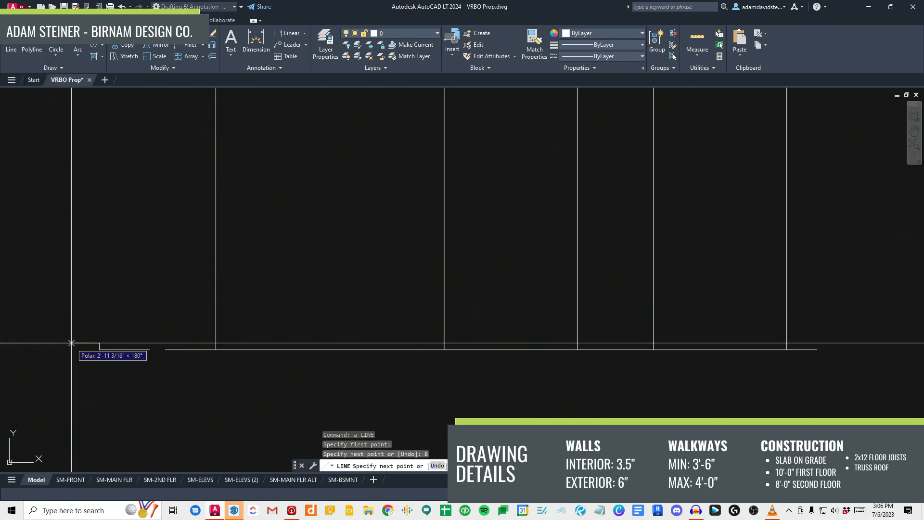
{"action": "type", "text": "8"}
{"action": "key", "text": "Return"}
{"action": "type", "text": "9'"}
{"action": "key", "text": "Return"}
Step: Close the foundation wall outline along its bottom and right side, using Fillet to join the open corner
{"action": "scroll", "coordinate": [98, 397], "scroll_direction": "down", "scroll_amount": 2}
{"action": "middle_click_drag", "start_coordinate": [104, 403], "coordinate": [125, 320]}
{"action": "left_click", "coordinate": [129, 334]}
{"action": "key", "text": "Escape"}
{"action": "type", "text": "f"}
{"action": "key", "text": "Return"}
{"action": "scroll", "coordinate": [119, 283], "scroll_direction": "up", "scroll_amount": 2}
{"action": "left_click", "coordinate": [120, 279]}
Step: Offset the top line of the foundation wall slightly upward for the sill plate
{"action": "type", "text": "ff"}
{"action": "key", "text": "Return"}
{"action": "key", "text": "Return"}
{"action": "scroll", "coordinate": [50, 255], "scroll_direction": "up", "scroll_amount": 4}
{"action": "key", "text": "Return"}
Step: Offset the sill line upward for the floor joist depth, and offset the new line slightly higher for the subfloor
{"action": "type", "text": "ff"}
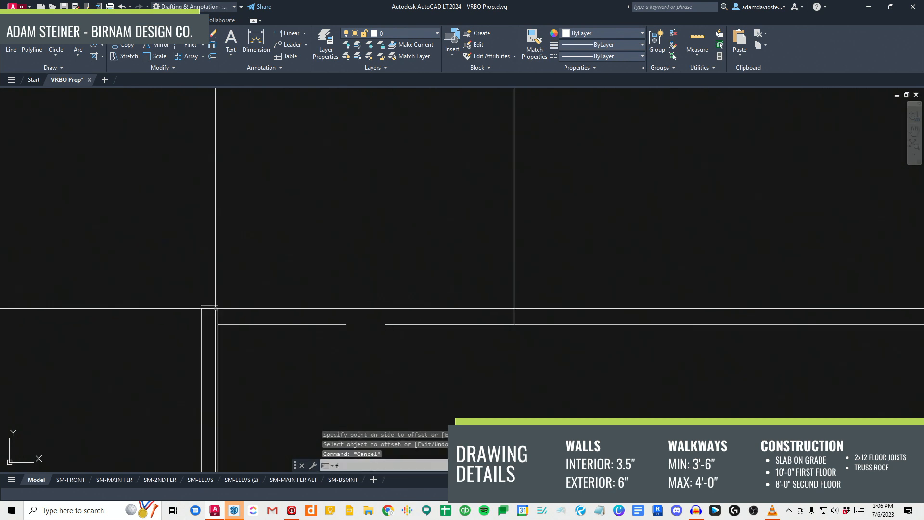
{"action": "key", "text": "Return"}
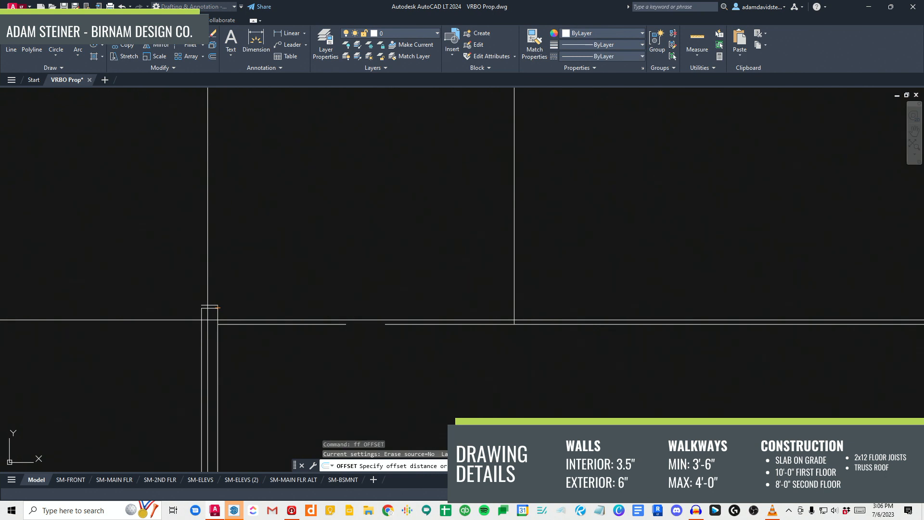
{"action": "key", "text": "Return"}
{"action": "left_click", "coordinate": [204, 305]}
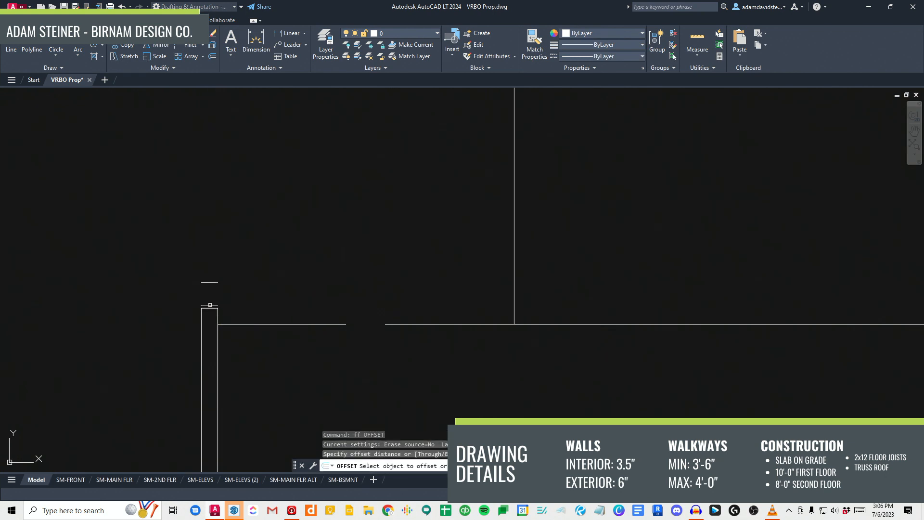
{"action": "key", "text": "Return"}
{"action": "type", "text": "ff"}
{"action": "key", "text": "Return"}
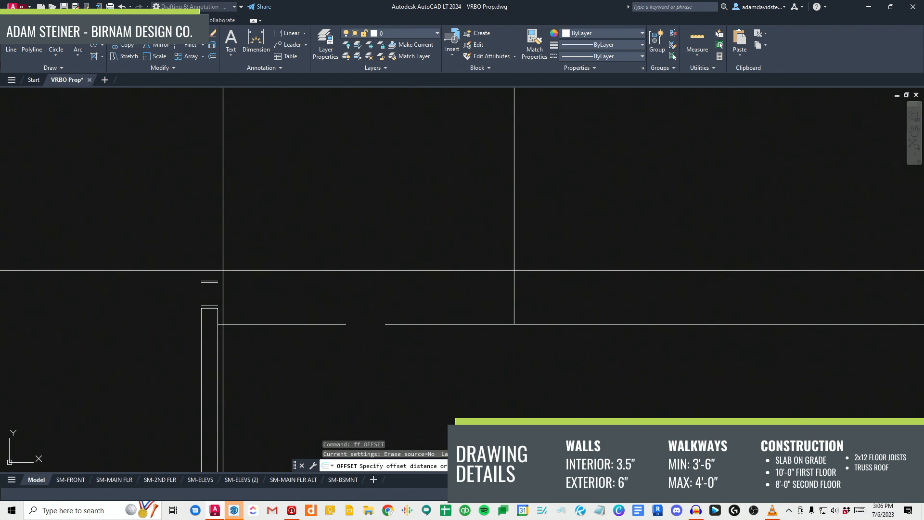
{"action": "scroll", "coordinate": [223, 271], "scroll_direction": "up", "scroll_amount": 3}
{"action": "key", "text": "Escape"}
Step: Offset the top subfloor line 10' upward to mark the first-floor wall height
{"action": "type", "text": "ff"}
{"action": "key", "text": "Return"}
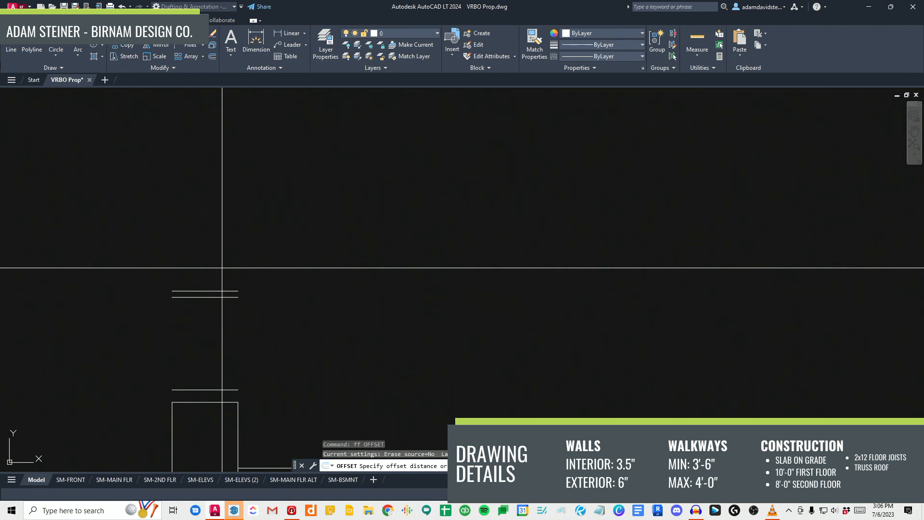
{"action": "type", "text": "10'"}
{"action": "key", "text": "Return"}
{"action": "left_click", "coordinate": [210, 291]}
{"action": "left_click", "coordinate": [223, 258]}
{"action": "scroll", "coordinate": [215, 298], "scroll_direction": "down", "scroll_amount": 8}
{"action": "key", "text": "Escape"}
{"action": "key", "text": "Escape"}
Step: Stretch the right end of the first-floor wall height line farther to the right
{"action": "scroll", "coordinate": [218, 329], "scroll_direction": "down", "scroll_amount": 2}
{"action": "type", "text": "s"}
{"action": "key", "text": "Return"}
{"action": "left_click", "coordinate": [223, 238]}
{"action": "left_click", "coordinate": [213, 200]}
{"action": "key", "text": "Return"}
{"action": "left_click", "coordinate": [216, 198]}
{"action": "left_click", "coordinate": [239, 198]}
{"action": "key", "text": "Escape"}
{"action": "key", "text": "Escape"}
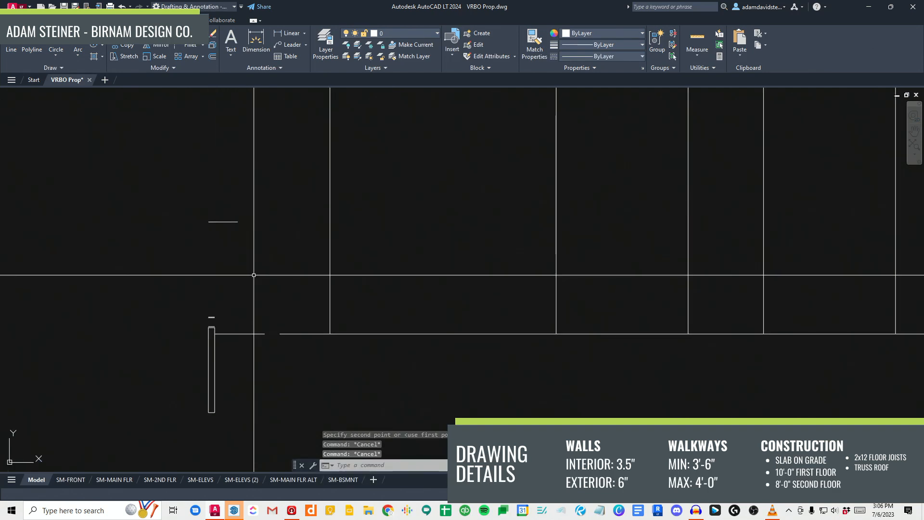
Step: Draw a horizontal line from the right end of the first-floor wall height line across the elevation, past the building's right side
{"action": "type", "text": "l"}
{"action": "key", "text": "Return"}
{"action": "left_click", "coordinate": [238, 221]}
{"action": "middle_click_drag", "start_coordinate": [536, 236], "coordinate": [198, 257]}
{"action": "scroll", "coordinate": [198, 256], "scroll_direction": "down", "scroll_amount": 2}
{"action": "left_click", "coordinate": [459, 248]}
{"action": "key", "text": "Escape"}
{"action": "key", "text": "Escape"}
Step: Offset the long first-floor wall height line 6" downward
{"action": "type", "text": "o"}
{"action": "key", "text": "Return"}
{"action": "type", "text": "6"}
{"action": "key", "text": "Return"}
{"action": "left_click", "coordinate": [356, 248]}
{"action": "left_click", "coordinate": [352, 293]}
{"action": "key", "text": "Escape"}
{"action": "middle_click_drag", "start_coordinate": [241, 293], "coordinate": [308, 285]}
{"action": "scroll", "coordinate": [307, 290], "scroll_direction": "up", "scroll_amount": 2}
{"action": "key", "text": "Escape"}
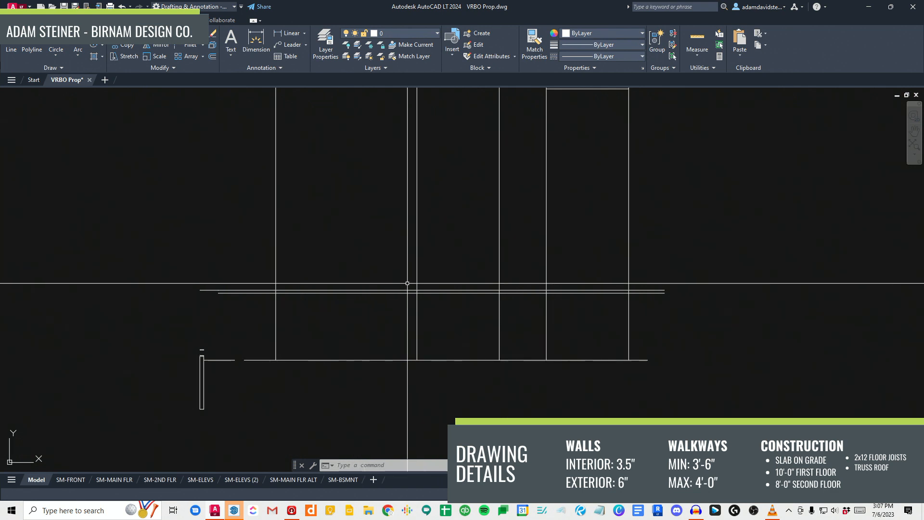
Step: Offset both vertical wall projection lines of the right wing outward for the roof overhangs
{"action": "scroll", "coordinate": [408, 283], "scroll_direction": "down", "scroll_amount": 5}
{"action": "key", "text": "Escape"}
{"action": "key", "text": "Escape"}
{"action": "key", "text": "Escape"}
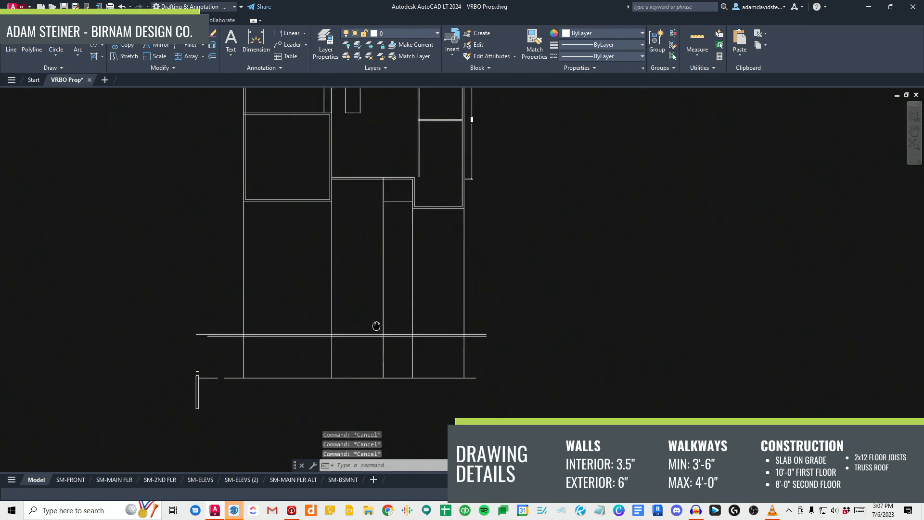
{"action": "middle_click_drag", "start_coordinate": [413, 346], "coordinate": [363, 329]}
{"action": "type", "text": "ff"}
{"action": "key", "text": "Return"}
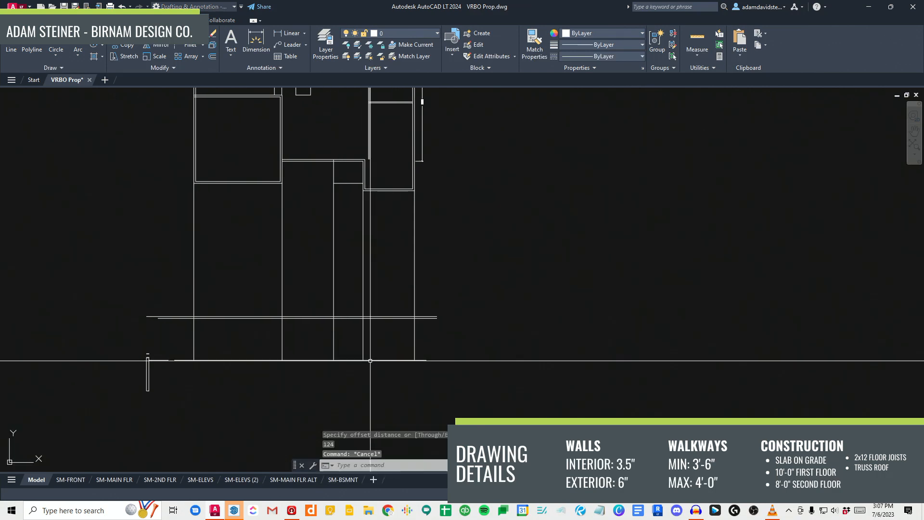
{"action": "key", "text": "Return"}
{"action": "left_click", "coordinate": [363, 296]}
{"action": "left_click", "coordinate": [359, 296]}
{"action": "left_click", "coordinate": [415, 295]}
{"action": "left_click", "coordinate": [423, 295]}
{"action": "key", "text": "Escape"}
{"action": "key", "text": "Escape"}
Step: Offset both vertical wall projection lines of the left wing outward by the same overhang distance
{"action": "middle_click_drag", "start_coordinate": [346, 334], "coordinate": [365, 338]}
{"action": "type", "text": "ff"}
{"action": "key", "text": "Return"}
{"action": "key", "text": "Return"}
{"action": "left_click", "coordinate": [301, 290]}
{"action": "left_click", "coordinate": [317, 289]}
{"action": "left_click", "coordinate": [211, 292]}
{"action": "left_click", "coordinate": [198, 295]}
{"action": "key", "text": "Escape"}
{"action": "scroll", "coordinate": [180, 345], "scroll_direction": "up", "scroll_amount": 2}
Step: Draw a 6" rise, a 12" run and a closing slope line from the left overhang line's intersection with the upper eave line
{"action": "type", "text": "a"}
{"action": "key", "text": "Return"}
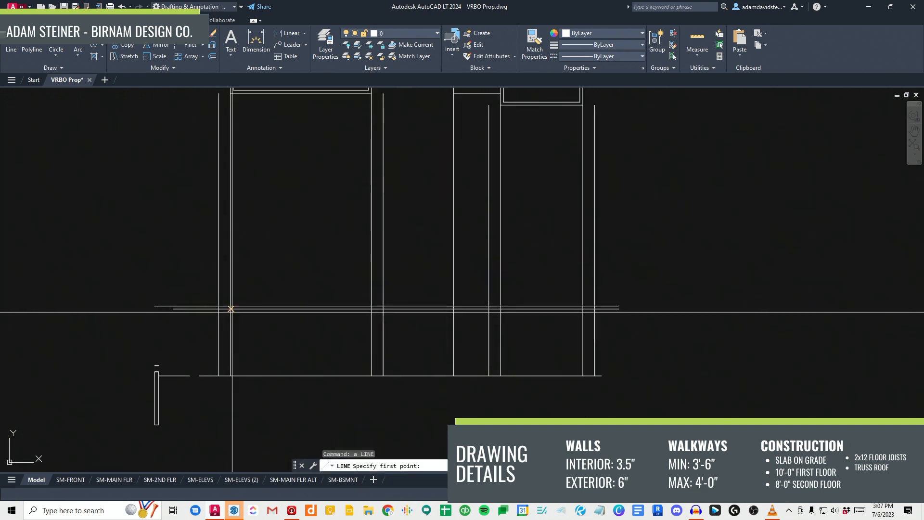
{"action": "left_click", "coordinate": [219, 307]}
{"action": "type", "text": "6"}
{"action": "key", "text": "Return"}
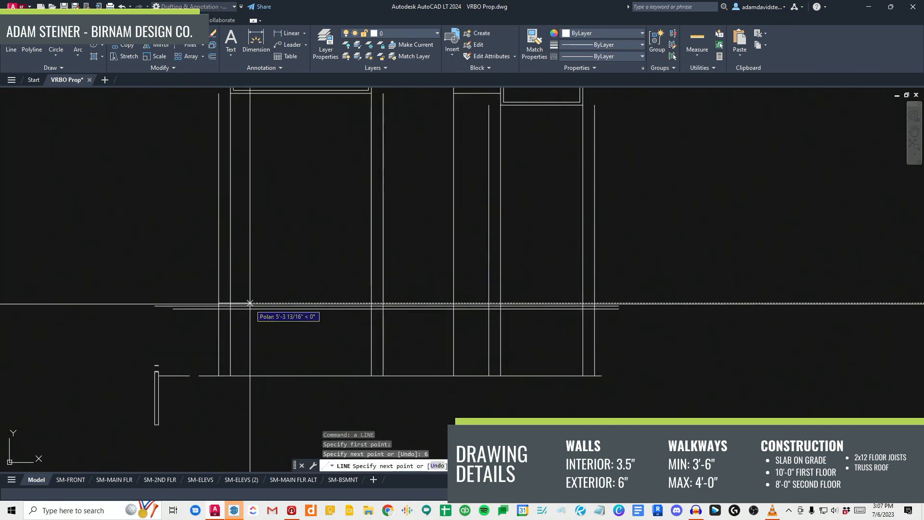
{"action": "type", "text": "12"}
{"action": "key", "text": "Return"}
{"action": "scroll", "coordinate": [223, 303], "scroll_direction": "up", "scroll_amount": 5}
{"action": "left_click", "coordinate": [205, 316]}
{"action": "key", "text": "Escape"}
Step: Delete the construction linework around the roof slope line at the left eave
{"action": "left_click", "coordinate": [209, 305]}
{"action": "left_click", "coordinate": [166, 291]}
{"action": "left_click", "coordinate": [211, 322]}
{"action": "key", "text": "Delete"}
Step: Trim the left overhang line to a short fascia between the two eave lines and erase the leftover pieces
{"action": "scroll", "coordinate": [202, 339], "scroll_direction": "up", "scroll_amount": 5}
{"action": "type", "text": "tr"}
{"action": "key", "text": "Return"}
{"action": "left_click", "coordinate": [224, 316]}
{"action": "left_click", "coordinate": [197, 256]}
{"action": "key", "text": "Return"}
{"action": "left_click", "coordinate": [208, 233]}
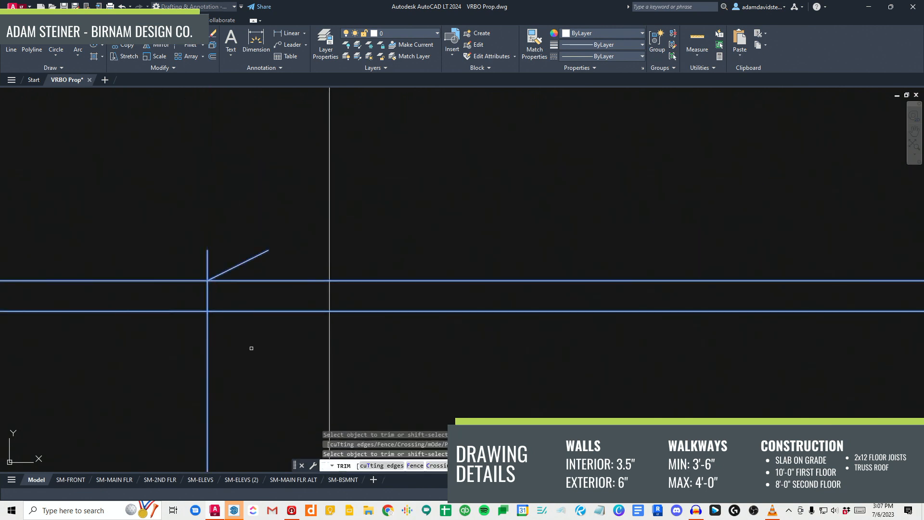
{"action": "key", "text": "Escape"}
{"action": "scroll", "coordinate": [169, 313], "scroll_direction": "down", "scroll_amount": 2}
{"action": "left_click", "coordinate": [245, 221]}
{"action": "key", "text": "Escape"}
{"action": "left_click", "coordinate": [180, 298]}
{"action": "left_click", "coordinate": [209, 263]}
{"action": "key", "text": "e"}
{"action": "key", "text": "Return"}
Step: Mirror the short roof slope line about the centre of the left wing onto its right overhang line
{"action": "middle_click_drag", "start_coordinate": [232, 277], "coordinate": [229, 272]}
{"action": "scroll", "coordinate": [226, 288], "scroll_direction": "down", "scroll_amount": 8}
{"action": "left_click", "coordinate": [206, 313]}
{"action": "left_click", "coordinate": [234, 284]}
{"action": "scroll", "coordinate": [333, 181], "scroll_direction": "down", "scroll_amount": 2}
{"action": "middle_click_drag", "start_coordinate": [332, 181], "coordinate": [257, 300]}
{"action": "type", "text": "rr"}
{"action": "key", "text": "Return"}
{"action": "left_click", "coordinate": [236, 236]}
{"action": "key", "text": "Return"}
Step: Fillet the two slope lines of the left wing so they meet at the gable peak
{"action": "type", "text": "f"}
{"action": "key", "text": "Return"}
{"action": "scroll", "coordinate": [192, 380], "scroll_direction": "up", "scroll_amount": 2}
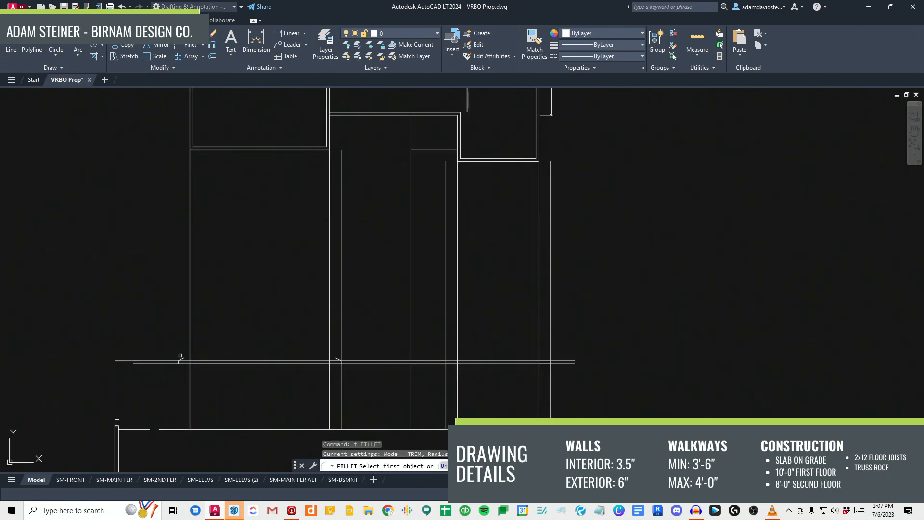
{"action": "left_click", "coordinate": [337, 358]}
{"action": "middle_click_drag", "start_coordinate": [337, 358], "coordinate": [252, 313]}
{"action": "scroll", "coordinate": [252, 313], "scroll_direction": "down", "scroll_amount": 2}
{"action": "key", "text": "Escape"}
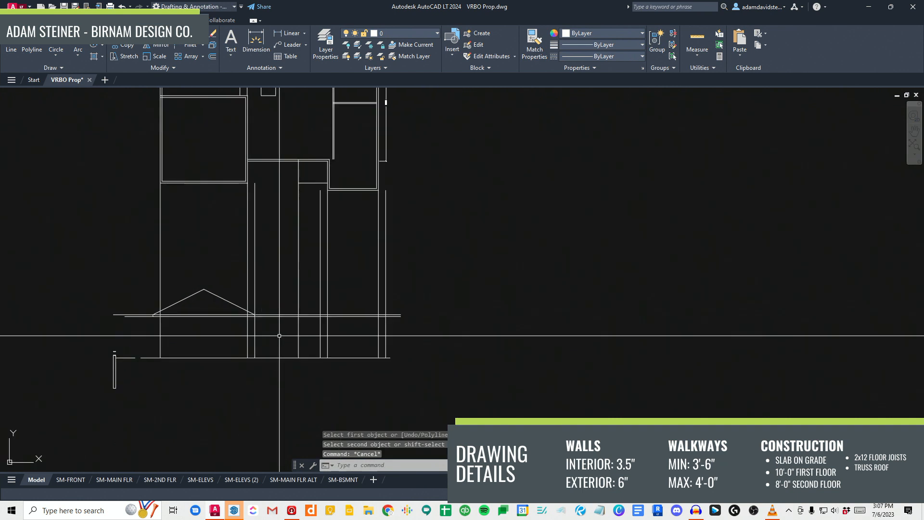
Step: Copy the left gable's right slope to the right wing, from one wing's right wall base to the other's
{"action": "left_click", "coordinate": [188, 334]}
{"action": "left_click", "coordinate": [327, 236]}
{"action": "type", "text": "cv"}
{"action": "key", "text": "Return"}
{"action": "left_click", "coordinate": [248, 357]}
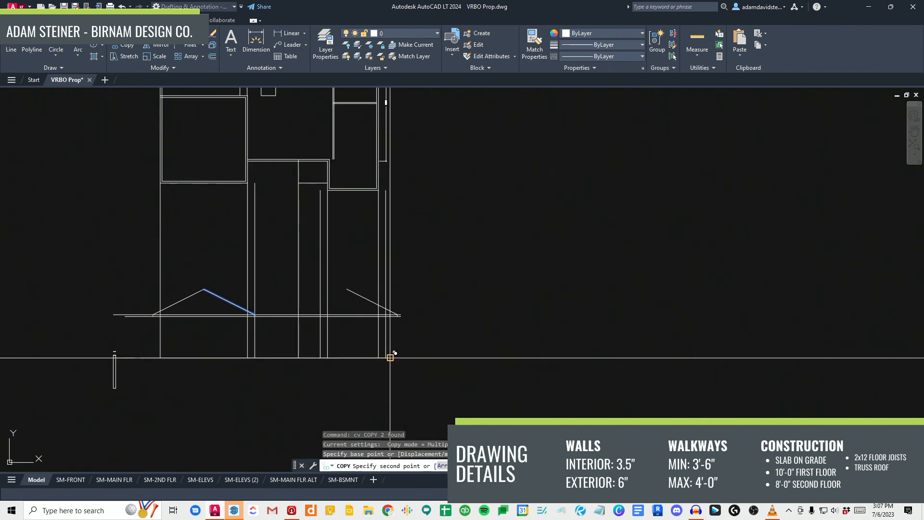
{"action": "left_click", "coordinate": [379, 357]}
{"action": "key", "text": "Escape"}
{"action": "key", "text": "Escape"}
{"action": "left_click", "coordinate": [351, 308]}
{"action": "left_click", "coordinate": [325, 267]}
{"action": "type", "text": "rr"}
{"action": "key", "text": "Return"}
{"action": "key", "text": "Escape"}
{"action": "key", "text": "Escape"}
Step: Mirror the copied slope about the centre of the right wing to form its gable
{"action": "left_click", "coordinate": [350, 296]}
{"action": "type", "text": "rr"}
{"action": "key", "text": "Return"}
{"action": "left_click", "coordinate": [353, 222]}
{"action": "left_click", "coordinate": [377, 276]}
{"action": "key", "text": "Escape"}
{"action": "key", "text": "Escape"}
{"action": "key", "text": "Escape"}
Step: Trim the right wing's wall projection lines above the lower eave line
{"action": "scroll", "coordinate": [380, 331], "scroll_direction": "up", "scroll_amount": 4}
{"action": "type", "text": "tr"}
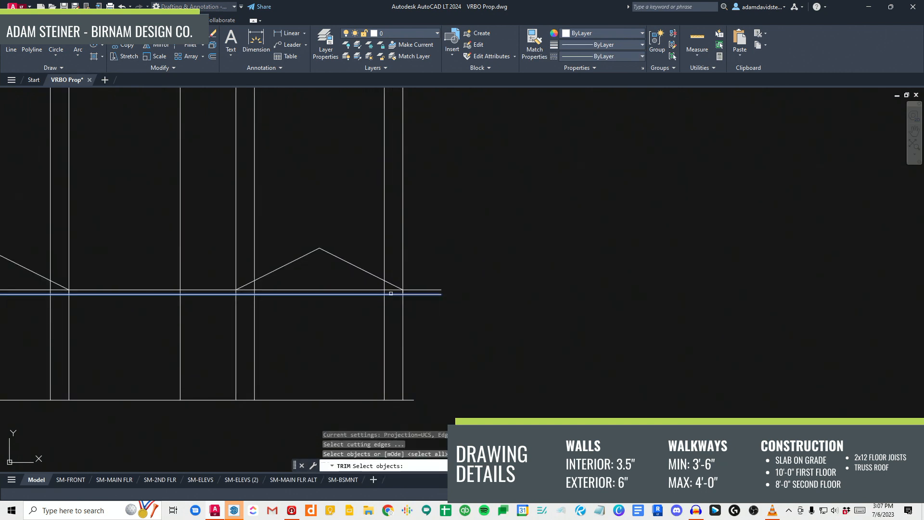
{"action": "left_click", "coordinate": [390, 224]}
{"action": "left_click", "coordinate": [239, 173]}
{"action": "key", "text": "Escape"}
Step: Trim the entry projection line and the right wing's left overhang line above the upper eave line
{"action": "scroll", "coordinate": [341, 316], "scroll_direction": "down", "scroll_amount": 4}
{"action": "type", "text": "tr"}
{"action": "key", "text": "Return"}
{"action": "left_click", "coordinate": [425, 337]}
{"action": "left_click", "coordinate": [237, 271]}
{"action": "left_click", "coordinate": [275, 246]}
{"action": "left_click", "coordinate": [392, 281]}
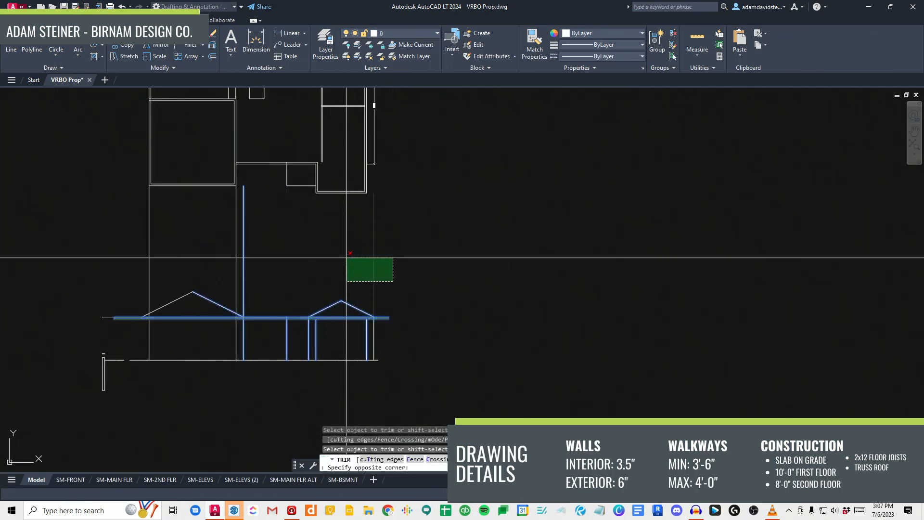
{"action": "key", "text": "Escape"}
{"action": "key", "text": "Escape"}
Step: Draw a horizontal main ridge line about 58' long above the two gable peaks, ending near the right overhang line
{"action": "type", "text": "a"}
{"action": "key", "text": "Return"}
{"action": "left_click", "coordinate": [159, 283]}
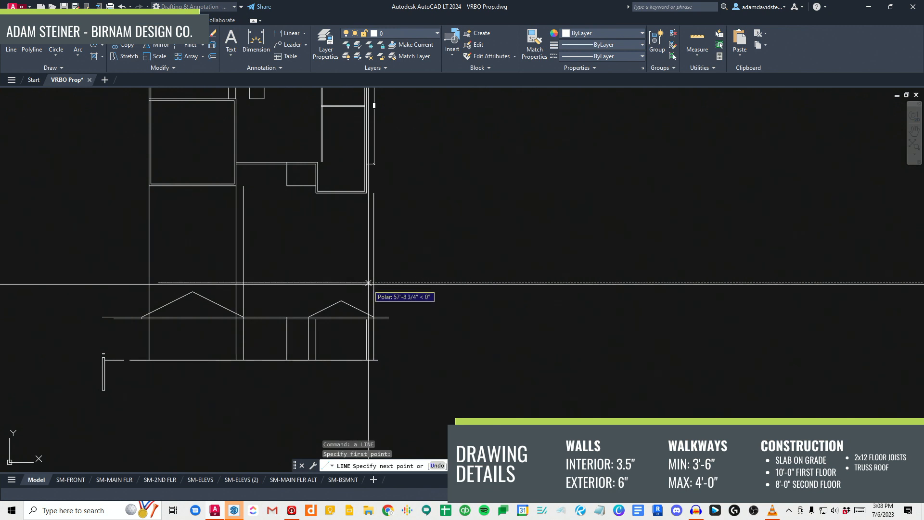
{"action": "left_click", "coordinate": [371, 283]}
{"action": "key", "text": "Escape"}
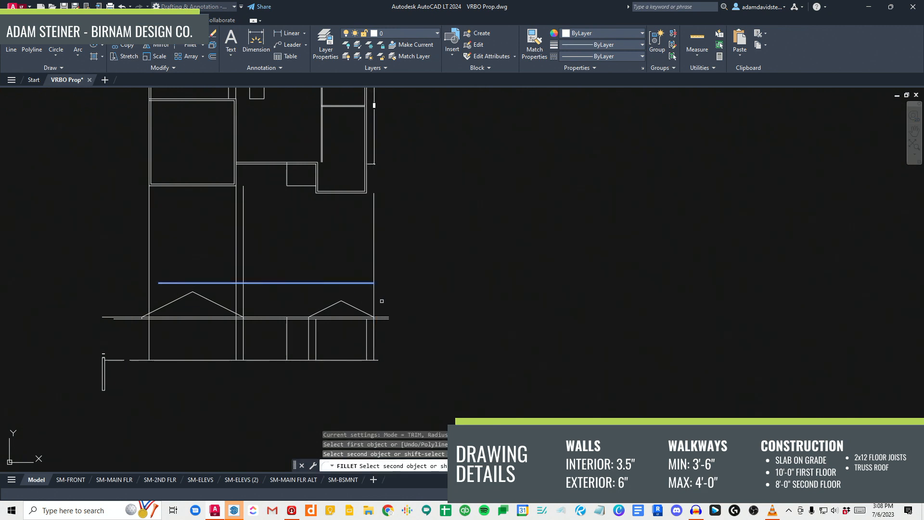
Step: Fillet the ridge line's ends with the right overhang line and the left fascia line to close the main roof outline
{"action": "left_click", "coordinate": [373, 290]}
{"action": "type", "text": "f"}
{"action": "key", "text": "Return"}
{"action": "scroll", "coordinate": [143, 312], "scroll_direction": "up", "scroll_amount": 6}
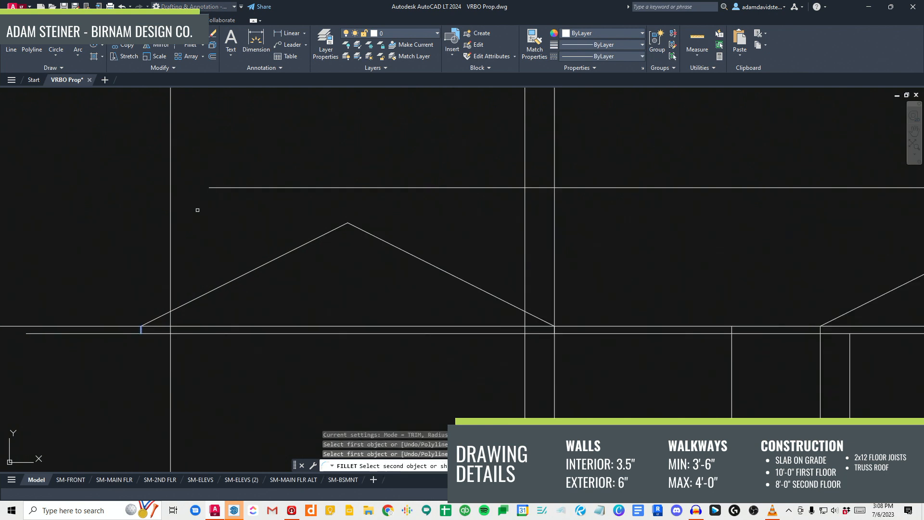
{"action": "scroll", "coordinate": [239, 188], "scroll_direction": "down", "scroll_amount": 2}
{"action": "key", "text": "Escape"}
Step: Trim the left wing's two wall projection lines above the lower eave line
{"action": "type", "text": "tr"}
{"action": "key", "text": "Return"}
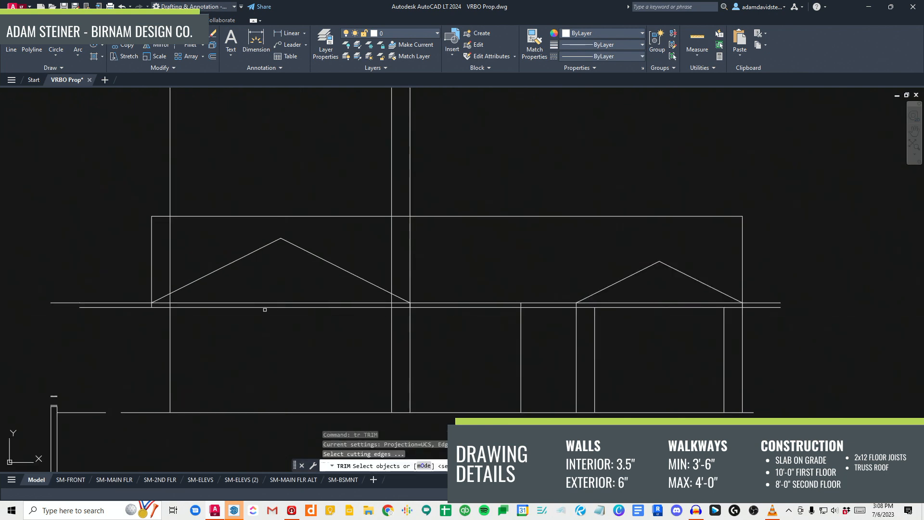
{"action": "key", "text": "Escape"}
{"action": "scroll", "coordinate": [205, 265], "scroll_direction": "down", "scroll_amount": 2}
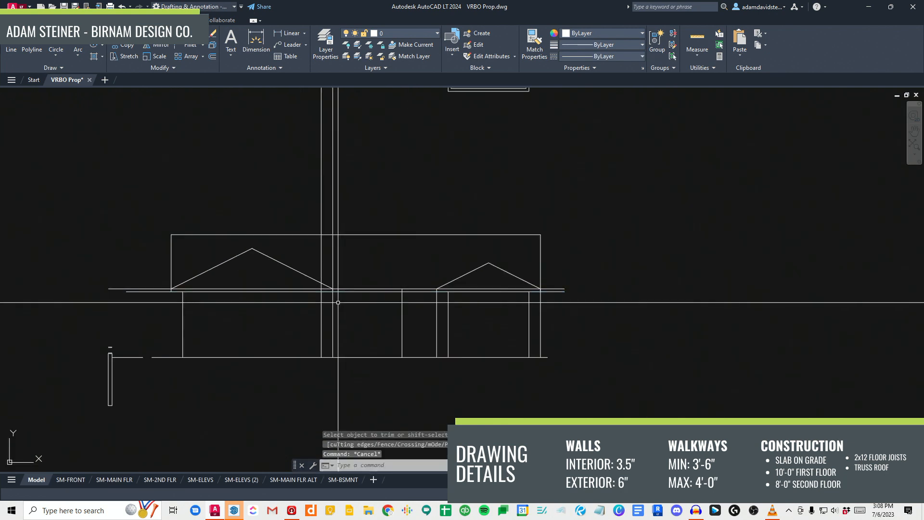
{"action": "scroll", "coordinate": [331, 293], "scroll_direction": "up", "scroll_amount": 4}
{"action": "type", "text": "tr"}
{"action": "key", "text": "Return"}
{"action": "key", "text": "Return"}
{"action": "left_click", "coordinate": [323, 212]}
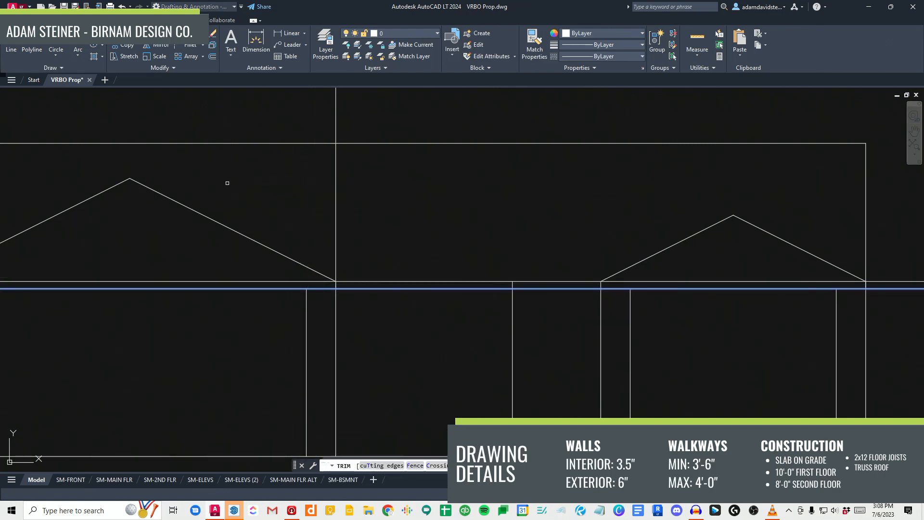
{"action": "left_click", "coordinate": [227, 184]}
Step: Trim the left wing's inner overhang projection line above and below the eave band
{"action": "key", "text": "Escape"}
{"action": "scroll", "coordinate": [195, 296], "scroll_direction": "down", "scroll_amount": 2}
{"action": "type", "text": "tr"}
{"action": "key", "text": "Return"}
{"action": "left_click", "coordinate": [305, 314]}
{"action": "left_click", "coordinate": [243, 262]}
{"action": "key", "text": "Return"}
{"action": "left_click", "coordinate": [298, 311]}
{"action": "left_click", "coordinate": [273, 330]}
{"action": "left_click", "coordinate": [291, 266]}
{"action": "left_click", "coordinate": [270, 248]}
{"action": "key", "text": "Escape"}
Step: Trim the right wing's left overhang line below the lower eave line, leaving only the short fascia edge
{"action": "scroll", "coordinate": [154, 320], "scroll_direction": "down", "scroll_amount": 2}
{"action": "scroll", "coordinate": [361, 304], "scroll_direction": "up", "scroll_amount": 4}
{"action": "type", "text": "tr"}
{"action": "key", "text": "Return"}
{"action": "left_click", "coordinate": [310, 320]}
{"action": "left_click", "coordinate": [277, 247]}
{"action": "key", "text": "Return"}
{"action": "left_click", "coordinate": [315, 328]}
{"action": "left_click", "coordinate": [279, 311]}
{"action": "key", "text": "Escape"}
Step: Trim the right wing's outer overhang line below the fascia and both eave lines beyond it
{"action": "middle_click_drag", "start_coordinate": [561, 310], "coordinate": [386, 322]}
{"action": "type", "text": "tr"}
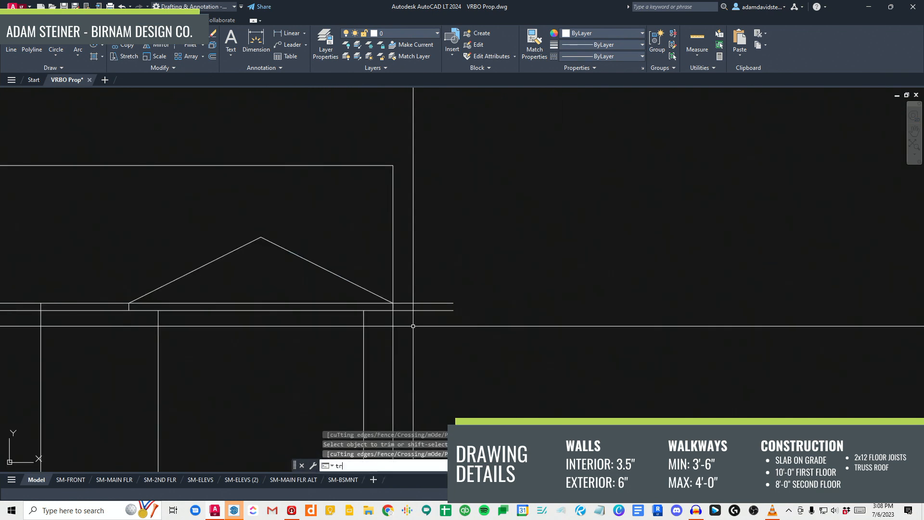
{"action": "key", "text": "Escape"}
{"action": "key", "text": "Escape"}
{"action": "scroll", "coordinate": [345, 326], "scroll_direction": "down", "scroll_amount": 4}
{"action": "scroll", "coordinate": [364, 322], "scroll_direction": "up", "scroll_amount": 2}
{"action": "scroll", "coordinate": [365, 322], "scroll_direction": "down", "scroll_amount": 2}
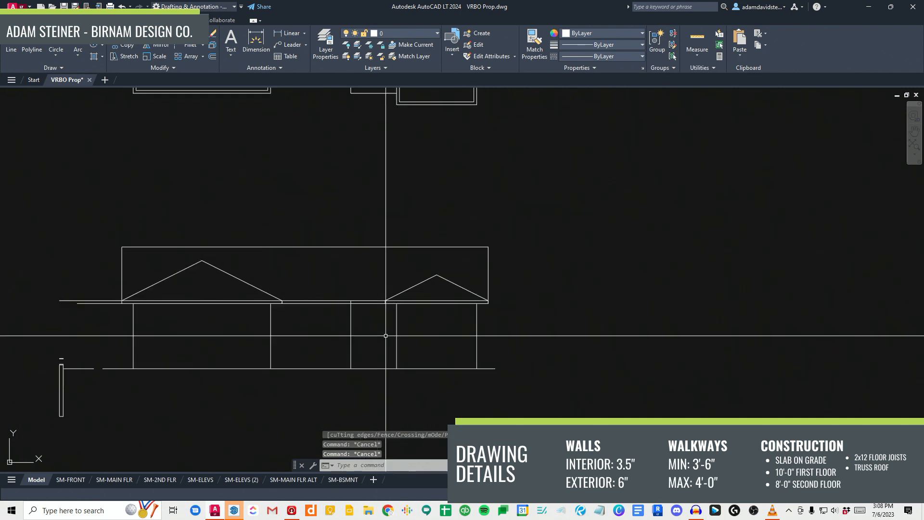
{"action": "key", "text": "Escape"}
Step: Offset the lower eave line downward for the entry roof and trim the original between the entry line and right gable
{"action": "scroll", "coordinate": [364, 321], "scroll_direction": "up", "scroll_amount": 4}
{"action": "type", "text": "re"}
{"action": "left_click", "coordinate": [358, 304]}
{"action": "left_click", "coordinate": [314, 267]}
{"action": "key", "text": "space"}
{"action": "scroll", "coordinate": [338, 291], "scroll_direction": "up", "scroll_amount": 3}
{"action": "left_click", "coordinate": [393, 280]}
{"action": "key", "text": "Escape"}
Step: Trim the lowered entry eave line to the left of the entry's vertical line
{"action": "scroll", "coordinate": [475, 280], "scroll_direction": "down", "scroll_amount": 2}
{"action": "middle_click_drag", "start_coordinate": [621, 331], "coordinate": [471, 335]}
{"action": "type", "text": "tr"}
{"action": "key", "text": "space"}
{"action": "left_click", "coordinate": [492, 319]}
{"action": "left_click", "coordinate": [204, 243]}
{"action": "key", "text": "space"}
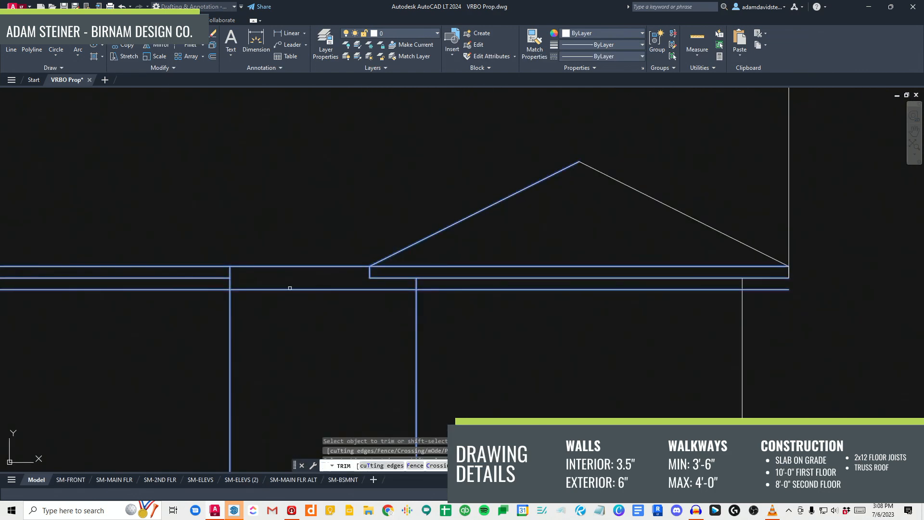
{"action": "key", "text": "Escape"}
Step: Trim the lowered entry eave line beyond the right wing's left wall line
{"action": "scroll", "coordinate": [335, 276], "scroll_direction": "down", "scroll_amount": 2}
{"action": "type", "text": "tr"}
{"action": "key", "text": "space"}
{"action": "left_click", "coordinate": [442, 306]}
{"action": "left_click", "coordinate": [194, 245]}
{"action": "key", "text": "space"}
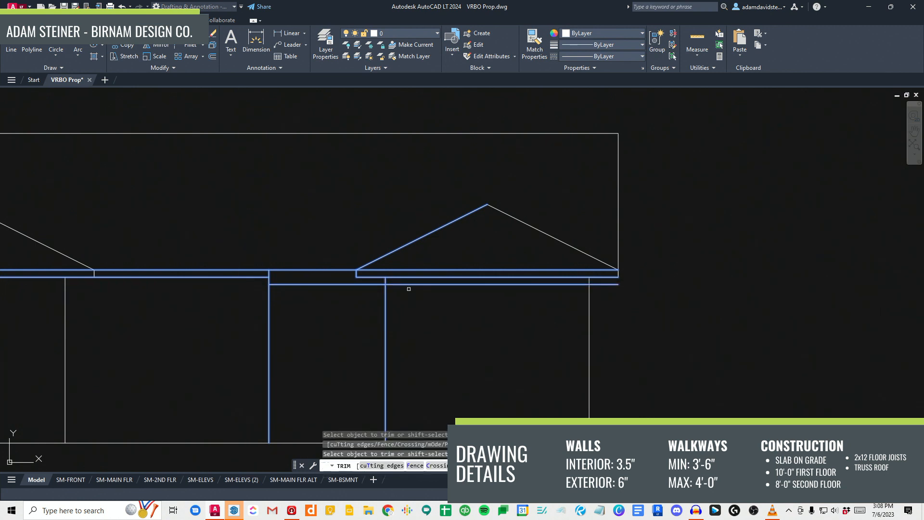
{"action": "key", "text": "Escape"}
{"action": "key", "text": "Escape"}
Step: Copy the entry's vertical line a short distance to the left to mark the entry roof overhang
{"action": "left_click", "coordinate": [255, 309]}
{"action": "key", "text": "Escape"}
{"action": "key", "text": "Escape"}
{"action": "left_click", "coordinate": [282, 318]}
{"action": "left_click", "coordinate": [252, 306]}
{"action": "type", "text": "cv"}
{"action": "key", "text": "space"}
{"action": "left_click", "coordinate": [313, 219]}
{"action": "key", "text": "Escape"}
Step: Extend the entry eave line to the overhang line, then trim and erase the excess lines to form the entry fascia
{"action": "key", "text": "Escape"}
{"action": "scroll", "coordinate": [273, 272], "scroll_direction": "up", "scroll_amount": 4}
{"action": "type", "text": "ex"}
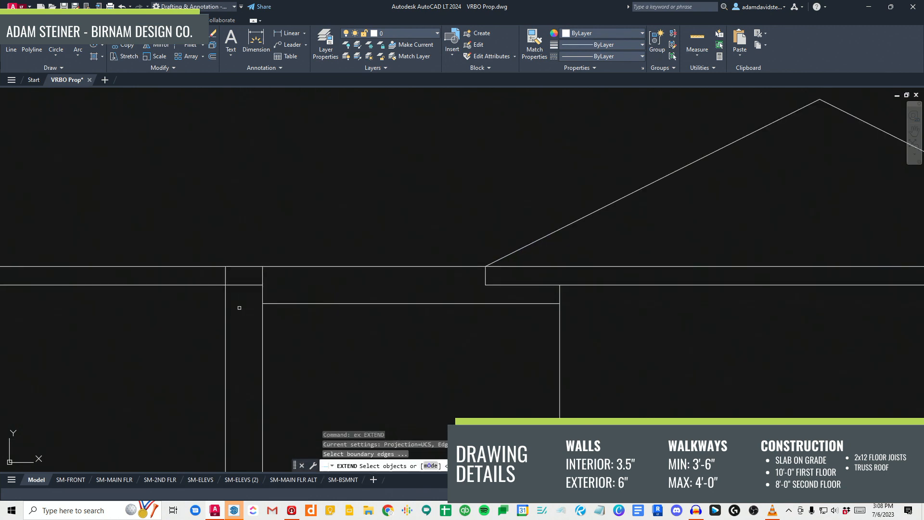
{"action": "key", "text": "Escape"}
{"action": "key", "text": "Escape"}
{"action": "type", "text": "tr"}
{"action": "key", "text": "space"}
{"action": "left_click", "coordinate": [292, 329]}
{"action": "left_click", "coordinate": [175, 268]}
{"action": "key", "text": "space"}
{"action": "key", "text": "Escape"}
{"action": "key", "text": "Escape"}
{"action": "left_click_drag", "start_coordinate": [244, 299], "coordinate": [290, 252]}
{"action": "type", "text": "e"}
{"action": "key", "text": "Escape"}
Step: Offset the entry's left vertical line to the right to form a narrow entry post
{"action": "scroll", "coordinate": [309, 304], "scroll_direction": "down", "scroll_amount": 6}
{"action": "middle_click_drag", "start_coordinate": [322, 379], "coordinate": [311, 333]}
{"action": "type", "text": "ff"}
{"action": "key", "text": "space"}
{"action": "key", "text": "space"}
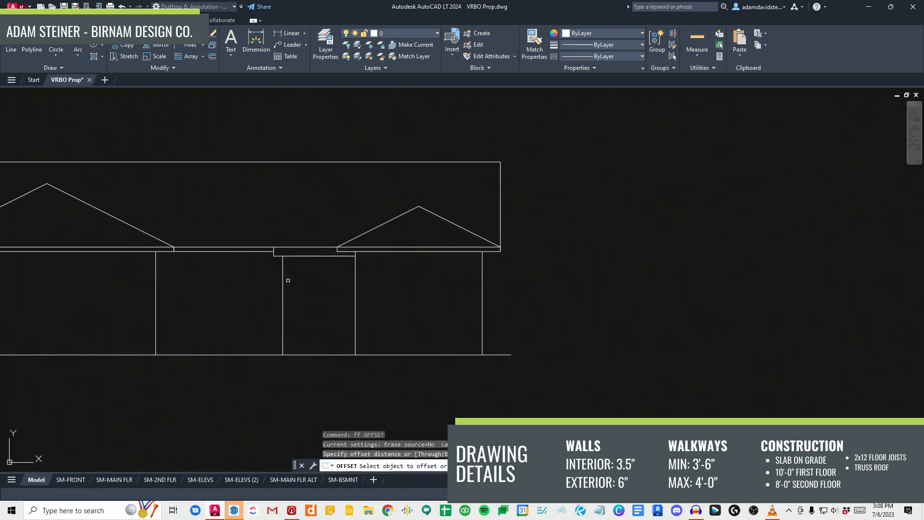
{"action": "key", "text": "Escape"}
{"action": "key", "text": "Escape"}
Step: Trim both eave lines where they run past the left wing's outer overhang
{"action": "scroll", "coordinate": [333, 337], "scroll_direction": "down", "scroll_amount": 5}
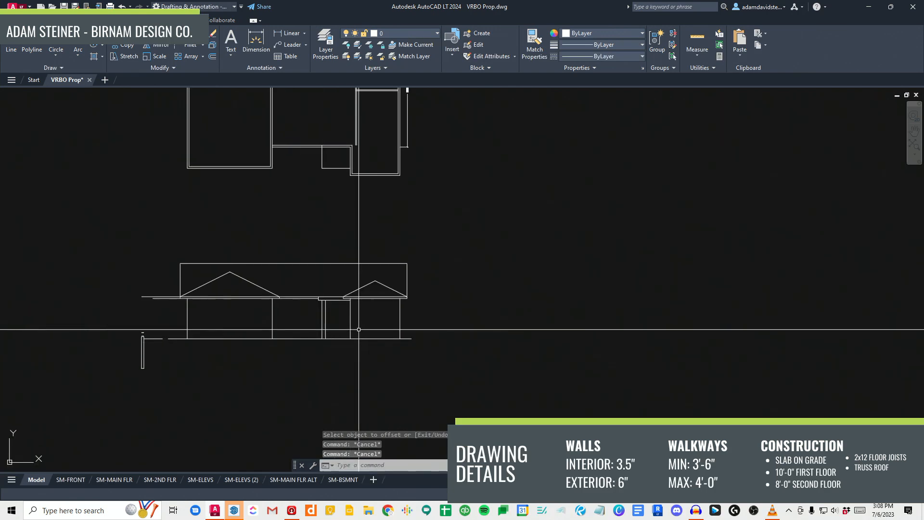
{"action": "key", "text": "Escape"}
{"action": "type", "text": "tr"}
{"action": "left_click", "coordinate": [211, 307]}
{"action": "left_click", "coordinate": [165, 275]}
{"action": "key", "text": "space"}
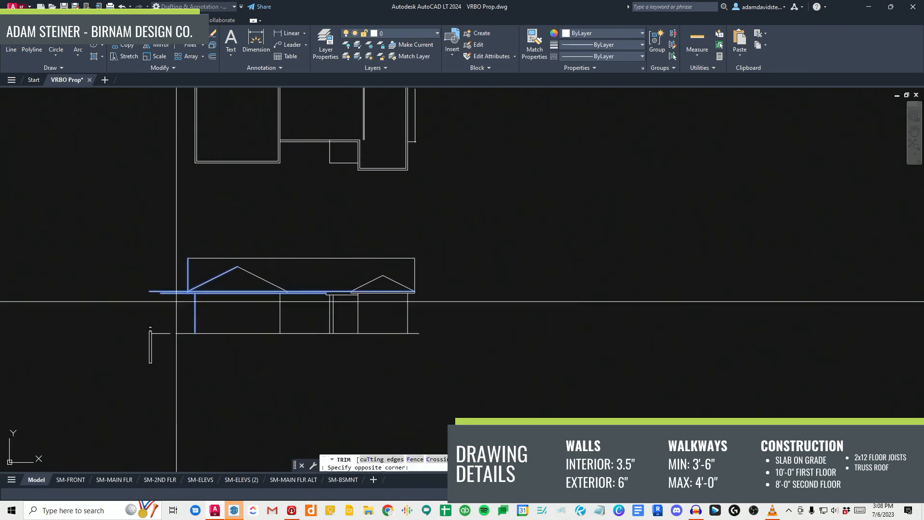
Step: Trim the horizontal eave lines underneath the left and right gables
{"action": "type", "text": "tr"}
{"action": "key", "text": "space"}
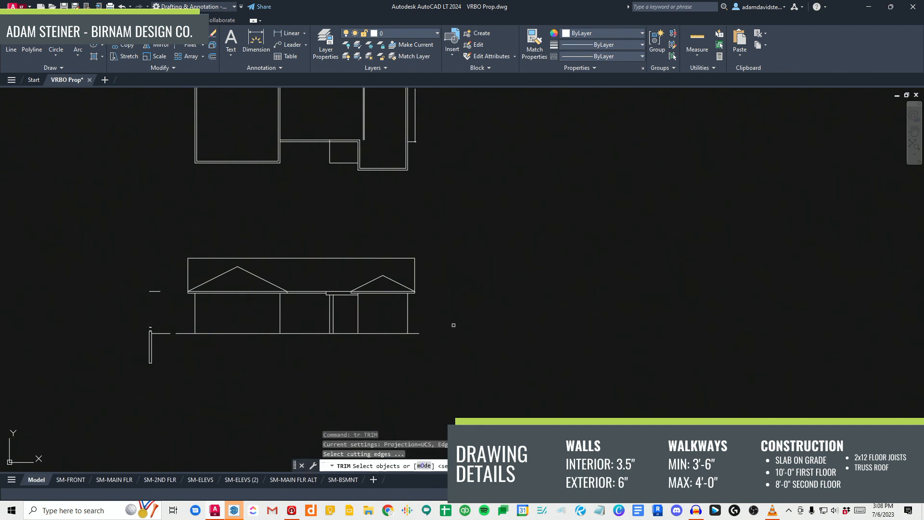
{"action": "left_click", "coordinate": [381, 288]}
{"action": "key", "text": "Escape"}
{"action": "key", "text": "Escape"}
Step: Offset both slopes of the right gable inward to outline the rake boards
{"action": "scroll", "coordinate": [398, 301], "scroll_direction": "up", "scroll_amount": 2}
{"action": "middle_click_drag", "start_coordinate": [358, 302], "coordinate": [355, 316]}
{"action": "scroll", "coordinate": [353, 311], "scroll_direction": "down", "scroll_amount": 2}
{"action": "type", "text": "ff"}
{"action": "key", "text": "space"}
{"action": "key", "text": "space"}
{"action": "type", "text": "ff"}
{"action": "key", "text": "space"}
{"action": "key", "text": "space"}
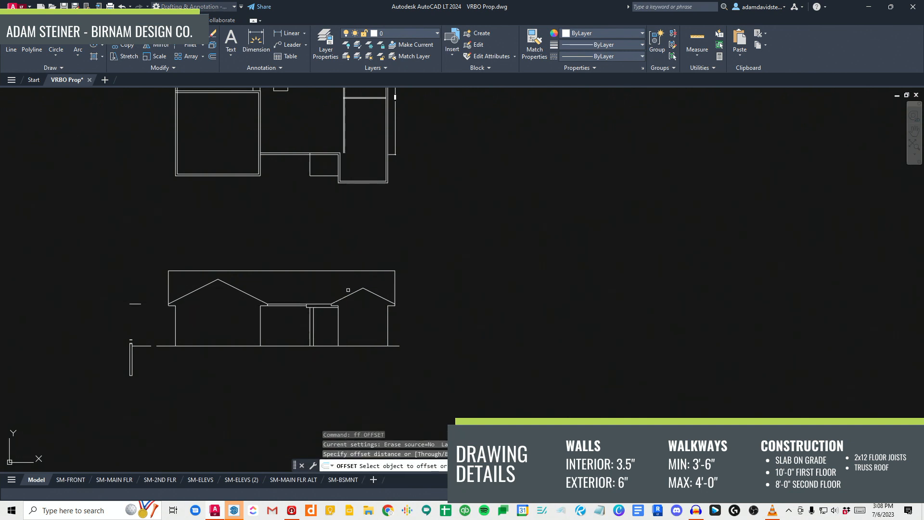
{"action": "left_click", "coordinate": [376, 294]}
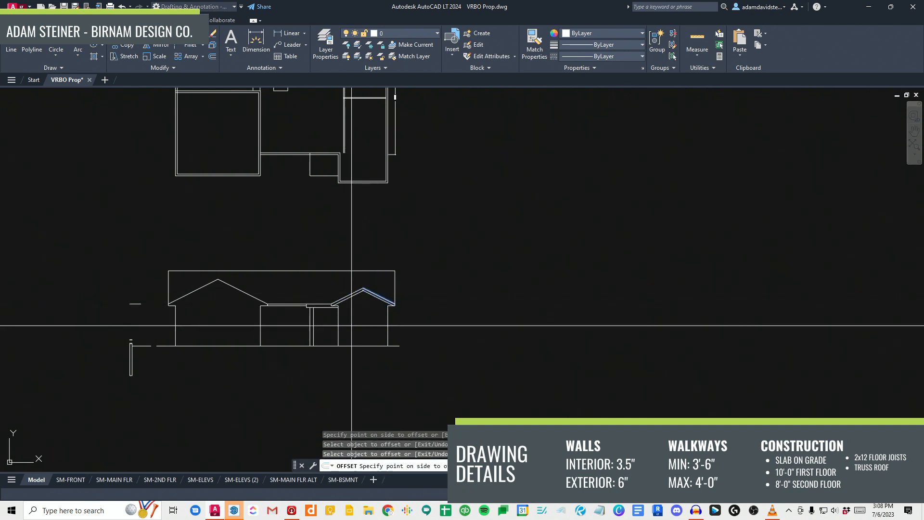
{"action": "left_click", "coordinate": [369, 303]}
Step: Fillet the right gable's two inner rake lines into a sharp corner at the peak
{"action": "key", "text": "Escape"}
{"action": "key", "text": "Escape"}
{"action": "scroll", "coordinate": [367, 299], "scroll_direction": "up", "scroll_amount": 2}
{"action": "key", "text": "Escape"}
{"action": "key", "text": "Escape"}
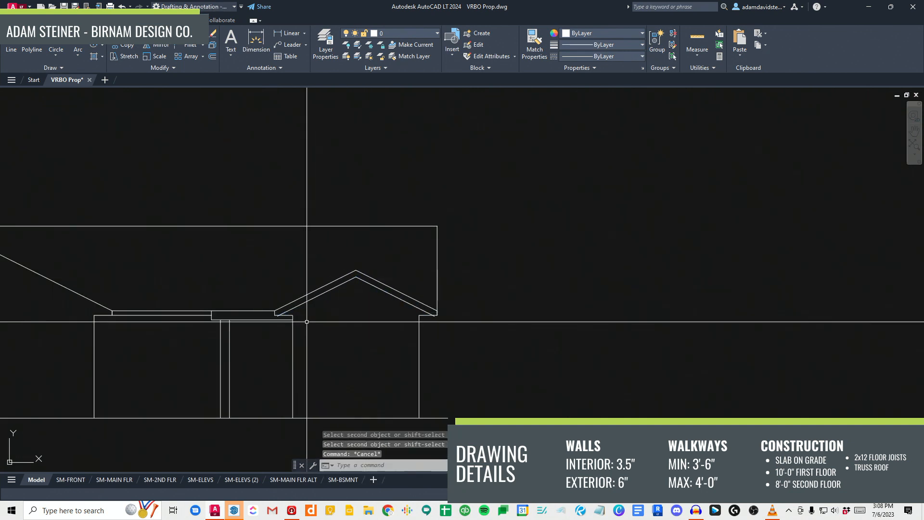
Step: Extend the right wing's left wall line up to the gable's inner rake line
{"action": "scroll", "coordinate": [302, 316], "scroll_direction": "up", "scroll_amount": 2}
{"action": "type", "text": "e"}
{"action": "key", "text": "Return"}
{"action": "key", "text": "Escape"}
{"action": "key", "text": "Escape"}
{"action": "scroll", "coordinate": [290, 324], "scroll_direction": "up", "scroll_amount": 2}
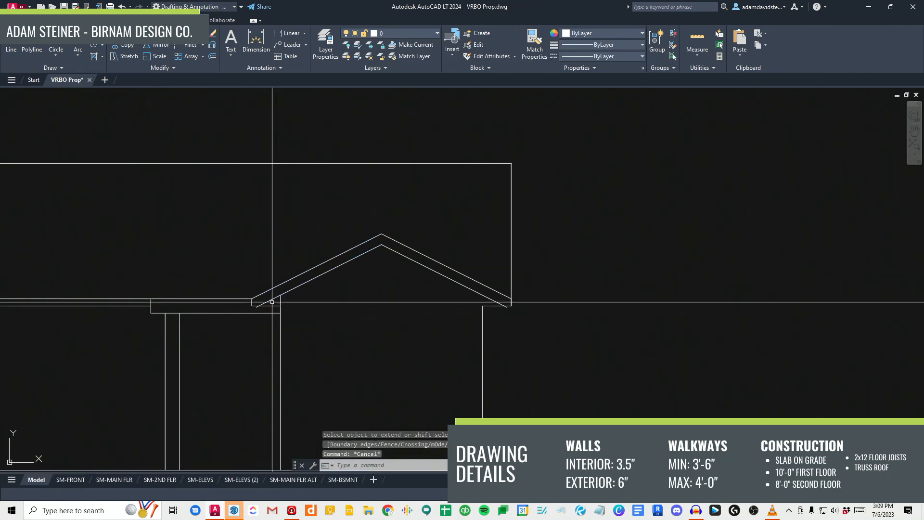
Step: Trim the soffit and inner rake lines where they cross at the right gable's left eave
{"action": "scroll", "coordinate": [257, 314], "scroll_direction": "up", "scroll_amount": 2}
{"action": "type", "text": "tr"}
{"action": "key", "text": "Return"}
{"action": "left_click", "coordinate": [258, 312]}
{"action": "left_click", "coordinate": [196, 278]}
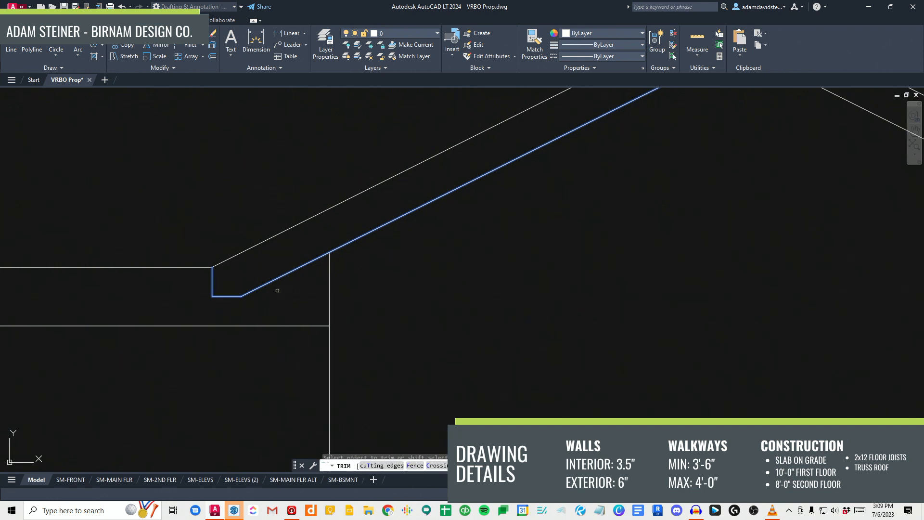
{"action": "key", "text": "Escape"}
Step: Extend the right wing's outer wall line up to the gable's inner rake line
{"action": "scroll", "coordinate": [221, 316], "scroll_direction": "down", "scroll_amount": 6}
{"action": "type", "text": "e"}
{"action": "key", "text": "Escape"}
{"action": "key", "text": "Escape"}
{"action": "type", "text": "e"}
{"action": "scroll", "coordinate": [434, 290], "scroll_direction": "up", "scroll_amount": 4}
{"action": "key", "text": "Escape"}
Step: Trim the excess soffit and inner rake line ends at the right gable's outer eave
{"action": "type", "text": "tr"}
{"action": "key", "text": "Return"}
{"action": "key", "text": "Escape"}
{"action": "type", "text": "tr"}
{"action": "key", "text": "Return"}
{"action": "left_click", "coordinate": [456, 318]}
{"action": "left_click", "coordinate": [315, 231]}
{"action": "key", "text": "Return"}
{"action": "left_click", "coordinate": [376, 291]}
{"action": "left_click", "coordinate": [370, 283]}
{"action": "scroll", "coordinate": [413, 294], "scroll_direction": "up", "scroll_amount": 4}
{"action": "left_click", "coordinate": [410, 291]}
{"action": "left_click", "coordinate": [402, 286]}
{"action": "key", "text": "Escape"}
{"action": "scroll", "coordinate": [433, 325], "scroll_direction": "down", "scroll_amount": 12}
{"action": "middle_click_drag", "start_coordinate": [413, 331], "coordinate": [430, 333]}
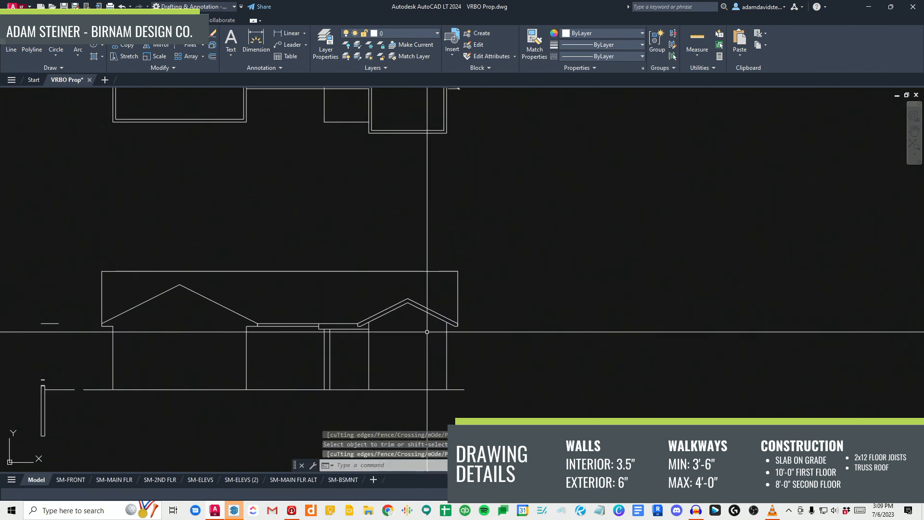
Step: Offset the left gable's two rake lines inward to form its rake board
{"action": "key", "text": "Escape"}
{"action": "key", "text": "Escape"}
{"action": "middle_click_drag", "start_coordinate": [321, 326], "coordinate": [458, 328]}
{"action": "type", "text": "ff"}
{"action": "key", "text": "Return"}
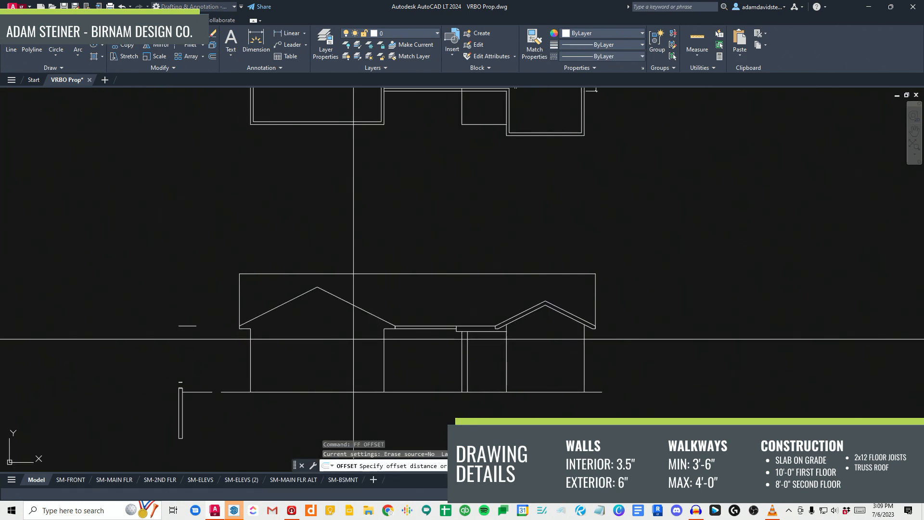
{"action": "left_click", "coordinate": [335, 315]}
{"action": "key", "text": "Escape"}
Step: Fillet the left gable's two inner rake lines together at the peak
{"action": "type", "text": "f"}
{"action": "key", "text": "Return"}
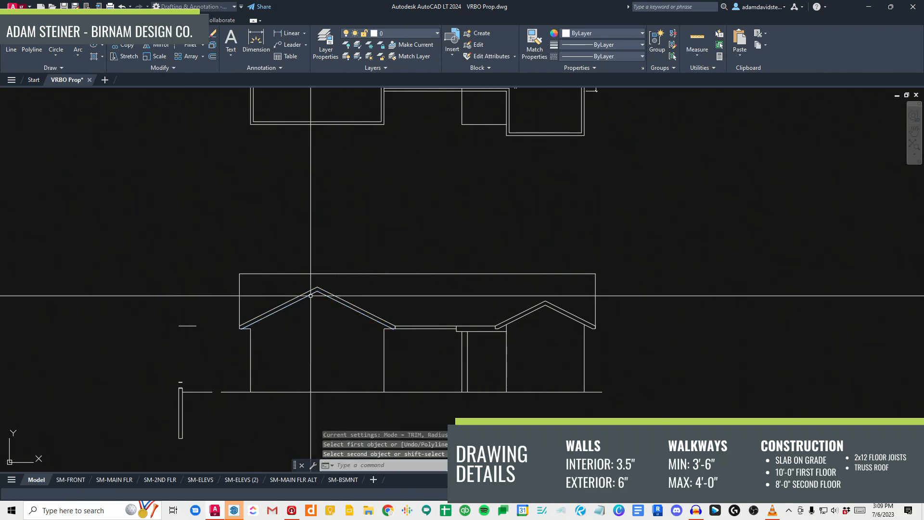
{"action": "left_click", "coordinate": [311, 295]}
{"action": "key", "text": "Escape"}
{"action": "key", "text": "Escape"}
Step: Extend both of the left wing's wall lines up to the gable's inner rake lines
{"action": "scroll", "coordinate": [376, 350], "scroll_direction": "up", "scroll_amount": 2}
{"action": "type", "text": "ex"}
{"action": "key", "text": "Return"}
{"action": "scroll", "coordinate": [379, 312], "scroll_direction": "up", "scroll_amount": 2}
{"action": "left_click", "coordinate": [374, 298]}
{"action": "left_click", "coordinate": [373, 334]}
{"action": "key", "text": "Escape"}
{"action": "key", "text": "Escape"}
{"action": "middle_click_drag", "start_coordinate": [173, 343], "coordinate": [235, 337]}
{"action": "scroll", "coordinate": [318, 343], "scroll_direction": "down", "scroll_amount": 2}
{"action": "type", "text": "ex"}
{"action": "key", "text": "Return"}
{"action": "key", "text": "Escape"}
Step: Try to trim the soffit and rake line ends at the left gable's outer eave
{"action": "type", "text": "tr"}
{"action": "key", "text": "Return"}
{"action": "left_click", "coordinate": [466, 338]}
{"action": "left_click", "coordinate": [152, 298]}
{"action": "key", "text": "Return"}
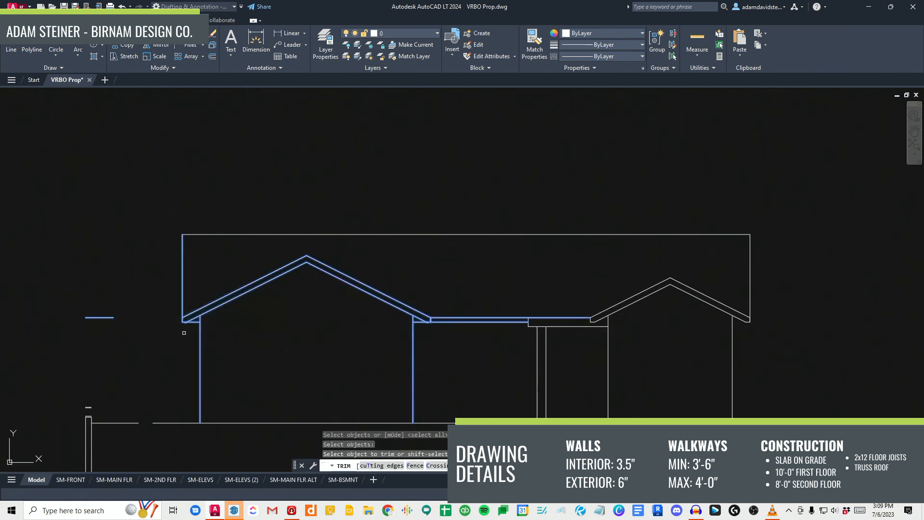
{"action": "scroll", "coordinate": [195, 331], "scroll_direction": "up", "scroll_amount": 3}
{"action": "key", "text": "ctrl+z"}
{"action": "key", "text": "Escape"}
{"action": "key", "text": "Escape"}
{"action": "scroll", "coordinate": [227, 308], "scroll_direction": "down", "scroll_amount": 3}
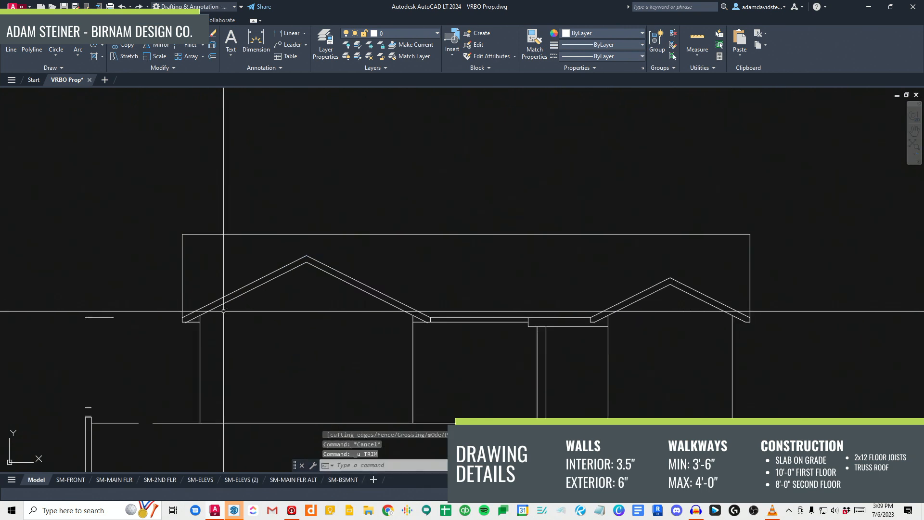
Step: Trim the overlapping soffit and inner rake line ends at the left gable's eaves
{"action": "left_click", "coordinate": [588, 337]}
{"action": "left_click", "coordinate": [69, 281]}
{"action": "scroll", "coordinate": [138, 311], "scroll_direction": "up", "scroll_amount": 2}
{"action": "left_click", "coordinate": [172, 313]}
{"action": "left_click", "coordinate": [166, 304]}
{"action": "middle_click_drag", "start_coordinate": [460, 297], "coordinate": [46, 296]}
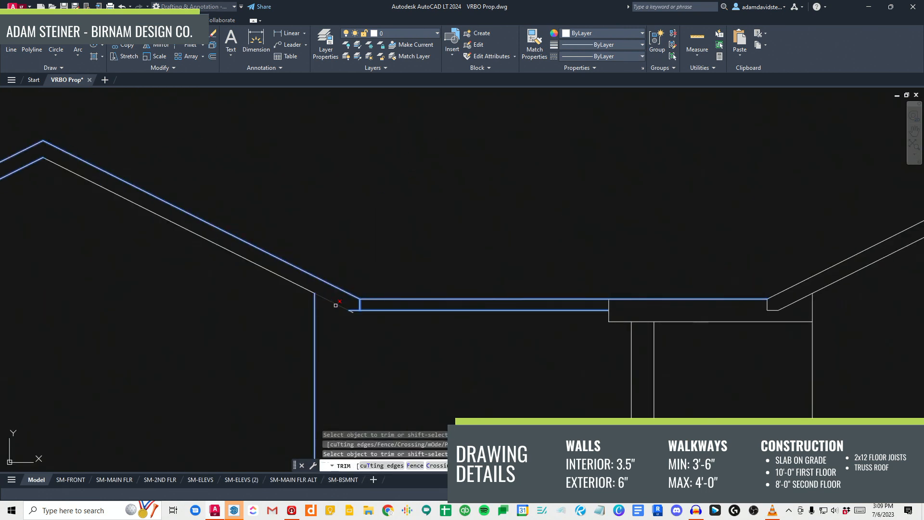
{"action": "key", "text": "Escape"}
Step: Erase the leftover inner rake fragment at the left gable's eave beside the entry roof
{"action": "scroll", "coordinate": [337, 315], "scroll_direction": "down", "scroll_amount": 4}
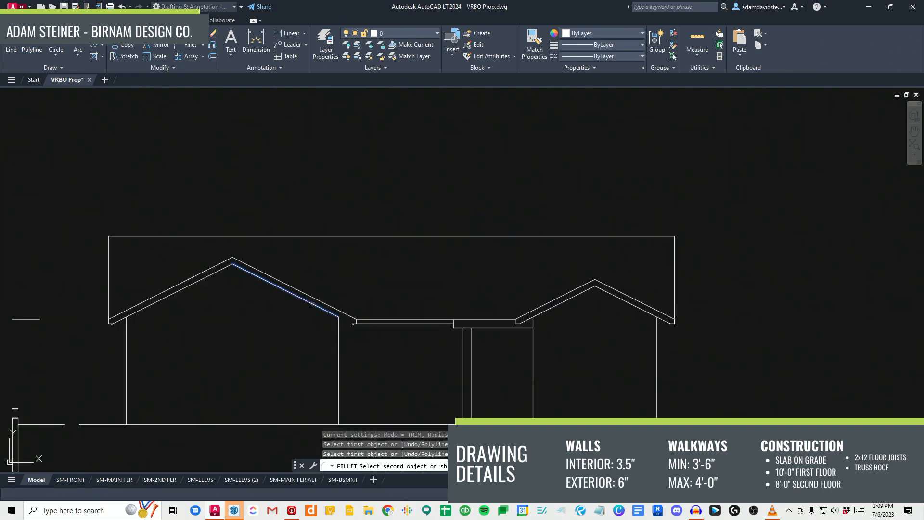
{"action": "key", "text": "Escape"}
{"action": "key", "text": "Escape"}
{"action": "scroll", "coordinate": [361, 325], "scroll_direction": "up", "scroll_amount": 2}
{"action": "left_click", "coordinate": [335, 329]}
{"action": "left_click", "coordinate": [384, 303]}
{"action": "key", "text": "Escape"}
{"action": "left_click", "coordinate": [334, 326]}
{"action": "left_click", "coordinate": [384, 310]}
{"action": "type", "text": "e"}
{"action": "key", "text": "space"}
Step: Fillet the entry roof's soffit line with the left gable's inner rake line
{"action": "type", "text": "f FILLET"}
{"action": "key", "text": "space"}
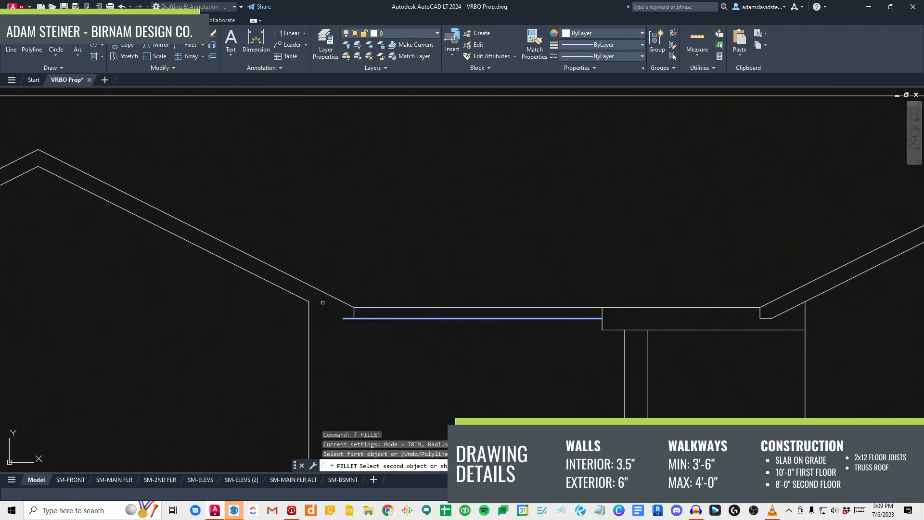
{"action": "scroll", "coordinate": [313, 308], "scroll_direction": "down", "scroll_amount": 3}
{"action": "middle_click_drag", "start_coordinate": [235, 324], "coordinate": [282, 319]}
{"action": "scroll", "coordinate": [282, 320], "scroll_direction": "down", "scroll_amount": 1}
{"action": "scroll", "coordinate": [313, 340], "scroll_direction": "down", "scroll_amount": 1}
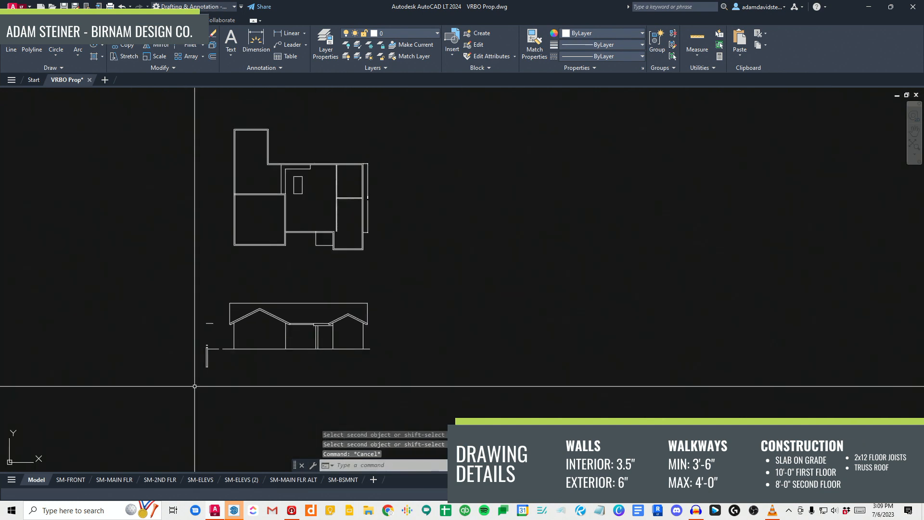
{"action": "middle_click_drag", "start_coordinate": [297, 274], "coordinate": [294, 289]}
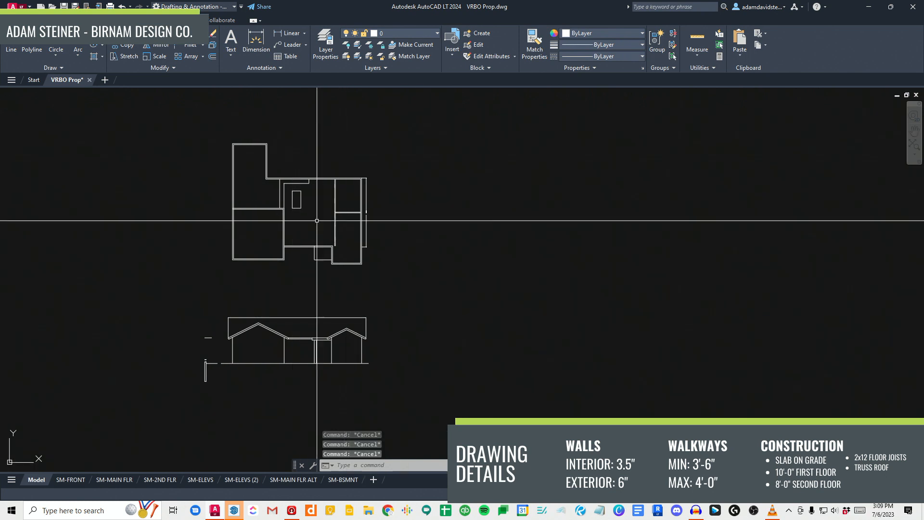
{"action": "scroll", "coordinate": [337, 212], "scroll_direction": "up", "scroll_amount": 6}
{"action": "scroll", "coordinate": [292, 277], "scroll_direction": "down", "scroll_amount": 2}
{"action": "middle_click_drag", "start_coordinate": [277, 279], "coordinate": [386, 279]}
{"action": "left_click", "coordinate": [386, 363]}
{"action": "left_click", "coordinate": [223, 215]}
{"action": "key", "text": "Escape"}
{"action": "middle_click_drag", "start_coordinate": [262, 268], "coordinate": [272, 270]}
{"action": "scroll", "coordinate": [337, 361], "scroll_direction": "down", "scroll_amount": 8}
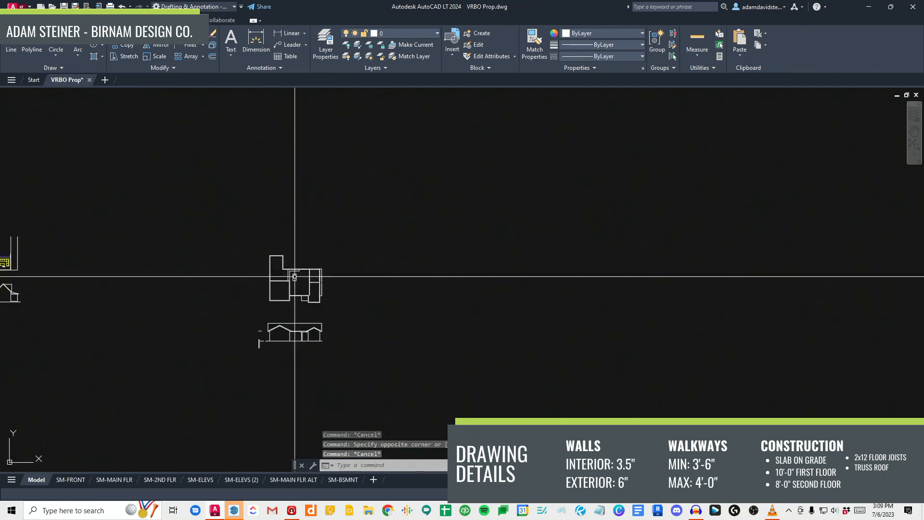
Step: Copy the sectional sofa and coffee table from the other house's floor plan into the VRBO floor plan
{"action": "scroll", "coordinate": [92, 350], "scroll_direction": "up", "scroll_amount": 4}
{"action": "left_click", "coordinate": [126, 343]}
{"action": "type", "text": "cv"}
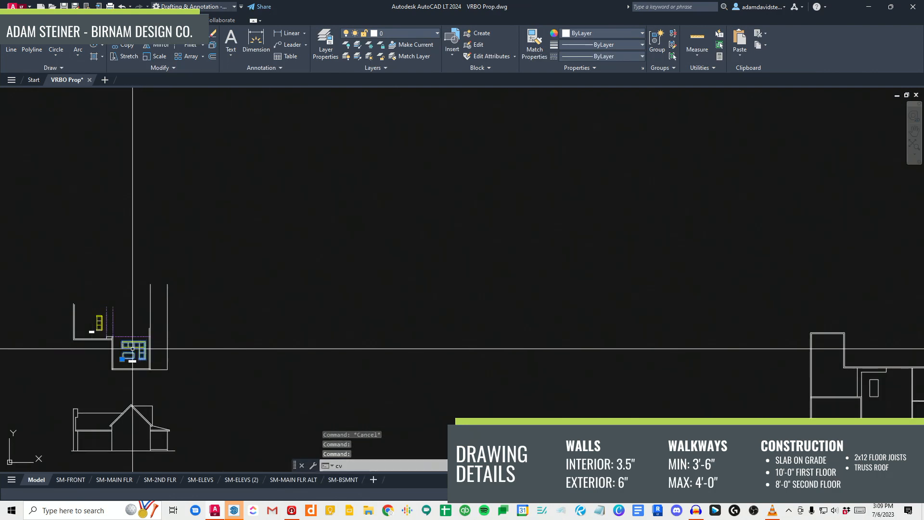
{"action": "key", "text": "space"}
{"action": "left_click", "coordinate": [133, 354]}
{"action": "middle_click_drag", "start_coordinate": [717, 336], "coordinate": [2, 276]}
{"action": "scroll", "coordinate": [186, 352], "scroll_direction": "up", "scroll_amount": 5}
{"action": "middle_click_drag", "start_coordinate": [185, 351], "coordinate": [310, 343]}
{"action": "left_click", "coordinate": [244, 291]}
{"action": "key", "text": "space"}
{"action": "key", "text": "Escape"}
{"action": "scroll", "coordinate": [288, 300], "scroll_direction": "down", "scroll_amount": 2}
Step: Move the copied sofa and coffee table into the living area between the kitchen island and the front wall
{"action": "left_click", "coordinate": [307, 357]}
{"action": "left_click", "coordinate": [289, 299]}
{"action": "type", "text": "v"}
{"action": "left_click", "coordinate": [325, 256]}
{"action": "left_click", "coordinate": [325, 260]}
{"action": "key", "text": "Escape"}
{"action": "scroll", "coordinate": [339, 380], "scroll_direction": "up", "scroll_amount": 4}
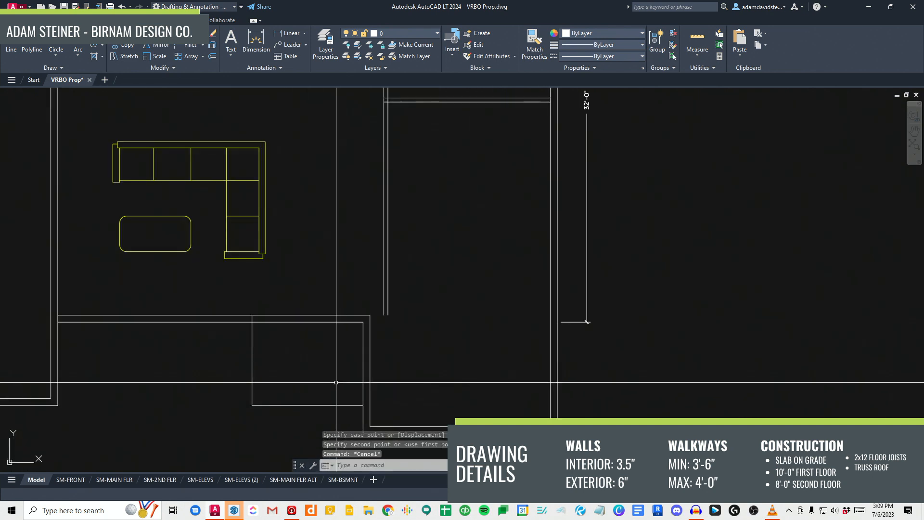
Step: Try to stretch the right wing's projecting left wall in the plan towards the interior partition
{"action": "scroll", "coordinate": [339, 380], "scroll_direction": "down", "scroll_amount": 2}
{"action": "key", "text": "Escape"}
{"action": "middle_click_drag", "start_coordinate": [338, 380], "coordinate": [336, 354]}
{"action": "scroll", "coordinate": [322, 297], "scroll_direction": "down", "scroll_amount": 3}
{"action": "scroll", "coordinate": [321, 311], "scroll_direction": "up", "scroll_amount": 3}
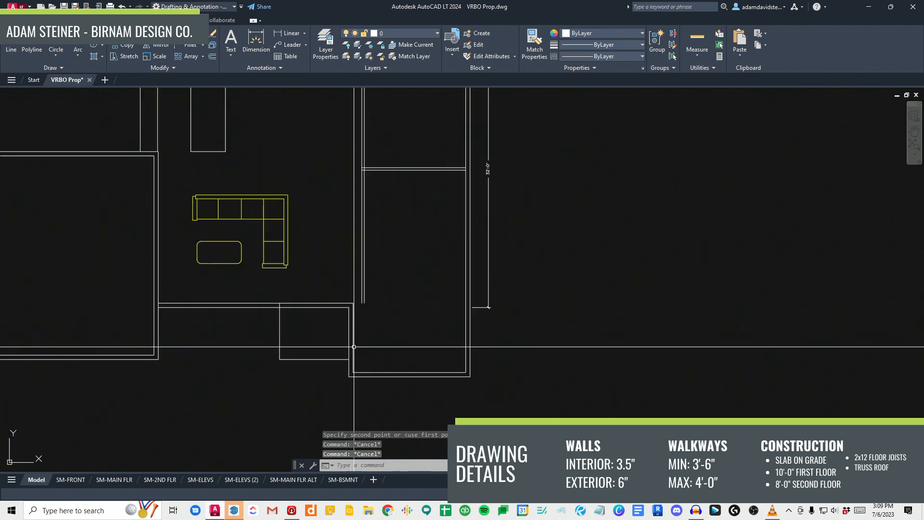
{"action": "type", "text": "st"}
{"action": "key", "text": "space"}
{"action": "left_click", "coordinate": [358, 386]}
{"action": "left_click", "coordinate": [342, 322]}
{"action": "key", "text": "space"}
{"action": "left_click", "coordinate": [329, 245]}
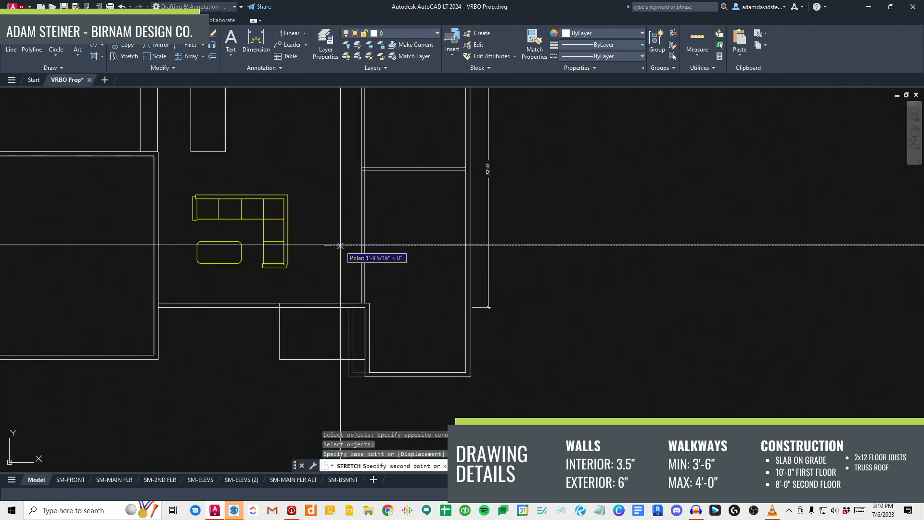
{"action": "key", "text": "Escape"}
{"action": "key", "text": "Escape"}
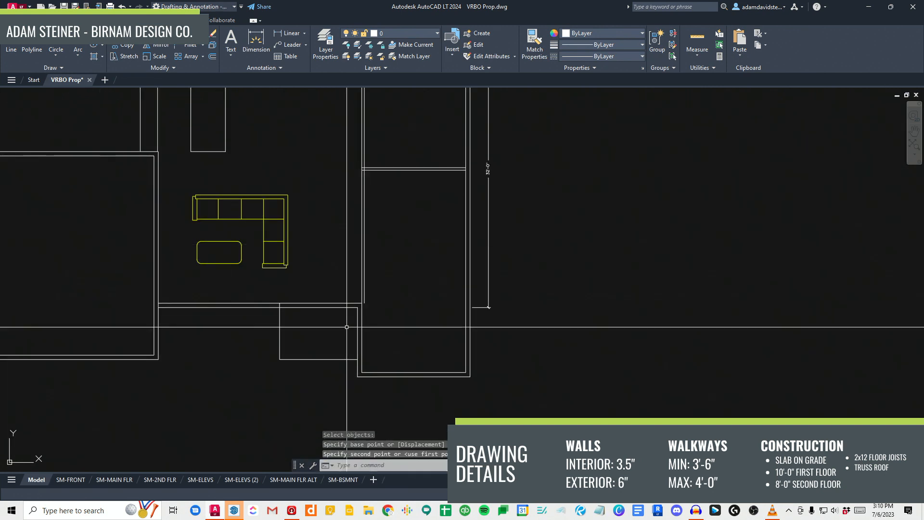
{"action": "scroll", "coordinate": [356, 306], "scroll_direction": "down", "scroll_amount": 2}
Step: Stretch the right wing's projecting left wall in the plan to line up with the long interior partition
{"action": "scroll", "coordinate": [357, 360], "scroll_direction": "up", "scroll_amount": 4}
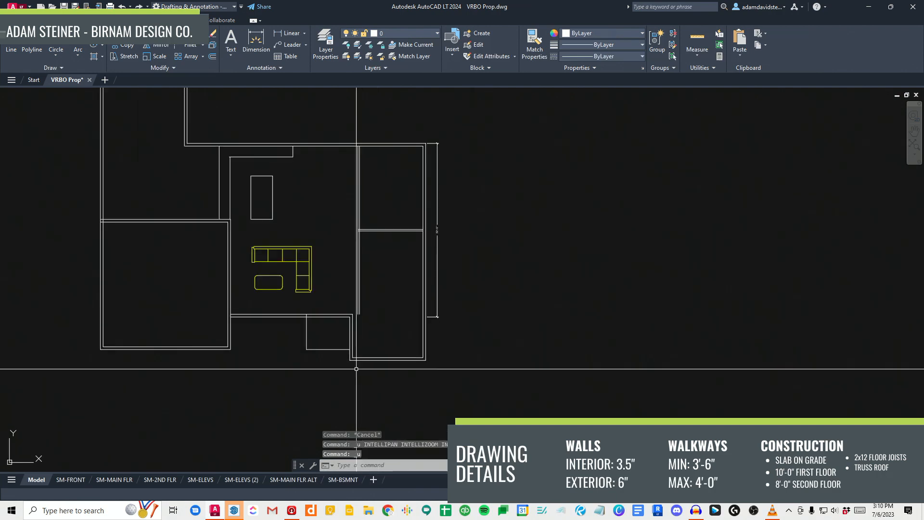
{"action": "type", "text": "st"}
{"action": "key", "text": "space"}
{"action": "left_click", "coordinate": [355, 343]}
{"action": "left_click", "coordinate": [316, 196]}
{"action": "key", "text": "space"}
{"action": "left_click", "coordinate": [316, 196]}
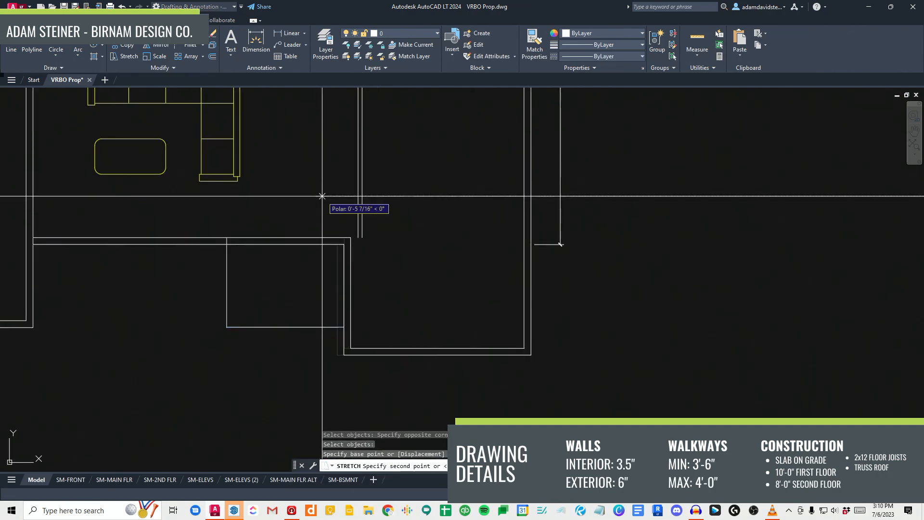
Step: Move the elevation's right wing left wall and gable slope to the right to match the stretched plan wall
{"action": "scroll", "coordinate": [414, 320], "scroll_direction": "down", "scroll_amount": 2}
{"action": "middle_click_drag", "start_coordinate": [415, 321], "coordinate": [407, 255]}
{"action": "scroll", "coordinate": [348, 321], "scroll_direction": "up", "scroll_amount": 2}
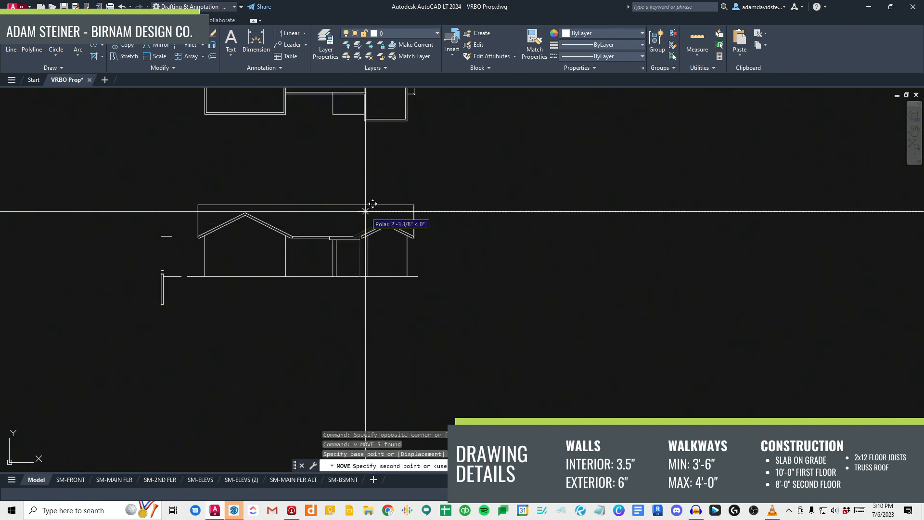
Step: Reconnect the entry roof lines to the right gable's moved eave and fillet the rake lines at its peak
{"action": "type", "text": "ex"}
{"action": "key", "text": "Return"}
{"action": "scroll", "coordinate": [362, 284], "scroll_direction": "up", "scroll_amount": 4}
{"action": "left_click", "coordinate": [377, 297]}
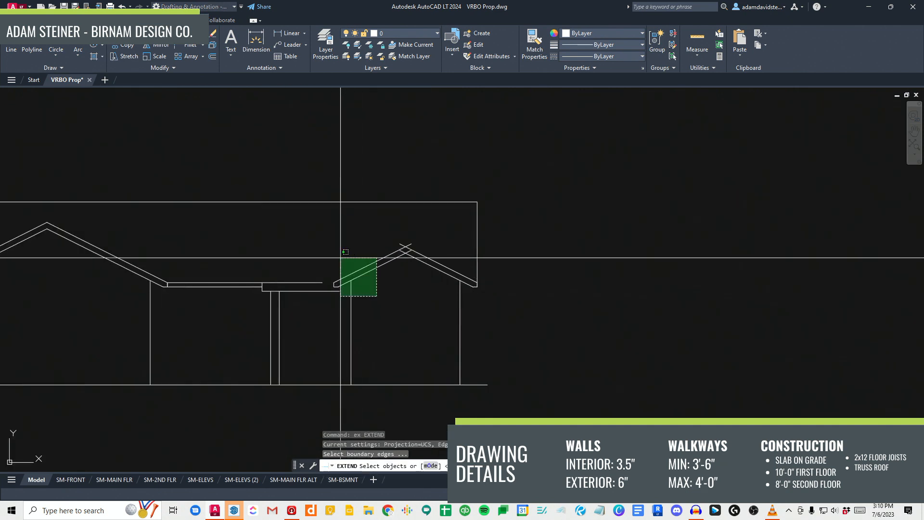
{"action": "left_click", "coordinate": [392, 279]}
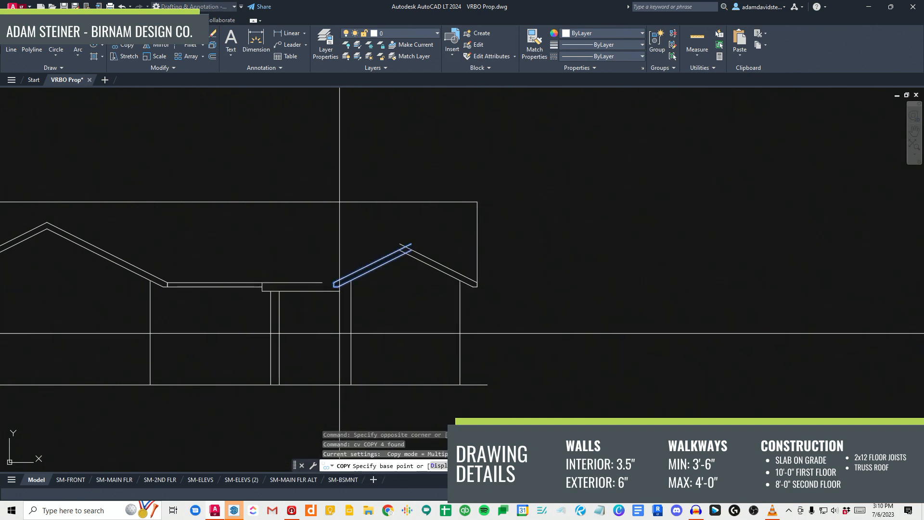
{"action": "left_click", "coordinate": [275, 330]}
{"action": "key", "text": "space"}
{"action": "middle_click_drag", "start_coordinate": [324, 267], "coordinate": [317, 289]}
{"action": "scroll", "coordinate": [317, 288], "scroll_direction": "down", "scroll_amount": 2}
{"action": "type", "text": "f"}
{"action": "key", "text": "space"}
{"action": "key", "text": "space"}
{"action": "key", "text": "Escape"}
Step: Offset the right wing's cross partition line towards the front of the house to form a second cross line
{"action": "scroll", "coordinate": [384, 315], "scroll_direction": "down", "scroll_amount": 2}
{"action": "middle_click_drag", "start_coordinate": [383, 315], "coordinate": [382, 315]}
{"action": "scroll", "coordinate": [373, 253], "scroll_direction": "up", "scroll_amount": 1}
{"action": "middle_click_drag", "start_coordinate": [373, 252], "coordinate": [368, 296]}
{"action": "scroll", "coordinate": [349, 195], "scroll_direction": "up", "scroll_amount": 2}
{"action": "middle_click_drag", "start_coordinate": [349, 194], "coordinate": [357, 262]}
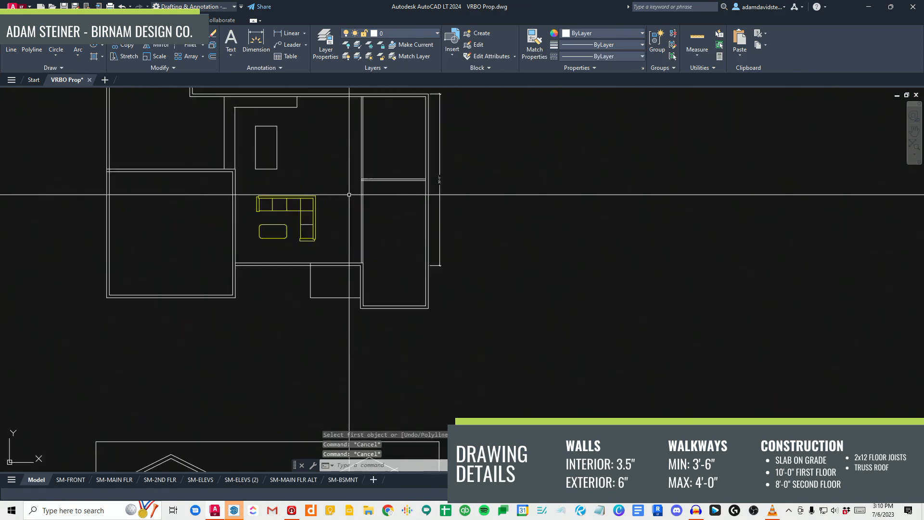
{"action": "scroll", "coordinate": [359, 275], "scroll_direction": "down", "scroll_amount": 2}
{"action": "key", "text": "Escape"}
{"action": "scroll", "coordinate": [339, 297], "scroll_direction": "up", "scroll_amount": 4}
{"action": "middle_click_drag", "start_coordinate": [347, 305], "coordinate": [279, 313]}
{"action": "scroll", "coordinate": [303, 288], "scroll_direction": "down", "scroll_amount": 2}
{"action": "middle_click_drag", "start_coordinate": [309, 275], "coordinate": [365, 273]}
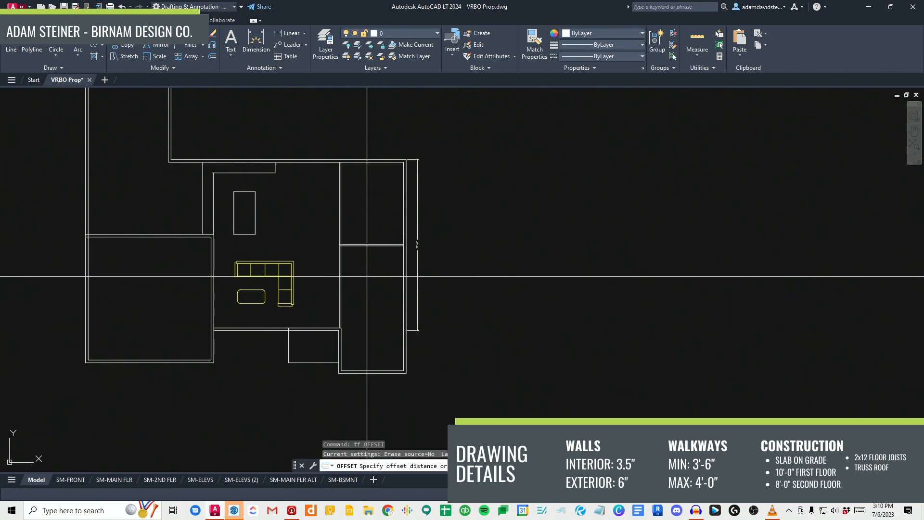
{"action": "scroll", "coordinate": [369, 244], "scroll_direction": "up", "scroll_amount": 4}
{"action": "left_click", "coordinate": [369, 247]}
{"action": "left_click", "coordinate": [371, 355]}
{"action": "key", "text": "Escape"}
{"action": "middle_click_drag", "start_coordinate": [372, 359], "coordinate": [386, 300]}
{"action": "scroll", "coordinate": [386, 300], "scroll_direction": "down", "scroll_amount": 2}
Step: Offset the long interior partition line into the right wing and move the copy sideways into the wing
{"action": "type", "text": "ff"}
{"action": "key", "text": "Return"}
{"action": "key", "text": "Return"}
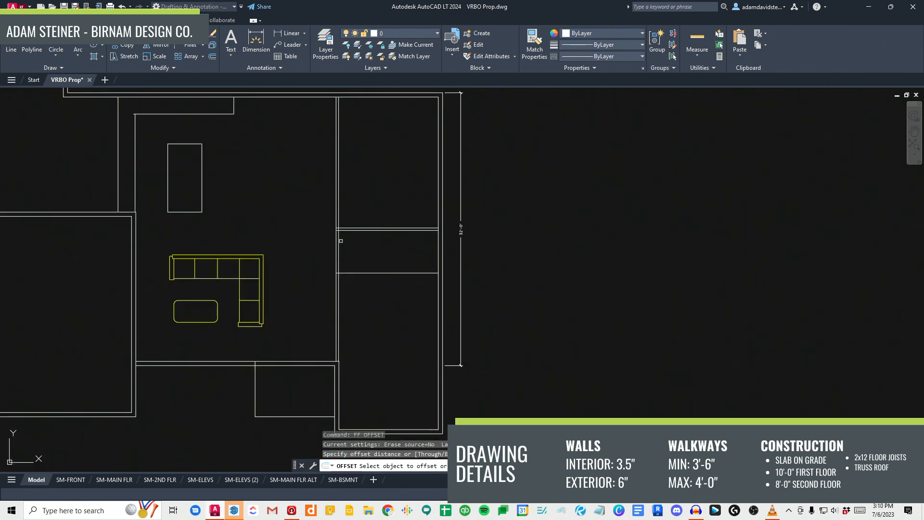
{"action": "key", "text": "Escape"}
{"action": "middle_click_drag", "start_coordinate": [409, 310], "coordinate": [407, 295]}
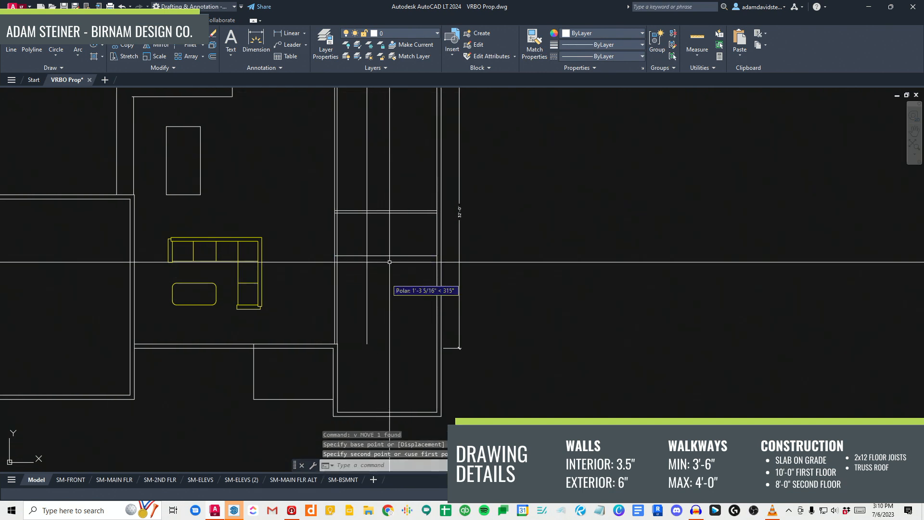
Step: Trim the new partition line between the two cross lines, and offset it and the front cross line into double-line walls
{"action": "key", "text": "Escape"}
{"action": "middle_click_drag", "start_coordinate": [390, 265], "coordinate": [391, 288]}
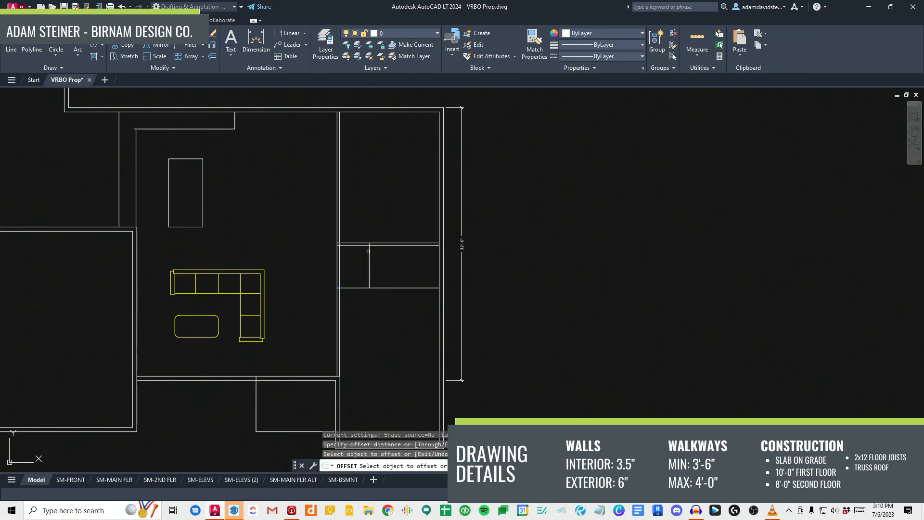
{"action": "scroll", "coordinate": [367, 293], "scroll_direction": "up", "scroll_amount": 2}
{"action": "key", "text": "Escape"}
{"action": "key", "text": "Escape"}
Step: Copy the sink, counter edge and toilet from the other floor plan's bath into the space between the right wing's cross walls
{"action": "scroll", "coordinate": [382, 289], "scroll_direction": "down", "scroll_amount": 10}
{"action": "scroll", "coordinate": [348, 262], "scroll_direction": "down", "scroll_amount": 4}
{"action": "middle_click_drag", "start_coordinate": [349, 262], "coordinate": [379, 350]}
{"action": "key", "text": "Escape"}
{"action": "key", "text": "Escape"}
{"action": "scroll", "coordinate": [209, 345], "scroll_direction": "up", "scroll_amount": 6}
{"action": "scroll", "coordinate": [189, 263], "scroll_direction": "up", "scroll_amount": 6}
{"action": "middle_click_drag", "start_coordinate": [189, 262], "coordinate": [293, 321]}
{"action": "scroll", "coordinate": [298, 318], "scroll_direction": "down", "scroll_amount": 4}
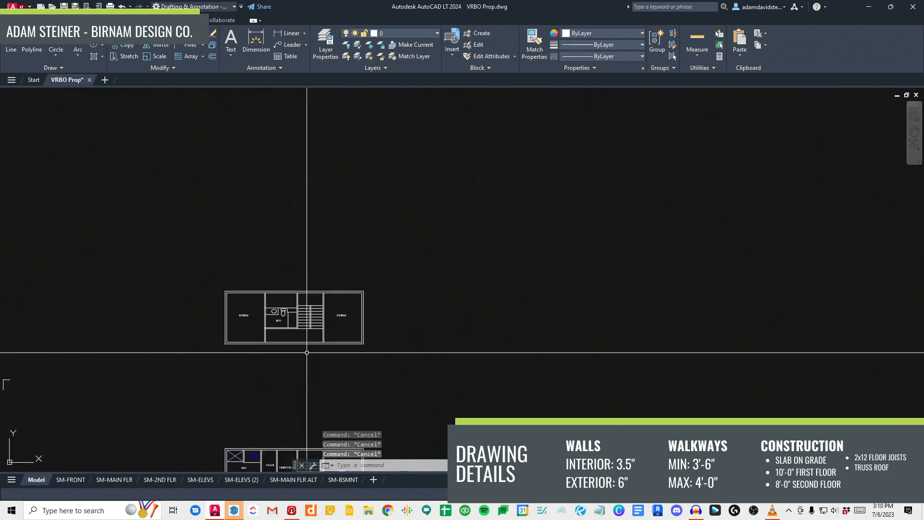
{"action": "scroll", "coordinate": [286, 318], "scroll_direction": "up", "scroll_amount": 10}
{"action": "left_click", "coordinate": [292, 325]}
{"action": "left_click", "coordinate": [178, 256]}
{"action": "type", "text": "cv"}
{"action": "scroll", "coordinate": [225, 273], "scroll_direction": "down", "scroll_amount": 6}
{"action": "left_click", "coordinate": [224, 273]}
{"action": "middle_click_drag", "start_coordinate": [405, 329], "coordinate": [223, 282]}
{"action": "scroll", "coordinate": [223, 281], "scroll_direction": "down", "scroll_amount": 6}
{"action": "middle_click_drag", "start_coordinate": [789, 457], "coordinate": [449, 377]}
{"action": "scroll", "coordinate": [288, 377], "scroll_direction": "up", "scroll_amount": 6}
{"action": "scroll", "coordinate": [388, 305], "scroll_direction": "down", "scroll_amount": 5}
{"action": "scroll", "coordinate": [454, 341], "scroll_direction": "up", "scroll_amount": 8}
{"action": "scroll", "coordinate": [457, 335], "scroll_direction": "up", "scroll_amount": 2}
{"action": "left_click", "coordinate": [423, 311]}
{"action": "key", "text": "Escape"}
Step: Move the copied bath fixtures sideways so the vanity counter meets the short partition wall
{"action": "left_click", "coordinate": [493, 330]}
{"action": "left_click", "coordinate": [398, 279]}
{"action": "type", "text": "v"}
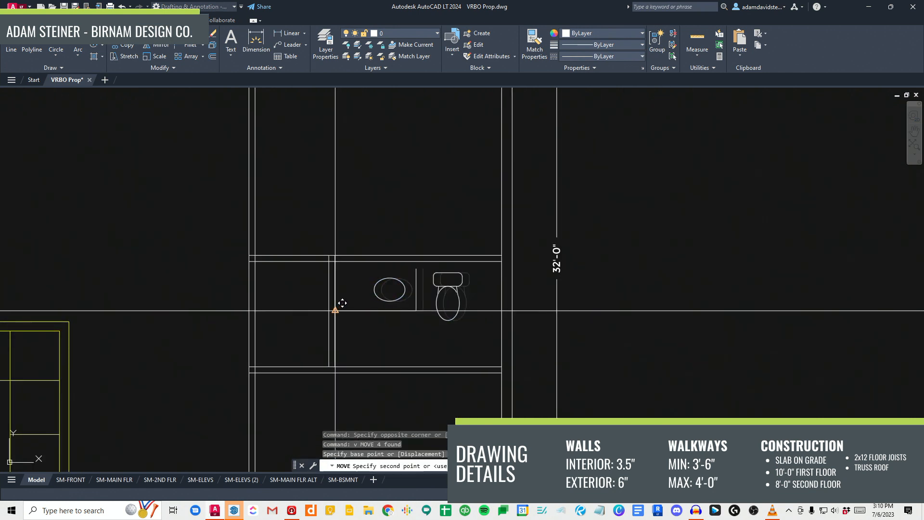
{"action": "key", "text": "Escape"}
{"action": "middle_click_drag", "start_coordinate": [460, 355], "coordinate": [445, 336]}
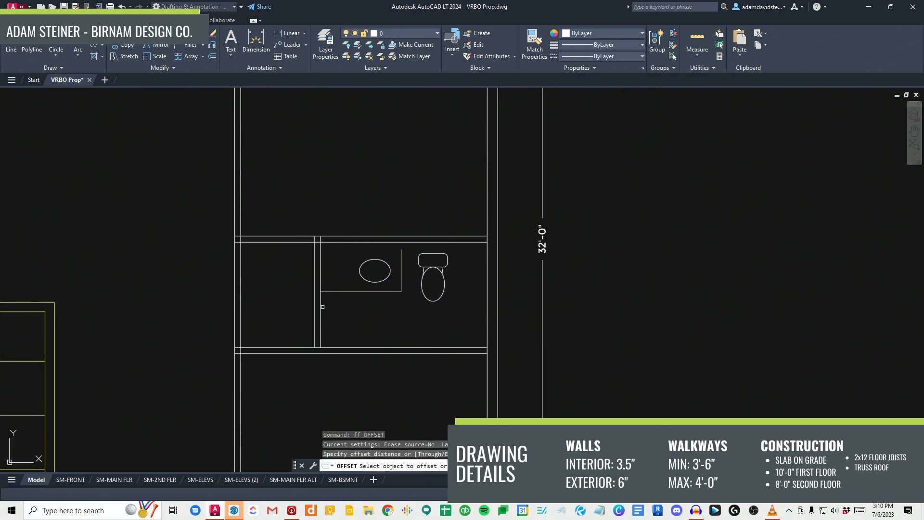
Step: Offset the short partition's inner line as a vanity width guide and stretch the counter end and sink over to it
{"action": "left_click", "coordinate": [426, 283]}
{"action": "key", "text": "Escape"}
{"action": "left_click", "coordinate": [345, 229]}
{"action": "key", "text": "Return"}
{"action": "left_click", "coordinate": [402, 249]}
{"action": "left_click", "coordinate": [427, 250]}
{"action": "key", "text": "Escape"}
Step: Move the toilet towards the exterior side wall and remove the vertical vanity guide line
{"action": "left_click", "coordinate": [442, 266]}
{"action": "type", "text": "m"}
{"action": "left_click", "coordinate": [433, 300]}
{"action": "left_click", "coordinate": [458, 297]}
{"action": "key", "text": "Escape"}
{"action": "left_click", "coordinate": [432, 332]}
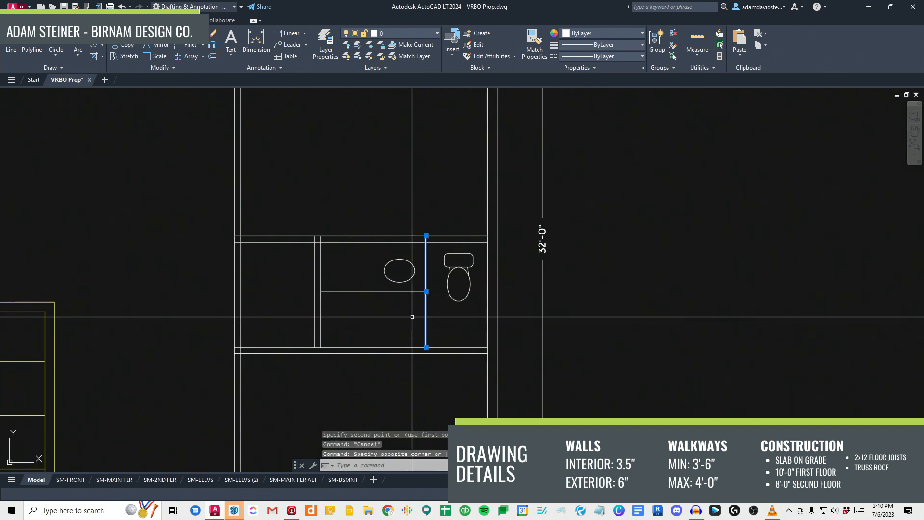
{"action": "key", "text": "Escape"}
Step: Shift the vanity's front edge and sink towards the rear cross wall, and mirror the sink about the counter's midpoint
{"action": "left_click", "coordinate": [438, 311]}
{"action": "left_click", "coordinate": [333, 238]}
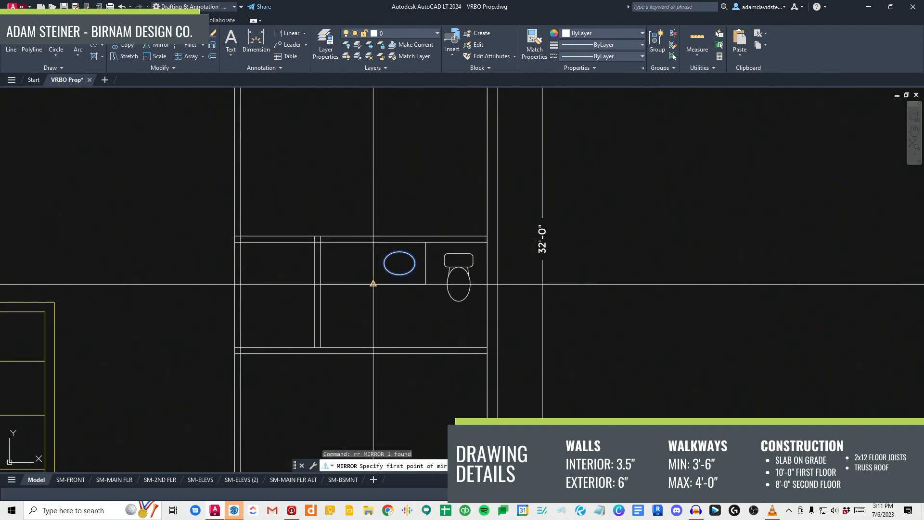
{"action": "key", "text": "Escape"}
{"action": "scroll", "coordinate": [430, 316], "scroll_direction": "down", "scroll_amount": 2}
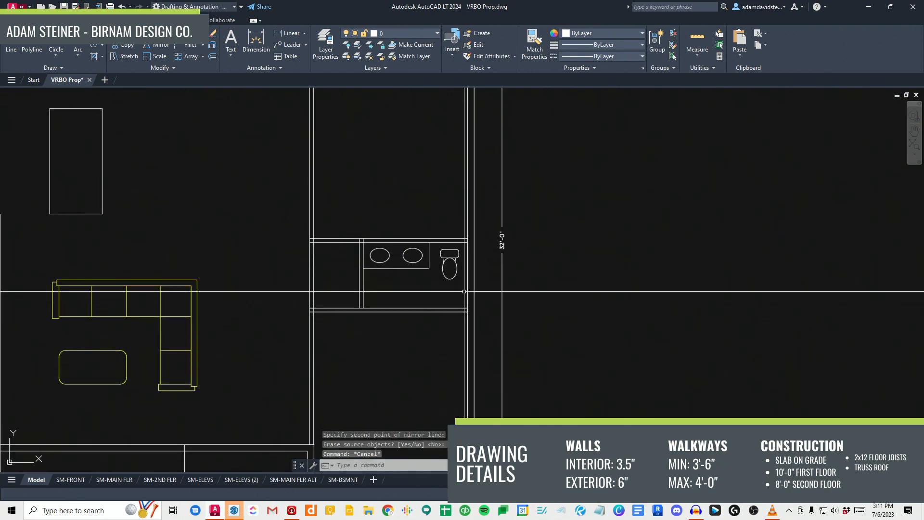
{"action": "key", "text": "Escape"}
{"action": "key", "text": "Escape"}
Step: Copy the bathtub from the hall bath of the other floor plan into the right wing, near the new bathroom
{"action": "scroll", "coordinate": [446, 295], "scroll_direction": "down", "scroll_amount": 4}
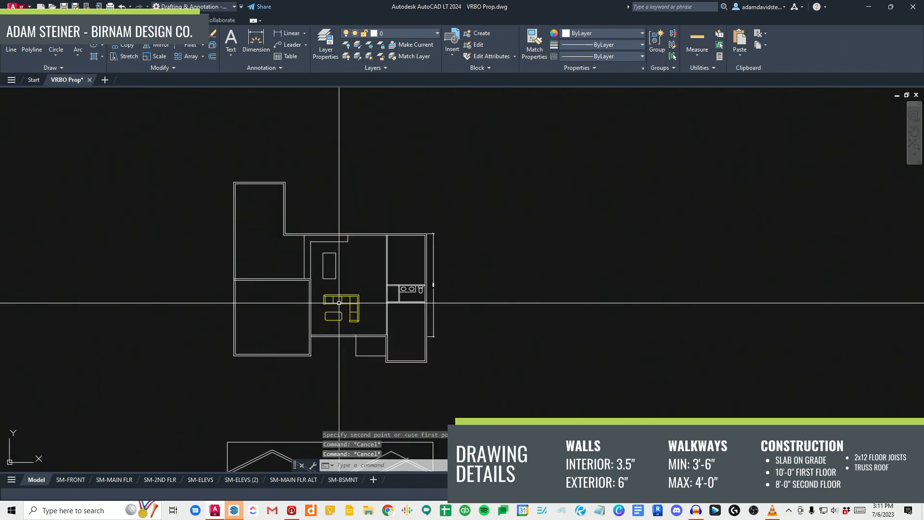
{"action": "middle_click_drag", "start_coordinate": [287, 251], "coordinate": [326, 345]}
{"action": "key", "text": "Escape"}
{"action": "scroll", "coordinate": [327, 343], "scroll_direction": "down", "scroll_amount": 8}
{"action": "middle_click_drag", "start_coordinate": [392, 290], "coordinate": [420, 376]}
{"action": "scroll", "coordinate": [421, 376], "scroll_direction": "down", "scroll_amount": 3}
{"action": "scroll", "coordinate": [159, 217], "scroll_direction": "up", "scroll_amount": 6}
{"action": "middle_click_drag", "start_coordinate": [156, 185], "coordinate": [444, 293]}
{"action": "scroll", "coordinate": [254, 260], "scroll_direction": "up", "scroll_amount": 12}
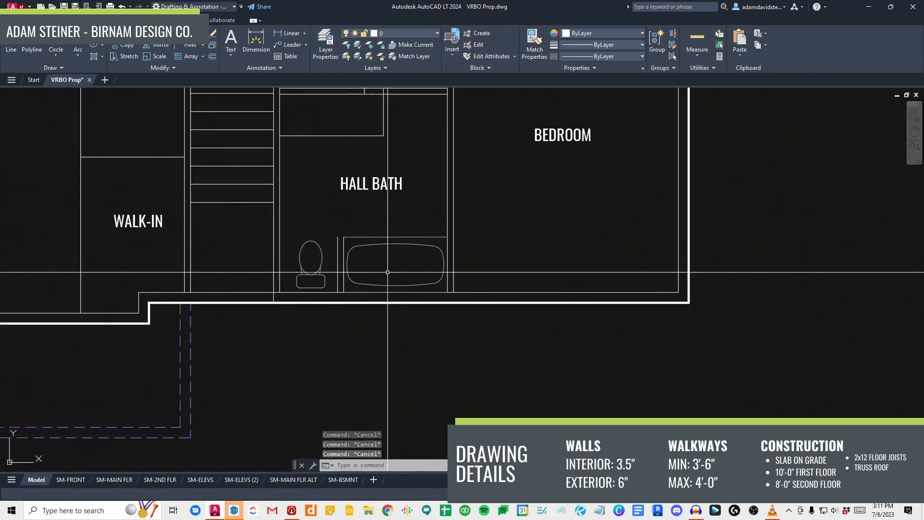
{"action": "left_click", "coordinate": [418, 230]}
{"action": "left_click", "coordinate": [400, 271]}
{"action": "type", "text": "cv"}
{"action": "key", "text": "space"}
{"action": "left_click", "coordinate": [400, 271]}
{"action": "scroll", "coordinate": [154, 200], "scroll_direction": "down", "scroll_amount": 8}
{"action": "scroll", "coordinate": [377, 334], "scroll_direction": "up", "scroll_amount": 10}
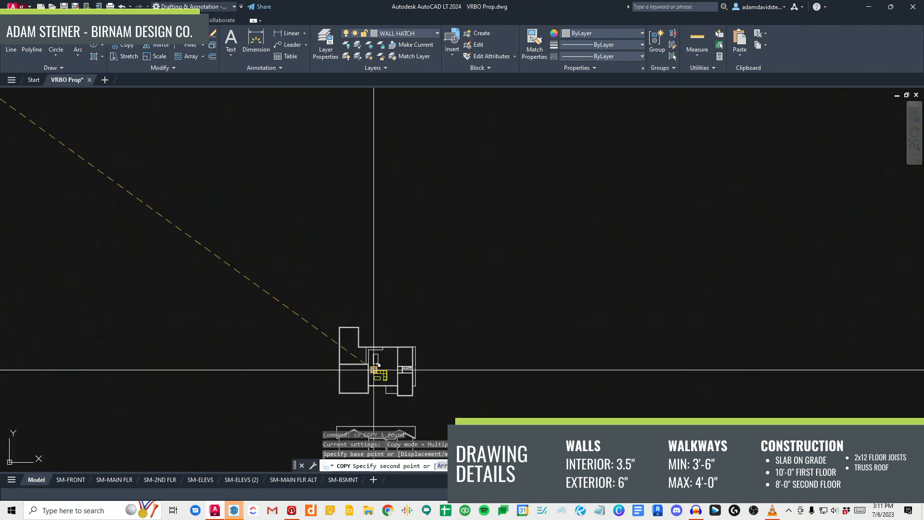
{"action": "scroll", "coordinate": [422, 279], "scroll_direction": "up", "scroll_amount": 2}
{"action": "middle_click_drag", "start_coordinate": [421, 280], "coordinate": [380, 302]}
{"action": "left_click", "coordinate": [358, 324]}
{"action": "key", "text": "Escape"}
{"action": "key", "text": "Escape"}
Step: Move the copied bathtub into place between the front cross wall and the exterior side wall
{"action": "left_click", "coordinate": [377, 361]}
{"action": "left_click", "coordinate": [353, 297]}
{"action": "type", "text": "v"}
{"action": "key", "text": "space"}
{"action": "left_click", "coordinate": [388, 304]}
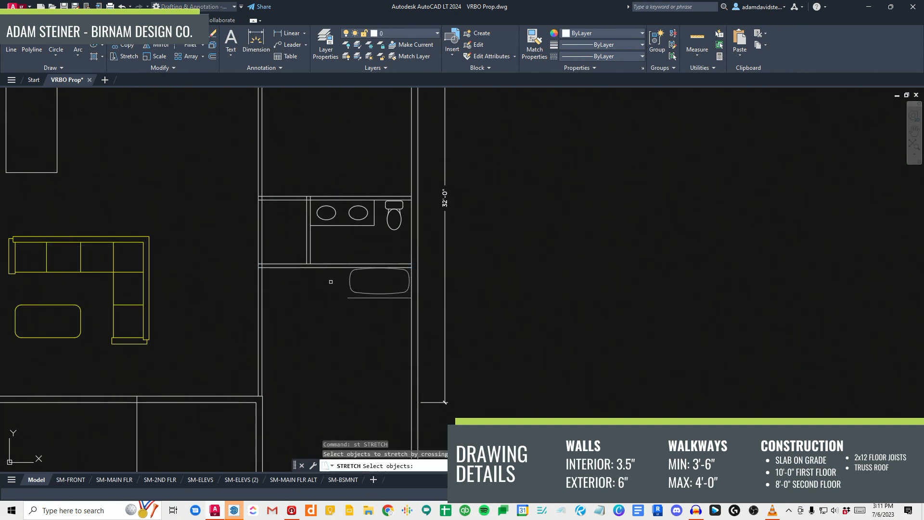
Step: Stretch the bathroom's front cross wall past the tub and offset the tub's end line into a double-line wall
{"action": "type", "text": "v"}
{"action": "key", "text": "space"}
{"action": "left_click", "coordinate": [413, 264]}
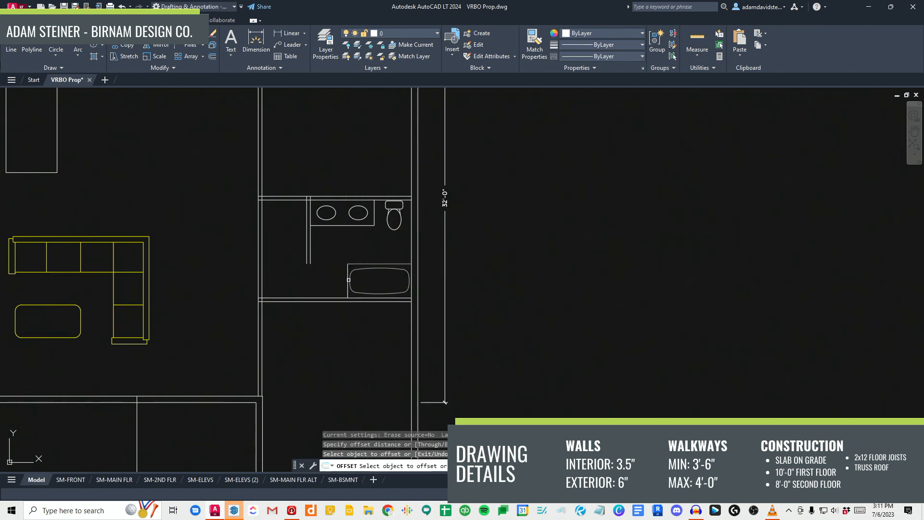
{"action": "key", "text": "Escape"}
{"action": "key", "text": "Escape"}
{"action": "scroll", "coordinate": [329, 268], "scroll_direction": "up", "scroll_amount": 2}
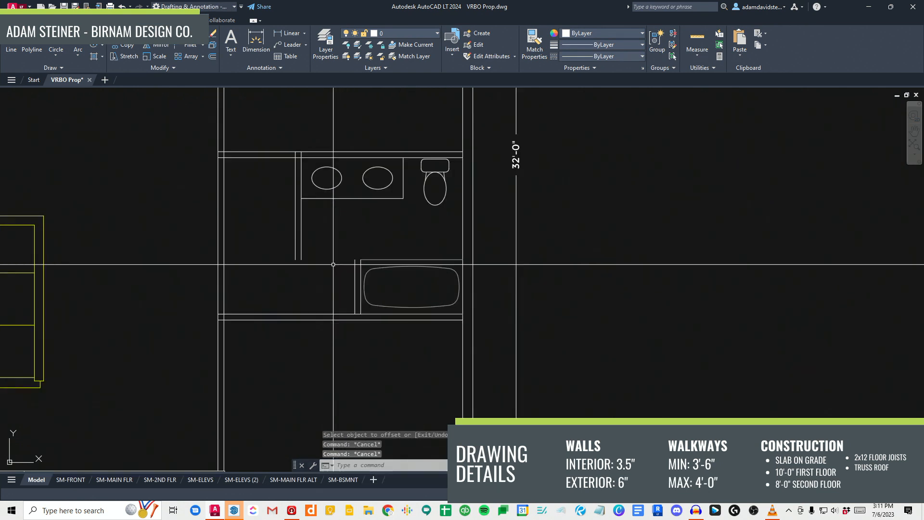
Step: Add a double-line wall from the short partition's end to the tub's end wall and fillet their corners
{"action": "key", "text": "Escape"}
{"action": "key", "text": "Escape"}
{"action": "key", "text": "Escape"}
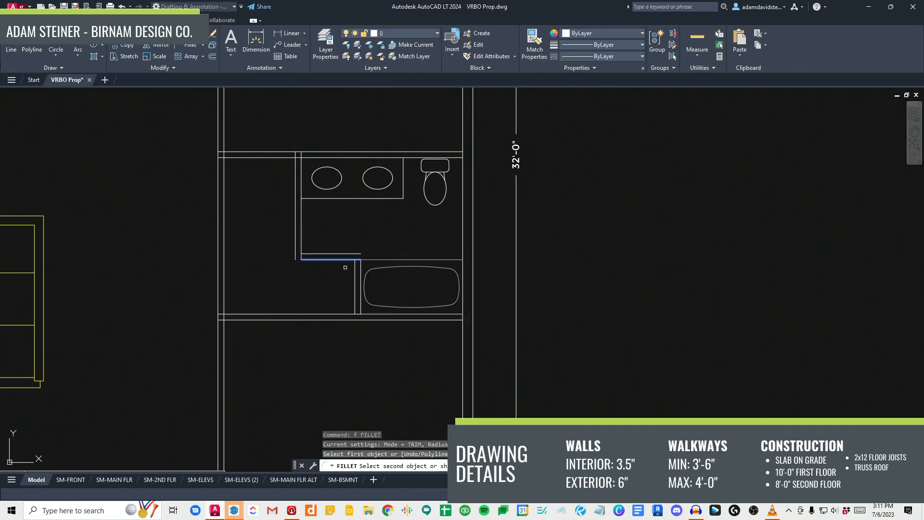
{"action": "key", "text": "Return"}
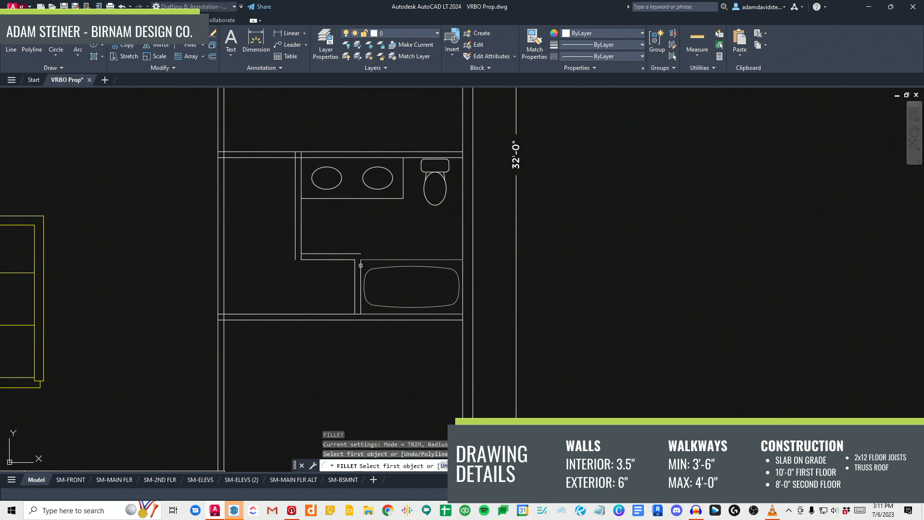
{"action": "key", "text": "Escape"}
Step: Measure the clearance between the vanity's front edge and the new wall opposite it
{"action": "middle_click_drag", "start_coordinate": [367, 287], "coordinate": [385, 265]}
{"action": "type", "text": "di"}
{"action": "key", "text": "Return"}
{"action": "left_click", "coordinate": [360, 253]}
{"action": "left_click", "coordinate": [360, 199]}
{"action": "key", "text": "Escape"}
Step: Stretch the tub, its surrounding walls and the front cross wall towards the front of the house to deepen the bathroom
{"action": "type", "text": "st"}
{"action": "key", "text": "Return"}
{"action": "scroll", "coordinate": [409, 311], "scroll_direction": "down", "scroll_amount": 2}
{"action": "left_click", "coordinate": [513, 319]}
{"action": "left_click", "coordinate": [241, 245]}
{"action": "key", "text": "Return"}
{"action": "scroll", "coordinate": [362, 261], "scroll_direction": "up", "scroll_amount": 5}
{"action": "left_click", "coordinate": [366, 306]}
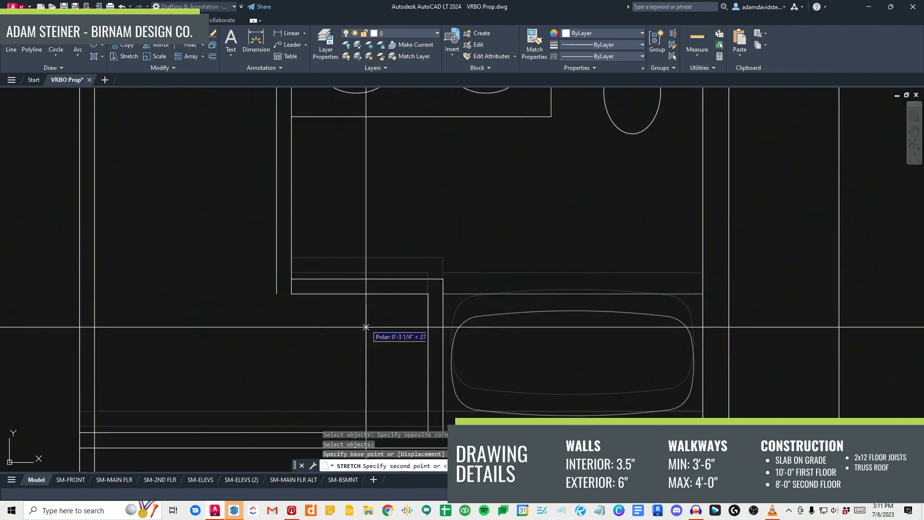
{"action": "key", "text": "Escape"}
{"action": "key", "text": "Escape"}
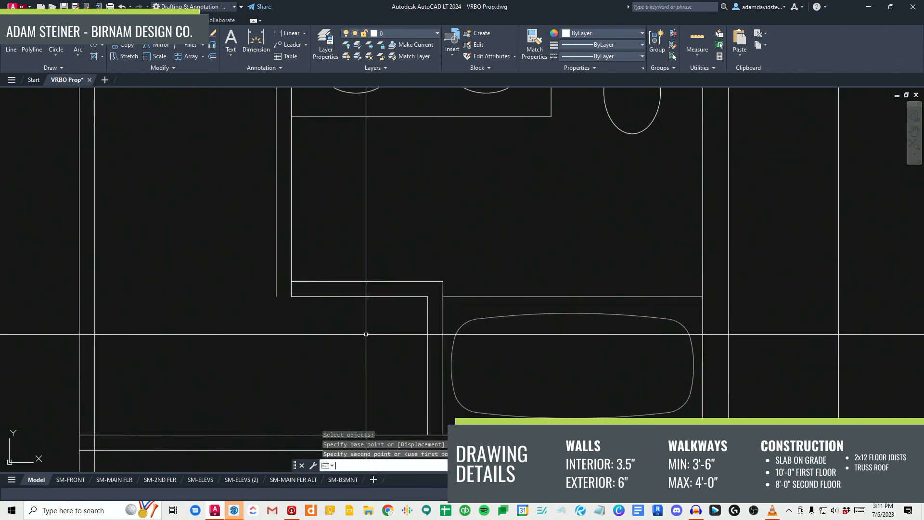
Step: Extend the short partition's wall lines to the bathroom's front cross wall to close off the linen space
{"action": "scroll", "coordinate": [365, 334], "scroll_direction": "down", "scroll_amount": 3}
{"action": "type", "text": "e"}
{"action": "key", "text": "Escape"}
{"action": "type", "text": "e"}
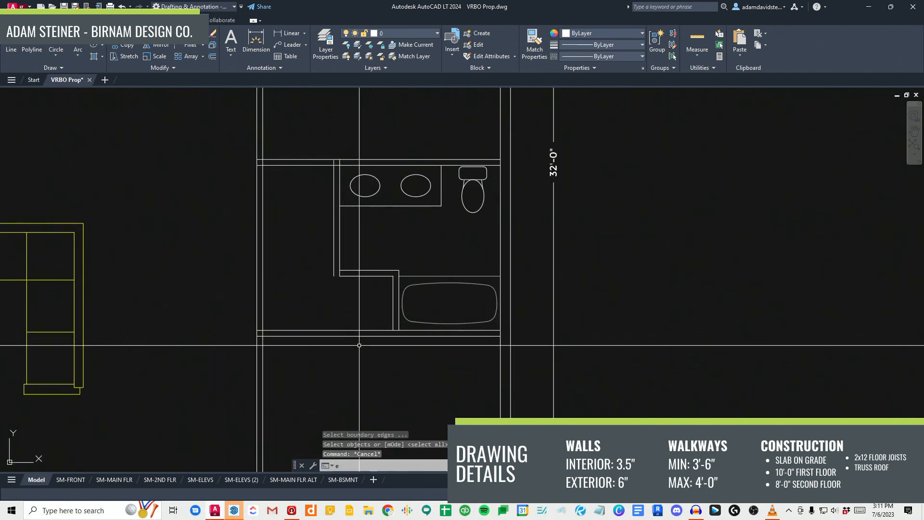
{"action": "key", "text": "Escape"}
{"action": "scroll", "coordinate": [325, 236], "scroll_direction": "down", "scroll_amount": 6}
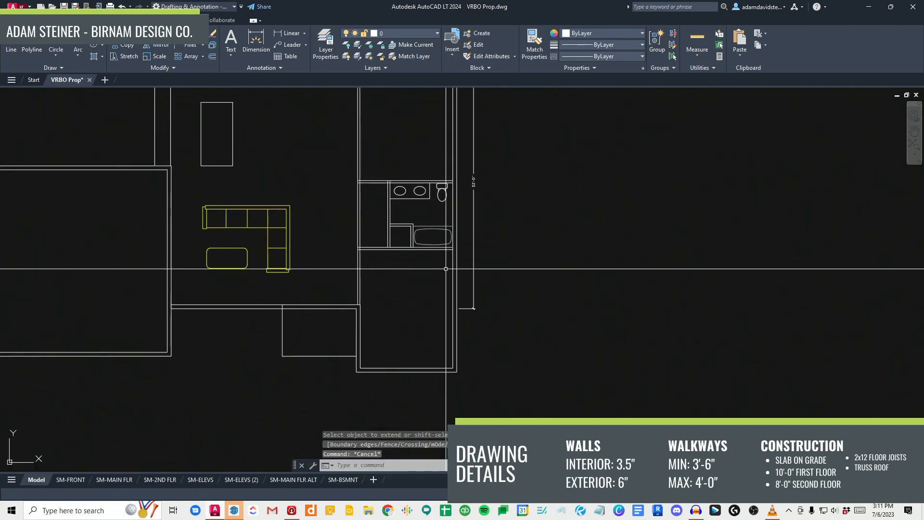
Step: Measure the right wing's rear and front rooms diagonally from corner to corner
{"action": "middle_click_drag", "start_coordinate": [436, 287], "coordinate": [435, 318]}
{"action": "type", "text": "dd"}
{"action": "key", "text": "Return"}
{"action": "left_click", "coordinate": [356, 252]}
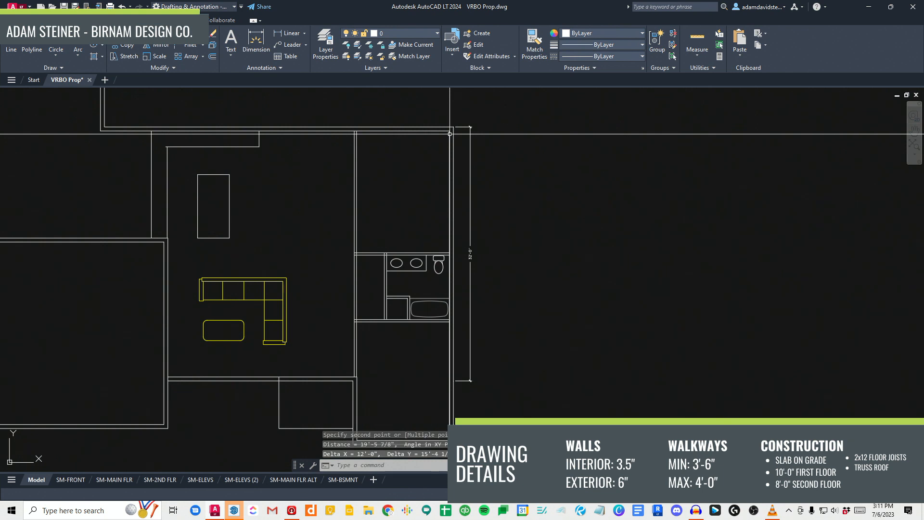
{"action": "middle_click_drag", "start_coordinate": [450, 134], "coordinate": [441, 35]}
{"action": "type", "text": "dd"}
{"action": "key", "text": "Return"}
{"action": "left_click", "coordinate": [349, 342]}
{"action": "left_click", "coordinate": [442, 222]}
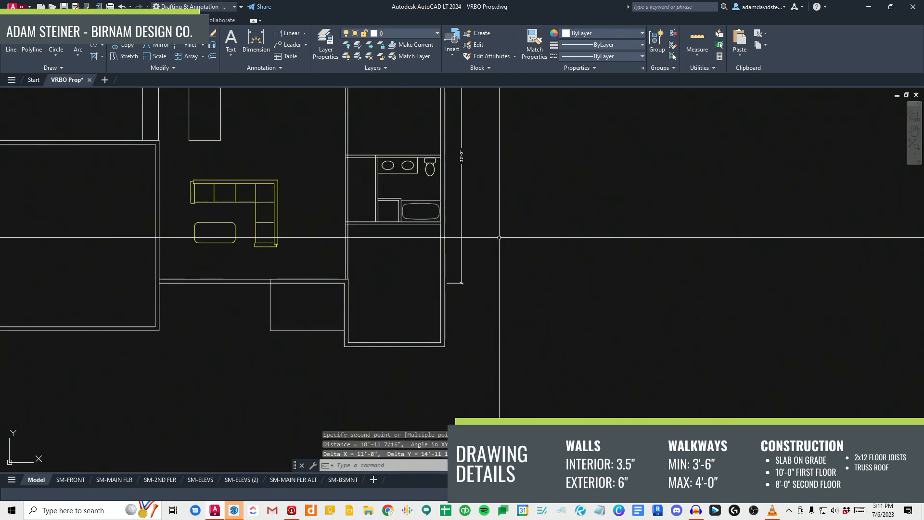
{"action": "middle_click_drag", "start_coordinate": [396, 233], "coordinate": [405, 309]}
{"action": "key", "text": "Escape"}
{"action": "key", "text": "Escape"}
{"action": "key", "text": "Escape"}
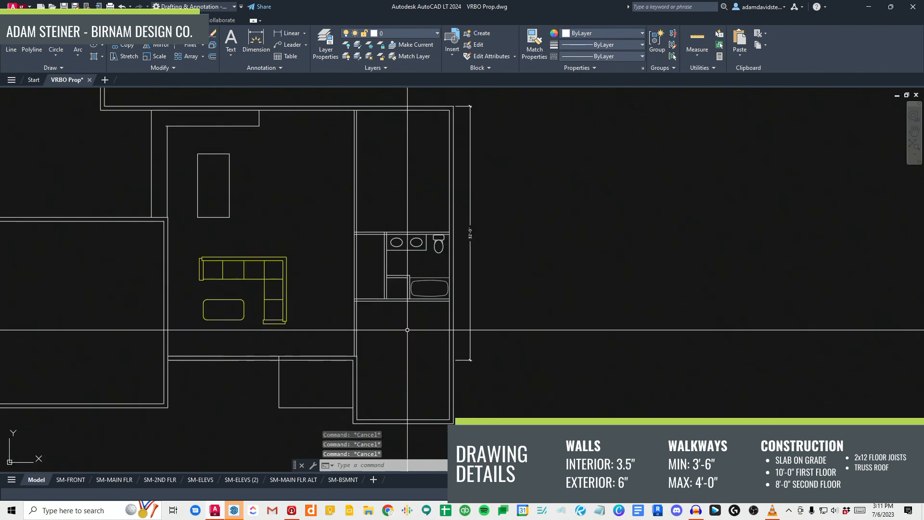
{"action": "left_click", "coordinate": [377, 235]}
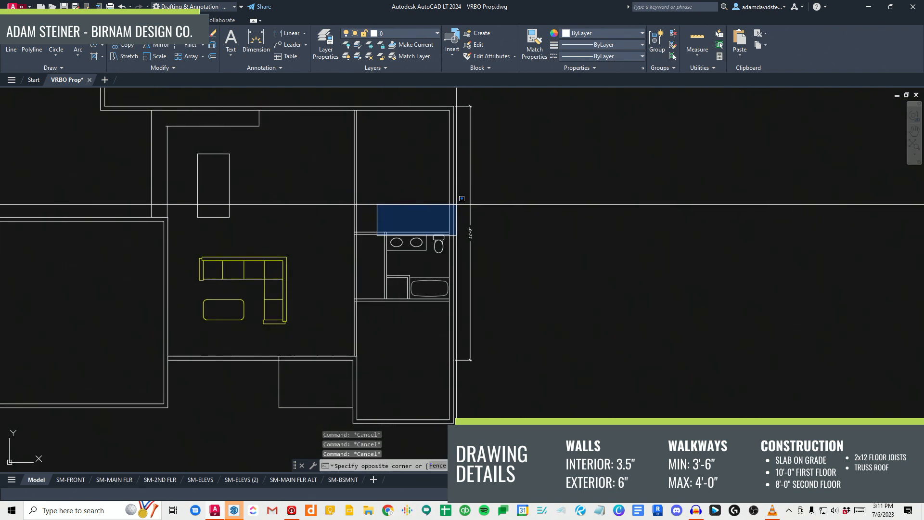
{"action": "left_click", "coordinate": [455, 207]}
{"action": "key", "text": "Escape"}
{"action": "left_click", "coordinate": [380, 318]}
{"action": "left_click", "coordinate": [508, 278]}
{"action": "middle_click_drag", "start_coordinate": [429, 348], "coordinate": [433, 318]}
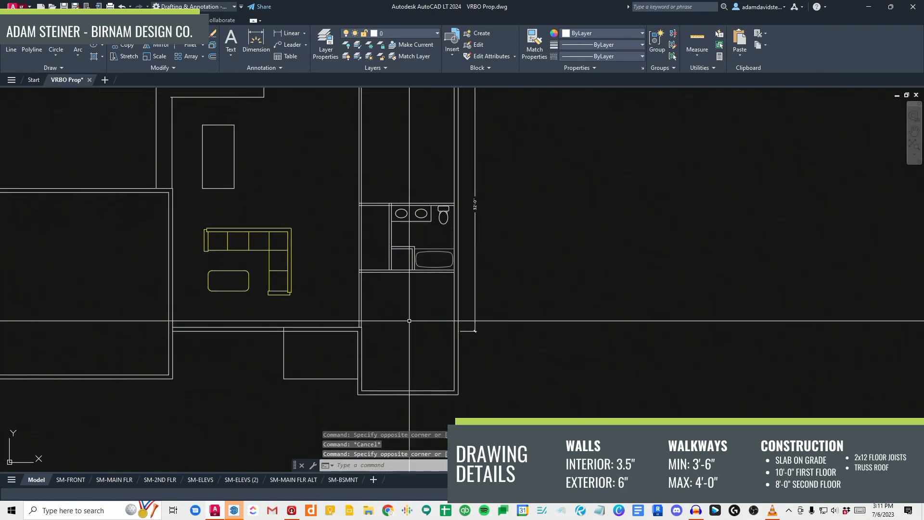
{"action": "type", "text": "a"}
{"action": "key", "text": "space"}
{"action": "left_click", "coordinate": [458, 236]}
{"action": "key", "text": "Escape"}
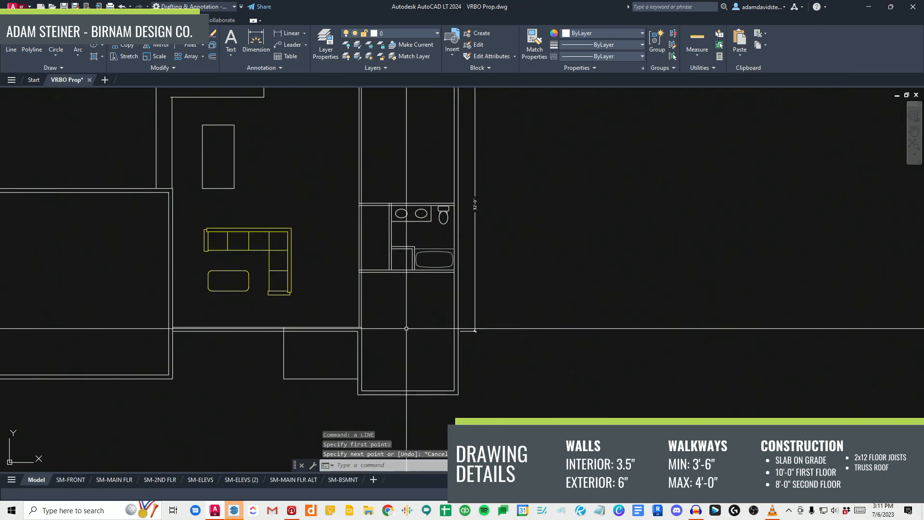
{"action": "middle_click_drag", "start_coordinate": [391, 280], "coordinate": [370, 340]}
{"action": "left_click", "coordinate": [385, 314]}
{"action": "left_click", "coordinate": [289, 322]}
{"action": "type", "text": "m"}
{"action": "key", "text": "Escape"}
{"action": "key", "text": "Escape"}
{"action": "scroll", "coordinate": [366, 370], "scroll_direction": "up", "scroll_amount": 5}
{"action": "left_click", "coordinate": [373, 295]}
{"action": "left_click", "coordinate": [334, 298]}
{"action": "type", "text": "m"}
{"action": "scroll", "coordinate": [366, 340], "scroll_direction": "up", "scroll_amount": 2}
{"action": "key", "text": "Escape"}
{"action": "key", "text": "Escape"}
{"action": "scroll", "coordinate": [376, 291], "scroll_direction": "down", "scroll_amount": 4}
Step: Move the living-room partition, the linen space's side wall and the double vanity into line with the front wall corner
{"action": "left_click", "coordinate": [333, 370]}
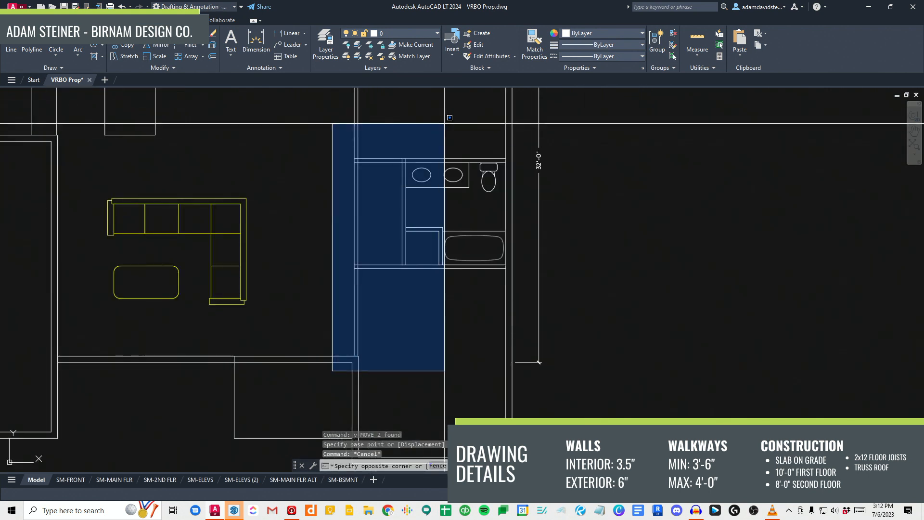
{"action": "left_click", "coordinate": [420, 130]}
{"action": "left_click", "coordinate": [392, 208]}
{"action": "left_click", "coordinate": [490, 161]}
{"action": "left_click", "coordinate": [389, 232]}
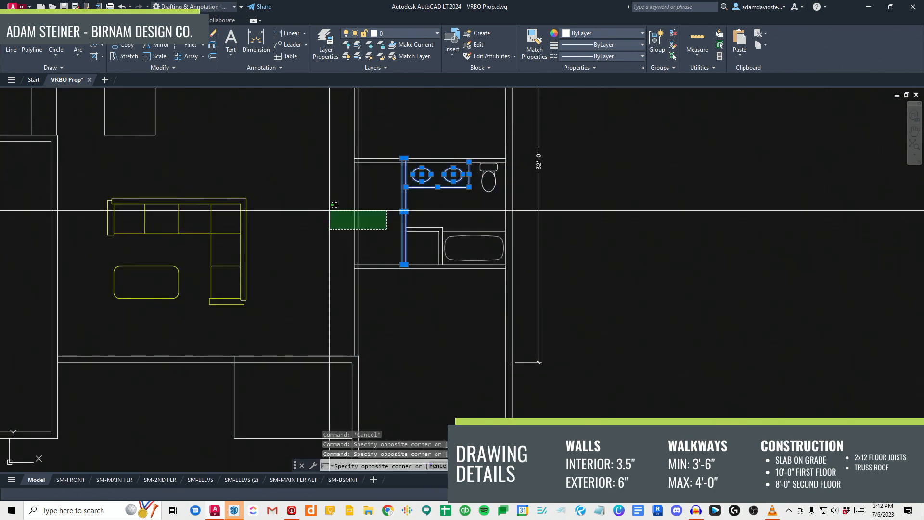
{"action": "left_click", "coordinate": [338, 247]}
{"action": "type", "text": "v"}
{"action": "scroll", "coordinate": [539, 361], "scroll_direction": "up", "scroll_amount": 4}
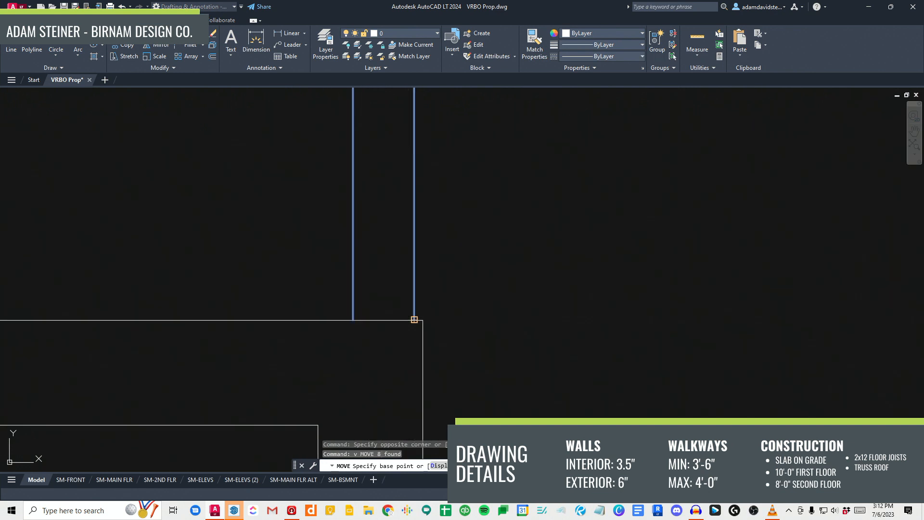
{"action": "key", "text": "Escape"}
{"action": "scroll", "coordinate": [422, 320], "scroll_direction": "down", "scroll_amount": 5}
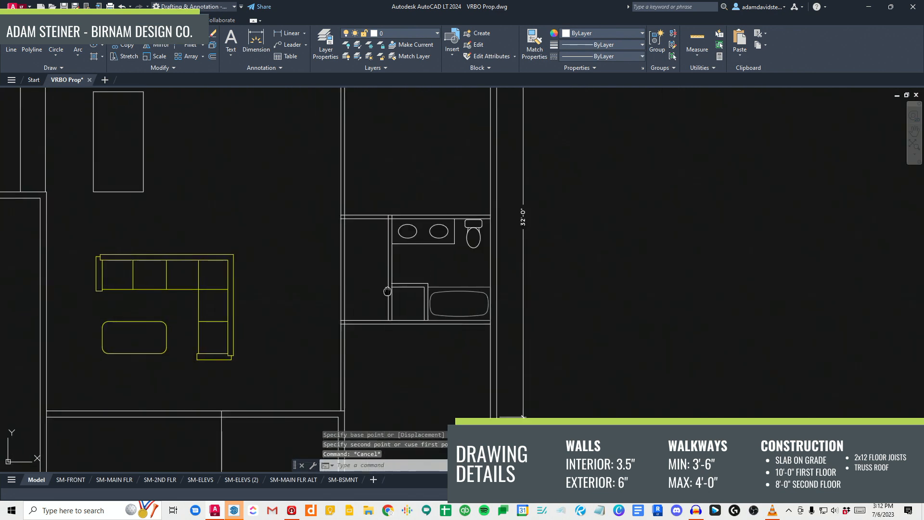
{"action": "key", "text": "Escape"}
{"action": "scroll", "coordinate": [387, 320], "scroll_direction": "down", "scroll_amount": 3}
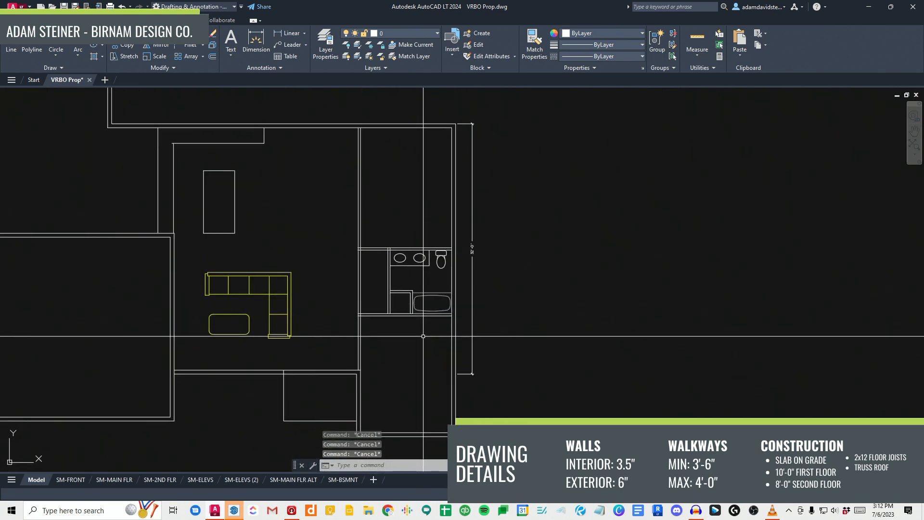
Step: Draw a line across the garage's front wall at its midpoint and copy it to both sides as door jambs
{"action": "scroll", "coordinate": [363, 343], "scroll_direction": "down", "scroll_amount": 5}
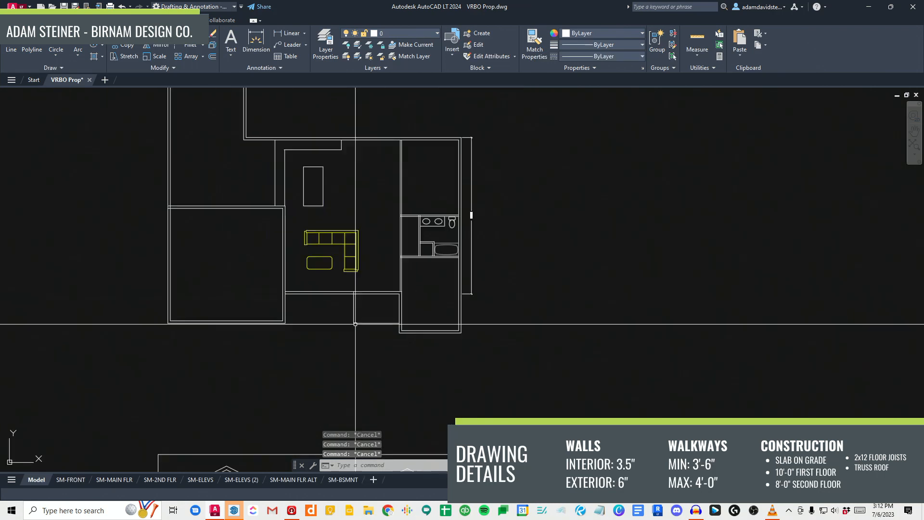
{"action": "scroll", "coordinate": [276, 342], "scroll_direction": "up", "scroll_amount": 6}
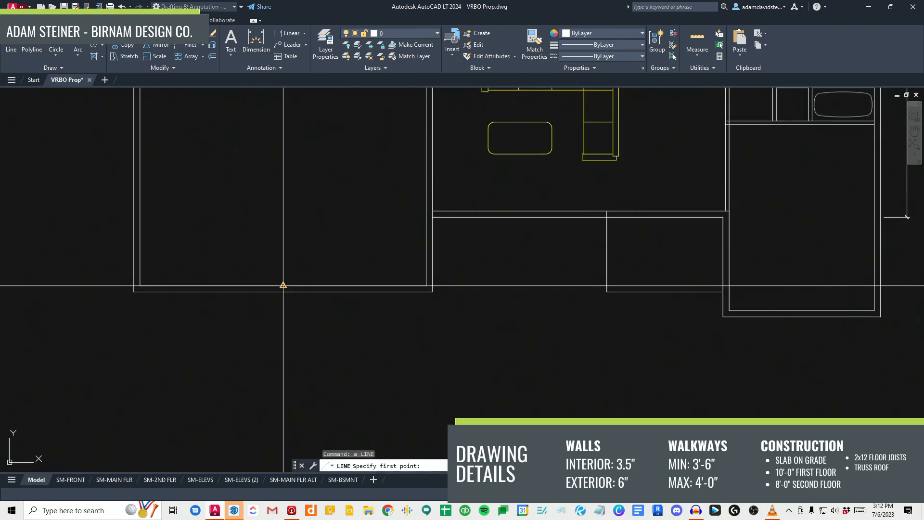
{"action": "left_click", "coordinate": [283, 296]}
{"action": "key", "text": "Escape"}
{"action": "left_click", "coordinate": [276, 302]}
{"action": "left_click", "coordinate": [308, 265]}
{"action": "type", "text": "cv"}
{"action": "key", "text": "space"}
{"action": "left_click", "coordinate": [310, 246]}
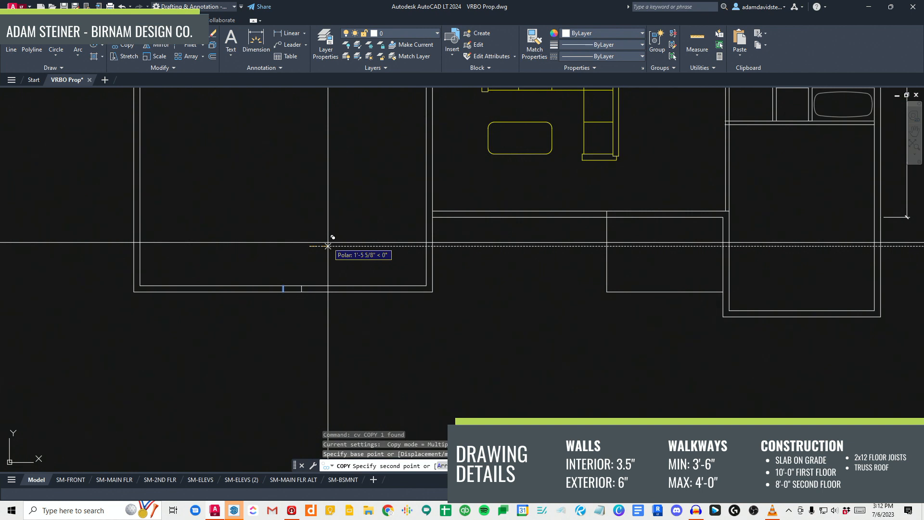
{"action": "left_click", "coordinate": [409, 246]}
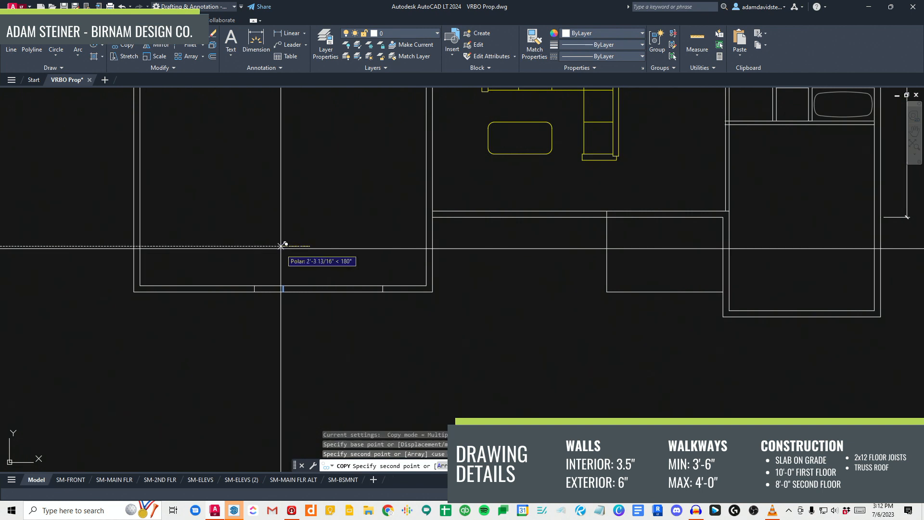
{"action": "scroll", "coordinate": [283, 302], "scroll_direction": "down", "scroll_amount": 2}
{"action": "key", "text": "Escape"}
Step: Erase the midpoint line and trim the garage's front wall between the two jambs to open the doorway
{"action": "left_click", "coordinate": [267, 323]}
{"action": "left_click", "coordinate": [300, 271]}
{"action": "type", "text": "e "}
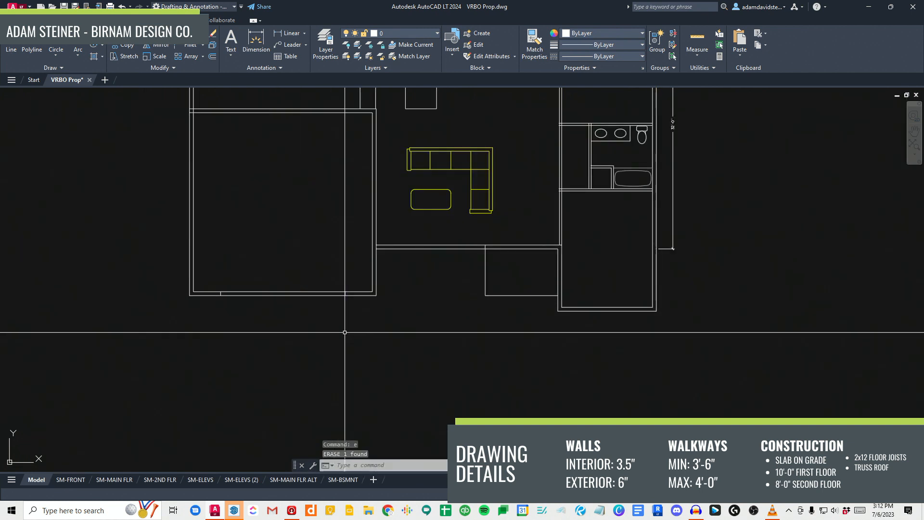
{"action": "type", "text": "tr"}
{"action": "left_click", "coordinate": [402, 321]}
{"action": "left_click", "coordinate": [209, 274]}
{"action": "key", "text": "space"}
{"action": "left_click", "coordinate": [321, 315]}
{"action": "left_click", "coordinate": [295, 262]}
{"action": "key", "text": "space"}
Step: Draw the garage door line across the opening between the jambs and copy it to show the door's thickness
{"action": "type", "text": "a"}
{"action": "left_click", "coordinate": [221, 291]}
{"action": "key", "text": "Escape"}
{"action": "type", "text": "a"}
{"action": "left_click", "coordinate": [345, 291]}
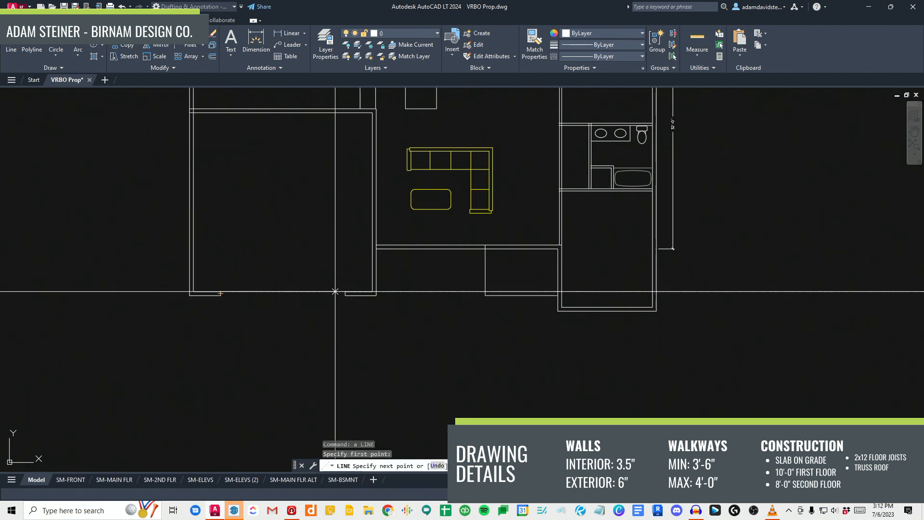
{"action": "key", "text": "Escape"}
{"action": "left_click", "coordinate": [313, 274]}
{"action": "key", "text": "Escape"}
{"action": "key", "text": "Escape"}
{"action": "left_click", "coordinate": [316, 304]}
{"action": "left_click", "coordinate": [302, 263]}
{"action": "type", "text": "cv"}
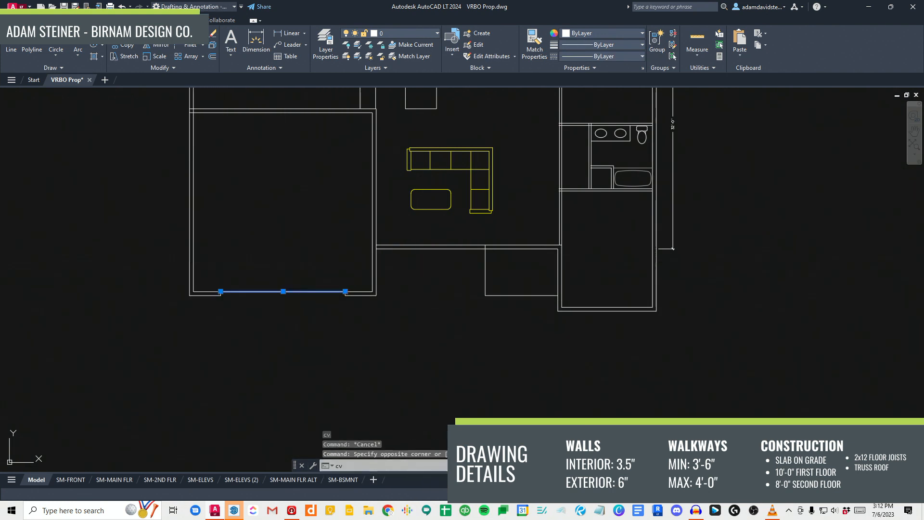
{"action": "left_click", "coordinate": [310, 254]}
{"action": "scroll", "coordinate": [342, 326], "scroll_direction": "down", "scroll_amount": 8}
{"action": "key", "text": "Escape"}
Step: Match the new garage door to the properties of the green garage door in the 2-car garage reference plan
{"action": "scroll", "coordinate": [339, 296], "scroll_direction": "down", "scroll_amount": 4}
{"action": "middle_click_drag", "start_coordinate": [303, 270], "coordinate": [327, 296]}
{"action": "middle_click_drag", "start_coordinate": [131, 270], "coordinate": [186, 295]}
{"action": "scroll", "coordinate": [164, 187], "scroll_direction": "up", "scroll_amount": 4}
{"action": "scroll", "coordinate": [197, 241], "scroll_direction": "up", "scroll_amount": 4}
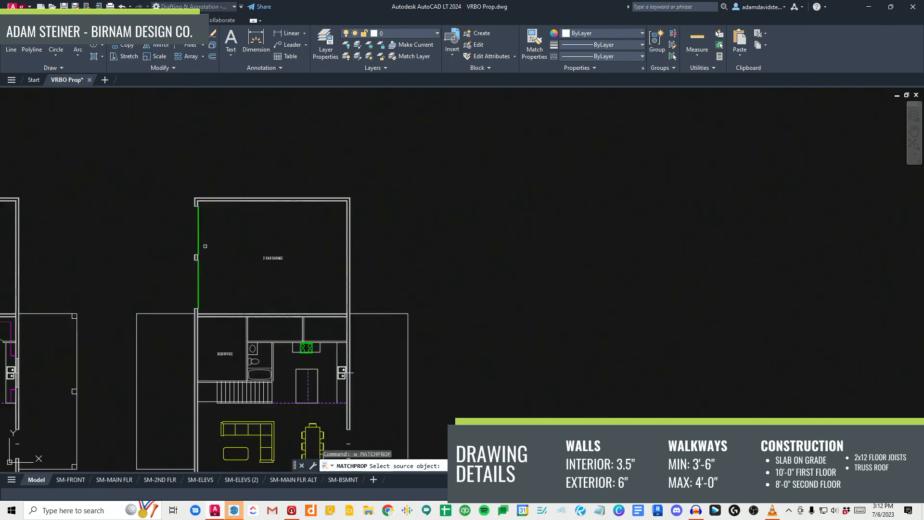
{"action": "scroll", "coordinate": [199, 224], "scroll_direction": "up", "scroll_amount": 6}
{"action": "type", "text": "ma"}
{"action": "key", "text": "space"}
{"action": "left_click", "coordinate": [199, 222]}
{"action": "middle_click_drag", "start_coordinate": [339, 275], "coordinate": [270, 237]}
{"action": "key", "text": "Escape"}
{"action": "key", "text": "Escape"}
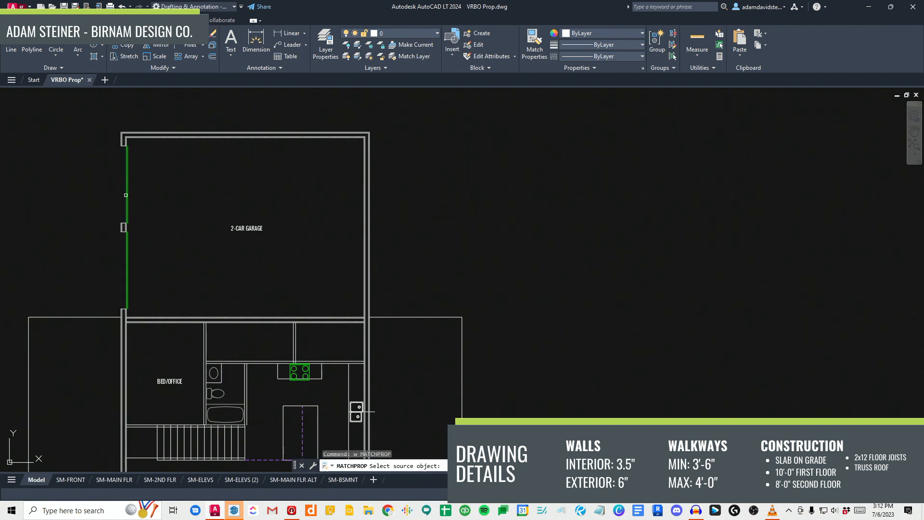
{"action": "type", "text": "w"}
{"action": "left_click", "coordinate": [126, 193]}
{"action": "scroll", "coordinate": [81, 212], "scroll_direction": "down", "scroll_amount": 8}
{"action": "middle_click_drag", "start_coordinate": [454, 307], "coordinate": [435, 326]}
{"action": "scroll", "coordinate": [351, 278], "scroll_direction": "up", "scroll_amount": 6}
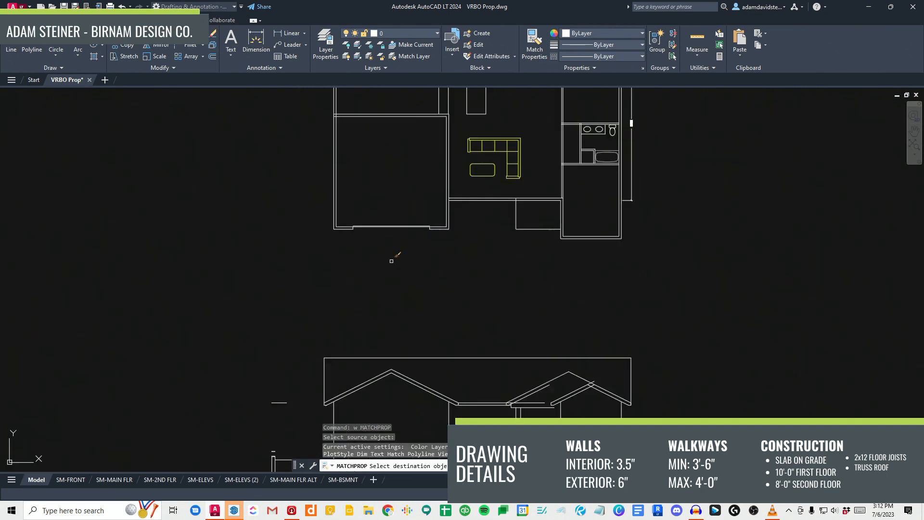
{"action": "middle_click_drag", "start_coordinate": [540, 189], "coordinate": [320, 382]}
{"action": "key", "text": "Escape"}
Step: Try offsetting the kitchen island's long edge inward, and erase the offset line
{"action": "scroll", "coordinate": [308, 254], "scroll_direction": "up", "scroll_amount": 4}
{"action": "type", "text": "ff"}
{"action": "key", "text": "space"}
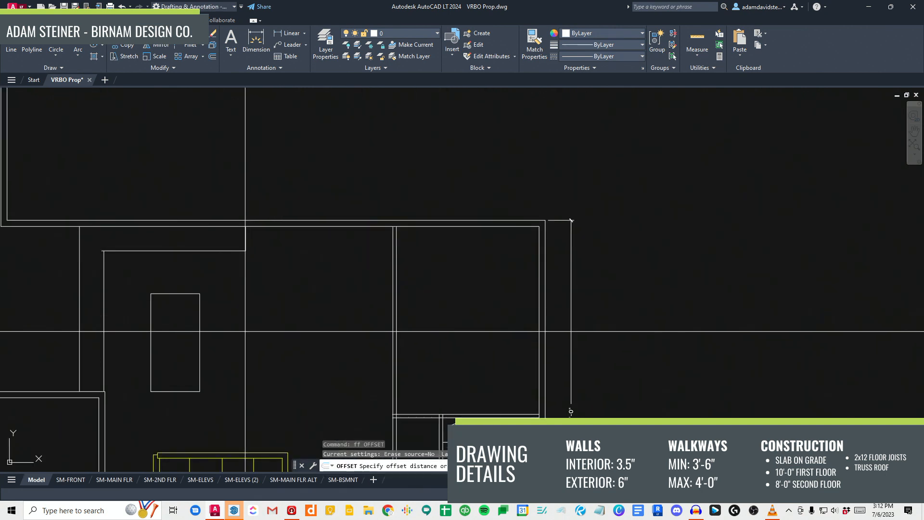
{"action": "left_click", "coordinate": [201, 305]}
{"action": "left_click", "coordinate": [183, 339]}
{"action": "middle_click_drag", "start_coordinate": [183, 352], "coordinate": [314, 277]}
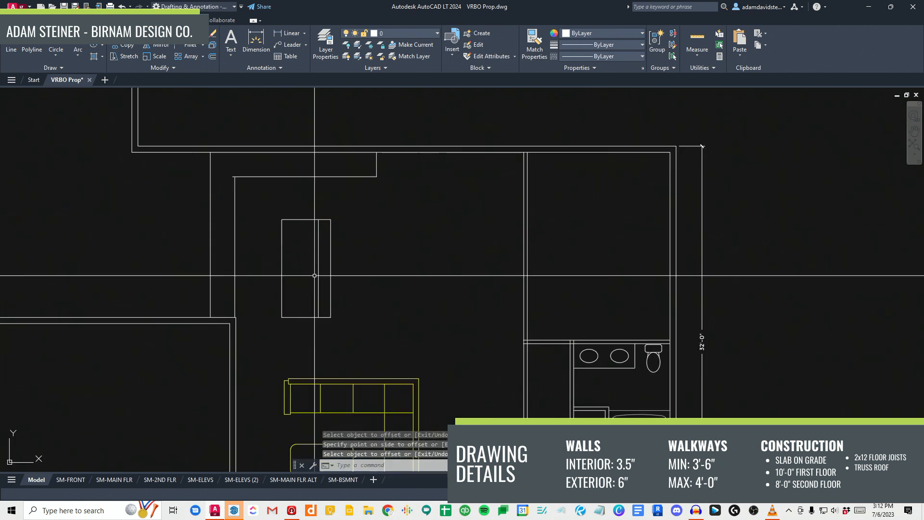
{"action": "scroll", "coordinate": [324, 279], "scroll_direction": "up", "scroll_amount": 4}
{"action": "key", "text": "Escape"}
{"action": "key", "text": "Escape"}
{"action": "left_click", "coordinate": [321, 288]}
{"action": "left_click", "coordinate": [307, 281]}
{"action": "type", "text": "e"}
{"action": "key", "text": "space"}
Step: Offset the kitchen island's long edge inward by half the island's width to form a centreline
{"action": "type", "text": "ff"}
{"action": "key", "text": "space"}
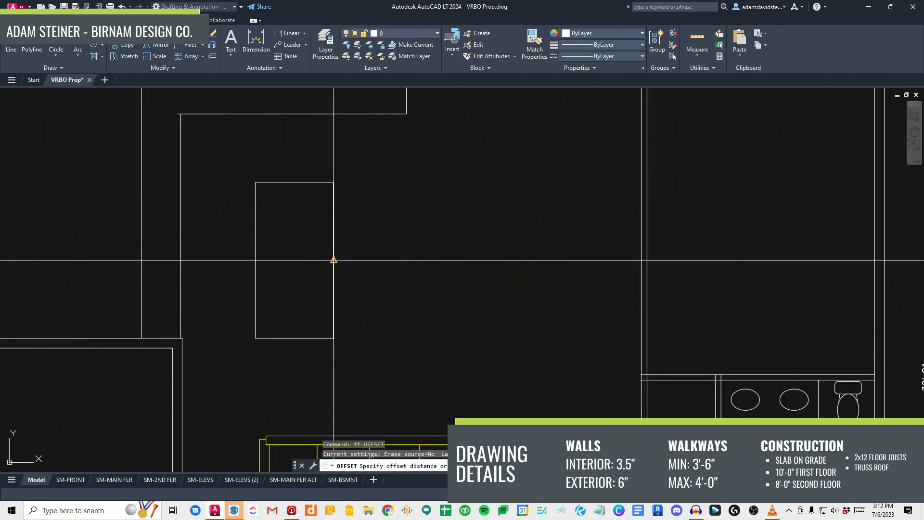
{"action": "key", "text": "Escape"}
{"action": "key", "text": "Escape"}
{"action": "key", "text": "Escape"}
Step: Match the island's centreline to the properties of a purple dashed line in another floor plan
{"action": "scroll", "coordinate": [347, 241], "scroll_direction": "down", "scroll_amount": 10}
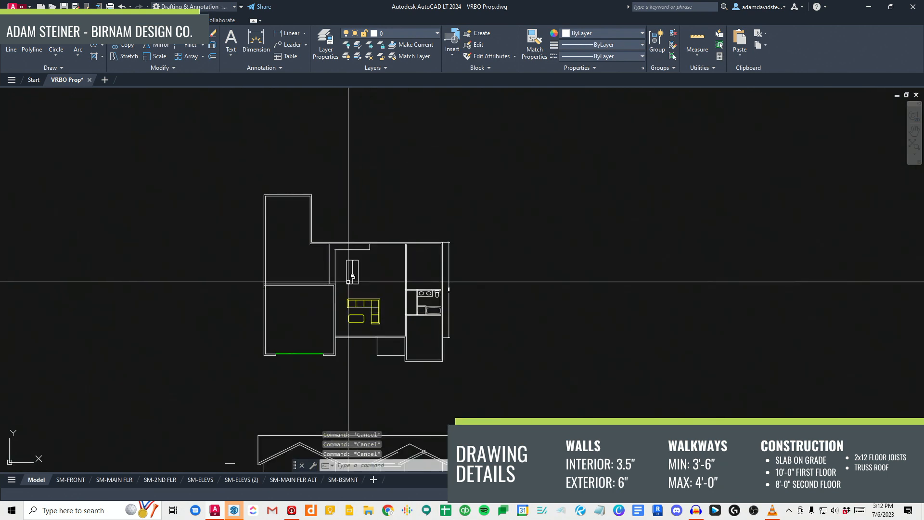
{"action": "scroll", "coordinate": [505, 305], "scroll_direction": "down", "scroll_amount": 2}
{"action": "scroll", "coordinate": [256, 307], "scroll_direction": "up", "scroll_amount": 5}
{"action": "type", "text": "ma"}
{"action": "key", "text": "space"}
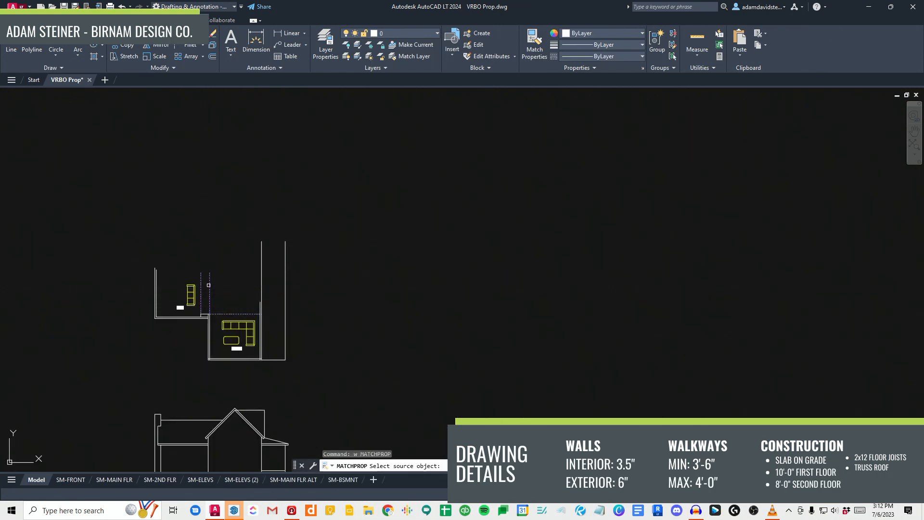
{"action": "scroll", "coordinate": [273, 285], "scroll_direction": "down", "scroll_amount": 2}
{"action": "middle_click_drag", "start_coordinate": [823, 337], "coordinate": [320, 279]}
{"action": "scroll", "coordinate": [320, 279], "scroll_direction": "up", "scroll_amount": 8}
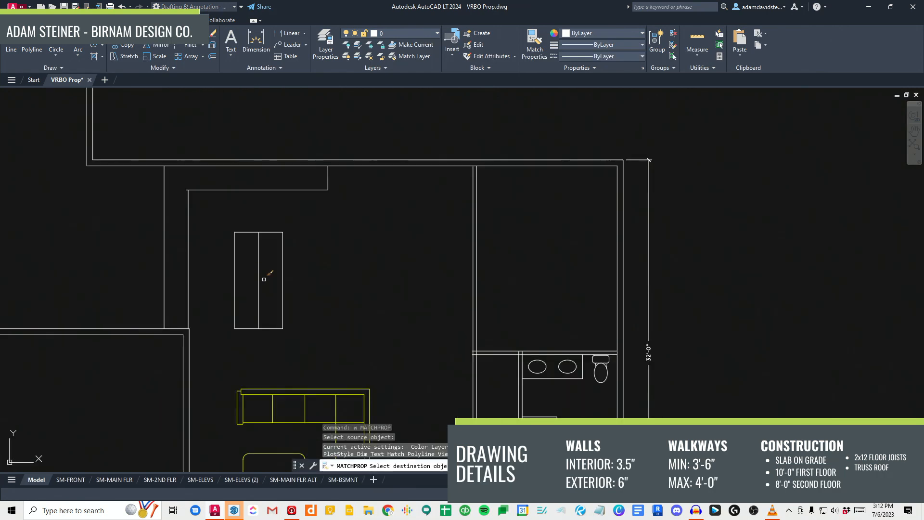
{"action": "key", "text": "space"}
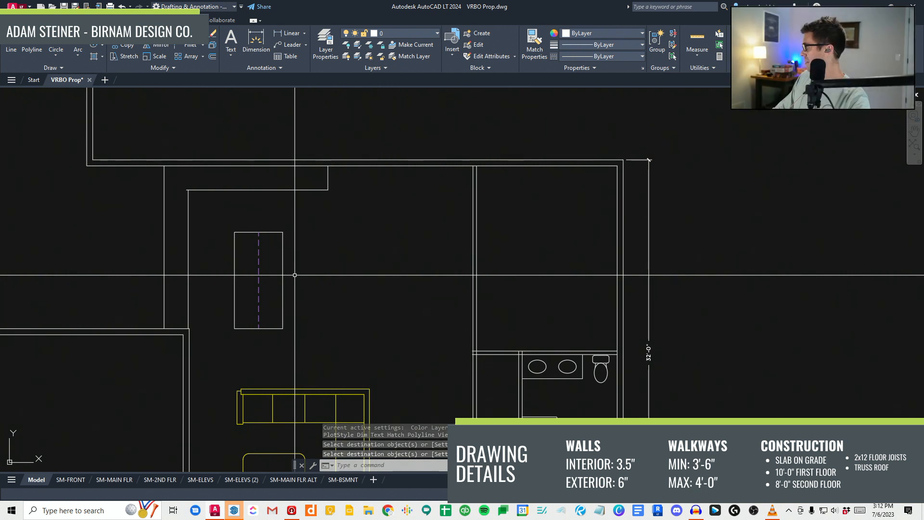
Step: Fillet the side and rear kitchen counter edges into a clean corner
{"action": "key", "text": "Escape"}
{"action": "key", "text": "Escape"}
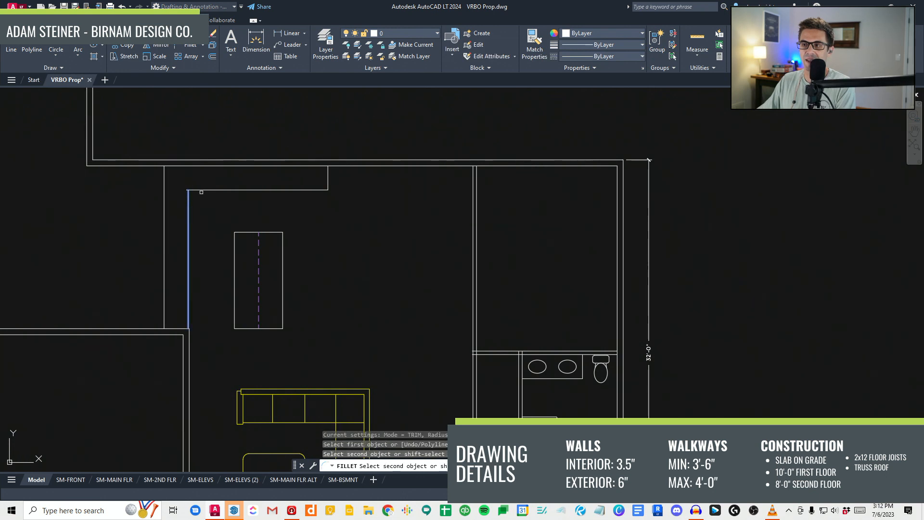
{"action": "key", "text": "Escape"}
Step: Draw a line from the island's rear corner to the kitchen's side wall and extend the rear counter's front edge to that wall
{"action": "middle_click_drag", "start_coordinate": [225, 272], "coordinate": [273, 251]}
{"action": "type", "text": "l"}
{"action": "key", "text": "space"}
{"action": "left_click", "coordinate": [283, 212]}
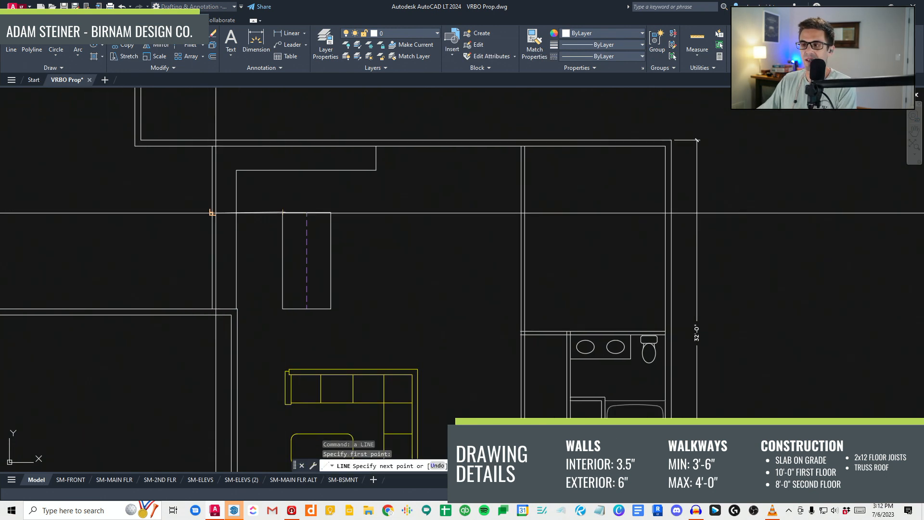
{"action": "left_click", "coordinate": [212, 213]}
{"action": "key", "text": "Escape"}
{"action": "type", "text": "ex"}
{"action": "key", "text": "space"}
{"action": "scroll", "coordinate": [224, 208], "scroll_direction": "up", "scroll_amount": 2}
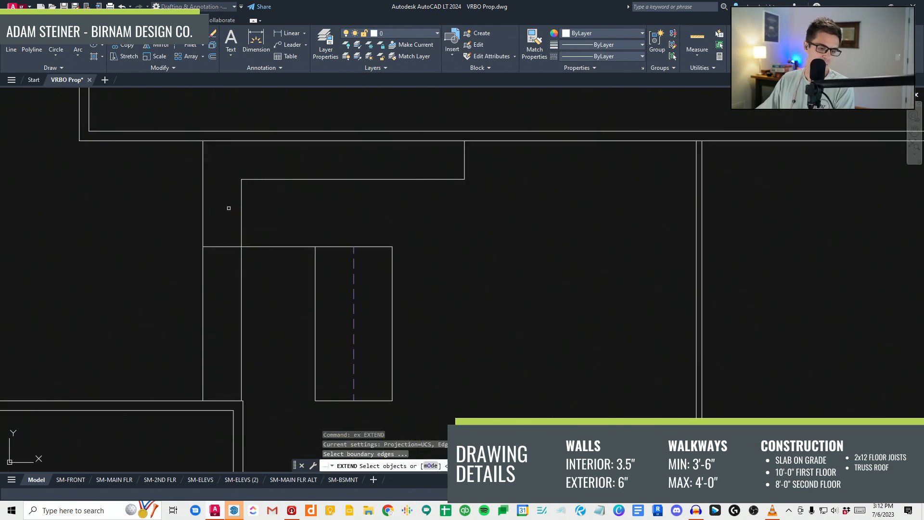
{"action": "left_click", "coordinate": [203, 202]}
{"action": "key", "text": "Escape"}
Step: Trim the side counter's edge and the new line so the side counter ends level with the island's rear edge
{"action": "scroll", "coordinate": [260, 251], "scroll_direction": "down", "scroll_amount": 2}
{"action": "type", "text": "tr"}
{"action": "key", "text": "space"}
{"action": "left_click", "coordinate": [281, 278]}
{"action": "left_click", "coordinate": [187, 211]}
{"action": "key", "text": "space"}
{"action": "key", "text": "Escape"}
Step: Offset the kitchen's side wall line away from the counter to give the wall its thickness
{"action": "key", "text": "Escape"}
{"action": "key", "text": "Escape"}
{"action": "left_click", "coordinate": [212, 236]}
{"action": "middle_click_drag", "start_coordinate": [221, 282], "coordinate": [256, 251]}
{"action": "key", "text": "Escape"}
Step: Look over the whole floor plan, especially the open area behind the garage, and compare it with the front elevation
{"action": "scroll", "coordinate": [347, 289], "scroll_direction": "down", "scroll_amount": 2}
{"action": "mouse_move", "coordinate": [347, 288]}
{"action": "middle_mouse_down"}
{"action": "mouse_move", "coordinate": [342, 272]}
{"action": "mouse_move", "coordinate": [389, 274]}
{"action": "middle_mouse_up"}
{"action": "scroll", "coordinate": [303, 222], "scroll_direction": "down", "scroll_amount": 2}
{"action": "mouse_move", "coordinate": [303, 222]}
{"action": "middle_mouse_down"}
{"action": "mouse_move", "coordinate": [305, 286]}
{"action": "mouse_move", "coordinate": [265, 259]}
{"action": "middle_mouse_up"}
{"action": "scroll", "coordinate": [306, 232], "scroll_direction": "up", "scroll_amount": 2}
{"action": "scroll", "coordinate": [308, 254], "scroll_direction": "down", "scroll_amount": 2}
{"action": "key", "text": "Escape"}
{"action": "left_click", "coordinate": [156, 312]}
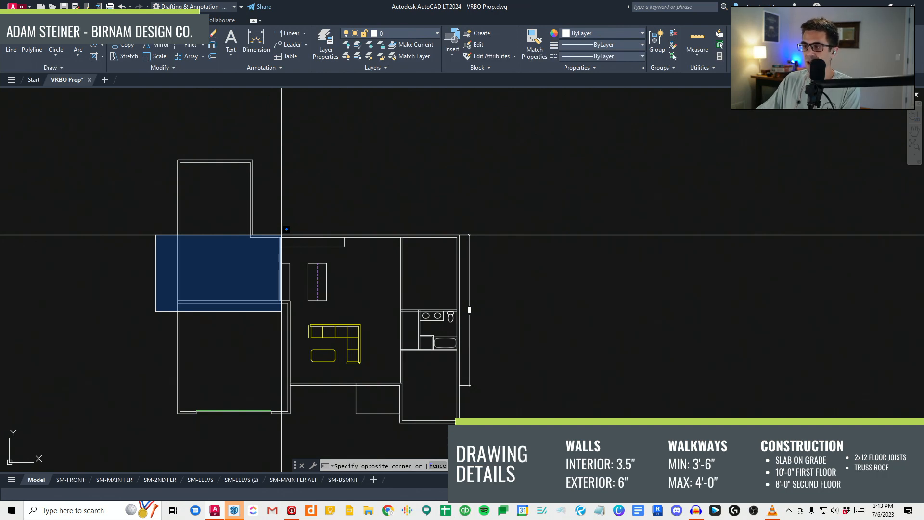
{"action": "key", "text": "Escape"}
{"action": "key", "text": "Escape"}
{"action": "middle_click_drag", "start_coordinate": [446, 362], "coordinate": [440, 322]}
{"action": "middle_click_drag", "start_coordinate": [374, 320], "coordinate": [368, 309]}
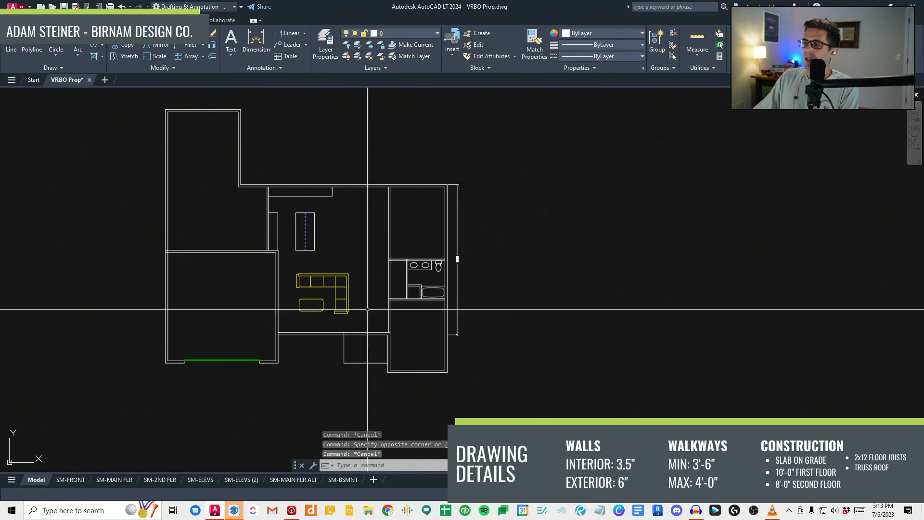
{"action": "middle_click_drag", "start_coordinate": [287, 222], "coordinate": [307, 243]}
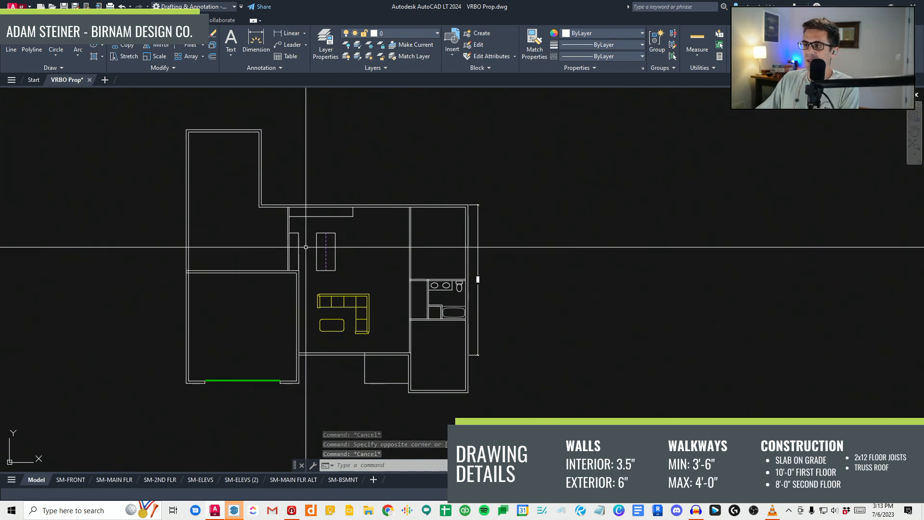
{"action": "scroll", "coordinate": [307, 248], "scroll_direction": "down", "scroll_amount": 2}
{"action": "middle_click_drag", "start_coordinate": [351, 307], "coordinate": [353, 241]}
{"action": "key", "text": "Escape"}
{"action": "key", "text": "Escape"}
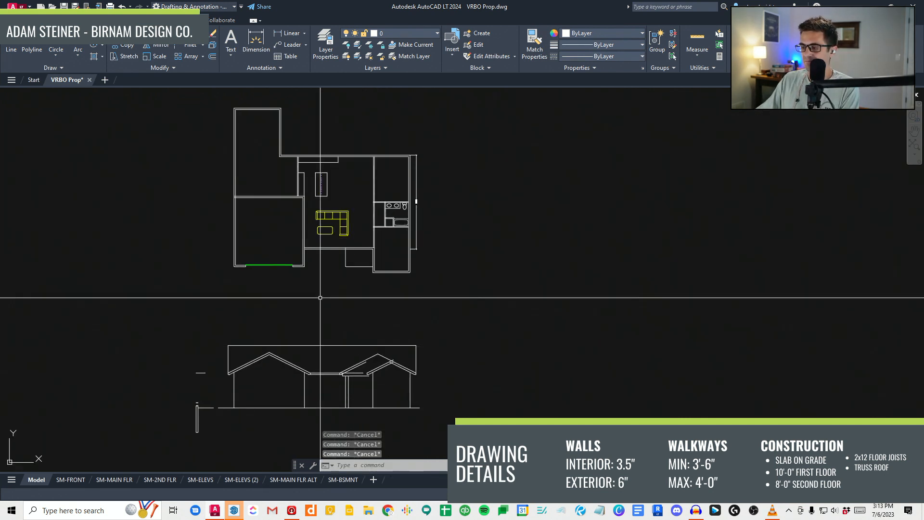
{"action": "middle_click_drag", "start_coordinate": [312, 263], "coordinate": [325, 291]}
{"action": "scroll", "coordinate": [277, 208], "scroll_direction": "up", "scroll_amount": 4}
{"action": "scroll", "coordinate": [318, 241], "scroll_direction": "down", "scroll_amount": 2}
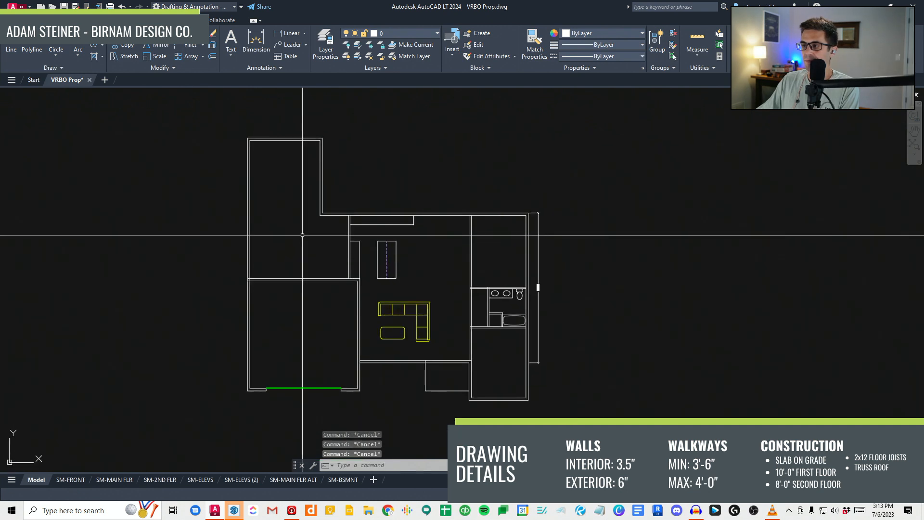
{"action": "scroll", "coordinate": [307, 273], "scroll_direction": "up", "scroll_amount": 2}
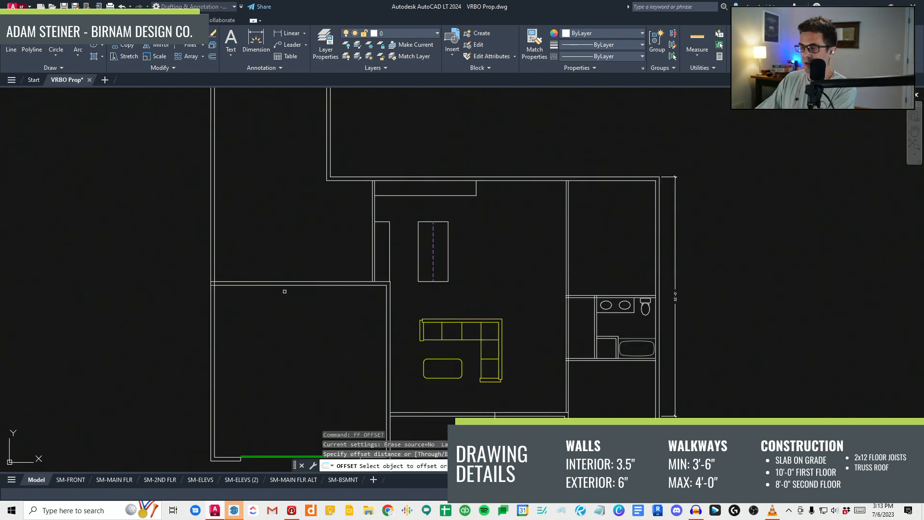
Step: Offset the garage's rear wall line 42 inches into the area behind the garage, and offset the copy to give the stair wall thickness
{"action": "type", "text": "o"}
{"action": "key", "text": "Return"}
{"action": "type", "text": "42"}
{"action": "key", "text": "Return"}
{"action": "left_click", "coordinate": [282, 281]}
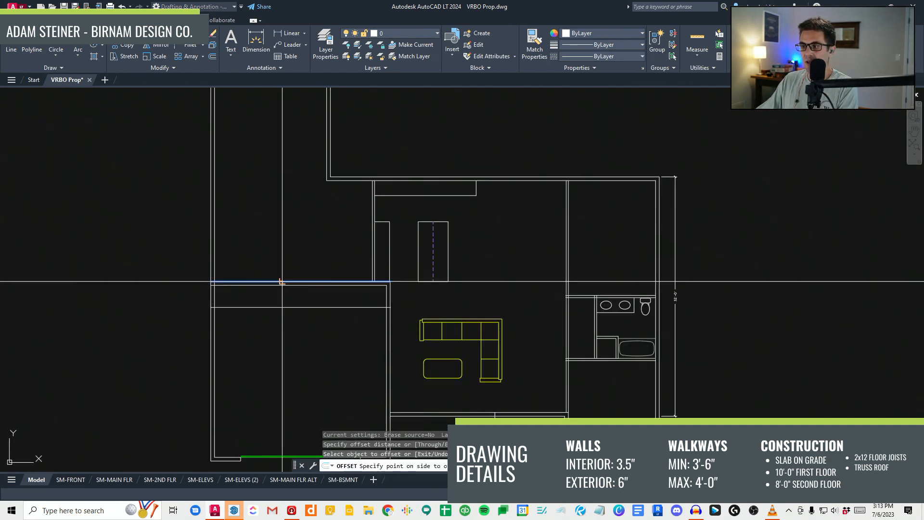
{"action": "left_click", "coordinate": [288, 272]}
{"action": "key", "text": "Return"}
{"action": "key", "text": "Escape"}
{"action": "key", "text": "Escape"}
{"action": "key", "text": "Escape"}
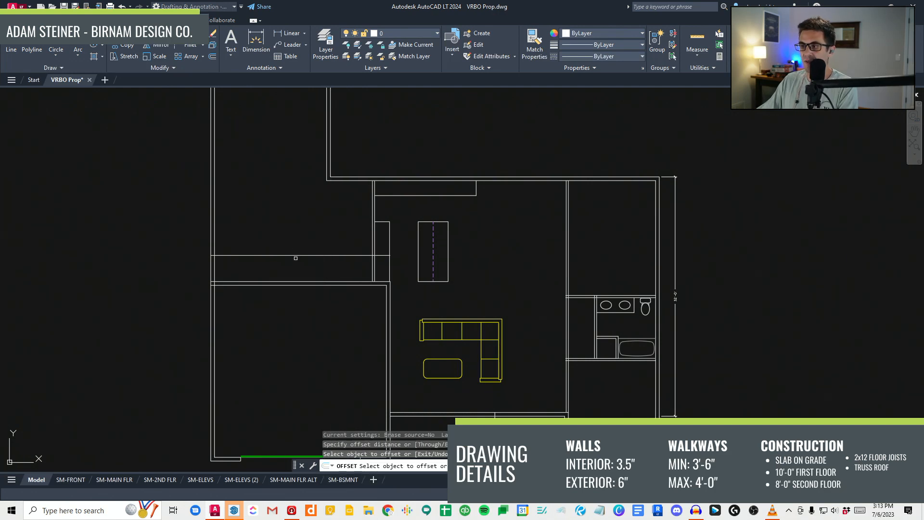
{"action": "left_click", "coordinate": [294, 248]}
{"action": "key", "text": "Escape"}
{"action": "key", "text": "Escape"}
Step: Move both lines of the new stair wall 6 inches farther from the garage
{"action": "left_click", "coordinate": [305, 268]}
{"action": "left_click", "coordinate": [286, 236]}
{"action": "type", "text": "v"}
{"action": "left_click", "coordinate": [284, 221]}
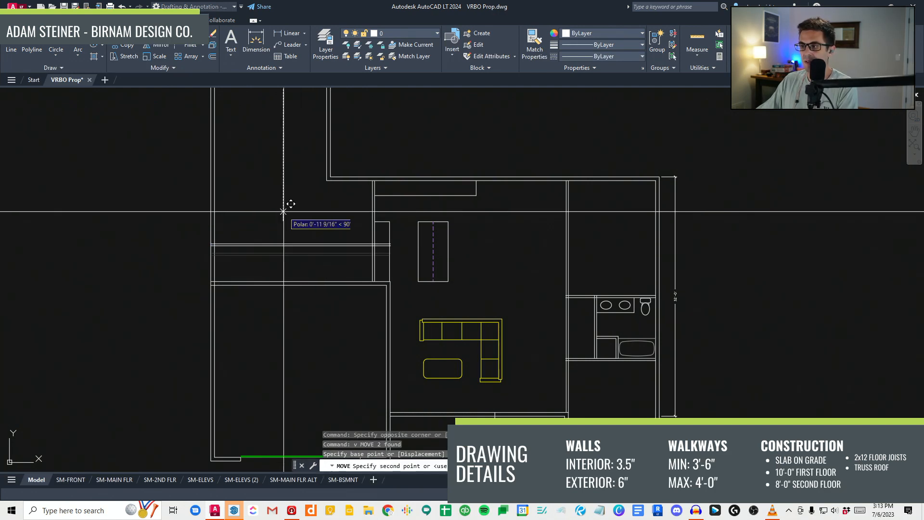
{"action": "type", "text": "6"}
{"action": "key", "text": "Return"}
{"action": "key", "text": "Escape"}
{"action": "key", "text": "Escape"}
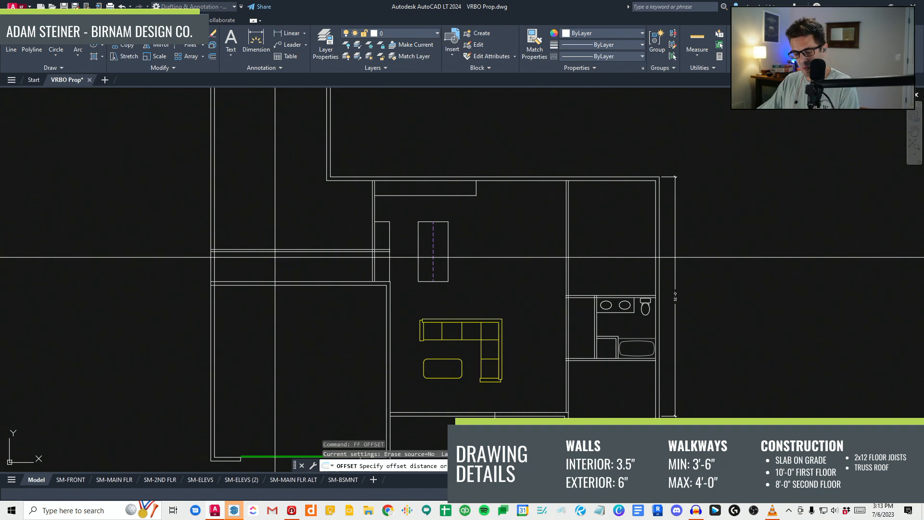
Step: Offset the exterior side wall line inward and trim it between the stair wall and the garage's rear wall as a tread line
{"action": "key", "text": "Return"}
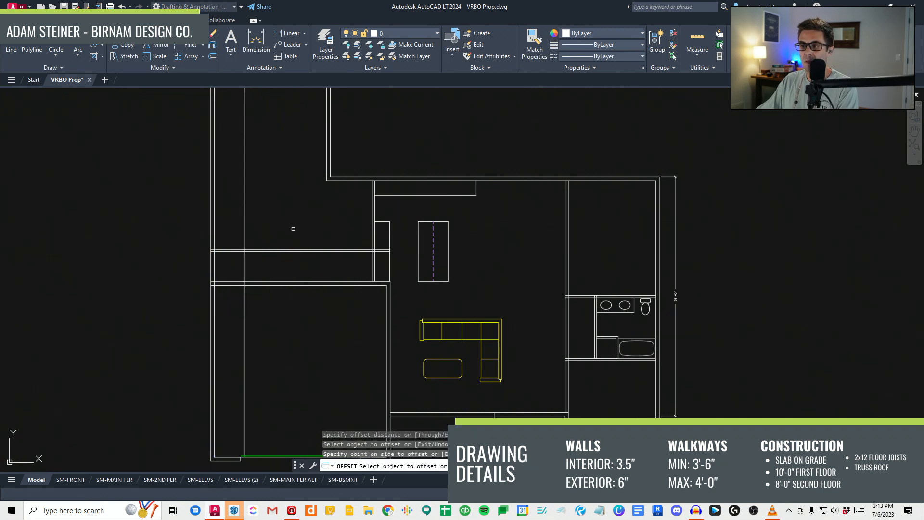
{"action": "key", "text": "Escape"}
{"action": "scroll", "coordinate": [233, 288], "scroll_direction": "up", "scroll_amount": 4}
{"action": "type", "text": "tr"}
{"action": "key", "text": "space"}
{"action": "left_click", "coordinate": [256, 193]}
{"action": "key", "text": "space"}
{"action": "left_click", "coordinate": [263, 193]}
{"action": "left_click", "coordinate": [261, 294]}
{"action": "key", "text": "Escape"}
Step: Copy the tread line repeatedly at equal spacing toward the kitchen to lay out the stair run
{"action": "scroll", "coordinate": [290, 305], "scroll_direction": "down", "scroll_amount": 2}
{"action": "left_click", "coordinate": [303, 246]}
{"action": "left_click", "coordinate": [262, 241]}
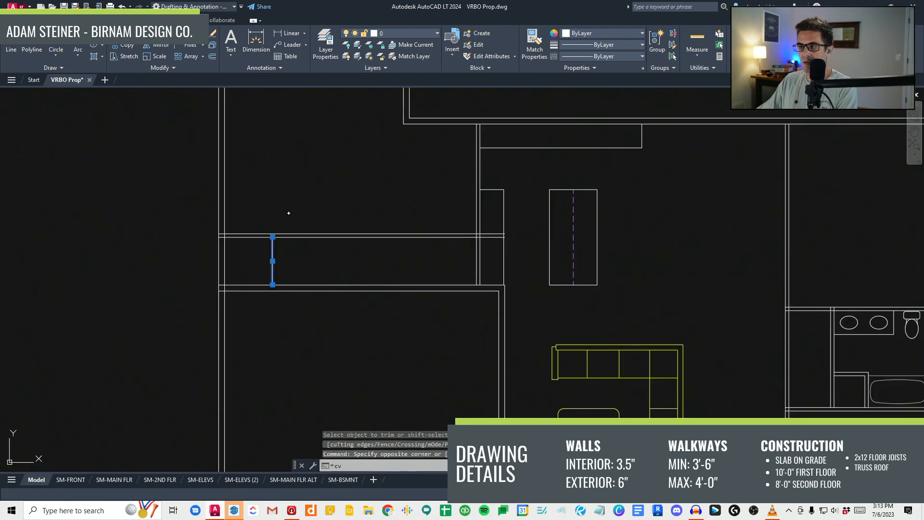
{"action": "type", "text": "cv"}
{"action": "key", "text": "space"}
{"action": "left_click", "coordinate": [290, 208]}
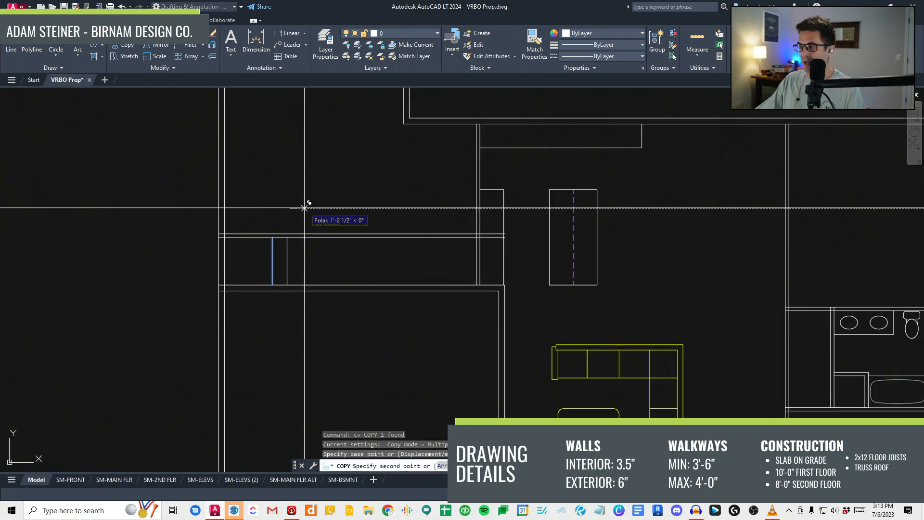
{"action": "scroll", "coordinate": [294, 212], "scroll_direction": "up", "scroll_amount": 2}
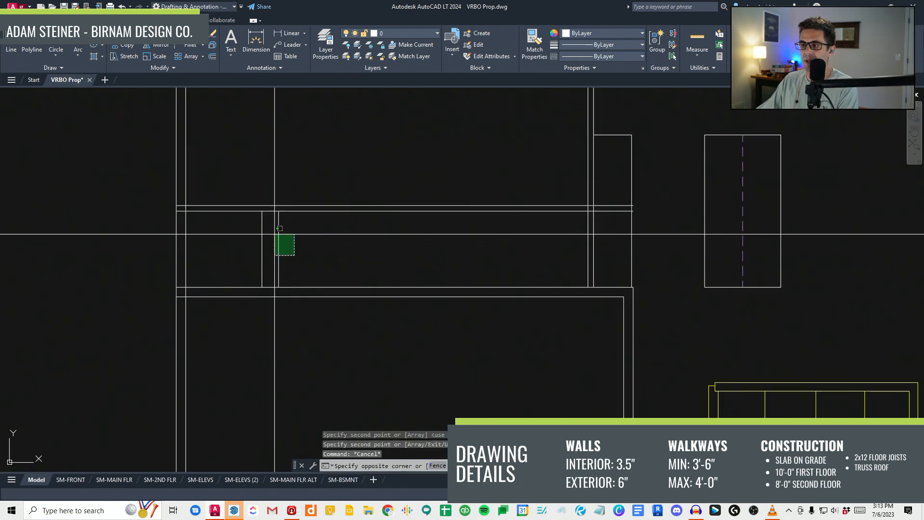
{"action": "left_click", "coordinate": [279, 211]}
{"action": "left_click", "coordinate": [295, 211]}
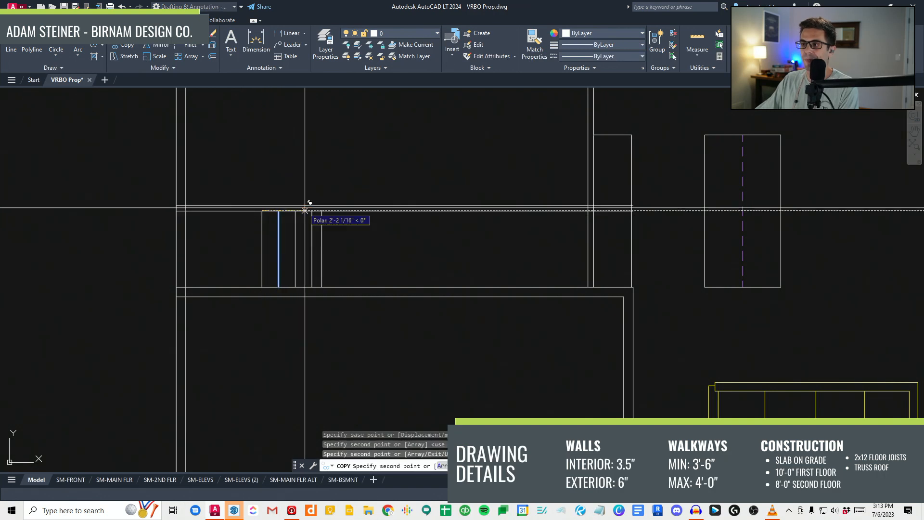
{"action": "left_click", "coordinate": [312, 211]}
{"action": "left_click", "coordinate": [329, 211]}
{"action": "left_click", "coordinate": [345, 211]}
{"action": "left_click", "coordinate": [362, 210]}
{"action": "left_click", "coordinate": [379, 211]}
{"action": "left_click", "coordinate": [395, 211]}
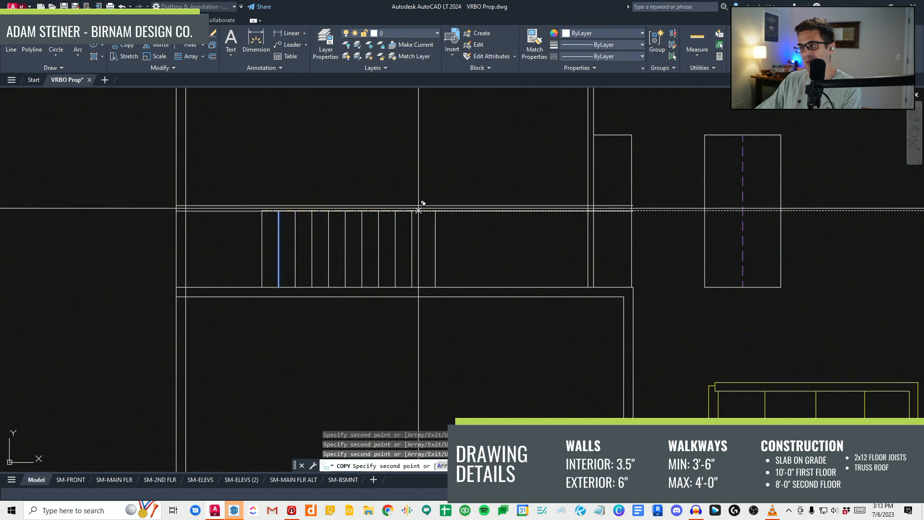
{"action": "middle_click_drag", "start_coordinate": [418, 210], "coordinate": [345, 224]}
{"action": "left_click", "coordinate": [339, 223]}
{"action": "left_click", "coordinate": [356, 223]}
{"action": "left_click", "coordinate": [374, 227]}
{"action": "key", "text": "Escape"}
Step: Extend the last tread line to the stair wall's outer face and trim the wall lines beyond it
{"action": "scroll", "coordinate": [393, 249], "scroll_direction": "up", "scroll_amount": 4}
{"action": "type", "text": "ex"}
{"action": "key", "text": "Return"}
{"action": "scroll", "coordinate": [366, 258], "scroll_direction": "down", "scroll_amount": 4}
{"action": "key", "text": "Escape"}
{"action": "type", "text": "tr"}
{"action": "key", "text": "Return"}
{"action": "left_click", "coordinate": [379, 283]}
{"action": "left_click", "coordinate": [330, 217]}
{"action": "key", "text": "Return"}
{"action": "left_click", "coordinate": [427, 264]}
Step: Trim the overlapping lines where the stair wall and the garage's rear wall meet the exterior side wall
{"action": "scroll", "coordinate": [199, 277], "scroll_direction": "up", "scroll_amount": 2}
{"action": "type", "text": "tr"}
{"action": "key", "text": "Return"}
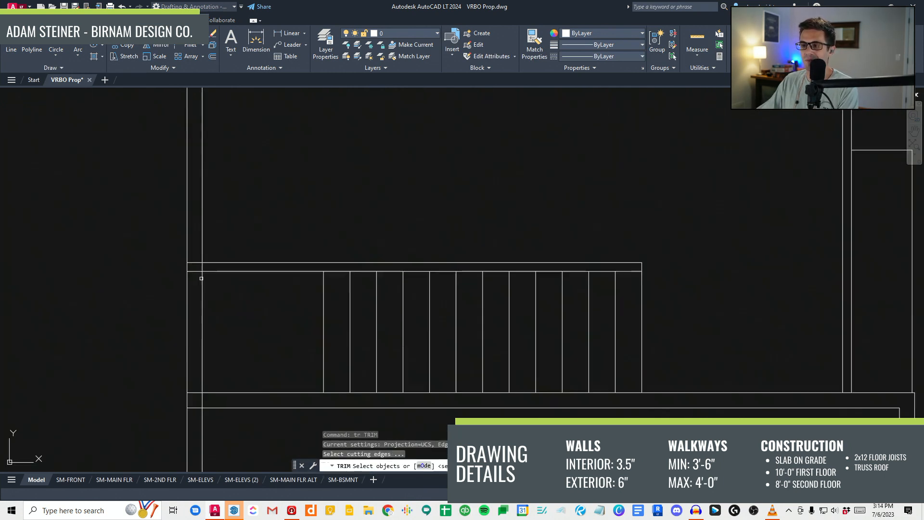
{"action": "left_click", "coordinate": [199, 267]}
{"action": "key", "text": "Return"}
{"action": "left_click", "coordinate": [200, 282]}
{"action": "left_click", "coordinate": [194, 250]}
{"action": "key", "text": "Return"}
{"action": "middle_click_drag", "start_coordinate": [223, 363], "coordinate": [238, 306]}
{"action": "type", "text": "tr"}
{"action": "key", "text": "Return"}
{"action": "key", "text": "Return"}
{"action": "scroll", "coordinate": [223, 355], "scroll_direction": "up", "scroll_amount": 5}
{"action": "key", "text": "Escape"}
{"action": "key", "text": "Escape"}
{"action": "key", "text": "Escape"}
{"action": "scroll", "coordinate": [219, 334], "scroll_direction": "down", "scroll_amount": 5}
Step: Count the stair treads by selecting them in groups
{"action": "scroll", "coordinate": [385, 309], "scroll_direction": "up", "scroll_amount": 2}
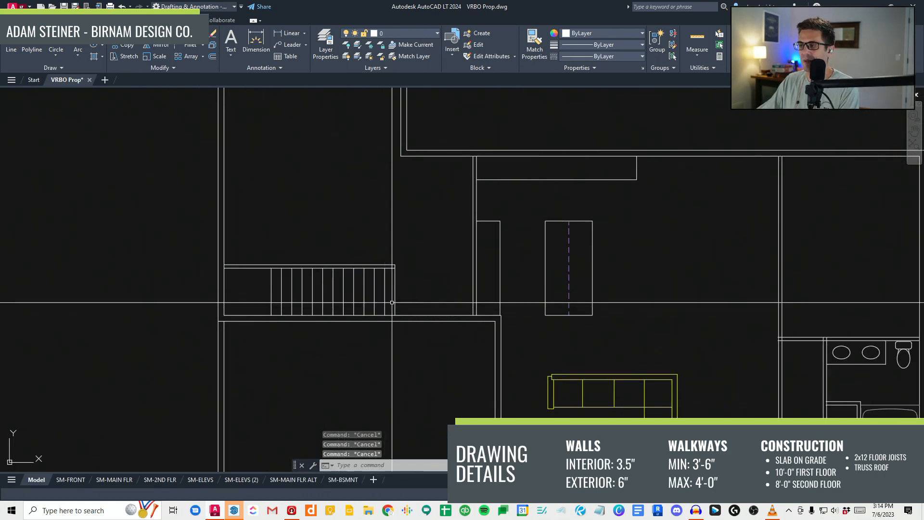
{"action": "scroll", "coordinate": [391, 304], "scroll_direction": "up", "scroll_amount": 4}
{"action": "left_click", "coordinate": [427, 291]}
{"action": "left_click", "coordinate": [307, 249]}
{"action": "scroll", "coordinate": [326, 283], "scroll_direction": "down", "scroll_amount": 4}
{"action": "key", "text": "Escape"}
{"action": "key", "text": "Escape"}
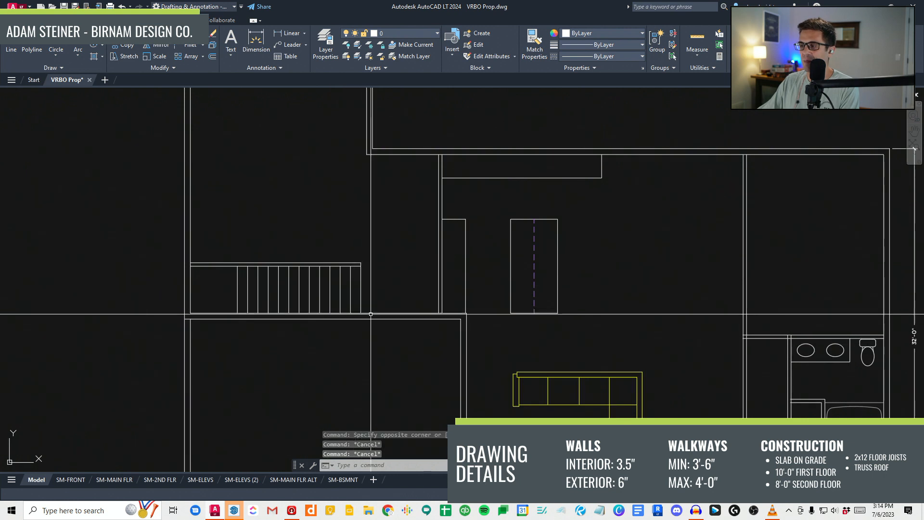
{"action": "scroll", "coordinate": [380, 313], "scroll_direction": "up", "scroll_amount": 2}
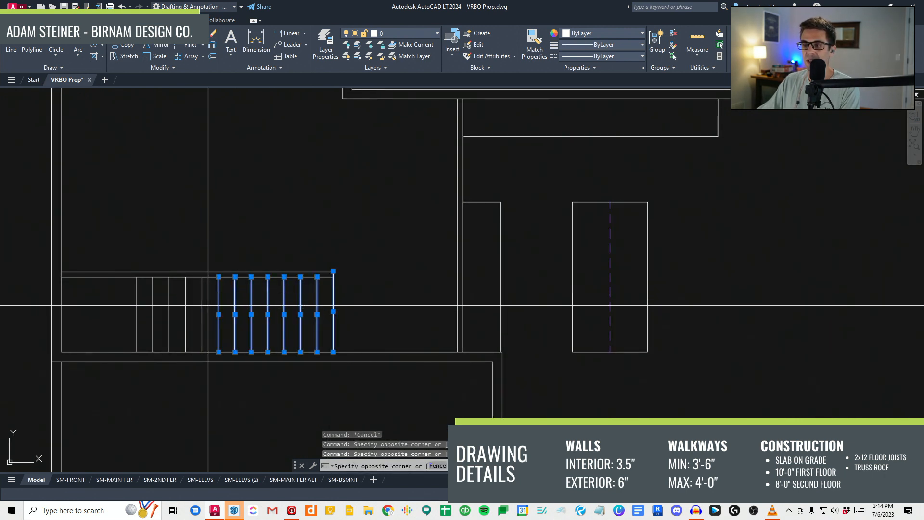
{"action": "scroll", "coordinate": [148, 289], "scroll_direction": "down", "scroll_amount": 4}
{"action": "key", "text": "Escape"}
{"action": "key", "text": "Escape"}
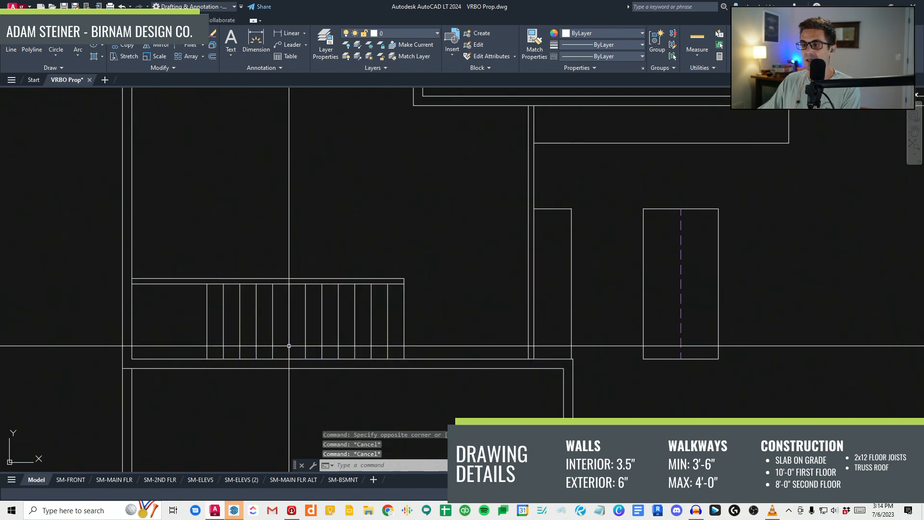
Step: Stretch the stair's open end by one tread width and copy a tread line into the gap
{"action": "scroll", "coordinate": [350, 316], "scroll_direction": "up", "scroll_amount": 2}
{"action": "left_click", "coordinate": [311, 316]}
{"action": "key", "text": "Return"}
{"action": "scroll", "coordinate": [314, 322], "scroll_direction": "up", "scroll_amount": 4}
{"action": "left_click", "coordinate": [313, 321]}
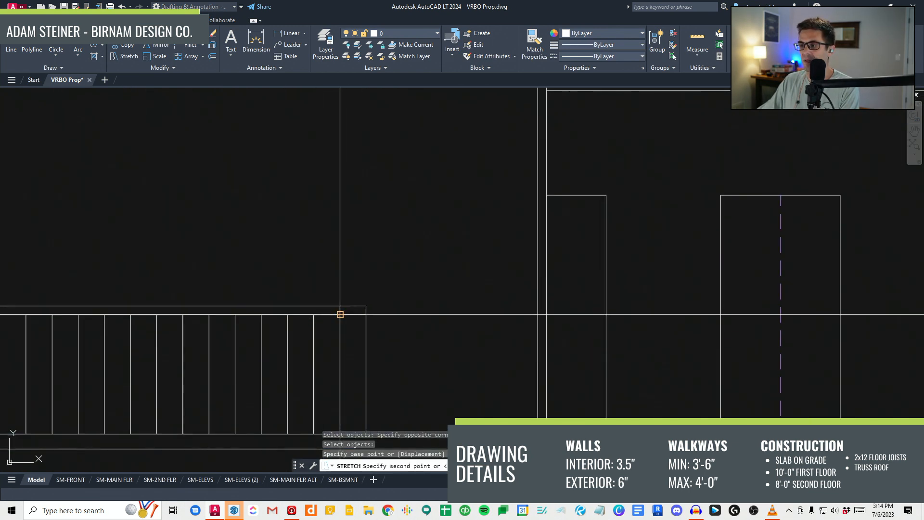
{"action": "left_click", "coordinate": [305, 325]}
{"action": "type", "text": "co"}
{"action": "key", "text": "Return"}
{"action": "left_click", "coordinate": [287, 315]}
{"action": "left_click", "coordinate": [314, 314]}
{"action": "key", "text": "Return"}
Step: Draw a line from the rear wing's inside corner across to the exterior side wall and offset it to give the wall thickness
{"action": "scroll", "coordinate": [371, 320], "scroll_direction": "down", "scroll_amount": 4}
{"action": "scroll", "coordinate": [418, 309], "scroll_direction": "down", "scroll_amount": 2}
{"action": "scroll", "coordinate": [279, 265], "scroll_direction": "up", "scroll_amount": 1}
{"action": "scroll", "coordinate": [279, 264], "scroll_direction": "down", "scroll_amount": 1}
{"action": "middle_click_drag", "start_coordinate": [279, 269], "coordinate": [283, 284]}
{"action": "scroll", "coordinate": [290, 256], "scroll_direction": "up", "scroll_amount": 2}
{"action": "type", "text": "a"}
{"action": "key", "text": "Return"}
{"action": "left_click", "coordinate": [285, 249]}
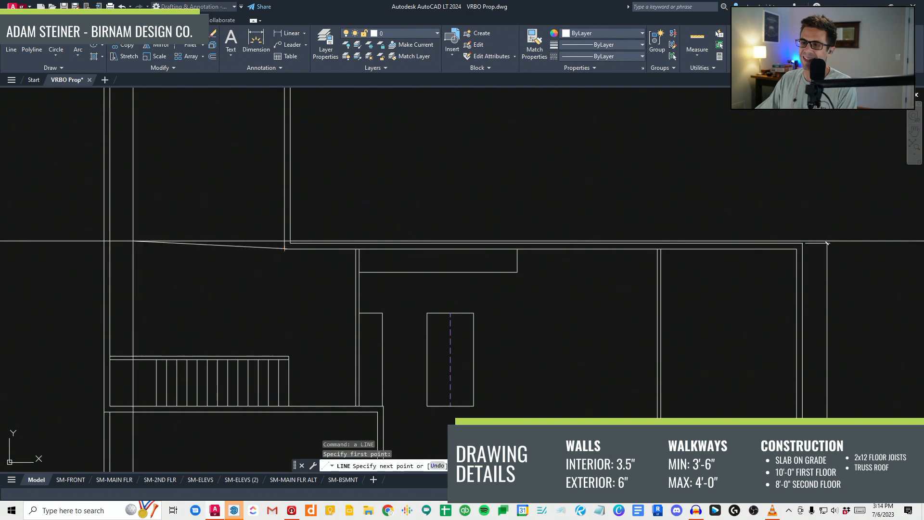
{"action": "left_click", "coordinate": [109, 249]}
{"action": "key", "text": "Escape"}
{"action": "key", "text": "Escape"}
{"action": "key", "text": "Escape"}
{"action": "scroll", "coordinate": [331, 299], "scroll_direction": "down", "scroll_amount": 2}
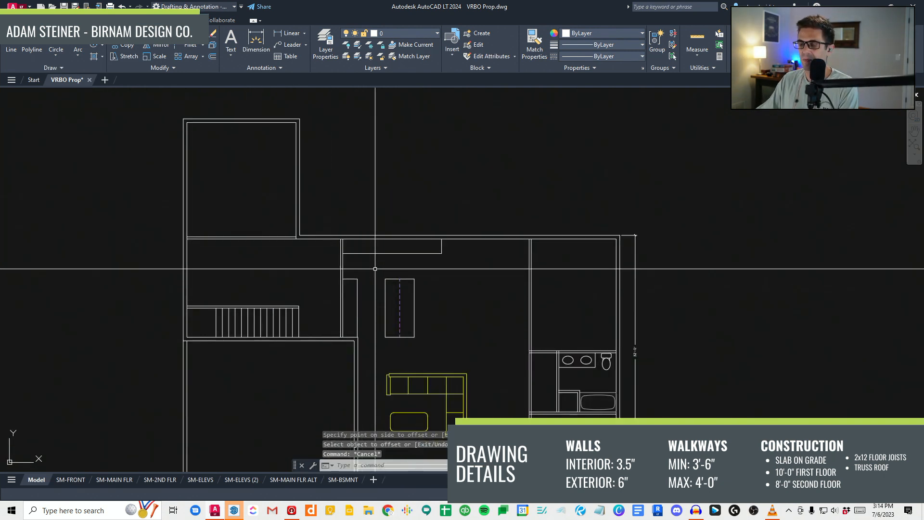
Step: Draw a wall line from the kitchen's side wall, level with the side counter's rear edge, toward the stair area and offset it for thickness
{"action": "middle_click_drag", "start_coordinate": [383, 273], "coordinate": [381, 240]}
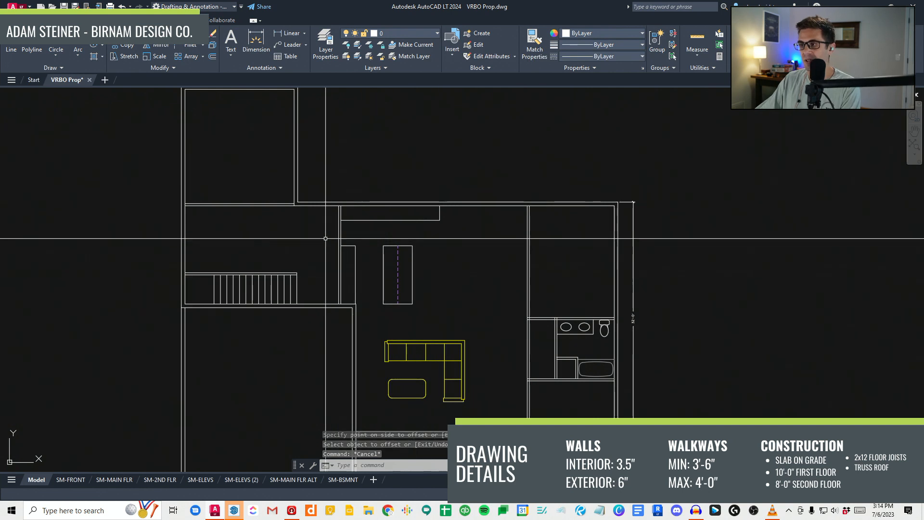
{"action": "key", "text": "Escape"}
{"action": "key", "text": "Escape"}
{"action": "middle_click_drag", "start_coordinate": [304, 251], "coordinate": [310, 240]}
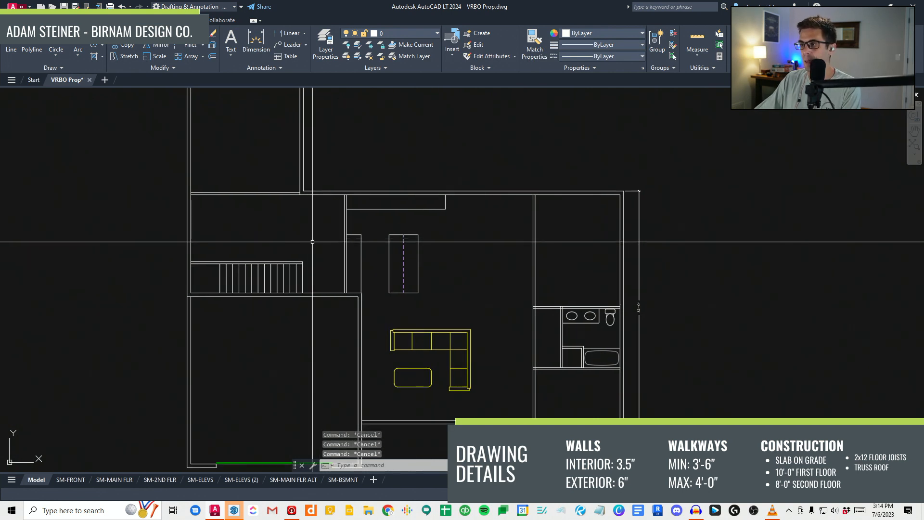
{"action": "scroll", "coordinate": [312, 242], "scroll_direction": "up", "scroll_amount": 2}
{"action": "type", "text": "l"}
{"action": "key", "text": "Return"}
{"action": "left_click", "coordinate": [369, 224]}
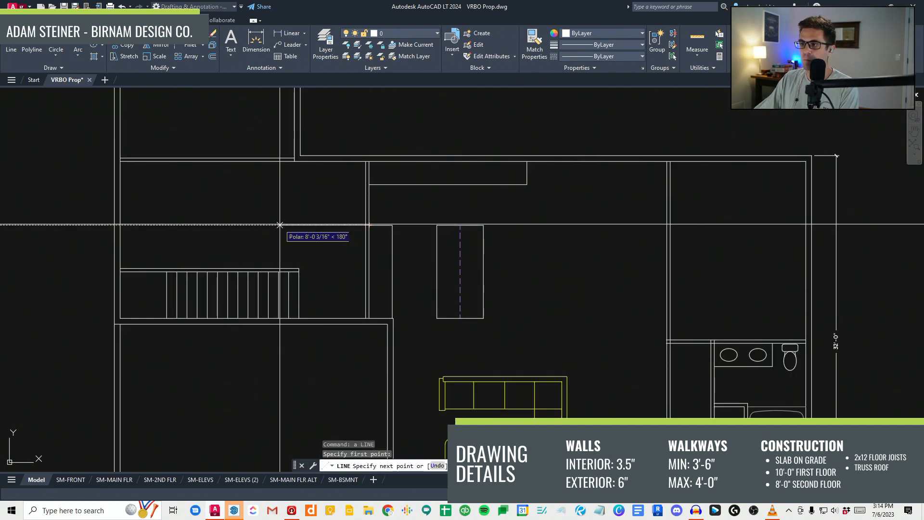
{"action": "left_click", "coordinate": [282, 225]}
{"action": "key", "text": "Escape"}
{"action": "key", "text": "Escape"}
{"action": "key", "text": "Escape"}
{"action": "left_click", "coordinate": [316, 257]}
{"action": "key", "text": "Escape"}
{"action": "key", "text": "Escape"}
{"action": "key", "text": "Escape"}
Step: Draw a line from the stair wall's end corner to the new partition and offset it to give the wall thickness
{"action": "middle_click_drag", "start_coordinate": [315, 272], "coordinate": [321, 287]}
{"action": "type", "text": "a"}
{"action": "key", "text": "Return"}
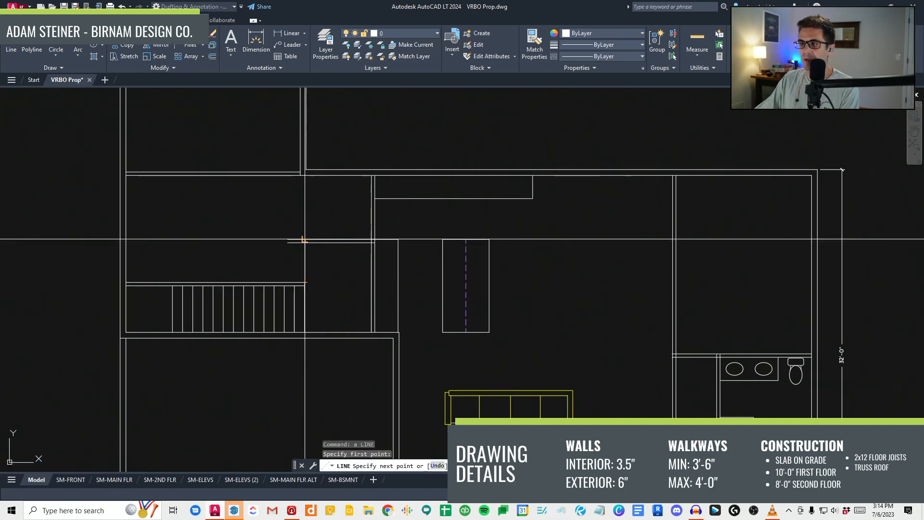
{"action": "key", "text": "Escape"}
{"action": "key", "text": "Escape"}
{"action": "key", "text": "Escape"}
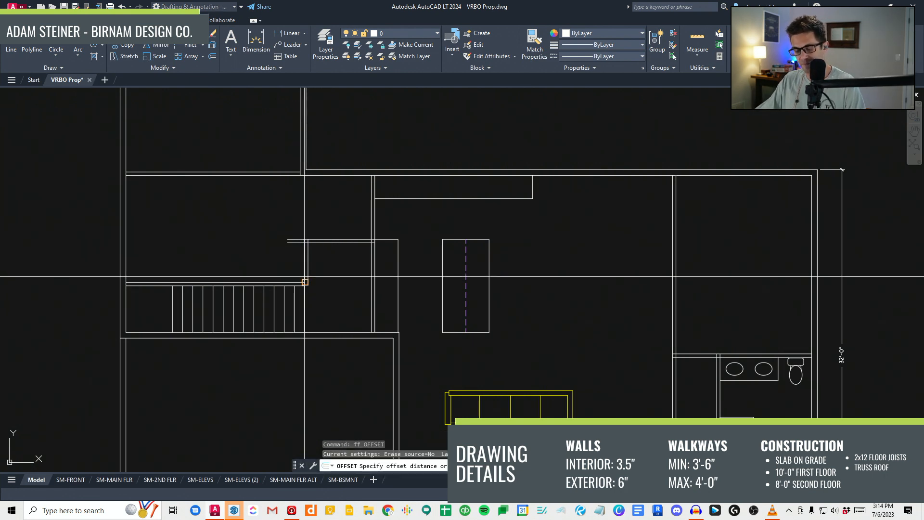
Step: Offset the short wall at the stair's end away from the kitchen to place a parallel wall with its thickness
{"action": "key", "text": "Escape"}
{"action": "key", "text": "Escape"}
{"action": "key", "text": "Escape"}
{"action": "scroll", "coordinate": [288, 252], "scroll_direction": "up", "scroll_amount": 4}
{"action": "type", "text": "e"}
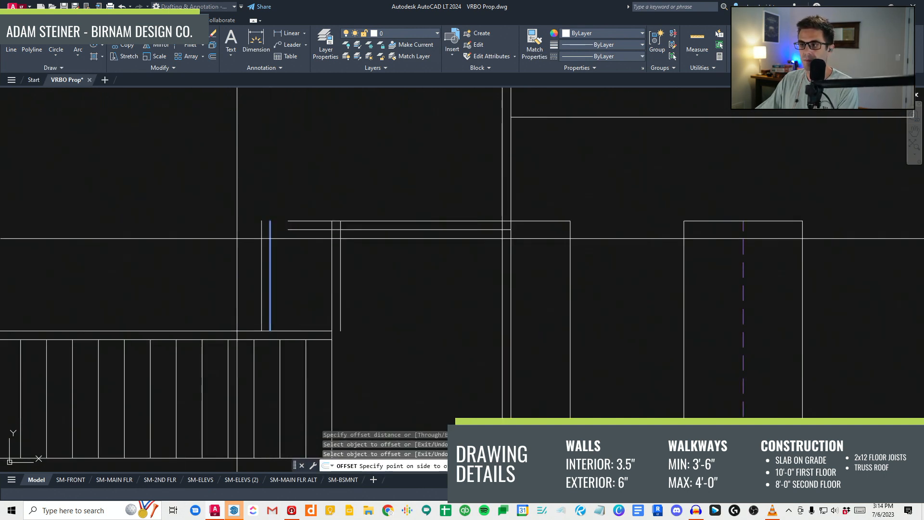
{"action": "left_click", "coordinate": [264, 237]}
{"action": "key", "text": "Escape"}
Step: Stretch the partition from the kitchen to meet the parallel wall, and extend that wall to the rear room's wall
{"action": "scroll", "coordinate": [362, 288], "scroll_direction": "down", "scroll_amount": 2}
{"action": "key", "text": "Escape"}
{"action": "scroll", "coordinate": [337, 287], "scroll_direction": "up", "scroll_amount": 2}
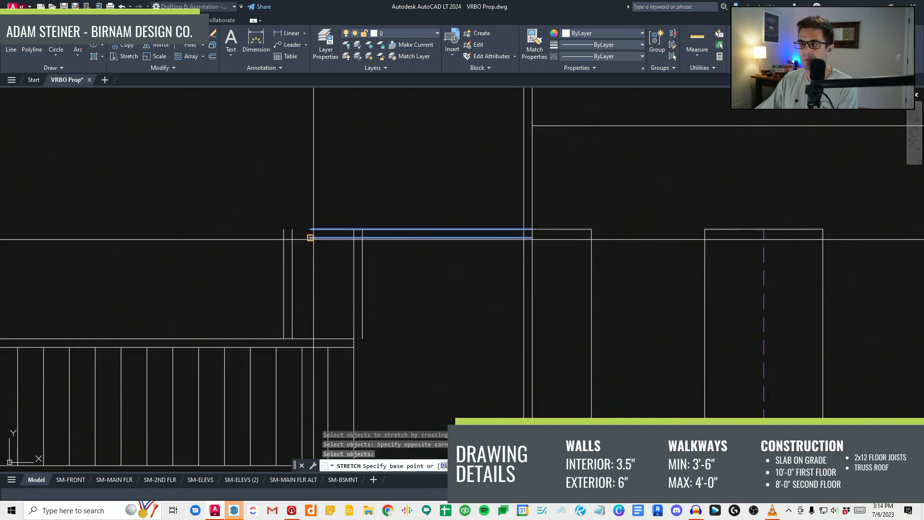
{"action": "key", "text": "Escape"}
{"action": "scroll", "coordinate": [306, 248], "scroll_direction": "down", "scroll_amount": 4}
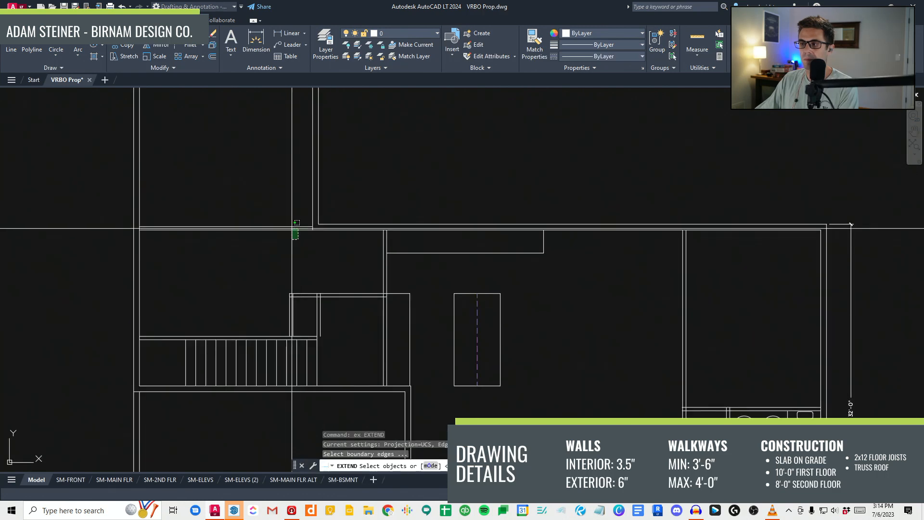
{"action": "left_click_drag", "start_coordinate": [286, 219], "coordinate": [308, 284]}
{"action": "key", "text": "Escape"}
Step: Extend the partition beside the stair to the rear room's wall and offset a guide line inward from that room's side wall
{"action": "scroll", "coordinate": [299, 302], "scroll_direction": "down", "scroll_amount": 2}
{"action": "scroll", "coordinate": [313, 275], "scroll_direction": "up", "scroll_amount": 2}
{"action": "key", "text": "Escape"}
{"action": "type", "text": "f"}
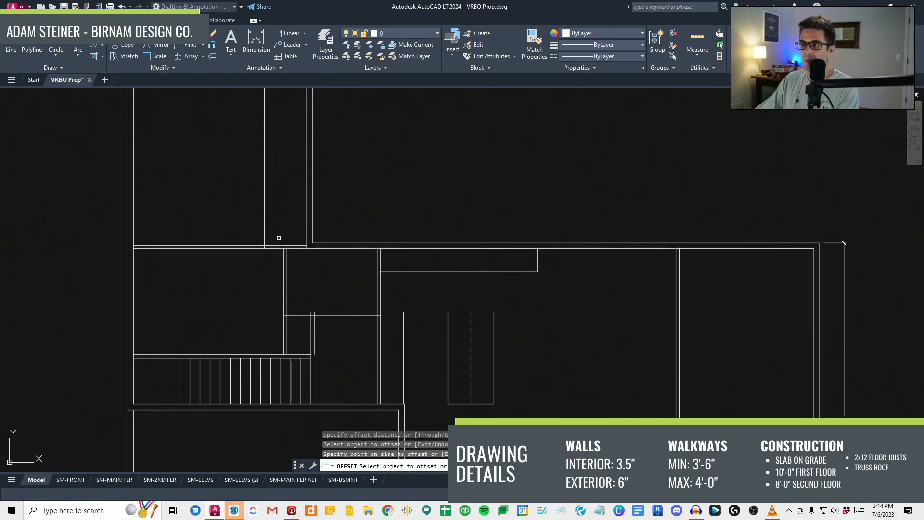
Step: Stretch the partition behind the stair over to the guide line and erase the guide line
{"action": "scroll", "coordinate": [294, 364], "scroll_direction": "up", "scroll_amount": 3}
{"action": "type", "text": "st"}
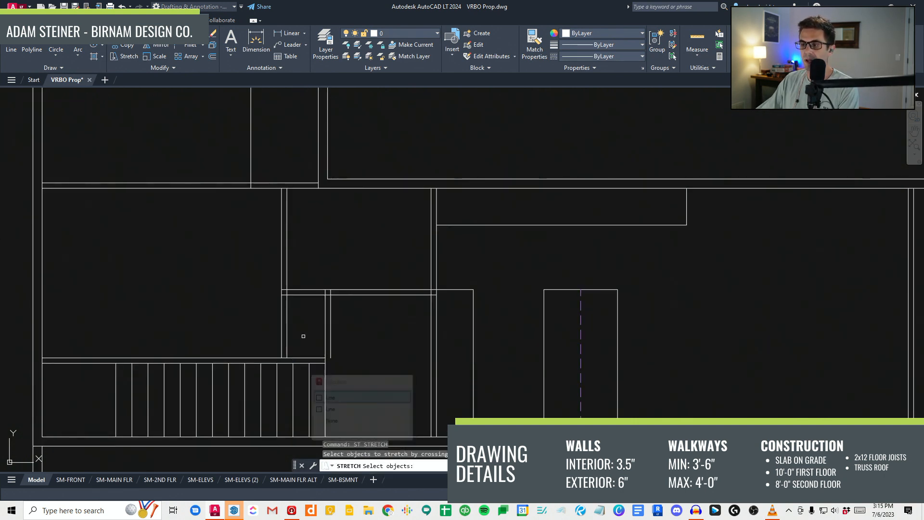
{"action": "key", "text": "Return"}
{"action": "left_click_drag", "start_coordinate": [293, 374], "coordinate": [243, 203]}
{"action": "scroll", "coordinate": [261, 175], "scroll_direction": "down", "scroll_amount": 2}
{"action": "left_click", "coordinate": [275, 208]}
{"action": "left_click", "coordinate": [239, 177]}
{"action": "type", "text": "e"}
{"action": "key", "text": "Return"}
{"action": "key", "text": "Escape"}
Step: Examine the floor plan around the stair and the rooms between the garage, rear room and kitchen
{"action": "scroll", "coordinate": [396, 317], "scroll_direction": "down", "scroll_amount": 4}
{"action": "scroll", "coordinate": [418, 337], "scroll_direction": "down", "scroll_amount": 2}
{"action": "mouse_move", "coordinate": [419, 337]}
{"action": "middle_mouse_down"}
{"action": "mouse_move", "coordinate": [304, 241]}
{"action": "mouse_move", "coordinate": [343, 235]}
{"action": "middle_mouse_up"}
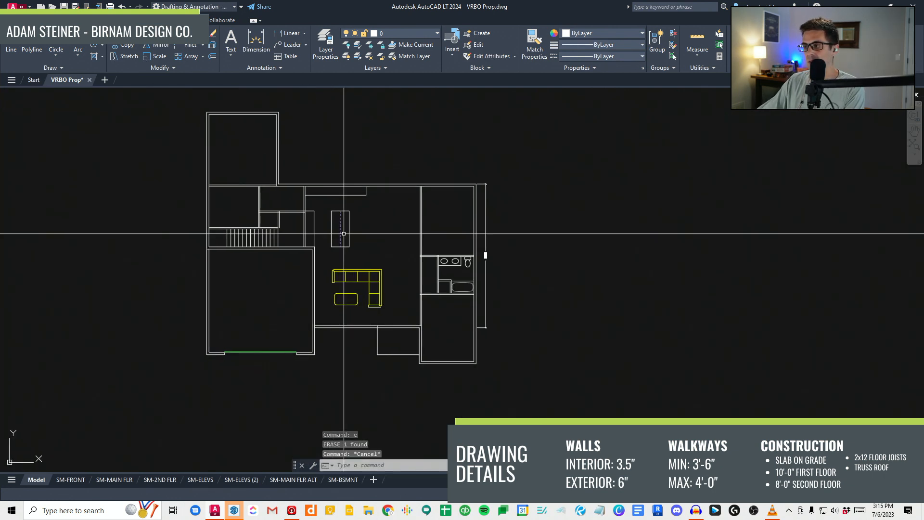
{"action": "scroll", "coordinate": [232, 183], "scroll_direction": "up", "scroll_amount": 4}
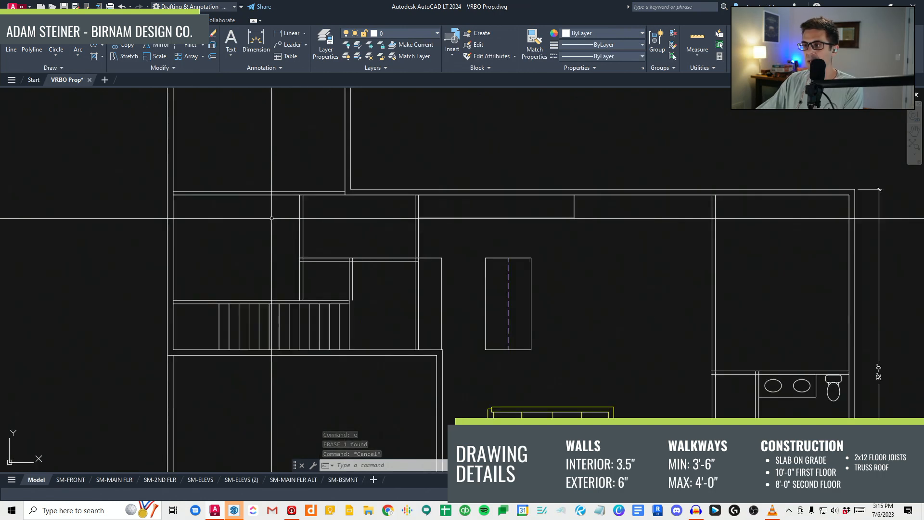
{"action": "middle_click_drag", "start_coordinate": [270, 217], "coordinate": [311, 260]}
{"action": "key", "text": "Escape"}
{"action": "key", "text": "Escape"}
{"action": "left_click", "coordinate": [196, 354]}
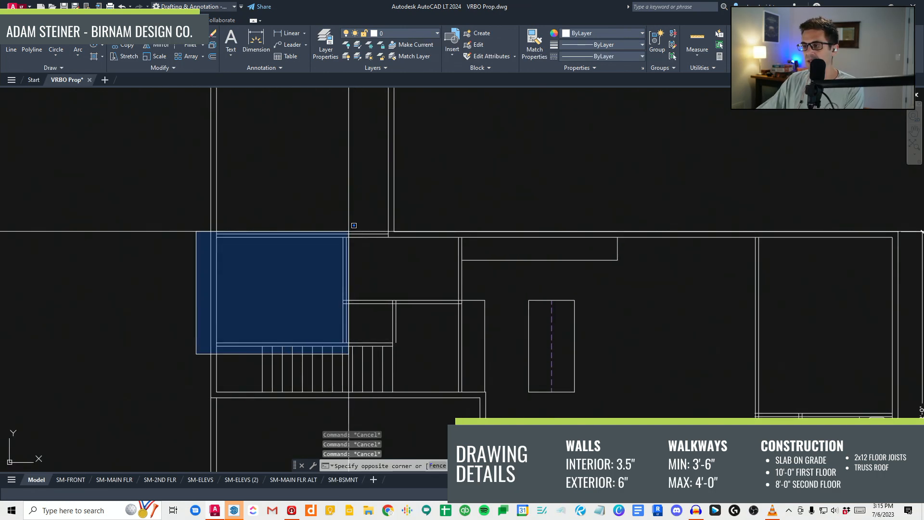
{"action": "left_click", "coordinate": [349, 232]}
{"action": "key", "text": "Escape"}
{"action": "middle_click_drag", "start_coordinate": [409, 235], "coordinate": [297, 242]}
{"action": "scroll", "coordinate": [302, 277], "scroll_direction": "down", "scroll_amount": 2}
{"action": "middle_click_drag", "start_coordinate": [306, 280], "coordinate": [305, 272]}
{"action": "scroll", "coordinate": [306, 262], "scroll_direction": "up", "scroll_amount": 2}
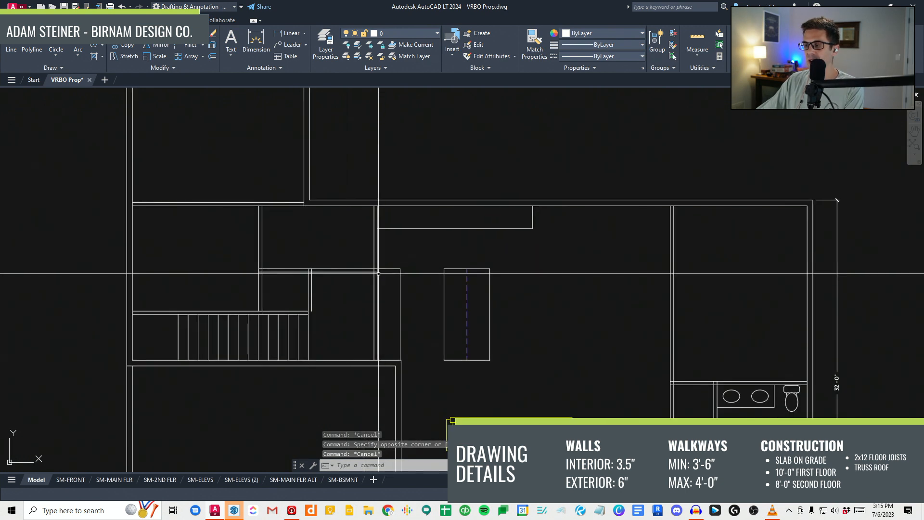
Step: Erase the partition running from the kitchen's side wall and the short wall at the end of the stair
{"action": "middle_click_drag", "start_coordinate": [379, 273], "coordinate": [377, 273]}
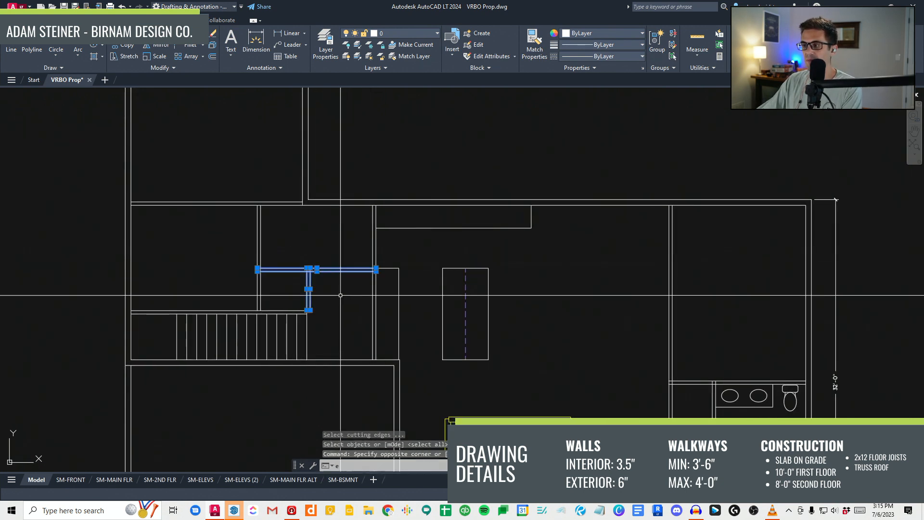
{"action": "type", "text": "e"}
{"action": "key", "text": "Return"}
{"action": "scroll", "coordinate": [356, 286], "scroll_direction": "down", "scroll_amount": 2}
{"action": "key", "text": "Escape"}
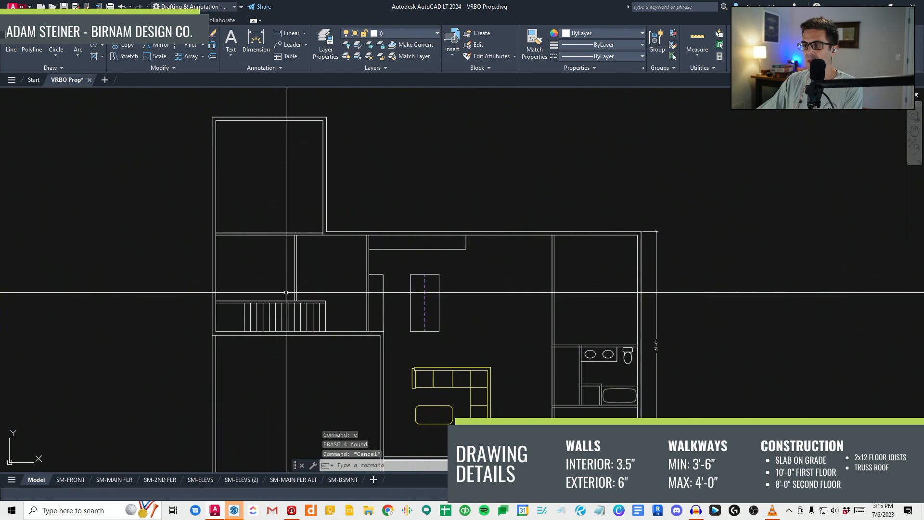
Step: Look through the library of sample room layouts for a bathroom suited to the space behind the stair
{"action": "scroll", "coordinate": [294, 289], "scroll_direction": "up", "scroll_amount": 2}
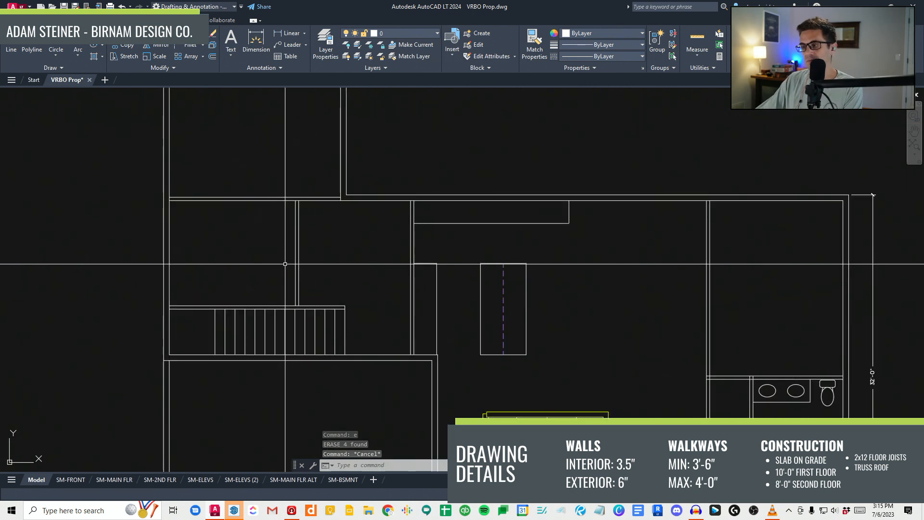
{"action": "left_click", "coordinate": [150, 289]}
{"action": "key", "text": "Escape"}
{"action": "scroll", "coordinate": [304, 203], "scroll_direction": "down", "scroll_amount": 2}
{"action": "middle_click_drag", "start_coordinate": [301, 190], "coordinate": [296, 311]}
{"action": "scroll", "coordinate": [296, 212], "scroll_direction": "down", "scroll_amount": 10}
{"action": "scroll", "coordinate": [351, 264], "scroll_direction": "down", "scroll_amount": 4}
{"action": "middle_click_drag", "start_coordinate": [351, 270], "coordinate": [357, 344]}
{"action": "scroll", "coordinate": [356, 345], "scroll_direction": "down", "scroll_amount": 3}
{"action": "middle_click_drag", "start_coordinate": [260, 305], "coordinate": [343, 349]}
{"action": "scroll", "coordinate": [193, 271], "scroll_direction": "up", "scroll_amount": 8}
{"action": "scroll", "coordinate": [452, 200], "scroll_direction": "up", "scroll_amount": 6}
{"action": "scroll", "coordinate": [357, 284], "scroll_direction": "down", "scroll_amount": 2}
{"action": "middle_click_drag", "start_coordinate": [356, 284], "coordinate": [792, 288]}
{"action": "scroll", "coordinate": [389, 263], "scroll_direction": "up", "scroll_amount": 2}
{"action": "middle_click_drag", "start_coordinate": [388, 263], "coordinate": [391, 293]}
{"action": "scroll", "coordinate": [233, 230], "scroll_direction": "up", "scroll_amount": 6}
{"action": "key", "text": "Escape"}
{"action": "key", "text": "Escape"}
{"action": "middle_click_drag", "start_coordinate": [489, 373], "coordinate": [304, 301]}
{"action": "scroll", "coordinate": [343, 323], "scroll_direction": "up", "scroll_amount": 4}
{"action": "left_click", "coordinate": [410, 339]}
{"action": "scroll", "coordinate": [144, 255], "scroll_direction": "down", "scroll_amount": 2}
{"action": "left_click", "coordinate": [250, 268]}
{"action": "key", "text": "Escape"}
{"action": "key", "text": "Escape"}
{"action": "scroll", "coordinate": [274, 244], "scroll_direction": "down", "scroll_amount": 6}
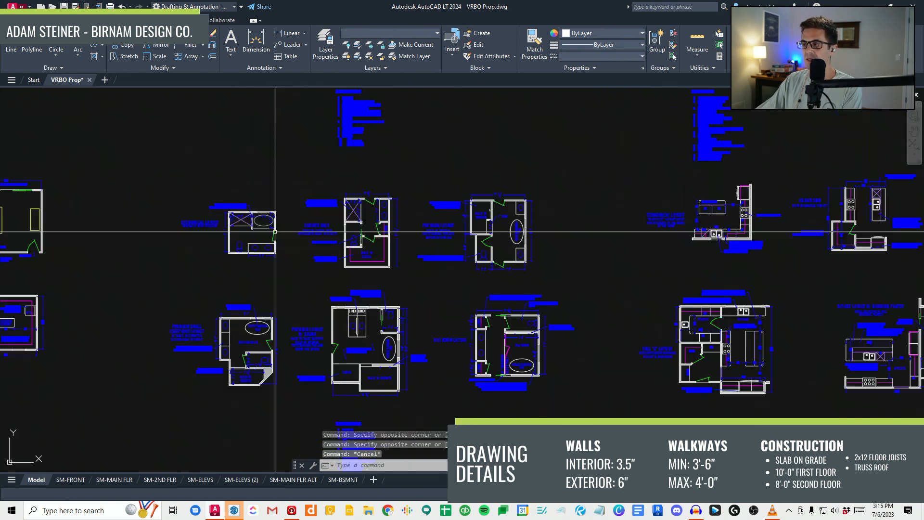
{"action": "scroll", "coordinate": [148, 233], "scroll_direction": "up", "scroll_amount": 6}
Step: Copy the bathroom part of the "Shower Only" layout to an empty spot outside the floor plan, beside the room behind the stair
{"action": "left_click", "coordinate": [200, 326]}
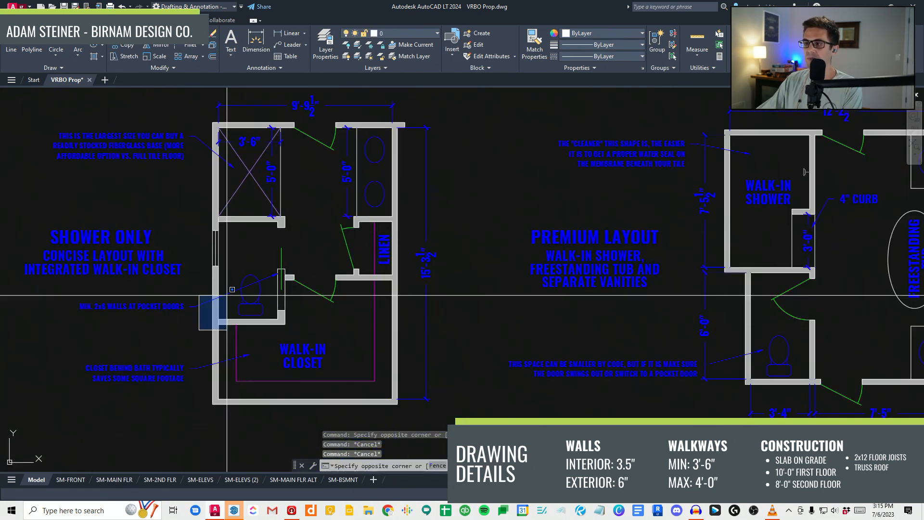
{"action": "left_click", "coordinate": [415, 114]}
{"action": "type", "text": "cv"}
{"action": "key", "text": "space"}
{"action": "left_click", "coordinate": [307, 206]}
{"action": "scroll", "coordinate": [319, 220], "scroll_direction": "down", "scroll_amount": 7}
{"action": "scroll", "coordinate": [403, 336], "scroll_direction": "up", "scroll_amount": 3}
{"action": "middle_click_drag", "start_coordinate": [402, 337], "coordinate": [337, 159]}
{"action": "scroll", "coordinate": [356, 206], "scroll_direction": "down", "scroll_amount": 3}
{"action": "scroll", "coordinate": [358, 206], "scroll_direction": "up", "scroll_amount": 6}
{"action": "scroll", "coordinate": [227, 261], "scroll_direction": "up", "scroll_amount": 1}
{"action": "middle_click_drag", "start_coordinate": [212, 302], "coordinate": [341, 227]}
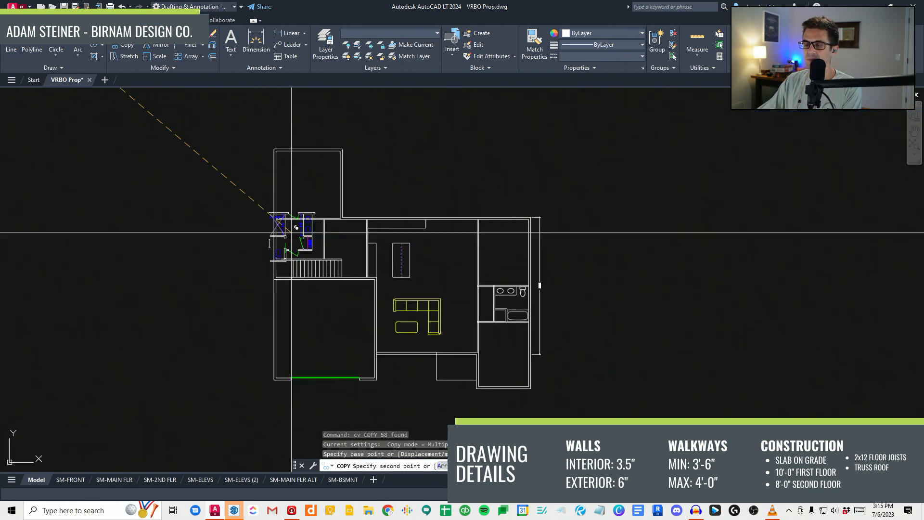
{"action": "scroll", "coordinate": [296, 245], "scroll_direction": "up", "scroll_amount": 2}
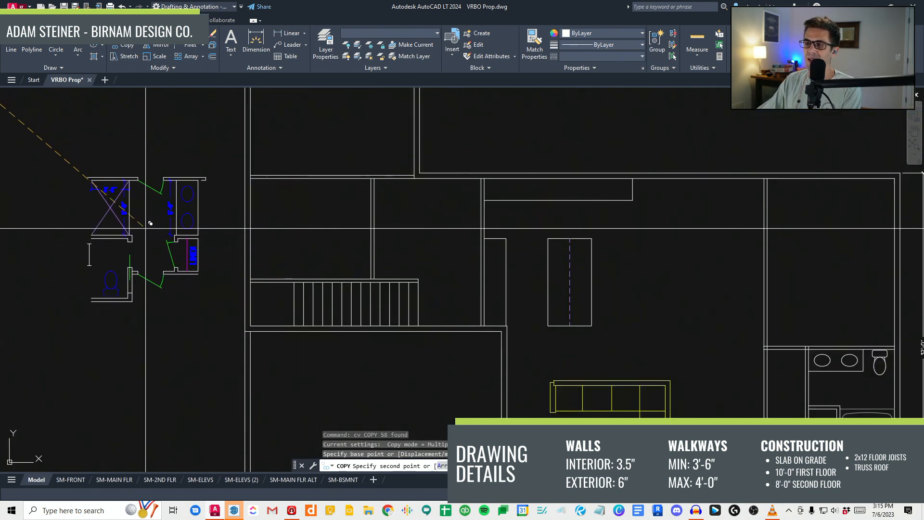
{"action": "left_click", "coordinate": [146, 228]}
{"action": "key", "text": "space"}
Step: Examine the whole floor plan together with the copied bathroom layout beside it
{"action": "middle_click_drag", "start_coordinate": [191, 251], "coordinate": [202, 260]}
{"action": "scroll", "coordinate": [202, 260], "scroll_direction": "down", "scroll_amount": 2}
{"action": "middle_click_drag", "start_coordinate": [315, 262], "coordinate": [297, 289]}
{"action": "scroll", "coordinate": [400, 309], "scroll_direction": "down", "scroll_amount": 2}
{"action": "middle_click_drag", "start_coordinate": [454, 361], "coordinate": [374, 316]}
{"action": "left_click", "coordinate": [375, 317]}
{"action": "left_click", "coordinate": [273, 203]}
{"action": "key", "text": "Escape"}
{"action": "middle_click_drag", "start_coordinate": [444, 321], "coordinate": [402, 266]}
{"action": "left_click", "coordinate": [400, 366]}
{"action": "key", "text": "Escape"}
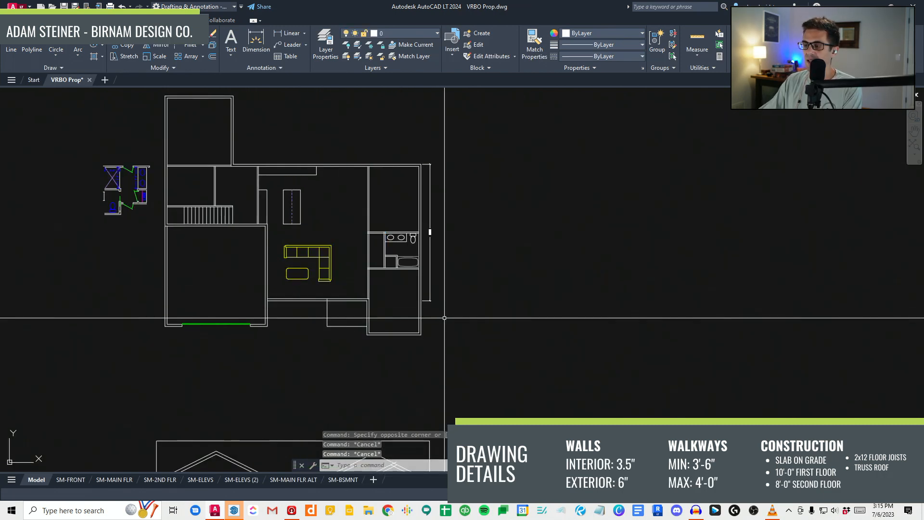
Step: Trim the overlapping wall lines where the bathroom partition meets the great room's side wall
{"action": "scroll", "coordinate": [300, 247], "scroll_direction": "up", "scroll_amount": 8}
{"action": "type", "text": "tr"}
{"action": "key", "text": "space"}
{"action": "left_click", "coordinate": [299, 289]}
{"action": "key", "text": "space"}
{"action": "left_click", "coordinate": [304, 279]}
{"action": "left_click", "coordinate": [287, 276]}
{"action": "key", "text": "space"}
{"action": "middle_click_drag", "start_coordinate": [440, 314], "coordinate": [358, 314]}
{"action": "scroll", "coordinate": [310, 282], "scroll_direction": "down", "scroll_amount": 6}
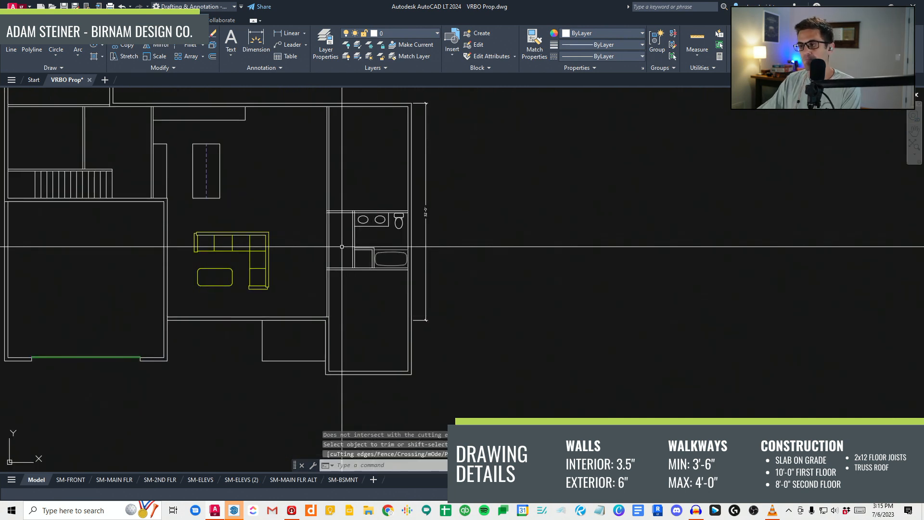
{"action": "middle_click_drag", "start_coordinate": [357, 254], "coordinate": [365, 282]}
{"action": "key", "text": "Escape"}
{"action": "key", "text": "Escape"}
{"action": "type", "text": "o"}
{"action": "key", "text": "space"}
{"action": "key", "text": "space"}
{"action": "left_click", "coordinate": [357, 286]}
{"action": "key", "text": "Escape"}
{"action": "middle_click_drag", "start_coordinate": [263, 286], "coordinate": [320, 300]}
{"action": "scroll", "coordinate": [322, 314], "scroll_direction": "down", "scroll_amount": 3}
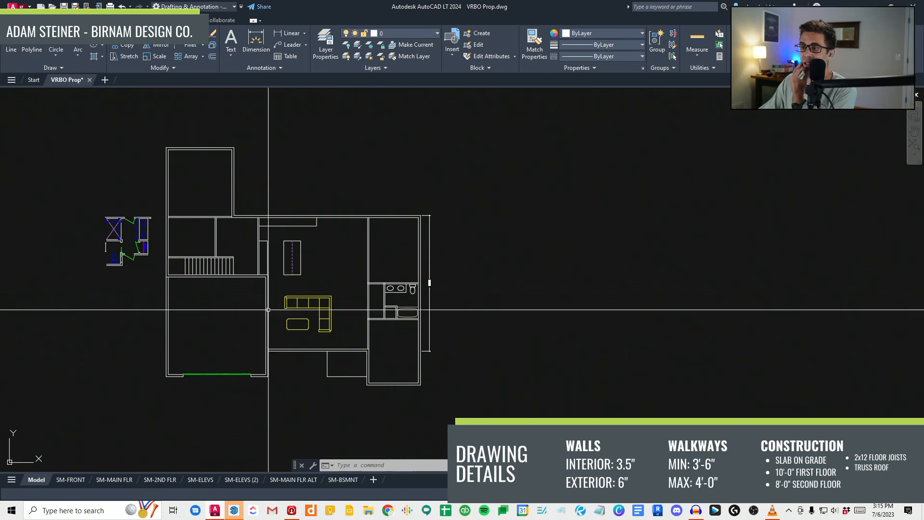
{"action": "left_click", "coordinate": [281, 346]}
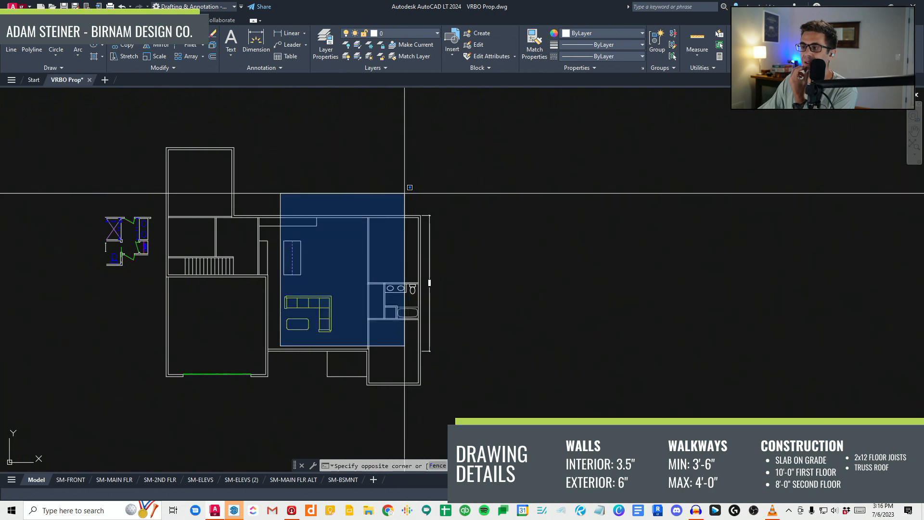
{"action": "key", "text": "Escape"}
{"action": "left_click", "coordinate": [335, 360]}
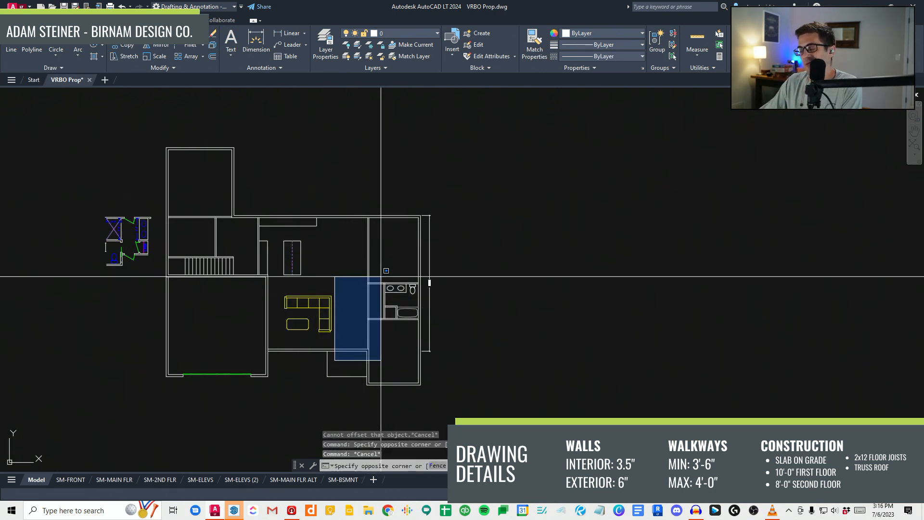
{"action": "key", "text": "Escape"}
Step: Copy the great room's front wall lines 24 inches toward the interior
{"action": "middle_click_drag", "start_coordinate": [375, 283], "coordinate": [381, 273]}
{"action": "scroll", "coordinate": [351, 340], "scroll_direction": "up", "scroll_amount": 2}
{"action": "left_click", "coordinate": [365, 351]}
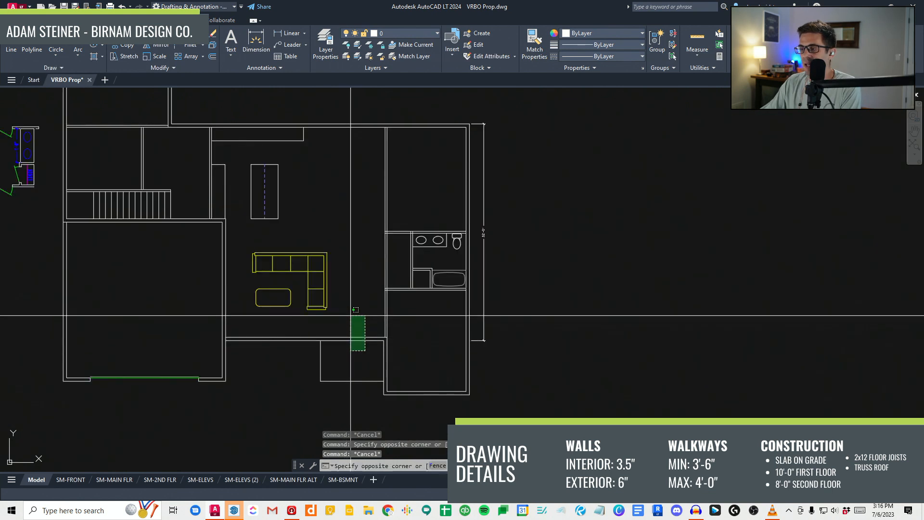
{"action": "left_click", "coordinate": [354, 323]}
{"action": "type", "text": "cv"}
{"action": "key", "text": "space"}
{"action": "left_click", "coordinate": [364, 311]}
{"action": "type", "text": "24"}
{"action": "key", "text": "Return"}
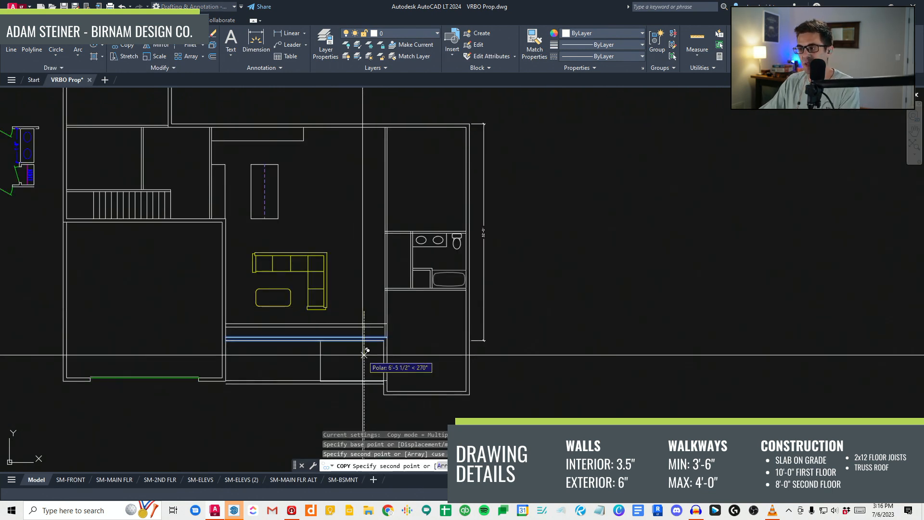
{"action": "key", "text": "Escape"}
{"action": "key", "text": "Escape"}
{"action": "key", "text": "Escape"}
Step: Mirror the bedroom's porch-side wall about the midpoint of the porch's front edge to form the porch's opposite wall
{"action": "scroll", "coordinate": [363, 347], "scroll_direction": "up", "scroll_amount": 2}
{"action": "middle_click_drag", "start_coordinate": [365, 339], "coordinate": [375, 331]}
{"action": "left_click", "coordinate": [427, 347]}
{"action": "left_click", "coordinate": [362, 336]}
{"action": "type", "text": "rr"}
{"action": "key", "text": "space"}
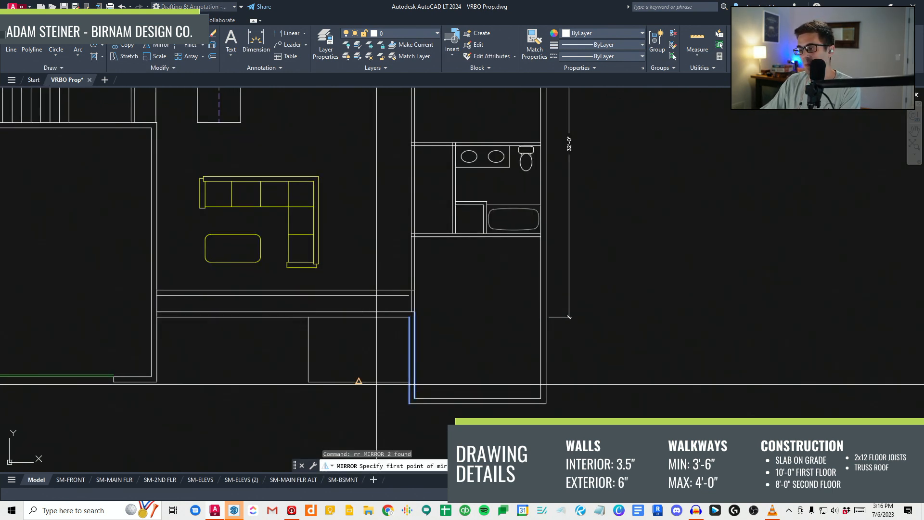
{"action": "left_click", "coordinate": [360, 382]}
{"action": "key", "text": "space"}
{"action": "key", "text": "Escape"}
Step: Move the mirrored wall toward the interior so its outer end lines up with the porch's front edge
{"action": "left_click", "coordinate": [336, 402]}
{"action": "left_click", "coordinate": [269, 384]}
{"action": "type", "text": "cv"}
{"action": "left_click", "coordinate": [266, 401]}
{"action": "key", "text": "Escape"}
{"action": "key", "text": "Escape"}
{"action": "left_click", "coordinate": [327, 398]}
{"action": "key", "text": "Escape"}
Step: Trim the copied front wall beyond the mirrored wall and the part of the mirrored wall projecting in front of the original wall
{"action": "middle_click_drag", "start_coordinate": [311, 347], "coordinate": [311, 364]}
{"action": "type", "text": "t"}
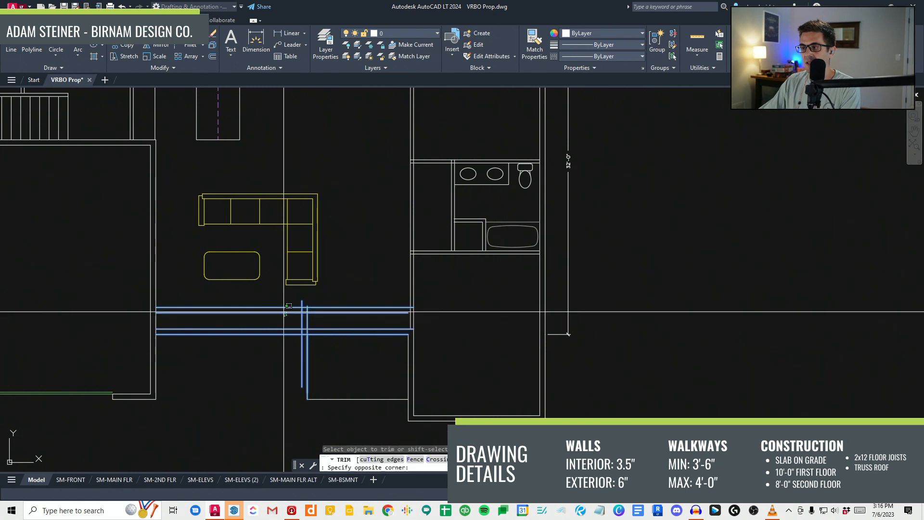
{"action": "scroll", "coordinate": [323, 314], "scroll_direction": "up", "scroll_amount": 2}
{"action": "type", "text": "tr"}
{"action": "left_click", "coordinate": [341, 374]}
{"action": "left_click", "coordinate": [233, 276]}
{"action": "key", "text": "space"}
{"action": "left_click", "coordinate": [401, 292]}
{"action": "left_click", "coordinate": [385, 323]}
{"action": "key", "text": "space"}
{"action": "scroll", "coordinate": [366, 370], "scroll_direction": "down", "scroll_amount": 2}
{"action": "key", "text": "Escape"}
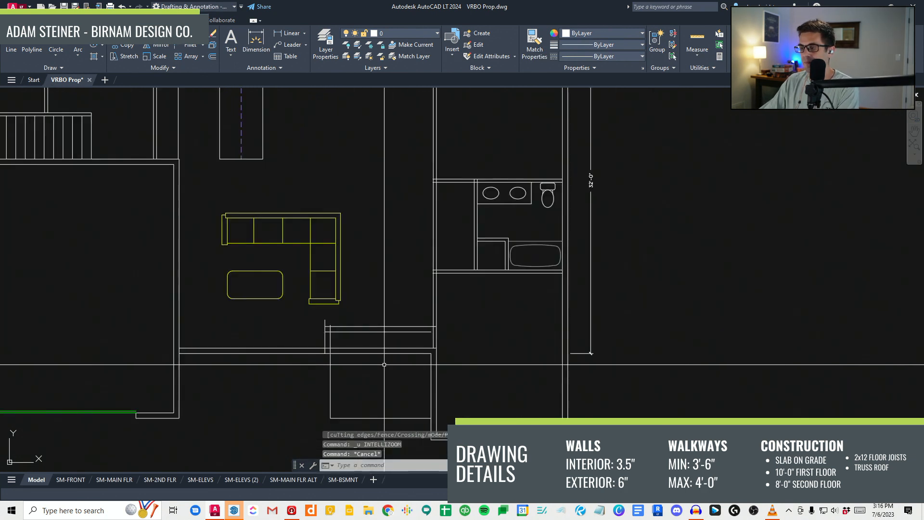
Step: Trim away the original front wall across the recessed entry, between the mirrored wall and the bedroom wall
{"action": "left_click", "coordinate": [275, 299]}
{"action": "key", "text": "space"}
{"action": "scroll", "coordinate": [375, 358], "scroll_direction": "down", "scroll_amount": 2}
{"action": "mouse_move", "coordinate": [501, 368]}
{"action": "middle_mouse_down"}
{"action": "mouse_move", "coordinate": [501, 329]}
{"action": "mouse_move", "coordinate": [482, 320]}
{"action": "middle_mouse_up"}
{"action": "key", "text": "Escape"}
{"action": "key", "text": "Escape"}
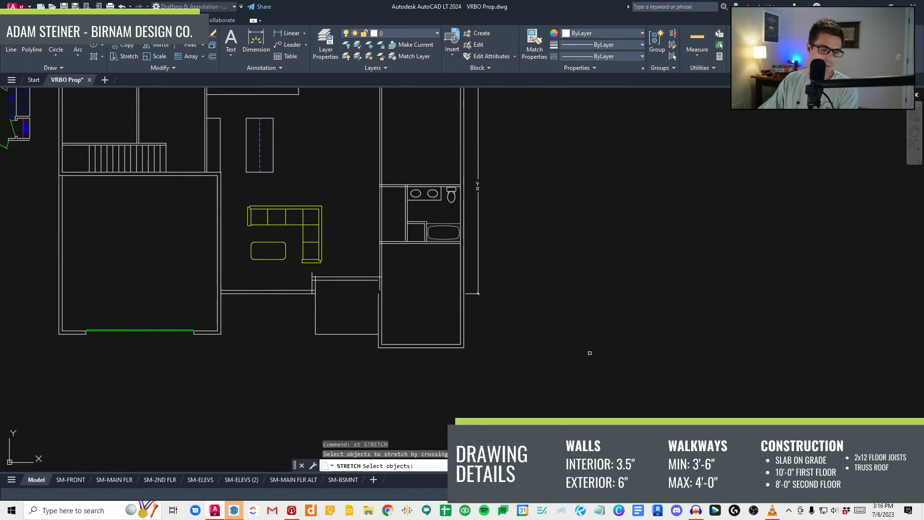
Step: Stretch the porch's mirrored side wall 2' toward the bedroom to narrow the recessed entry
{"action": "scroll", "coordinate": [413, 309], "scroll_direction": "up", "scroll_amount": 2}
{"action": "left_click", "coordinate": [361, 291]}
{"action": "key", "text": "Escape"}
{"action": "key", "text": "Escape"}
{"action": "scroll", "coordinate": [387, 332], "scroll_direction": "down", "scroll_amount": 4}
{"action": "scroll", "coordinate": [387, 332], "scroll_direction": "up", "scroll_amount": 2}
{"action": "type", "text": "s"}
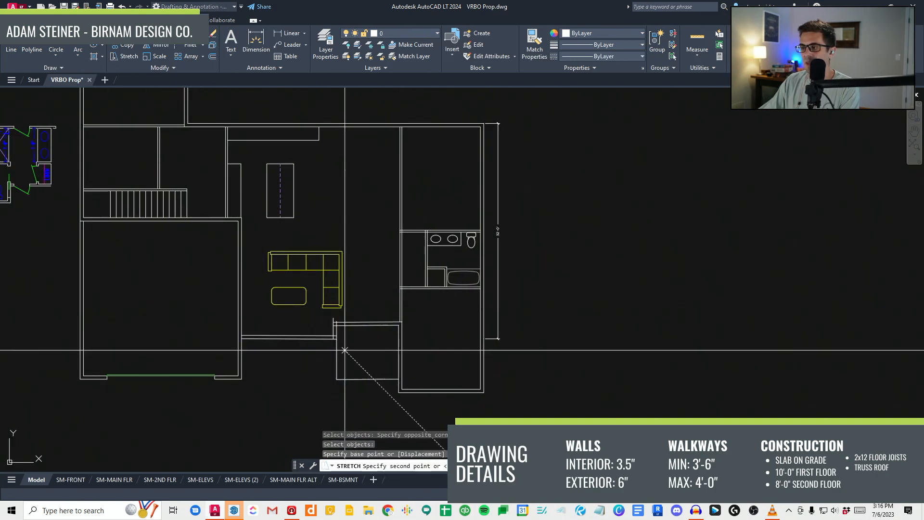
{"action": "type", "text": "2'"}
{"action": "key", "text": "Return"}
{"action": "key", "text": "Escape"}
{"action": "key", "text": "Escape"}
Step: Move the sectional sofa and coffee table slightly toward the kitchen island, away from the front wall
{"action": "left_click", "coordinate": [373, 304]}
{"action": "left_click", "coordinate": [336, 263]}
{"action": "type", "text": "v"}
{"action": "key", "text": "Return"}
{"action": "left_click", "coordinate": [322, 225]}
{"action": "left_click", "coordinate": [323, 215]}
{"action": "key", "text": "Escape"}
{"action": "key", "text": "Escape"}
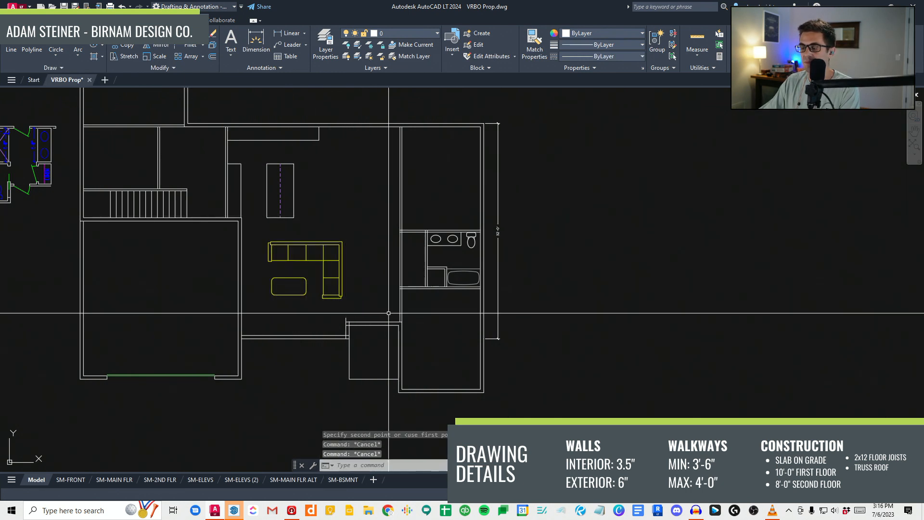
Step: Mirror the sofa and coffee table across a diagonal so the table turns 90°, and reposition the group in front of the island
{"action": "middle_click_drag", "start_coordinate": [410, 312], "coordinate": [366, 336]}
{"action": "middle_click_drag", "start_coordinate": [362, 293], "coordinate": [374, 314]}
{"action": "middle_click_drag", "start_coordinate": [317, 343], "coordinate": [321, 330]}
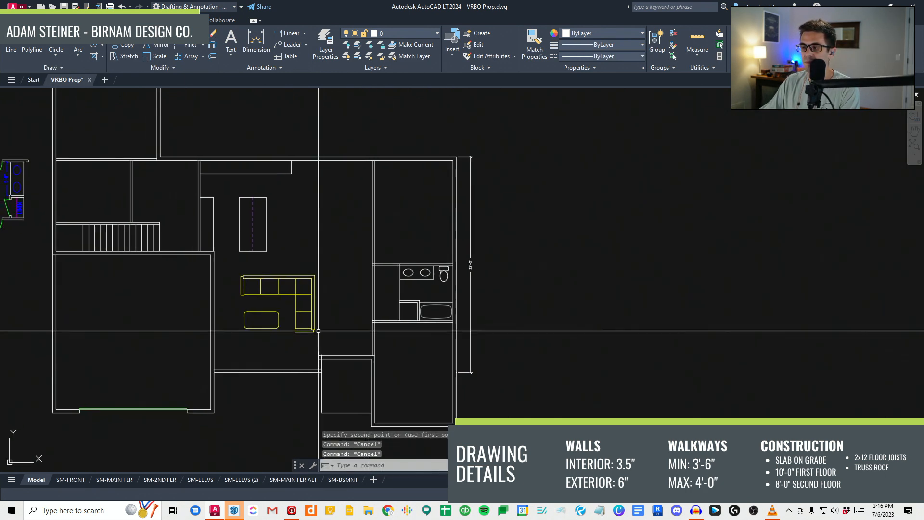
{"action": "type", "text": "v"}
{"action": "key", "text": "Return"}
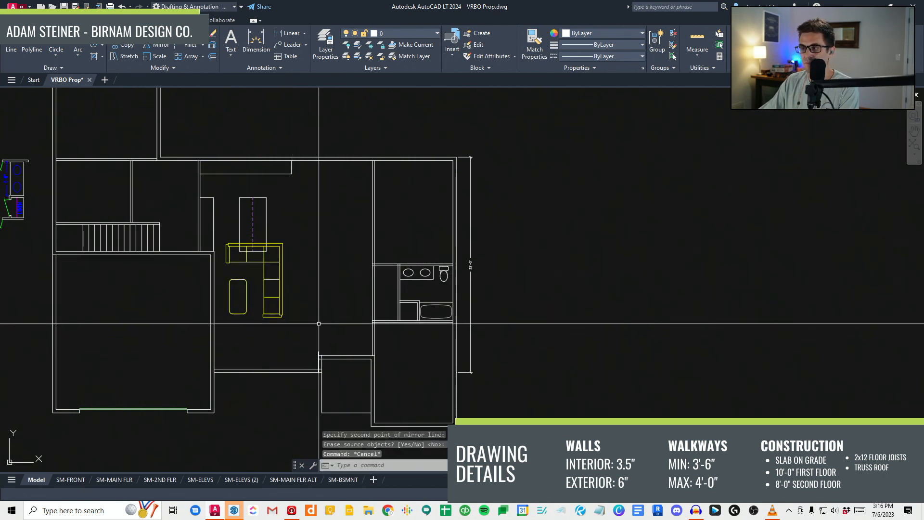
{"action": "left_click", "coordinate": [292, 264]}
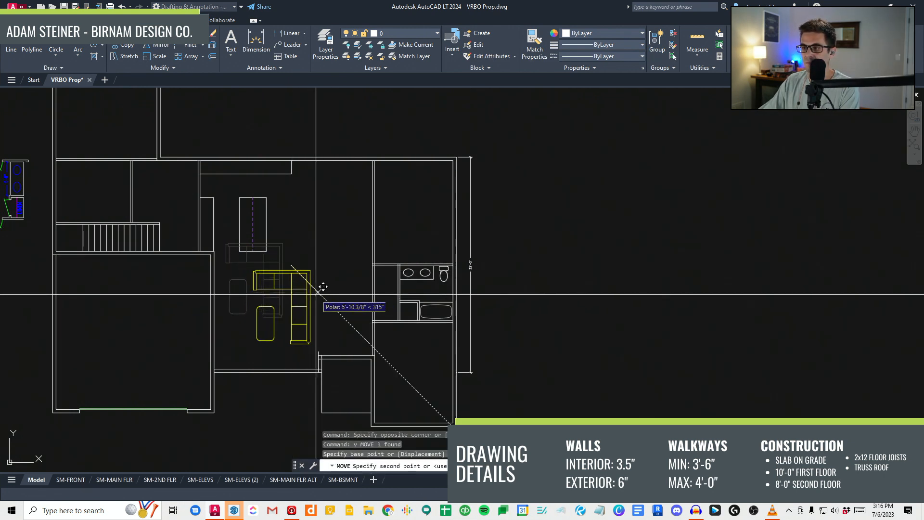
{"action": "key", "text": "Escape"}
{"action": "scroll", "coordinate": [311, 327], "scroll_direction": "down", "scroll_amount": 2}
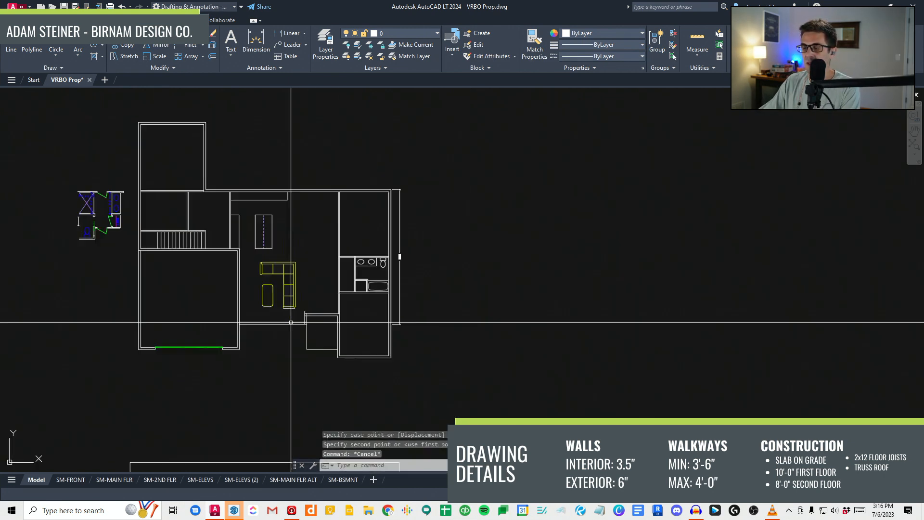
Step: Try to stretch the living room's front wall outward beyond its current line
{"action": "scroll", "coordinate": [311, 328], "scroll_direction": "up", "scroll_amount": 4}
{"action": "type", "text": "s"}
{"action": "key", "text": "space"}
{"action": "left_click", "coordinate": [316, 337]}
{"action": "left_click", "coordinate": [118, 304]}
{"action": "key", "text": "space"}
{"action": "left_click", "coordinate": [188, 343]}
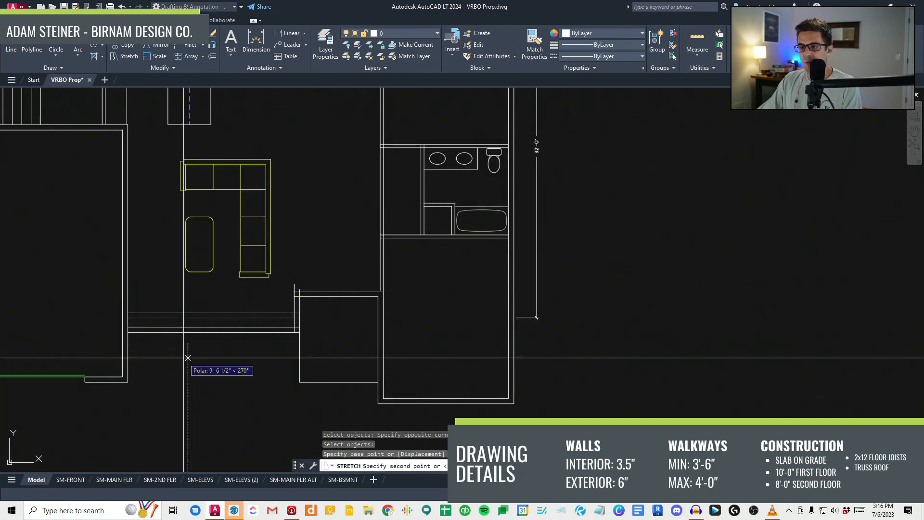
{"action": "key", "text": "Escape"}
{"action": "key", "text": "Escape"}
{"action": "key", "text": "Escape"}
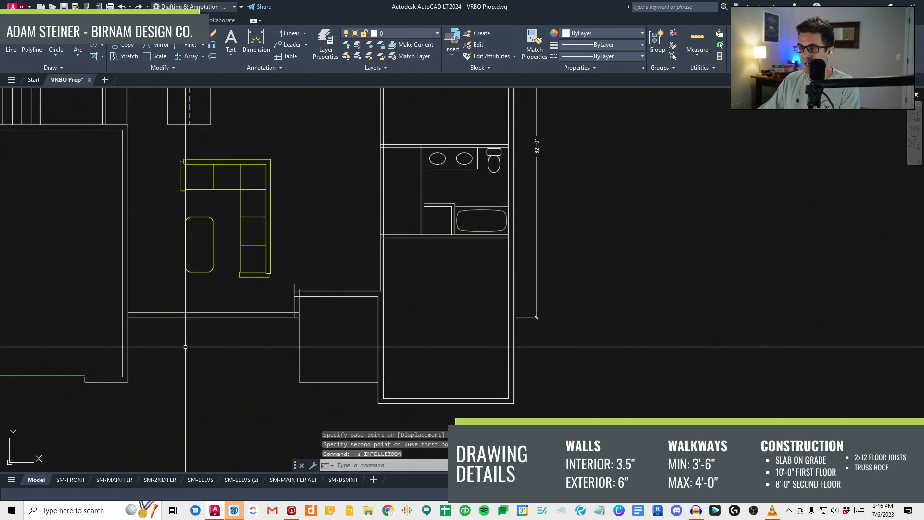
Step: Stretch the living room's front wall between the garage and the porch slightly outward toward the street
{"action": "key", "text": "Return"}
{"action": "left_click", "coordinate": [202, 336]}
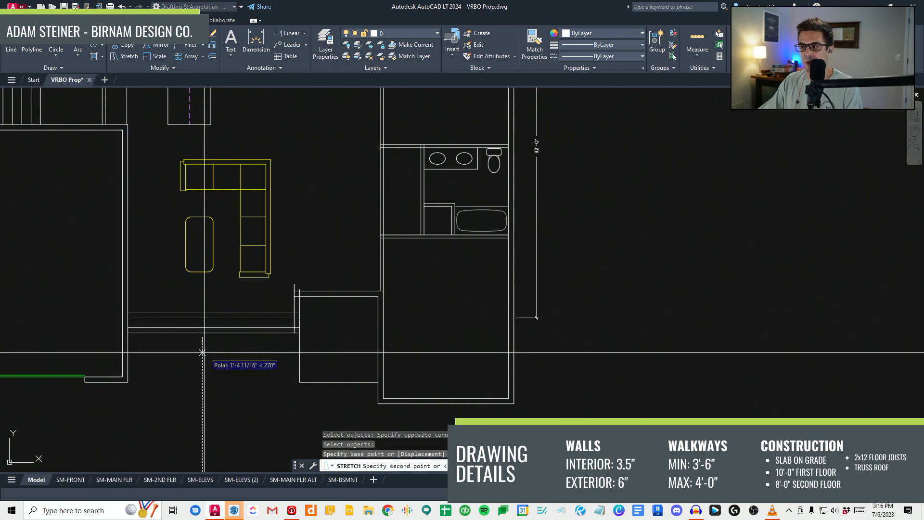
{"action": "key", "text": "Escape"}
{"action": "scroll", "coordinate": [540, 352], "scroll_direction": "down", "scroll_amount": 2}
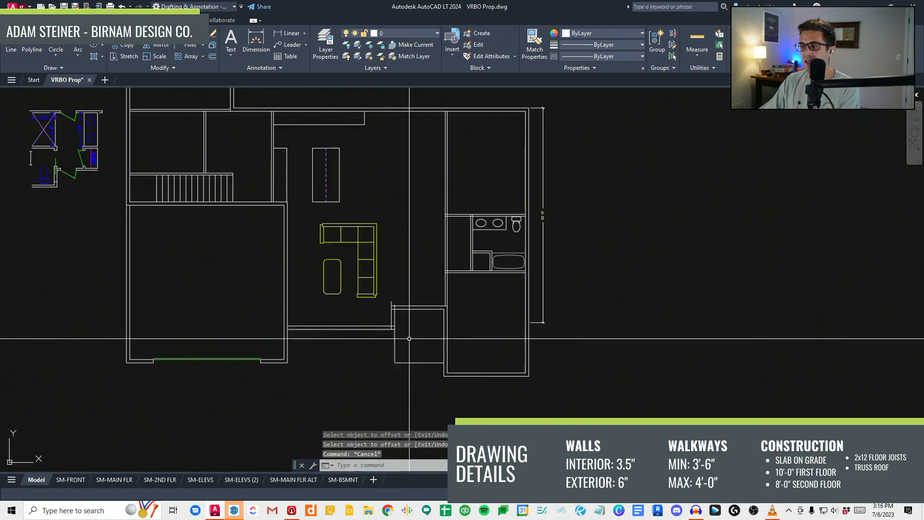
Step: Measure the exterior width of the rear room that projects behind the stair area
{"action": "middle_click_drag", "start_coordinate": [367, 274], "coordinate": [374, 324]}
{"action": "scroll", "coordinate": [374, 324], "scroll_direction": "down", "scroll_amount": 2}
{"action": "scroll", "coordinate": [302, 259], "scroll_direction": "up", "scroll_amount": 4}
{"action": "key", "text": "Escape"}
{"action": "scroll", "coordinate": [276, 224], "scroll_direction": "down", "scroll_amount": 2}
{"action": "middle_click_drag", "start_coordinate": [275, 224], "coordinate": [334, 301]}
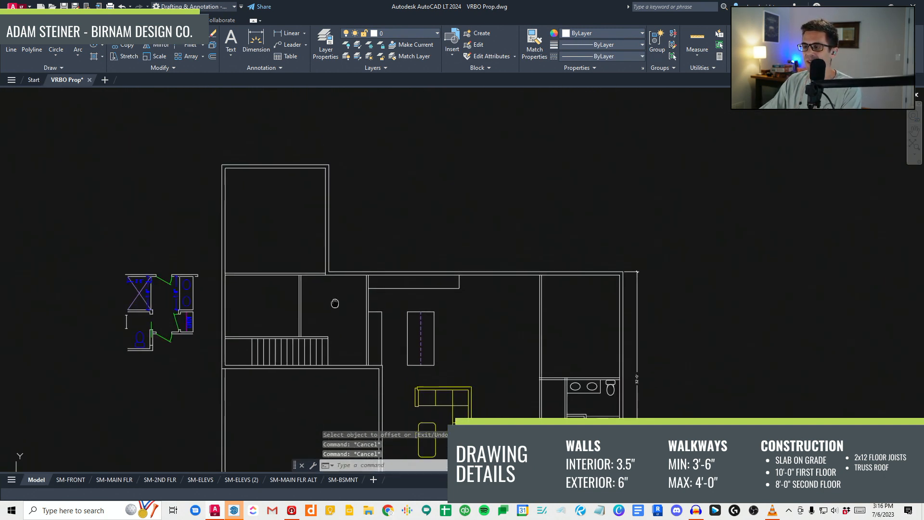
{"action": "scroll", "coordinate": [328, 306], "scroll_direction": "down", "scroll_amount": 2}
{"action": "scroll", "coordinate": [308, 277], "scroll_direction": "up", "scroll_amount": 4}
{"action": "middle_click_drag", "start_coordinate": [308, 278], "coordinate": [323, 287]}
{"action": "key", "text": "Escape"}
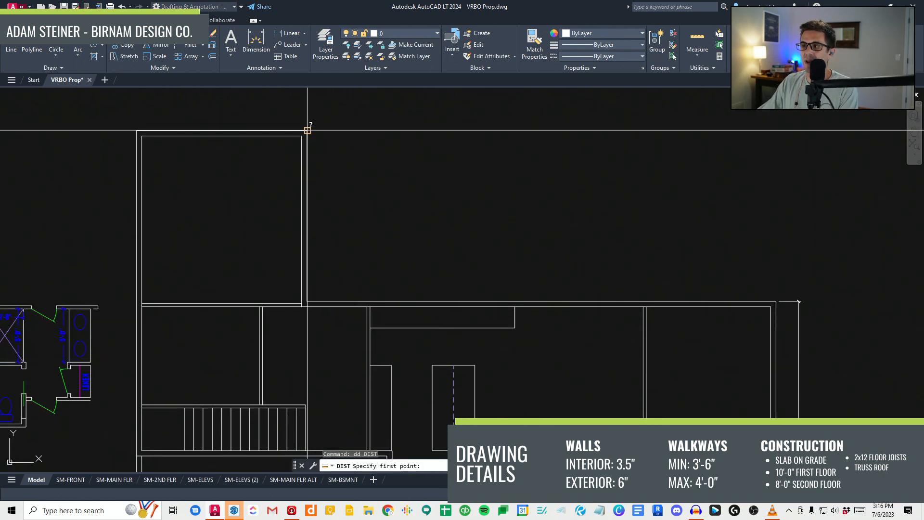
{"action": "left_click", "coordinate": [136, 130]}
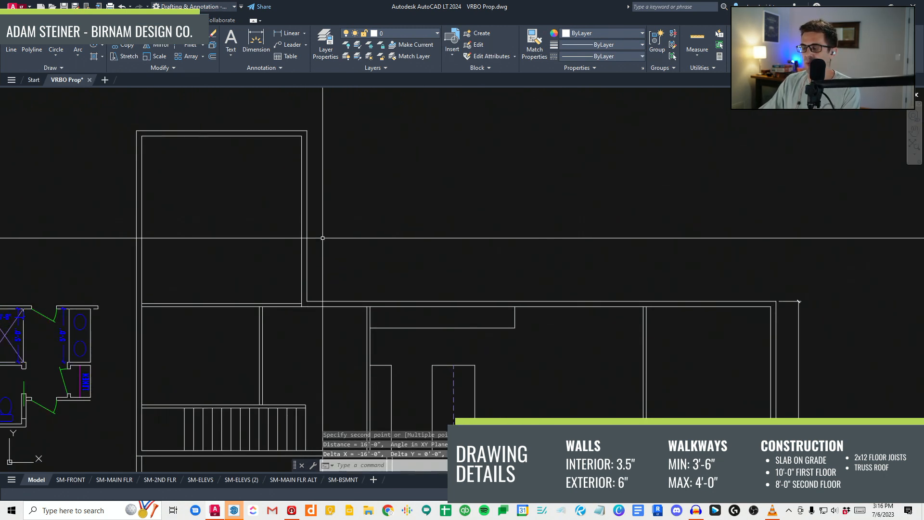
Step: Measure diagonally across the rear room's opposite corners and recheck its overall exterior width
{"action": "middle_click_drag", "start_coordinate": [324, 224], "coordinate": [324, 237]}
{"action": "key", "text": "Return"}
{"action": "left_click", "coordinate": [140, 318]}
{"action": "left_click", "coordinate": [306, 147]}
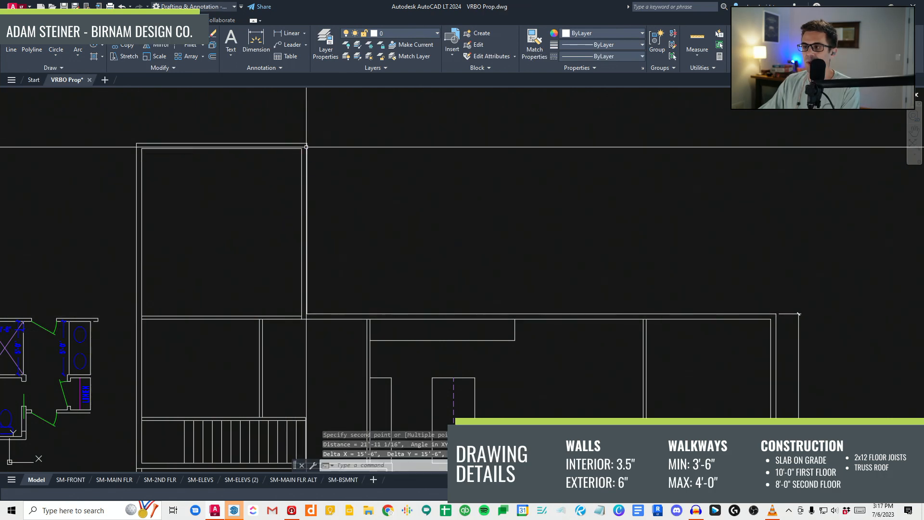
{"action": "key", "text": "Return"}
{"action": "left_click", "coordinate": [306, 143]}
{"action": "left_click", "coordinate": [142, 316]}
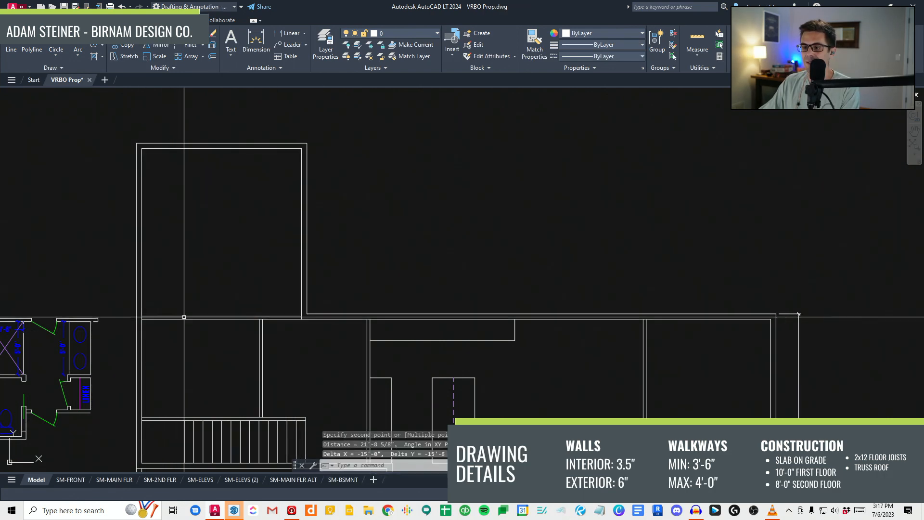
{"action": "mouse_move", "coordinate": [315, 284]}
{"action": "middle_mouse_down"}
{"action": "mouse_move", "coordinate": [315, 338]}
{"action": "mouse_move", "coordinate": [265, 306]}
{"action": "middle_mouse_up"}
{"action": "left_click", "coordinate": [307, 197]}
{"action": "left_click", "coordinate": [137, 196]}
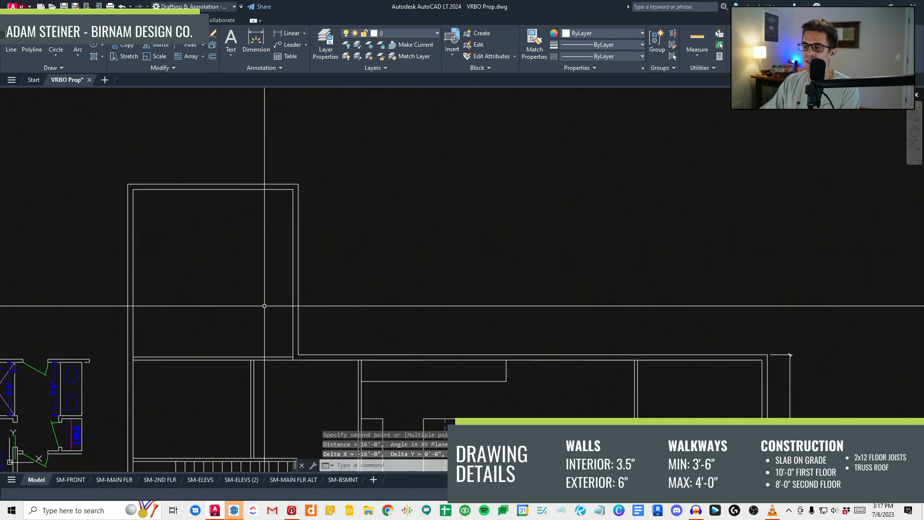
Step: Stretch the rear room's side wall next to the main rear wall outward to widen the room
{"action": "left_click", "coordinate": [311, 386]}
{"action": "left_click", "coordinate": [283, 163]}
{"action": "key", "text": "Return"}
{"action": "left_click", "coordinate": [293, 154]}
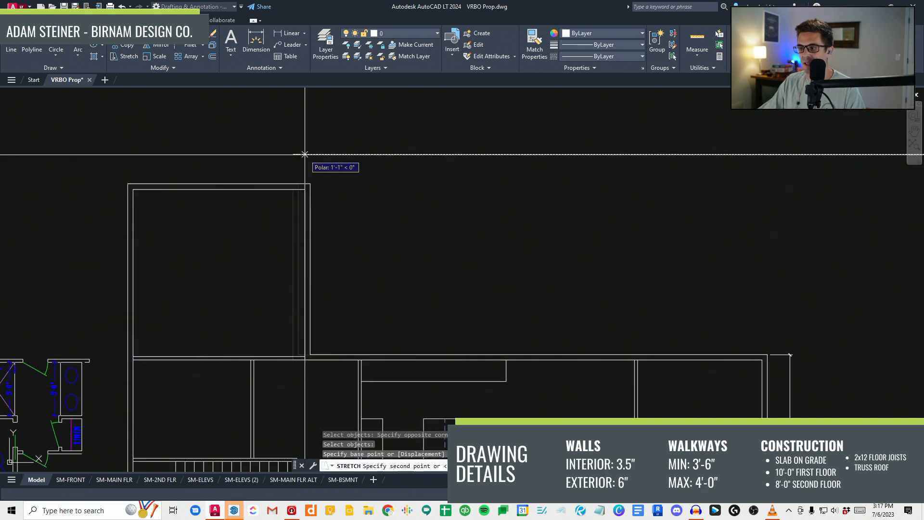
{"action": "key", "text": "Escape"}
{"action": "scroll", "coordinate": [347, 292], "scroll_direction": "down", "scroll_amount": 3}
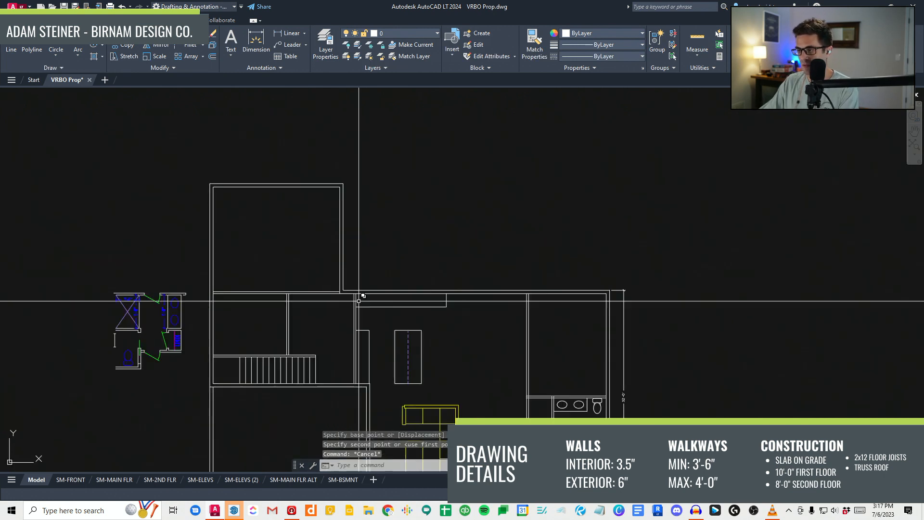
Step: Stretch the rear room's side wall further until it lines up with the kitchen's side wall
{"action": "scroll", "coordinate": [348, 292], "scroll_direction": "up", "scroll_amount": 2}
{"action": "type", "text": "s"}
{"action": "key", "text": "Return"}
{"action": "left_click", "coordinate": [351, 321]}
{"action": "left_click", "coordinate": [333, 115]}
{"action": "key", "text": "Return"}
{"action": "left_click", "coordinate": [354, 113]}
{"action": "key", "text": "Escape"}
{"action": "scroll", "coordinate": [322, 317], "scroll_direction": "down", "scroll_amount": 3}
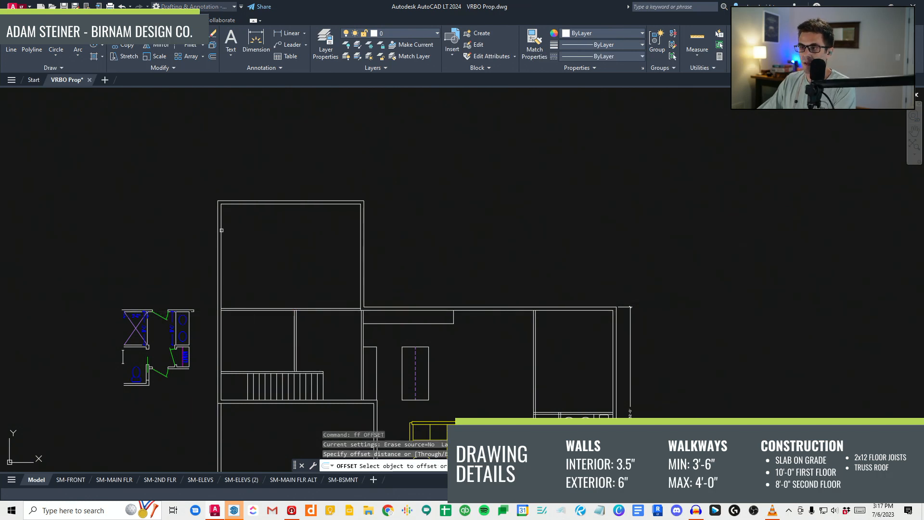
Step: Offset the rear room's outer exterior wall inward to form a partition that separates a narrow strip from the room
{"action": "key", "text": "Escape"}
{"action": "scroll", "coordinate": [244, 311], "scroll_direction": "up", "scroll_amount": 2}
{"action": "key", "text": "Escape"}
{"action": "key", "text": "Escape"}
{"action": "scroll", "coordinate": [289, 337], "scroll_direction": "down", "scroll_amount": 3}
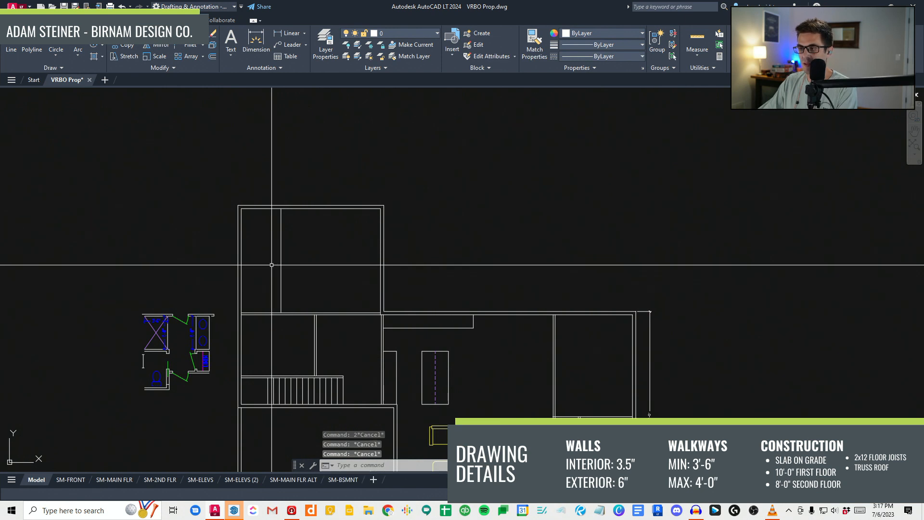
{"action": "key", "text": "Escape"}
Step: Measure the remaining rear room diagonally from the new partition's base to the opposite inside corner
{"action": "type", "text": "dd"}
{"action": "key", "text": "Return"}
{"action": "scroll", "coordinate": [298, 313], "scroll_direction": "up", "scroll_amount": 2}
{"action": "left_click", "coordinate": [283, 312]}
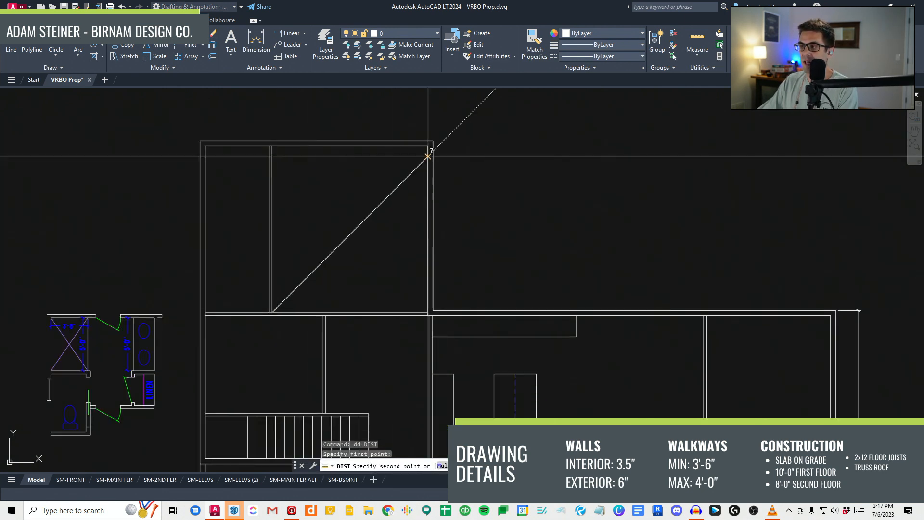
{"action": "left_click", "coordinate": [428, 146]}
{"action": "key", "text": "Escape"}
{"action": "key", "text": "Escape"}
{"action": "scroll", "coordinate": [406, 240], "scroll_direction": "down", "scroll_amount": 3}
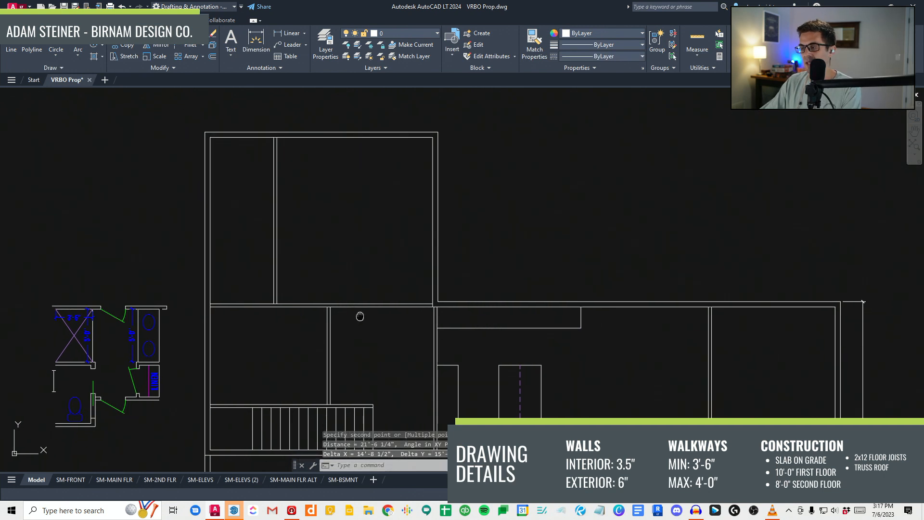
{"action": "scroll", "coordinate": [193, 298], "scroll_direction": "up", "scroll_amount": 2}
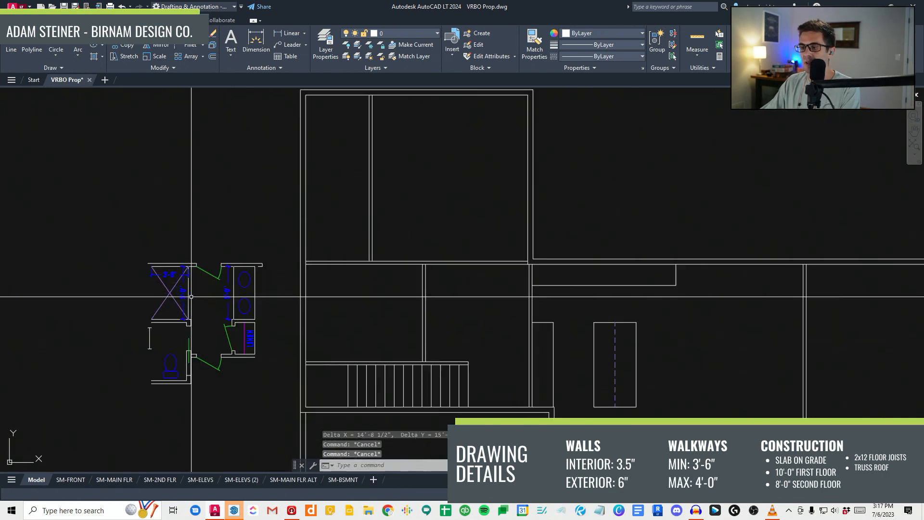
{"action": "left_click", "coordinate": [202, 306]}
{"action": "left_click", "coordinate": [141, 282]}
{"action": "key", "text": "Escape"}
{"action": "key", "text": "Escape"}
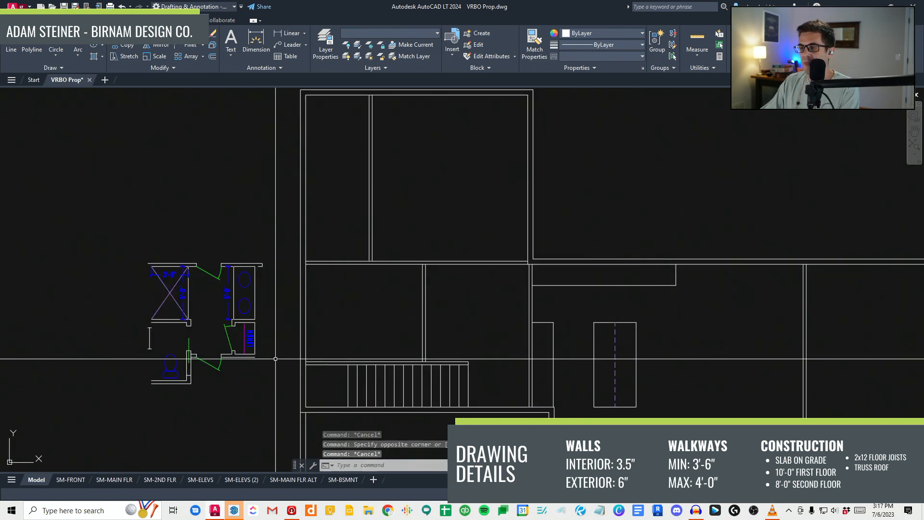
Step: Move the double-sink vanity from the reference bathroom layout to the partition wall of the room behind the stair
{"action": "scroll", "coordinate": [234, 307], "scroll_direction": "up", "scroll_amount": 2}
{"action": "left_click", "coordinate": [270, 326]}
{"action": "left_click", "coordinate": [238, 265]}
{"action": "type", "text": "v"}
{"action": "key", "text": "Return"}
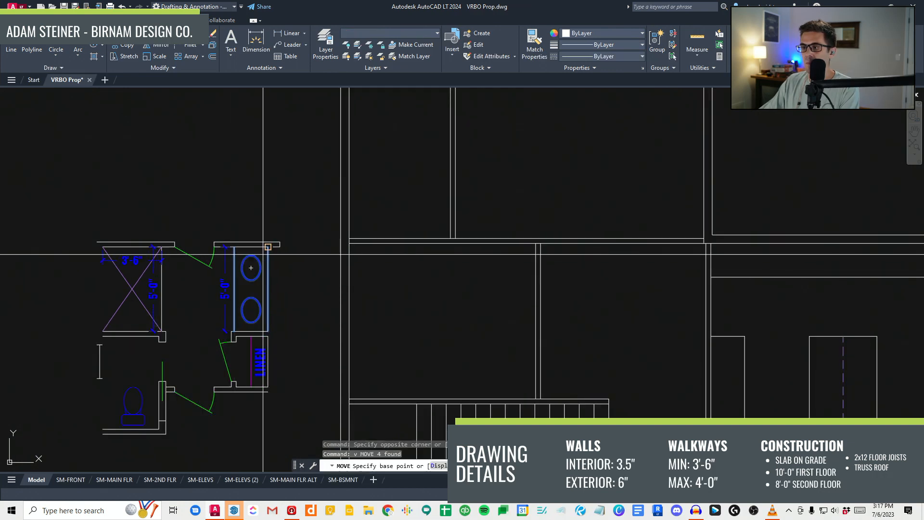
{"action": "left_click", "coordinate": [268, 262]}
{"action": "left_click", "coordinate": [541, 258]}
{"action": "key", "text": "Escape"}
{"action": "key", "text": "Escape"}
Step: Move the vanity along the partition until it sits in the corner against the stair wall
{"action": "left_click", "coordinate": [475, 365]}
{"action": "left_click", "coordinate": [544, 237]}
{"action": "type", "text": "v"}
{"action": "key", "text": "Return"}
{"action": "left_click", "coordinate": [536, 332]}
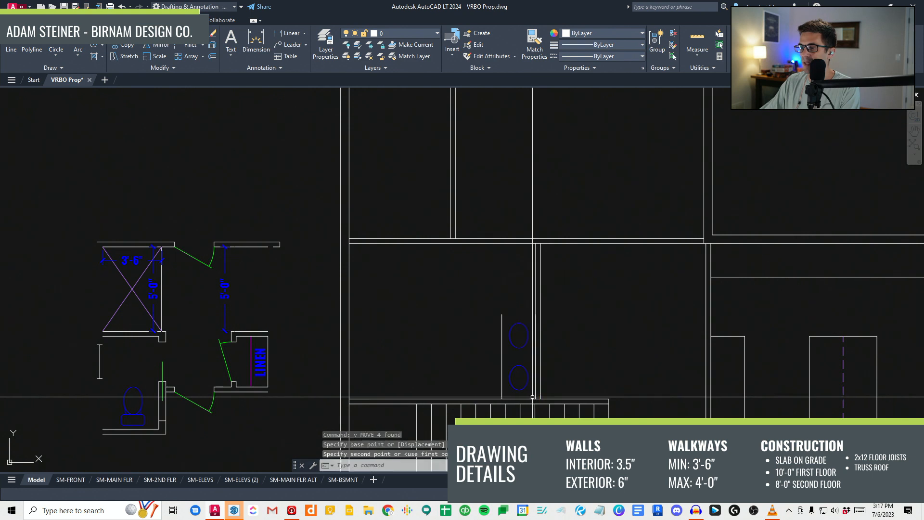
{"action": "key", "text": "Escape"}
{"action": "key", "text": "Escape"}
Step: Move the shower and its 5'-0" dimension from the reference layout into the room behind the stair
{"action": "middle_click_drag", "start_coordinate": [145, 384], "coordinate": [200, 341]}
{"action": "left_click", "coordinate": [233, 261]}
{"action": "left_click", "coordinate": [173, 229]}
{"action": "type", "text": "v"}
{"action": "key", "text": "Return"}
{"action": "left_click", "coordinate": [208, 245]}
{"action": "middle_click_drag", "start_coordinate": [461, 333], "coordinate": [416, 325]}
{"action": "left_click", "coordinate": [423, 294]}
{"action": "key", "text": "Escape"}
{"action": "key", "text": "Escape"}
Step: Move the shower into the corner between the exterior wall and the stair wall
{"action": "left_click", "coordinate": [451, 327]}
{"action": "left_click", "coordinate": [384, 271]}
{"action": "type", "text": "v"}
{"action": "key", "text": "Return"}
{"action": "left_click", "coordinate": [372, 336]}
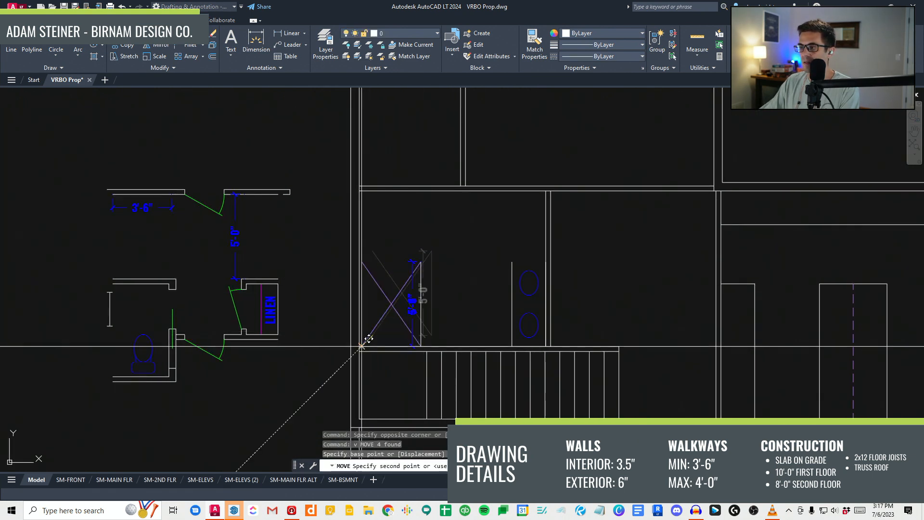
{"action": "left_click", "coordinate": [359, 346]}
{"action": "key", "text": "Escape"}
{"action": "key", "text": "Escape"}
{"action": "scroll", "coordinate": [434, 289], "scroll_direction": "up", "scroll_amount": 1}
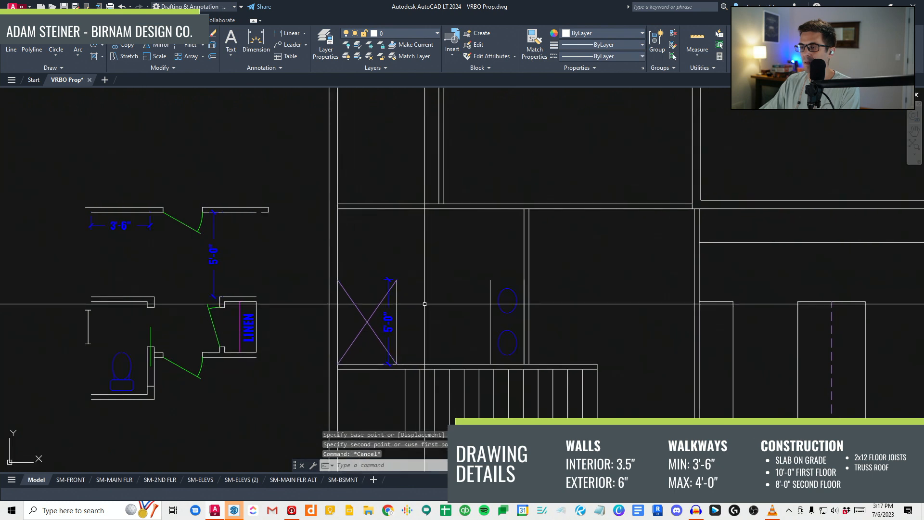
Step: Erase the 5'-0" dimension beside the relocated shower
{"action": "scroll", "coordinate": [433, 289], "scroll_direction": "up", "scroll_amount": 1}
{"action": "left_click", "coordinate": [384, 326]}
{"action": "type", "text": "e"}
{"action": "key", "text": "Return"}
{"action": "key", "text": "Escape"}
Step: Move the toilet compartment with its walls and pocket door clear of the rest of the reference bathroom layout
{"action": "scroll", "coordinate": [337, 332], "scroll_direction": "down", "scroll_amount": 2}
{"action": "middle_click_drag", "start_coordinate": [203, 348], "coordinate": [297, 334]}
{"action": "left_click", "coordinate": [119, 420]}
{"action": "left_click", "coordinate": [244, 263]}
{"action": "type", "text": "v"}
{"action": "key", "text": "Return"}
{"action": "left_click", "coordinate": [200, 340]}
{"action": "left_click", "coordinate": [247, 178]}
Step: Mirror the toilet compartment about a horizontal line, erasing the original, so the toilet faces the opposite way
{"action": "left_click", "coordinate": [159, 290]}
{"action": "left_click", "coordinate": [302, 162]}
{"action": "type", "text": "r"}
{"action": "key", "text": "Return"}
{"action": "left_click", "coordinate": [223, 216]}
{"action": "left_click", "coordinate": [257, 217]}
{"action": "type", "text": "y"}
{"action": "key", "text": "Return"}
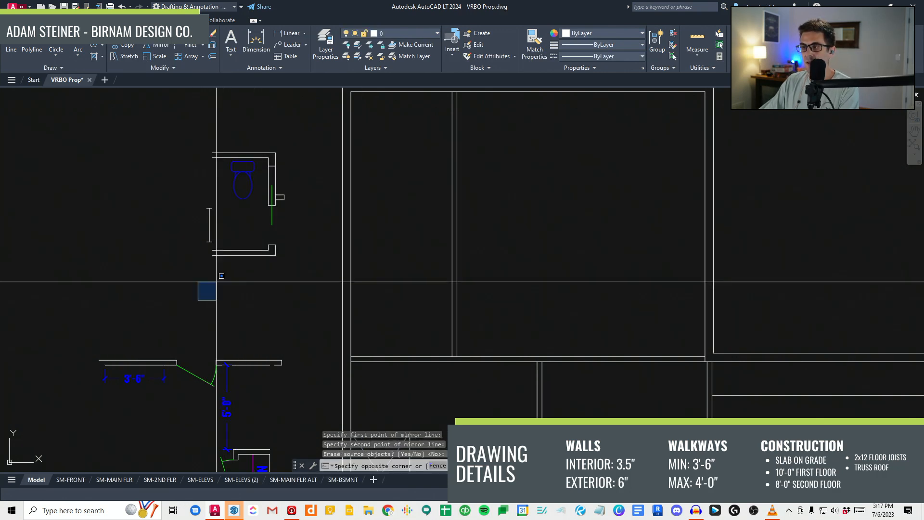
Step: Move the mirrored toilet compartment with its walls and window against the exterior wall, directly adjoining the shower
{"action": "left_click", "coordinate": [197, 301]}
{"action": "left_click", "coordinate": [321, 155]}
{"action": "left_click", "coordinate": [186, 288]}
{"action": "left_click", "coordinate": [301, 140]}
{"action": "type", "text": "v"}
{"action": "key", "text": "Return"}
{"action": "left_click", "coordinate": [212, 255]}
{"action": "middle_click_drag", "start_coordinate": [337, 400], "coordinate": [303, 319]}
Step: Stretch the toilet compartment's window to span the full thickness of the exterior wall
{"action": "key", "text": "Escape"}
{"action": "scroll", "coordinate": [302, 336], "scroll_direction": "up", "scroll_amount": 2}
{"action": "scroll", "coordinate": [284, 321], "scroll_direction": "up", "scroll_amount": 2}
{"action": "left_click", "coordinate": [281, 324]}
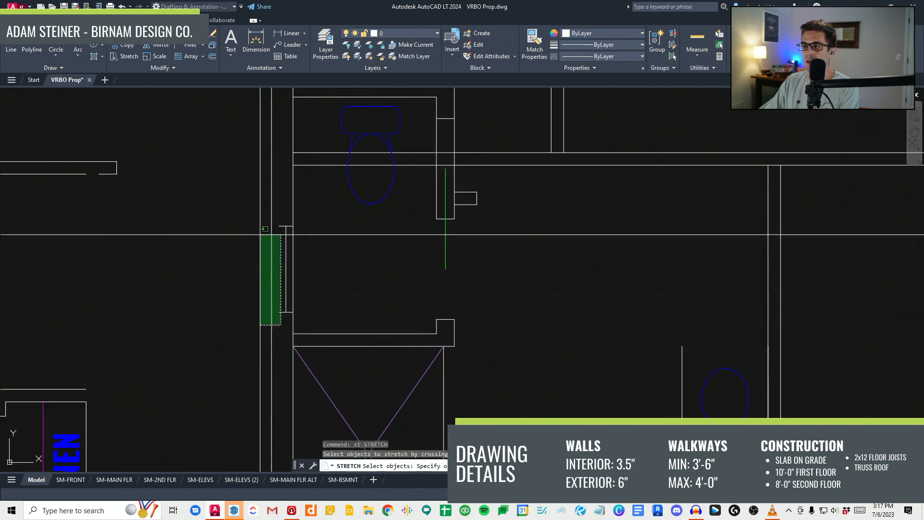
{"action": "key", "text": "Escape"}
{"action": "scroll", "coordinate": [328, 299], "scroll_direction": "down", "scroll_amount": 2}
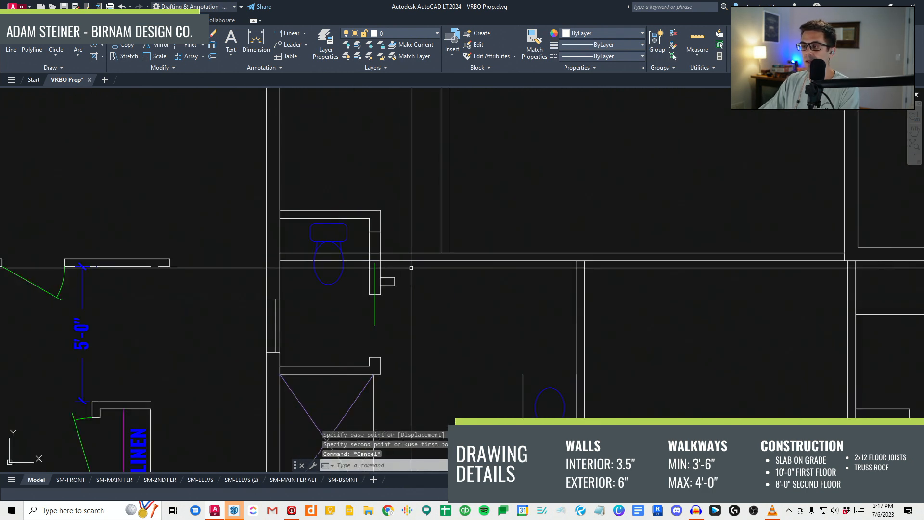
Step: Cut the wall lines crossing the toilet compartment back to its outer face and erase the leftover pieces
{"action": "left_click", "coordinate": [357, 269]}
{"action": "key", "text": "Escape"}
{"action": "middle_click_drag", "start_coordinate": [406, 262], "coordinate": [383, 241]}
{"action": "scroll", "coordinate": [385, 236], "scroll_direction": "down", "scroll_amount": 2}
{"action": "scroll", "coordinate": [392, 234], "scroll_direction": "up", "scroll_amount": 2}
{"action": "left_click", "coordinate": [365, 276]}
{"action": "type", "text": "e"}
{"action": "key", "text": "space"}
{"action": "mouse_move", "coordinate": [395, 275]}
{"action": "middle_mouse_down"}
{"action": "mouse_move", "coordinate": [379, 299]}
{"action": "mouse_move", "coordinate": [382, 262]}
{"action": "middle_mouse_up"}
{"action": "key", "text": "Escape"}
{"action": "scroll", "coordinate": [386, 271], "scroll_direction": "down", "scroll_amount": 4}
{"action": "middle_click_drag", "start_coordinate": [447, 327], "coordinate": [440, 324]}
{"action": "scroll", "coordinate": [419, 295], "scroll_direction": "up", "scroll_amount": 2}
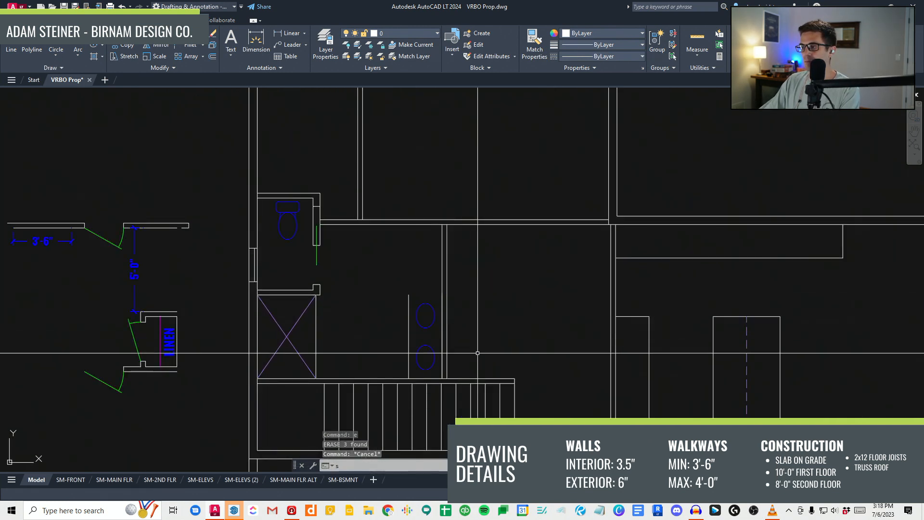
Step: Stretch the double-sink vanity longer by shifting its far end and sink away from the stair wall
{"action": "left_click", "coordinate": [399, 290]}
{"action": "type", "text": "st"}
{"action": "key", "text": "space"}
{"action": "left_click", "coordinate": [468, 340]}
{"action": "left_click", "coordinate": [374, 302]}
{"action": "key", "text": "Escape"}
{"action": "key", "text": "Escape"}
Step: Extend the toilet compartment's rear wall lines to the vertical partition of the narrow room
{"action": "scroll", "coordinate": [338, 130], "scroll_direction": "up", "scroll_amount": 2}
{"action": "type", "text": "ex"}
{"action": "key", "text": "space"}
{"action": "scroll", "coordinate": [308, 242], "scroll_direction": "up", "scroll_amount": 2}
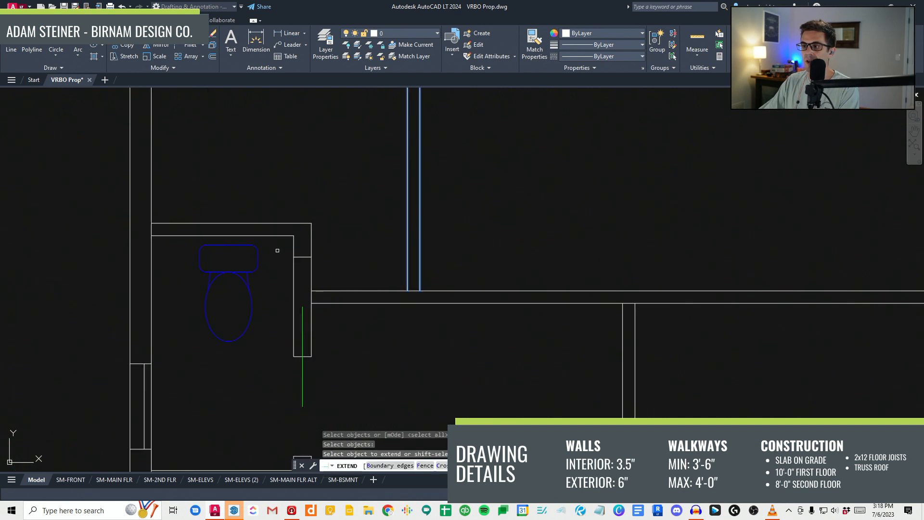
{"action": "key", "text": "Escape"}
{"action": "scroll", "coordinate": [337, 216], "scroll_direction": "down", "scroll_amount": 4}
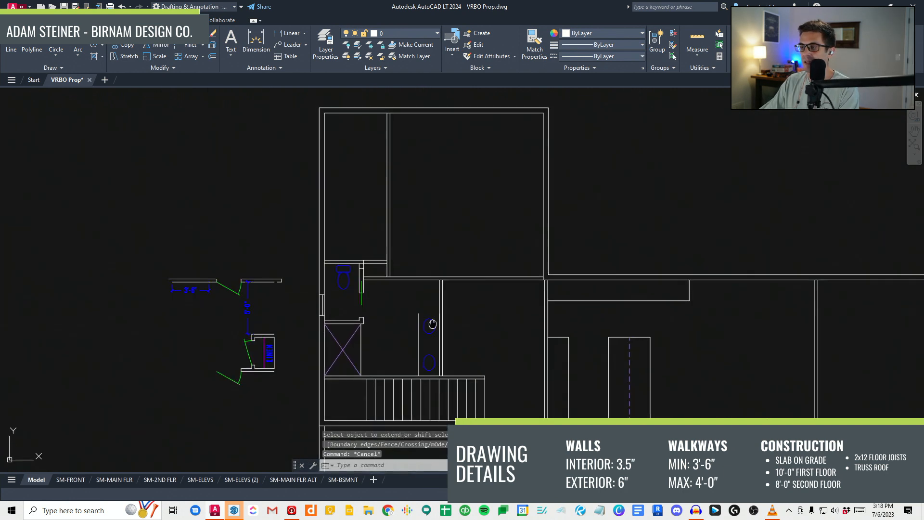
Step: Close the vanity's open end with a line and measure the clearance between it and the bathroom's rear wall
{"action": "type", "text": "a"}
{"action": "left_click", "coordinate": [442, 304]}
{"action": "key", "text": "Escape"}
{"action": "middle_click_drag", "start_coordinate": [427, 288], "coordinate": [386, 286]}
{"action": "type", "text": "dd"}
{"action": "key", "text": "space"}
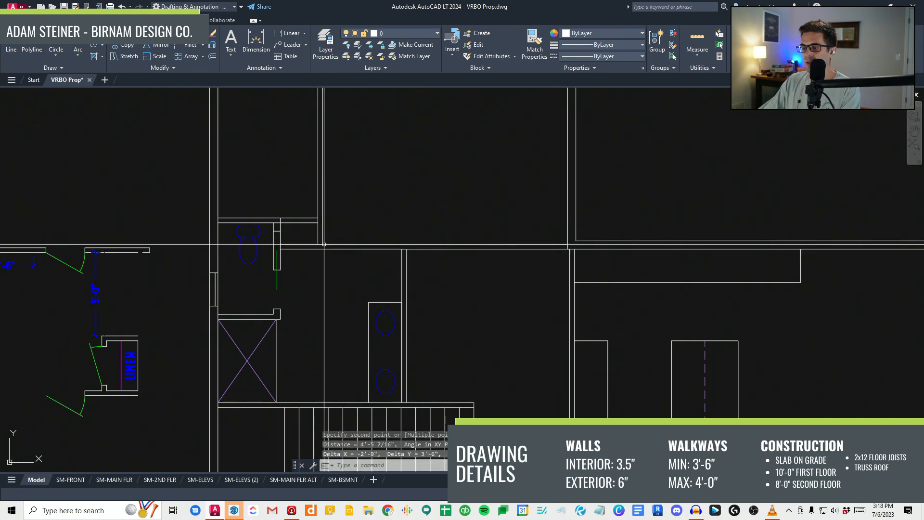
Step: Stretch the bathroom partition and vanity together away from the shower to widen the bathroom
{"action": "type", "text": "st"}
{"action": "key", "text": "space"}
{"action": "scroll", "coordinate": [386, 337], "scroll_direction": "up", "scroll_amount": 2}
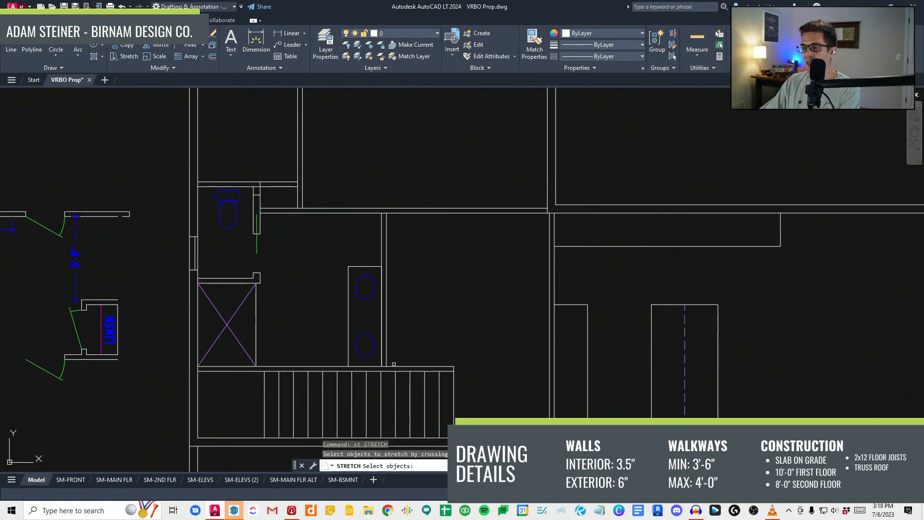
{"action": "left_click", "coordinate": [392, 382]}
{"action": "left_click", "coordinate": [324, 223]}
{"action": "scroll", "coordinate": [329, 341], "scroll_direction": "down", "scroll_amount": 2}
{"action": "key", "text": "space"}
{"action": "left_click", "coordinate": [346, 142]}
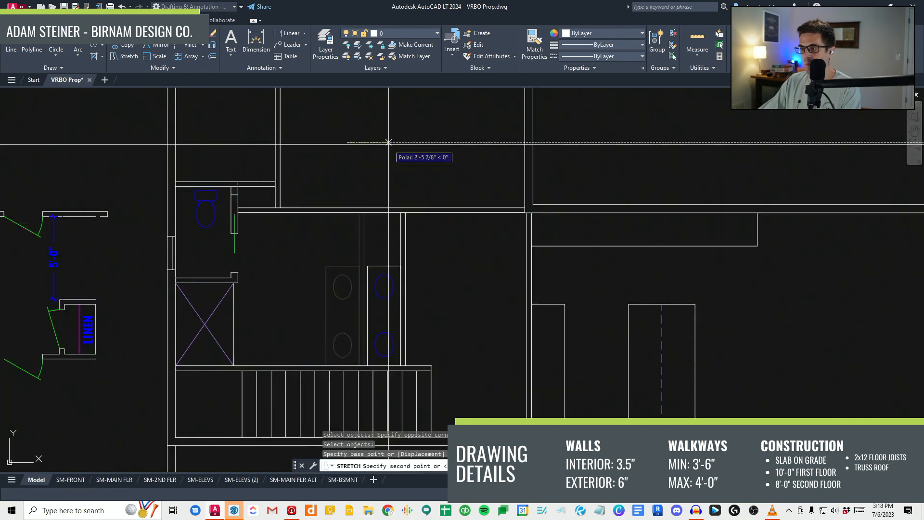
{"action": "key", "text": "Escape"}
{"action": "key", "text": "Escape"}
{"action": "type", "text": "dd"}
{"action": "key", "text": "Escape"}
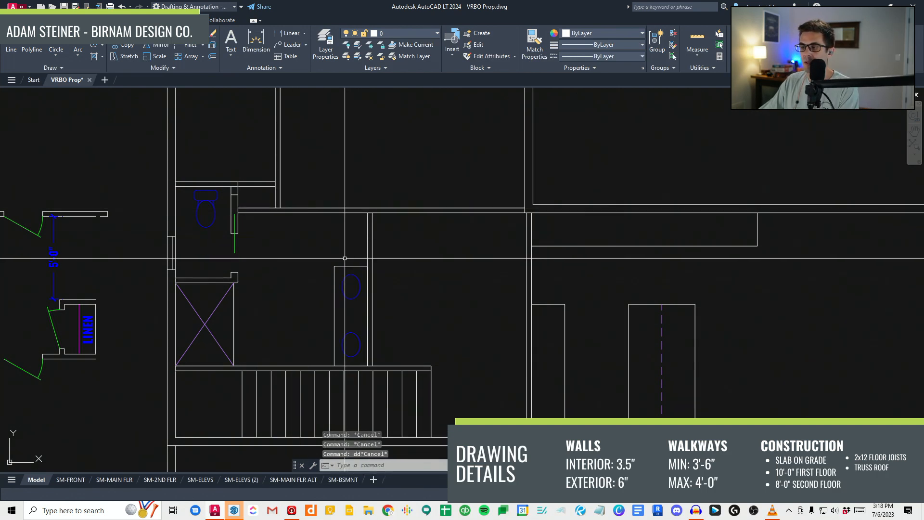
{"action": "key", "text": "Escape"}
{"action": "key", "text": "Escape"}
{"action": "scroll", "coordinate": [386, 306], "scroll_direction": "up", "scroll_amount": 2}
{"action": "type", "text": "st"}
{"action": "key", "text": "space"}
{"action": "left_click", "coordinate": [419, 312]}
{"action": "left_click", "coordinate": [308, 214]}
{"action": "key", "text": "Escape"}
{"action": "key", "text": "Escape"}
Step: Stretch the vanity's far end and its sink up to the bathroom's rear wall
{"action": "type", "text": "s"}
{"action": "key", "text": "space"}
{"action": "left_click", "coordinate": [410, 318]}
{"action": "left_click", "coordinate": [275, 201]}
{"action": "key", "text": "space"}
{"action": "left_click", "coordinate": [304, 242]}
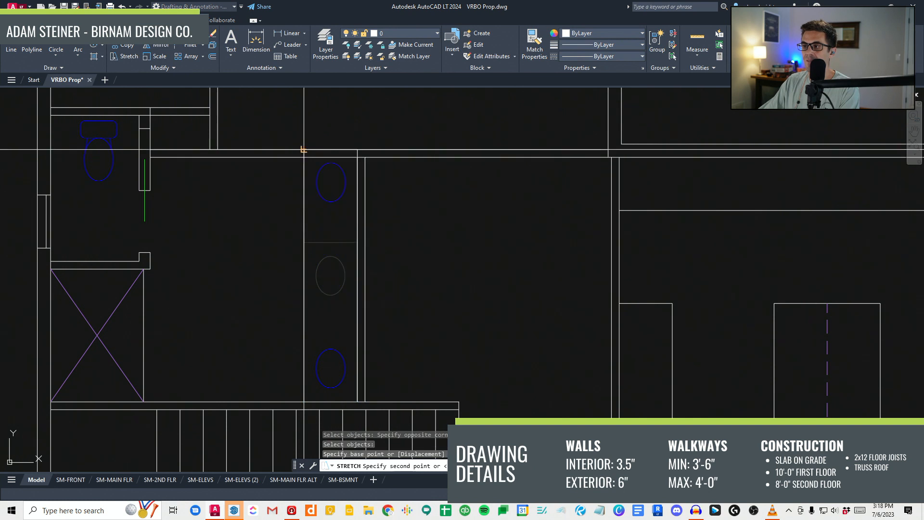
Step: Copy the vanity's end line inward and offset the stair wall line into the bathroom to divide the counter into bays
{"action": "left_click", "coordinate": [337, 158]}
{"action": "type", "text": "cv"}
{"action": "key", "text": "space"}
{"action": "left_click", "coordinate": [406, 192]}
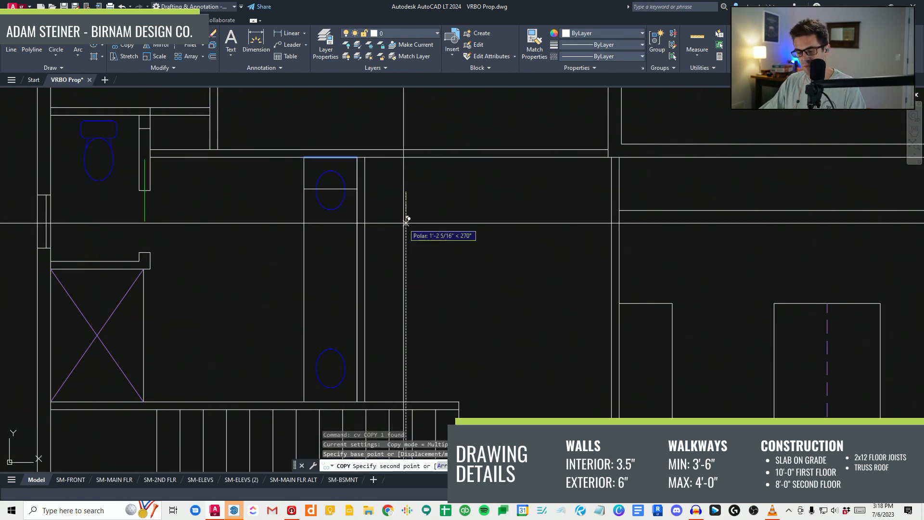
{"action": "key", "text": "space"}
{"action": "middle_click_drag", "start_coordinate": [401, 308], "coordinate": [388, 286]}
{"action": "scroll", "coordinate": [390, 253], "scroll_direction": "down", "scroll_amount": 2}
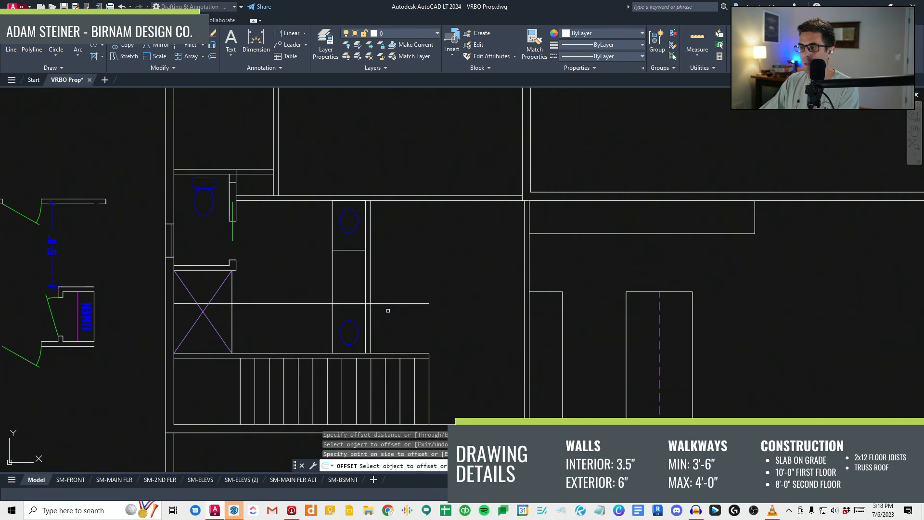
{"action": "key", "text": "Escape"}
{"action": "scroll", "coordinate": [379, 332], "scroll_direction": "up", "scroll_amount": 2}
{"action": "key", "text": "Escape"}
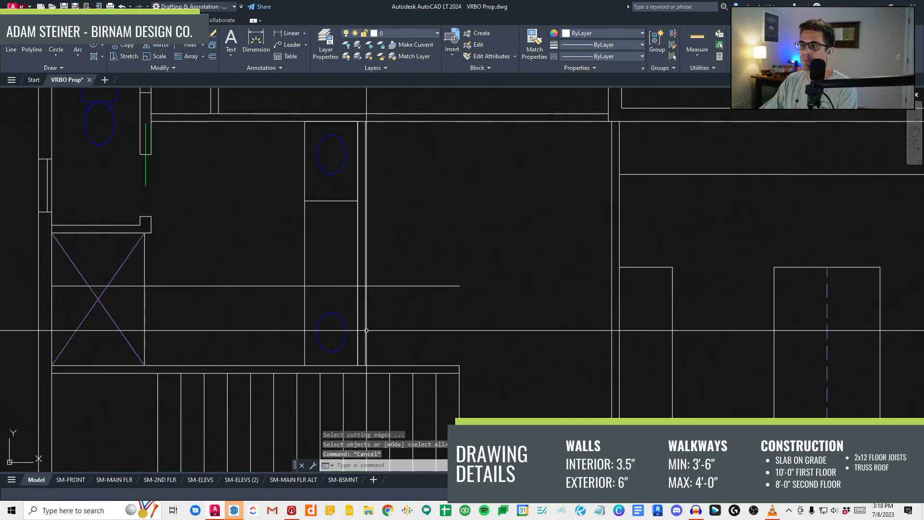
Step: Erase the vanity edge lines that duplicate the surrounding wall lines
{"action": "key", "text": "Escape"}
{"action": "key", "text": "Escape"}
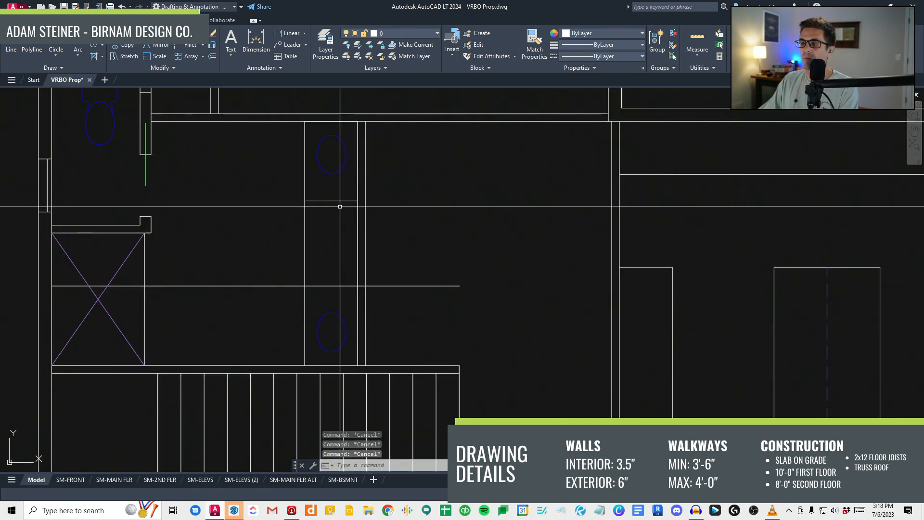
{"action": "left_click", "coordinate": [283, 131]}
{"action": "left_click", "coordinate": [380, 109]}
{"action": "type", "text": "e"}
{"action": "key", "text": "Return"}
{"action": "key", "text": "Escape"}
{"action": "key", "text": "Escape"}
{"action": "left_click", "coordinate": [356, 345]}
{"action": "left_click", "coordinate": [359, 347]}
{"action": "left_click", "coordinate": [358, 341]}
{"action": "left_click", "coordinate": [393, 377]}
{"action": "type", "text": "e"}
{"action": "key", "text": "Return"}
{"action": "key", "text": "Escape"}
{"action": "mouse_move", "coordinate": [398, 317]}
{"action": "middle_mouse_down"}
{"action": "mouse_move", "coordinate": [400, 299]}
{"action": "mouse_move", "coordinate": [402, 331]}
{"action": "middle_mouse_up"}
Step: Trim the offset line on both sides of the vanity, keeping only the part across the counter
{"action": "type", "text": "tr"}
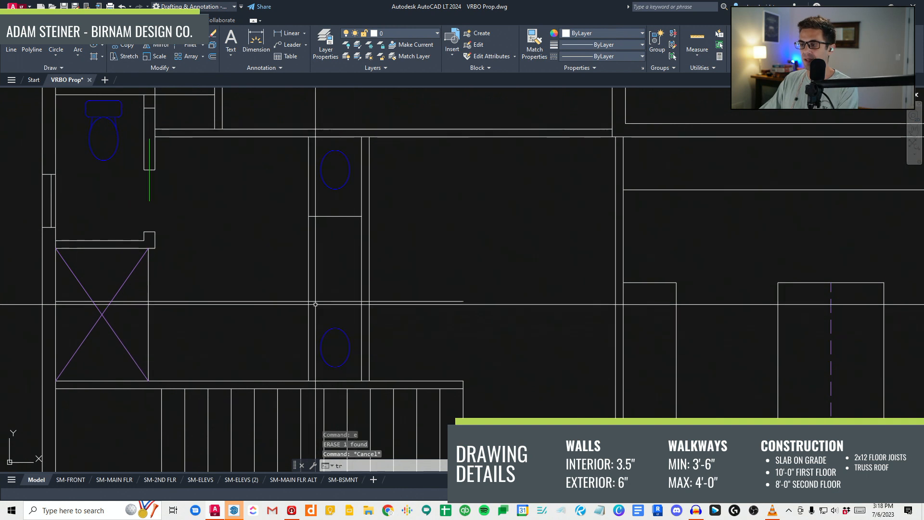
{"action": "left_click", "coordinate": [302, 278]}
{"action": "key", "text": "Return"}
{"action": "left_click", "coordinate": [276, 313]}
{"action": "left_click", "coordinate": [262, 285]}
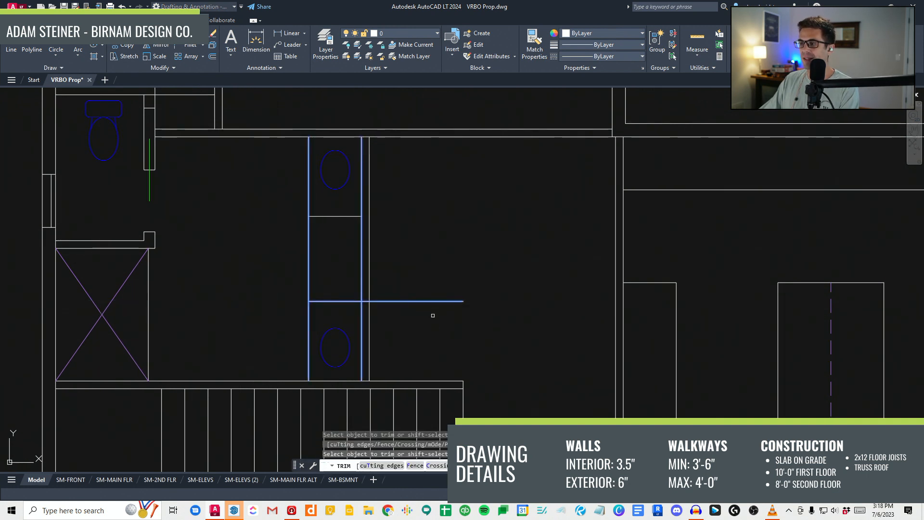
{"action": "left_click", "coordinate": [432, 311]}
{"action": "left_click", "coordinate": [418, 271]}
{"action": "key", "text": "Escape"}
Step: Draw a diagonal across the vanity bay at the rear wall and move its sink to the diagonal's midpoint
{"action": "middle_click_drag", "start_coordinate": [328, 179], "coordinate": [315, 202]}
{"action": "left_click", "coordinate": [295, 240]}
{"action": "left_click", "coordinate": [347, 161]}
{"action": "key", "text": "Escape"}
{"action": "left_click", "coordinate": [336, 219]}
{"action": "left_click", "coordinate": [326, 203]}
{"action": "type", "text": "v"}
{"action": "key", "text": "Return"}
{"action": "left_click", "coordinate": [319, 188]}
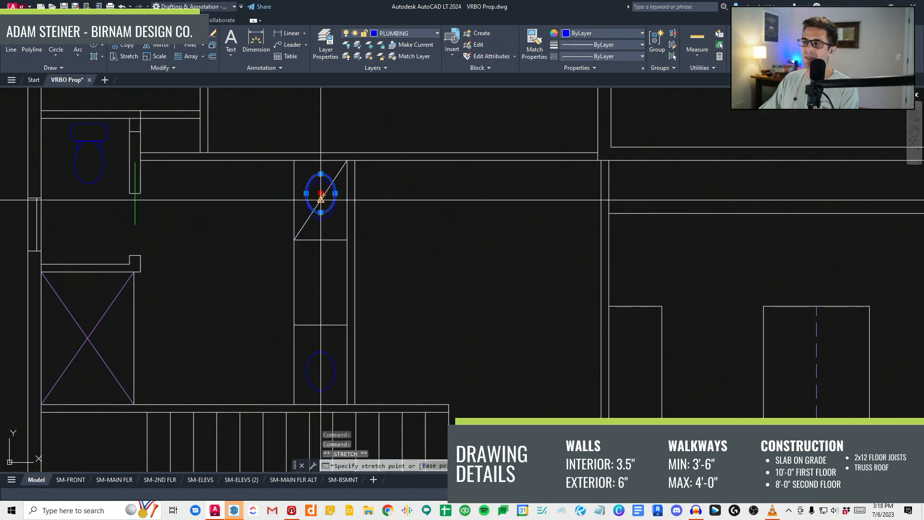
{"action": "left_click", "coordinate": [321, 200]}
{"action": "key", "text": "Escape"}
{"action": "key", "text": "Escape"}
Step: Erase the off-centre sink beside the stair wall and the diagonal construction line
{"action": "left_click", "coordinate": [317, 377]}
{"action": "left_click", "coordinate": [305, 354]}
{"action": "type", "text": "e"}
{"action": "key", "text": "Return"}
{"action": "key", "text": "Escape"}
{"action": "left_click", "coordinate": [307, 233]}
{"action": "left_click", "coordinate": [297, 220]}
{"action": "type", "text": "e"}
{"action": "key", "text": "Return"}
Step: Mirror the centred sink across the vanity's midline into the bay beside the stair wall
{"action": "left_click", "coordinate": [330, 213]}
{"action": "type", "text": "rr"}
{"action": "key", "text": "Return"}
{"action": "left_click", "coordinate": [294, 282]}
{"action": "left_click", "coordinate": [312, 282]}
{"action": "key", "text": "Return"}
{"action": "scroll", "coordinate": [383, 303], "scroll_direction": "down", "scroll_amount": 2}
{"action": "type", "text": "t"}
{"action": "key", "text": "Return"}
{"action": "key", "text": "Escape"}
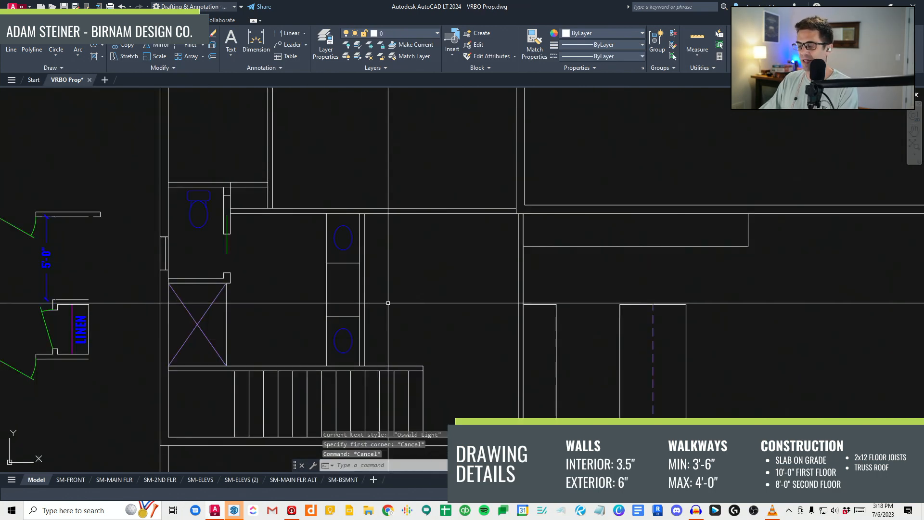
{"action": "key", "text": "Return"}
{"action": "scroll", "coordinate": [359, 362], "scroll_direction": "up", "scroll_amount": 6}
{"action": "left_click", "coordinate": [347, 339]}
{"action": "scroll", "coordinate": [334, 326], "scroll_direction": "down", "scroll_amount": 4}
{"action": "key", "text": "Escape"}
{"action": "key", "text": "Escape"}
{"action": "scroll", "coordinate": [333, 194], "scroll_direction": "up", "scroll_amount": 4}
{"action": "type", "text": "t"}
{"action": "key", "text": "Return"}
{"action": "left_click", "coordinate": [388, 235]}
{"action": "key", "text": "Escape"}
{"action": "key", "text": "Escape"}
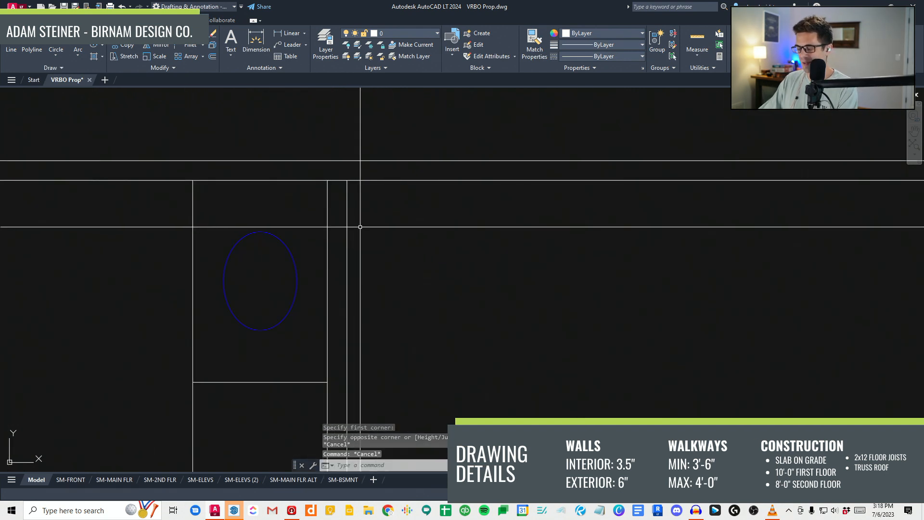
Step: Trim the line closing the junction between the vanity partition and the bathroom's rear wall
{"action": "left_click", "coordinate": [346, 191]}
{"action": "key", "text": "Escape"}
{"action": "scroll", "coordinate": [337, 180], "scroll_direction": "down", "scroll_amount": 5}
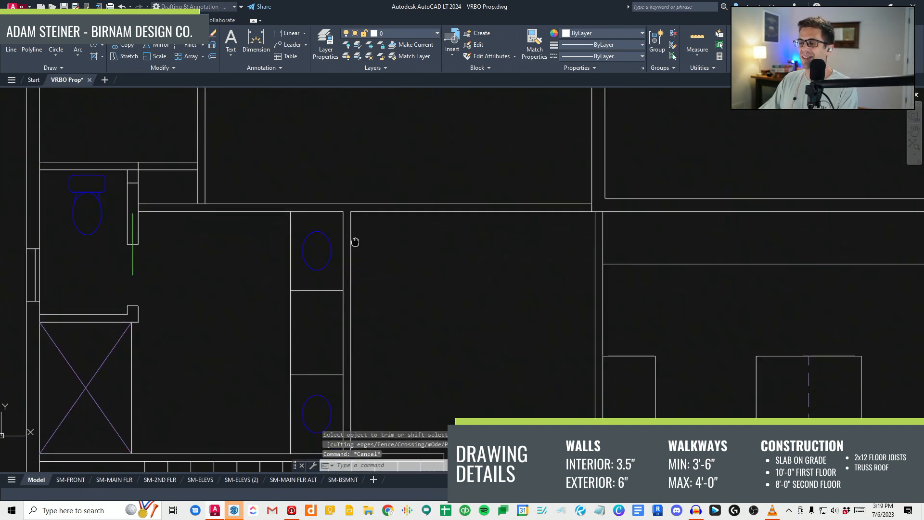
Step: Trim the wall line closing the junction between the long vertical partition and the bathroom's rear wall
{"action": "scroll", "coordinate": [286, 211], "scroll_direction": "up", "scroll_amount": 3}
{"action": "scroll", "coordinate": [286, 211], "scroll_direction": "up", "scroll_amount": 3}
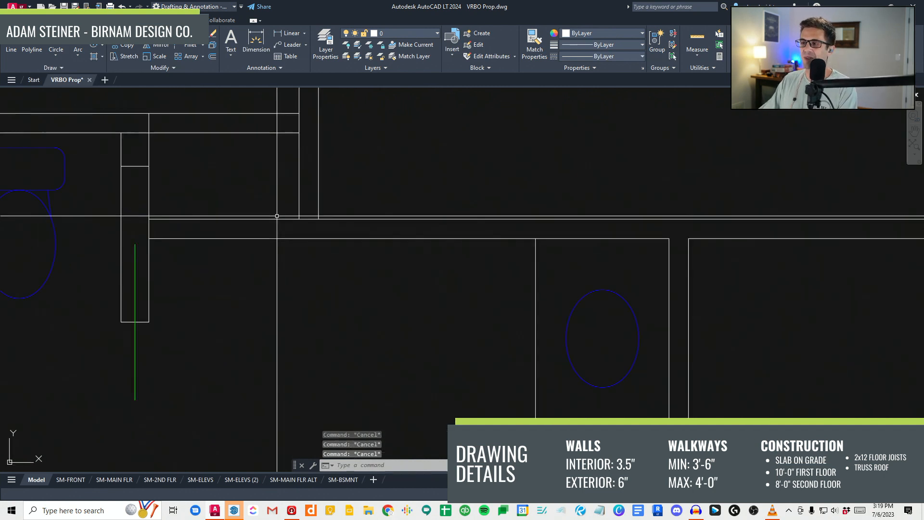
{"action": "type", "text": "tr"}
{"action": "key", "text": "Return"}
{"action": "left_click_drag", "start_coordinate": [403, 299], "coordinate": [367, 258]}
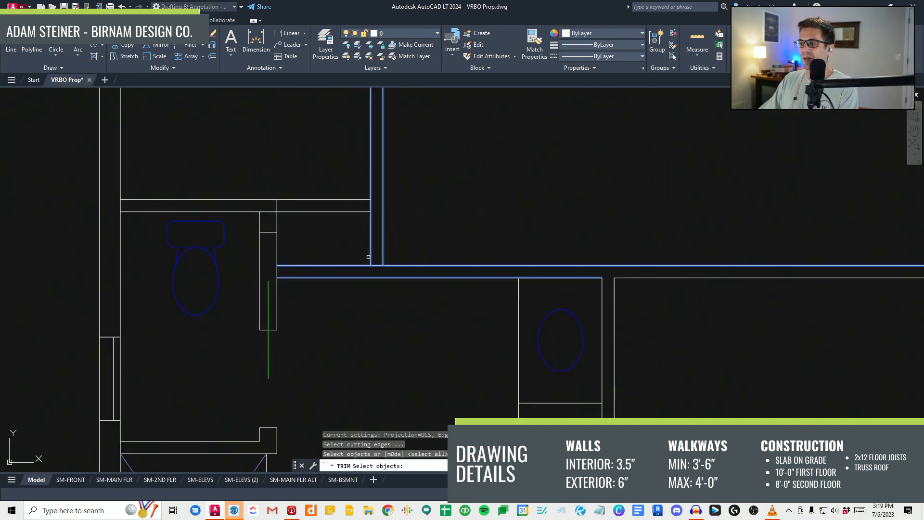
{"action": "left_click", "coordinate": [376, 267]}
{"action": "key", "text": "Escape"}
{"action": "middle_click_drag", "start_coordinate": [377, 241], "coordinate": [377, 281]}
{"action": "scroll", "coordinate": [376, 282], "scroll_direction": "down", "scroll_amount": 2}
Step: Trim the toilet room's rear wall junctions with the adjoining partitions and draw a short line across the closet's front wall at its midpoint
{"action": "type", "text": "tr"}
{"action": "key", "text": "Return"}
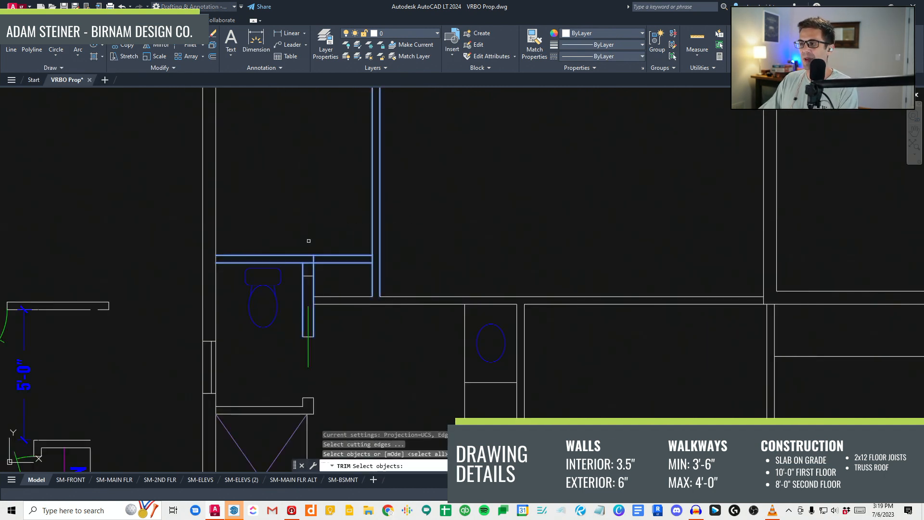
{"action": "key", "text": "Return"}
{"action": "scroll", "coordinate": [318, 241], "scroll_direction": "up", "scroll_amount": 2}
{"action": "key", "text": "Escape"}
{"action": "scroll", "coordinate": [376, 288], "scroll_direction": "down", "scroll_amount": 2}
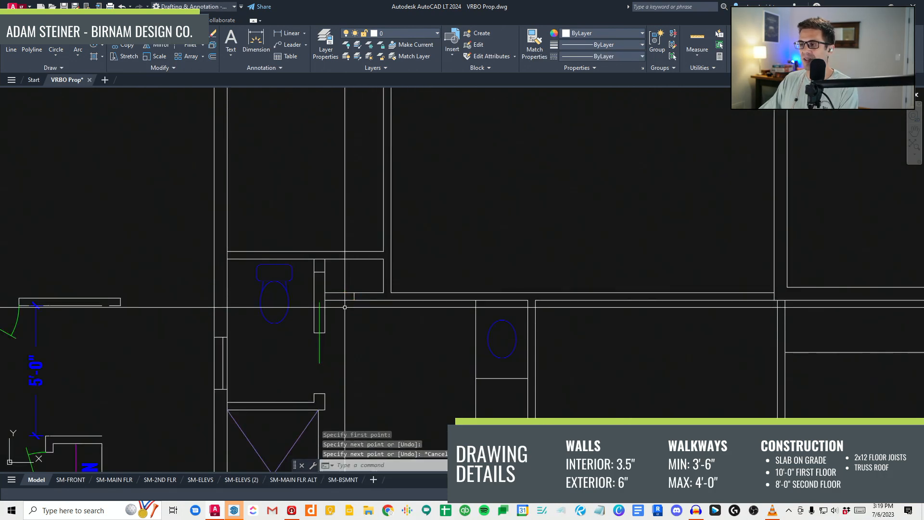
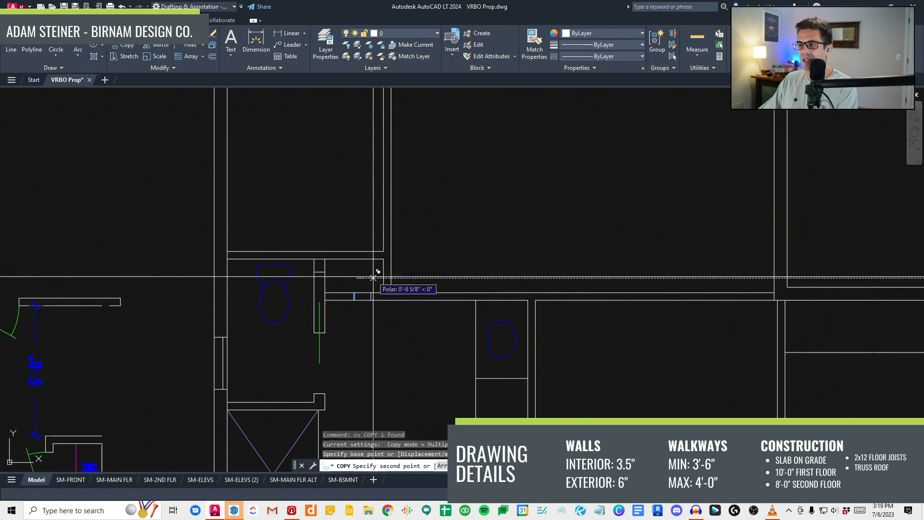
Step: Copy the short line across the closet's front wall 9" to each side and erase the original
{"action": "type", "text": "9"}
{"action": "key", "text": "Return"}
{"action": "type", "text": "9"}
{"action": "key", "text": "Return"}
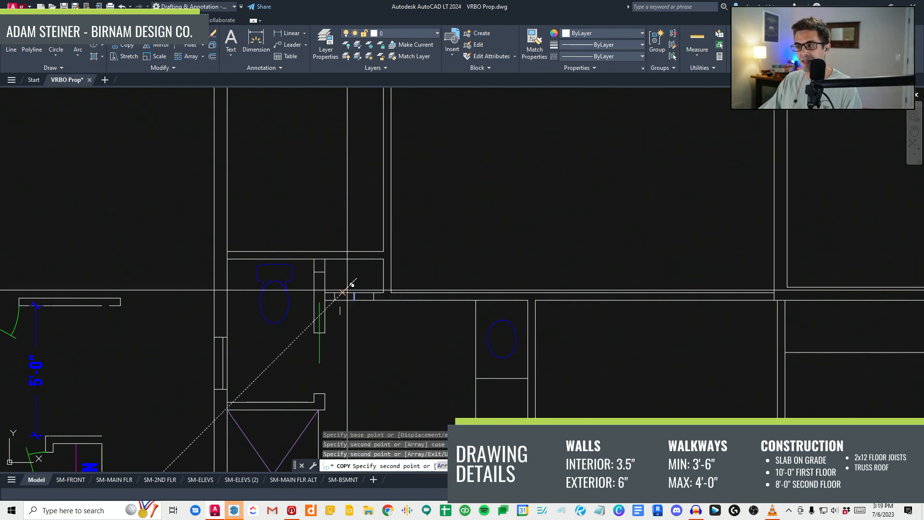
{"action": "key", "text": "Escape"}
{"action": "scroll", "coordinate": [349, 309], "scroll_direction": "up", "scroll_amount": 2}
{"action": "left_click", "coordinate": [348, 309]}
{"action": "left_click", "coordinate": [370, 260]}
{"action": "type", "text": "e tr"}
Step: Trim the closet's front wall lines between the two jamb lines to open the doorway
{"action": "left_click", "coordinate": [419, 312]}
{"action": "left_click", "coordinate": [290, 256]}
{"action": "key", "text": "space"}
{"action": "left_click", "coordinate": [354, 312]}
{"action": "left_click", "coordinate": [359, 264]}
{"action": "key", "text": "Escape"}
Step: Draw the closet door with a swing circle centred on one jamb and a diagonal leaf, and trim the circle to the swing arc
{"action": "type", "text": "c"}
{"action": "left_click", "coordinate": [327, 294]}
{"action": "left_click", "coordinate": [389, 294]}
{"action": "type", "text": "l"}
{"action": "key", "text": "Escape"}
{"action": "key", "text": "Escape"}
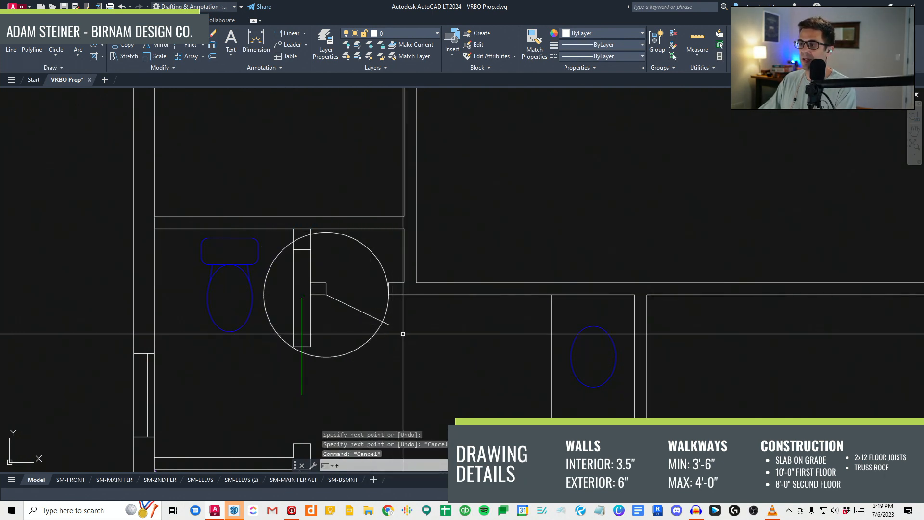
{"action": "left_click", "coordinate": [363, 275]}
{"action": "key", "text": "space"}
{"action": "left_click", "coordinate": [361, 263]}
{"action": "left_click", "coordinate": [356, 236]}
{"action": "key", "text": "space"}
Step: Match the new closet door's leaf and swing arc to the green door line's properties
{"action": "middle_click_drag", "start_coordinate": [375, 326], "coordinate": [368, 313]}
{"action": "scroll", "coordinate": [360, 296], "scroll_direction": "down", "scroll_amount": 2}
{"action": "type", "text": "w"}
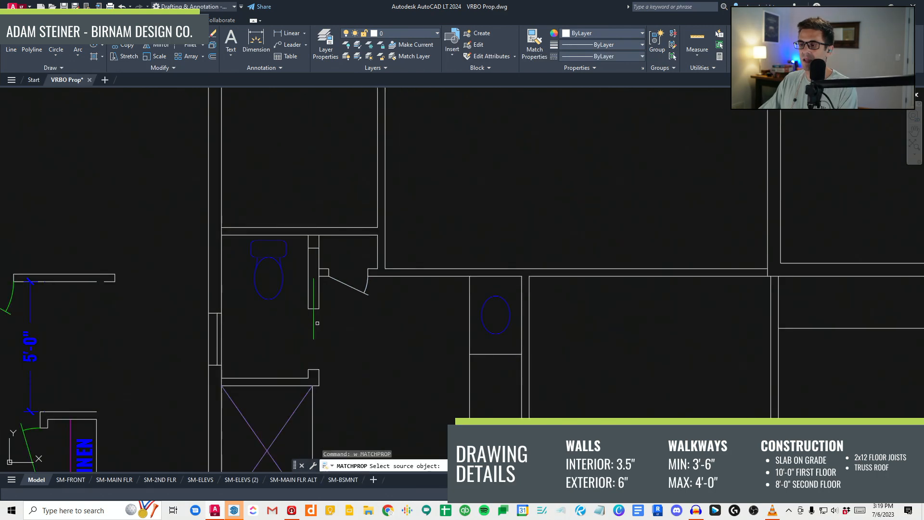
{"action": "left_click", "coordinate": [359, 290]}
{"action": "key", "text": "space"}
Step: Measure the clear depth of the small closet beside the toilet room
{"action": "middle_click_drag", "start_coordinate": [296, 390], "coordinate": [322, 359]}
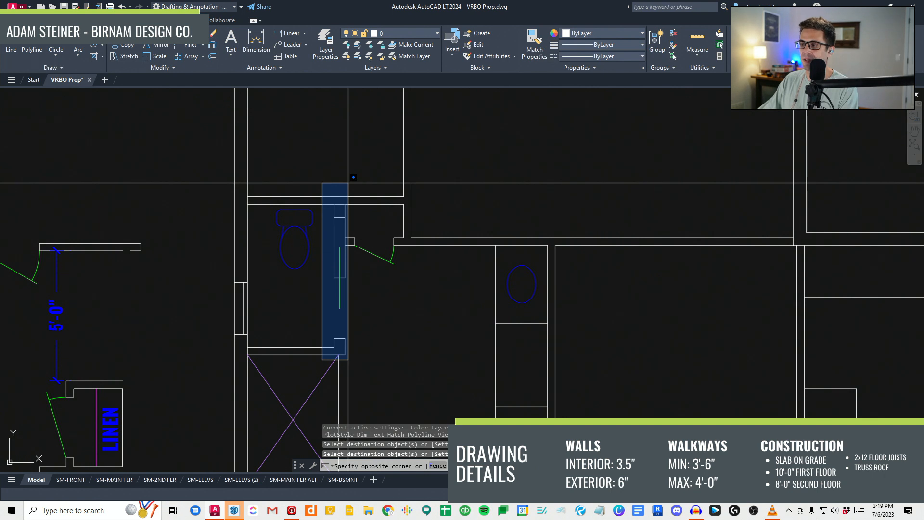
{"action": "key", "text": "Escape"}
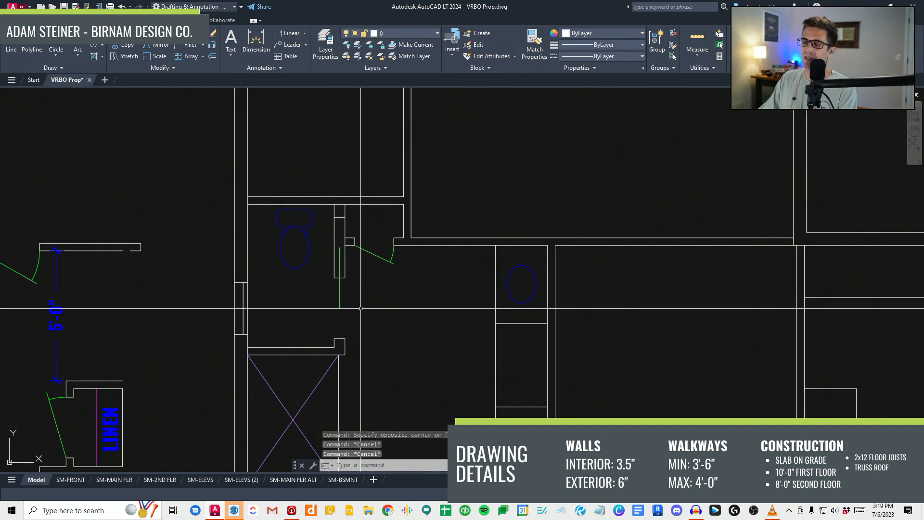
{"action": "scroll", "coordinate": [373, 226], "scroll_direction": "up", "scroll_amount": 2}
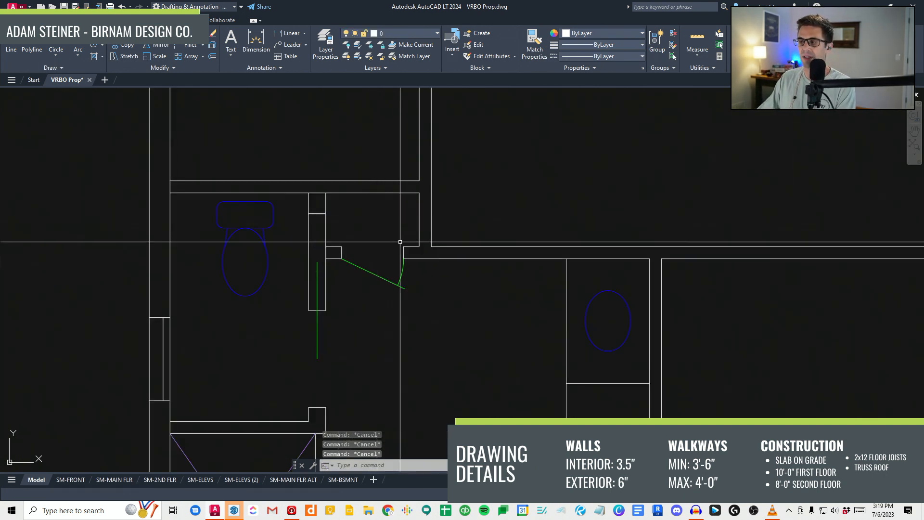
{"action": "type", "text": "dd"}
{"action": "key", "text": "Return"}
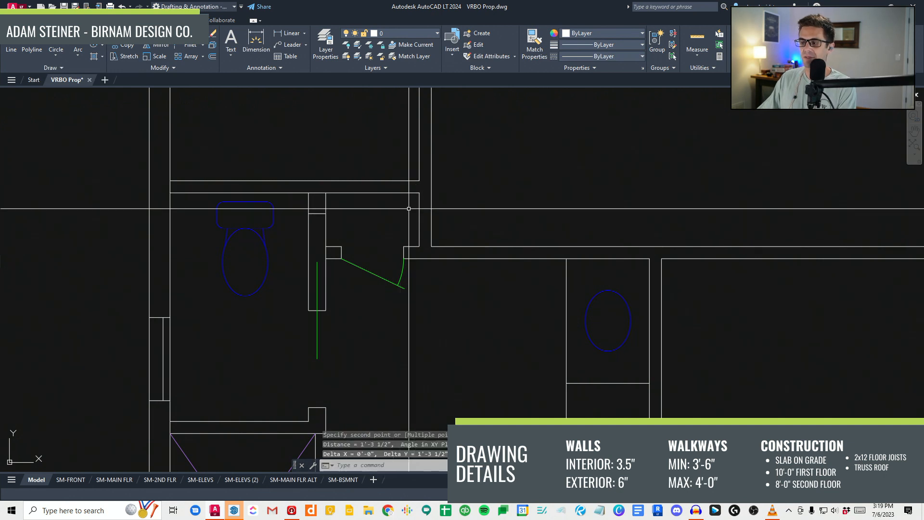
{"action": "middle_click_drag", "start_coordinate": [412, 209], "coordinate": [415, 257]}
{"action": "key", "text": "Escape"}
{"action": "type", "text": "st"}
{"action": "key", "text": "Return"}
{"action": "left_click", "coordinate": [467, 247]}
{"action": "left_click", "coordinate": [126, 192]}
{"action": "key", "text": "Escape"}
{"action": "scroll", "coordinate": [378, 269], "scroll_direction": "down", "scroll_amount": 2}
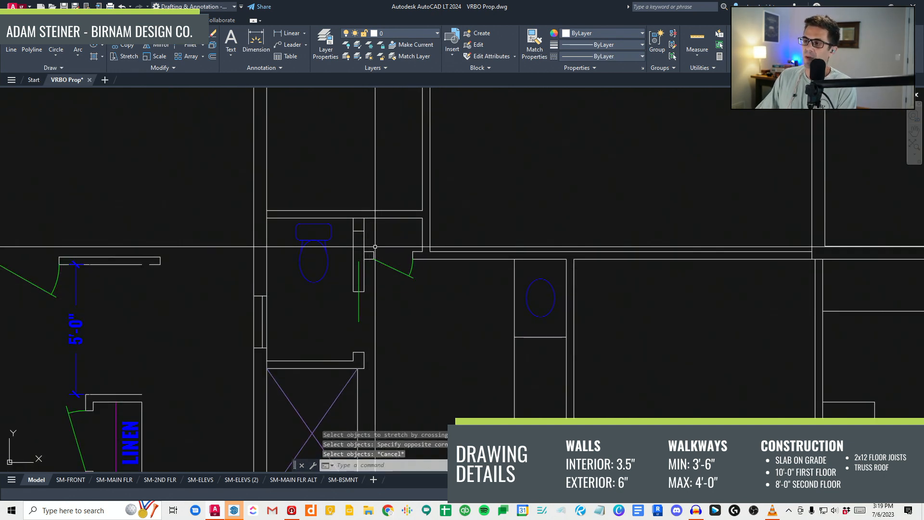
{"action": "left_click", "coordinate": [344, 302]}
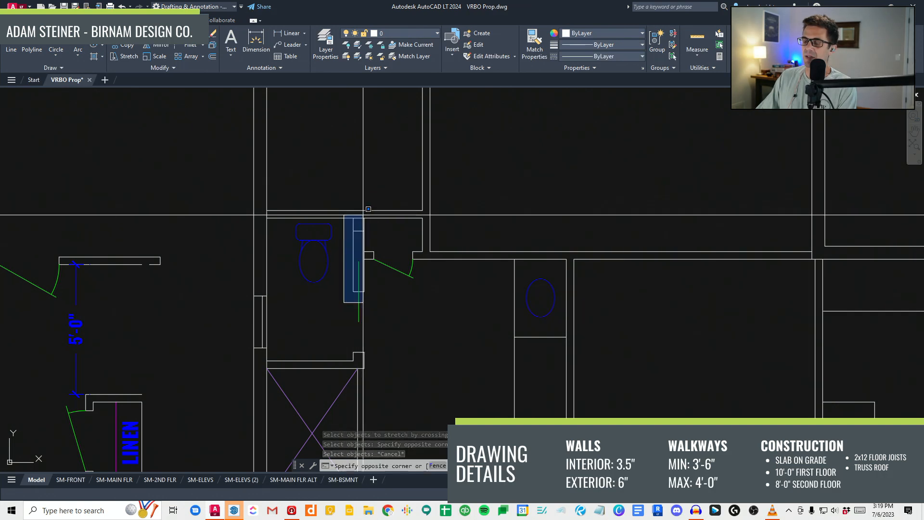
{"action": "key", "text": "Escape"}
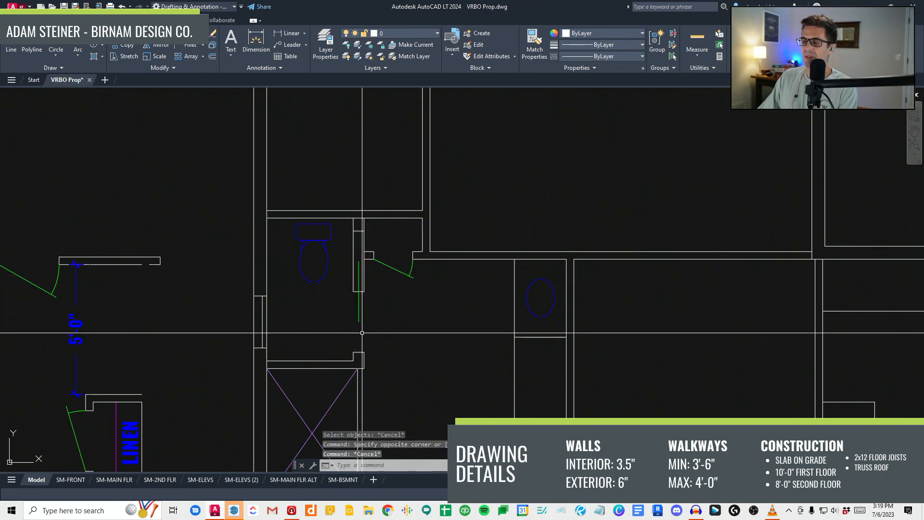
{"action": "left_click", "coordinate": [338, 271]}
{"action": "key", "text": "Escape"}
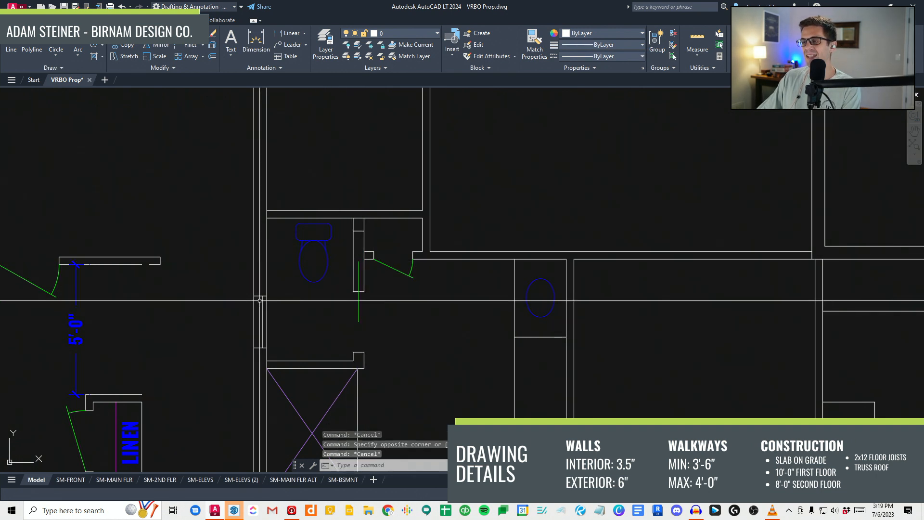
{"action": "left_click", "coordinate": [251, 290]}
{"action": "key", "text": "Escape"}
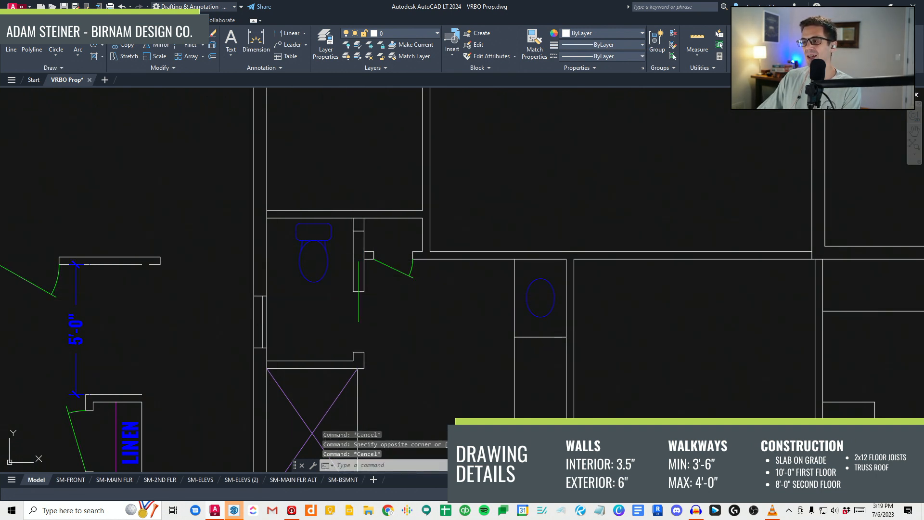
{"action": "left_click", "coordinate": [330, 292]}
{"action": "key", "text": "Escape"}
{"action": "middle_click_drag", "start_coordinate": [364, 267], "coordinate": [364, 278]}
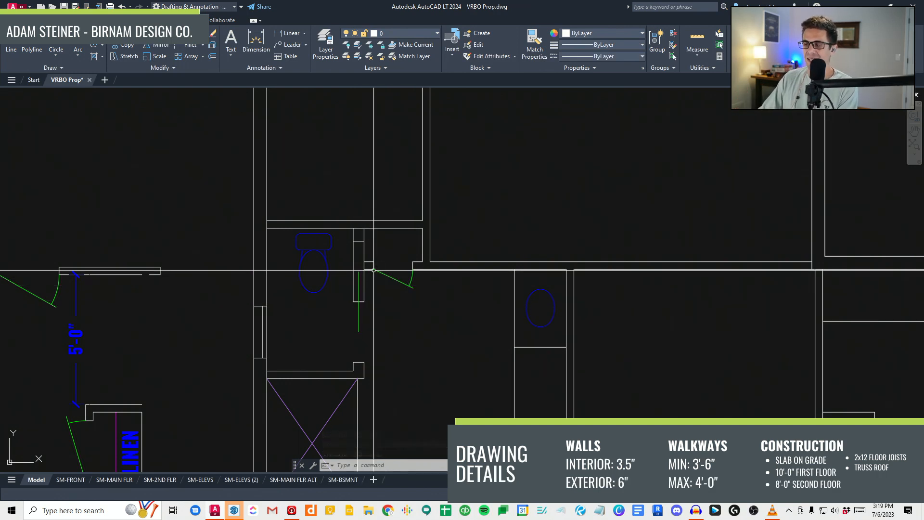
{"action": "key", "text": "Escape"}
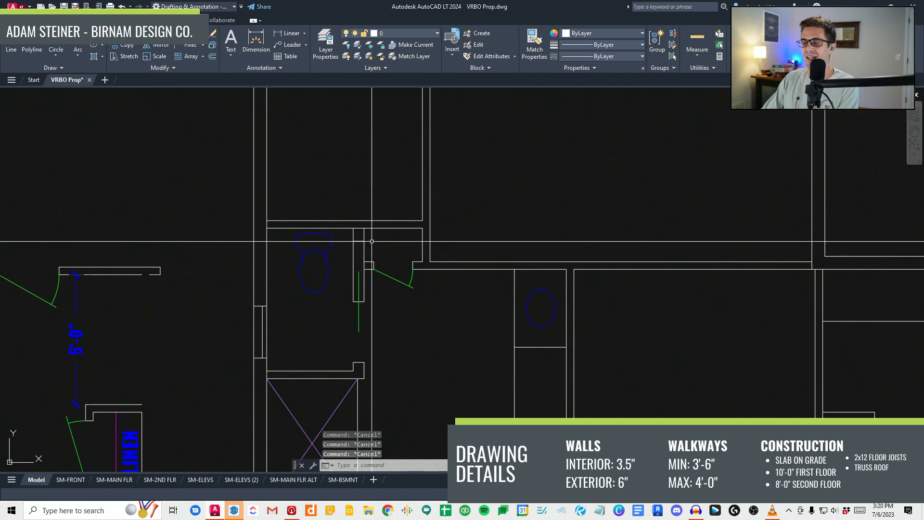
Step: Stretch the toilet room and closet's shared rear wall 6" outward to deepen both spaces
{"action": "middle_click_drag", "start_coordinate": [384, 241], "coordinate": [384, 262]}
{"action": "type", "text": "st"}
{"action": "key", "text": "space"}
{"action": "left_click", "coordinate": [460, 252]}
{"action": "left_click", "coordinate": [112, 202]}
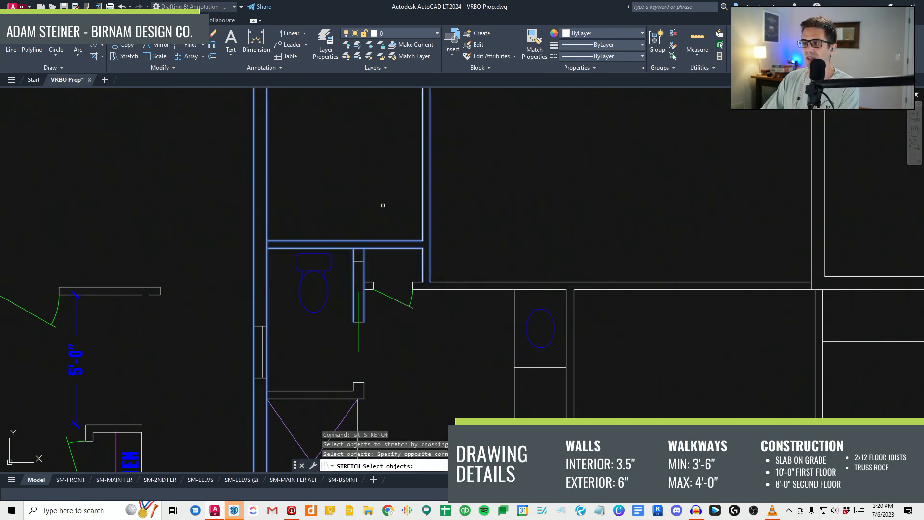
{"action": "key", "text": "space"}
{"action": "left_click", "coordinate": [383, 196]}
{"action": "type", "text": "6"}
{"action": "key", "text": "space"}
Step: Move the toilet back toward the relocated rear wall
{"action": "left_click", "coordinate": [328, 322]}
{"action": "left_click", "coordinate": [319, 286]}
{"action": "type", "text": "v"}
{"action": "key", "text": "space"}
{"action": "left_click", "coordinate": [323, 292]}
{"action": "left_click", "coordinate": [322, 285]}
{"action": "key", "text": "Escape"}
{"action": "key", "text": "Escape"}
{"action": "key", "text": "Escape"}
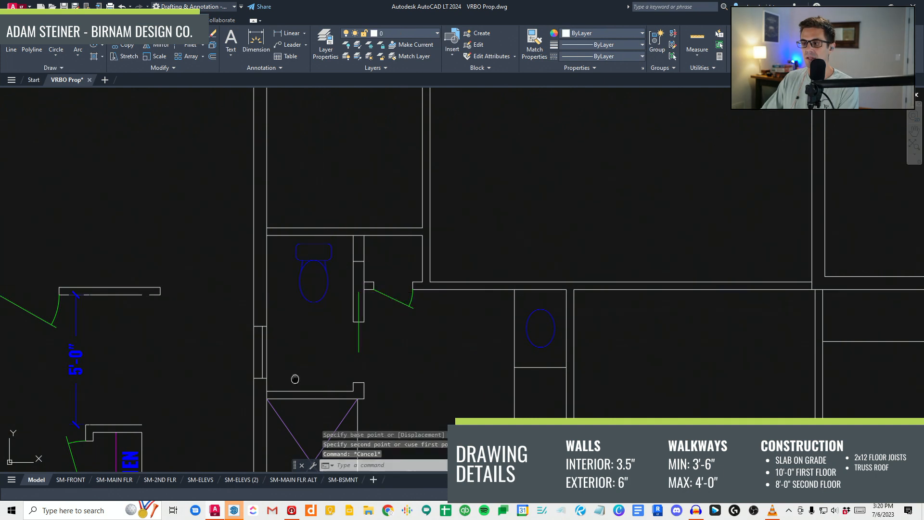
{"action": "middle_click_drag", "start_coordinate": [289, 376], "coordinate": [292, 304]}
{"action": "scroll", "coordinate": [258, 309], "scroll_direction": "up", "scroll_amount": 3}
{"action": "left_click", "coordinate": [263, 311]}
{"action": "key", "text": "Escape"}
{"action": "key", "text": "Escape"}
{"action": "key", "text": "Escape"}
{"action": "scroll", "coordinate": [271, 222], "scroll_direction": "down", "scroll_amount": 3}
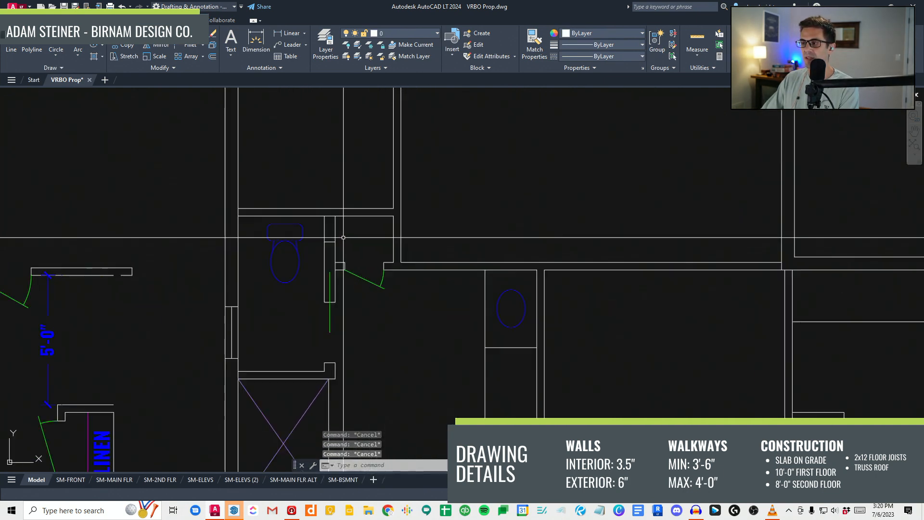
Step: Offset the rear wall's inner line into the closet as a shelf line and trim away its part inside the toilet room
{"action": "type", "text": "ff"}
{"action": "key", "text": "Return"}
{"action": "key", "text": "Return"}
{"action": "key", "text": "Escape"}
{"action": "scroll", "coordinate": [328, 257], "scroll_direction": "up", "scroll_amount": 2}
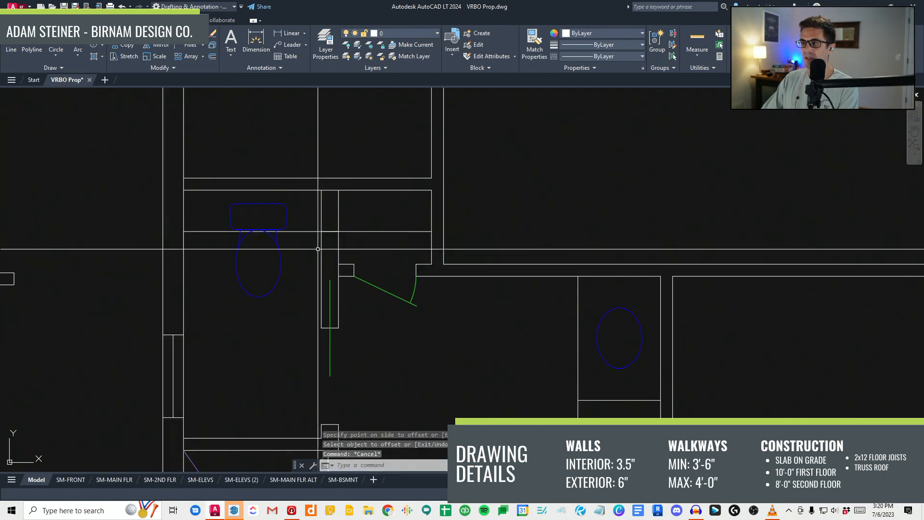
{"action": "key", "text": "Return"}
{"action": "left_click", "coordinate": [316, 242]}
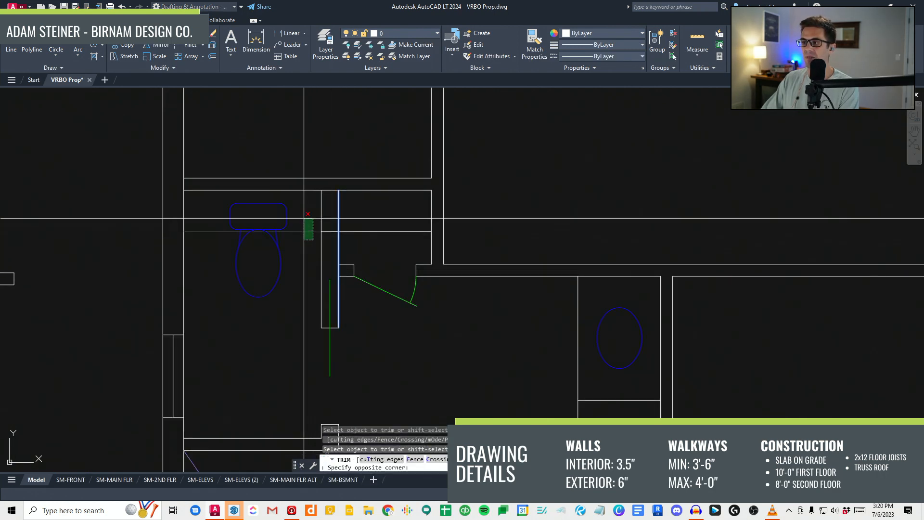
{"action": "left_click", "coordinate": [309, 225]}
Step: Nudge the toilet closer to the rear wall so its tank sits near the wall face
{"action": "middle_click_drag", "start_coordinate": [313, 261], "coordinate": [299, 270]}
{"action": "left_click", "coordinate": [256, 272]}
{"action": "type", "text": "v"}
{"action": "left_click", "coordinate": [242, 268]}
{"action": "left_click", "coordinate": [241, 259]}
{"action": "key", "text": "Escape"}
{"action": "scroll", "coordinate": [240, 258], "scroll_direction": "down", "scroll_amount": 5}
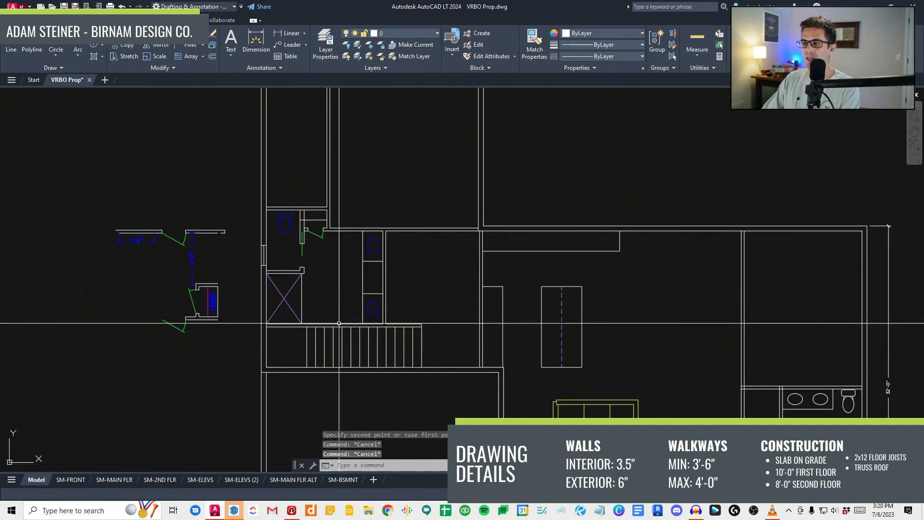
{"action": "left_click", "coordinate": [229, 333]}
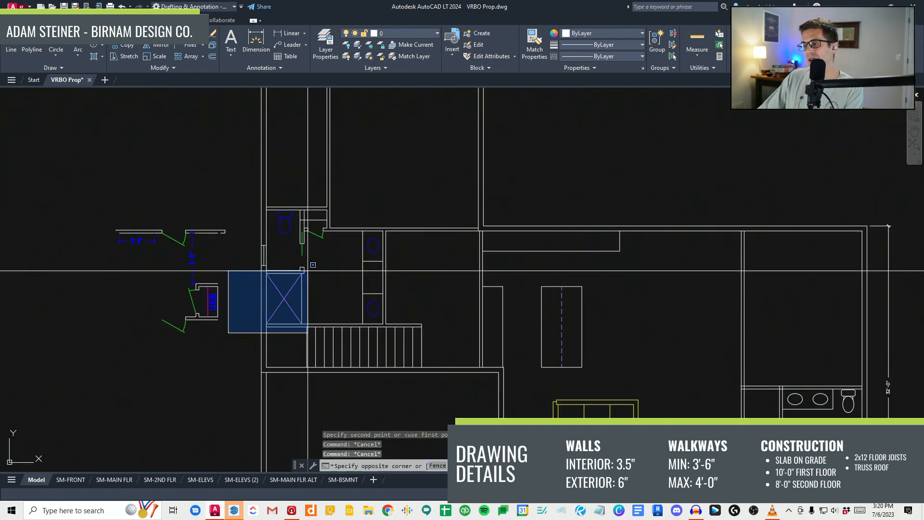
{"action": "key", "text": "Escape"}
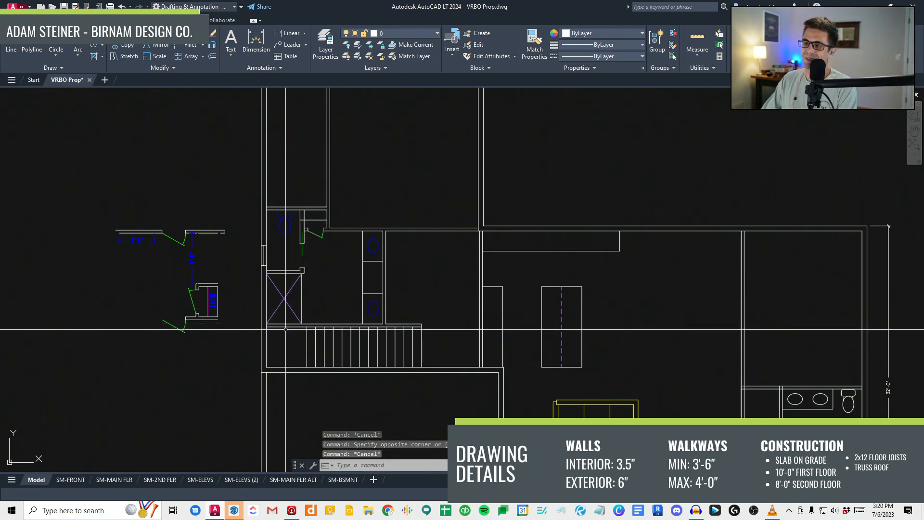
{"action": "scroll", "coordinate": [329, 301], "scroll_direction": "up", "scroll_amount": 2}
{"action": "left_click", "coordinate": [227, 330]}
{"action": "left_click", "coordinate": [318, 237]}
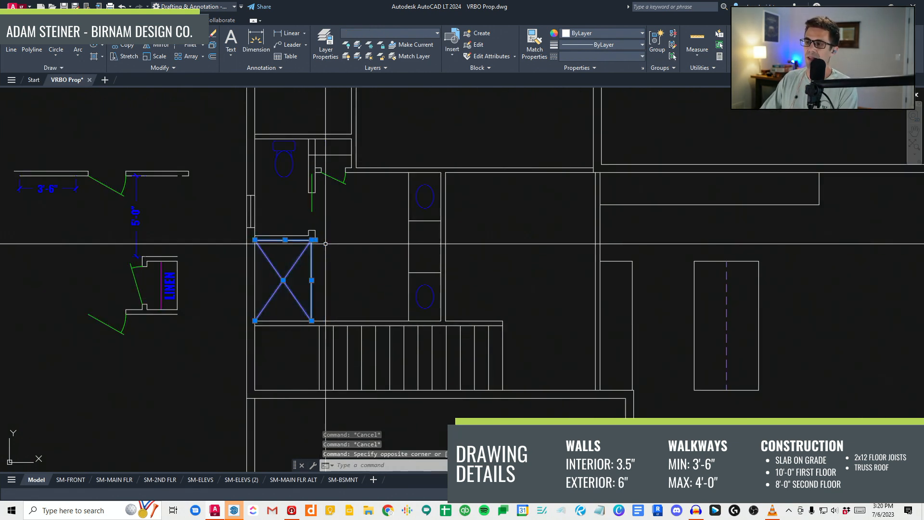
{"action": "key", "text": "Escape"}
{"action": "key", "text": "Escape"}
{"action": "middle_click_drag", "start_coordinate": [359, 288], "coordinate": [341, 303]}
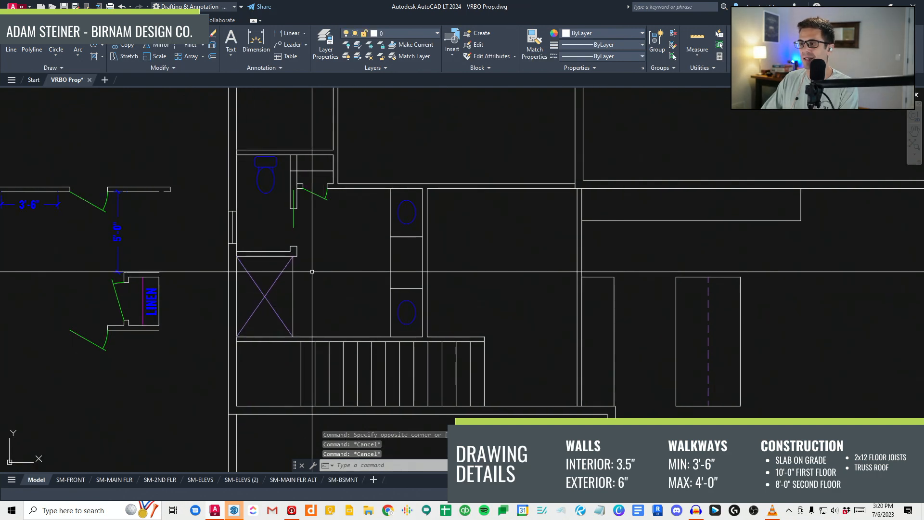
Step: Sketch a box beside the shower, running out from its rear corner and across to the stair wall
{"action": "type", "text": "l"}
{"action": "key", "text": "Return"}
{"action": "left_click", "coordinate": [331, 257]}
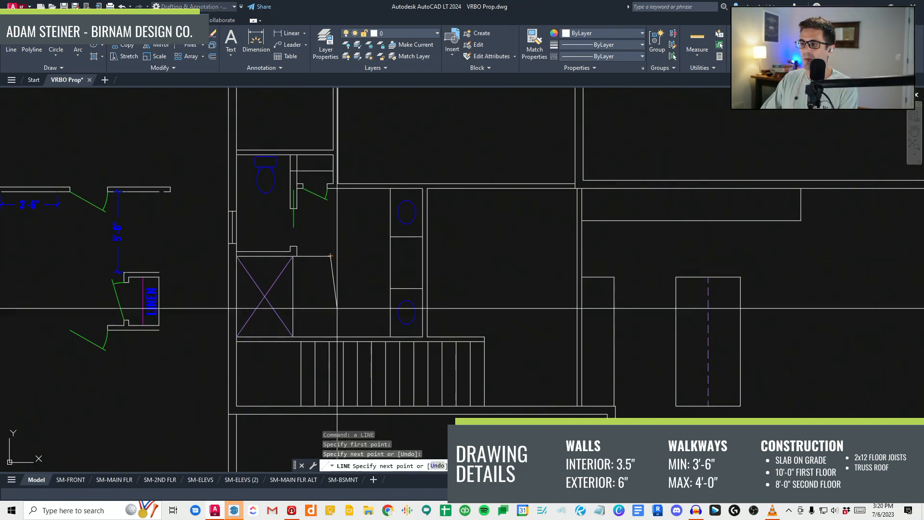
{"action": "left_click", "coordinate": [330, 337]}
{"action": "key", "text": "Escape"}
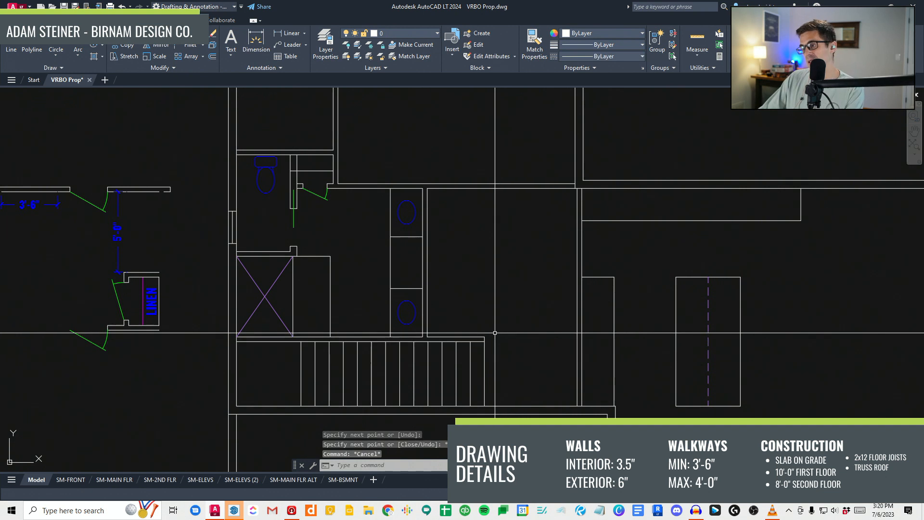
{"action": "scroll", "coordinate": [358, 265], "scroll_direction": "down", "scroll_amount": 2}
{"action": "middle_click_drag", "start_coordinate": [369, 248], "coordinate": [363, 316]}
{"action": "key", "text": "Escape"}
Step: Match the new closet's shelf line to the properties of the shelf line in the reference linen closet
{"action": "scroll", "coordinate": [289, 264], "scroll_direction": "up", "scroll_amount": 6}
{"action": "scroll", "coordinate": [372, 269], "scroll_direction": "down", "scroll_amount": 7}
{"action": "scroll", "coordinate": [294, 339], "scroll_direction": "up", "scroll_amount": 4}
{"action": "type", "text": "w"}
{"action": "key", "text": "space"}
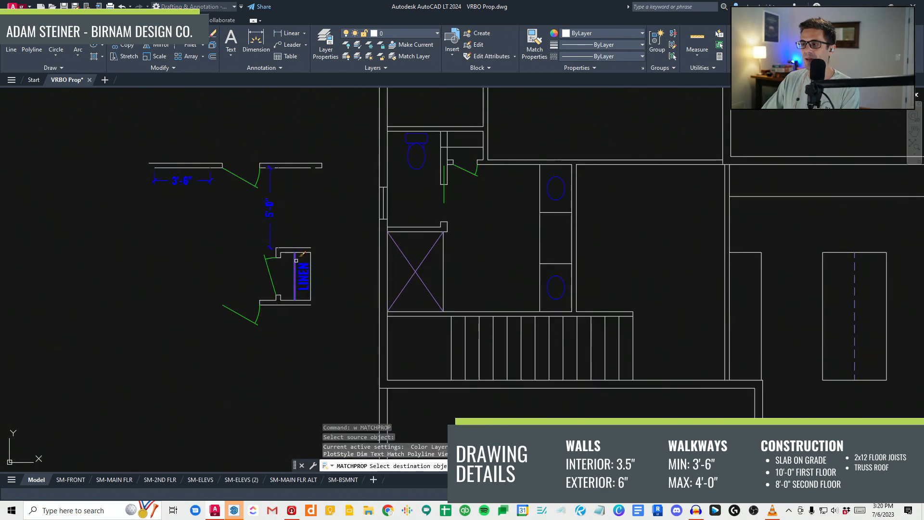
{"action": "scroll", "coordinate": [474, 155], "scroll_direction": "up", "scroll_amount": 2}
{"action": "middle_click_drag", "start_coordinate": [202, 304], "coordinate": [237, 275]}
{"action": "scroll", "coordinate": [238, 275], "scroll_direction": "down", "scroll_amount": 4}
Step: Erase the leftover linen closet, doors, wall pieces and dimensions outside the exterior wall
{"action": "left_click", "coordinate": [244, 363]}
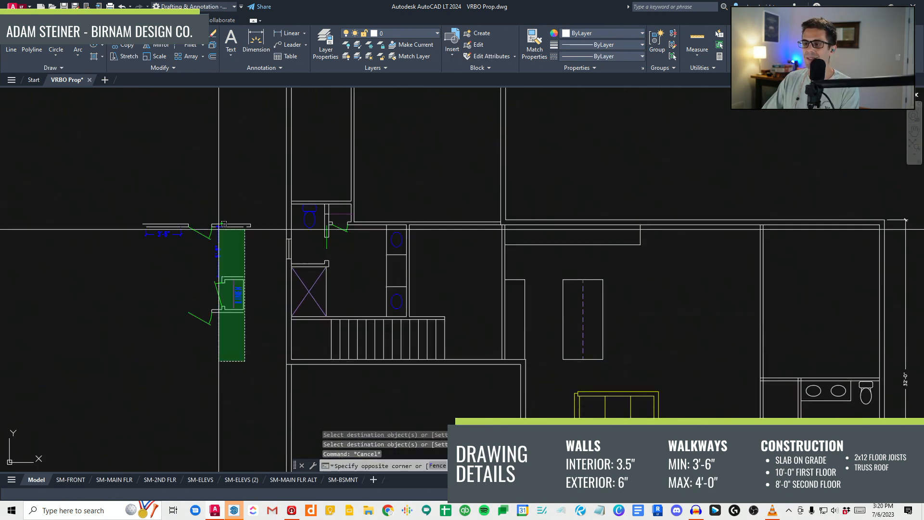
{"action": "left_click", "coordinate": [176, 212]}
{"action": "type", "text": "e"}
{"action": "left_click", "coordinate": [258, 236]}
{"action": "left_click", "coordinate": [232, 195]}
{"action": "type", "text": "e"}
{"action": "mouse_move", "coordinate": [251, 227]}
{"action": "middle_mouse_down"}
{"action": "mouse_move", "coordinate": [238, 298]}
{"action": "mouse_move", "coordinate": [171, 357]}
{"action": "middle_mouse_up"}
{"action": "key", "text": "Escape"}
{"action": "key", "text": "Escape"}
Step: Draw a short line across the partition between the two rear rooms at the wall's midpoint
{"action": "middle_click_drag", "start_coordinate": [357, 340], "coordinate": [365, 270]}
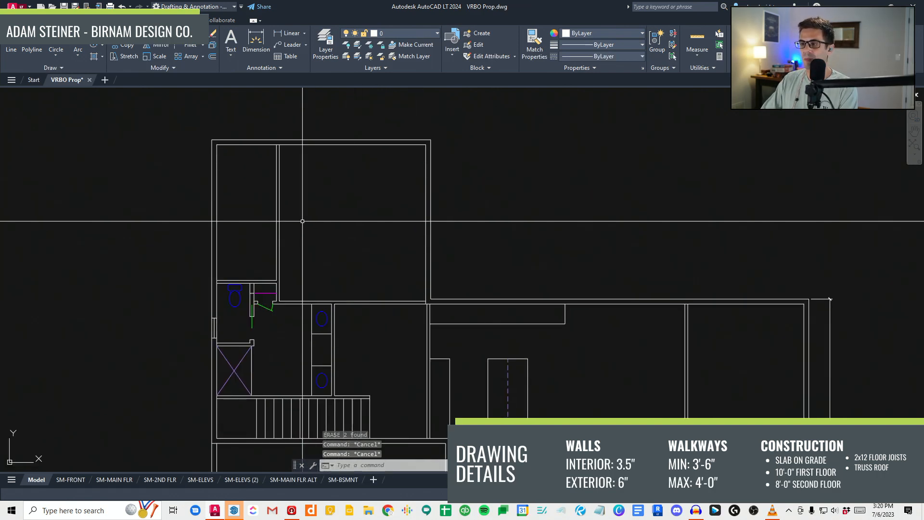
{"action": "type", "text": "l"}
{"action": "left_click", "coordinate": [280, 212]}
{"action": "left_click", "coordinate": [283, 211]}
{"action": "key", "text": "Escape"}
{"action": "key", "text": "Escape"}
{"action": "left_click", "coordinate": [264, 224]}
{"action": "left_click", "coordinate": [295, 200]}
{"action": "type", "text": "cv"}
{"action": "key", "text": "Escape"}
{"action": "key", "text": "Escape"}
Step: Move the short line crossing the partition between the two rear rooms
{"action": "left_click", "coordinate": [262, 224]}
{"action": "left_click", "coordinate": [302, 192]}
{"action": "key", "text": "space"}
{"action": "left_click", "coordinate": [307, 205]}
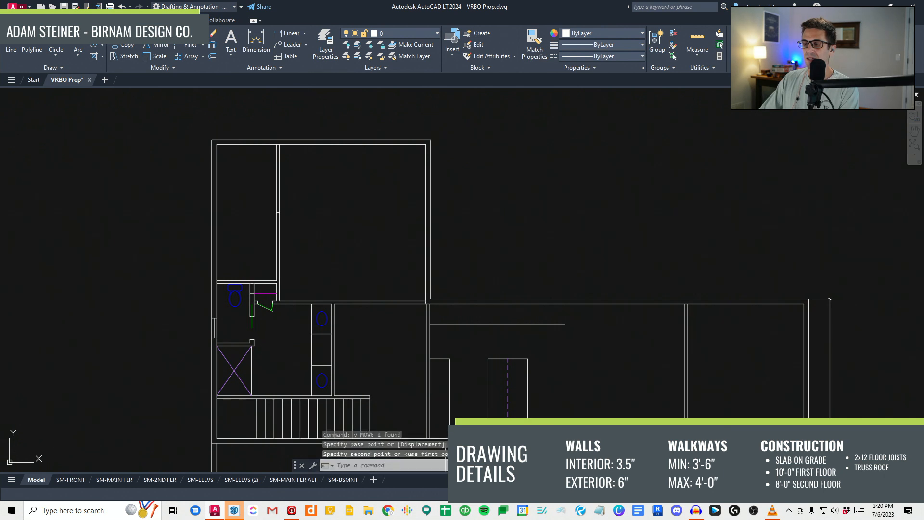
Step: Erase the short line crossing the partition between the two rear rooms
{"action": "key", "text": "Escape"}
{"action": "key", "text": "Escape"}
{"action": "left_click", "coordinate": [271, 212]}
{"action": "left_click", "coordinate": [276, 228]}
{"action": "left_click", "coordinate": [277, 228]}
{"action": "left_click", "coordinate": [304, 186]}
{"action": "key", "text": "Escape"}
{"action": "key", "text": "Escape"}
{"action": "key", "text": "ctrl+z"}
{"action": "key", "text": "Escape"}
{"action": "left_click", "coordinate": [263, 227]}
{"action": "left_click", "coordinate": [292, 198]}
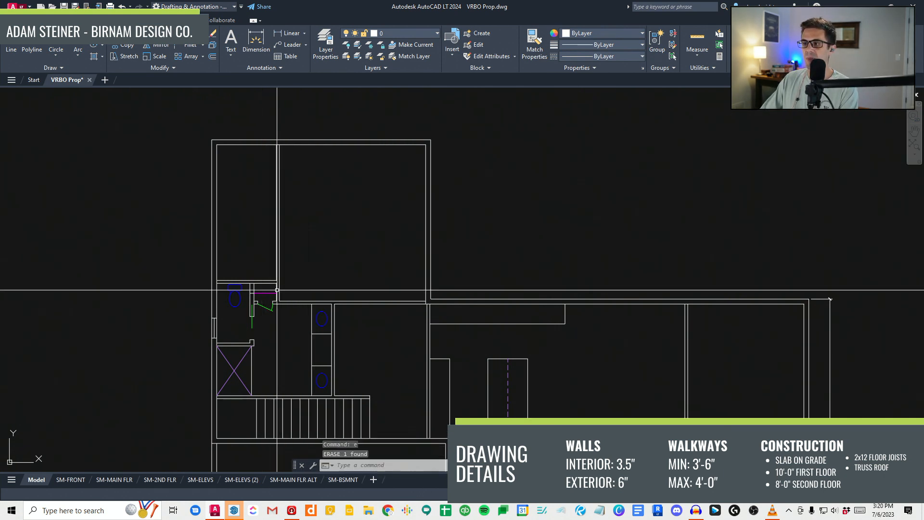
Step: Draw a short line across the partition level with the bathroom's rear wall and move it toward the rear along the partition
{"action": "scroll", "coordinate": [277, 293], "scroll_direction": "up", "scroll_amount": 5}
{"action": "type", "text": "l"}
{"action": "left_click", "coordinate": [276, 259]}
{"action": "left_click", "coordinate": [283, 259]}
{"action": "key", "text": "Escape"}
{"action": "left_click", "coordinate": [263, 277]}
{"action": "left_click", "coordinate": [303, 226]}
{"action": "type", "text": "v"}
{"action": "left_click", "coordinate": [332, 223]}
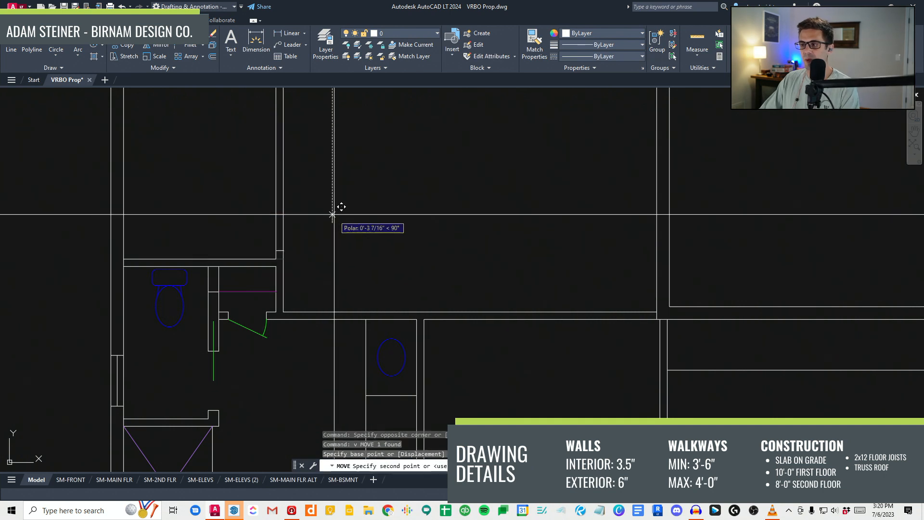
{"action": "middle_click_drag", "start_coordinate": [334, 214], "coordinate": [334, 230]}
{"action": "key", "text": "Escape"}
{"action": "key", "text": "Escape"}
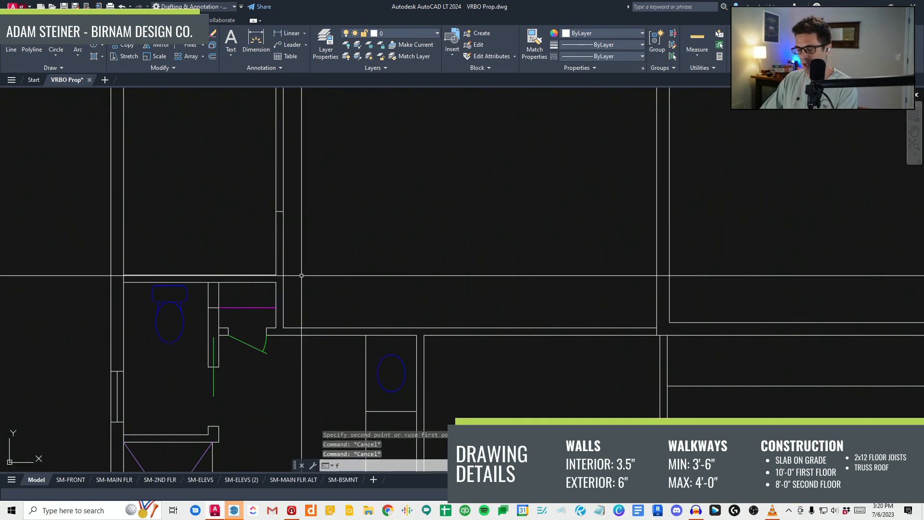
Step: Offset the walk-in closet's inner wall faces inward to create shelf lines on three sides
{"action": "type", "text": "ff"}
{"action": "left_click", "coordinate": [231, 274]}
{"action": "left_click", "coordinate": [235, 236]}
{"action": "middle_click_drag", "start_coordinate": [238, 208], "coordinate": [262, 322]}
{"action": "scroll", "coordinate": [263, 323], "scroll_direction": "down", "scroll_amount": 5}
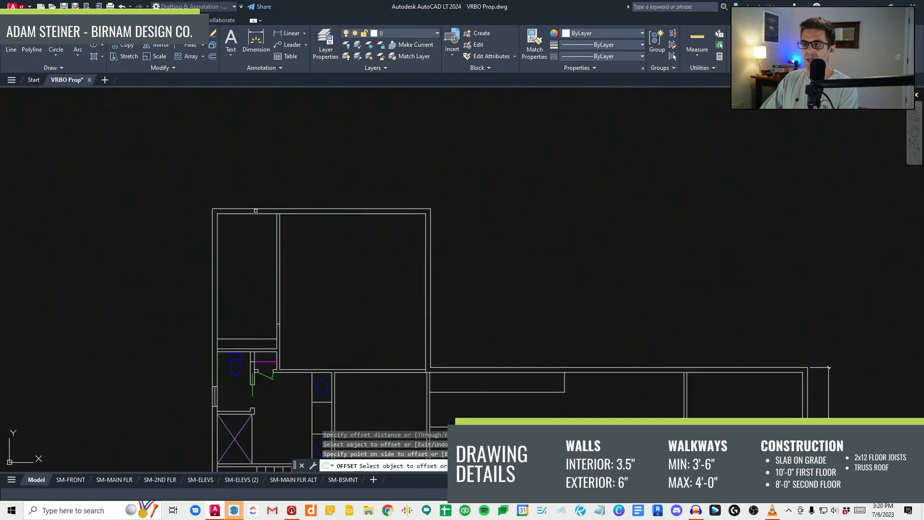
{"action": "key", "text": "Escape"}
Step: Fillet the closet's shelf lines into clean corners and trim the rear shelf line beyond the partition
{"action": "type", "text": "f"}
{"action": "left_click", "coordinate": [232, 223]}
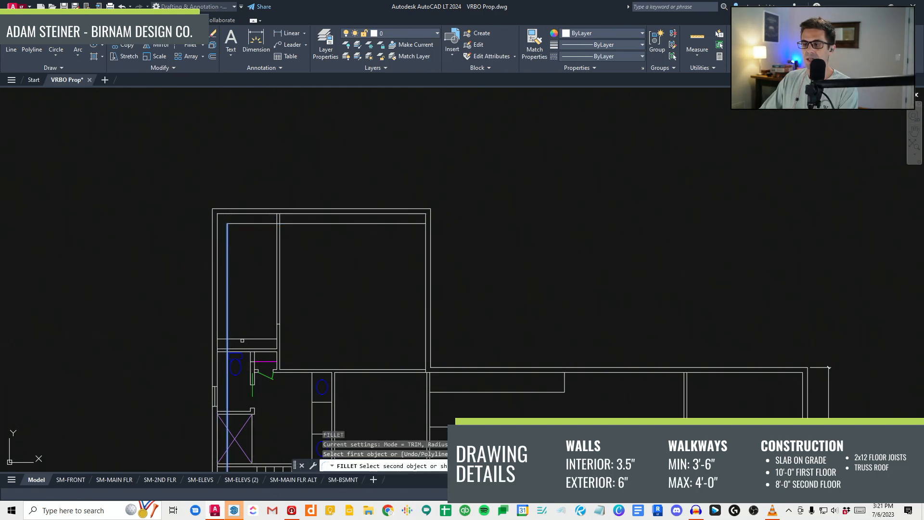
{"action": "type", "text": "f"}
{"action": "left_click", "coordinate": [234, 339]}
{"action": "type", "text": "tr"}
{"action": "left_click", "coordinate": [291, 224]}
{"action": "key", "text": "Escape"}
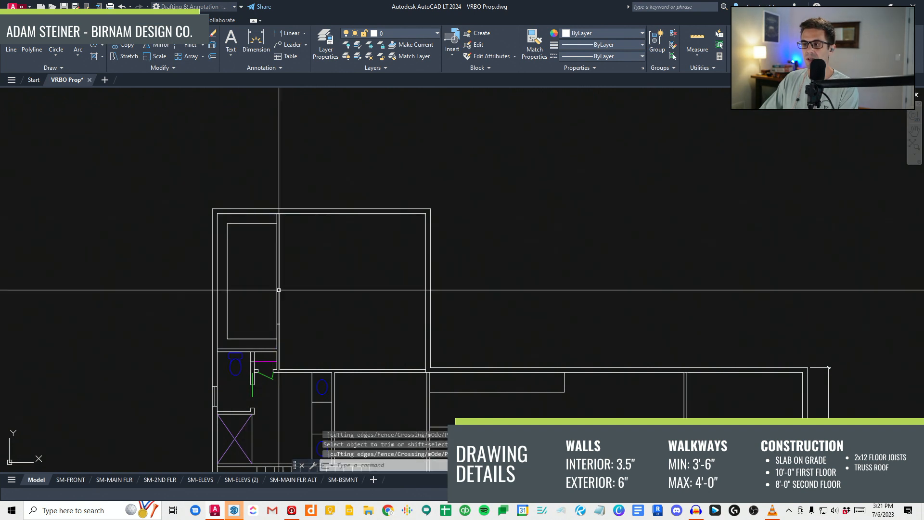
Step: Copy the short partition line farther along the wall to mark the other side of the closet doorway
{"action": "key", "text": "Escape"}
{"action": "scroll", "coordinate": [270, 326], "scroll_direction": "up", "scroll_amount": 3}
{"action": "left_click", "coordinate": [262, 350]}
{"action": "key", "text": "Escape"}
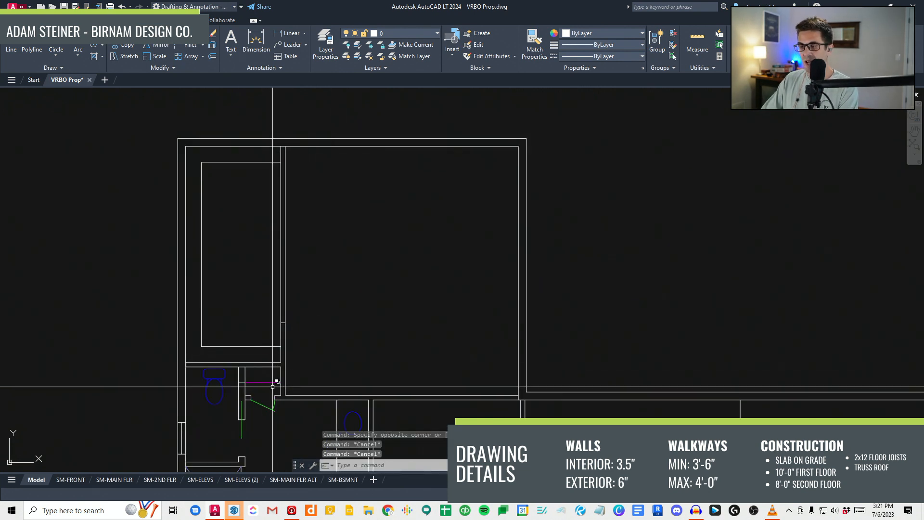
{"action": "scroll", "coordinate": [263, 325], "scroll_direction": "up", "scroll_amount": 2}
{"action": "left_click", "coordinate": [279, 347]}
{"action": "left_click", "coordinate": [318, 308]}
{"action": "type", "text": "cv"}
{"action": "left_click", "coordinate": [341, 302]}
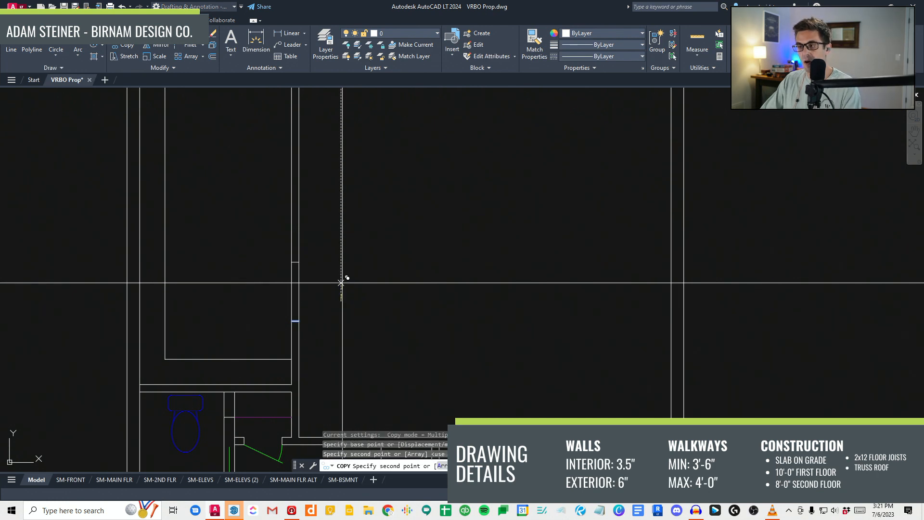
{"action": "key", "text": "Escape"}
{"action": "key", "text": "Escape"}
Step: Trim the partition lines between the two jamb lines to open the closet doorway
{"action": "scroll", "coordinate": [327, 333], "scroll_direction": "down", "scroll_amount": 2}
{"action": "type", "text": "tr"}
{"action": "left_click", "coordinate": [321, 292]}
{"action": "left_click", "coordinate": [280, 304]}
{"action": "key", "text": "Escape"}
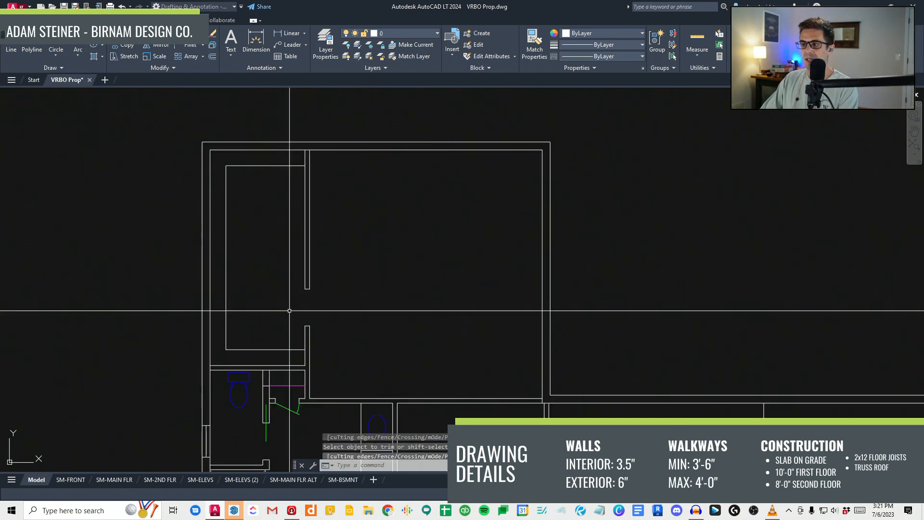
{"action": "middle_click_drag", "start_coordinate": [304, 323], "coordinate": [299, 272]}
{"action": "scroll", "coordinate": [301, 273], "scroll_direction": "up", "scroll_amount": 2}
{"action": "type", "text": "cv"}
{"action": "scroll", "coordinate": [307, 291], "scroll_direction": "down", "scroll_amount": 2}
{"action": "key", "text": "Escape"}
{"action": "key", "text": "Escape"}
{"action": "key", "text": "Escape"}
{"action": "key", "text": "Escape"}
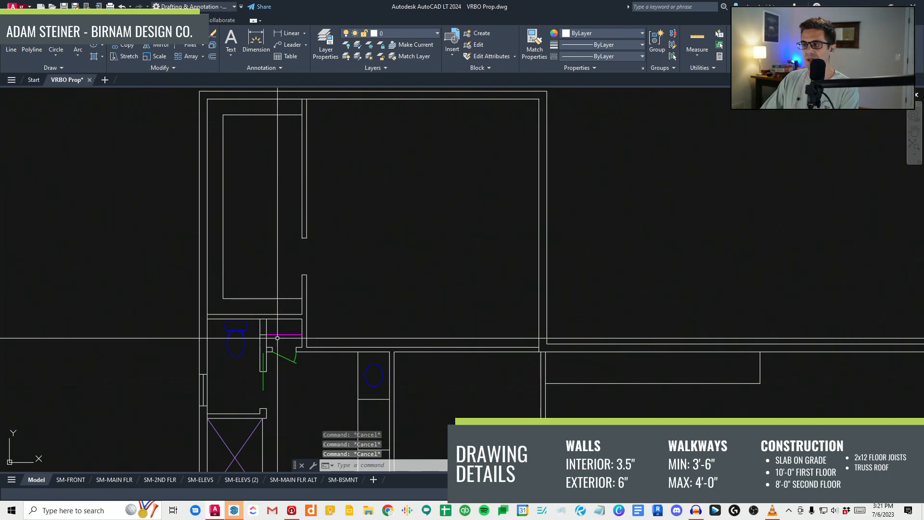
Step: Draw a circle centred on the closet doorway's lower jamb with the opening's width as radius, and an angled door leaf line
{"action": "scroll", "coordinate": [306, 287], "scroll_direction": "up", "scroll_amount": 2}
{"action": "type", "text": "c"}
{"action": "key", "text": "space"}
{"action": "left_click", "coordinate": [301, 215]}
{"action": "key", "text": "Escape"}
{"action": "type", "text": "a"}
{"action": "key", "text": "space"}
{"action": "left_click", "coordinate": [301, 271]}
{"action": "scroll", "coordinate": [276, 207], "scroll_direction": "up", "scroll_amount": 2}
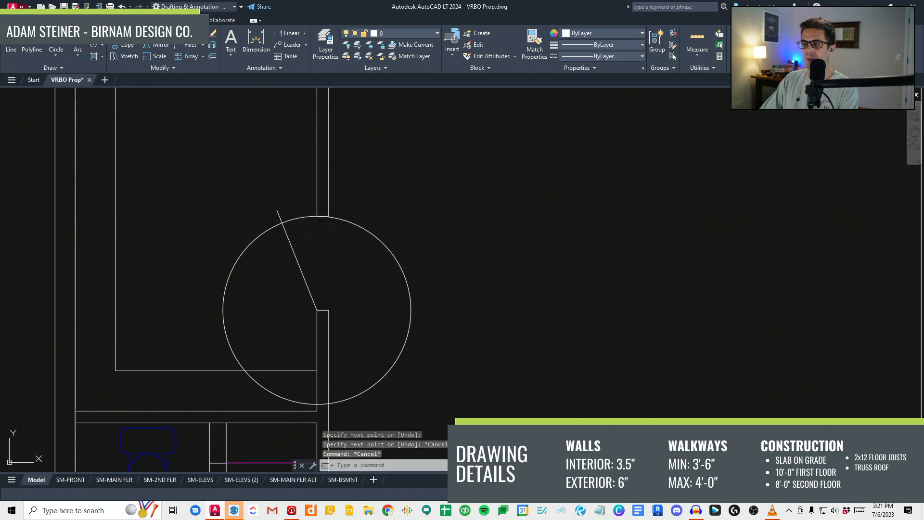
{"action": "scroll", "coordinate": [291, 260], "scroll_direction": "down", "scroll_amount": 2}
{"action": "type", "text": "rt"}
{"action": "key", "text": "space"}
{"action": "key", "text": "space"}
{"action": "left_click", "coordinate": [276, 257]}
{"action": "left_click", "coordinate": [255, 231]}
{"action": "key", "text": "Escape"}
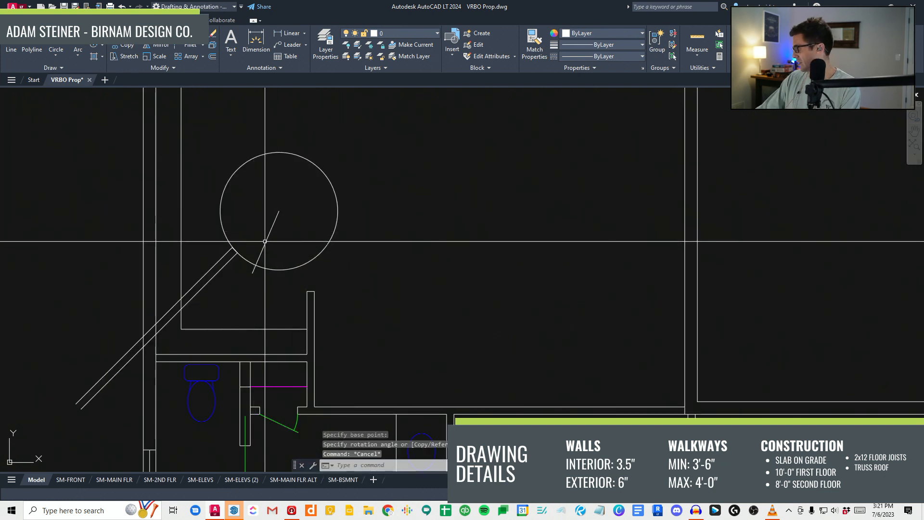
{"action": "key", "text": "ctrl+z"}
Step: Trim the circle down to the door swing arc between the leaf line and the upper jamb
{"action": "type", "text": "tr"}
{"action": "key", "text": "space"}
{"action": "left_click", "coordinate": [334, 255]}
{"action": "left_click", "coordinate": [238, 197]}
{"action": "key", "text": "space"}
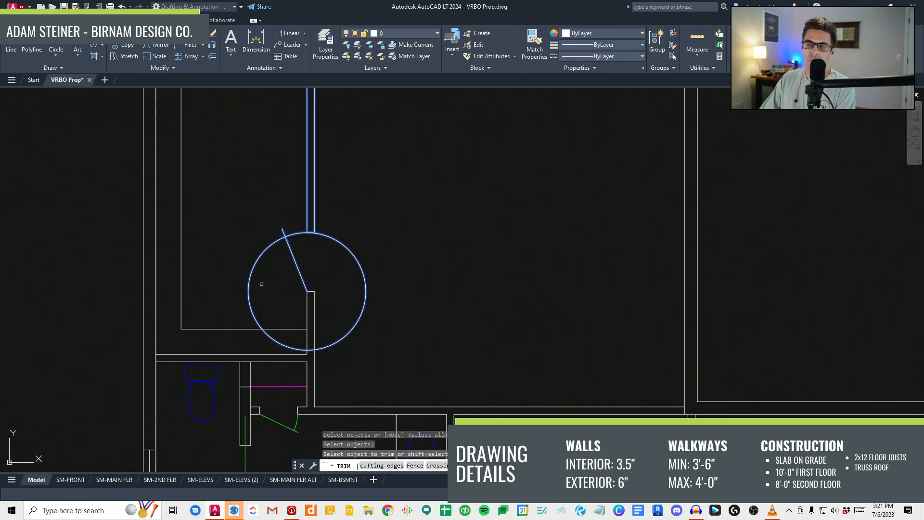
{"action": "key", "text": "Escape"}
Step: Match the new closet door leaf and swing arc to the properties of the green linen closet door
{"action": "middle_click_drag", "start_coordinate": [278, 330], "coordinate": [278, 277]}
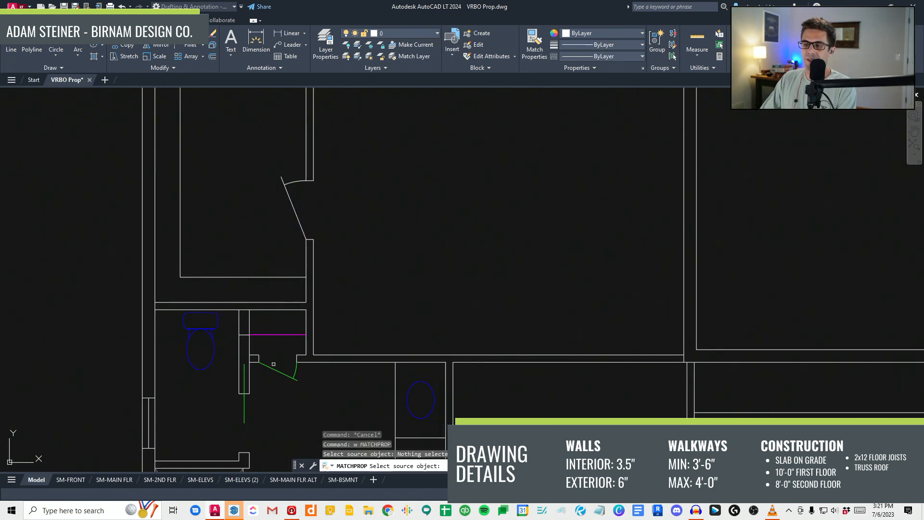
{"action": "scroll", "coordinate": [289, 262], "scroll_direction": "down", "scroll_amount": 5}
{"action": "key", "text": "space"}
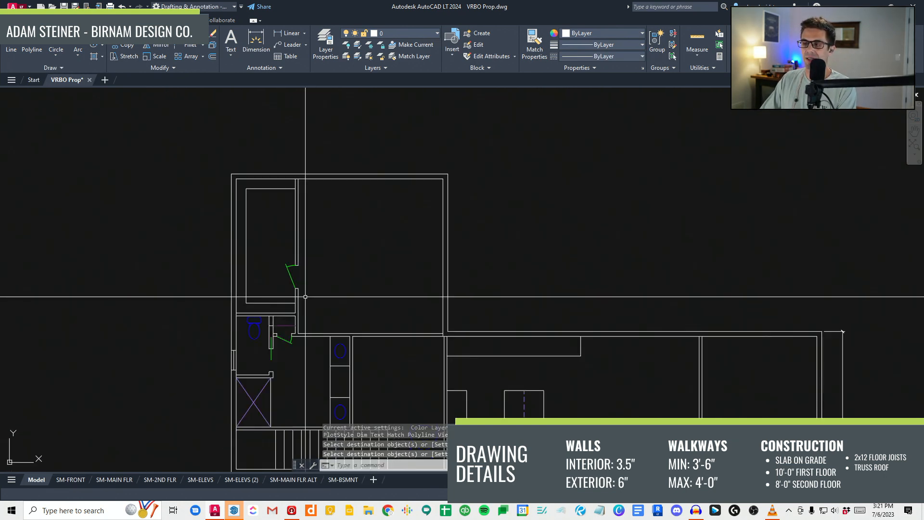
{"action": "key", "text": "Escape"}
{"action": "key", "text": "Escape"}
Step: Match the walk-in closet's shelf lines to the properties of the linen closet's shelf line
{"action": "middle_click_drag", "start_coordinate": [310, 315], "coordinate": [347, 309]}
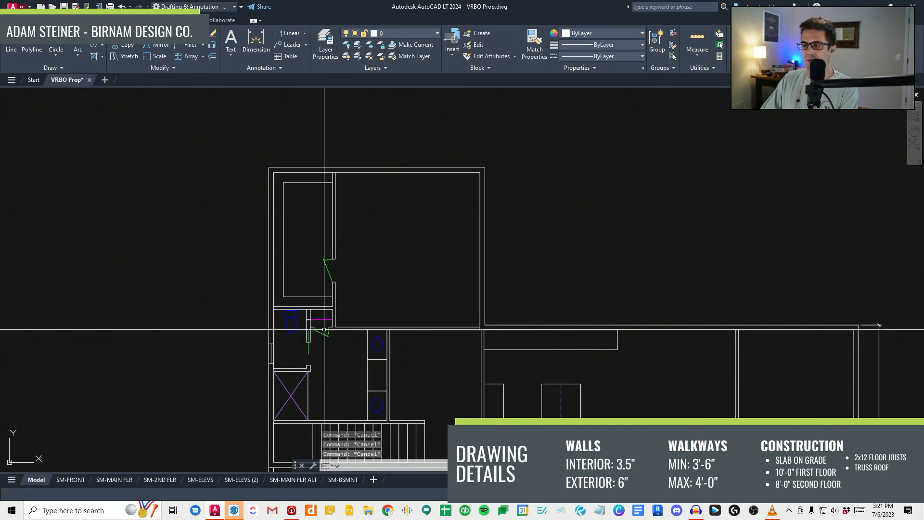
{"action": "left_click", "coordinate": [304, 301]}
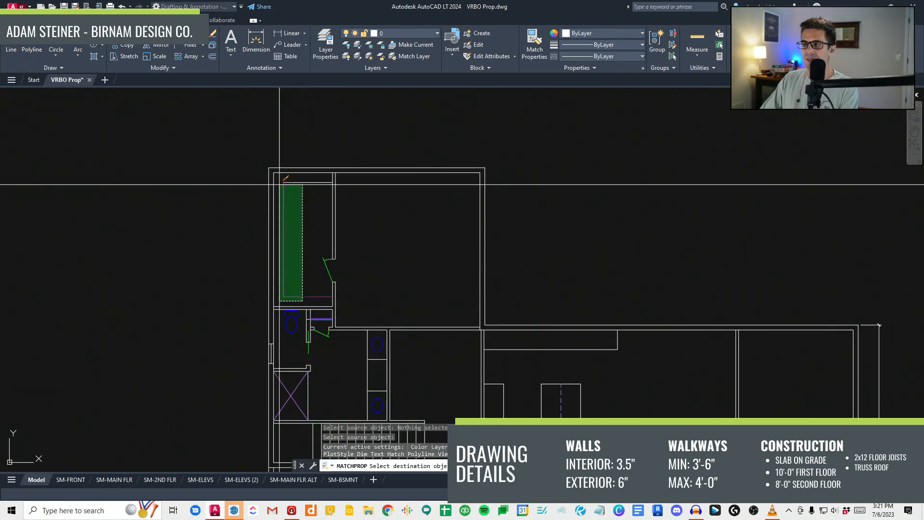
{"action": "left_click", "coordinate": [281, 177]}
{"action": "key", "text": "space"}
Step: Draw a short line across the rear exterior wall at the bedroom's inner corner and move it 6 inches toward the closet
{"action": "middle_click_drag", "start_coordinate": [333, 253], "coordinate": [299, 262]}
{"action": "mouse_move", "coordinate": [336, 292]}
{"action": "middle_mouse_down"}
{"action": "mouse_move", "coordinate": [329, 241]}
{"action": "mouse_move", "coordinate": [308, 271]}
{"action": "middle_mouse_up"}
{"action": "scroll", "coordinate": [305, 288], "scroll_direction": "down", "scroll_amount": 3}
{"action": "scroll", "coordinate": [313, 244], "scroll_direction": "up", "scroll_amount": 3}
{"action": "key", "text": "Escape"}
{"action": "key", "text": "Escape"}
{"action": "middle_click_drag", "start_coordinate": [376, 257], "coordinate": [350, 248]}
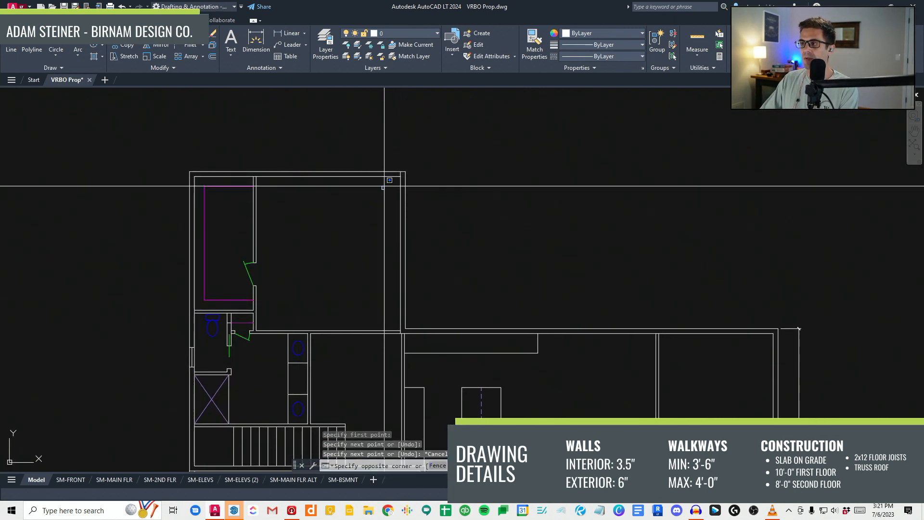
{"action": "left_click", "coordinate": [382, 191]}
{"action": "left_click", "coordinate": [416, 164]}
{"action": "type", "text": "m"}
{"action": "left_click", "coordinate": [439, 149]}
{"action": "type", "text": "6"}
{"action": "key", "text": "Escape"}
{"action": "key", "text": "Escape"}
Step: Copy the short line 30 inches along the rear wall to mark the window's other side
{"action": "left_click", "coordinate": [387, 187]}
{"action": "left_click", "coordinate": [418, 163]}
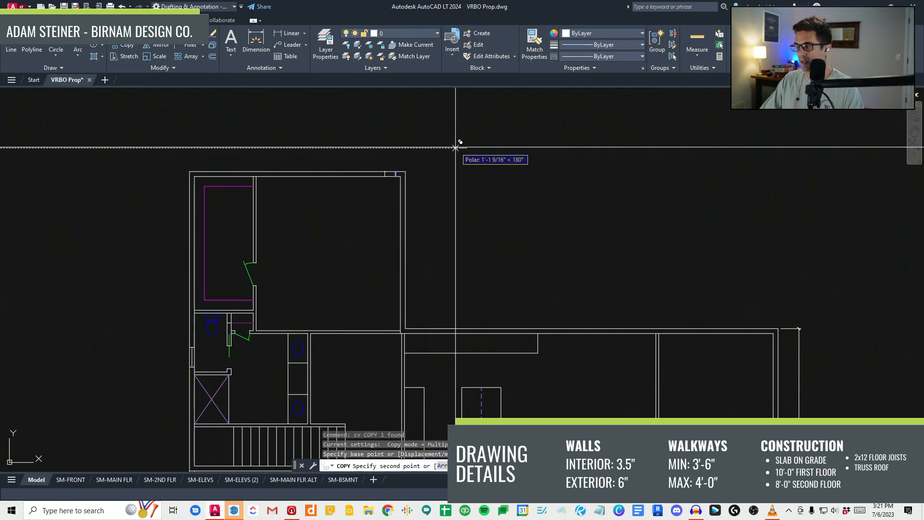
{"action": "type", "text": "30"}
{"action": "key", "text": "Escape"}
{"action": "key", "text": "Escape"}
Step: Draw the window's glass line between the midpoints of the two short lines in the rear wall
{"action": "scroll", "coordinate": [373, 173], "scroll_direction": "up", "scroll_amount": 4}
{"action": "type", "text": "a"}
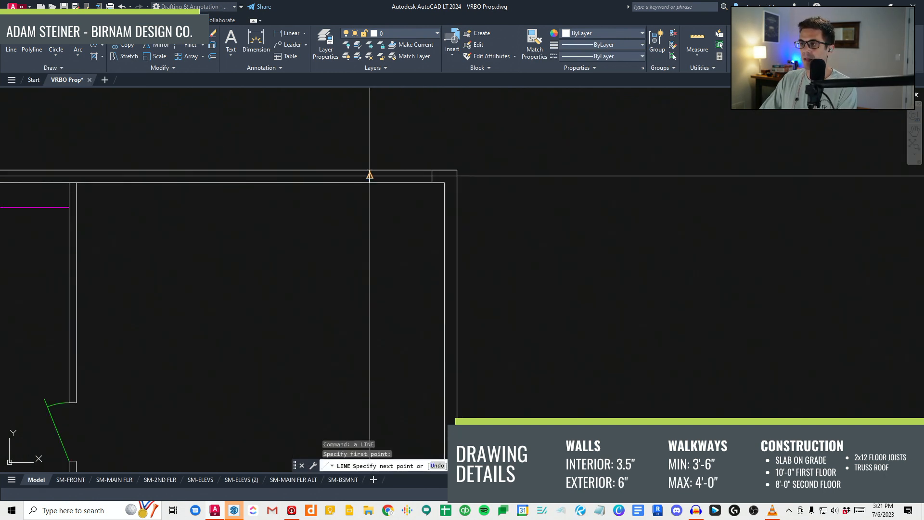
{"action": "left_click", "coordinate": [428, 175]}
{"action": "key", "text": "Escape"}
{"action": "key", "text": "Escape"}
{"action": "scroll", "coordinate": [346, 286], "scroll_direction": "down", "scroll_amount": 4}
{"action": "middle_click_drag", "start_coordinate": [274, 386], "coordinate": [293, 320]}
Step: Draw a diagonal construction line across the bedroom from the partition to the opposite rear corner
{"action": "type", "text": "a"}
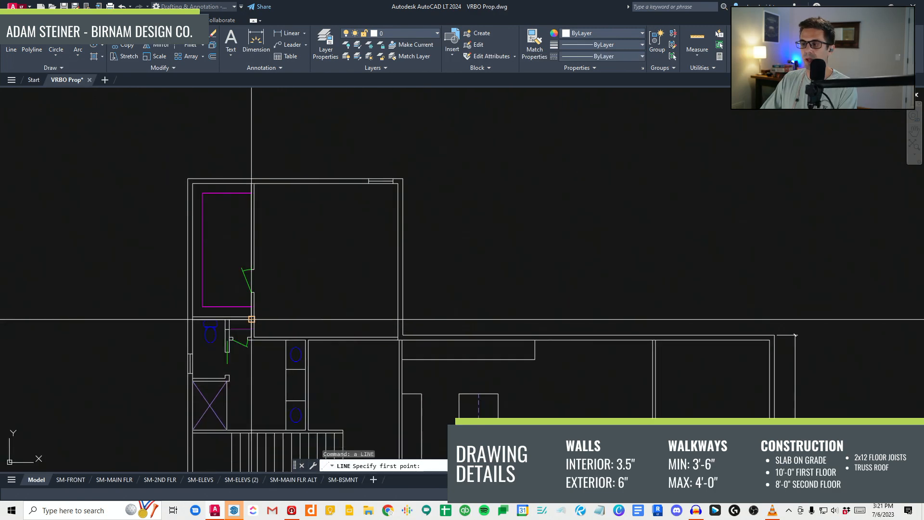
{"action": "left_click", "coordinate": [255, 315]}
{"action": "left_click", "coordinate": [398, 183]}
{"action": "key", "text": "Escape"}
{"action": "key", "text": "Escape"}
Step: Mirror the rear wall window about a vertical axis through the diagonal's midpoint, keeping the original
{"action": "left_click", "coordinate": [337, 212]}
{"action": "left_click", "coordinate": [396, 172]}
{"action": "type", "text": "rr"}
{"action": "left_click", "coordinate": [326, 249]}
{"action": "left_click", "coordinate": [326, 221]}
{"action": "key", "text": "space"}
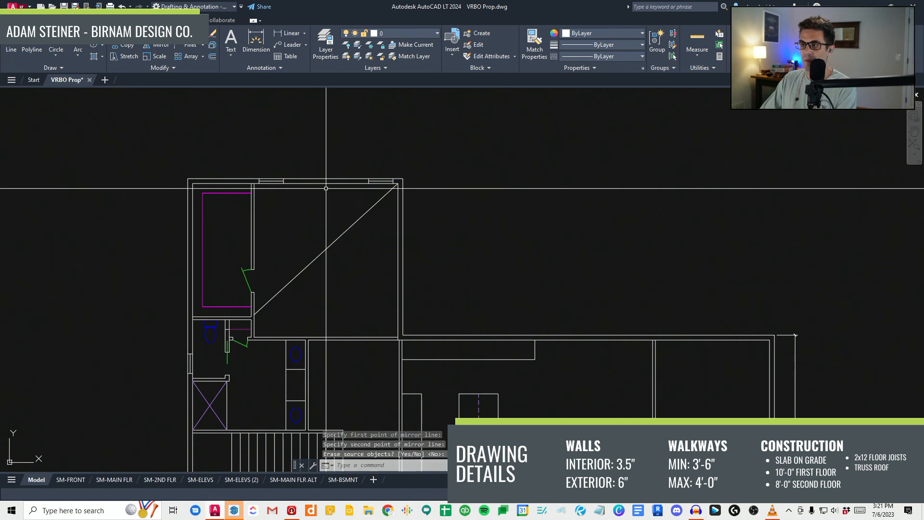
Step: Erase the diagonal construction line in the bedroom
{"action": "key", "text": "Escape"}
{"action": "middle_click_drag", "start_coordinate": [332, 215], "coordinate": [339, 249]}
{"action": "left_click", "coordinate": [351, 279]}
{"action": "left_click", "coordinate": [346, 274]}
{"action": "key", "text": "Delete"}
{"action": "key", "text": "Escape"}
{"action": "key", "text": "Escape"}
Step: Copy the king bed, desk and 6'-0" x 3'-0" table from the furniture library to the open area beside the floor plan
{"action": "scroll", "coordinate": [352, 279], "scroll_direction": "down", "scroll_amount": 8}
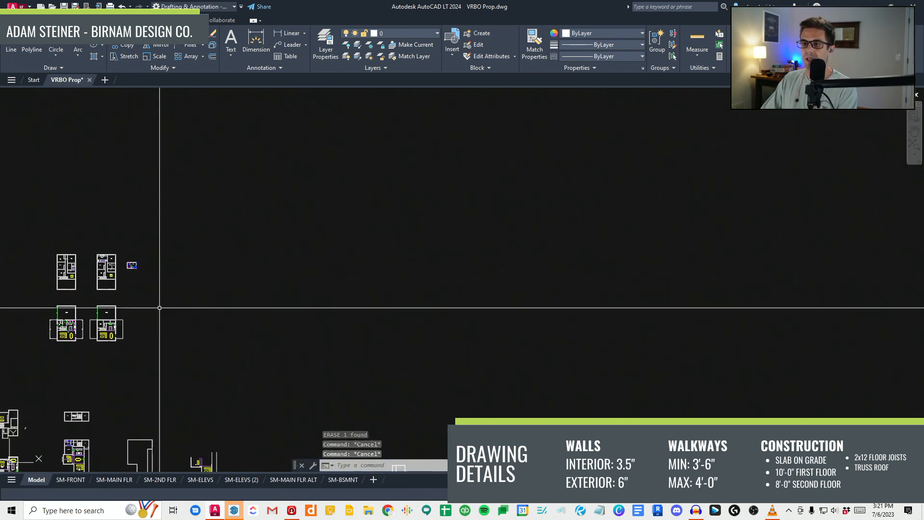
{"action": "middle_click_drag", "start_coordinate": [216, 339], "coordinate": [416, 363]}
{"action": "scroll", "coordinate": [349, 224], "scroll_direction": "down", "scroll_amount": 2}
{"action": "scroll", "coordinate": [146, 96], "scroll_direction": "down", "scroll_amount": 2}
{"action": "middle_click_drag", "start_coordinate": [147, 96], "coordinate": [322, 309]}
{"action": "scroll", "coordinate": [239, 182], "scroll_direction": "up", "scroll_amount": 6}
{"action": "scroll", "coordinate": [227, 232], "scroll_direction": "up", "scroll_amount": 8}
{"action": "middle_click_drag", "start_coordinate": [227, 232], "coordinate": [305, 222]}
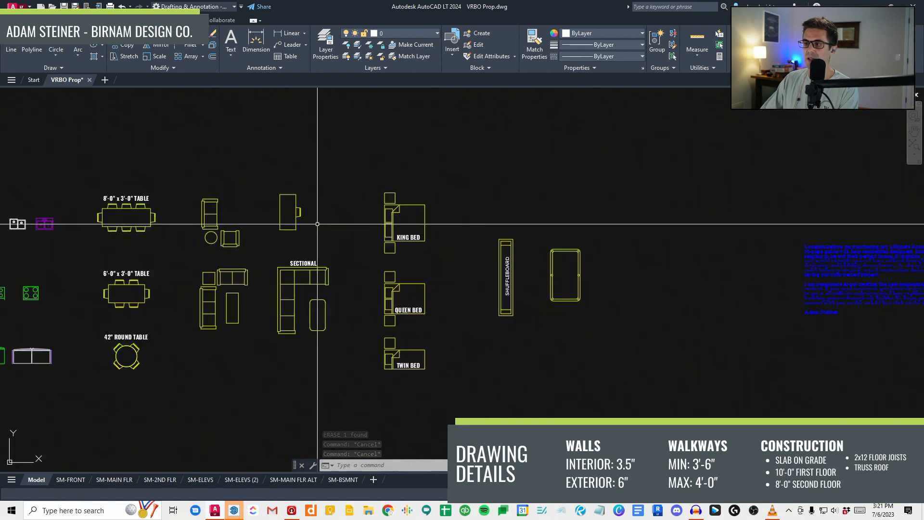
{"action": "scroll", "coordinate": [401, 249], "scroll_direction": "up", "scroll_amount": 2}
{"action": "left_click", "coordinate": [391, 254]}
{"action": "key", "text": "Escape"}
{"action": "left_click", "coordinate": [392, 257]}
{"action": "left_click", "coordinate": [377, 169]}
{"action": "middle_click_drag", "start_coordinate": [324, 264], "coordinate": [324, 270]}
{"action": "left_click", "coordinate": [283, 237]}
{"action": "left_click", "coordinate": [205, 164]}
{"action": "scroll", "coordinate": [232, 211], "scroll_direction": "down", "scroll_amount": 2}
{"action": "middle_click_drag", "start_coordinate": [232, 212], "coordinate": [303, 210]}
{"action": "middle_click_drag", "start_coordinate": [241, 245], "coordinate": [256, 245]}
{"action": "left_click", "coordinate": [184, 297]}
{"action": "left_click", "coordinate": [152, 285]}
{"action": "type", "text": "cv"}
{"action": "key", "text": "space"}
{"action": "left_click", "coordinate": [235, 218]}
{"action": "scroll", "coordinate": [206, 206], "scroll_direction": "down", "scroll_amount": 10}
{"action": "scroll", "coordinate": [318, 332], "scroll_direction": "up", "scroll_amount": 8}
{"action": "scroll", "coordinate": [245, 289], "scroll_direction": "up", "scroll_amount": 4}
{"action": "left_click", "coordinate": [248, 284]}
Step: Move the king bed copy up beside the rear bedroom and rotate it 90° clockwise so its headboard faces the rear
{"action": "left_click", "coordinate": [196, 198]}
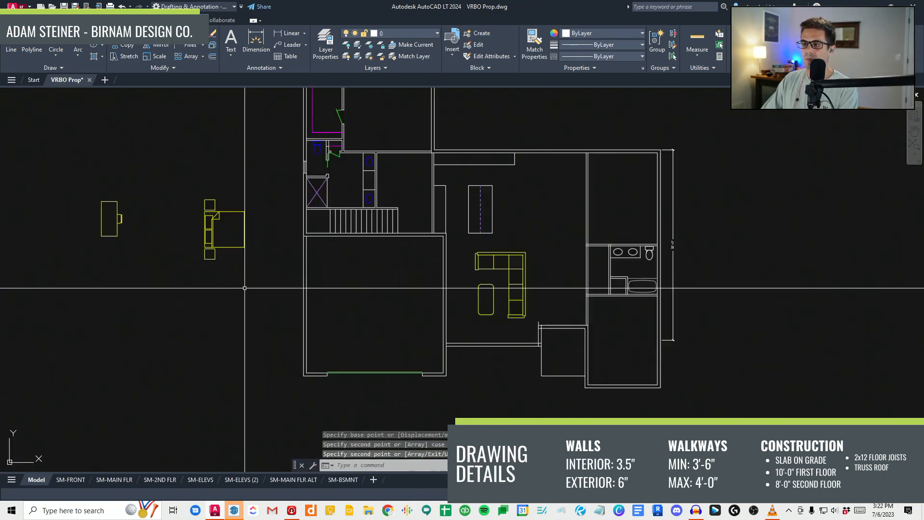
{"action": "type", "text": "m"}
{"action": "left_click", "coordinate": [212, 227]}
{"action": "middle_click_drag", "start_coordinate": [213, 227], "coordinate": [180, 323]}
{"action": "left_click", "coordinate": [169, 210]}
{"action": "left_click", "coordinate": [215, 274]}
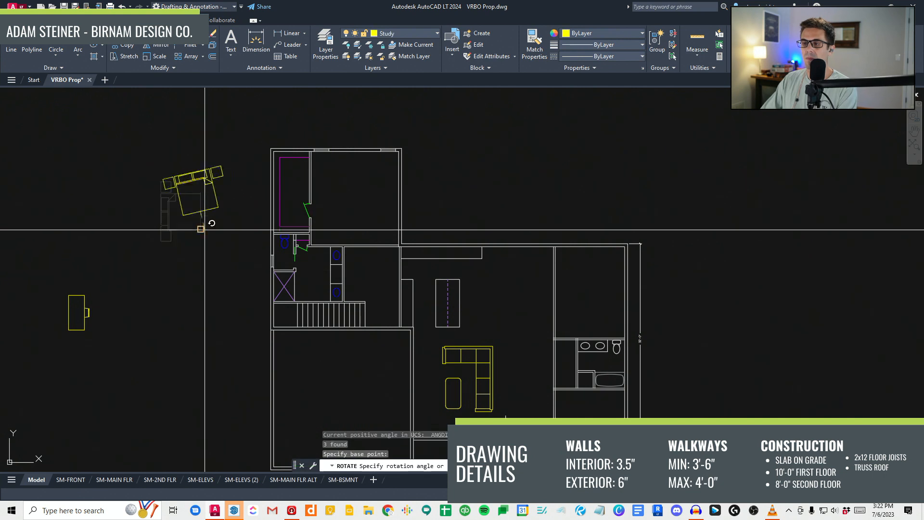
{"action": "left_click", "coordinate": [200, 251]}
Step: Move the king bed with its nightstands into the rear bedroom, headboard against the rear wall between the two windows
{"action": "left_click", "coordinate": [238, 239]}
{"action": "left_click", "coordinate": [155, 143]}
{"action": "type", "text": "v"}
{"action": "key", "text": "space"}
{"action": "left_click", "coordinate": [201, 211]}
{"action": "scroll", "coordinate": [365, 178], "scroll_direction": "up", "scroll_amount": 3}
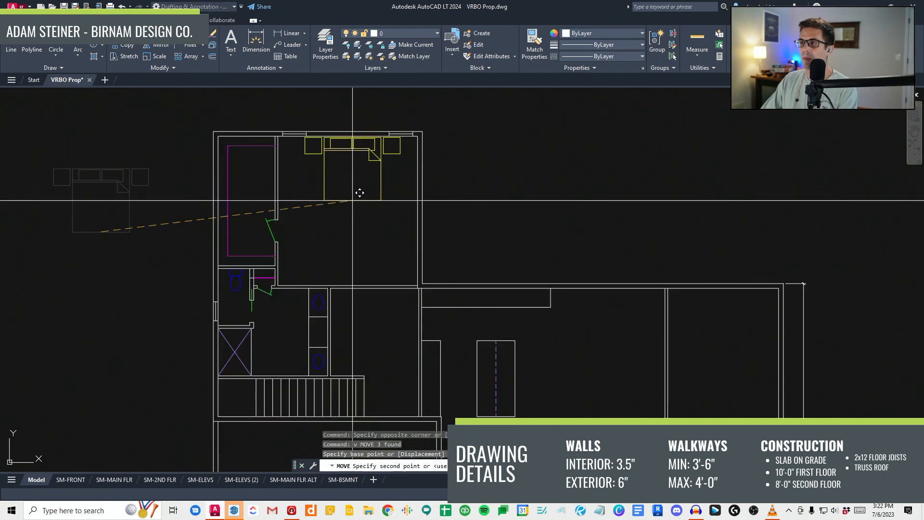
{"action": "left_click", "coordinate": [347, 201]}
{"action": "key", "text": "Escape"}
Step: Move the desk copy to the open area beside the garage, outside the floor plan
{"action": "scroll", "coordinate": [346, 227], "scroll_direction": "down", "scroll_amount": 3}
{"action": "middle_click_drag", "start_coordinate": [358, 218], "coordinate": [402, 205]}
{"action": "left_click", "coordinate": [195, 338]}
{"action": "left_click", "coordinate": [105, 275]}
{"action": "type", "text": "v"}
{"action": "left_click", "coordinate": [142, 338]}
{"action": "scroll", "coordinate": [242, 340], "scroll_direction": "down", "scroll_amount": 2}
{"action": "middle_click_drag", "start_coordinate": [242, 339], "coordinate": [195, 245]}
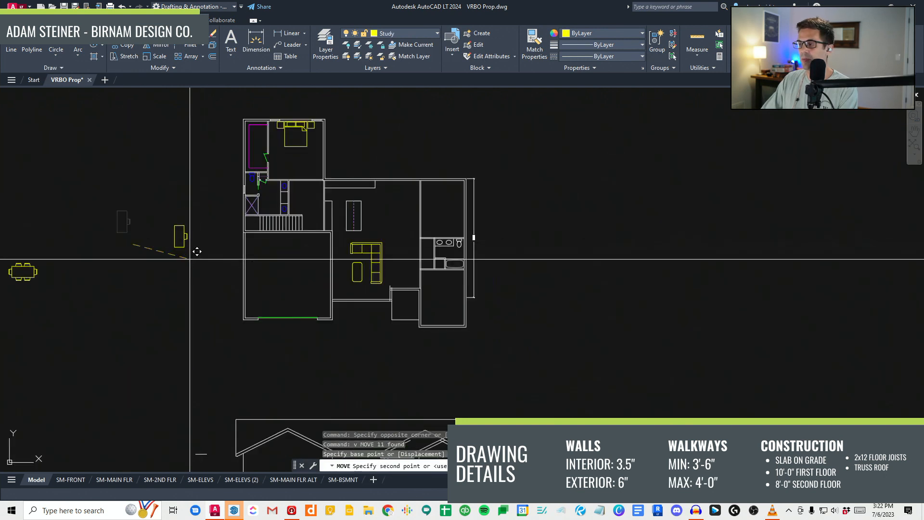
{"action": "left_click", "coordinate": [155, 281]}
{"action": "key", "text": "Escape"}
{"action": "key", "text": "Escape"}
{"action": "scroll", "coordinate": [489, 211], "scroll_direction": "up", "scroll_amount": 2}
{"action": "middle_click_drag", "start_coordinate": [400, 295], "coordinate": [400, 258]}
{"action": "mouse_move", "coordinate": [188, 294]}
{"action": "middle_mouse_down"}
{"action": "mouse_move", "coordinate": [320, 346]}
{"action": "mouse_move", "coordinate": [321, 390]}
{"action": "middle_mouse_up"}
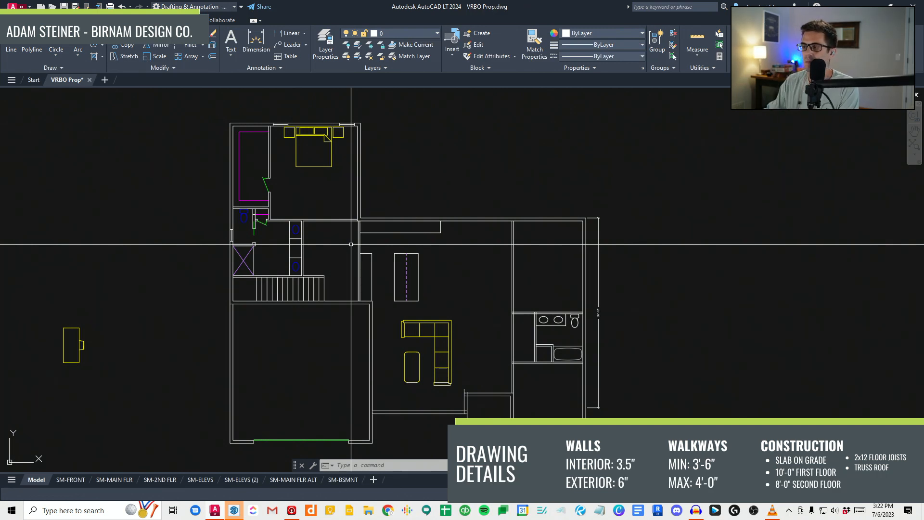
{"action": "key", "text": "Escape"}
{"action": "key", "text": "Escape"}
{"action": "key", "text": "Escape"}
{"action": "middle_click_drag", "start_coordinate": [22, 396], "coordinate": [220, 359]}
{"action": "left_click", "coordinate": [114, 360]}
{"action": "left_click", "coordinate": [72, 333]}
{"action": "type", "text": "v"}
{"action": "key", "text": "space"}
{"action": "key", "text": "Escape"}
{"action": "key", "text": "Escape"}
{"action": "key", "text": "Escape"}
Step: Rotate the six-seat dining table 90° so its long side runs front to back
{"action": "middle_click_drag", "start_coordinate": [119, 377], "coordinate": [118, 344]}
{"action": "left_click", "coordinate": [131, 341]}
{"action": "left_click", "coordinate": [83, 304]}
{"action": "type", "text": "rt"}
{"action": "key", "text": "space"}
{"action": "left_click", "coordinate": [107, 319]}
{"action": "left_click", "coordinate": [109, 372]}
Step: Move the dining table into the open area between the kitchen island and the bedroom partition
{"action": "left_click", "coordinate": [171, 345]}
{"action": "left_click", "coordinate": [76, 270]}
{"action": "type", "text": "v"}
{"action": "left_click", "coordinate": [115, 326]}
{"action": "middle_click_drag", "start_coordinate": [657, 255], "coordinate": [498, 305]}
{"action": "scroll", "coordinate": [499, 305], "scroll_direction": "up", "scroll_amount": 2}
{"action": "scroll", "coordinate": [506, 297], "scroll_direction": "down", "scroll_amount": 1}
{"action": "key", "text": "Escape"}
{"action": "key", "text": "Escape"}
{"action": "key", "text": "Escape"}
Step: Fillet the overshooting inner wall lines into a clean corner where the living room wall meets the front entry recess
{"action": "scroll", "coordinate": [485, 268], "scroll_direction": "down", "scroll_amount": 3}
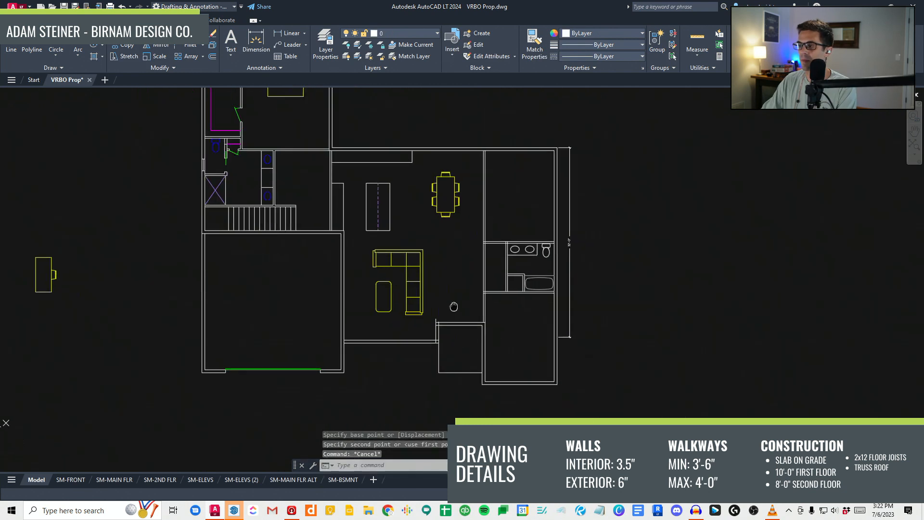
{"action": "scroll", "coordinate": [374, 335], "scroll_direction": "up", "scroll_amount": 6}
{"action": "scroll", "coordinate": [375, 336], "scroll_direction": "down", "scroll_amount": 3}
{"action": "scroll", "coordinate": [332, 308], "scroll_direction": "up", "scroll_amount": 3}
{"action": "type", "text": "f"}
{"action": "key", "text": "space"}
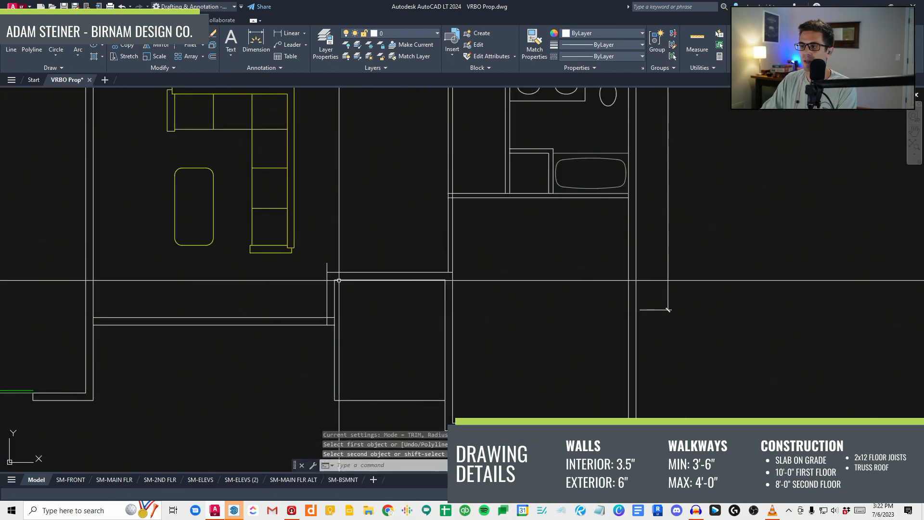
{"action": "scroll", "coordinate": [318, 313], "scroll_direction": "down", "scroll_amount": 4}
{"action": "key", "text": "Escape"}
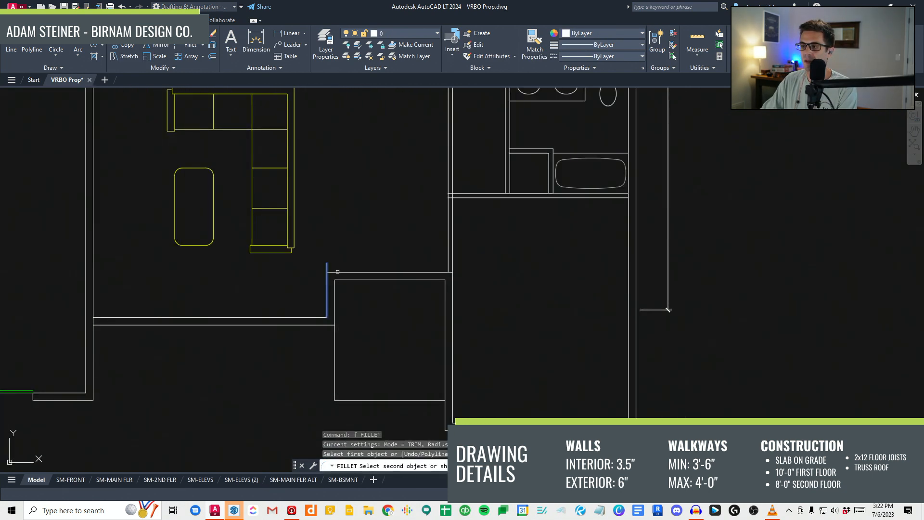
{"action": "middle_click_drag", "start_coordinate": [194, 273], "coordinate": [256, 314]}
{"action": "key", "text": "Escape"}
{"action": "key", "text": "Escape"}
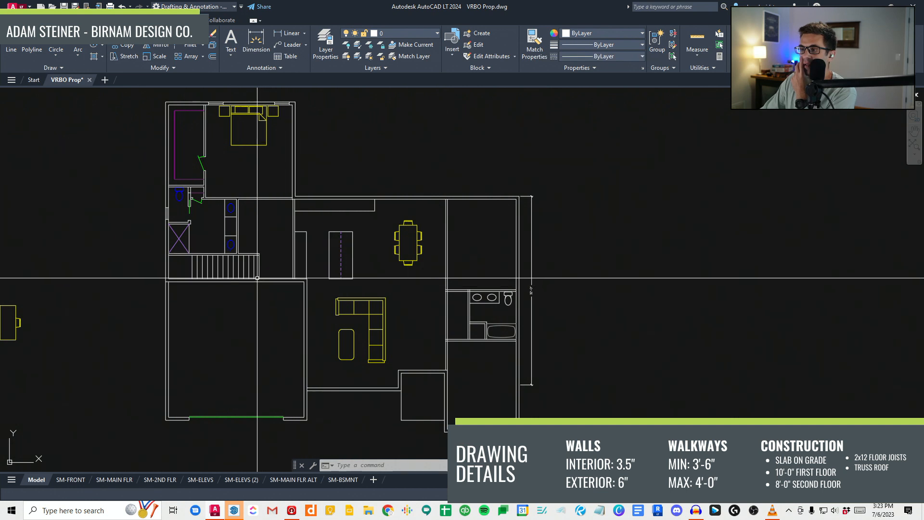
Step: Draw a horizontal line across the living area from the bathroom wall's end to the garage side wall
{"action": "left_click", "coordinate": [320, 248]}
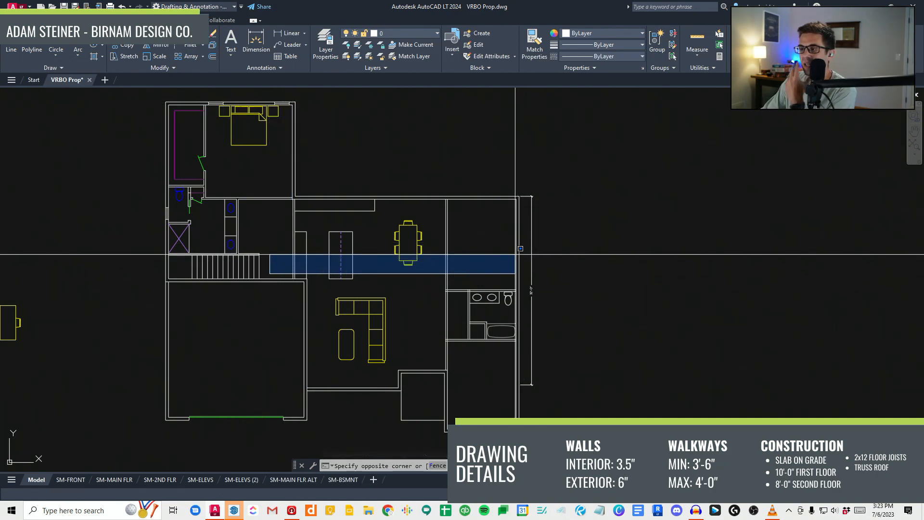
{"action": "key", "text": "Escape"}
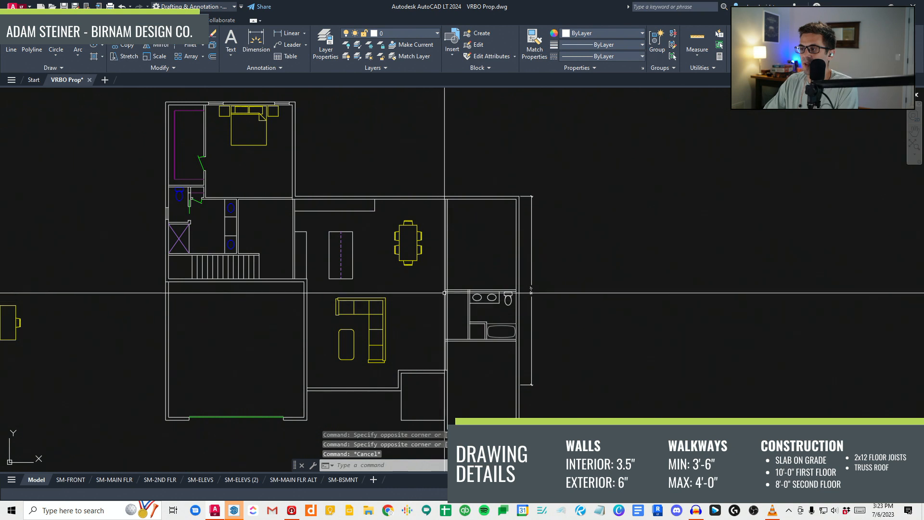
{"action": "type", "text": "l"}
{"action": "key", "text": "Return"}
{"action": "left_click", "coordinate": [448, 290]}
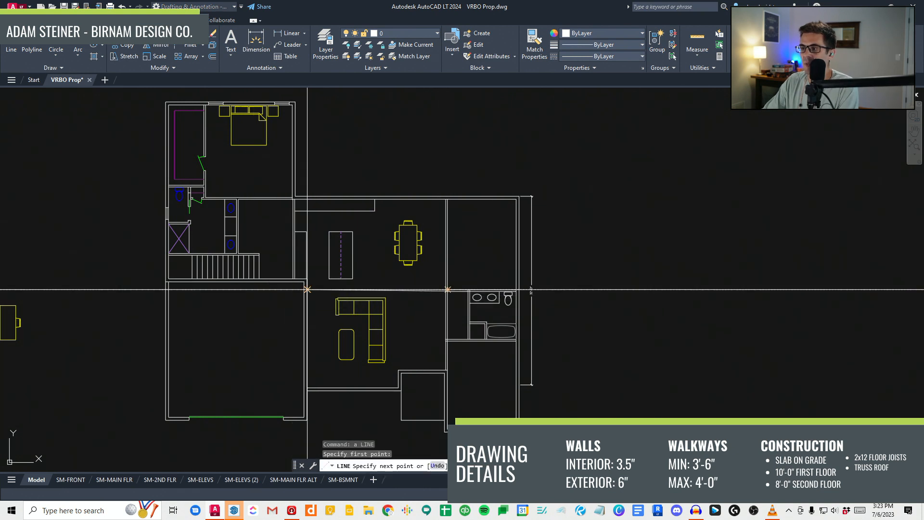
{"action": "left_click", "coordinate": [308, 290]}
{"action": "key", "text": "Escape"}
{"action": "key", "text": "Escape"}
Step: Erase the horizontal line crossing the living area
{"action": "left_click", "coordinate": [440, 294]}
{"action": "left_click", "coordinate": [430, 285]}
{"action": "type", "text": "e"}
{"action": "key", "text": "Return"}
{"action": "middle_click_drag", "start_coordinate": [428, 324], "coordinate": [427, 317]}
{"action": "key", "text": "Escape"}
{"action": "scroll", "coordinate": [376, 369], "scroll_direction": "down", "scroll_amount": 4}
{"action": "scroll", "coordinate": [282, 361], "scroll_direction": "up", "scroll_amount": 2}
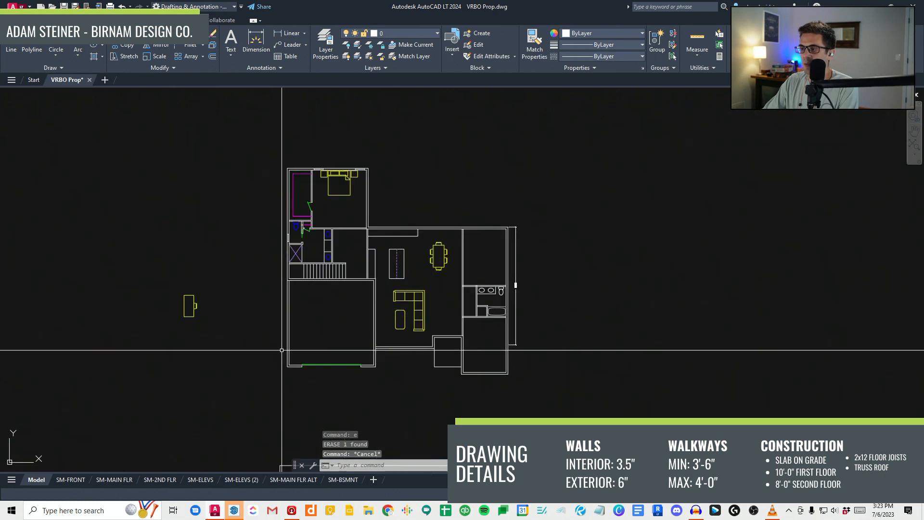
{"action": "left_click", "coordinate": [282, 350]}
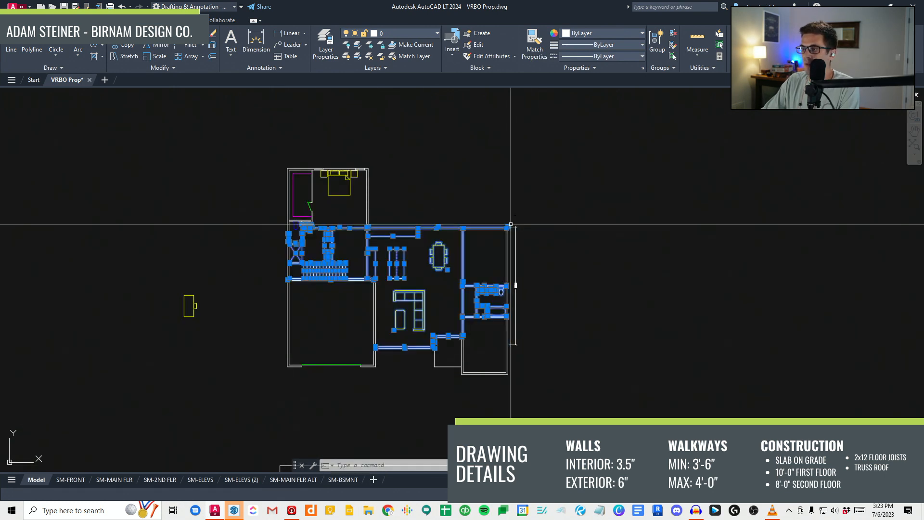
{"action": "scroll", "coordinate": [318, 362], "scroll_direction": "up", "scroll_amount": 2}
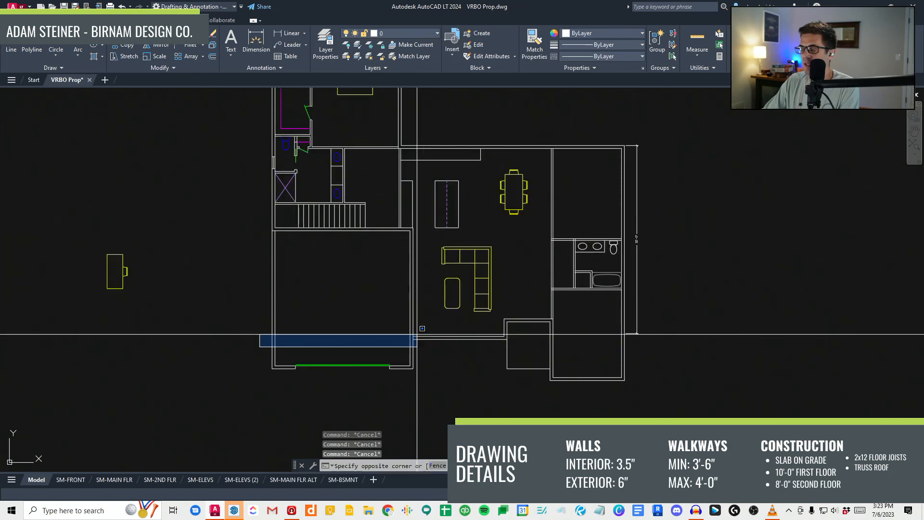
{"action": "key", "text": "Escape"}
{"action": "key", "text": "Escape"}
{"action": "left_click", "coordinate": [495, 343]}
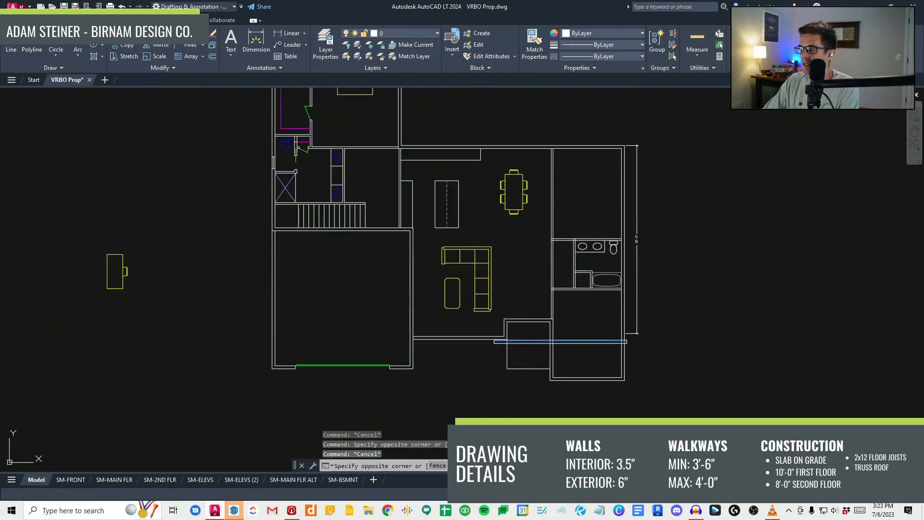
{"action": "middle_click_drag", "start_coordinate": [489, 400], "coordinate": [366, 366]}
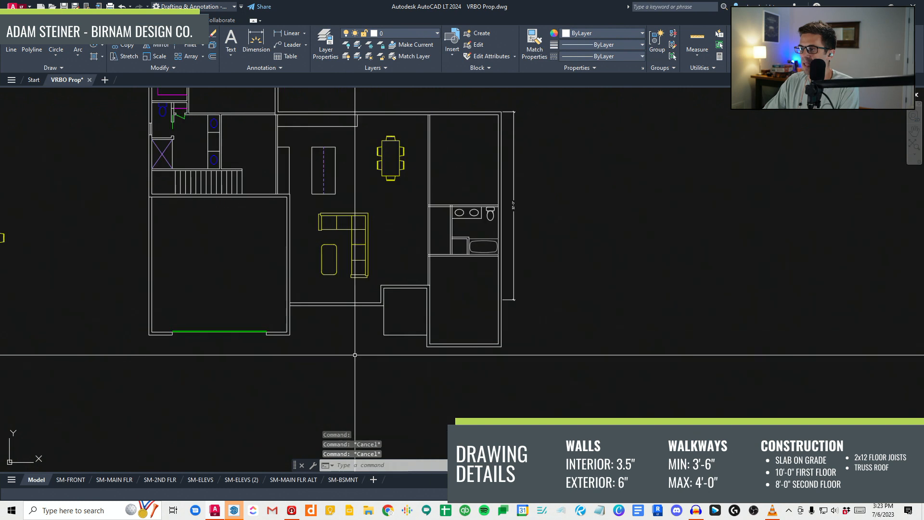
{"action": "key", "text": "Escape"}
{"action": "key", "text": "Escape"}
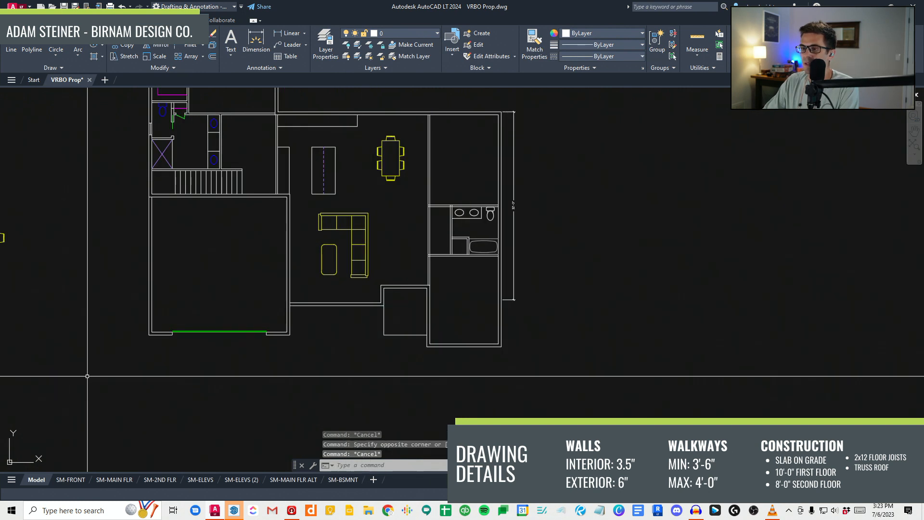
{"action": "left_click", "coordinate": [114, 365]}
{"action": "key", "text": "Escape"}
{"action": "middle_click_drag", "start_coordinate": [194, 111], "coordinate": [211, 296]}
{"action": "left_click", "coordinate": [318, 302]}
{"action": "key", "text": "Escape"}
{"action": "left_click", "coordinate": [152, 323]}
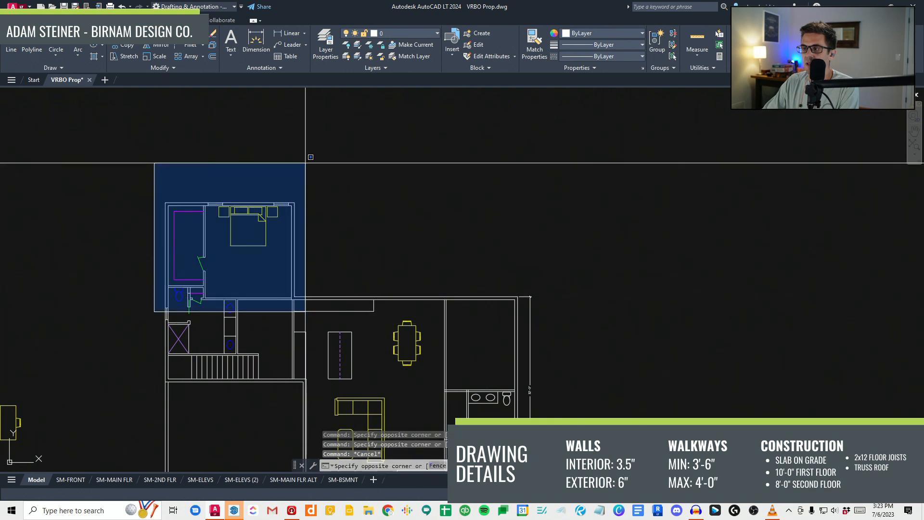
{"action": "key", "text": "Escape"}
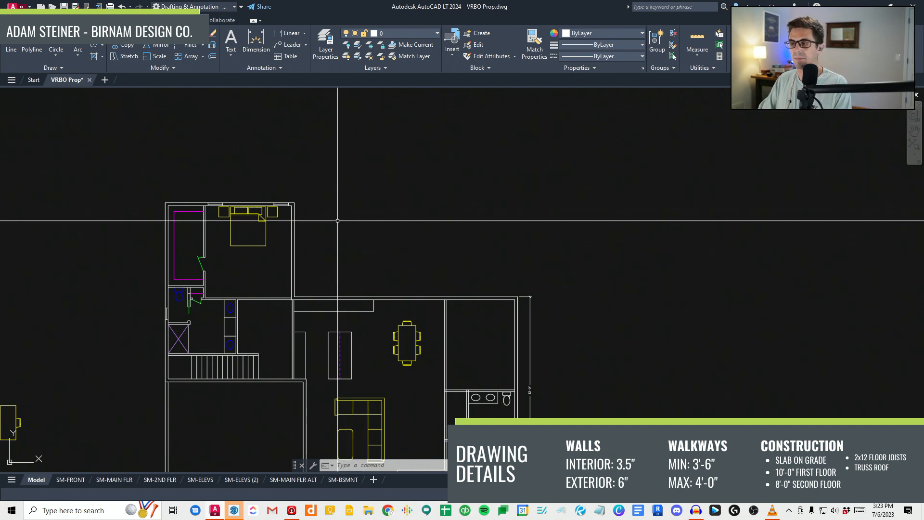
{"action": "scroll", "coordinate": [327, 227], "scroll_direction": "down", "scroll_amount": 3}
{"action": "scroll", "coordinate": [324, 299], "scroll_direction": "up", "scroll_amount": 4}
{"action": "scroll", "coordinate": [321, 270], "scroll_direction": "down", "scroll_amount": 2}
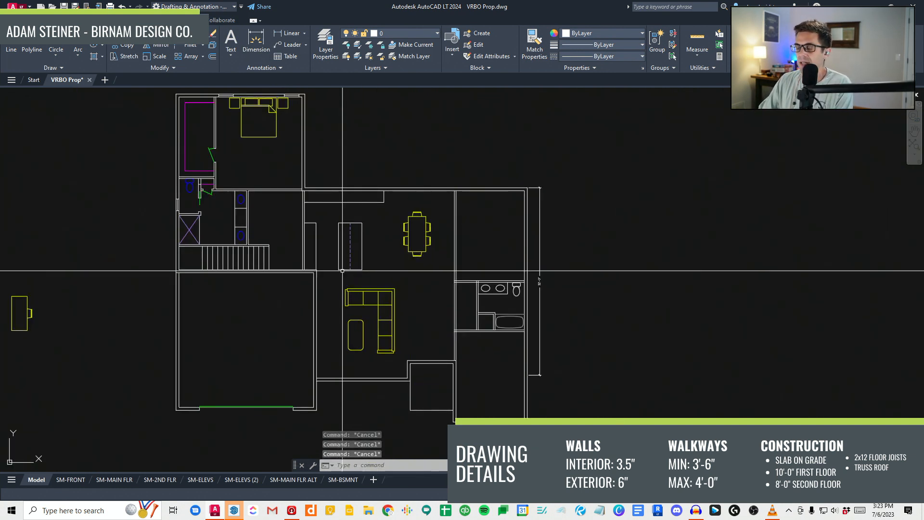
{"action": "middle_click_drag", "start_coordinate": [321, 257], "coordinate": [373, 253]}
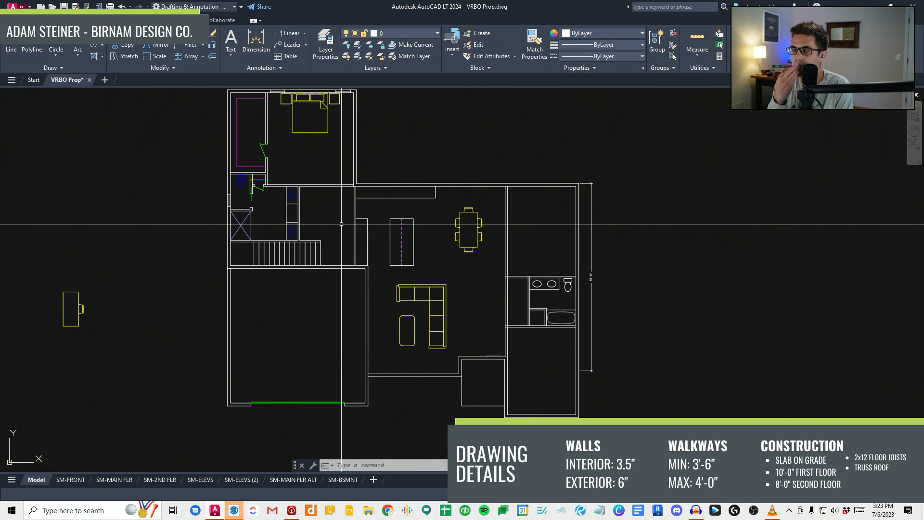
Step: Draw a short line across the wall between the bathroom and rear bedroom, starting at the closet partition's corner
{"action": "scroll", "coordinate": [269, 195], "scroll_direction": "up", "scroll_amount": 2}
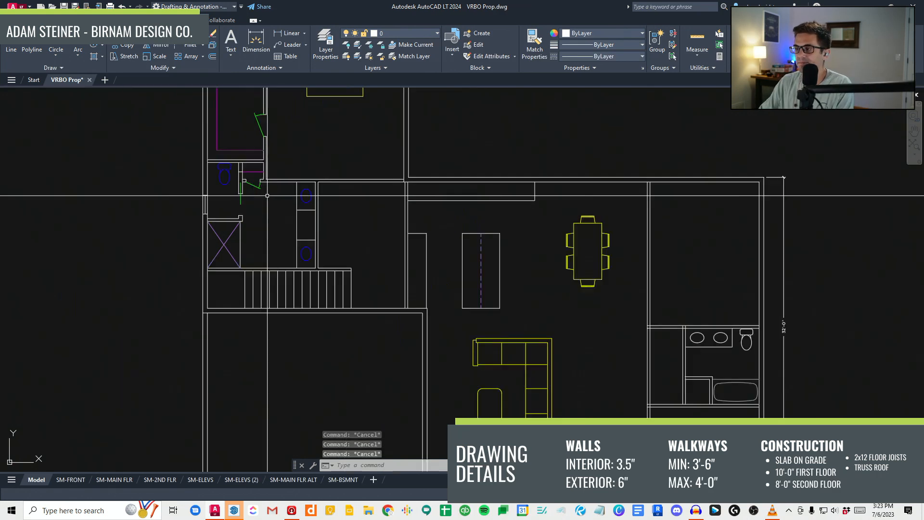
{"action": "scroll", "coordinate": [264, 214], "scroll_direction": "up", "scroll_amount": 4}
{"action": "middle_click_drag", "start_coordinate": [279, 178], "coordinate": [276, 245]}
{"action": "type", "text": "l"}
{"action": "key", "text": "space"}
{"action": "left_click", "coordinate": [270, 192]}
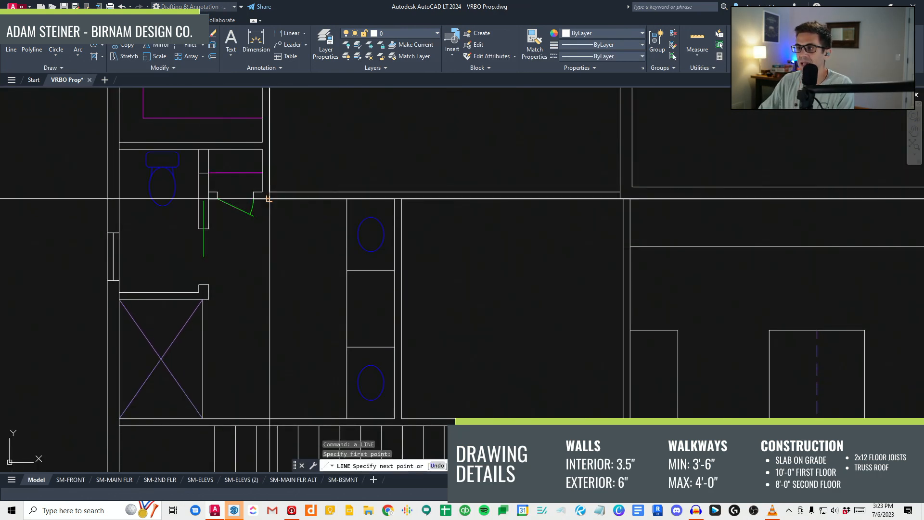
{"action": "left_click", "coordinate": [269, 200]}
{"action": "key", "text": "Escape"}
Step: Move the short wall line 4" horizontally away from the closet partition to mark a door jamb
{"action": "left_click", "coordinate": [262, 208]}
{"action": "left_click", "coordinate": [280, 184]}
{"action": "type", "text": "v"}
{"action": "key", "text": "space"}
{"action": "left_click", "coordinate": [297, 165]}
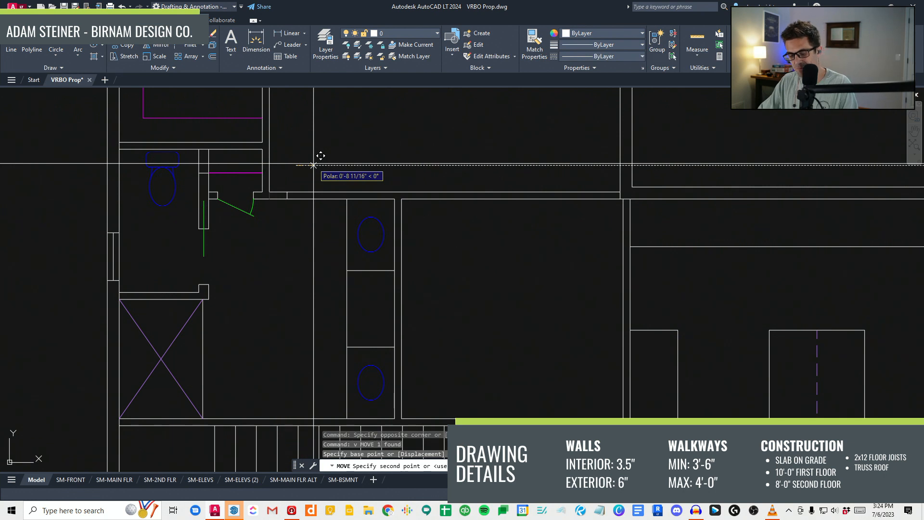
{"action": "type", "text": "4"}
{"action": "key", "text": "space"}
Step: Copy the door jamb line horizontally along the bedroom–bathroom wall to mark the opening's other side
{"action": "left_click", "coordinate": [273, 209]}
{"action": "left_click", "coordinate": [308, 171]}
{"action": "type", "text": "cv"}
{"action": "key", "text": "space"}
{"action": "left_click", "coordinate": [305, 151]}
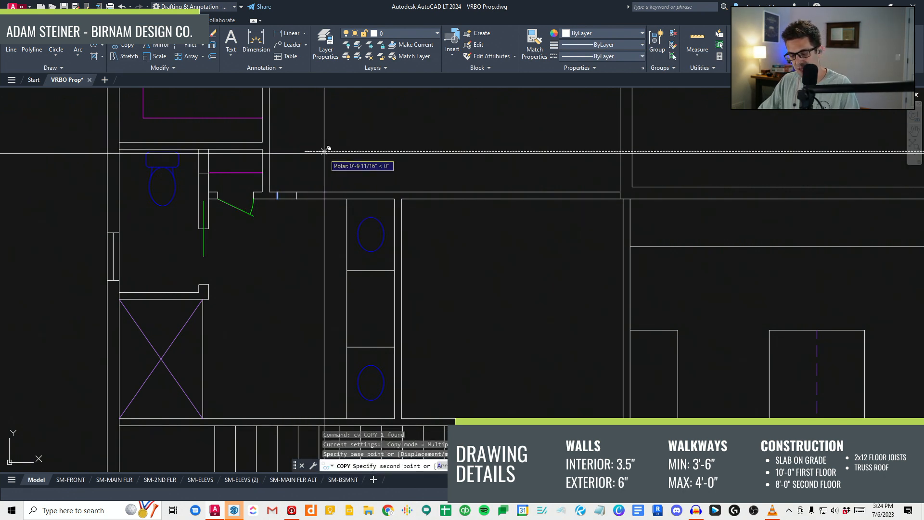
{"action": "key", "text": "space"}
Step: Trim the wall lines between the two jamb lines to open the doorway between bedroom and bathroom
{"action": "middle_click_drag", "start_coordinate": [355, 213], "coordinate": [354, 232]}
{"action": "left_click", "coordinate": [359, 233]}
{"action": "left_click", "coordinate": [208, 170]}
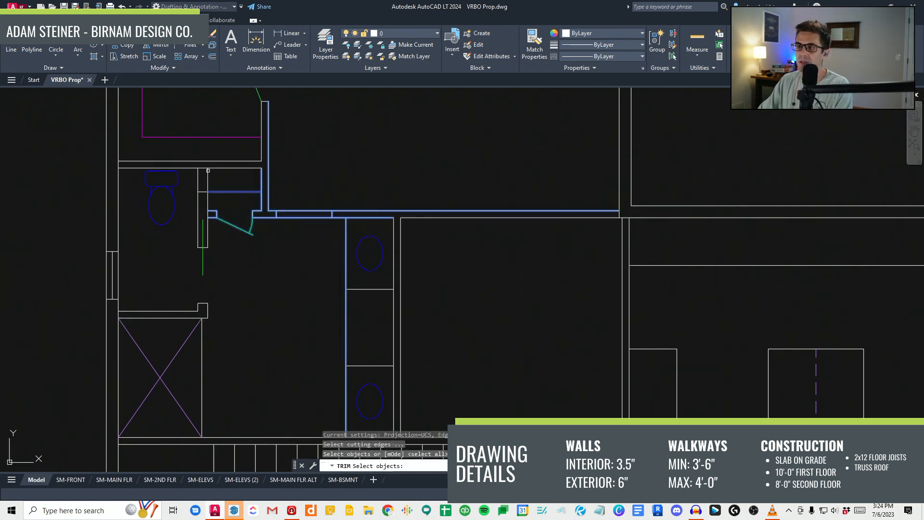
{"action": "left_click", "coordinate": [308, 202]}
{"action": "key", "text": "space"}
Step: Draw a circle centred on the jamb corner reaching the opposite jamb, plus a door leaf line from its centre at 315°
{"action": "type", "text": "c"}
{"action": "key", "text": "space"}
{"action": "left_click", "coordinate": [277, 218]}
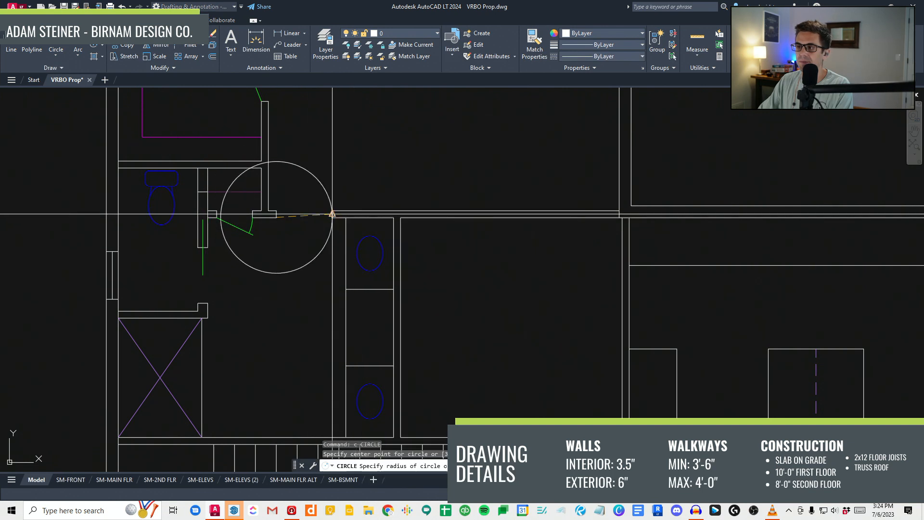
{"action": "left_click", "coordinate": [276, 219]}
{"action": "scroll", "coordinate": [321, 260], "scroll_direction": "up", "scroll_amount": 2}
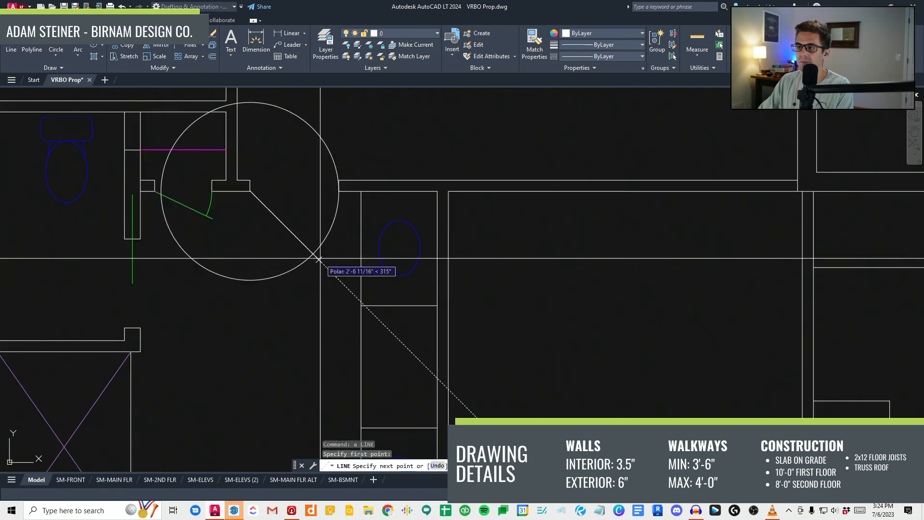
{"action": "left_click", "coordinate": [320, 259]}
{"action": "key", "text": "space"}
Step: Trim the circle to the door's swing arc and match the new door to the green properties of the existing doors
{"action": "scroll", "coordinate": [338, 283], "scroll_direction": "down", "scroll_amount": 2}
{"action": "type", "text": "tr"}
{"action": "key", "text": "space"}
{"action": "left_click_drag", "start_coordinate": [342, 202], "coordinate": [264, 241]}
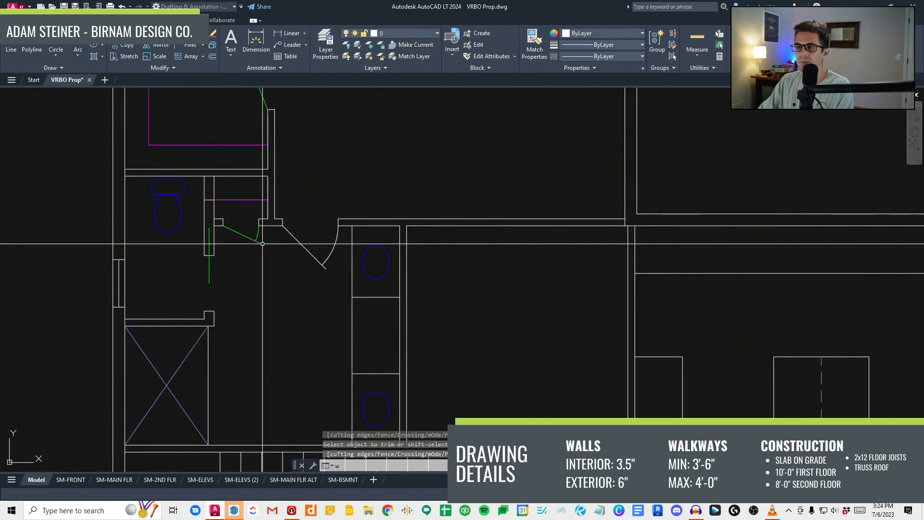
{"action": "key", "text": "Escape"}
Step: Copy the whole floor plan into the empty space to the right of the original
{"action": "scroll", "coordinate": [348, 268], "scroll_direction": "down", "scroll_amount": 4}
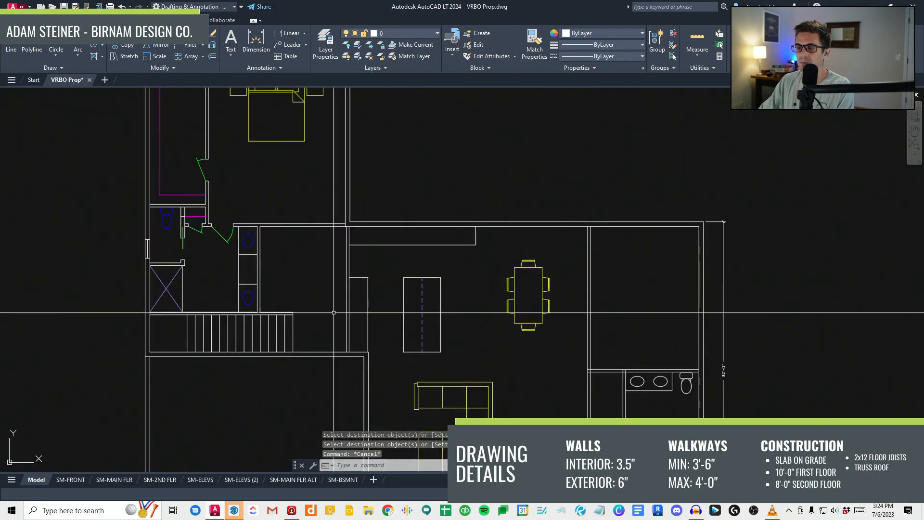
{"action": "scroll", "coordinate": [323, 332], "scroll_direction": "down", "scroll_amount": 2}
{"action": "middle_click_drag", "start_coordinate": [423, 340], "coordinate": [409, 311]}
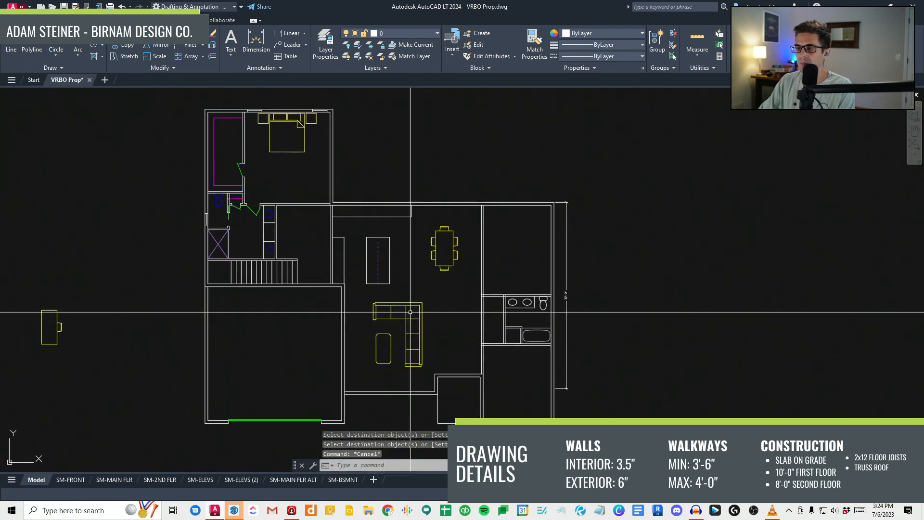
{"action": "middle_click_drag", "start_coordinate": [409, 373], "coordinate": [407, 316]}
{"action": "scroll", "coordinate": [270, 359], "scroll_direction": "down", "scroll_amount": 4}
{"action": "left_click", "coordinate": [218, 392]}
{"action": "left_click", "coordinate": [512, 202]}
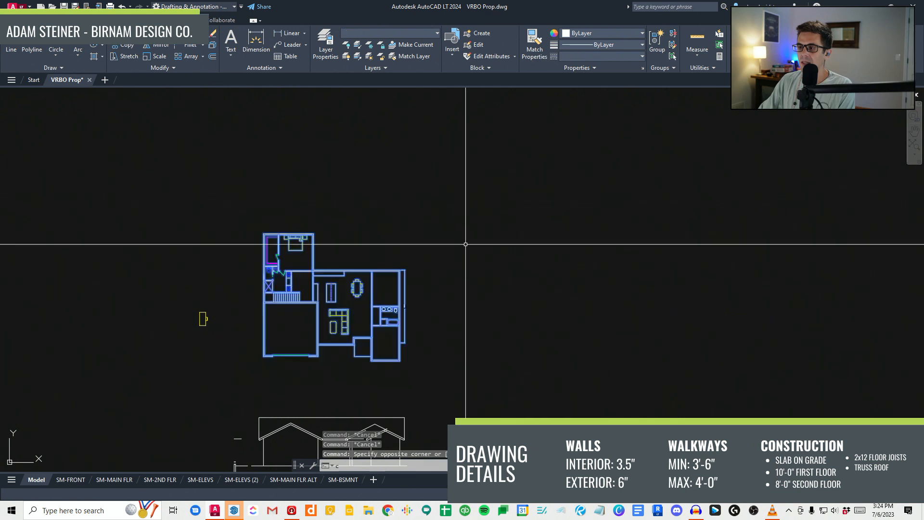
{"action": "type", "text": "cv"}
{"action": "key", "text": "space"}
{"action": "left_click", "coordinate": [345, 309]}
{"action": "middle_click_drag", "start_coordinate": [564, 300], "coordinate": [447, 308]}
{"action": "left_click", "coordinate": [443, 317]}
{"action": "key", "text": "Escape"}
{"action": "key", "text": "Escape"}
{"action": "middle_click_drag", "start_coordinate": [120, 363], "coordinate": [285, 347]}
{"action": "scroll", "coordinate": [284, 348], "scroll_direction": "up", "scroll_amount": 4}
{"action": "left_click", "coordinate": [334, 364]}
{"action": "left_click", "coordinate": [492, 200]}
{"action": "scroll", "coordinate": [428, 198], "scroll_direction": "up", "scroll_amount": 4}
{"action": "middle_click_drag", "start_coordinate": [426, 197], "coordinate": [373, 231]}
{"action": "left_click", "coordinate": [426, 230]}
{"action": "left_click", "coordinate": [383, 174]}
{"action": "left_click", "coordinate": [455, 229]}
{"action": "left_click", "coordinate": [212, 224]}
{"action": "scroll", "coordinate": [413, 326], "scroll_direction": "down", "scroll_amount": 2}
{"action": "middle_click_drag", "start_coordinate": [413, 325], "coordinate": [317, 276]}
{"action": "scroll", "coordinate": [312, 276], "scroll_direction": "down", "scroll_amount": 2}
{"action": "type", "text": "fv"}
{"action": "key", "text": "space"}
{"action": "key", "text": "Escape"}
{"action": "key", "text": "Escape"}
Step: Move the garage walls, the staircase and the wall behind it straight down, away from the bathroom
{"action": "left_click", "coordinate": [192, 411]}
{"action": "left_click", "coordinate": [368, 241]}
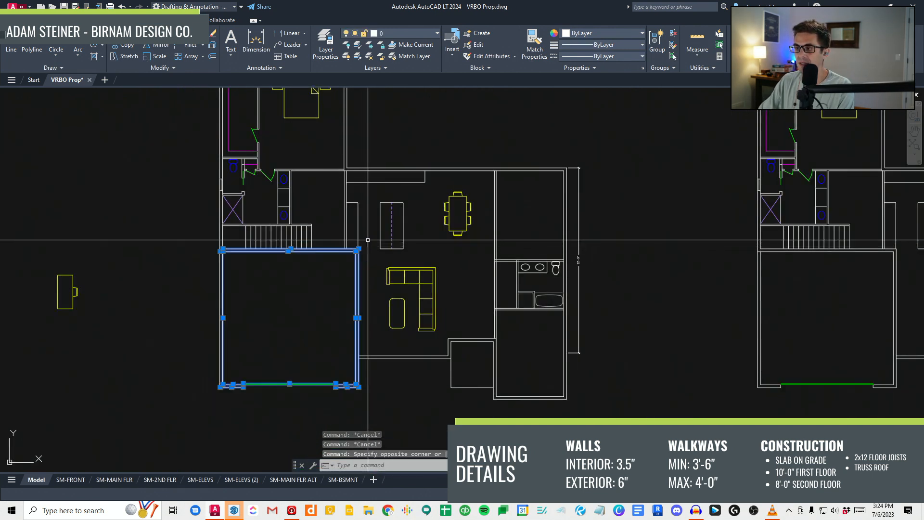
{"action": "scroll", "coordinate": [325, 239], "scroll_direction": "up", "scroll_amount": 4}
{"action": "left_click", "coordinate": [327, 241]}
{"action": "left_click", "coordinate": [95, 234]}
{"action": "left_click", "coordinate": [283, 182]}
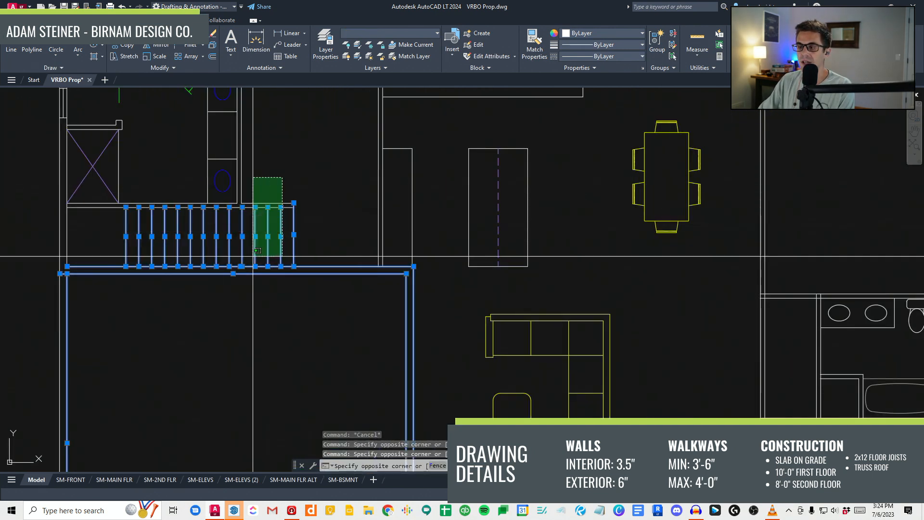
{"action": "left_click", "coordinate": [150, 213]}
{"action": "scroll", "coordinate": [181, 236], "scroll_direction": "down", "scroll_amount": 2}
{"action": "type", "text": "v"}
{"action": "key", "text": "space"}
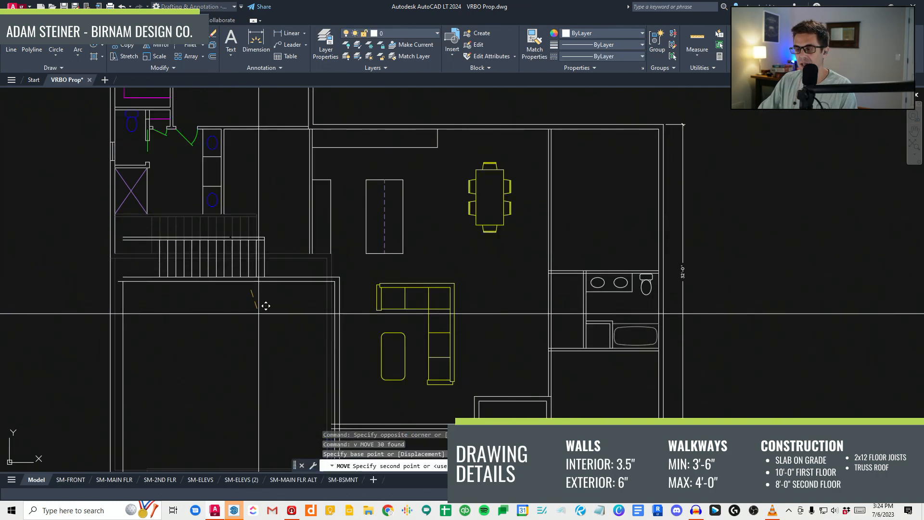
{"action": "left_click", "coordinate": [251, 290]}
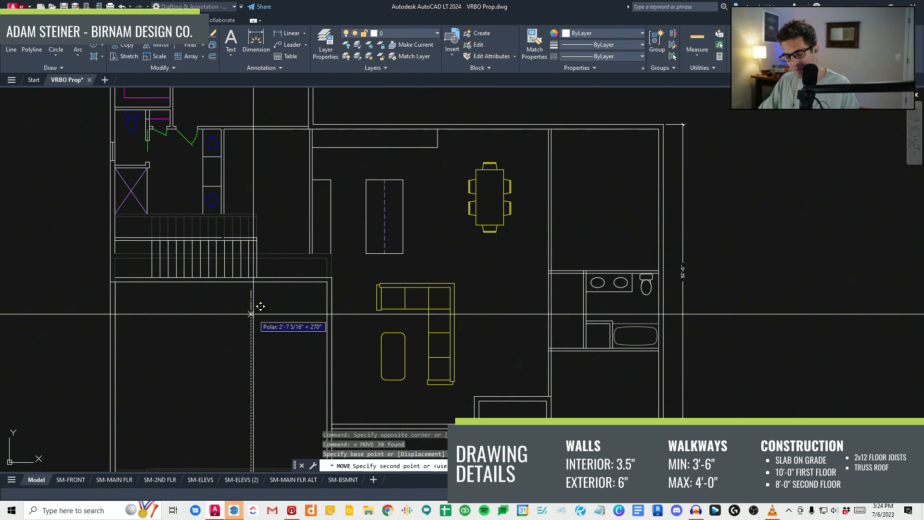
{"action": "key", "text": "Escape"}
{"action": "key", "text": "Escape"}
{"action": "key", "text": "Escape"}
Step: Extend the garage's outer left wall line to close the front left corner
{"action": "scroll", "coordinate": [251, 314], "scroll_direction": "down", "scroll_amount": 3}
{"action": "scroll", "coordinate": [301, 341], "scroll_direction": "up", "scroll_amount": 3}
{"action": "middle_click_drag", "start_coordinate": [302, 341], "coordinate": [305, 333]}
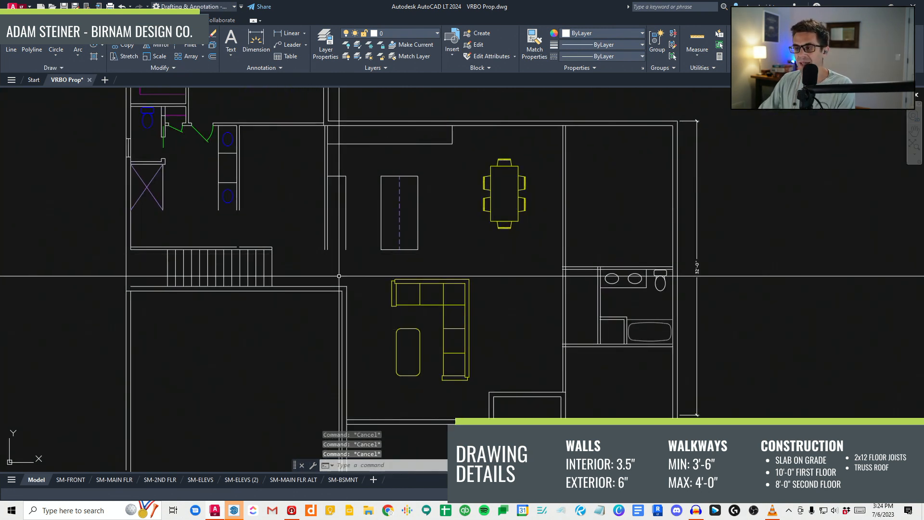
{"action": "middle_click_drag", "start_coordinate": [222, 250], "coordinate": [258, 262]}
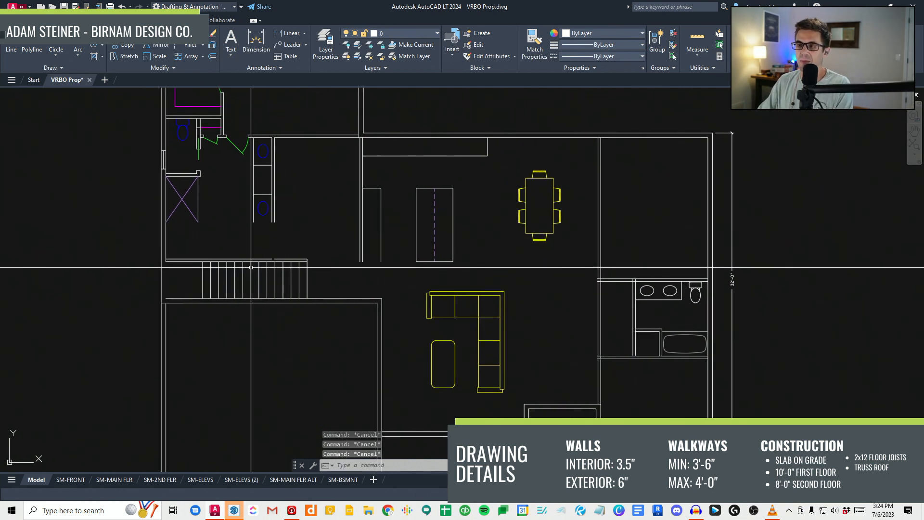
{"action": "scroll", "coordinate": [213, 190], "scroll_direction": "down", "scroll_amount": 2}
{"action": "middle_click_drag", "start_coordinate": [213, 190], "coordinate": [229, 264]}
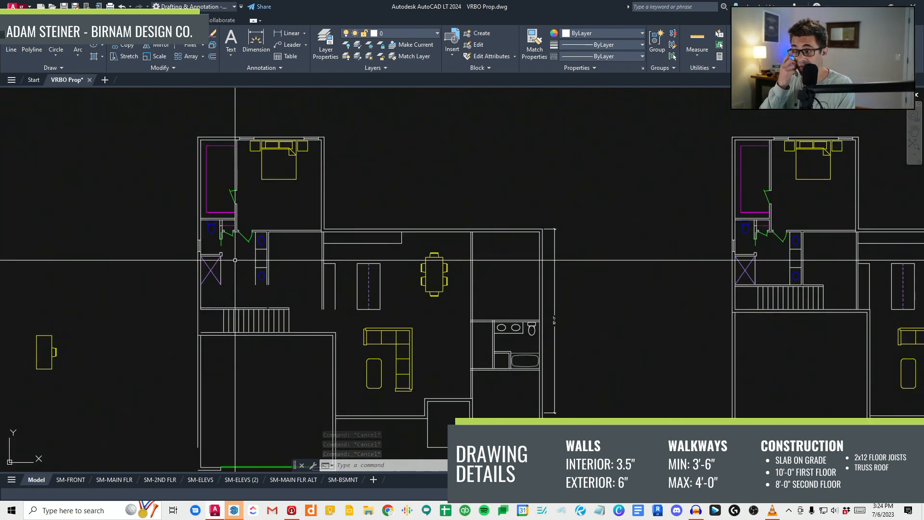
{"action": "scroll", "coordinate": [192, 385], "scroll_direction": "up", "scroll_amount": 5}
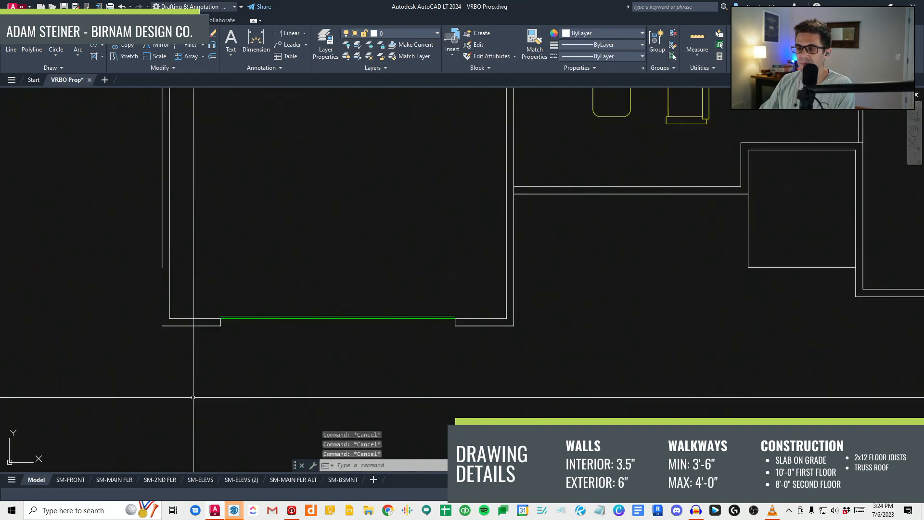
{"action": "type", "text": "ex"}
{"action": "key", "text": "Return"}
{"action": "left_click", "coordinate": [168, 326]}
{"action": "key", "text": "Escape"}
{"action": "key", "text": "Escape"}
{"action": "key", "text": "Escape"}
{"action": "scroll", "coordinate": [162, 264], "scroll_direction": "down", "scroll_amount": 6}
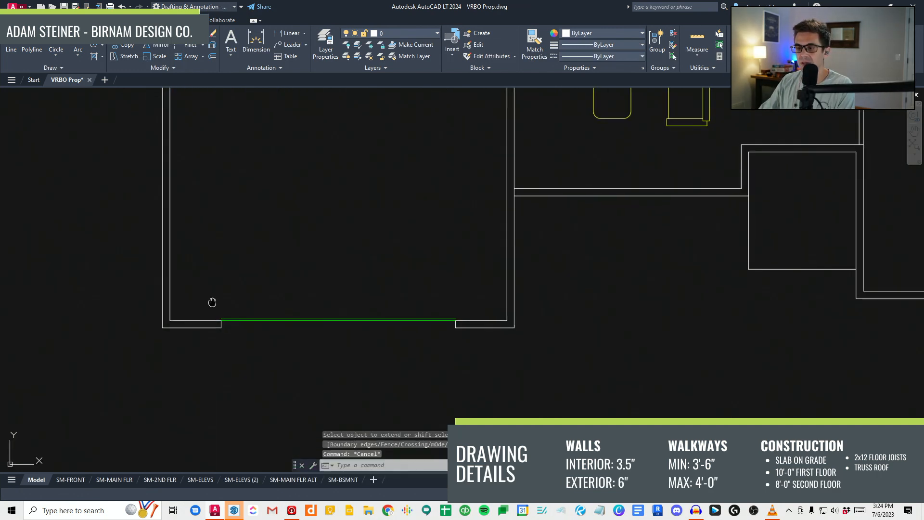
{"action": "middle_click_drag", "start_coordinate": [387, 224], "coordinate": [372, 280]}
{"action": "scroll", "coordinate": [156, 311], "scroll_direction": "up", "scroll_amount": 4}
{"action": "middle_click_drag", "start_coordinate": [196, 312], "coordinate": [122, 325]}
{"action": "left_click", "coordinate": [121, 325]}
{"action": "scroll", "coordinate": [393, 244], "scroll_direction": "down", "scroll_amount": 2}
{"action": "middle_click_drag", "start_coordinate": [455, 248], "coordinate": [317, 288]}
{"action": "key", "text": "Escape"}
{"action": "scroll", "coordinate": [300, 290], "scroll_direction": "down", "scroll_amount": 2}
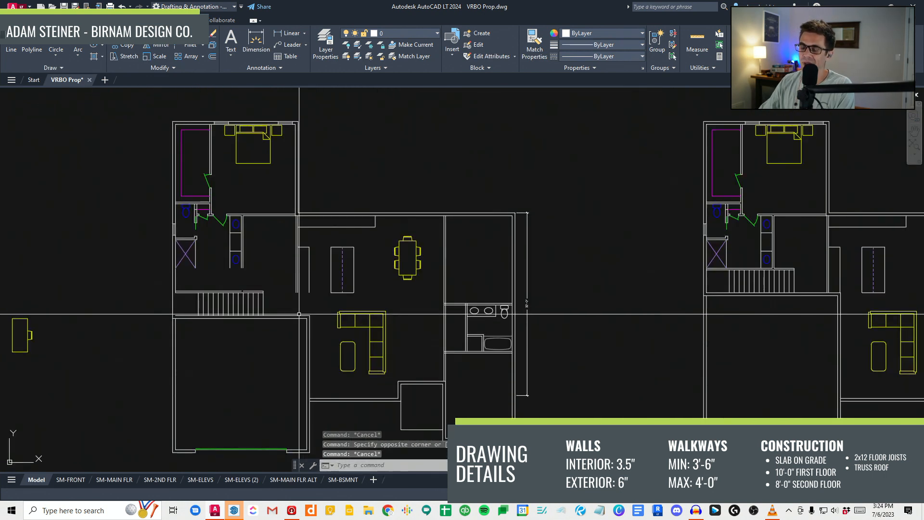
{"action": "key", "text": "Escape"}
{"action": "middle_click_drag", "start_coordinate": [322, 316], "coordinate": [314, 308]}
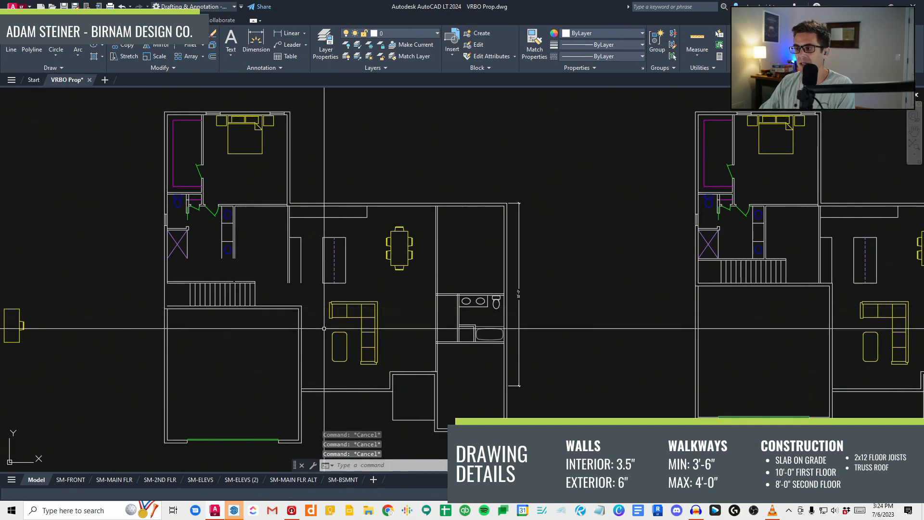
{"action": "middle_click_drag", "start_coordinate": [289, 253], "coordinate": [291, 273]}
{"action": "left_click", "coordinate": [328, 356]}
{"action": "key", "text": "Escape"}
{"action": "key", "text": "Escape"}
{"action": "middle_click_drag", "start_coordinate": [284, 237], "coordinate": [281, 255]}
Step: Extend the two lines of the wall behind the kitchen counter down to the garage's rear wall
{"action": "scroll", "coordinate": [404, 269], "scroll_direction": "up", "scroll_amount": 5}
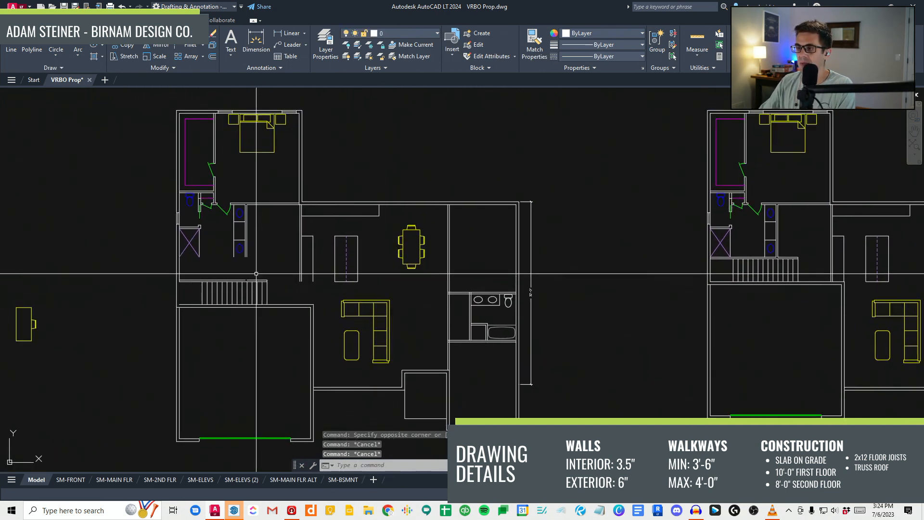
{"action": "left_click", "coordinate": [312, 299]}
{"action": "key", "text": "space"}
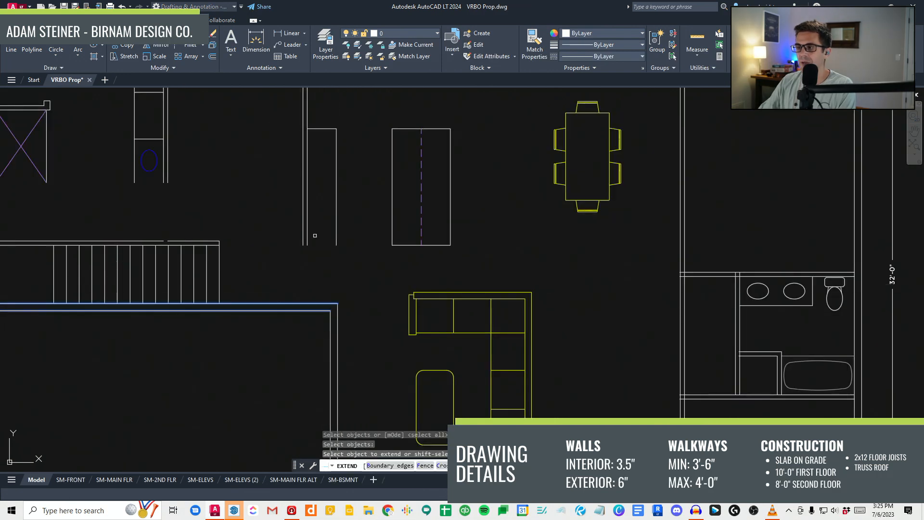
{"action": "left_click", "coordinate": [314, 235]}
{"action": "left_click", "coordinate": [296, 242]}
{"action": "key", "text": "space"}
Step: Copy the kitchen wall's two lines horizontally at 180° to form a second parallel wall beside it
{"action": "scroll", "coordinate": [309, 246], "scroll_direction": "down", "scroll_amount": 2}
{"action": "middle_click_drag", "start_coordinate": [309, 265], "coordinate": [323, 322]}
{"action": "scroll", "coordinate": [325, 321], "scroll_direction": "up", "scroll_amount": 2}
{"action": "type", "text": "cv"}
{"action": "key", "text": "space"}
{"action": "left_click", "coordinate": [323, 220]}
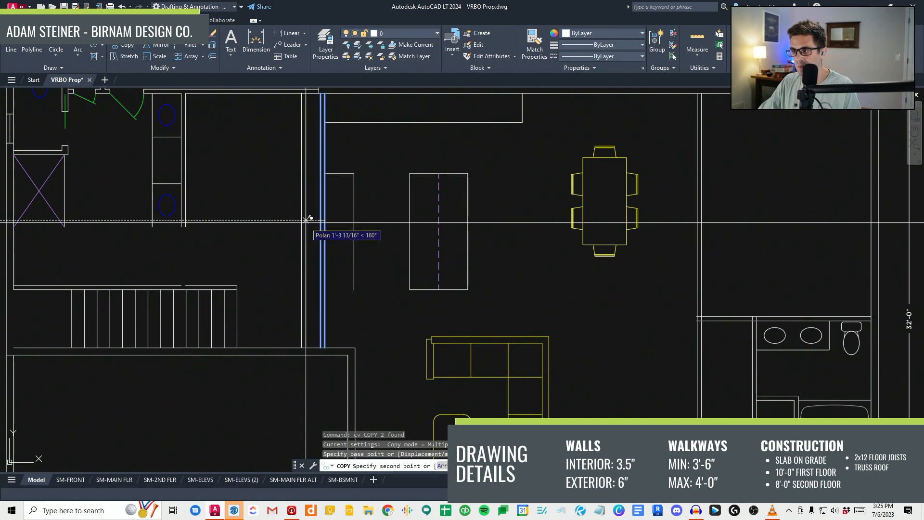
{"action": "key", "text": "Escape"}
{"action": "key", "text": "Escape"}
Step: Offset the garage's rear wall line toward the kitchen and align it with the counter's open end
{"action": "scroll", "coordinate": [412, 365], "scroll_direction": "up", "scroll_amount": 3}
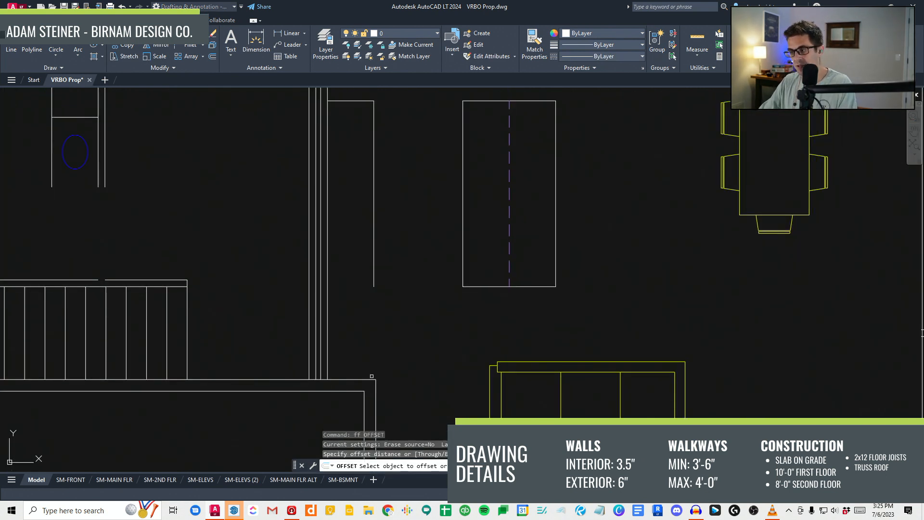
{"action": "key", "text": "Escape"}
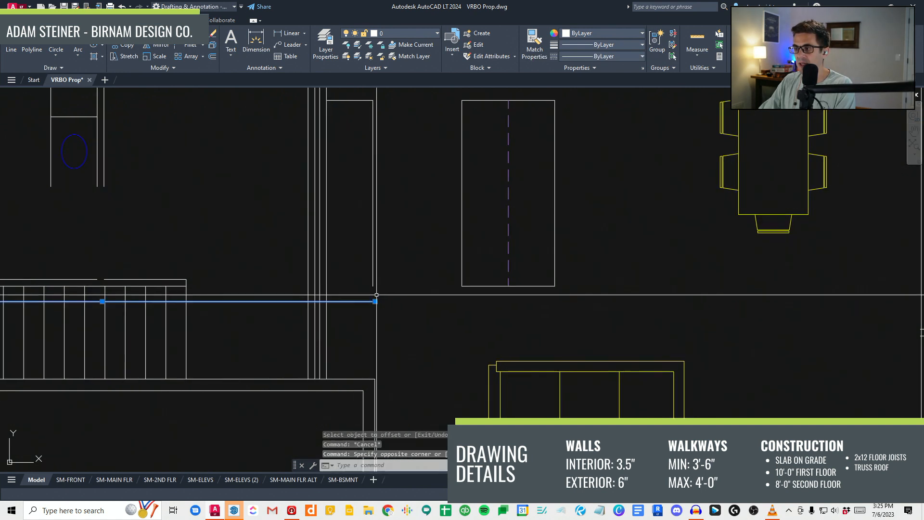
{"action": "key", "text": "Escape"}
{"action": "key", "text": "Escape"}
Step: Trim the wall pair nearest the counter below the new line, and the new line beyond the outer kitchen wall
{"action": "scroll", "coordinate": [333, 286], "scroll_direction": "up", "scroll_amount": 3}
{"action": "type", "text": "tr"}
{"action": "key", "text": "space"}
{"action": "left_click", "coordinate": [359, 304]}
{"action": "left_click", "coordinate": [269, 271]}
{"action": "key", "text": "space"}
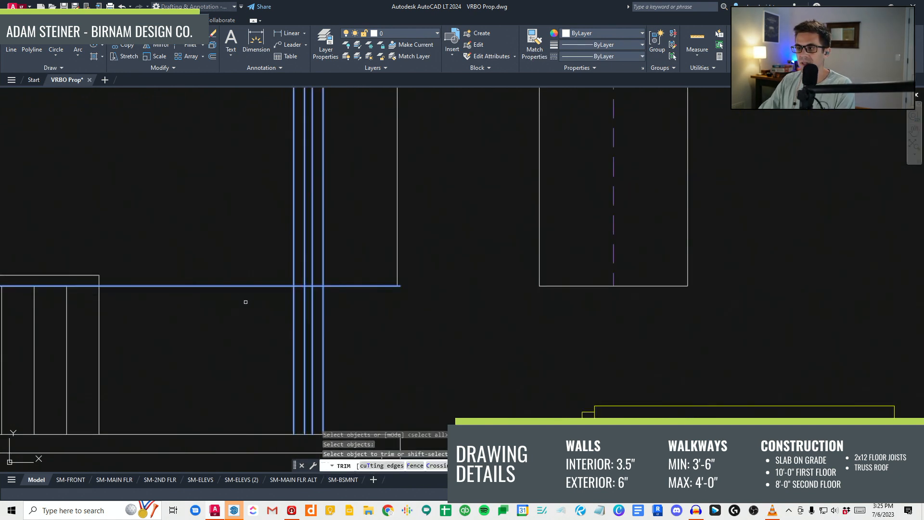
{"action": "scroll", "coordinate": [351, 327], "scroll_direction": "up", "scroll_amount": 1}
{"action": "left_click", "coordinate": [336, 309]}
{"action": "left_click", "coordinate": [284, 275]}
{"action": "scroll", "coordinate": [361, 309], "scroll_direction": "down", "scroll_amount": 6}
{"action": "key", "text": "Escape"}
{"action": "key", "text": "Escape"}
{"action": "key", "text": "Escape"}
Step: Trim the new line's overhang past the front edge of the kitchen counter
{"action": "scroll", "coordinate": [364, 306], "scroll_direction": "up", "scroll_amount": 2}
{"action": "type", "text": "tr"}
{"action": "key", "text": "space"}
{"action": "scroll", "coordinate": [369, 310], "scroll_direction": "up", "scroll_amount": 2}
{"action": "key", "text": "space"}
{"action": "scroll", "coordinate": [371, 310], "scroll_direction": "up", "scroll_amount": 2}
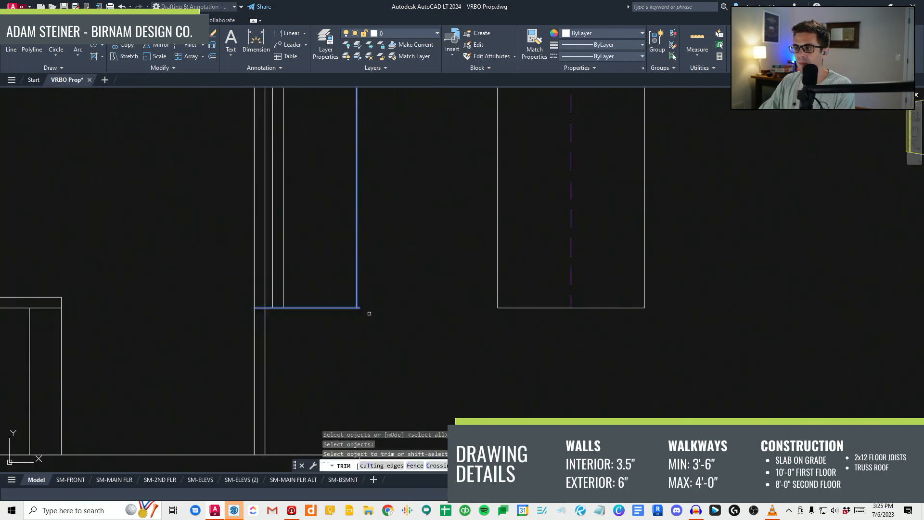
{"action": "key", "text": "Escape"}
{"action": "scroll", "coordinate": [359, 307], "scroll_direction": "down", "scroll_amount": 6}
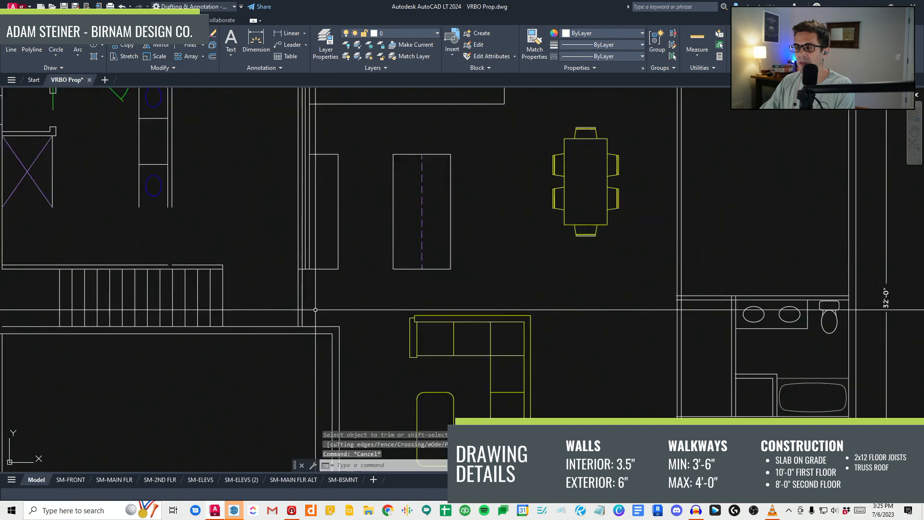
Step: Move the sofa and coffee table straight down in the living area, farther from the kitchen island
{"action": "scroll", "coordinate": [296, 343], "scroll_direction": "up", "scroll_amount": 4}
{"action": "left_click", "coordinate": [278, 343]}
{"action": "key", "text": "Escape"}
{"action": "middle_click_drag", "start_coordinate": [374, 304], "coordinate": [346, 264]}
{"action": "left_click", "coordinate": [406, 345]}
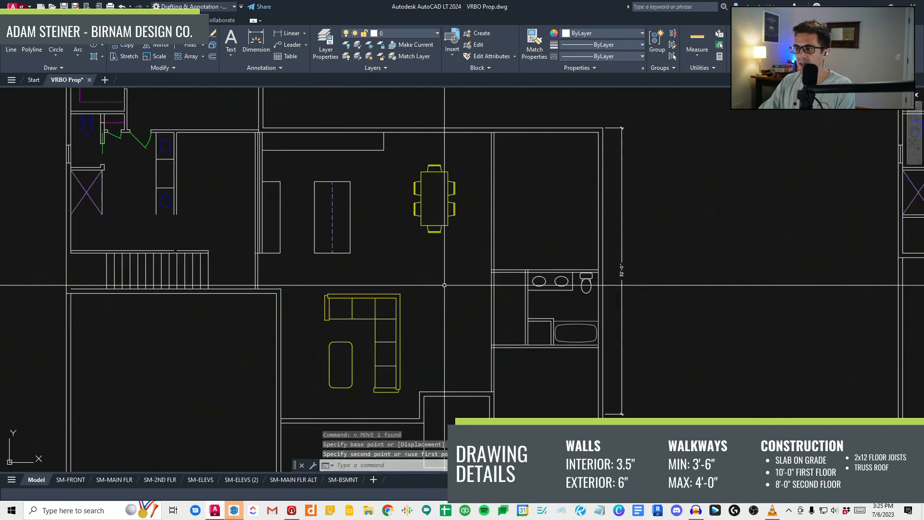
{"action": "key", "text": "Escape"}
Step: Copy the refrigerator, cooktop and double sink from the other plan's kitchen into the current floor plan near the garage
{"action": "scroll", "coordinate": [445, 285], "scroll_direction": "down", "scroll_amount": 5}
{"action": "scroll", "coordinate": [375, 251], "scroll_direction": "up", "scroll_amount": 5}
{"action": "scroll", "coordinate": [337, 221], "scroll_direction": "down", "scroll_amount": 5}
{"action": "scroll", "coordinate": [327, 206], "scroll_direction": "up", "scroll_amount": 2}
{"action": "key", "text": "Escape"}
{"action": "key", "text": "Escape"}
{"action": "scroll", "coordinate": [327, 206], "scroll_direction": "down", "scroll_amount": 8}
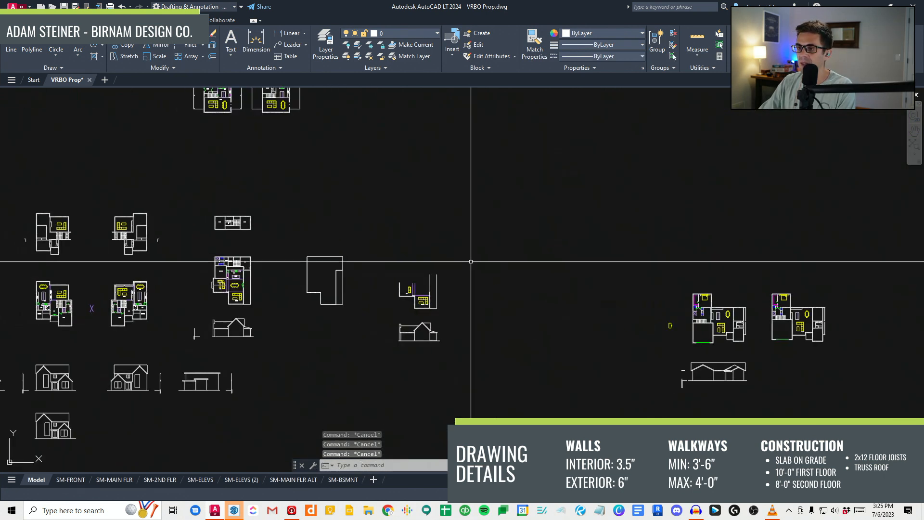
{"action": "scroll", "coordinate": [201, 268], "scroll_direction": "up", "scroll_amount": 10}
{"action": "left_click", "coordinate": [264, 239]}
{"action": "left_click", "coordinate": [376, 254]}
{"action": "left_click", "coordinate": [429, 204]}
{"action": "type", "text": "cv"}
{"action": "left_click", "coordinate": [404, 323]}
{"action": "scroll", "coordinate": [515, 320], "scroll_direction": "down", "scroll_amount": 6}
{"action": "middle_click_drag", "start_coordinate": [516, 320], "coordinate": [14, 222]}
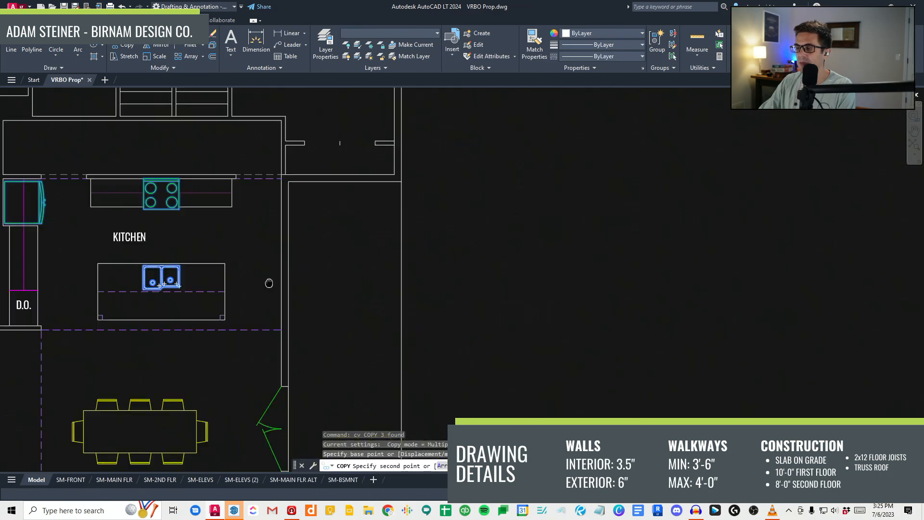
{"action": "scroll", "coordinate": [445, 312], "scroll_direction": "down", "scroll_amount": 2}
{"action": "middle_click_drag", "start_coordinate": [445, 312], "coordinate": [221, 355]}
{"action": "scroll", "coordinate": [495, 281], "scroll_direction": "up", "scroll_amount": 2}
{"action": "scroll", "coordinate": [495, 282], "scroll_direction": "up", "scroll_amount": 6}
{"action": "left_click", "coordinate": [206, 381]}
{"action": "key", "text": "Escape"}
Step: Move the copied refrigerator against the kitchen wall below the end of the counter
{"action": "left_click", "coordinate": [148, 374]}
{"action": "left_click", "coordinate": [107, 299]}
{"action": "type", "text": "v"}
{"action": "left_click", "coordinate": [109, 327]}
{"action": "scroll", "coordinate": [110, 332], "scroll_direction": "up", "scroll_amount": 5}
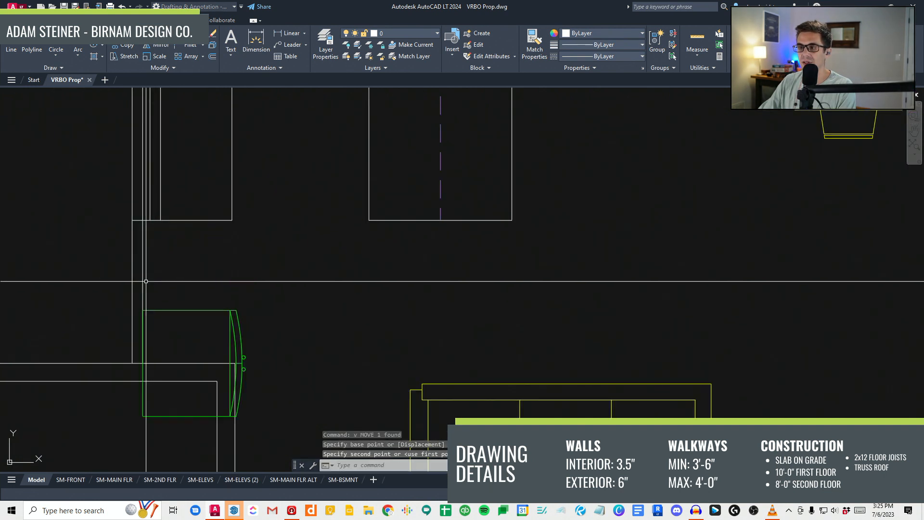
{"action": "left_click", "coordinate": [146, 281]}
{"action": "key", "text": "Escape"}
{"action": "middle_click_drag", "start_coordinate": [246, 326], "coordinate": [252, 303]}
Step: Move the refrigerator straight up along the wall until it sits just below the counter's end
{"action": "left_click", "coordinate": [252, 303]}
{"action": "left_click", "coordinate": [230, 305]}
{"action": "type", "text": "v"}
{"action": "left_click", "coordinate": [276, 299]}
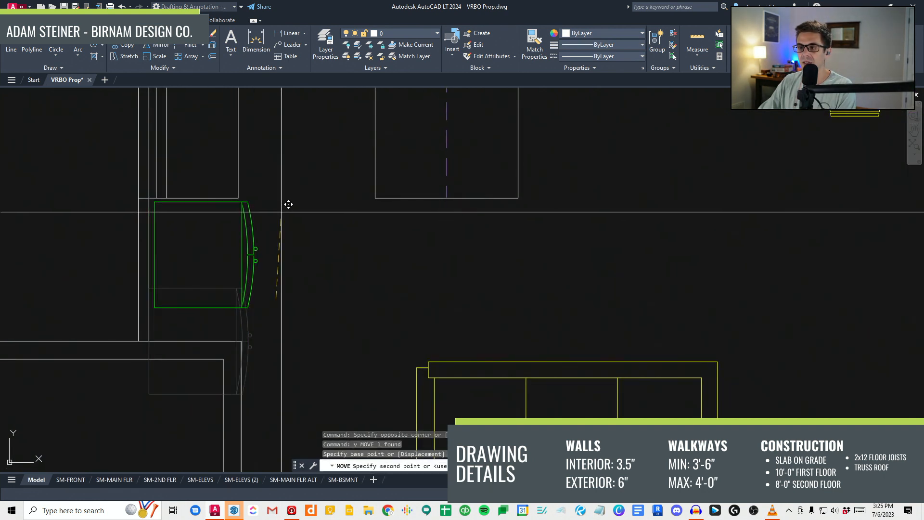
{"action": "left_click", "coordinate": [277, 215]}
{"action": "key", "text": "Escape"}
{"action": "key", "text": "Escape"}
Step: Add a wall line just below the refrigerator and join it to the garage's side wall line
{"action": "middle_click_drag", "start_coordinate": [237, 342], "coordinate": [247, 332]}
{"action": "key", "text": "Escape"}
{"action": "type", "text": "ff"}
{"action": "key", "text": "space"}
{"action": "left_click", "coordinate": [221, 257]}
{"action": "key", "text": "space"}
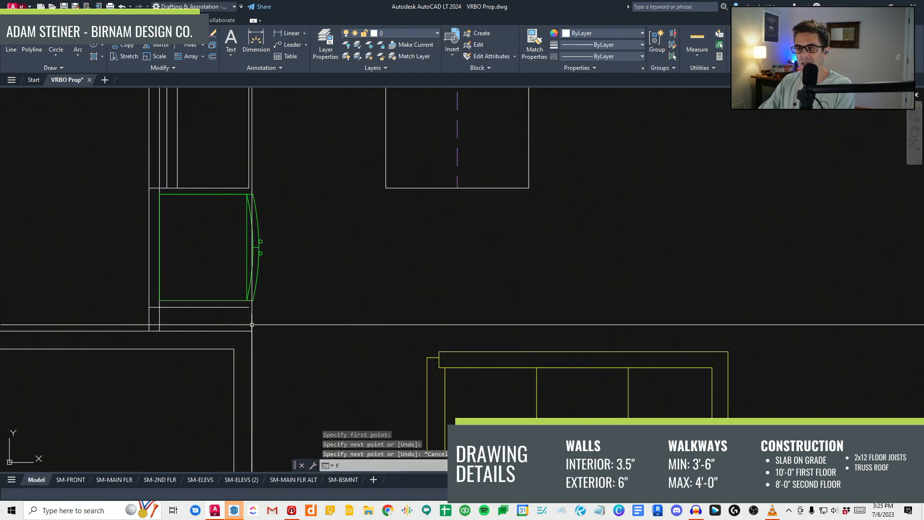
{"action": "left_click", "coordinate": [242, 309]}
{"action": "key", "text": "Escape"}
{"action": "key", "text": "Escape"}
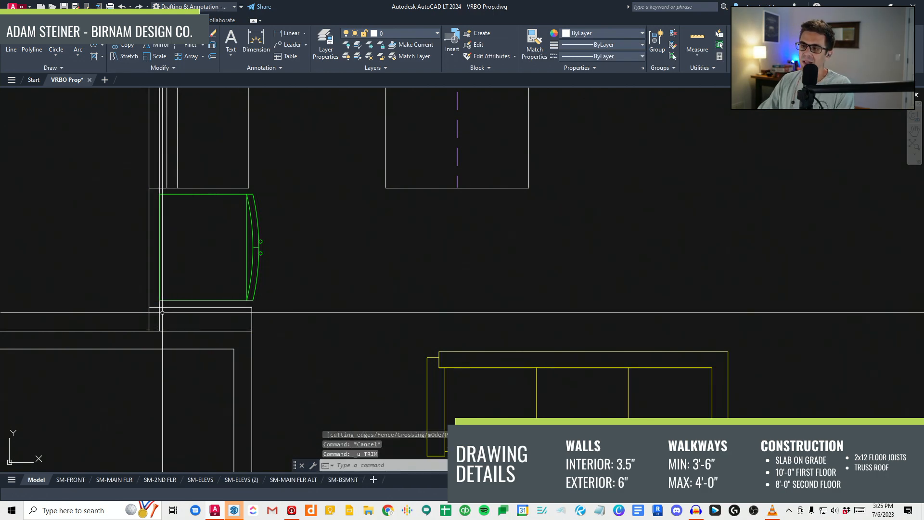
Step: Trim the inner kitchen wall line below the new wall line, and the new line's overhang into the wall
{"action": "key", "text": "Escape"}
{"action": "scroll", "coordinate": [163, 313], "scroll_direction": "up", "scroll_amount": 2}
{"action": "type", "text": "t"}
{"action": "left_click", "coordinate": [133, 289]}
{"action": "key", "text": "space"}
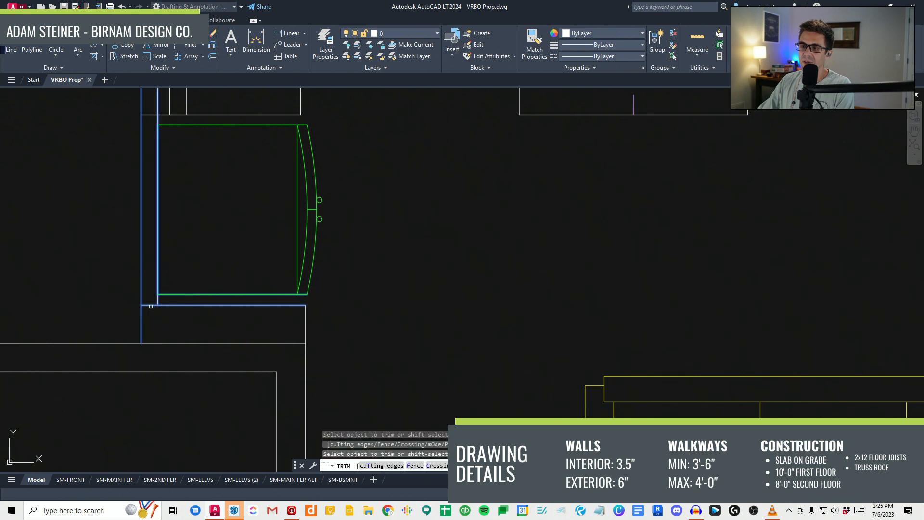
{"action": "left_click", "coordinate": [151, 306]}
{"action": "key", "text": "Escape"}
Step: Shift the refrigerator slightly away from the wall behind it
{"action": "scroll", "coordinate": [251, 364], "scroll_direction": "down", "scroll_amount": 2}
{"action": "left_click", "coordinate": [301, 262]}
{"action": "left_click", "coordinate": [246, 238]}
{"action": "type", "text": "m"}
{"action": "left_click", "coordinate": [247, 239]}
{"action": "left_click", "coordinate": [249, 239]}
{"action": "middle_click_drag", "start_coordinate": [250, 239], "coordinate": [259, 348]}
{"action": "scroll", "coordinate": [261, 350], "scroll_direction": "down", "scroll_amount": 3}
{"action": "scroll", "coordinate": [277, 294], "scroll_direction": "up", "scroll_amount": 1}
{"action": "scroll", "coordinate": [252, 308], "scroll_direction": "down", "scroll_amount": 1}
{"action": "middle_click_drag", "start_coordinate": [252, 313], "coordinate": [260, 267]}
{"action": "scroll", "coordinate": [274, 287], "scroll_direction": "up", "scroll_amount": 3}
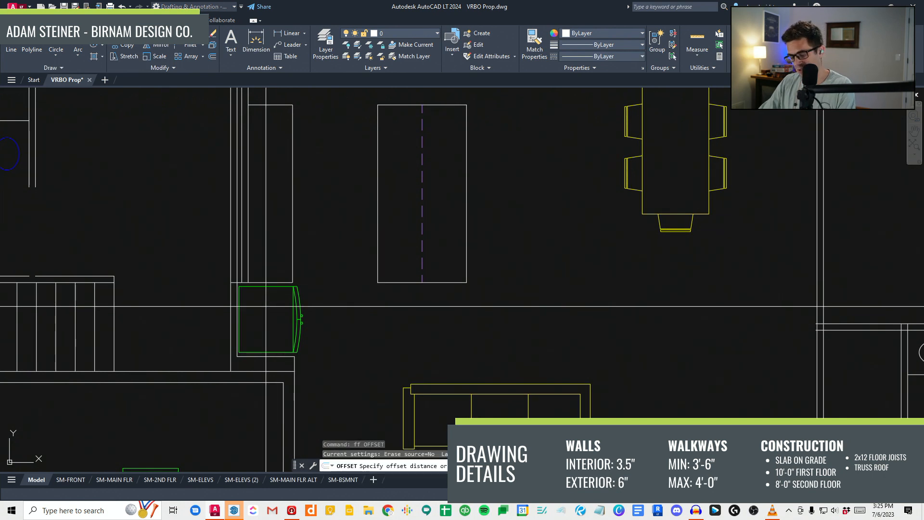
Step: Start an Offset for the kitchen linework beside the refrigerator
{"action": "key", "text": "Escape"}
{"action": "type", "text": "ff"}
{"action": "key", "text": "Return"}
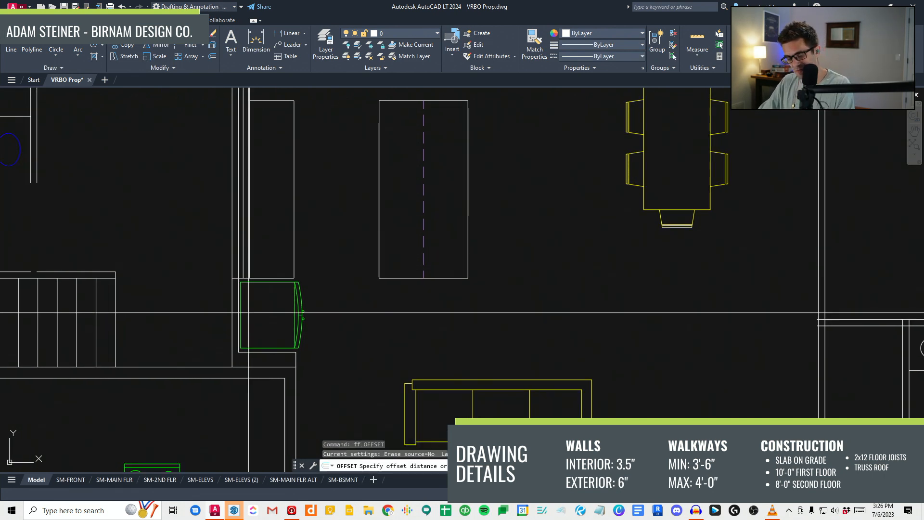
Step: Offset the line above the refrigerator upward to form the wall thickness closing the refrigerator recess
{"action": "left_click", "coordinate": [236, 282]}
{"action": "scroll", "coordinate": [236, 282], "scroll_direction": "up", "scroll_amount": 4}
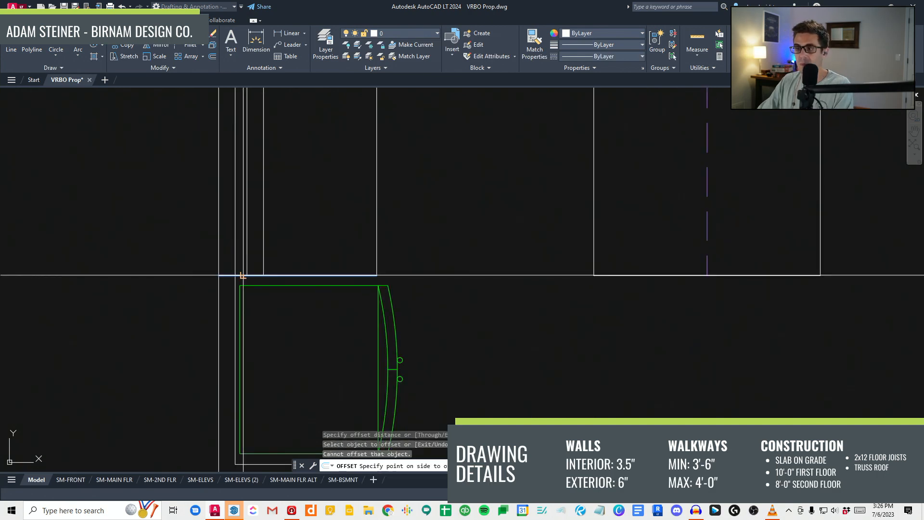
{"action": "left_click", "coordinate": [243, 291]}
{"action": "key", "text": "Escape"}
{"action": "middle_click_drag", "start_coordinate": [243, 292], "coordinate": [246, 306]}
{"action": "left_click", "coordinate": [247, 282]}
{"action": "key", "text": "Escape"}
Step: Trim the recess's outer wall lines above the offset line and erase the leftover line nearby
{"action": "scroll", "coordinate": [252, 290], "scroll_direction": "up", "scroll_amount": 2}
{"action": "type", "text": "tr"}
{"action": "key", "text": "Return"}
{"action": "left_click", "coordinate": [154, 165]}
{"action": "key", "text": "Return"}
{"action": "left_click", "coordinate": [233, 226]}
{"action": "left_click", "coordinate": [72, 175]}
{"action": "key", "text": "Escape"}
{"action": "left_click", "coordinate": [279, 330]}
{"action": "type", "text": "e"}
{"action": "key", "text": "Return"}
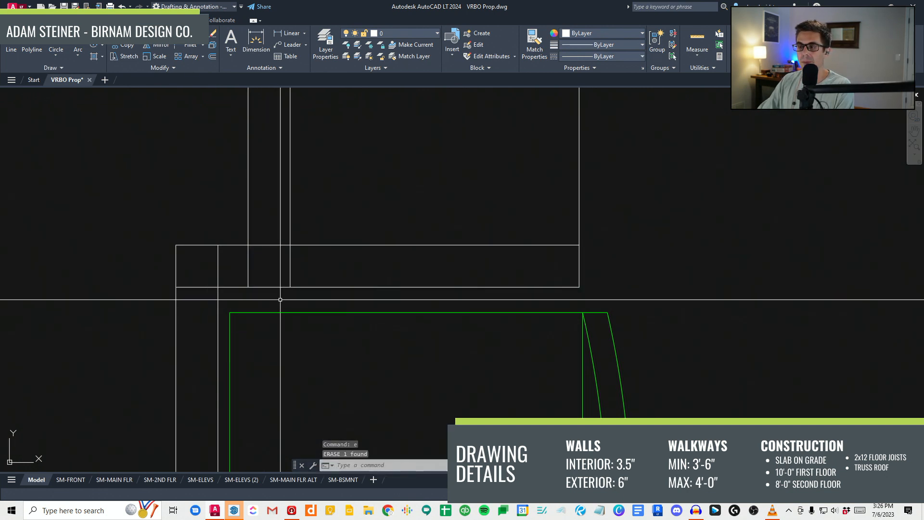
Step: Trim the overlapping lines so the refrigerator recess wall meets the kitchen wall in a clean corner
{"action": "left_click", "coordinate": [258, 291]}
{"action": "left_click", "coordinate": [154, 187]}
{"action": "key", "text": "Return"}
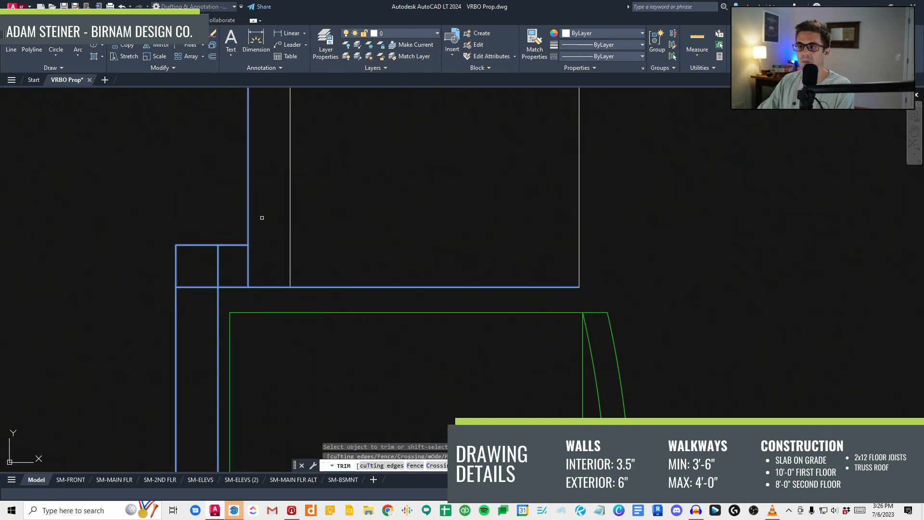
{"action": "left_click", "coordinate": [273, 271]}
{"action": "key", "text": "Escape"}
{"action": "key", "text": "Escape"}
{"action": "scroll", "coordinate": [227, 308], "scroll_direction": "down", "scroll_amount": 5}
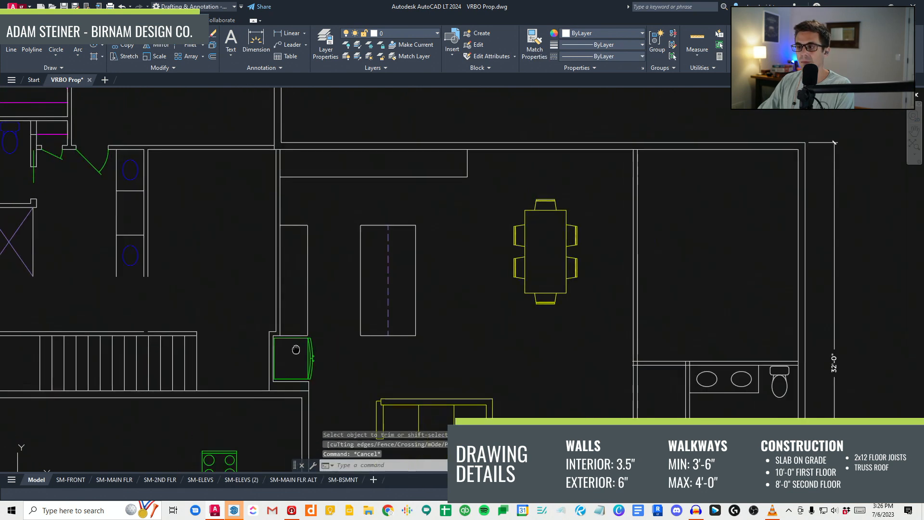
Step: Move the bathroom fixtures, doors and partition walls out of the plan to the empty area on its left
{"action": "middle_click_drag", "start_coordinate": [249, 344], "coordinate": [287, 310]}
{"action": "scroll", "coordinate": [285, 306], "scroll_direction": "down", "scroll_amount": 2}
{"action": "middle_click_drag", "start_coordinate": [207, 244], "coordinate": [224, 290]}
{"action": "scroll", "coordinate": [229, 324], "scroll_direction": "down", "scroll_amount": 2}
{"action": "mouse_move", "coordinate": [262, 350]}
{"action": "middle_mouse_down"}
{"action": "mouse_move", "coordinate": [258, 338]}
{"action": "mouse_move", "coordinate": [276, 327]}
{"action": "mouse_move", "coordinate": [259, 298]}
{"action": "mouse_move", "coordinate": [236, 305]}
{"action": "mouse_move", "coordinate": [322, 321]}
{"action": "middle_mouse_up"}
{"action": "scroll", "coordinate": [274, 311], "scroll_direction": "up", "scroll_amount": 2}
{"action": "scroll", "coordinate": [321, 326], "scroll_direction": "down", "scroll_amount": 2}
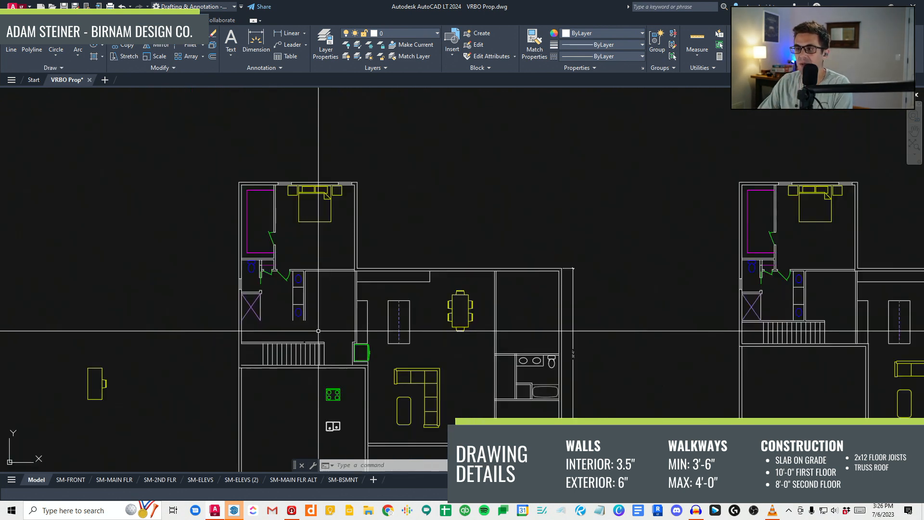
{"action": "scroll", "coordinate": [231, 336], "scroll_direction": "up", "scroll_amount": 2}
{"action": "key", "text": "Escape"}
{"action": "key", "text": "Escape"}
{"action": "key", "text": "Escape"}
{"action": "left_click", "coordinate": [227, 331]}
{"action": "left_click", "coordinate": [347, 205]}
{"action": "type", "text": "v"}
{"action": "key", "text": "space"}
{"action": "left_click", "coordinate": [328, 270]}
{"action": "middle_click_drag", "start_coordinate": [122, 276], "coordinate": [283, 260]}
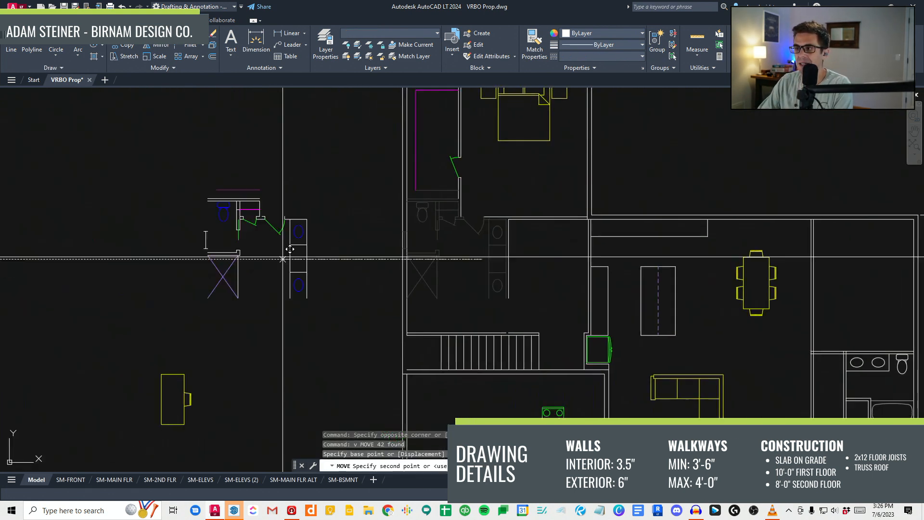
{"action": "scroll", "coordinate": [281, 259], "scroll_direction": "down", "scroll_amount": 2}
{"action": "left_click", "coordinate": [306, 260]}
{"action": "key", "text": "Escape"}
{"action": "key", "text": "Escape"}
Step: Erase the leftover vertical wall line in the emptied bathroom area below the bedroom
{"action": "middle_click_drag", "start_coordinate": [491, 270], "coordinate": [477, 268]}
{"action": "scroll", "coordinate": [324, 264], "scroll_direction": "up", "scroll_amount": 2}
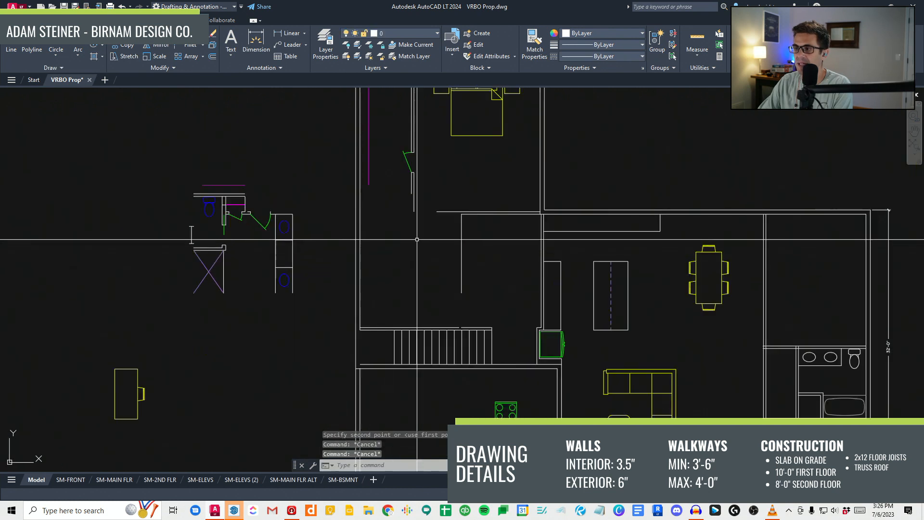
{"action": "middle_click_drag", "start_coordinate": [530, 241], "coordinate": [406, 252]}
{"action": "left_click", "coordinate": [347, 268]}
{"action": "left_click", "coordinate": [318, 246]}
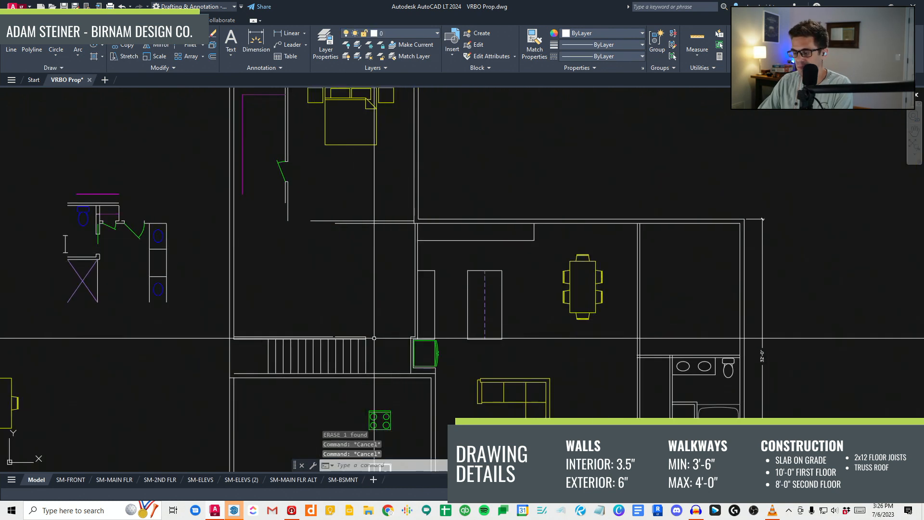
{"action": "key", "text": "Escape"}
{"action": "key", "text": "Escape"}
Step: Offset the wall line above the stairs upward into the emptied bathroom area
{"action": "type", "text": "ff OFFSET"}
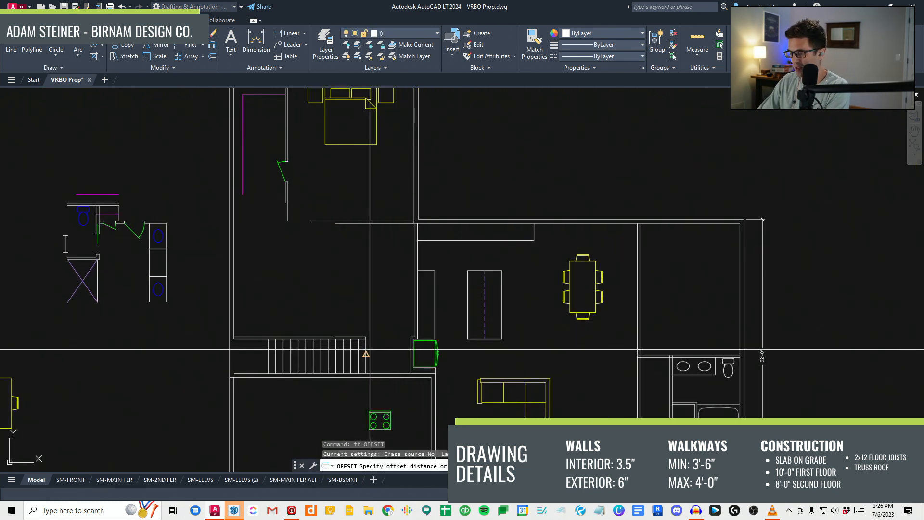
{"action": "key", "text": "Escape"}
{"action": "middle_click_drag", "start_coordinate": [334, 301], "coordinate": [336, 306]}
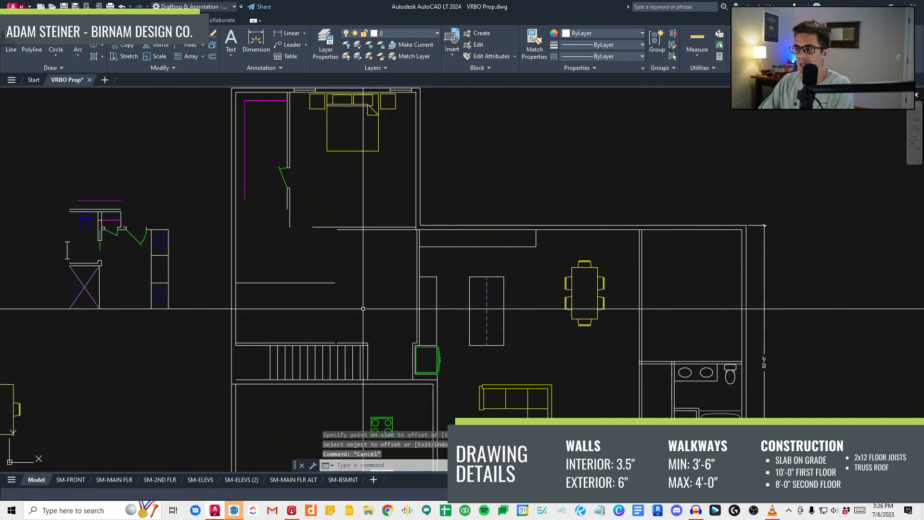
Step: Move the offset wall line slightly down toward the stairs
{"action": "left_click", "coordinate": [367, 312]}
{"action": "left_click", "coordinate": [322, 269]}
{"action": "type", "text": "v"}
{"action": "key", "text": "space"}
{"action": "key", "text": "Escape"}
{"action": "key", "text": "Escape"}
{"action": "key", "text": "Escape"}
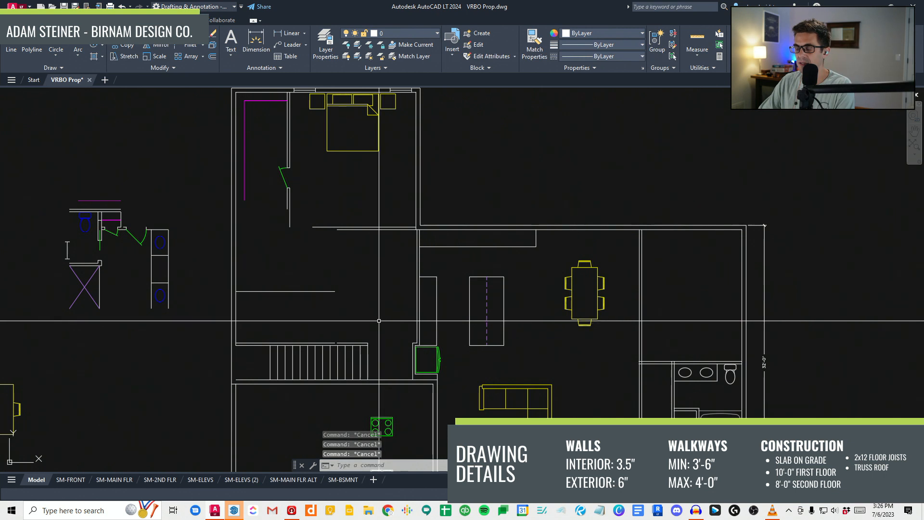
Step: Add double wall lines around the space above the stairs and fillet their upper corner to enclose a room
{"action": "middle_click_drag", "start_coordinate": [237, 304], "coordinate": [291, 306]}
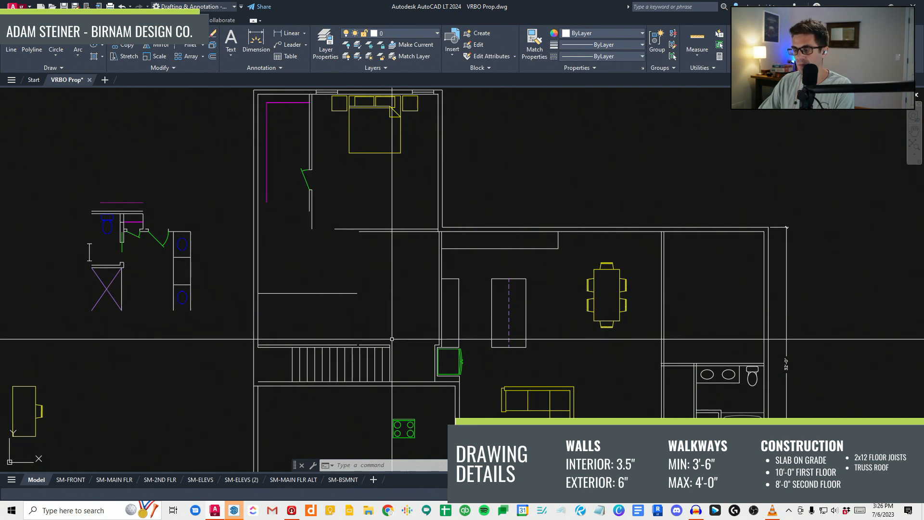
{"action": "key", "text": "Escape"}
{"action": "key", "text": "Escape"}
{"action": "key", "text": "Escape"}
{"action": "scroll", "coordinate": [354, 328], "scroll_direction": "up", "scroll_amount": 2}
{"action": "type", "text": "a"}
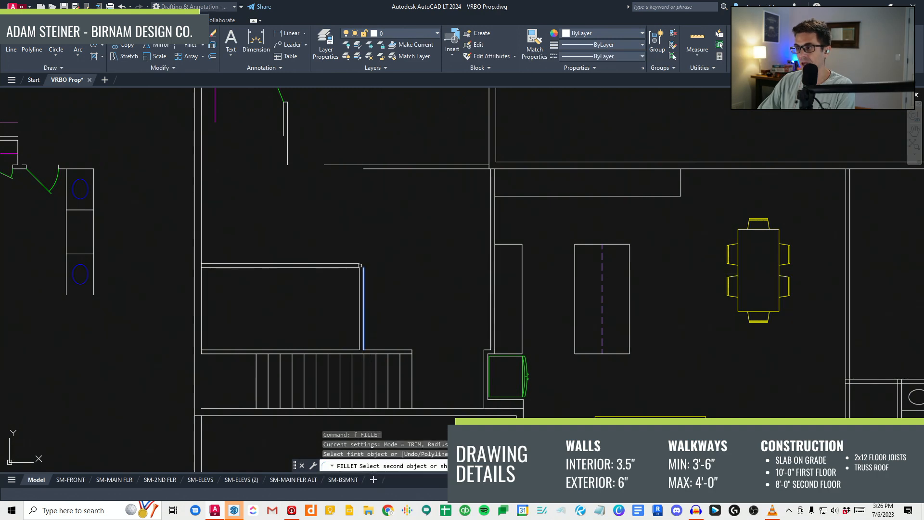
{"action": "key", "text": "Escape"}
Step: Copy a laundry appliance from the Laundry room of the labelled plan to the floor plan being edited
{"action": "scroll", "coordinate": [392, 294], "scroll_direction": "down", "scroll_amount": 10}
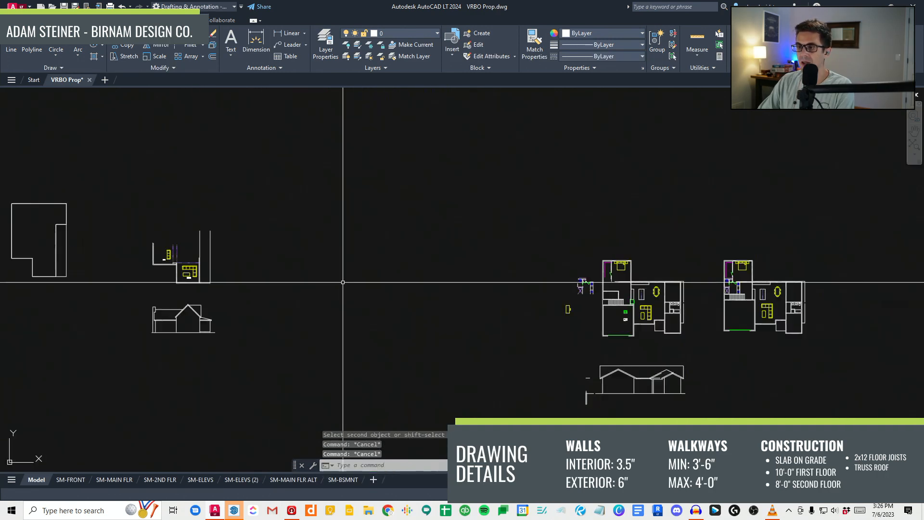
{"action": "middle_click_drag", "start_coordinate": [212, 282], "coordinate": [423, 330]}
{"action": "scroll", "coordinate": [423, 330], "scroll_direction": "down", "scroll_amount": 2}
{"action": "middle_click_drag", "start_coordinate": [271, 197], "coordinate": [394, 406]}
{"action": "middle_click_drag", "start_coordinate": [277, 247], "coordinate": [382, 345]}
{"action": "mouse_move", "coordinate": [353, 301]}
{"action": "middle_mouse_down"}
{"action": "mouse_move", "coordinate": [256, 196]}
{"action": "mouse_move", "coordinate": [483, 203]}
{"action": "middle_mouse_up"}
{"action": "scroll", "coordinate": [479, 330], "scroll_direction": "up", "scroll_amount": 10}
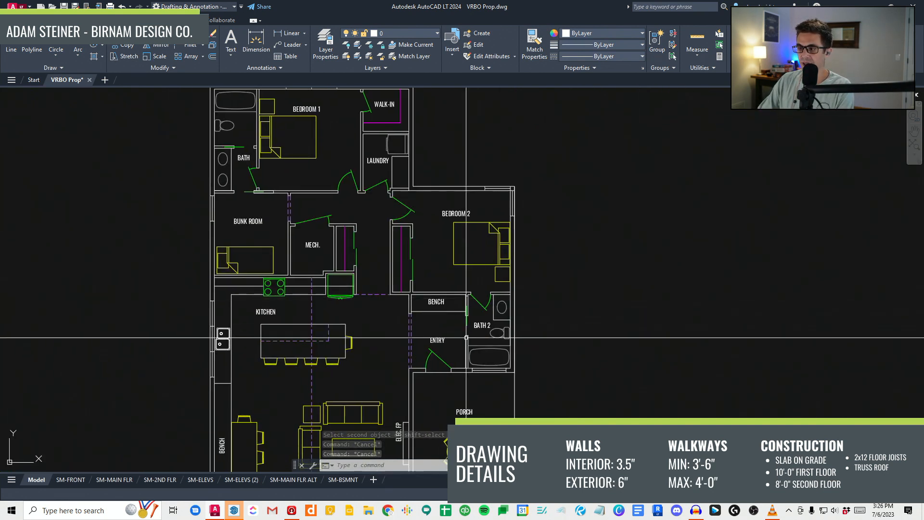
{"action": "scroll", "coordinate": [409, 165], "scroll_direction": "up", "scroll_amount": 2}
{"action": "key", "text": "space"}
{"action": "left_click", "coordinate": [626, 215]}
{"action": "scroll", "coordinate": [626, 215], "scroll_direction": "down", "scroll_amount": 7}
{"action": "middle_click_drag", "start_coordinate": [626, 215], "coordinate": [39, 140]}
{"action": "scroll", "coordinate": [47, 174], "scroll_direction": "down", "scroll_amount": 7}
{"action": "middle_click_drag", "start_coordinate": [568, 308], "coordinate": [358, 182]}
{"action": "scroll", "coordinate": [526, 252], "scroll_direction": "up", "scroll_amount": 6}
{"action": "scroll", "coordinate": [376, 268], "scroll_direction": "up", "scroll_amount": 2}
{"action": "mouse_move", "coordinate": [277, 200]}
{"action": "middle_mouse_down"}
{"action": "mouse_move", "coordinate": [376, 268]}
{"action": "mouse_move", "coordinate": [408, 262]}
{"action": "mouse_move", "coordinate": [285, 208]}
{"action": "middle_mouse_up"}
{"action": "scroll", "coordinate": [391, 277], "scroll_direction": "up", "scroll_amount": 6}
{"action": "left_click", "coordinate": [322, 251]}
{"action": "key", "text": "space"}
Step: Move the copied appliance into the upper-left corner of the new room above the stairs
{"action": "left_click", "coordinate": [368, 268]}
{"action": "left_click", "coordinate": [344, 251]}
{"action": "type", "text": "v"}
{"action": "key", "text": "space"}
{"action": "left_click", "coordinate": [412, 288]}
{"action": "scroll", "coordinate": [280, 227], "scroll_direction": "up", "scroll_amount": 3}
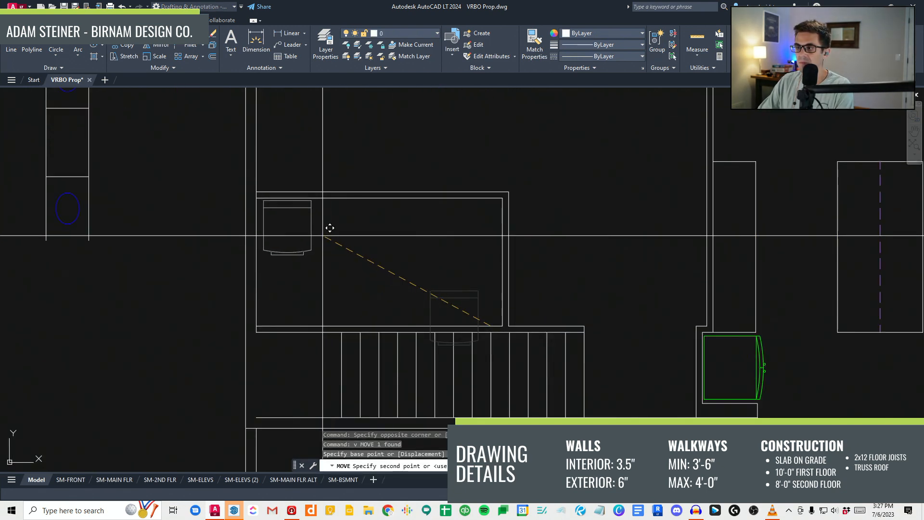
{"action": "left_click", "coordinate": [327, 240]}
Step: Rotate the laundry appliance so its back faces the stair wall
{"action": "left_click", "coordinate": [339, 273]}
{"action": "left_click", "coordinate": [286, 241]}
{"action": "type", "text": "ro"}
{"action": "key", "text": "space"}
{"action": "left_click", "coordinate": [302, 232]}
{"action": "left_click", "coordinate": [293, 231]}
{"action": "key", "text": "Escape"}
Step: Move the laundry appliance down into the room's lower-left corner against the stair wall
{"action": "left_click", "coordinate": [351, 271]}
{"action": "left_click", "coordinate": [306, 213]}
{"action": "type", "text": "v"}
{"action": "left_click", "coordinate": [314, 217]}
{"action": "left_click", "coordinate": [286, 280]}
{"action": "key", "text": "Escape"}
{"action": "key", "text": "Escape"}
Step: Stretch the laundry room walls upward by 2 inches to thicken the wall along the stairs
{"action": "type", "text": "s"}
{"action": "left_click", "coordinate": [517, 329]}
{"action": "left_click", "coordinate": [201, 155]}
{"action": "key", "text": "space"}
{"action": "left_click", "coordinate": [183, 189]}
{"action": "type", "text": "2"}
{"action": "key", "text": "space"}
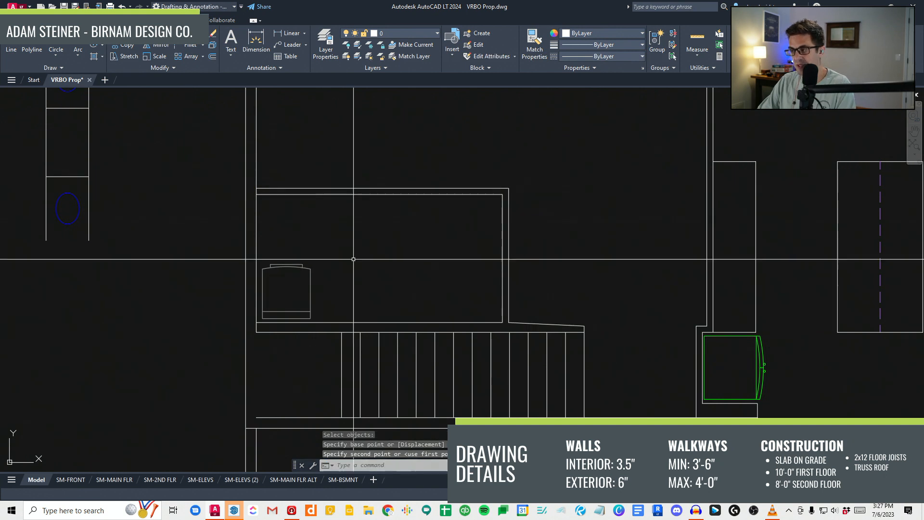
Step: Straighten the skewed wall line beside the laundry room by stretching its stair end up 2 inches
{"action": "key", "text": "Escape"}
{"action": "key", "text": "Escape"}
{"action": "scroll", "coordinate": [582, 346], "scroll_direction": "up", "scroll_amount": 2}
{"action": "left_click", "coordinate": [501, 324]}
{"action": "type", "text": "e"}
{"action": "key", "text": "Escape"}
{"action": "key", "text": "Escape"}
{"action": "left_click", "coordinate": [536, 318]}
{"action": "left_click", "coordinate": [494, 297]}
{"action": "key", "text": "Escape"}
{"action": "key", "text": "Escape"}
{"action": "scroll", "coordinate": [493, 297], "scroll_direction": "up", "scroll_amount": 3}
{"action": "left_click", "coordinate": [437, 275]}
{"action": "key", "text": "space"}
{"action": "left_click", "coordinate": [488, 235]}
{"action": "type", "text": "2"}
{"action": "key", "text": "space"}
{"action": "key", "text": "Escape"}
Step: Extend the laundry room's right wall lines up to the wall below the bedroom
{"action": "scroll", "coordinate": [483, 254], "scroll_direction": "down", "scroll_amount": 2}
{"action": "middle_click_drag", "start_coordinate": [483, 255], "coordinate": [434, 285]}
{"action": "key", "text": "Escape"}
{"action": "key", "text": "Escape"}
{"action": "scroll", "coordinate": [424, 281], "scroll_direction": "down", "scroll_amount": 6}
{"action": "middle_click_drag", "start_coordinate": [290, 280], "coordinate": [331, 353]}
{"action": "middle_click_drag", "start_coordinate": [427, 345], "coordinate": [405, 328]}
{"action": "middle_click_drag", "start_coordinate": [348, 309], "coordinate": [378, 331]}
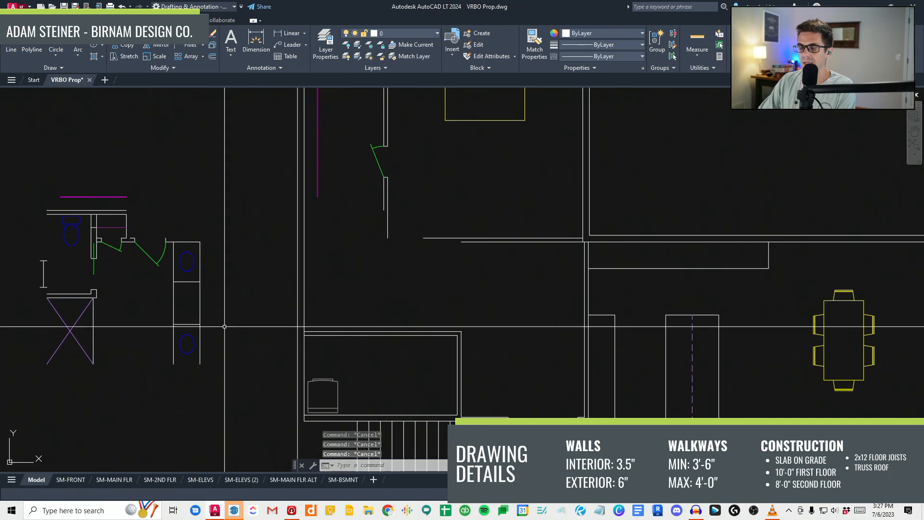
{"action": "middle_click_drag", "start_coordinate": [109, 291], "coordinate": [161, 301]}
{"action": "middle_click_drag", "start_coordinate": [481, 294], "coordinate": [371, 278]}
{"action": "type", "text": "e"}
{"action": "key", "text": "Escape"}
{"action": "scroll", "coordinate": [356, 313], "scroll_direction": "down", "scroll_amount": 3}
{"action": "scroll", "coordinate": [335, 279], "scroll_direction": "up", "scroll_amount": 3}
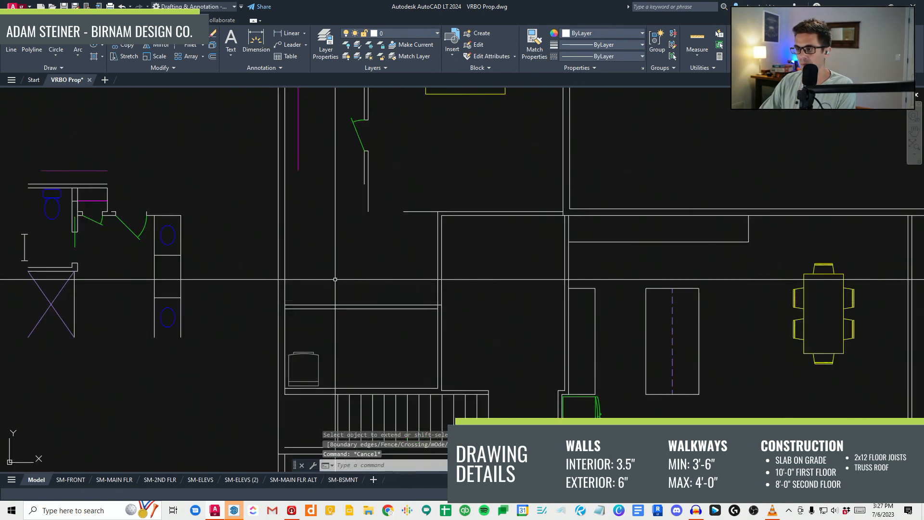
Step: Offset the laundry room's right wall line to the left and trim off the part below the laundry room's upper wall
{"action": "scroll", "coordinate": [383, 307], "scroll_direction": "down", "scroll_amount": 2}
{"action": "type", "text": "f"}
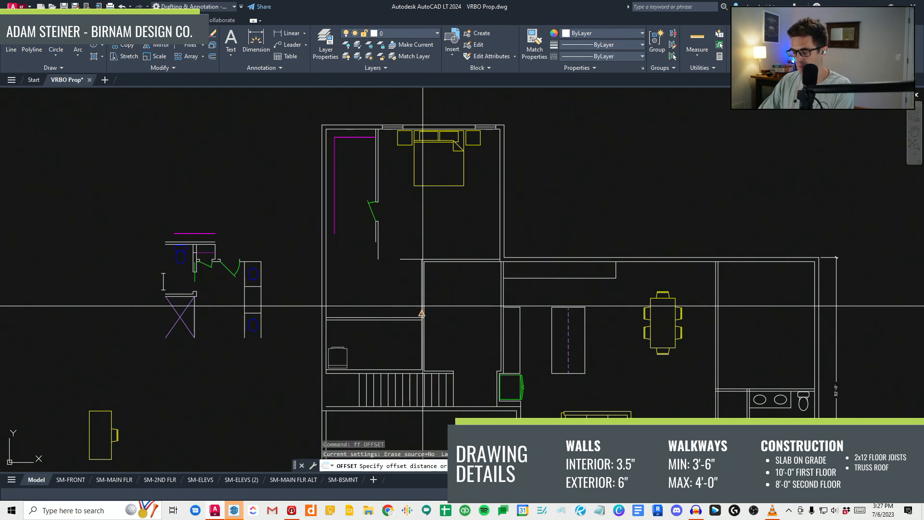
{"action": "scroll", "coordinate": [420, 285], "scroll_direction": "up", "scroll_amount": 2}
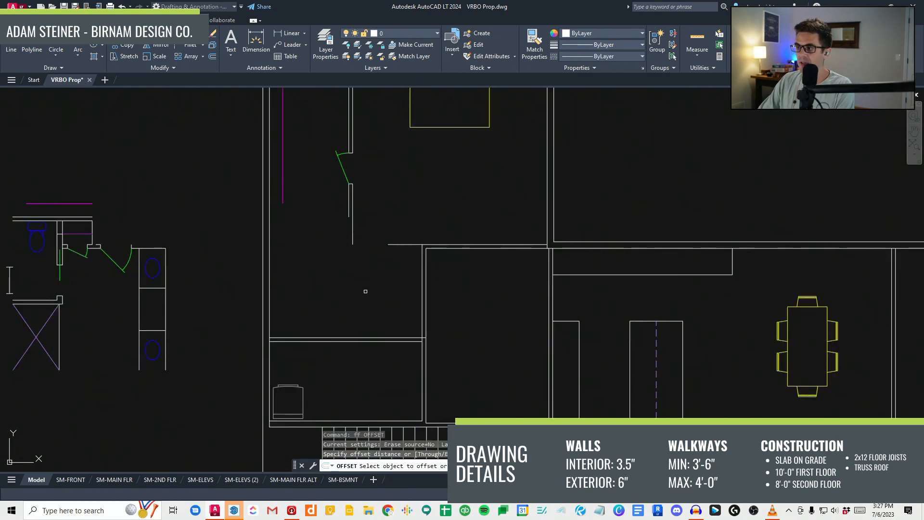
{"action": "key", "text": "Escape"}
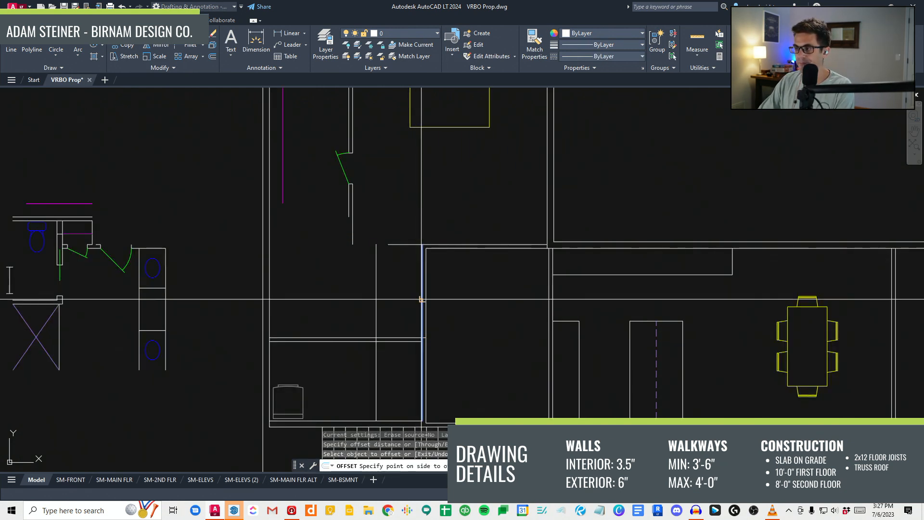
{"action": "type", "text": "tr"}
{"action": "key", "text": "Return"}
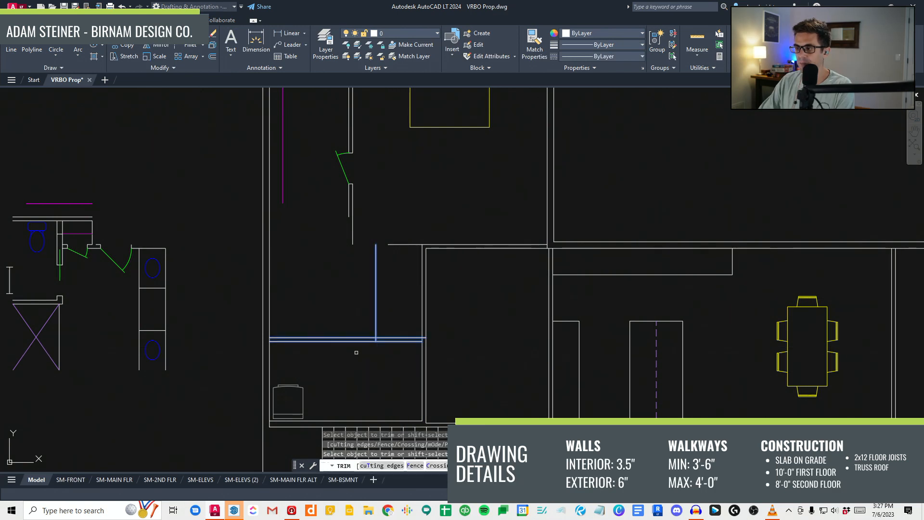
{"action": "left_click", "coordinate": [357, 353]}
{"action": "key", "text": "Escape"}
Step: Offset the new vertical line one wall thickness to the left to form the second face of the hallway wall
{"action": "type", "text": "o"}
{"action": "key", "text": "Return"}
{"action": "key", "text": "Return"}
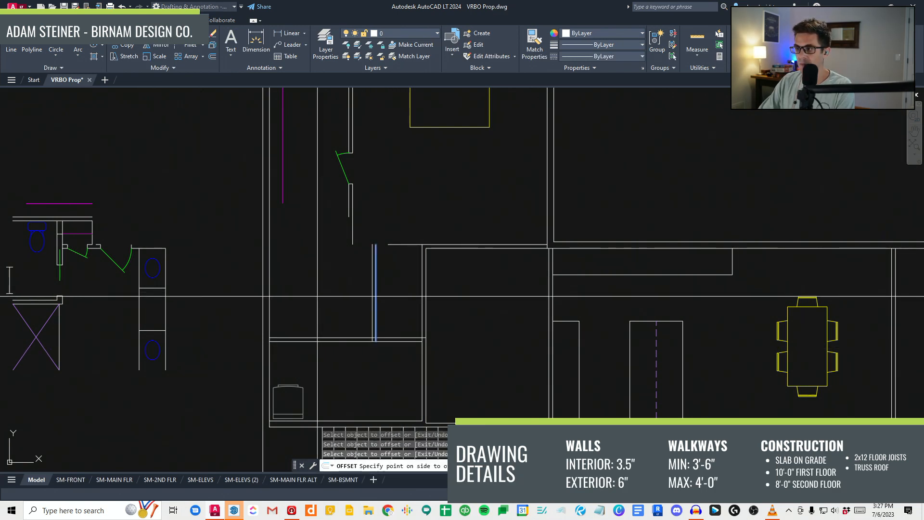
{"action": "left_click", "coordinate": [346, 293]}
{"action": "key", "text": "Escape"}
{"action": "key", "text": "Escape"}
{"action": "key", "text": "Escape"}
Step: Measure the width from the new hallway wall to the left exterior wall
{"action": "scroll", "coordinate": [372, 342], "scroll_direction": "up", "scroll_amount": 2}
{"action": "type", "text": "dd"}
{"action": "key", "text": "Return"}
{"action": "left_click", "coordinate": [372, 333]}
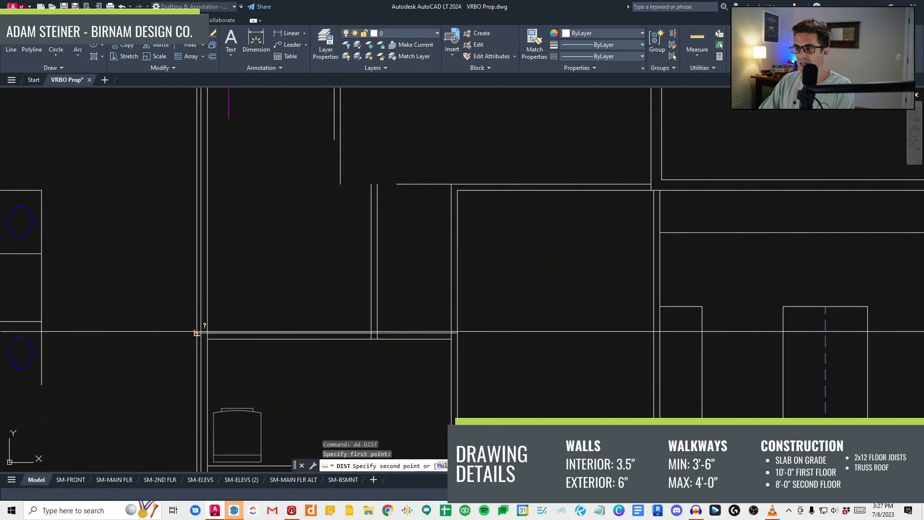
{"action": "left_click", "coordinate": [206, 334]}
{"action": "key", "text": "Escape"}
Step: Offset the laundry room's upper wall line upward and trim the copy at the new hallway wall
{"action": "scroll", "coordinate": [384, 332], "scroll_direction": "down", "scroll_amount": 2}
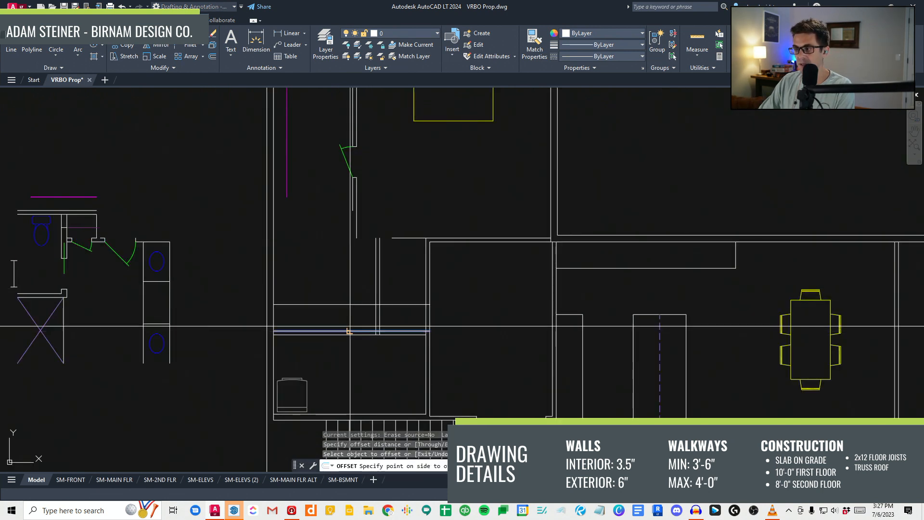
{"action": "left_click", "coordinate": [350, 332]}
{"action": "key", "text": "Escape"}
{"action": "scroll", "coordinate": [376, 305], "scroll_direction": "up", "scroll_amount": 2}
{"action": "left_click", "coordinate": [410, 302]}
{"action": "key", "text": "Escape"}
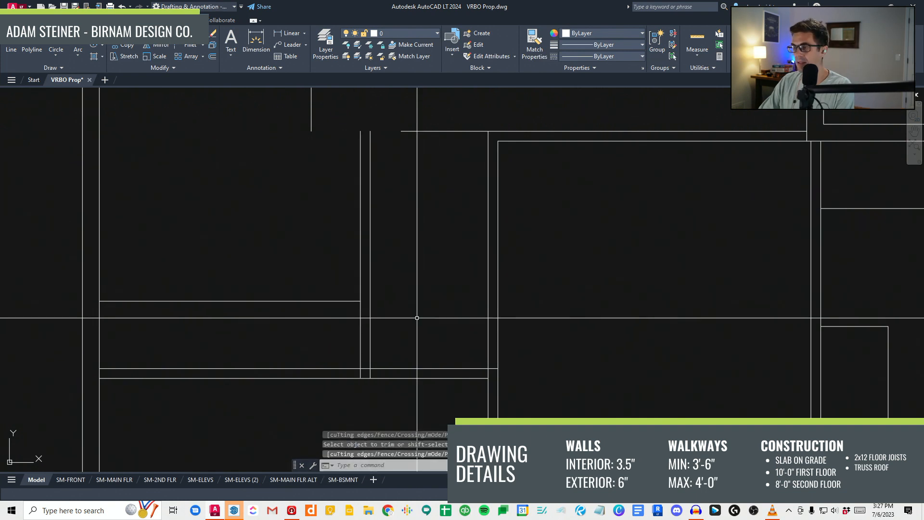
{"action": "scroll", "coordinate": [418, 302], "scroll_direction": "down", "scroll_amount": 2}
{"action": "type", "text": "tr"}
{"action": "key", "text": "space"}
{"action": "left_click", "coordinate": [408, 322]}
{"action": "left_click", "coordinate": [364, 291]}
{"action": "key", "text": "Escape"}
{"action": "scroll", "coordinate": [410, 293], "scroll_direction": "down", "scroll_amount": 4}
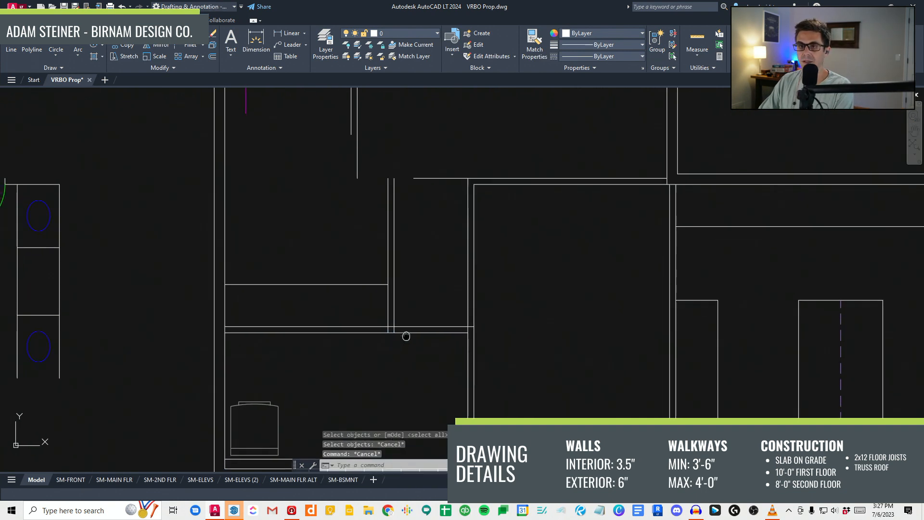
Step: Fillet both faces of the closet wall to the bedroom's lower wall lines to form a closed corner
{"action": "scroll", "coordinate": [411, 293], "scroll_direction": "up", "scroll_amount": 4}
{"action": "type", "text": "f"}
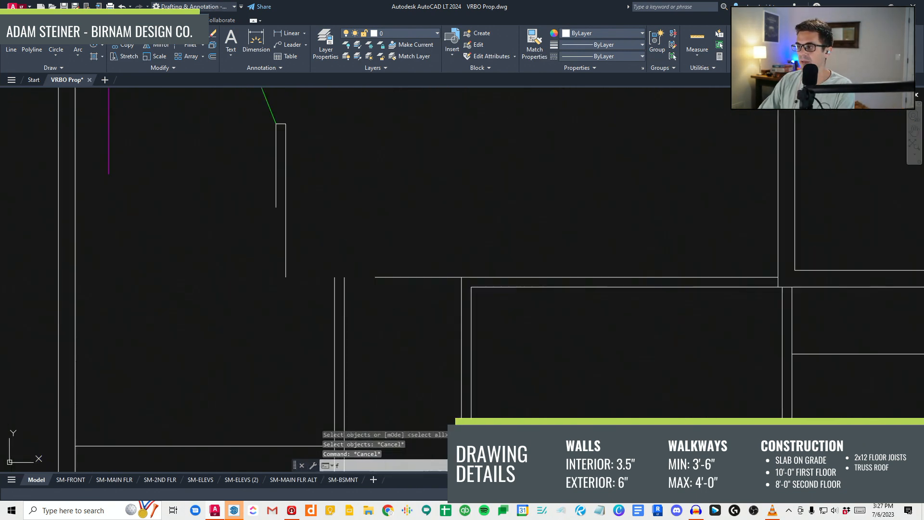
{"action": "left_click", "coordinate": [284, 214]}
{"action": "key", "text": "space"}
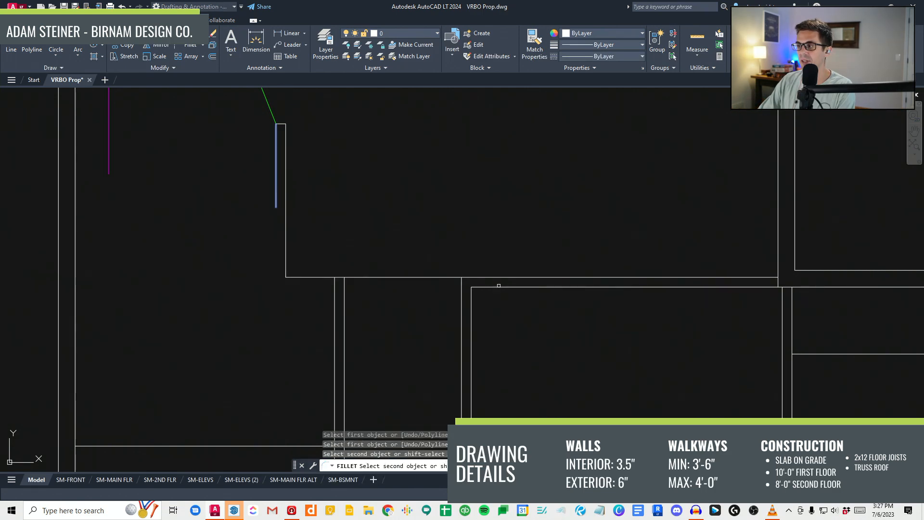
{"action": "key", "text": "Escape"}
{"action": "scroll", "coordinate": [353, 317], "scroll_direction": "down", "scroll_amount": 2}
Step: Trim the overlapping lines where the new hallway wall meets the bedroom's lower wall
{"action": "key", "text": "space"}
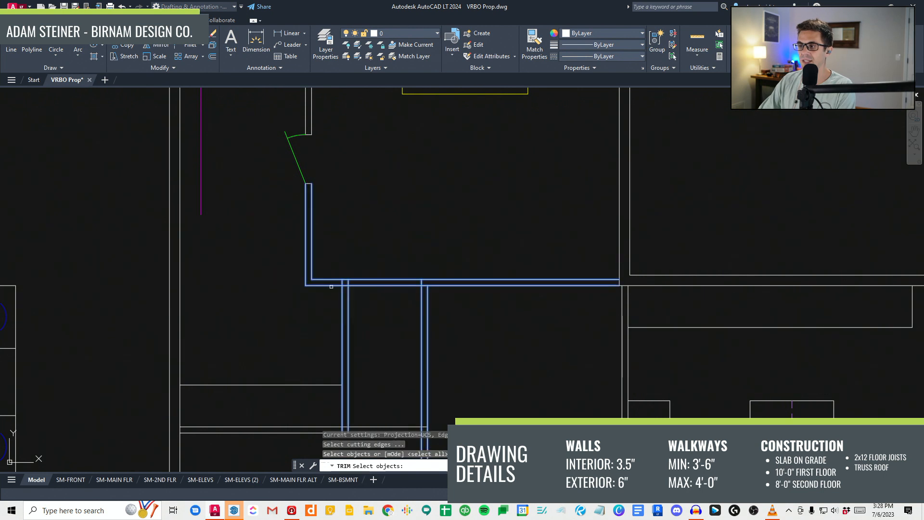
{"action": "scroll", "coordinate": [357, 280], "scroll_direction": "up", "scroll_amount": 4}
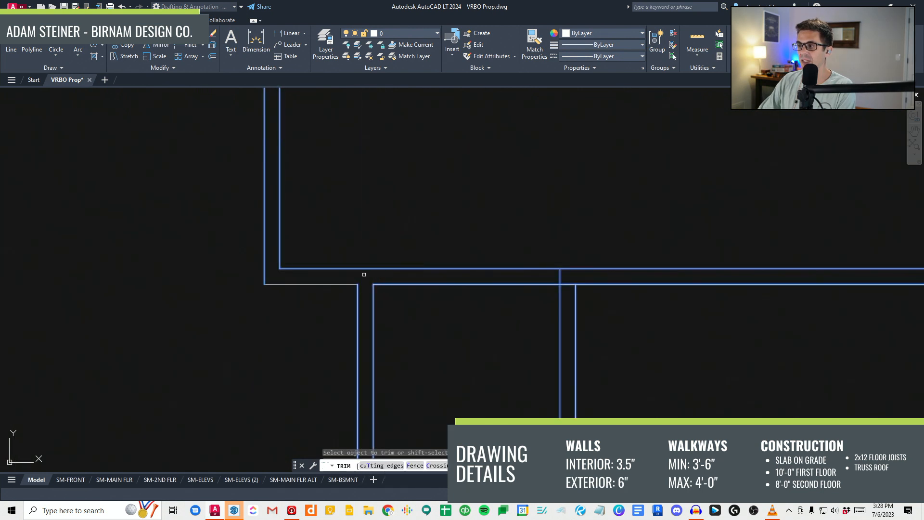
{"action": "key", "text": "Escape"}
{"action": "key", "text": "Escape"}
{"action": "scroll", "coordinate": [364, 274], "scroll_direction": "down", "scroll_amount": 2}
{"action": "middle_click_drag", "start_coordinate": [497, 309], "coordinate": [402, 312]}
{"action": "type", "text": "t"}
{"action": "key", "text": "space"}
{"action": "left_click", "coordinate": [430, 305]}
{"action": "key", "text": "Escape"}
{"action": "key", "text": "Escape"}
{"action": "key", "text": "Escape"}
Step: Trim the overlapping lines where the hallway's right wall meets the bedroom's lower wall
{"action": "type", "text": "tr"}
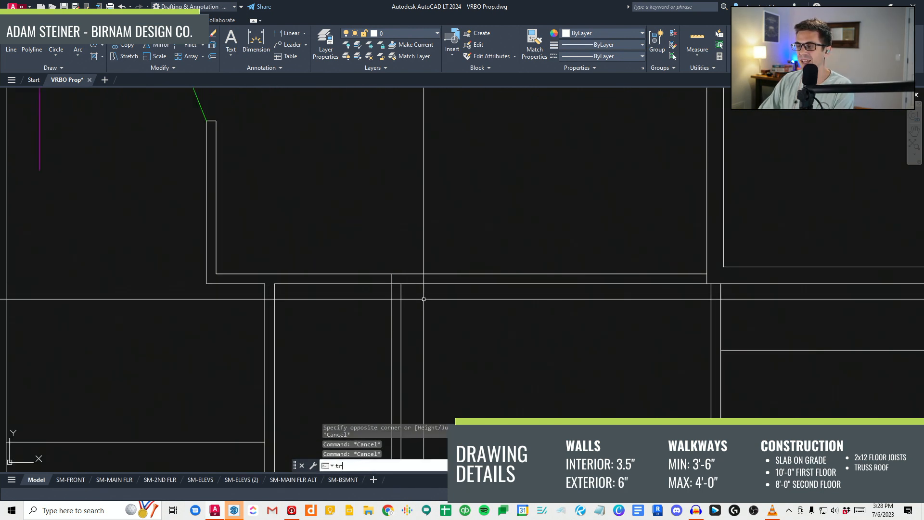
{"action": "key", "text": "space"}
{"action": "scroll", "coordinate": [391, 279], "scroll_direction": "up", "scroll_amount": 2}
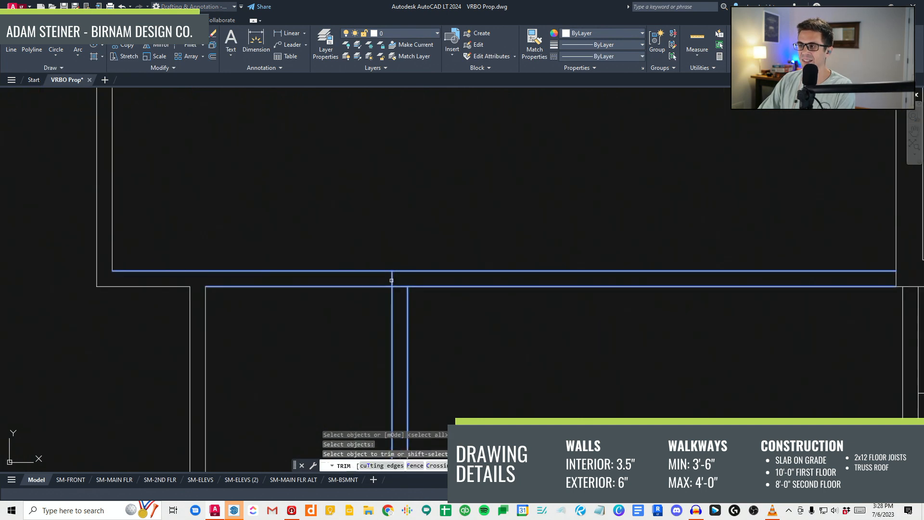
{"action": "left_click", "coordinate": [403, 287]}
{"action": "key", "text": "Escape"}
{"action": "key", "text": "Escape"}
{"action": "scroll", "coordinate": [398, 287], "scroll_direction": "down", "scroll_amount": 4}
Step: Trim the overlapping lines where the new hallway wall meets the laundry room's upper wall
{"action": "middle_click_drag", "start_coordinate": [410, 330], "coordinate": [411, 299]}
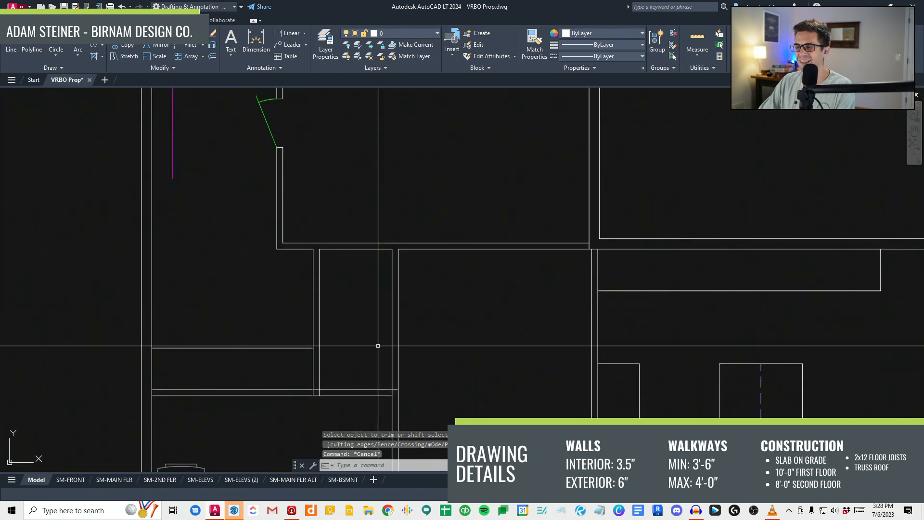
{"action": "key", "text": "Escape"}
{"action": "key", "text": "Escape"}
{"action": "middle_click_drag", "start_coordinate": [370, 326], "coordinate": [372, 263]}
{"action": "type", "text": "tr"}
{"action": "key", "text": "space"}
{"action": "key", "text": "space"}
{"action": "scroll", "coordinate": [326, 319], "scroll_direction": "up", "scroll_amount": 5}
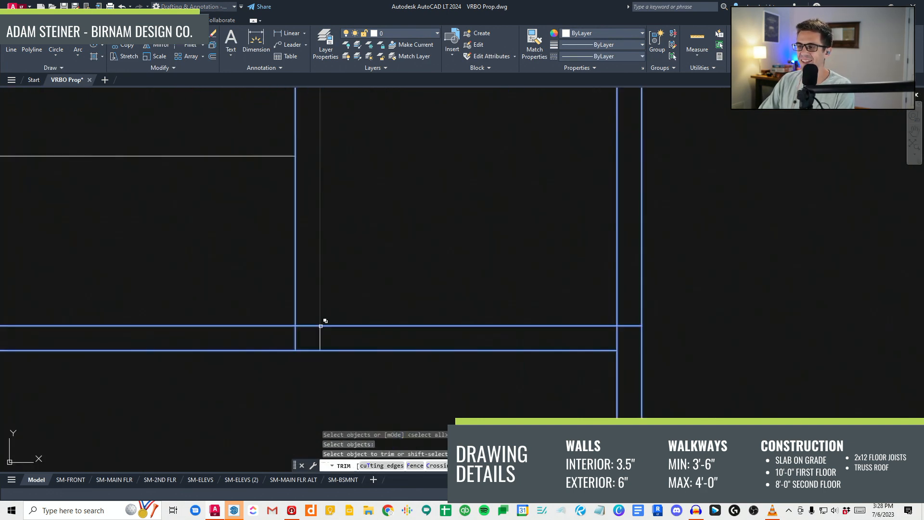
{"action": "key", "text": "Escape"}
Step: Trim the overlapping lines where the laundry room's upper wall meets its right wall
{"action": "middle_click_drag", "start_coordinate": [453, 326], "coordinate": [253, 301]}
{"action": "scroll", "coordinate": [253, 301], "scroll_direction": "down", "scroll_amount": 2}
{"action": "type", "text": "tr"}
{"action": "key", "text": "space"}
{"action": "key", "text": "space"}
{"action": "scroll", "coordinate": [364, 307], "scroll_direction": "up", "scroll_amount": 4}
{"action": "left_click", "coordinate": [357, 307]}
{"action": "type", "text": "t"}
{"action": "key", "text": "space"}
{"action": "scroll", "coordinate": [337, 279], "scroll_direction": "down", "scroll_amount": 2}
{"action": "key", "text": "Escape"}
{"action": "scroll", "coordinate": [365, 293], "scroll_direction": "down", "scroll_amount": 4}
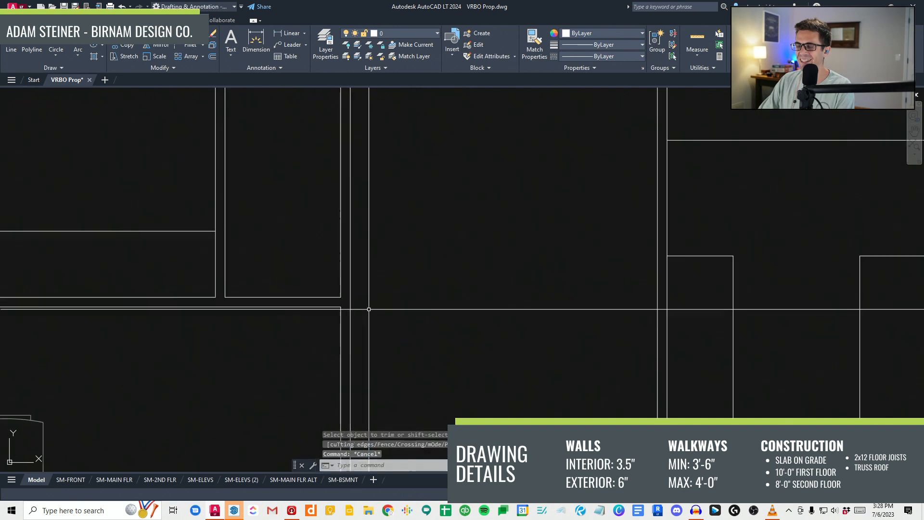
Step: Extend the bedroom's lower wall lines left to the exterior wall
{"action": "scroll", "coordinate": [377, 299], "scroll_direction": "up", "scroll_amount": 2}
{"action": "key", "text": "Escape"}
{"action": "key", "text": "Escape"}
{"action": "scroll", "coordinate": [368, 282], "scroll_direction": "up", "scroll_amount": 2}
{"action": "type", "text": "e"}
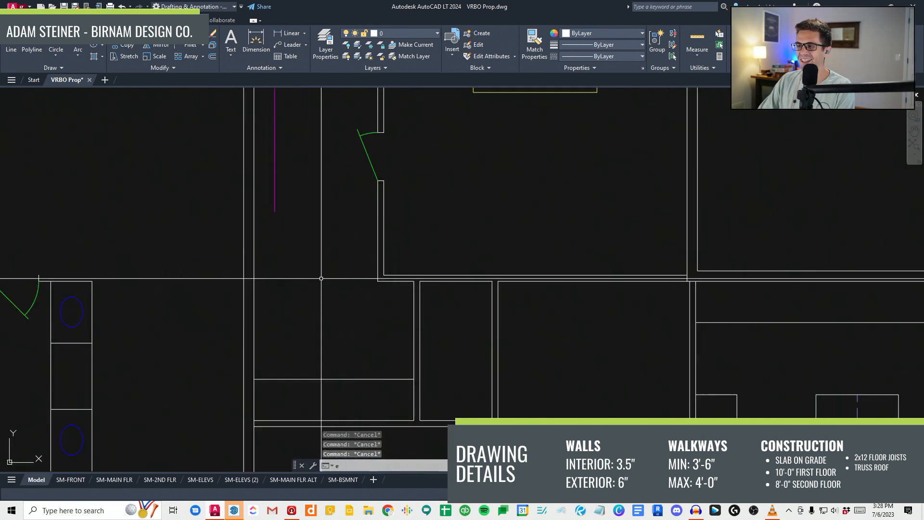
{"action": "key", "text": "Escape"}
{"action": "type", "text": "e"}
{"action": "left_click", "coordinate": [233, 252]}
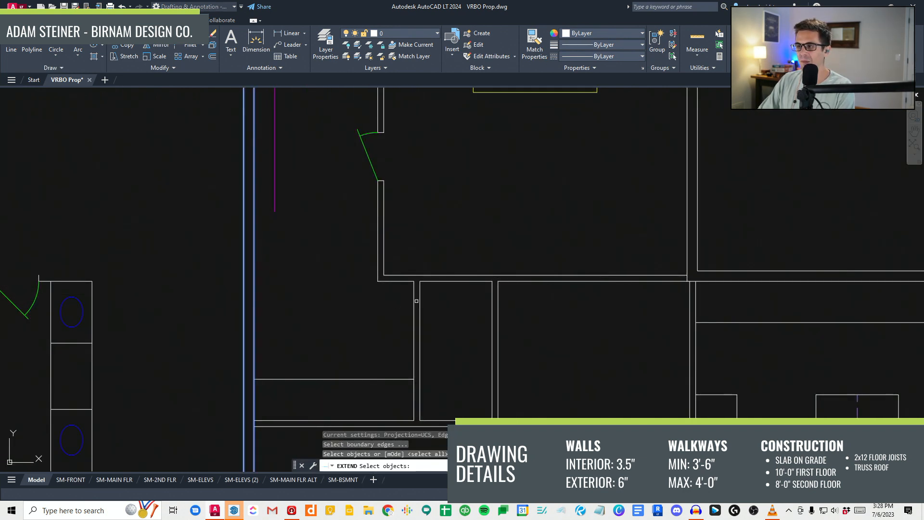
{"action": "key", "text": "Escape"}
Step: Offset the bedroom's lower wall line upward and add its second face to form a wall across the closet's lower end
{"action": "scroll", "coordinate": [361, 300], "scroll_direction": "down", "scroll_amount": 2}
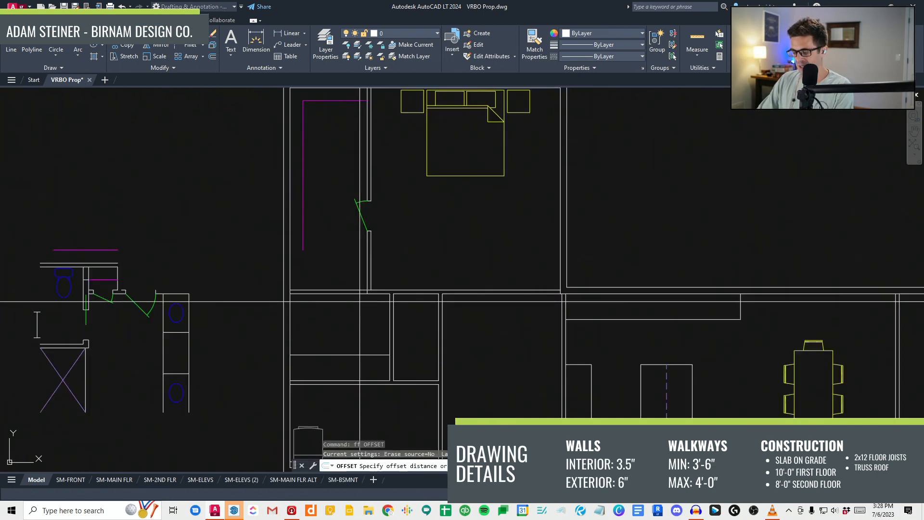
{"action": "left_click", "coordinate": [337, 278]}
{"action": "key", "text": "Escape"}
{"action": "scroll", "coordinate": [347, 267], "scroll_direction": "up", "scroll_amount": 2}
{"action": "middle_click_drag", "start_coordinate": [346, 267], "coordinate": [341, 310]}
{"action": "scroll", "coordinate": [342, 310], "scroll_direction": "down", "scroll_amount": 2}
{"action": "middle_click_drag", "start_coordinate": [417, 284], "coordinate": [345, 255]}
{"action": "middle_click_drag", "start_coordinate": [339, 293], "coordinate": [404, 282]}
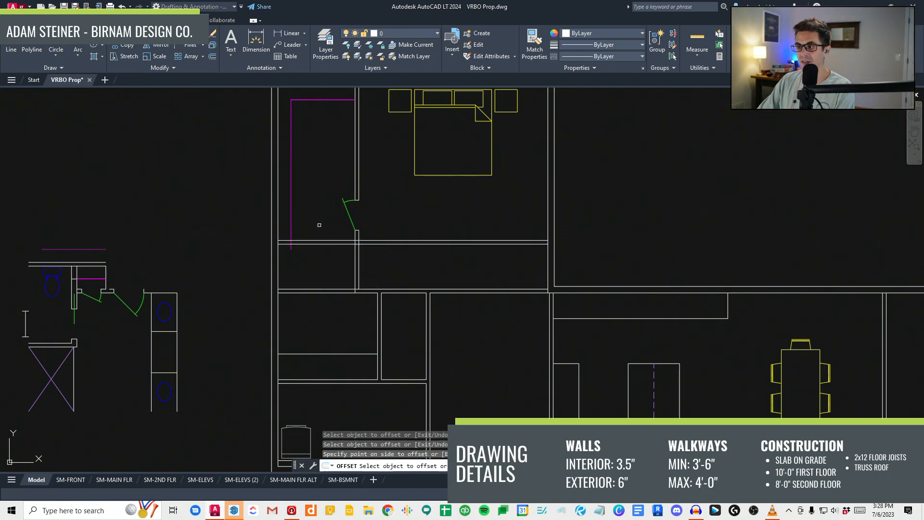
{"action": "key", "text": "Escape"}
Step: Trim the new cross wall back to the closet wall, removing its lines from the bedroom
{"action": "scroll", "coordinate": [371, 239], "scroll_direction": "up", "scroll_amount": 2}
{"action": "key", "text": "Escape"}
{"action": "scroll", "coordinate": [368, 248], "scroll_direction": "up", "scroll_amount": 2}
{"action": "type", "text": "t"}
{"action": "left_click", "coordinate": [325, 226]}
{"action": "key", "text": "space"}
{"action": "left_click", "coordinate": [412, 250]}
{"action": "left_click", "coordinate": [343, 217]}
{"action": "key", "text": "Escape"}
Step: Stretch the closet door and its opening upward along the closet wall, away from the new cross wall
{"action": "middle_click_drag", "start_coordinate": [356, 259], "coordinate": [347, 324]}
{"action": "scroll", "coordinate": [362, 345], "scroll_direction": "down", "scroll_amount": 2}
{"action": "type", "text": "st"}
{"action": "left_click", "coordinate": [384, 318]}
{"action": "left_click", "coordinate": [299, 218]}
{"action": "key", "text": "space"}
{"action": "left_click", "coordinate": [316, 231]}
{"action": "left_click", "coordinate": [316, 190]}
{"action": "key", "text": "Escape"}
Step: Continue the magenta closet shelf line along the new lower wall by offsetting, filleting the corner and matching properties
{"action": "type", "text": "ff"}
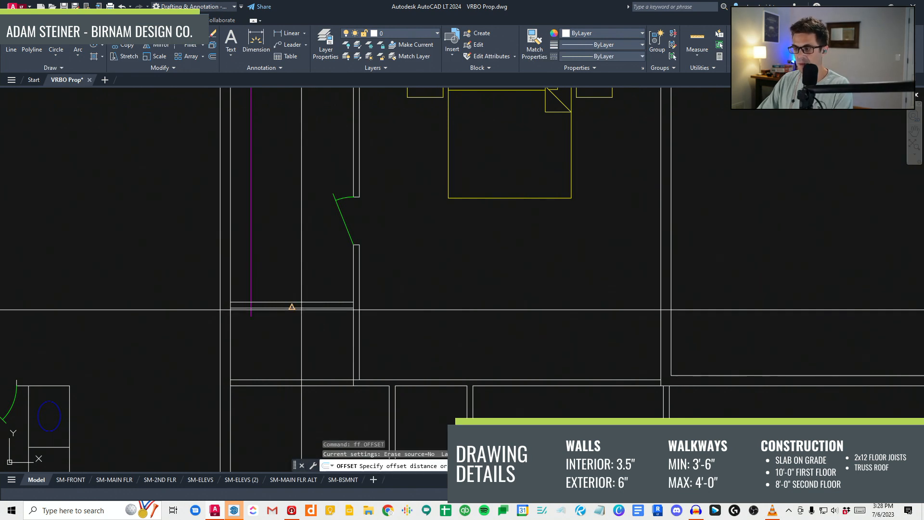
{"action": "key", "text": "Escape"}
{"action": "type", "text": "f w"}
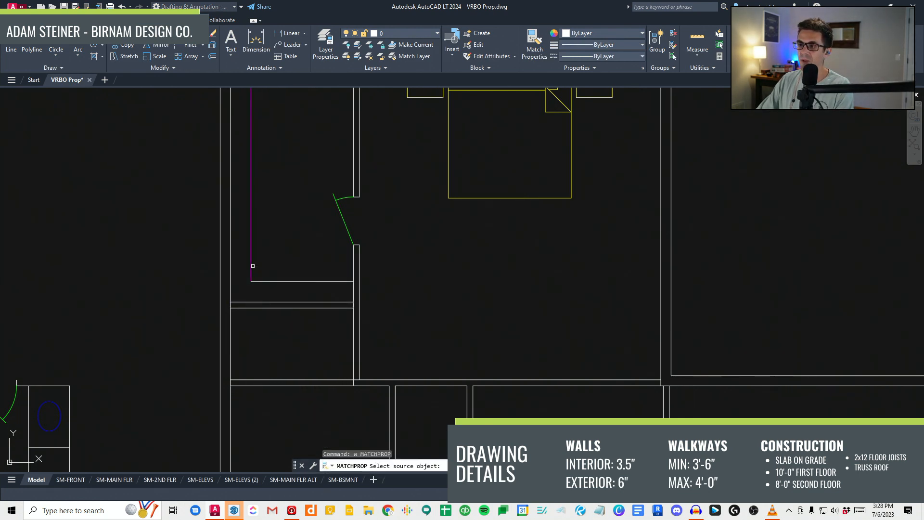
{"action": "left_click", "coordinate": [269, 280]}
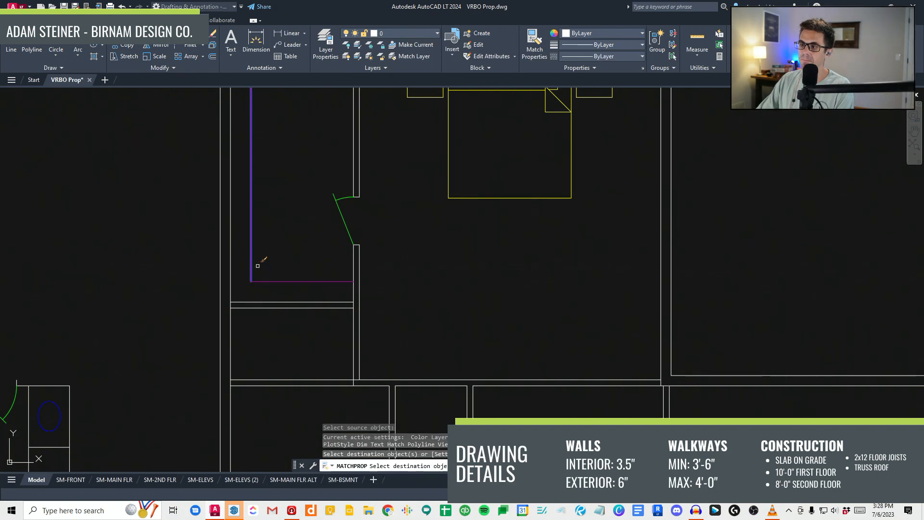
{"action": "key", "text": "Escape"}
Step: Move the toilet from the set-aside bathroom layout toward the small room below the closet
{"action": "scroll", "coordinate": [429, 222], "scroll_direction": "down", "scroll_amount": 5}
{"action": "scroll", "coordinate": [225, 277], "scroll_direction": "up", "scroll_amount": 5}
{"action": "left_click", "coordinate": [219, 283]}
{"action": "left_click", "coordinate": [207, 302]}
{"action": "type", "text": "v"}
{"action": "left_click", "coordinate": [212, 273]}
{"action": "middle_click_drag", "start_coordinate": [452, 179], "coordinate": [425, 231]}
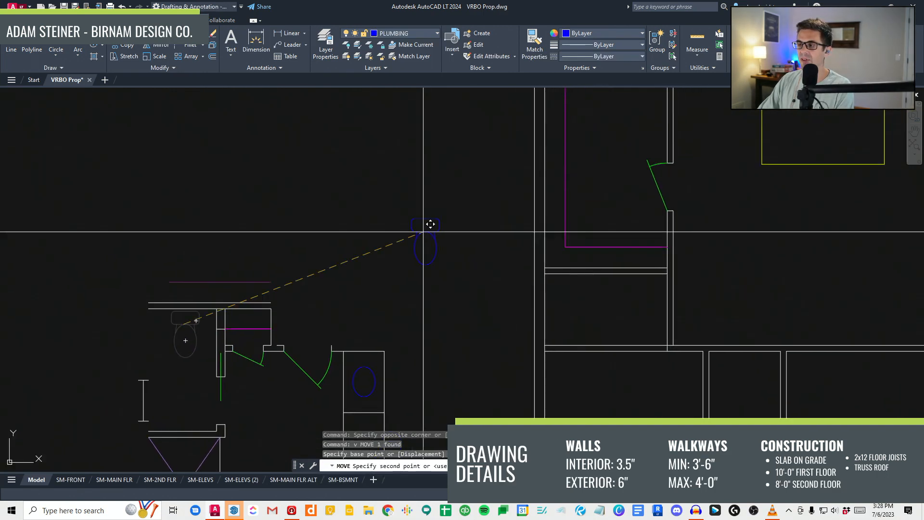
{"action": "scroll", "coordinate": [369, 259], "scroll_direction": "down", "scroll_amount": 5}
{"action": "left_click", "coordinate": [377, 271]}
Step: Rotate the toilet a quarter turn so its tank faces the left exterior wall
{"action": "left_click", "coordinate": [385, 286]}
{"action": "left_click", "coordinate": [377, 264]}
{"action": "type", "text": "ro"}
{"action": "left_click", "coordinate": [383, 270]}
{"action": "left_click", "coordinate": [384, 231]}
Step: Move the rotated toilet against the left exterior wall in the small room below the closet
{"action": "left_click", "coordinate": [396, 260]}
{"action": "left_click", "coordinate": [385, 291]}
{"action": "type", "text": "v"}
{"action": "left_click", "coordinate": [389, 275]}
{"action": "scroll", "coordinate": [461, 279], "scroll_direction": "up", "scroll_amount": 5}
{"action": "left_click", "coordinate": [436, 278]}
{"action": "key", "text": "Escape"}
Step: Trim the overlapping lines where the closet wall meets the bedroom's lower wall
{"action": "middle_click_drag", "start_coordinate": [507, 301], "coordinate": [344, 293]}
{"action": "scroll", "coordinate": [356, 288], "scroll_direction": "down", "scroll_amount": 3}
{"action": "scroll", "coordinate": [361, 252], "scroll_direction": "up", "scroll_amount": 3}
{"action": "scroll", "coordinate": [370, 279], "scroll_direction": "up", "scroll_amount": 2}
{"action": "left_click", "coordinate": [381, 310]}
{"action": "left_click", "coordinate": [339, 268]}
{"action": "key", "text": "space"}
{"action": "scroll", "coordinate": [358, 285], "scroll_direction": "up", "scroll_amount": 3}
{"action": "left_click", "coordinate": [356, 285]}
{"action": "left_click", "coordinate": [353, 270]}
{"action": "key", "text": "Escape"}
Step: Stretch the toilet room's lower wall line upward to thicken the wall between the toilet room and the rooms below
{"action": "scroll", "coordinate": [349, 302], "scroll_direction": "down", "scroll_amount": 3}
{"action": "left_click", "coordinate": [349, 297]}
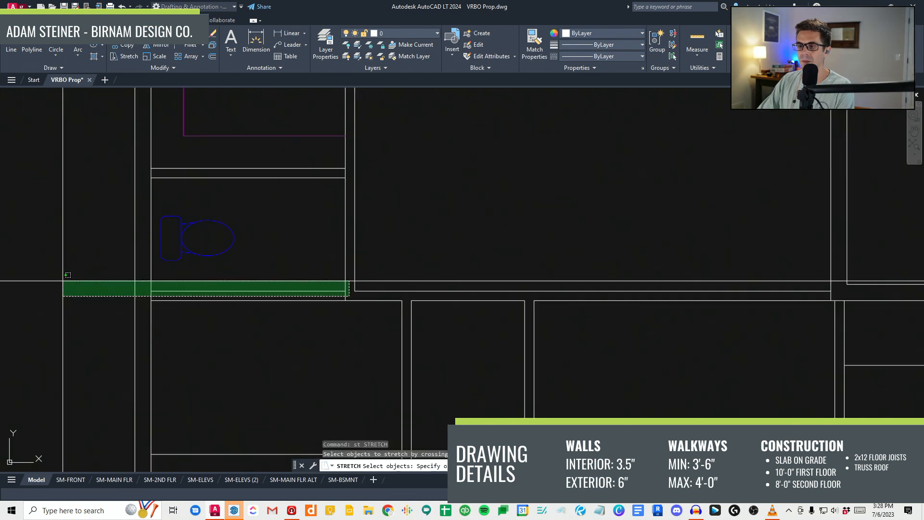
{"action": "left_click", "coordinate": [63, 281]}
{"action": "key", "text": "space"}
{"action": "left_click", "coordinate": [83, 277]}
{"action": "key", "text": "Escape"}
{"action": "scroll", "coordinate": [83, 269], "scroll_direction": "down", "scroll_amount": 5}
{"action": "scroll", "coordinate": [318, 303], "scroll_direction": "up", "scroll_amount": 4}
{"action": "scroll", "coordinate": [337, 277], "scroll_direction": "down", "scroll_amount": 2}
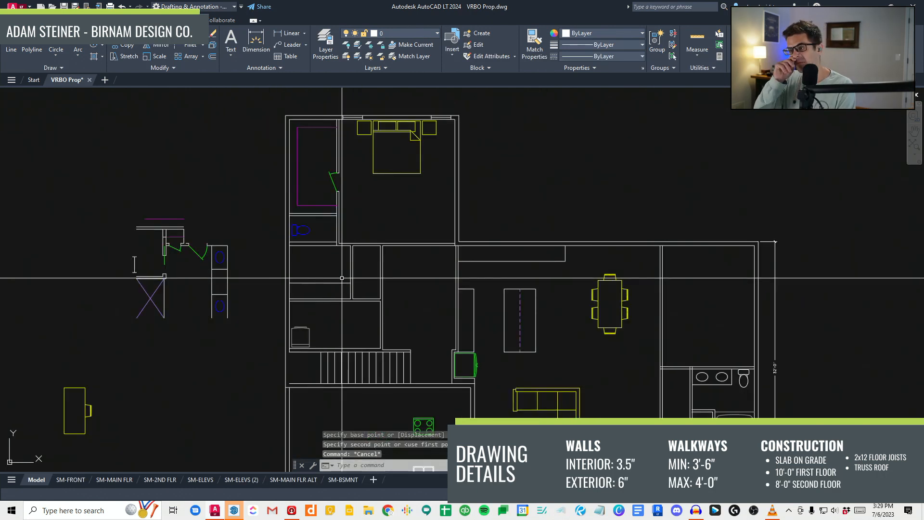
{"action": "key", "text": "Escape"}
{"action": "key", "text": "Escape"}
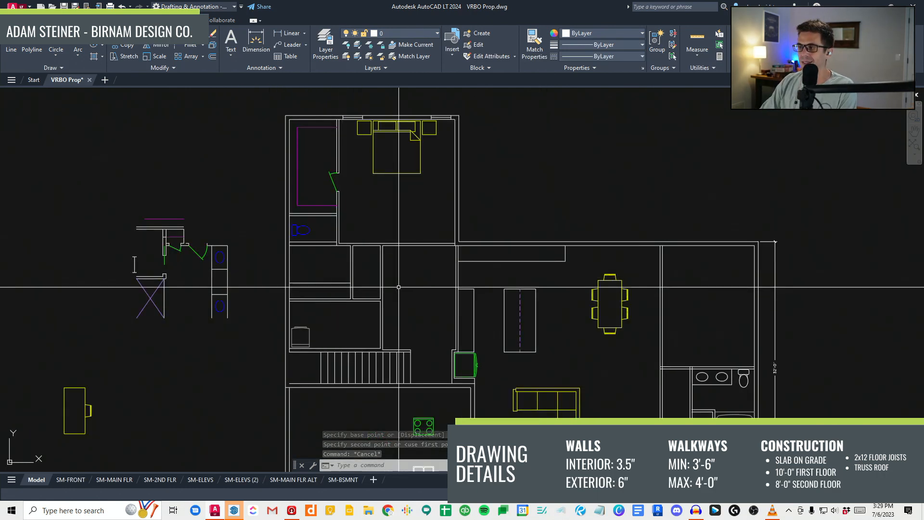
{"action": "scroll", "coordinate": [433, 357], "scroll_direction": "up", "scroll_amount": 3}
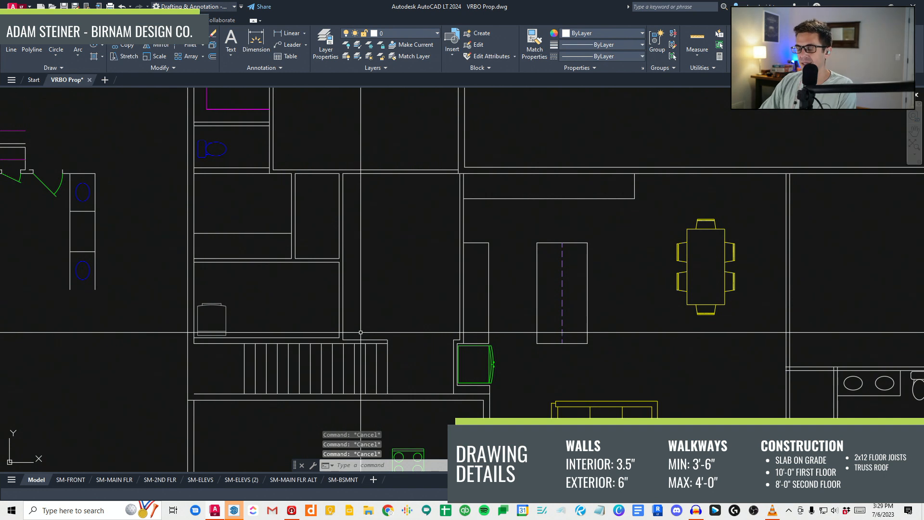
{"action": "left_click", "coordinate": [258, 326]}
{"action": "left_click", "coordinate": [188, 316]}
{"action": "key", "text": "Escape"}
{"action": "key", "text": "Escape"}
Step: Stretch the laundry room's inner wall lines, together with the appliance, 2 inches down toward the stairs
{"action": "scroll", "coordinate": [351, 336], "scroll_direction": "up", "scroll_amount": 3}
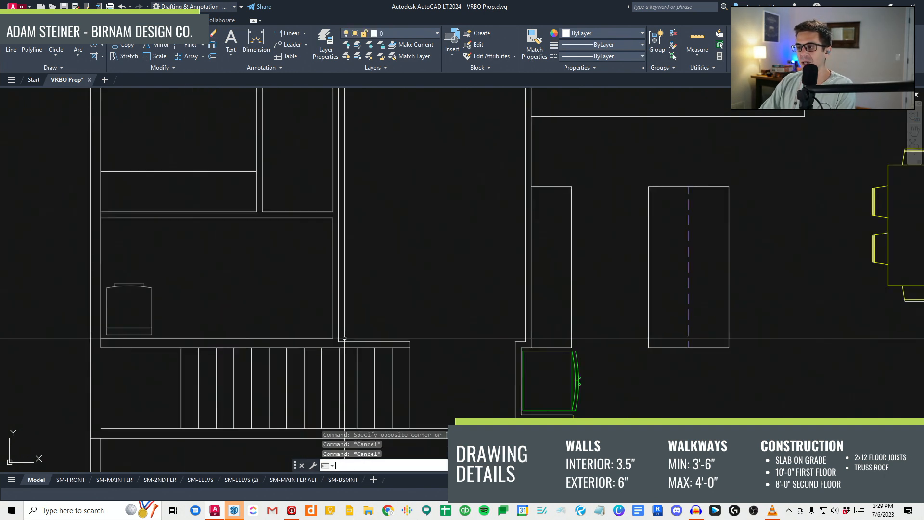
{"action": "scroll", "coordinate": [338, 342], "scroll_direction": "up", "scroll_amount": 2}
{"action": "key", "text": "Escape"}
{"action": "type", "text": "st"}
{"action": "key", "text": "space"}
{"action": "left_click", "coordinate": [335, 341]}
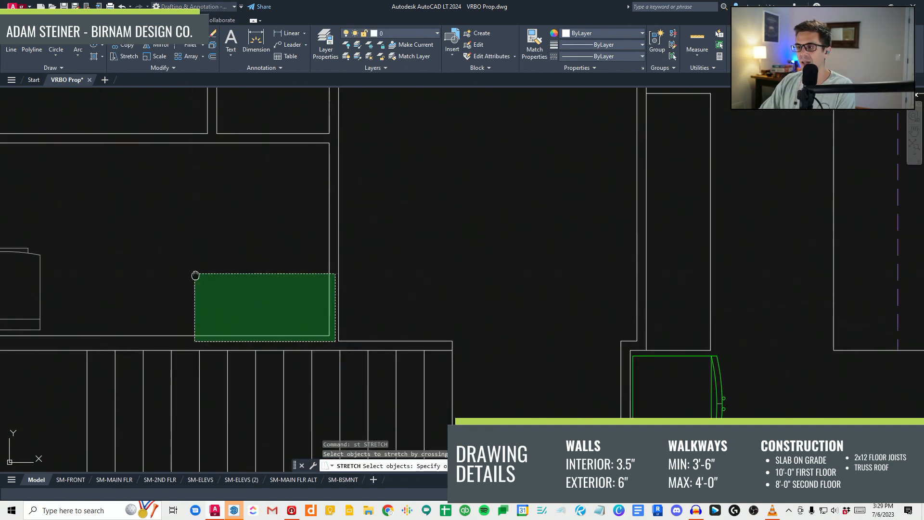
{"action": "scroll", "coordinate": [185, 270], "scroll_direction": "down", "scroll_amount": 2}
{"action": "middle_click_drag", "start_coordinate": [185, 270], "coordinate": [393, 327]}
{"action": "left_click", "coordinate": [223, 245]}
{"action": "key", "text": "space"}
{"action": "left_click", "coordinate": [221, 246]}
{"action": "type", "text": "2"}
{"action": "key", "text": "space"}
{"action": "key", "text": "Escape"}
{"action": "key", "text": "Escape"}
Step: Mirror the laundry appliance about the room's horizontal midline so it backs onto the upper wall, without keeping the original
{"action": "left_click", "coordinate": [306, 345]}
{"action": "left_click", "coordinate": [294, 326]}
{"action": "type", "text": "mi"}
{"action": "key", "text": "space"}
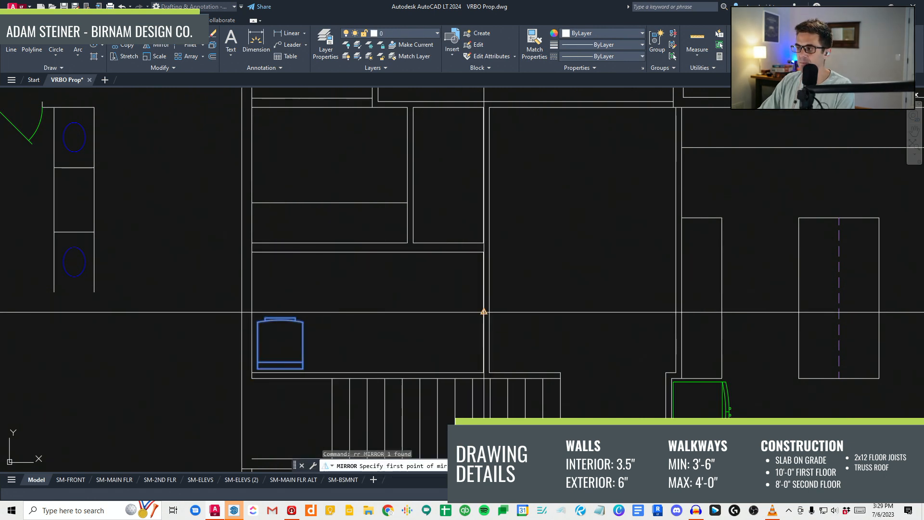
{"action": "left_click", "coordinate": [484, 312]}
{"action": "left_click", "coordinate": [536, 328]}
{"action": "key", "text": "Escape"}
{"action": "key", "text": "Escape"}
{"action": "key", "text": "Escape"}
{"action": "middle_click_drag", "start_coordinate": [535, 328], "coordinate": [426, 330]}
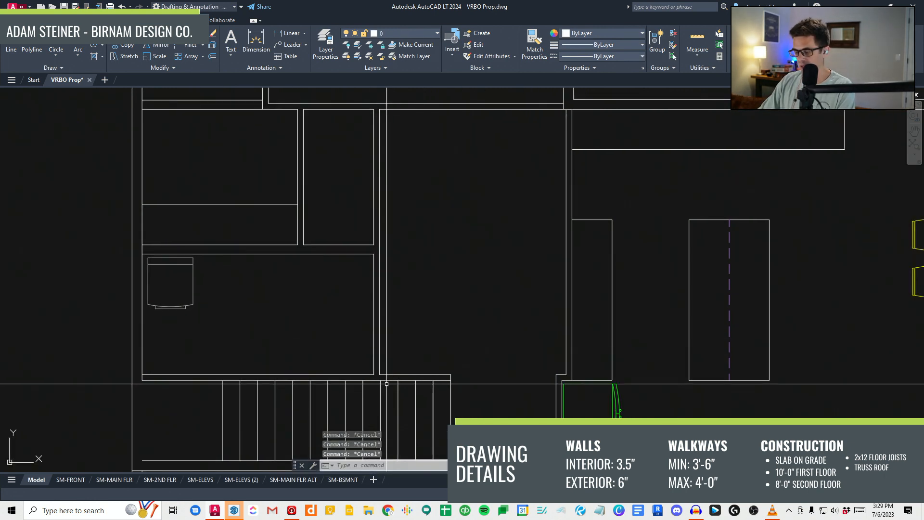
{"action": "key", "text": "Escape"}
{"action": "key", "text": "Escape"}
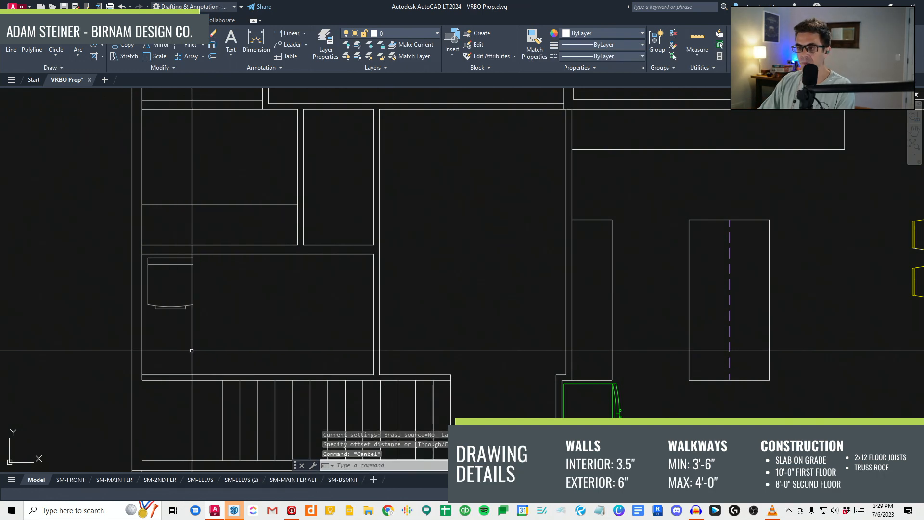
Step: Copy the laundry appliance to the right to place a second unit directly beside the first
{"action": "left_click", "coordinate": [193, 277]}
{"action": "type", "text": "co"}
{"action": "key", "text": "space"}
{"action": "left_click", "coordinate": [193, 280]}
{"action": "left_click", "coordinate": [243, 279]}
{"action": "key", "text": "Escape"}
Step: Offset the laundry room's lower wall line slightly inward and extend its right end across the hallway wall for a door jamb
{"action": "middle_click_drag", "start_coordinate": [391, 349], "coordinate": [380, 335]}
{"action": "type", "text": "f"}
{"action": "left_click", "coordinate": [353, 361]}
{"action": "left_click", "coordinate": [342, 329]}
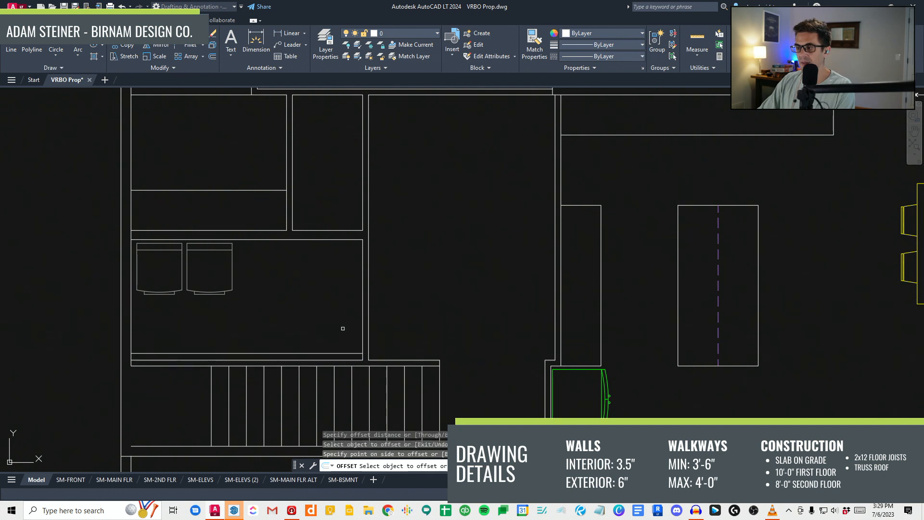
{"action": "key", "text": "Escape"}
{"action": "key", "text": "Escape"}
{"action": "scroll", "coordinate": [363, 355], "scroll_direction": "up", "scroll_amount": 2}
{"action": "left_click", "coordinate": [353, 358]}
{"action": "left_click", "coordinate": [343, 346]}
{"action": "left_click", "coordinate": [362, 353]}
{"action": "left_click", "coordinate": [373, 353]}
{"action": "key", "text": "Escape"}
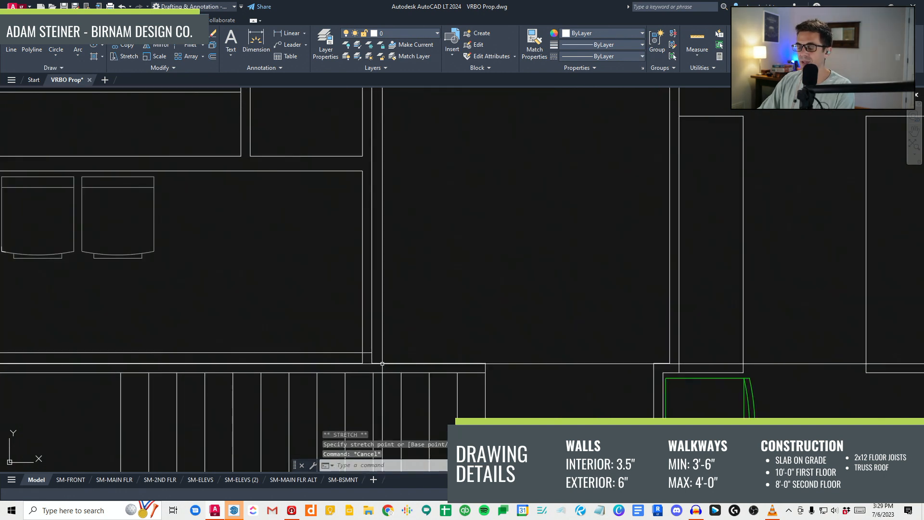
Step: Trim the offset line so only a short jamb piece remains between the two faces of the hallway wall
{"action": "scroll", "coordinate": [380, 358], "scroll_direction": "up", "scroll_amount": 2}
{"action": "type", "text": "t"}
{"action": "key", "text": "space"}
{"action": "type", "text": "r"}
{"action": "key", "text": "Escape"}
{"action": "key", "text": "Escape"}
{"action": "type", "text": "tr"}
{"action": "key", "text": "space"}
{"action": "left_click", "coordinate": [394, 363]}
{"action": "left_click", "coordinate": [289, 326]}
{"action": "key", "text": "space"}
Step: Copy the jamb line 36 inches up the hallway wall to mark the other side of the laundry door opening
{"action": "left_click", "coordinate": [362, 350]}
{"action": "type", "text": "cv"}
{"action": "key", "text": "space"}
{"action": "left_click", "coordinate": [401, 314]}
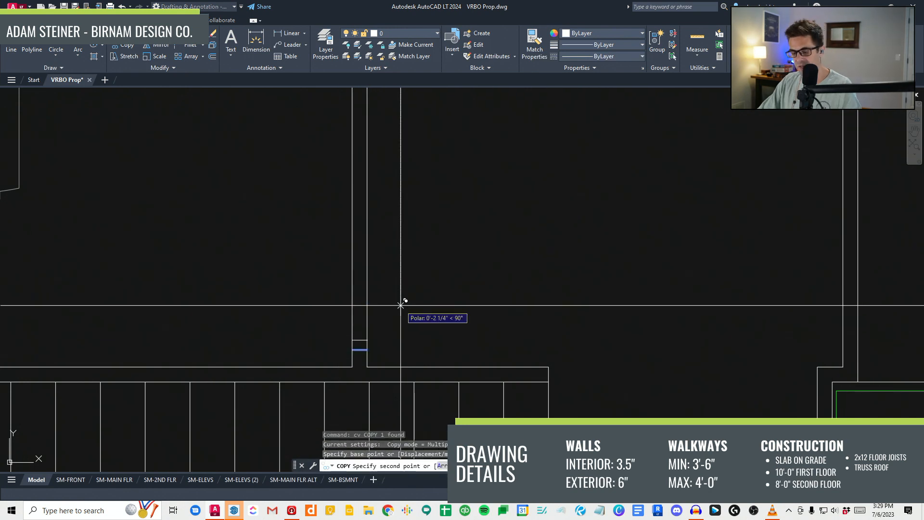
{"action": "type", "text": "36"}
{"action": "key", "text": "space"}
{"action": "middle_click_drag", "start_coordinate": [400, 284], "coordinate": [404, 338]}
{"action": "scroll", "coordinate": [406, 336], "scroll_direction": "down", "scroll_amount": 3}
{"action": "key", "text": "Escape"}
{"action": "key", "text": "Escape"}
{"action": "key", "text": "Escape"}
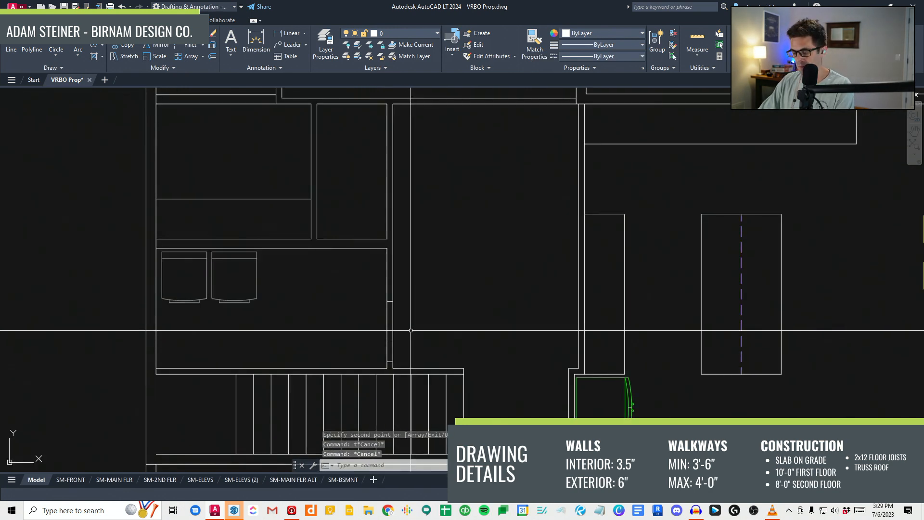
Step: Offset the laundry room's upper wall line down into the room to form the counter's front edge
{"action": "type", "text": "ff"}
{"action": "key", "text": "space"}
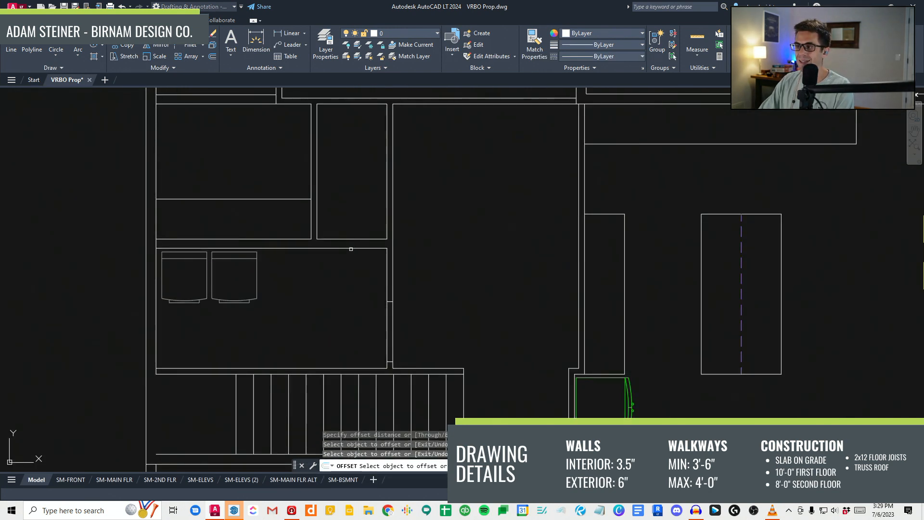
{"action": "key", "text": "Escape"}
{"action": "key", "text": "Escape"}
{"action": "scroll", "coordinate": [399, 305], "scroll_direction": "up", "scroll_amount": 2}
{"action": "scroll", "coordinate": [368, 327], "scroll_direction": "down", "scroll_amount": 2}
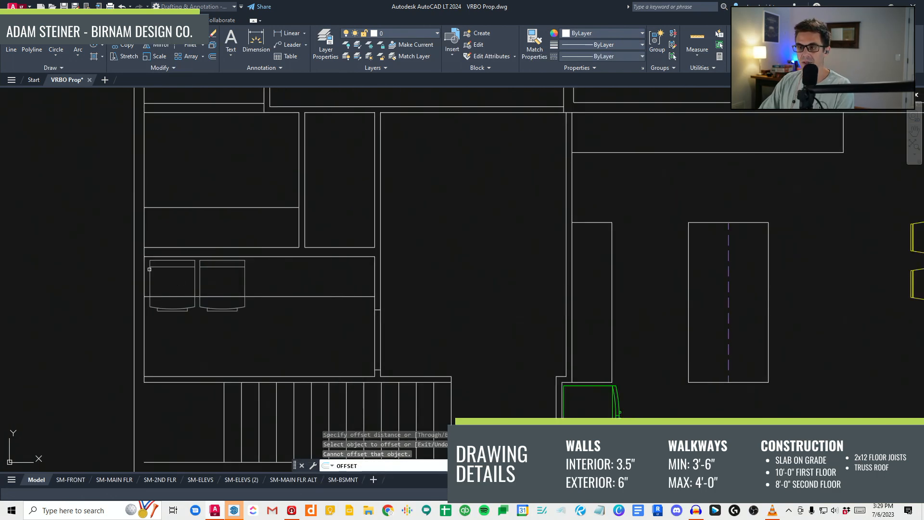
Step: Add the counter's left end beside the second appliance and trim the counter lines so they stop there
{"action": "key", "text": "Escape"}
{"action": "type", "text": "f"}
{"action": "key", "text": "space"}
{"action": "key", "text": "Escape"}
{"action": "type", "text": "tr"}
{"action": "key", "text": "space"}
{"action": "scroll", "coordinate": [248, 255], "scroll_direction": "up", "scroll_amount": 4}
{"action": "left_click", "coordinate": [216, 240]}
{"action": "key", "text": "Escape"}
{"action": "scroll", "coordinate": [377, 289], "scroll_direction": "down", "scroll_amount": 3}
Step: Trim the hallway wall lines between the two jambs to open the laundry doorway
{"action": "middle_click_drag", "start_coordinate": [446, 339], "coordinate": [402, 311]}
{"action": "scroll", "coordinate": [406, 346], "scroll_direction": "up", "scroll_amount": 1}
{"action": "type", "text": "tr"}
{"action": "left_click", "coordinate": [411, 365]}
{"action": "left_click", "coordinate": [339, 242]}
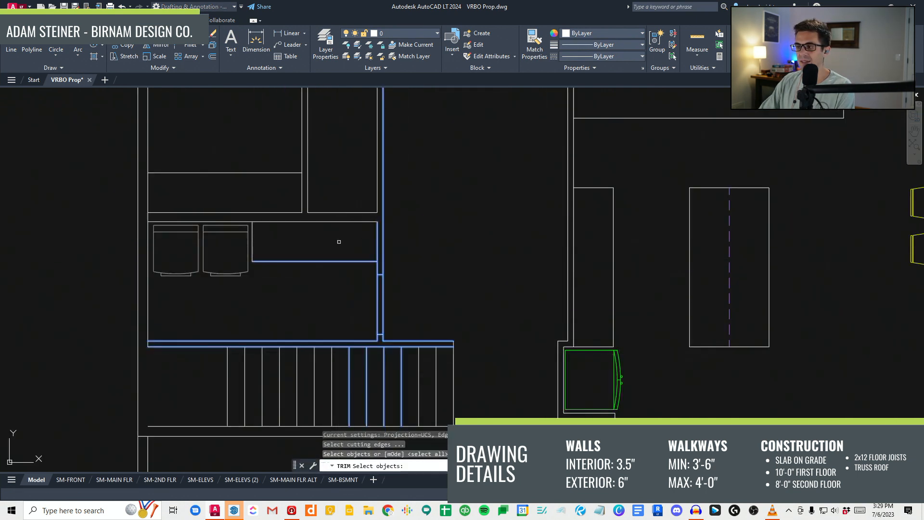
{"action": "key", "text": "Escape"}
Step: Draw a circle centred on the lower jamb through the upper jamb, and a slanted door leaf line into the laundry room
{"action": "scroll", "coordinate": [378, 337], "scroll_direction": "up", "scroll_amount": 2}
{"action": "type", "text": "c"}
{"action": "left_click", "coordinate": [372, 332]}
{"action": "left_click", "coordinate": [372, 245]}
{"action": "type", "text": "l"}
{"action": "left_click", "coordinate": [372, 333]}
{"action": "scroll", "coordinate": [345, 248], "scroll_direction": "up", "scroll_amount": 2}
{"action": "left_click", "coordinate": [346, 239]}
{"action": "key", "text": "Escape"}
Step: Trim the circle and the door leaf's overhanging end, leaving only the laundry door's swing arc
{"action": "scroll", "coordinate": [373, 265], "scroll_direction": "down", "scroll_amount": 2}
{"action": "type", "text": "tr"}
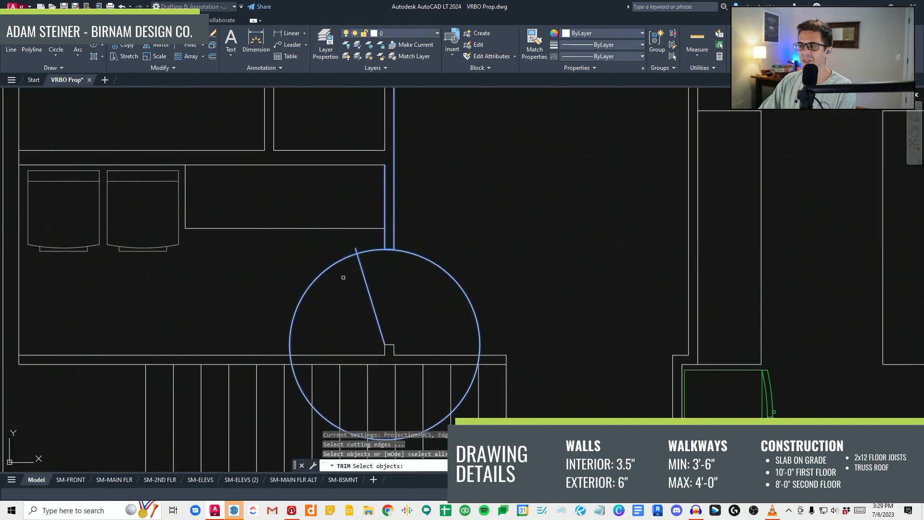
{"action": "key", "text": "Escape"}
Step: Match the laundry door's leaf and swing arc to the properties of an existing green door
{"action": "scroll", "coordinate": [332, 258], "scroll_direction": "down", "scroll_amount": 3}
{"action": "middle_click_drag", "start_coordinate": [347, 258], "coordinate": [351, 303]}
{"action": "middle_click_drag", "start_coordinate": [400, 384], "coordinate": [404, 290]}
{"action": "scroll", "coordinate": [404, 290], "scroll_direction": "down", "scroll_amount": 1}
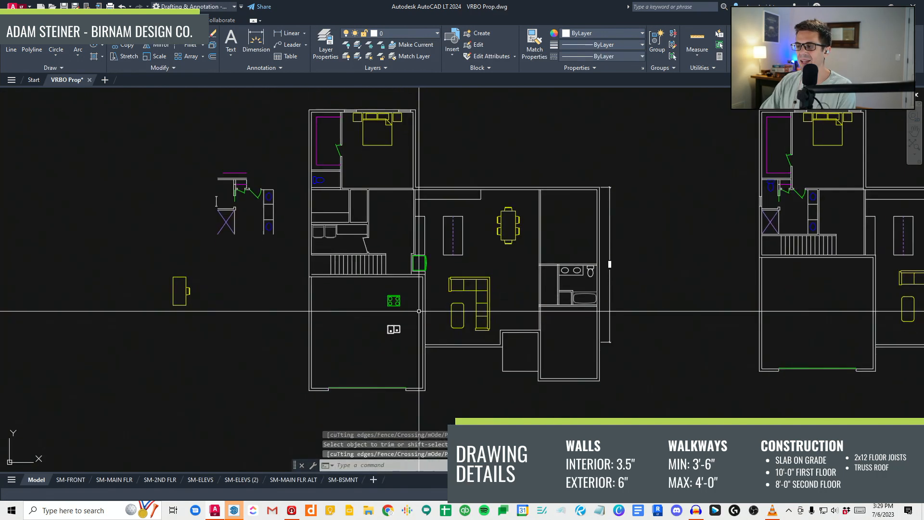
{"action": "scroll", "coordinate": [400, 385], "scroll_direction": "up", "scroll_amount": 2}
{"action": "type", "text": "w"}
{"action": "scroll", "coordinate": [386, 370], "scroll_direction": "down", "scroll_amount": 3}
{"action": "scroll", "coordinate": [365, 185], "scroll_direction": "up", "scroll_amount": 3}
{"action": "middle_click_drag", "start_coordinate": [363, 211], "coordinate": [368, 259]}
{"action": "scroll", "coordinate": [338, 233], "scroll_direction": "up", "scroll_amount": 6}
{"action": "left_click", "coordinate": [341, 224]}
{"action": "left_click", "coordinate": [328, 207]}
{"action": "key", "text": "space"}
{"action": "scroll", "coordinate": [366, 290], "scroll_direction": "down", "scroll_amount": 4}
{"action": "middle_click_drag", "start_coordinate": [273, 257], "coordinate": [377, 294]}
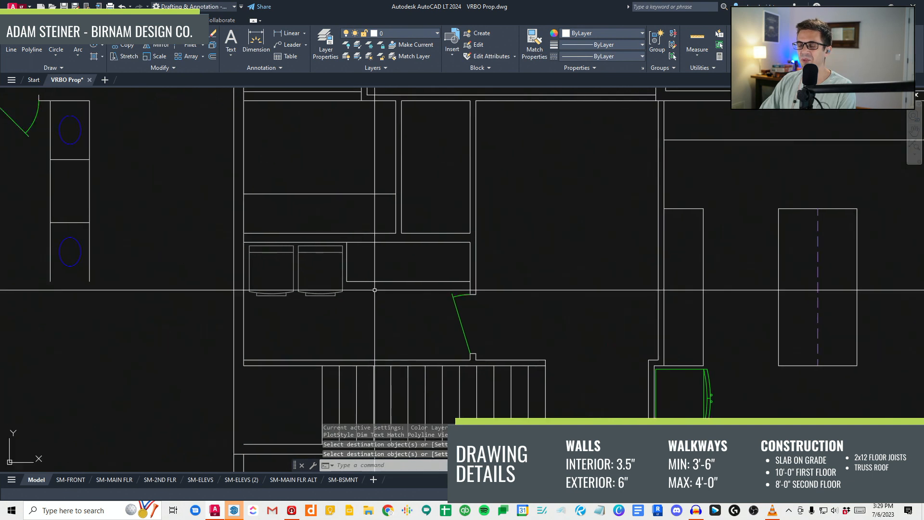
Step: Adjust the position of the washer and dryer within the laundry room
{"action": "left_click", "coordinate": [272, 291]}
{"action": "type", "text": "v"}
{"action": "left_click", "coordinate": [281, 267]}
{"action": "scroll", "coordinate": [234, 273], "scroll_direction": "down", "scroll_amount": 2}
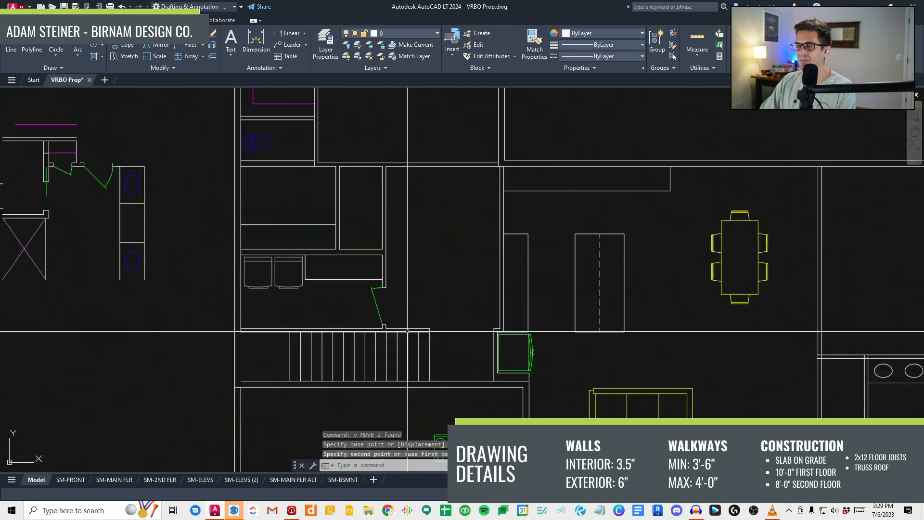
{"action": "middle_click_drag", "start_coordinate": [466, 268], "coordinate": [386, 280]}
{"action": "key", "text": "Escape"}
{"action": "key", "text": "Escape"}
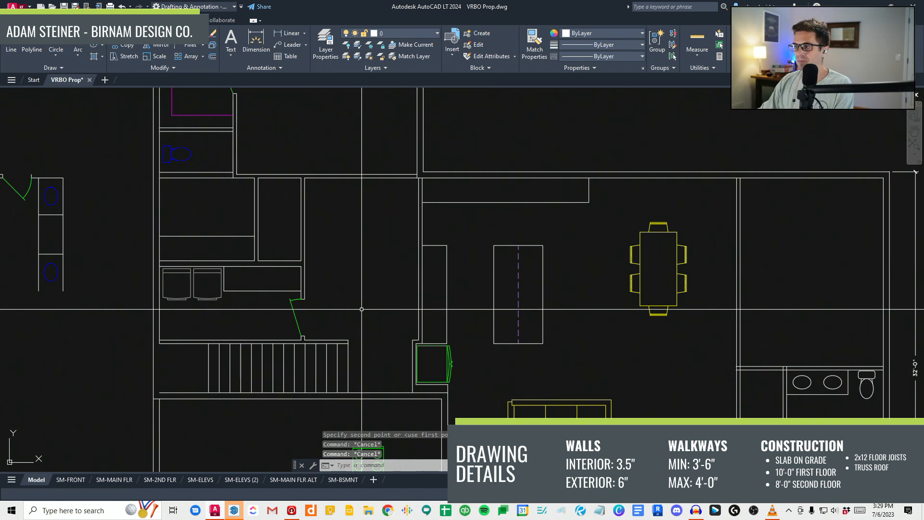
Step: Offset the hallway face of the laundry and closet wall into the hallway, and draw a line closing the strip at the laundry door's upper jamb
{"action": "type", "text": "ff"}
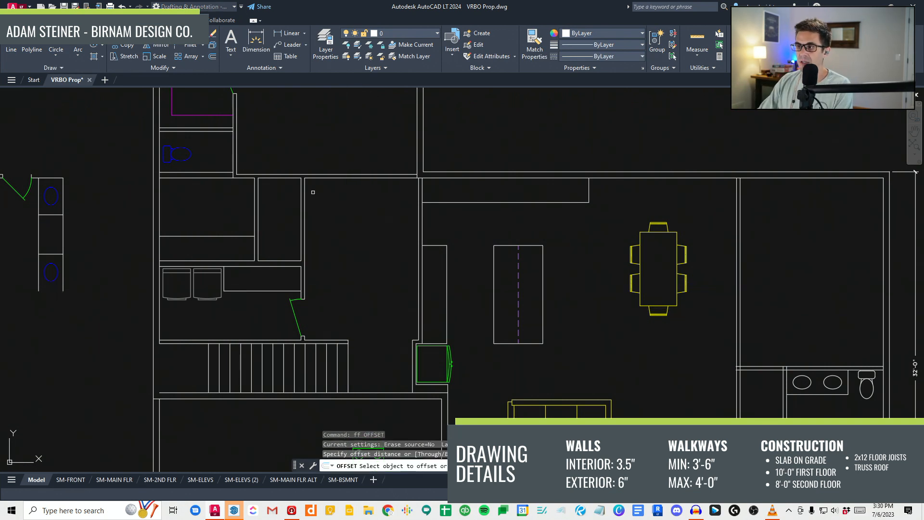
{"action": "scroll", "coordinate": [332, 319], "scroll_direction": "up", "scroll_amount": 2}
{"action": "type", "text": "l"}
{"action": "left_click", "coordinate": [289, 287]}
{"action": "left_click", "coordinate": [329, 286]}
{"action": "key", "text": "Escape"}
Step: Move the strip's closing line slightly up from the door jamb and trim the long line's overhanging end
{"action": "left_click", "coordinate": [324, 293]}
{"action": "left_click", "coordinate": [320, 273]}
{"action": "type", "text": "v"}
{"action": "left_click", "coordinate": [317, 260]}
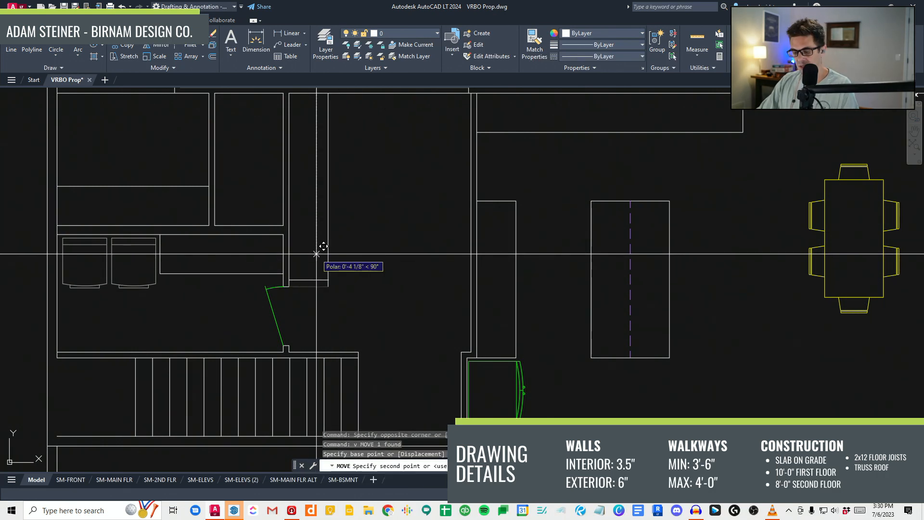
{"action": "key", "text": "Escape"}
{"action": "key", "text": "Escape"}
{"action": "scroll", "coordinate": [382, 385], "scroll_direction": "down", "scroll_amount": 2}
{"action": "type", "text": "tr TRIM"}
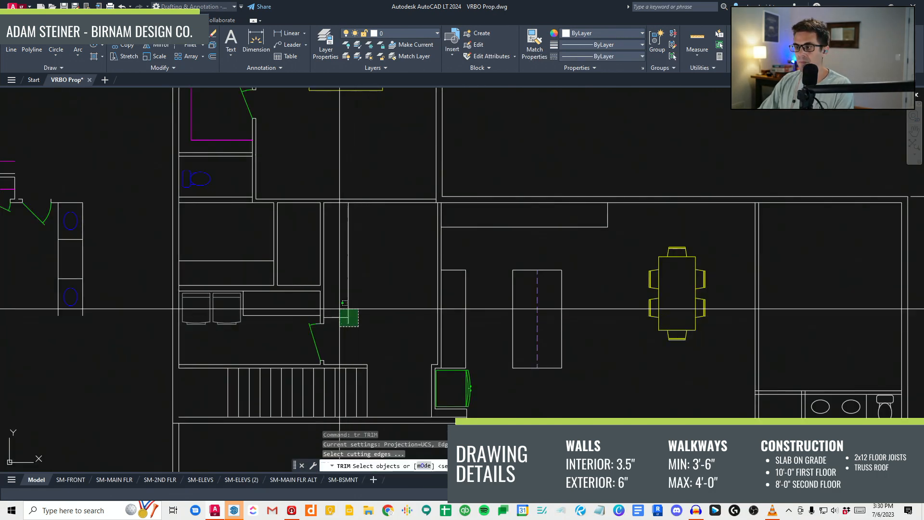
{"action": "type", "text": "tr"}
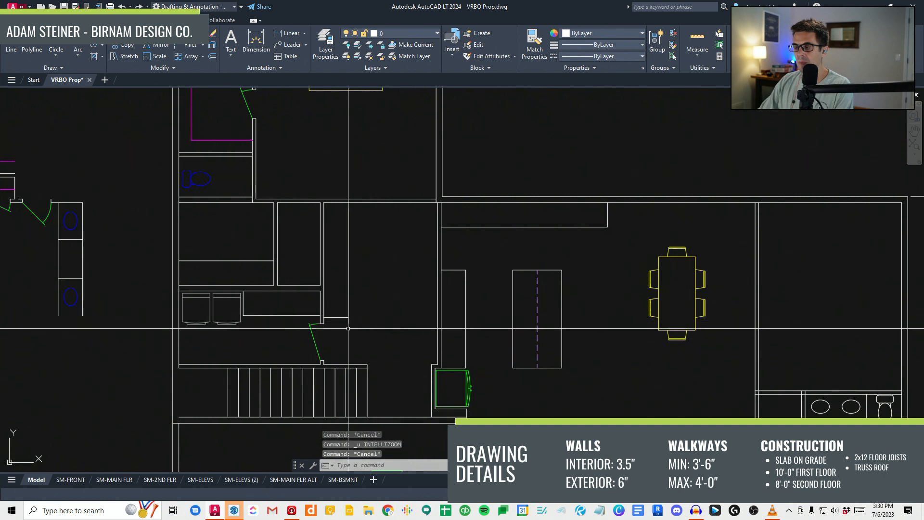
{"action": "key", "text": "Return"}
{"action": "key", "text": "Escape"}
{"action": "key", "text": "Escape"}
Step: Draw a diagonal construction line between the facing corners of the upper and side kitchen counters
{"action": "middle_click_drag", "start_coordinate": [397, 311], "coordinate": [384, 320]}
{"action": "middle_click_drag", "start_coordinate": [439, 272], "coordinate": [418, 210]}
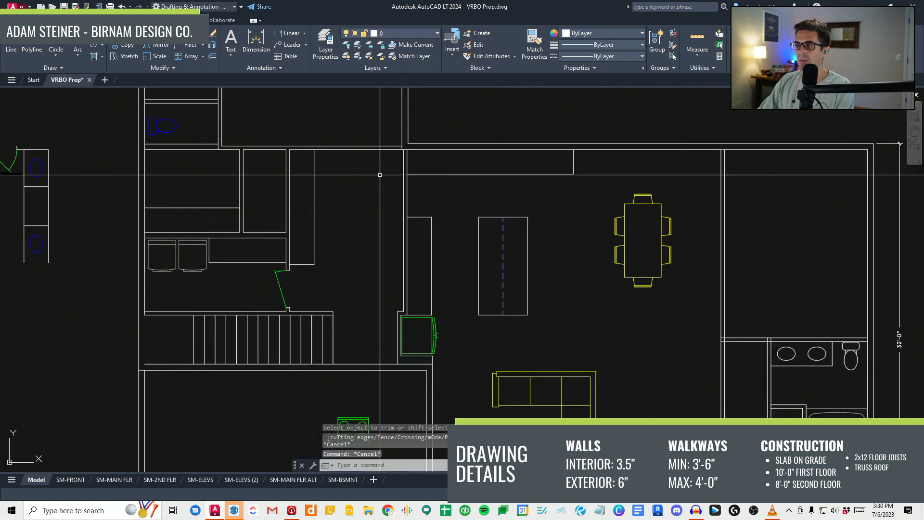
{"action": "left_click", "coordinate": [371, 178]}
{"action": "key", "text": "Escape"}
{"action": "key", "text": "Escape"}
{"action": "middle_click_drag", "start_coordinate": [413, 234], "coordinate": [386, 238]}
{"action": "type", "text": "a"}
{"action": "key", "text": "Return"}
{"action": "left_click", "coordinate": [405, 222]}
{"action": "left_click", "coordinate": [381, 179]}
{"action": "scroll", "coordinate": [385, 236], "scroll_direction": "down", "scroll_amount": 2}
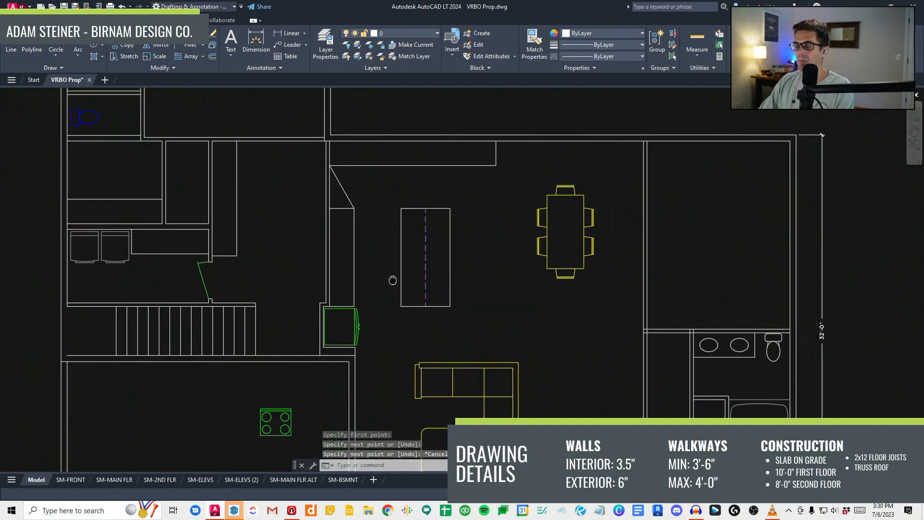
{"action": "key", "text": "Escape"}
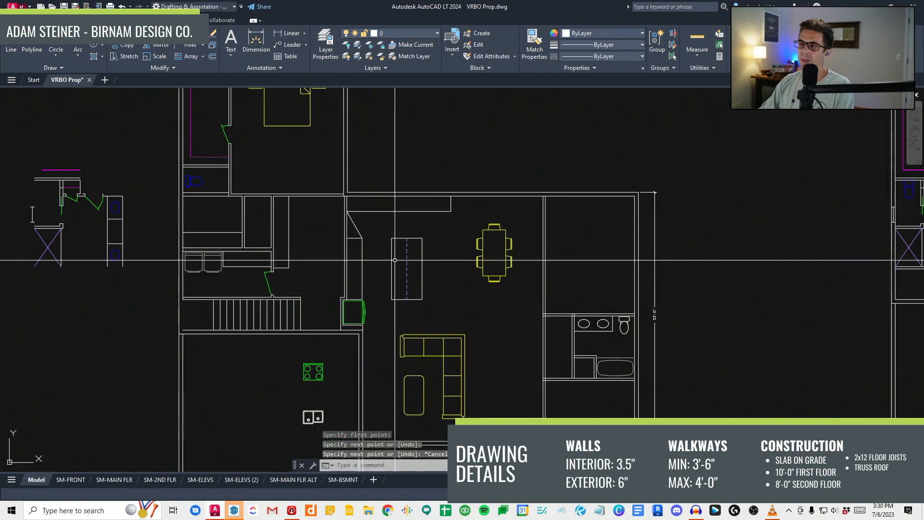
Step: Draw a short horizontal line from the diagonal's midpoint across the kitchen wall
{"action": "type", "text": "a"}
{"action": "key", "text": "Return"}
{"action": "left_click", "coordinate": [353, 224]}
{"action": "key", "text": "Escape"}
{"action": "key", "text": "Escape"}
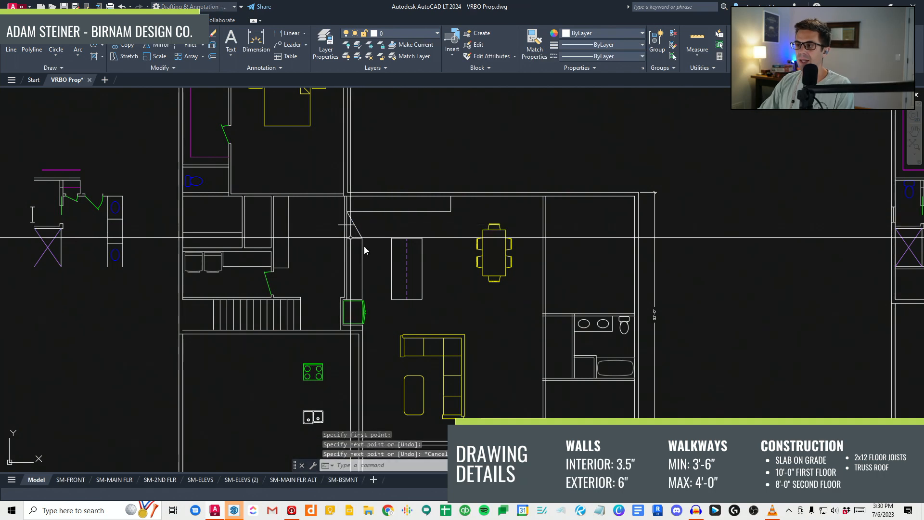
Step: Erase the diagonal construction line and trim the short centre line to the kitchen wall's thickness
{"action": "scroll", "coordinate": [370, 234], "scroll_direction": "up", "scroll_amount": 5}
{"action": "left_click", "coordinate": [329, 196]}
{"action": "left_click", "coordinate": [298, 223]}
{"action": "type", "text": "e"}
{"action": "key", "text": "space"}
{"action": "type", "text": "tr"}
{"action": "key", "text": "space"}
{"action": "left_click", "coordinate": [301, 202]}
{"action": "left_click", "coordinate": [242, 188]}
{"action": "left_click", "coordinate": [241, 200]}
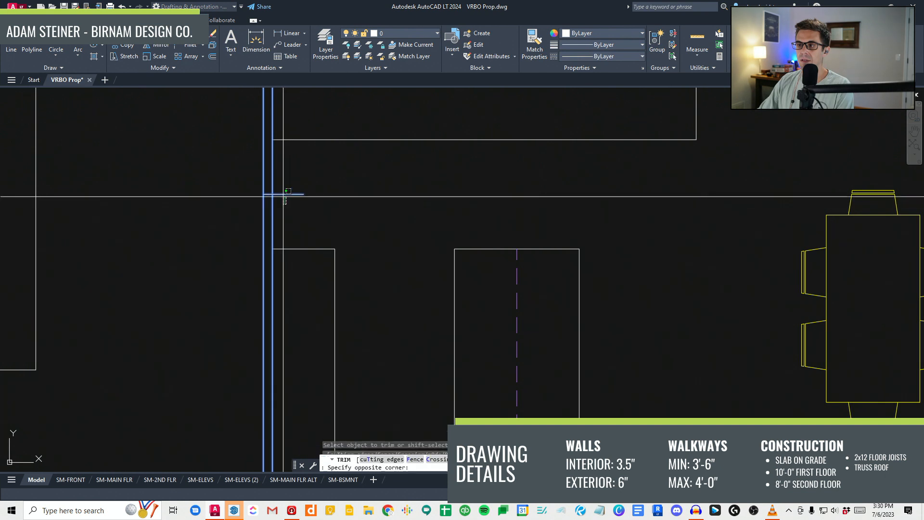
{"action": "left_click", "coordinate": [287, 201]}
{"action": "key", "text": "Escape"}
{"action": "key", "text": "Escape"}
{"action": "scroll", "coordinate": [250, 211], "scroll_direction": "down", "scroll_amount": 2}
Step: Copy the short centre line 18 inches up and 18 inches down the kitchen wall as jambs
{"action": "left_click", "coordinate": [231, 219]}
{"action": "left_click", "coordinate": [298, 184]}
{"action": "type", "text": "cv"}
{"action": "left_click", "coordinate": [304, 211]}
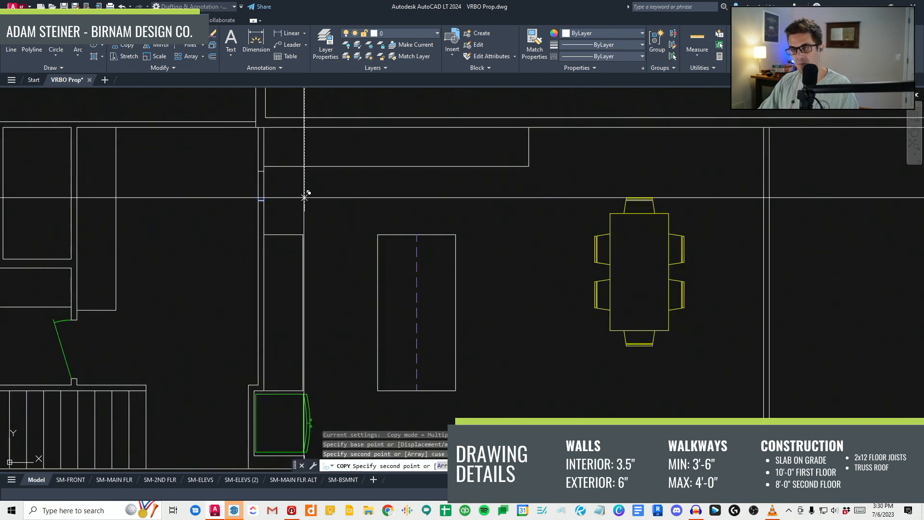
{"action": "type", "text": "18"}
{"action": "key", "text": "Escape"}
{"action": "key", "text": "Escape"}
Step: Erase the centre line and trim the kitchen wall lines between the two jambs to form an opening
{"action": "left_click", "coordinate": [246, 217]}
{"action": "left_click", "coordinate": [301, 194]}
{"action": "type", "text": "e tr"}
{"action": "left_click", "coordinate": [265, 186]}
{"action": "key", "text": "Escape"}
Step: Draw header lines across the kitchen wall opening and match them to the island's dashed line
{"action": "middle_click_drag", "start_coordinate": [192, 188], "coordinate": [199, 188]}
{"action": "type", "text": "a"}
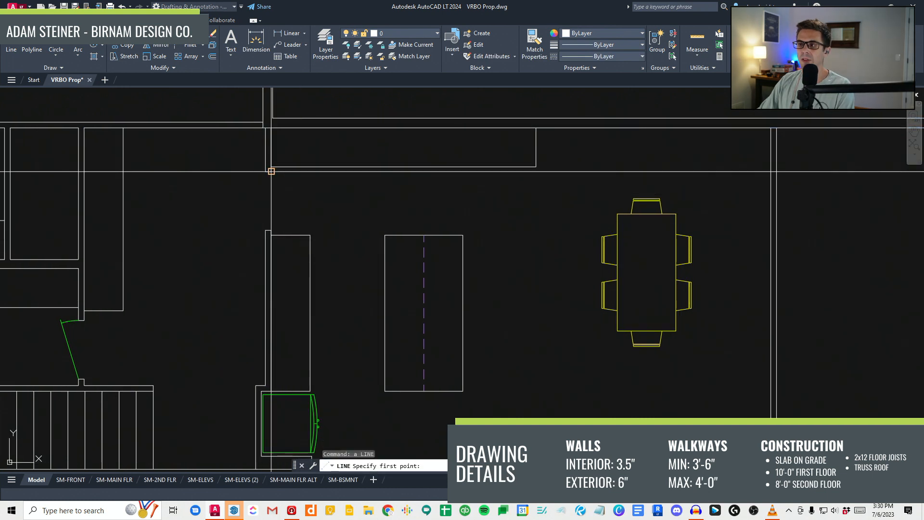
{"action": "left_click", "coordinate": [271, 171]}
{"action": "left_click", "coordinate": [271, 231]}
{"action": "key", "text": "Escape"}
{"action": "type", "text": "w"}
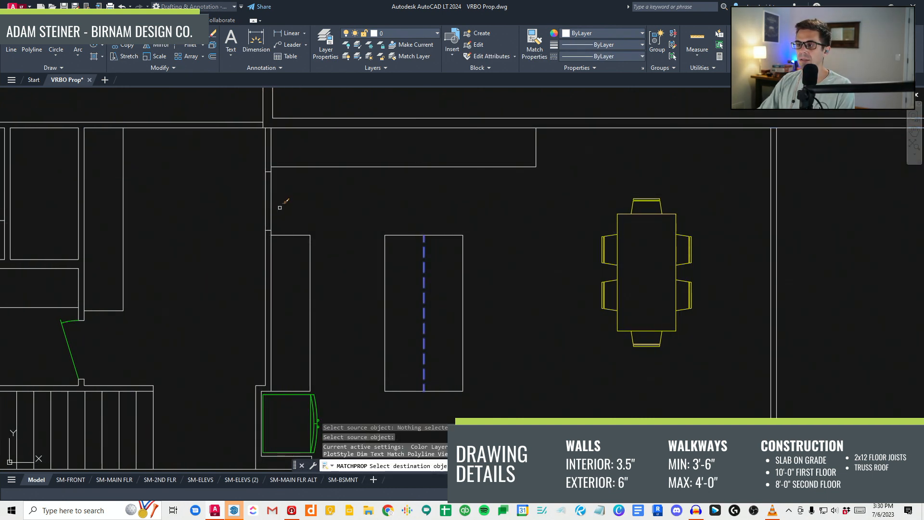
{"action": "left_click", "coordinate": [273, 208]}
{"action": "key", "text": "Escape"}
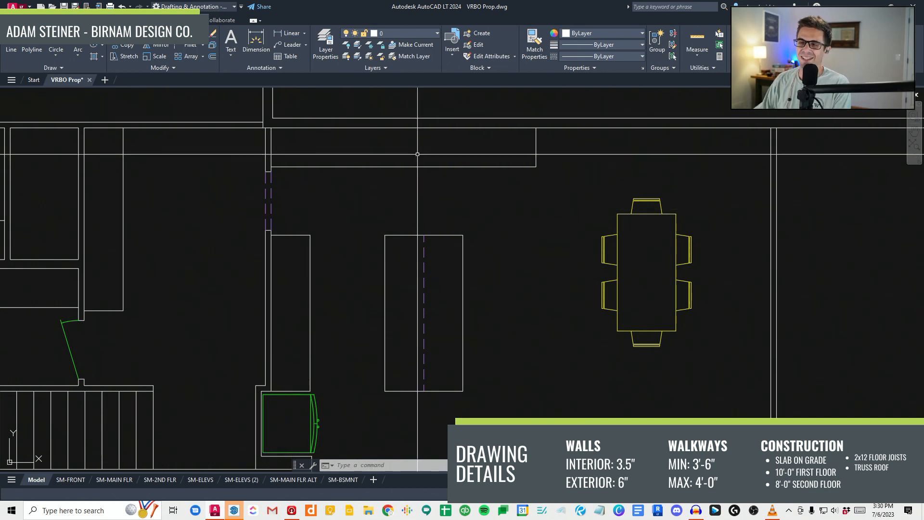
{"action": "key", "text": "Escape"}
{"action": "key", "text": "Escape"}
{"action": "scroll", "coordinate": [225, 265], "scroll_direction": "down", "scroll_amount": 2}
{"action": "middle_click_drag", "start_coordinate": [220, 250], "coordinate": [328, 270]}
{"action": "middle_click_drag", "start_coordinate": [335, 212], "coordinate": [355, 258]}
{"action": "scroll", "coordinate": [372, 265], "scroll_direction": "up", "scroll_amount": 2}
{"action": "key", "text": "Escape"}
{"action": "type", "text": "a"}
{"action": "key", "text": "space"}
{"action": "key", "text": "Escape"}
{"action": "key", "text": "Escape"}
Step: Copy the inner face line of the bedroom's right wall a short distance into the bedroom
{"action": "left_click", "coordinate": [377, 207]}
{"action": "left_click", "coordinate": [383, 201]}
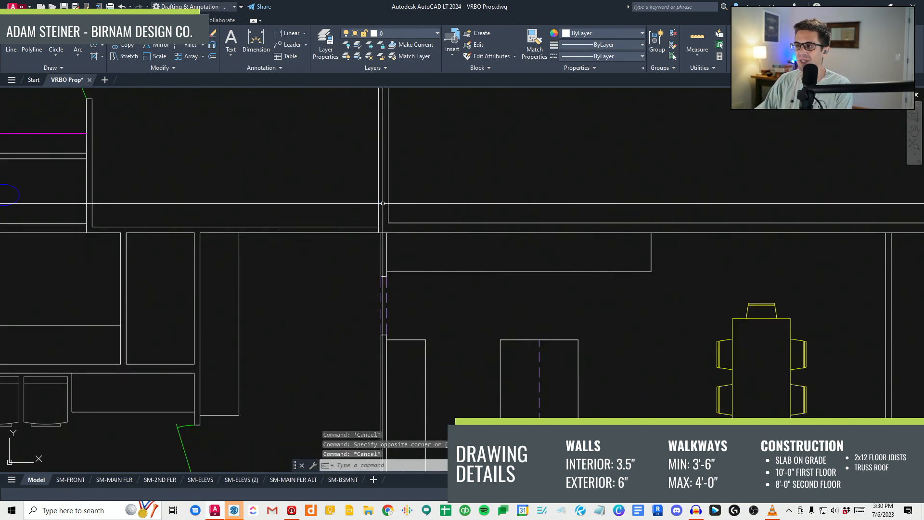
{"action": "left_click", "coordinate": [383, 201]}
{"action": "left_click", "coordinate": [372, 197]}
{"action": "type", "text": "cv"}
{"action": "key", "text": "space"}
{"action": "left_click", "coordinate": [461, 184]}
{"action": "left_click", "coordinate": [400, 252]}
{"action": "key", "text": "Escape"}
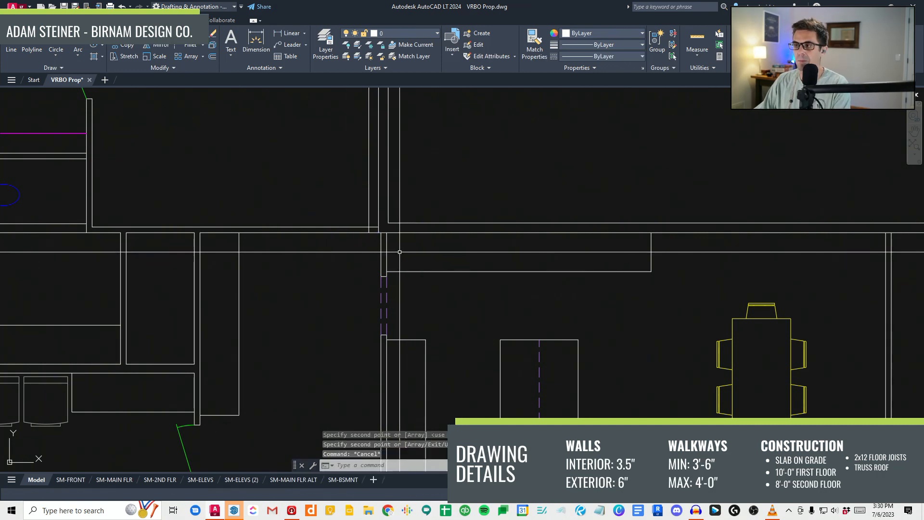
Step: Trim the copied line so only a door jamb remains within the bedroom's lower wall
{"action": "key", "text": "space"}
{"action": "left_click", "coordinate": [407, 258]}
{"action": "left_click", "coordinate": [338, 206]}
{"action": "key", "text": "space"}
{"action": "left_click", "coordinate": [369, 207]}
{"action": "key", "text": "space"}
Step: Copy the jamb left by the door width and trim the wall lines between the jambs to open the bedroom doorway
{"action": "left_click_drag", "start_coordinate": [360, 241], "coordinate": [375, 222]}
{"action": "type", "text": "cv"}
{"action": "key", "text": "space"}
{"action": "left_click", "coordinate": [456, 181]}
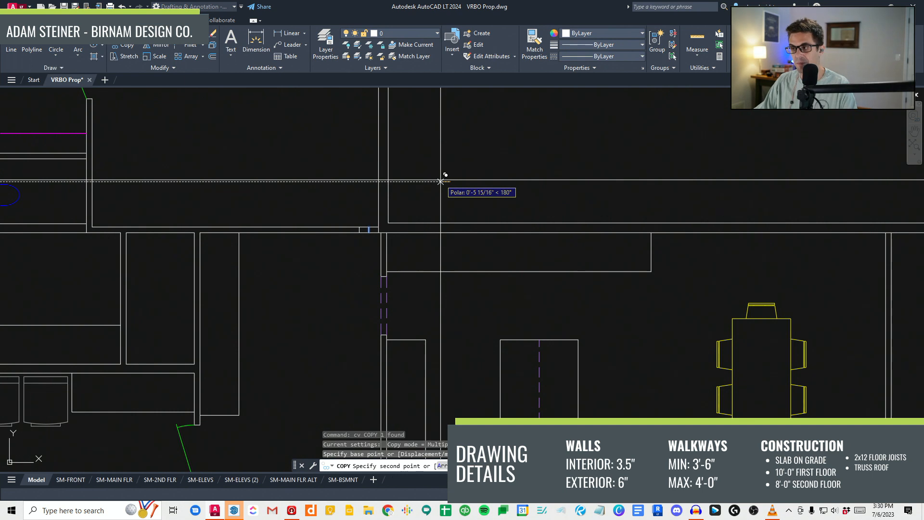
{"action": "left_click", "coordinate": [407, 181]}
{"action": "key", "text": "Escape"}
{"action": "left_click", "coordinate": [347, 216]}
{"action": "key", "text": "space"}
{"action": "scroll", "coordinate": [357, 231], "scroll_direction": "down", "scroll_amount": 4}
{"action": "scroll", "coordinate": [363, 254], "scroll_direction": "up", "scroll_amount": 4}
Step: Draw a circle centred on the right jamb through the left jamb, and a diagonal door leaf line into the bedroom
{"action": "type", "text": "c"}
{"action": "left_click", "coordinate": [380, 252]}
{"action": "left_click", "coordinate": [322, 251]}
{"action": "left_click", "coordinate": [336, 212]}
{"action": "scroll", "coordinate": [332, 204], "scroll_direction": "up", "scroll_amount": 3}
{"action": "scroll", "coordinate": [337, 215], "scroll_direction": "down", "scroll_amount": 3}
{"action": "key", "text": "Escape"}
{"action": "key", "text": "Escape"}
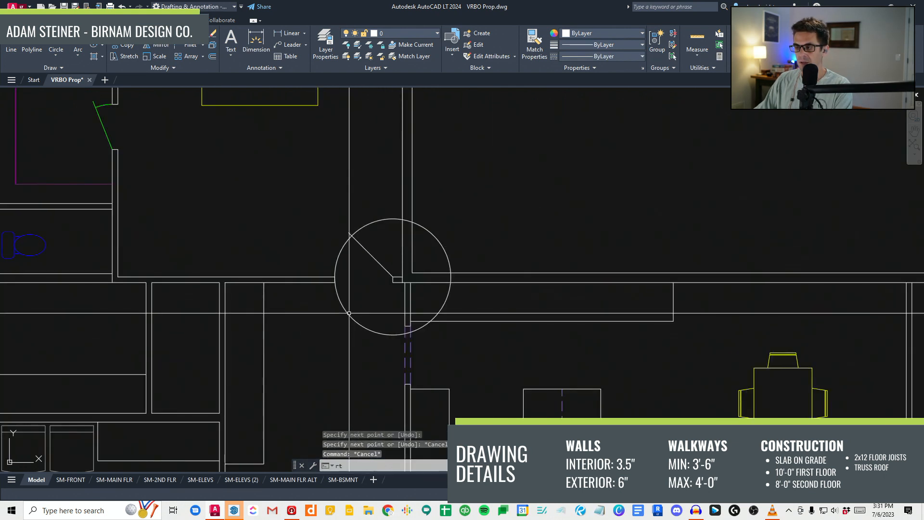
Step: Trim the circle down to the bedroom door's swing arc between the left jamb and the door leaf
{"action": "type", "text": "tr"}
{"action": "key", "text": "space"}
{"action": "left_click", "coordinate": [364, 300]}
{"action": "left_click", "coordinate": [319, 221]}
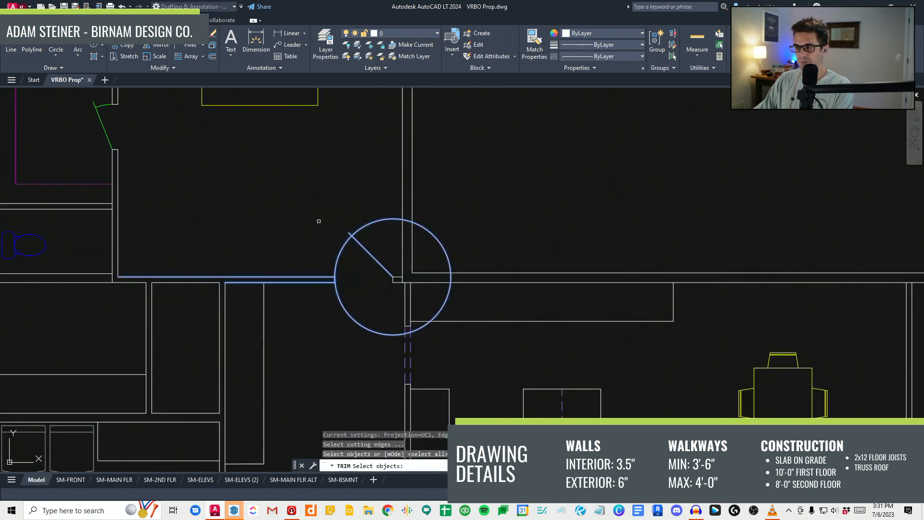
{"action": "left_click", "coordinate": [373, 217]}
{"action": "key", "text": "Escape"}
{"action": "key", "text": "Escape"}
Step: Match the bedroom door's leaf and swing arc to the green laundry door's properties
{"action": "scroll", "coordinate": [347, 190], "scroll_direction": "down", "scroll_amount": 2}
{"action": "type", "text": "w"}
{"action": "key", "text": "space"}
{"action": "key", "text": "Escape"}
{"action": "middle_click_drag", "start_coordinate": [281, 384], "coordinate": [283, 370]}
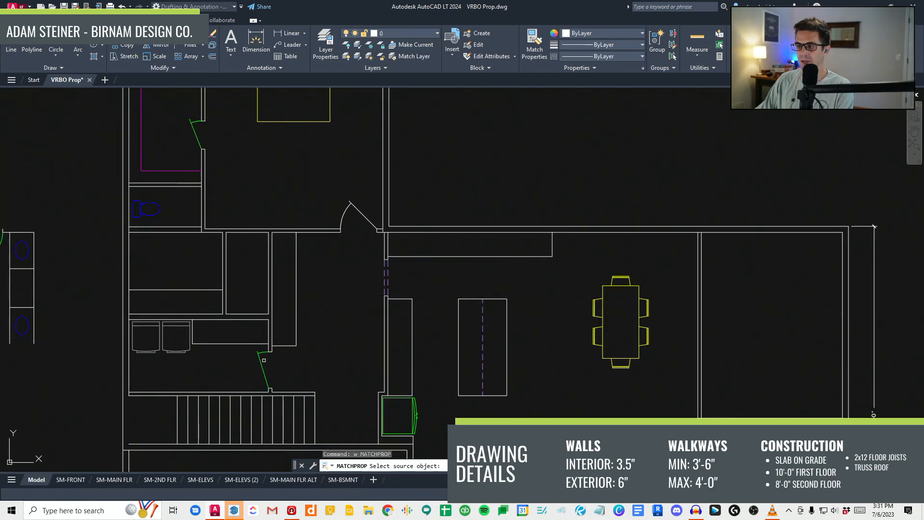
{"action": "left_click", "coordinate": [264, 370]}
{"action": "scroll", "coordinate": [357, 217], "scroll_direction": "up", "scroll_amount": 2}
{"action": "left_click", "coordinate": [361, 214]}
{"action": "left_click", "coordinate": [342, 209]}
{"action": "key", "text": "Escape"}
{"action": "middle_click_drag", "start_coordinate": [360, 256], "coordinate": [374, 164]}
{"action": "scroll", "coordinate": [374, 165], "scroll_direction": "down", "scroll_amount": 2}
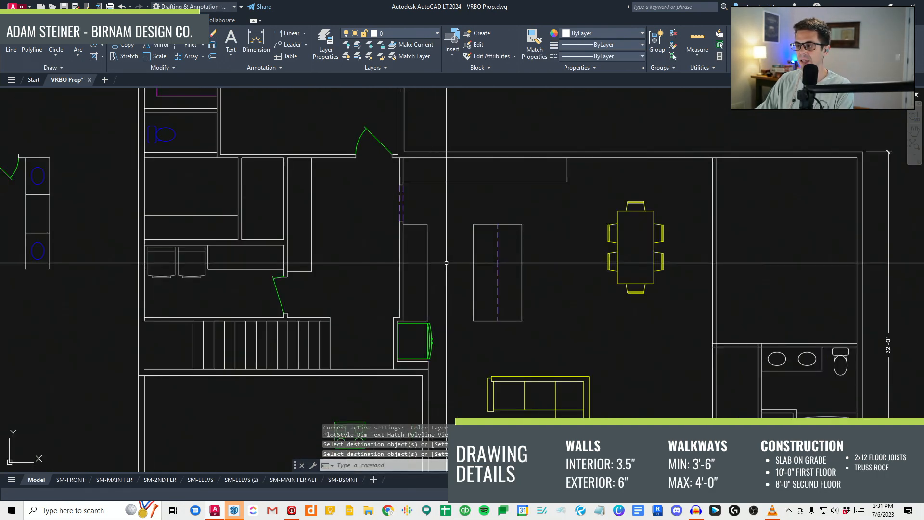
Step: Draw a horizontal line from the upper end of the kitchen's side counter across to the hallway's left wall
{"action": "scroll", "coordinate": [396, 305], "scroll_direction": "up", "scroll_amount": 2}
{"action": "scroll", "coordinate": [396, 316], "scroll_direction": "down", "scroll_amount": 2}
{"action": "middle_click_drag", "start_coordinate": [399, 316], "coordinate": [356, 364]}
{"action": "key", "text": "Escape"}
{"action": "key", "text": "Escape"}
{"action": "middle_click_drag", "start_coordinate": [377, 285], "coordinate": [377, 299]}
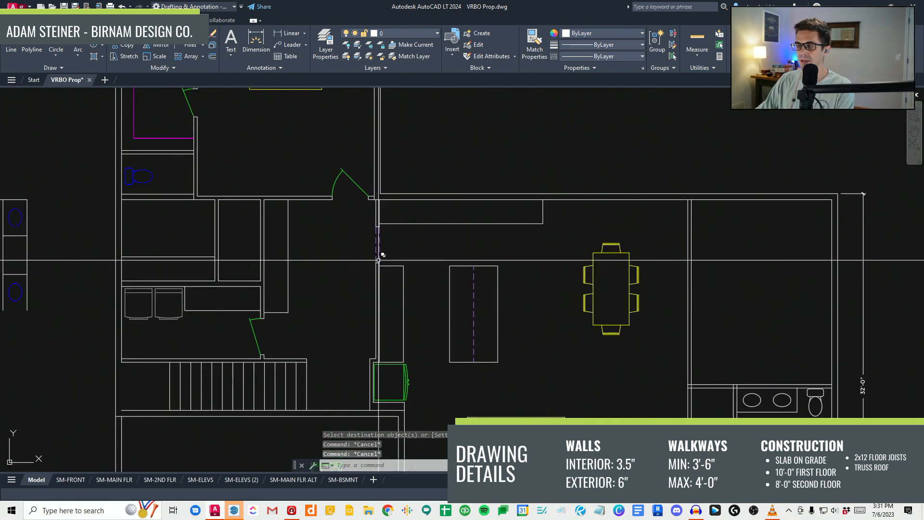
{"action": "scroll", "coordinate": [380, 284], "scroll_direction": "up", "scroll_amount": 2}
{"action": "key", "text": "l"}
{"action": "key", "text": "space"}
{"action": "left_click", "coordinate": [379, 254]}
{"action": "left_click", "coordinate": [195, 254]}
{"action": "key", "text": "Escape"}
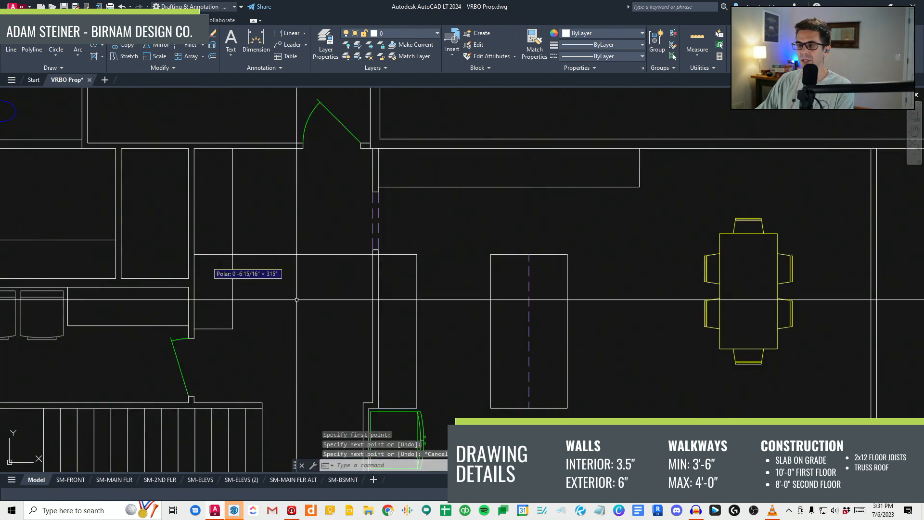
Step: Trim off the part of the hallway built-in's front line above the new horizontal line
{"action": "scroll", "coordinate": [298, 264], "scroll_direction": "down", "scroll_amount": 3}
{"action": "type", "text": "tr"}
{"action": "key", "text": "space"}
{"action": "left_click", "coordinate": [259, 231]}
{"action": "key", "text": "Escape"}
Step: Draw a vertical line from the bedroom door's left jamb down to the new horizontal line
{"action": "mouse_move", "coordinate": [305, 290]}
{"action": "middle_mouse_down"}
{"action": "mouse_move", "coordinate": [310, 319]}
{"action": "mouse_move", "coordinate": [311, 301]}
{"action": "mouse_move", "coordinate": [299, 293]}
{"action": "mouse_move", "coordinate": [308, 274]}
{"action": "middle_mouse_up"}
{"action": "scroll", "coordinate": [310, 210], "scroll_direction": "up", "scroll_amount": 2}
{"action": "type", "text": "a"}
{"action": "key", "text": "space"}
{"action": "left_click", "coordinate": [310, 196]}
{"action": "scroll", "coordinate": [309, 274], "scroll_direction": "down", "scroll_amount": 1}
{"action": "left_click", "coordinate": [315, 312]}
{"action": "key", "text": "space"}
Step: Move the new vertical line 6" to the left, away from the bedroom door jamb
{"action": "left_click", "coordinate": [329, 284]}
{"action": "left_click", "coordinate": [306, 274]}
{"action": "type", "text": "v MOVE 1 found"}
{"action": "key", "text": "space"}
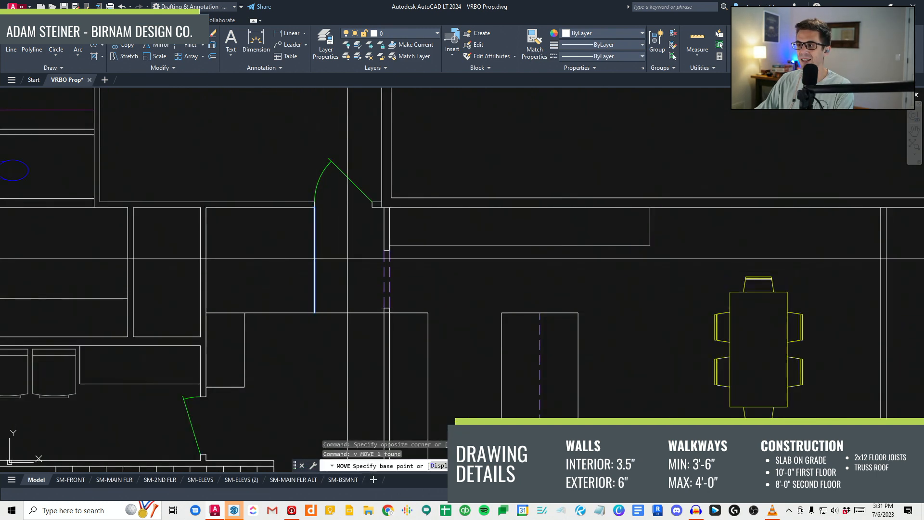
{"action": "type", "text": "6"}
{"action": "key", "text": "space"}
{"action": "key", "text": "Escape"}
{"action": "key", "text": "Escape"}
{"action": "key", "text": "Escape"}
Step: Offset the horizontal line downward and the vertical line sideways to give both new closet walls their thickness
{"action": "middle_click_drag", "start_coordinate": [357, 329], "coordinate": [354, 305]}
{"action": "type", "text": "o"}
{"action": "key", "text": "space"}
{"action": "key", "text": "space"}
{"action": "left_click", "coordinate": [355, 288]}
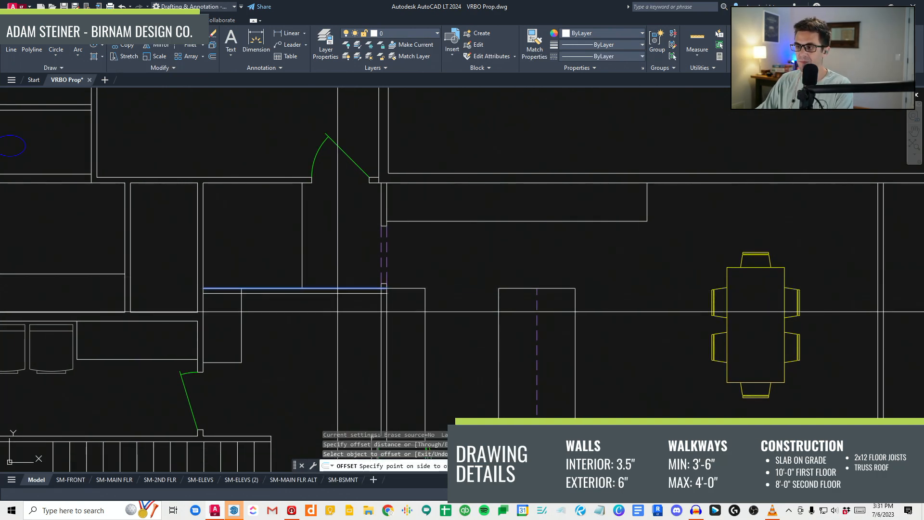
{"action": "key", "text": "space"}
{"action": "key", "text": "space"}
{"action": "middle_click_drag", "start_coordinate": [270, 304], "coordinate": [309, 311]}
{"action": "left_click", "coordinate": [229, 301]}
{"action": "key", "text": "Escape"}
{"action": "key", "text": "Escape"}
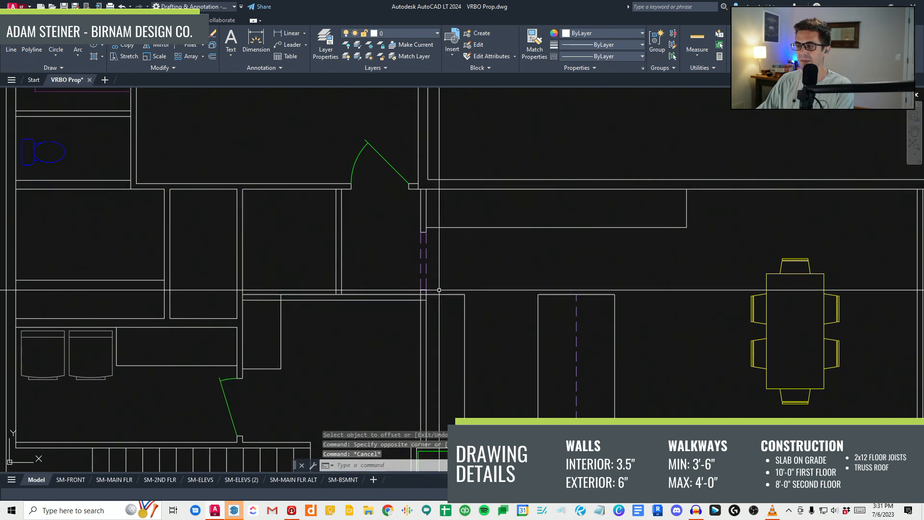
Step: Draw a horizontal line across the closet's new vertical wall and trim it to the wall's thickness
{"action": "type", "text": "l"}
{"action": "key", "text": "space"}
{"action": "type", "text": "tr"}
{"action": "key", "text": "space"}
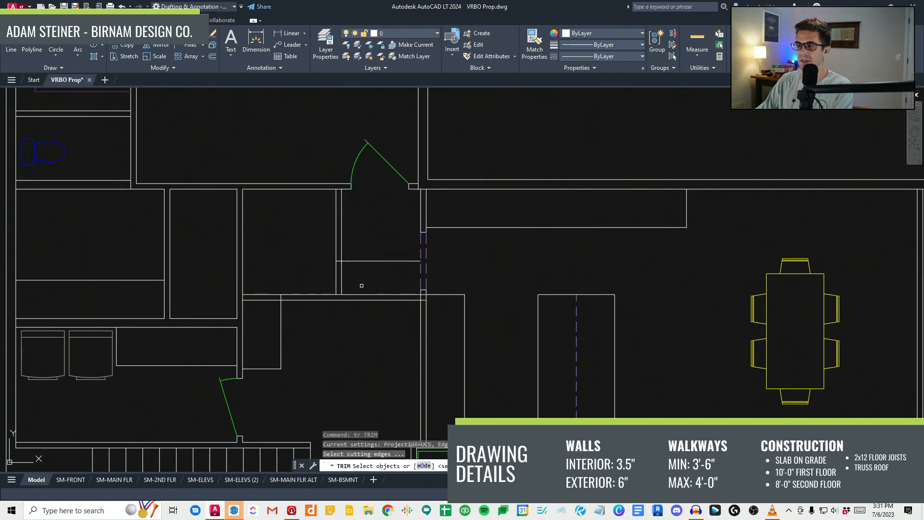
{"action": "key", "text": "Escape"}
Step: Copy the short line up and down the closet wall as jambs, erase the original and trim out the door opening
{"action": "left_click", "coordinate": [330, 274]}
{"action": "left_click", "coordinate": [357, 249]}
{"action": "type", "text": "cv"}
{"action": "key", "text": "space"}
{"action": "left_click", "coordinate": [380, 251]}
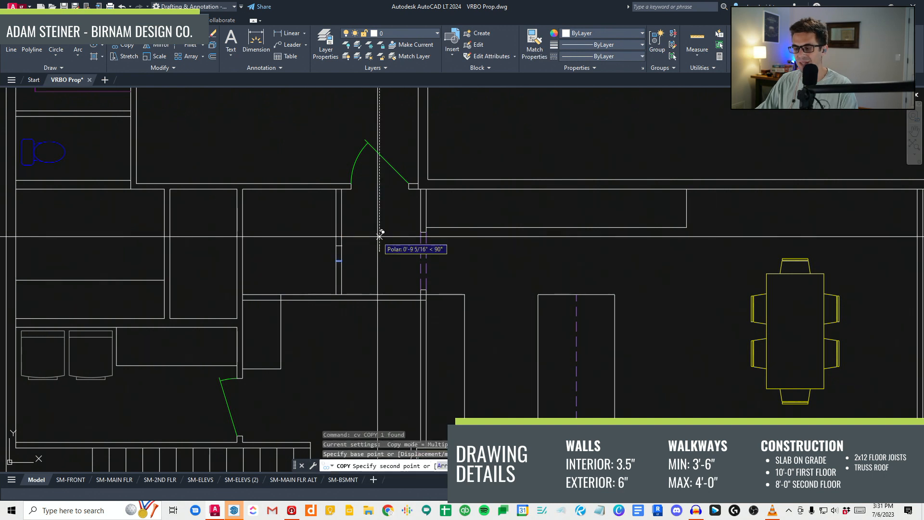
{"action": "key", "text": "Escape"}
{"action": "type", "text": "e"}
{"action": "key", "text": "space"}
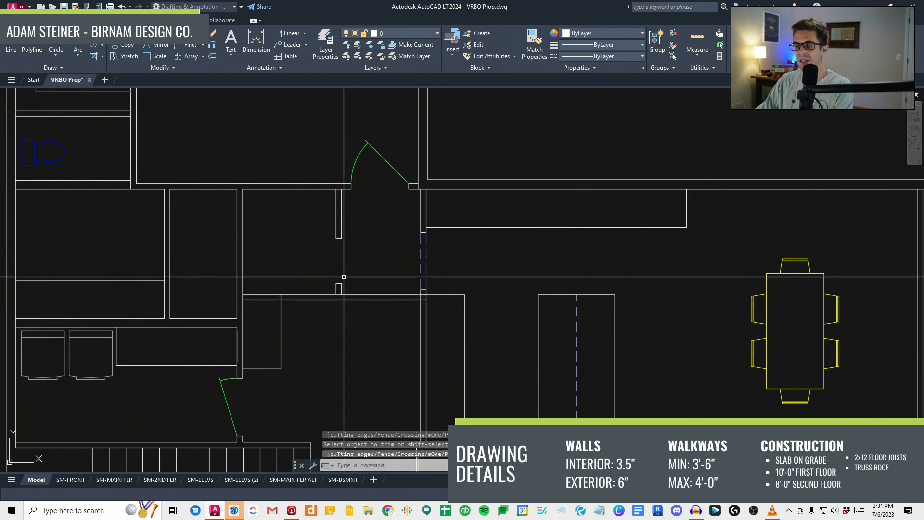
Step: Draw a circle centred on the closet opening's lower jamb, reaching the upper jamb
{"action": "type", "text": "c"}
{"action": "key", "text": "space"}
{"action": "left_click", "coordinate": [337, 237]}
Step: Try a vertical door leaf line between the closet opening's two jambs, and erase it
{"action": "type", "text": "a"}
{"action": "key", "text": "space"}
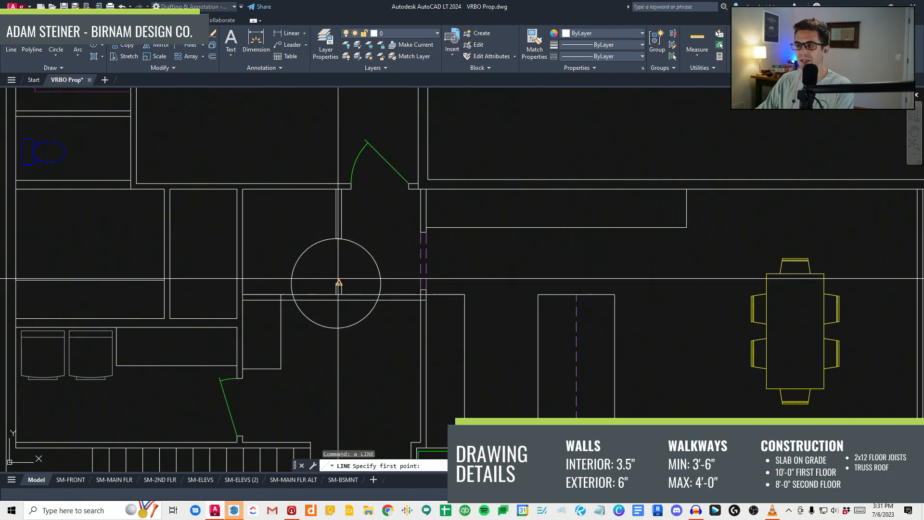
{"action": "left_click", "coordinate": [337, 283]}
{"action": "scroll", "coordinate": [309, 238], "scroll_direction": "up", "scroll_amount": 2}
{"action": "left_click", "coordinate": [352, 239]}
{"action": "key", "text": "Escape"}
{"action": "key", "text": "Escape"}
{"action": "left_click_drag", "start_coordinate": [367, 277], "coordinate": [333, 259]}
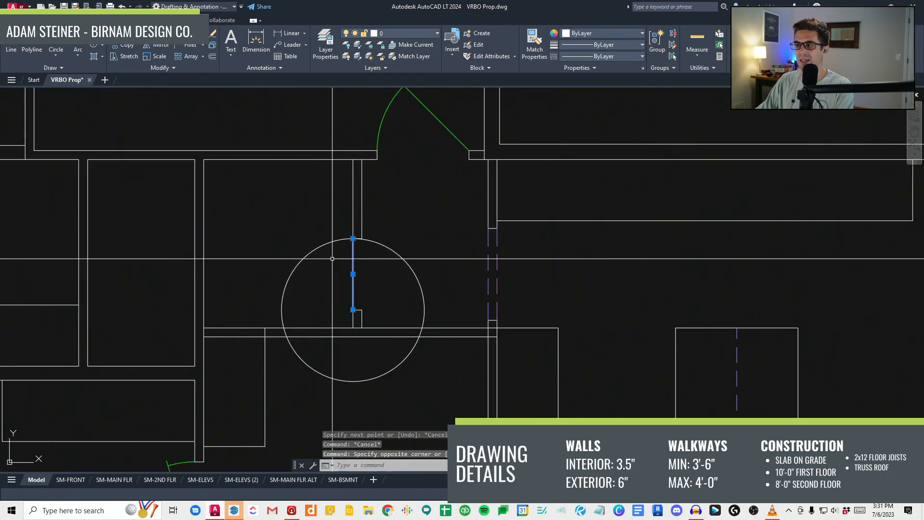
{"action": "type", "text": "e"}
{"action": "key", "text": "Escape"}
Step: Draw a diagonal door leaf line from the lower jamb into the closet, just past the circle
{"action": "type", "text": "a"}
{"action": "key", "text": "space"}
{"action": "left_click", "coordinate": [353, 310]}
{"action": "scroll", "coordinate": [324, 253], "scroll_direction": "up", "scroll_amount": 2}
{"action": "left_click", "coordinate": [304, 238]}
{"action": "key", "text": "Escape"}
{"action": "scroll", "coordinate": [333, 293], "scroll_direction": "down", "scroll_amount": 2}
Step: Trim the circle down to the closet door's swing arc between the leaf and the upper jamb
{"action": "type", "text": "tr"}
{"action": "key", "text": "space"}
{"action": "left_click", "coordinate": [389, 285]}
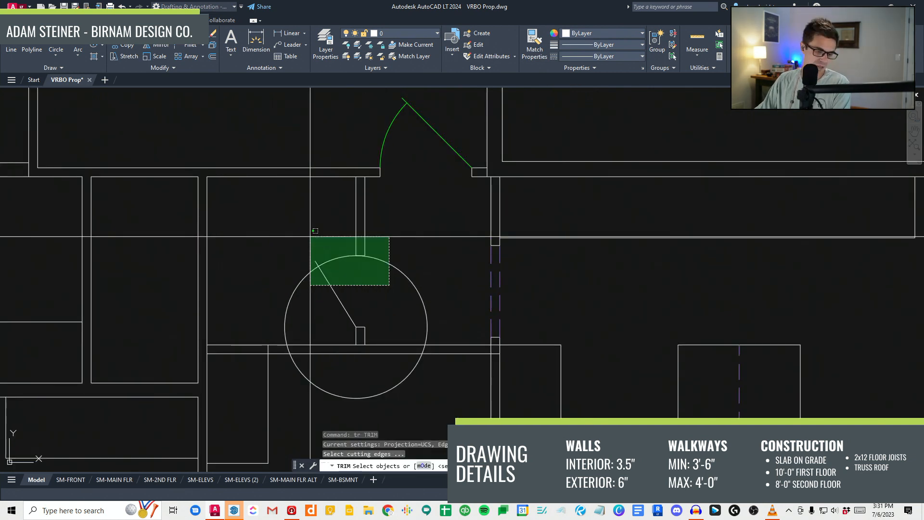
{"action": "left_click", "coordinate": [270, 229]}
{"action": "key", "text": "space"}
{"action": "left_click", "coordinate": [320, 314]}
{"action": "left_click", "coordinate": [276, 284]}
{"action": "scroll", "coordinate": [341, 227], "scroll_direction": "down", "scroll_amount": 2}
{"action": "key", "text": "Escape"}
Step: Match the closet door's leaf and swing arc to the green bedroom door's properties
{"action": "type", "text": "ma"}
{"action": "key", "text": "space"}
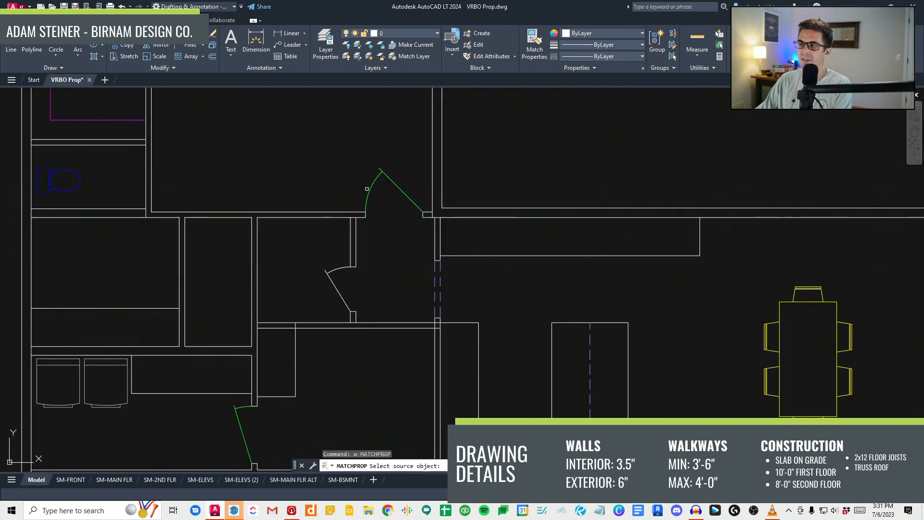
{"action": "scroll", "coordinate": [376, 184], "scroll_direction": "up", "scroll_amount": 2}
{"action": "left_click", "coordinate": [330, 264]}
{"action": "key", "text": "space"}
Step: Offset the closet's upper and left wall lines into the closet as shelf lines
{"action": "type", "text": "ff"}
{"action": "key", "text": "space"}
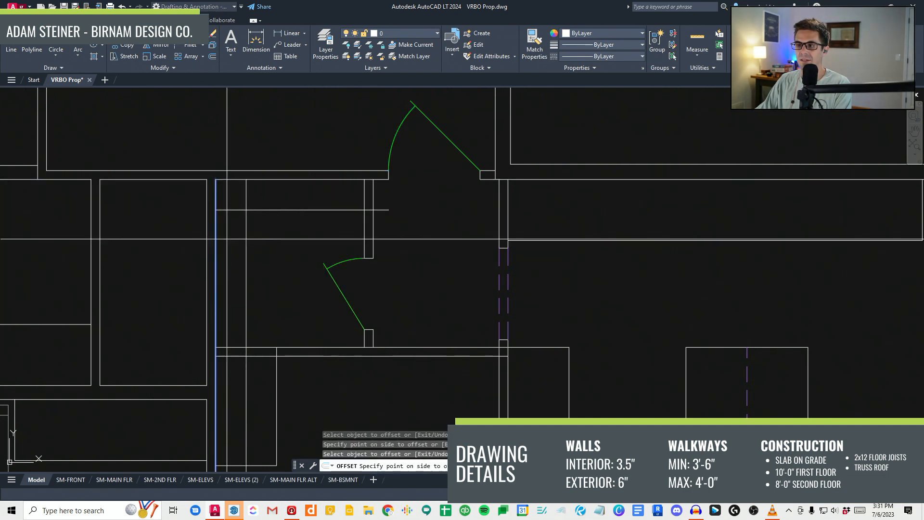
{"action": "scroll", "coordinate": [246, 364], "scroll_direction": "up", "scroll_amount": 2}
{"action": "key", "text": "Escape"}
Step: Trim the two shelf lines to a clean corner and cut the horizontal one at the closet's door wall
{"action": "middle_click_drag", "start_coordinate": [236, 104], "coordinate": [241, 132]}
{"action": "left_click", "coordinate": [238, 124]}
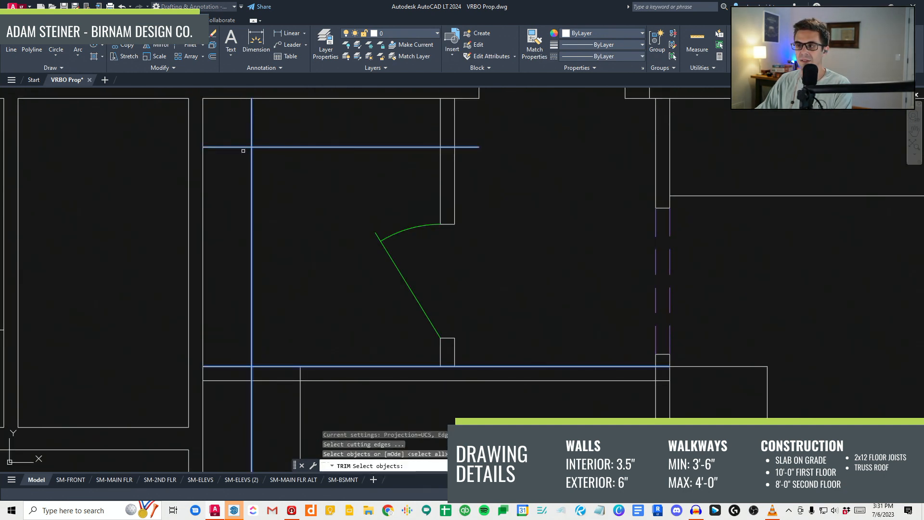
{"action": "left_click", "coordinate": [251, 133]}
{"action": "key", "text": "space"}
{"action": "middle_click_drag", "start_coordinate": [436, 152], "coordinate": [407, 199]}
{"action": "key", "text": "space"}
{"action": "left_click", "coordinate": [416, 202]}
{"action": "left_click", "coordinate": [402, 186]}
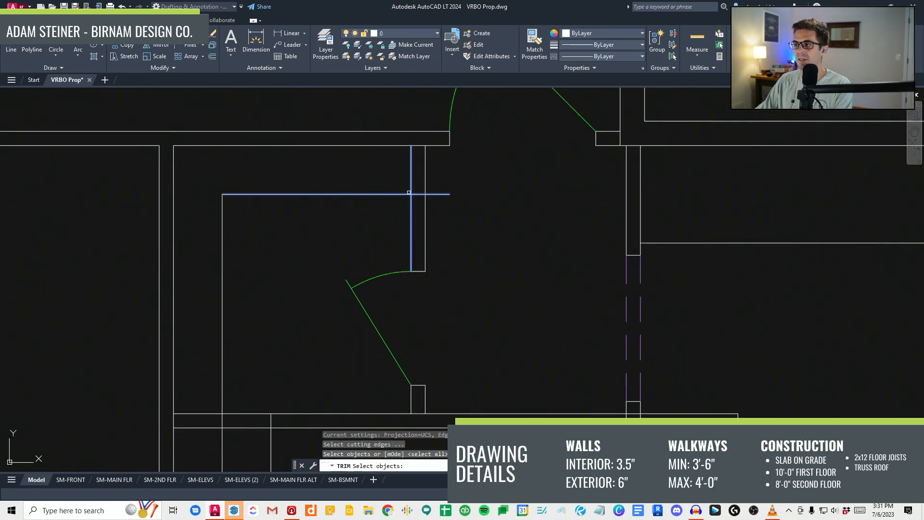
{"action": "key", "text": "Escape"}
{"action": "scroll", "coordinate": [313, 276], "scroll_direction": "down", "scroll_amount": 2}
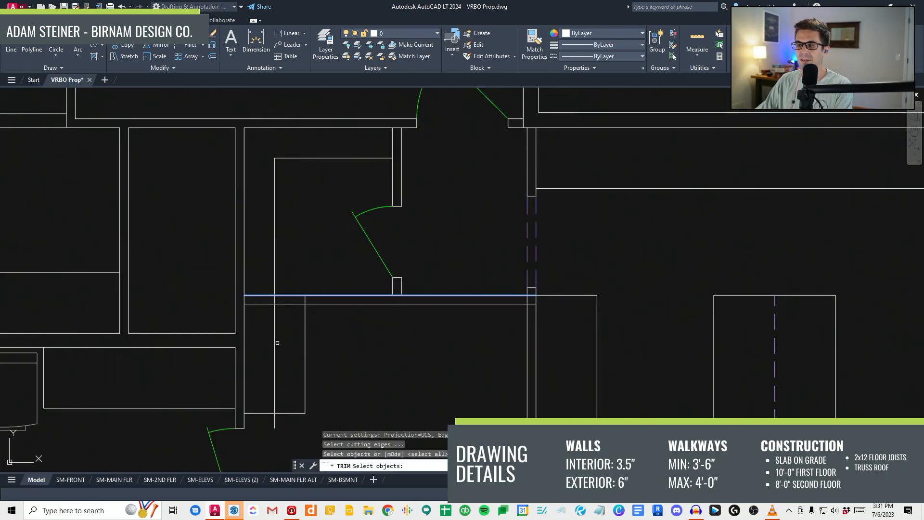
Step: Trim the vertical shelf line where it runs past the closet's lower wall
{"action": "key", "text": "Escape"}
{"action": "key", "text": "Escape"}
{"action": "type", "text": "tr"}
{"action": "key", "text": "space"}
{"action": "left_click", "coordinate": [326, 319]}
{"action": "left_click", "coordinate": [188, 268]}
{"action": "key", "text": "space"}
{"action": "scroll", "coordinate": [315, 302], "scroll_direction": "up", "scroll_amount": 4}
{"action": "left_click", "coordinate": [319, 301]}
{"action": "key", "text": "Escape"}
{"action": "key", "text": "Escape"}
Step: Match the closet's shelf lines to the magenta line among the loose pieces beside the plan
{"action": "scroll", "coordinate": [344, 302], "scroll_direction": "down", "scroll_amount": 8}
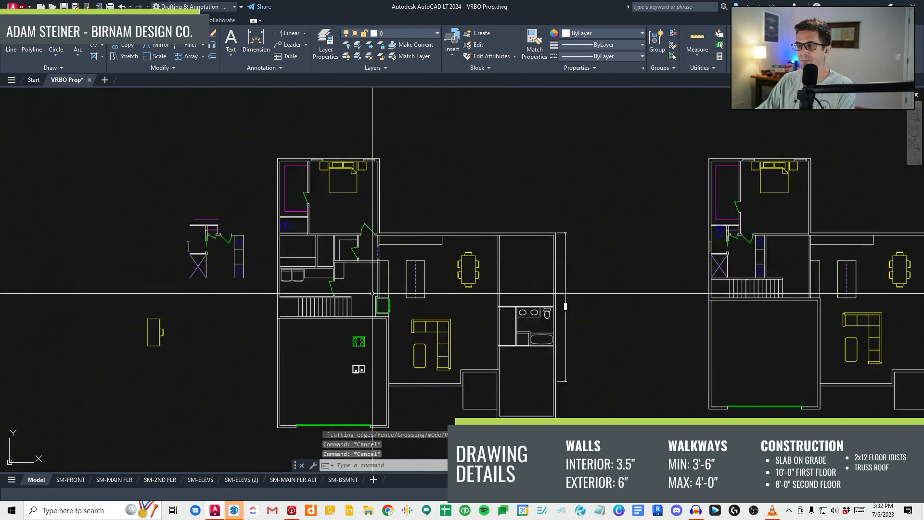
{"action": "type", "text": "ma"}
{"action": "key", "text": "space"}
{"action": "left_click", "coordinate": [190, 231]}
{"action": "scroll", "coordinate": [324, 265], "scroll_direction": "up", "scroll_amount": 4}
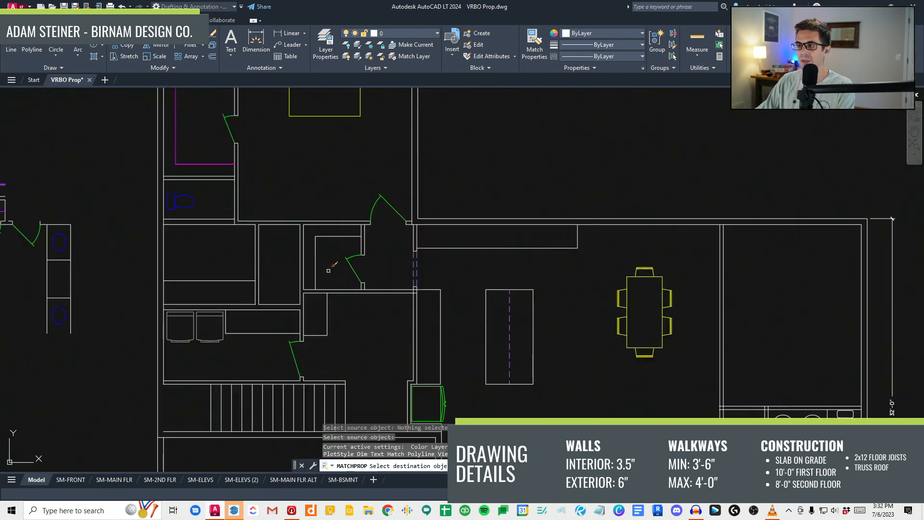
{"action": "middle_click_drag", "start_coordinate": [232, 274], "coordinate": [283, 280]}
{"action": "scroll", "coordinate": [283, 280], "scroll_direction": "down", "scroll_amount": 2}
Step: Draw two crossing corner-to-corner diagonals in the narrow rectangular space left of the new closet
{"action": "scroll", "coordinate": [321, 273], "scroll_direction": "up", "scroll_amount": 4}
{"action": "type", "text": "a"}
{"action": "key", "text": "space"}
{"action": "left_click", "coordinate": [264, 338]}
{"action": "left_click", "coordinate": [330, 210]}
{"action": "key", "text": "space"}
{"action": "key", "text": "space"}
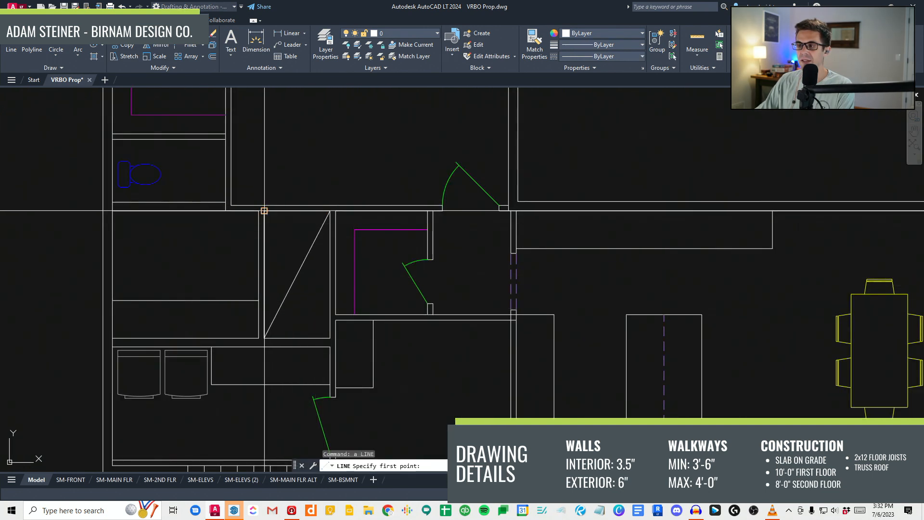
{"action": "left_click", "coordinate": [264, 211]}
{"action": "left_click", "coordinate": [330, 338]}
{"action": "key", "text": "Escape"}
{"action": "key", "text": "Escape"}
{"action": "scroll", "coordinate": [362, 294], "scroll_direction": "down", "scroll_amount": 4}
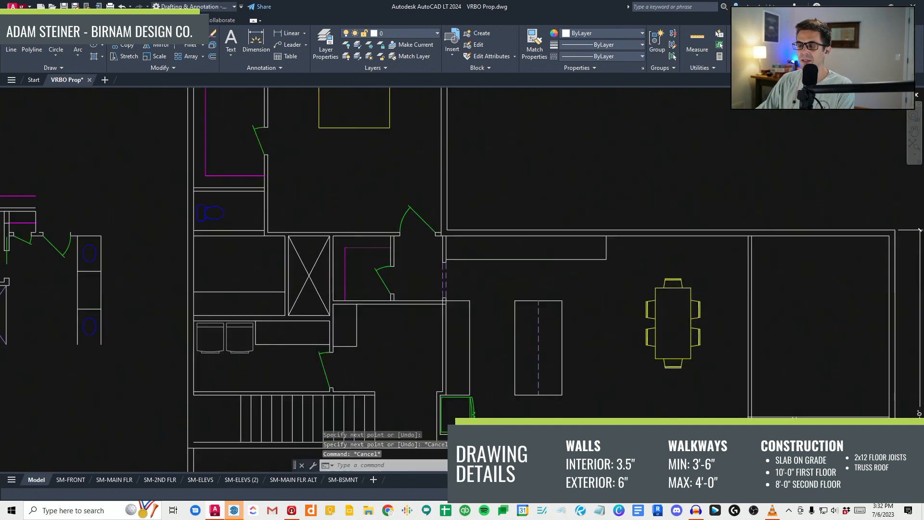
Step: Mirror the crossed rectangle, its dividing wall and the counter line about the bathroom's vertical centreline, deleting the originals
{"action": "scroll", "coordinate": [350, 301], "scroll_direction": "up", "scroll_amount": 2}
{"action": "middle_click_drag", "start_coordinate": [347, 270], "coordinate": [352, 319]}
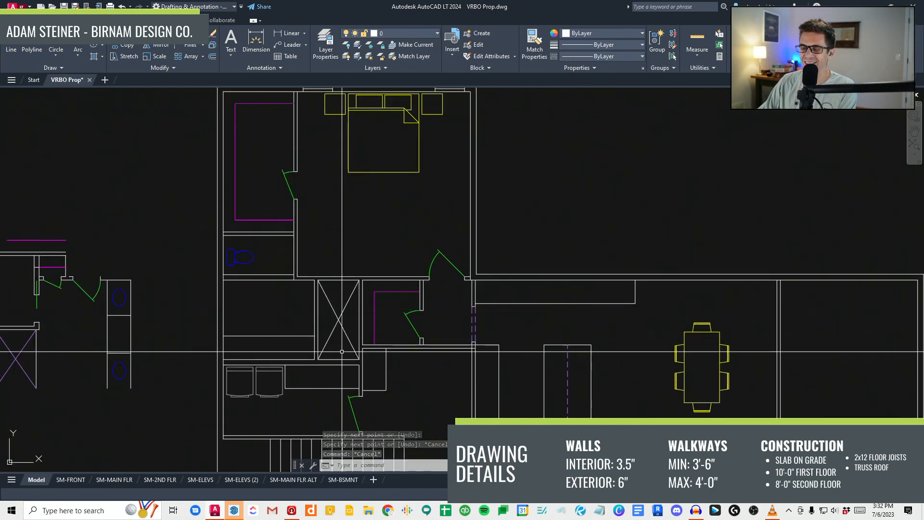
{"action": "left_click", "coordinate": [339, 320]}
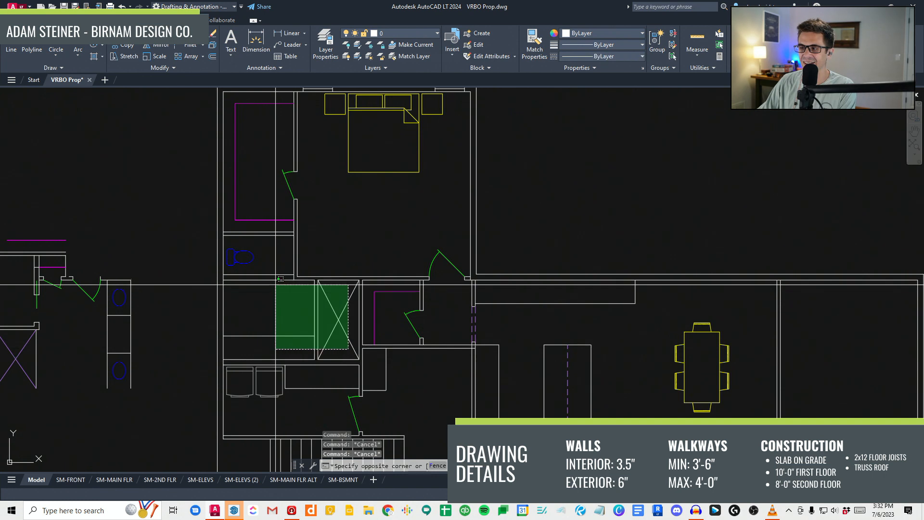
{"action": "left_click", "coordinate": [352, 353]}
{"action": "left_click", "coordinate": [306, 284]}
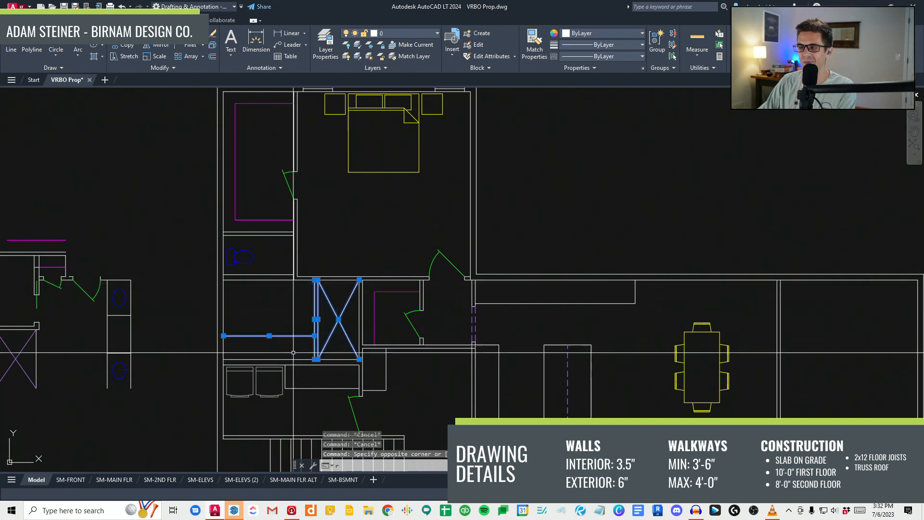
{"action": "type", "text": "rr"}
{"action": "key", "text": "space"}
{"action": "left_click", "coordinate": [269, 359]}
{"action": "scroll", "coordinate": [316, 359], "scroll_direction": "up", "scroll_amount": 2}
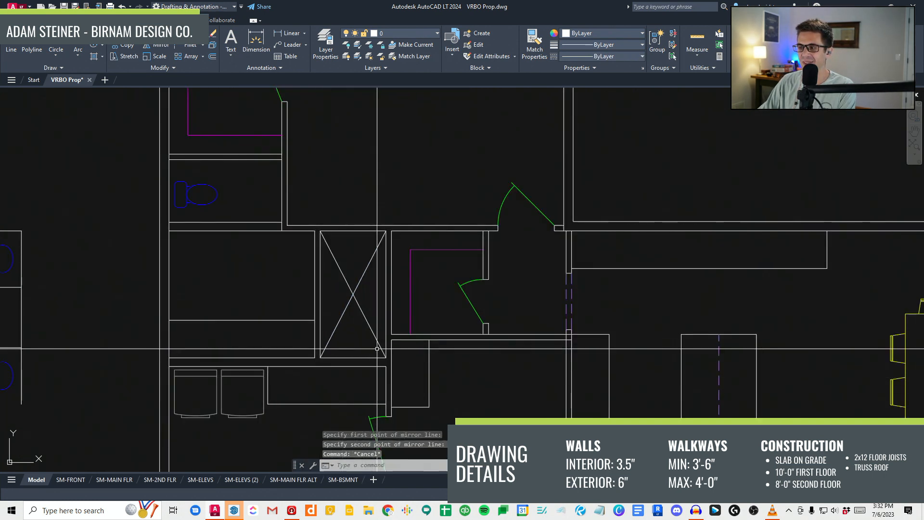
{"action": "left_click", "coordinate": [277, 369]}
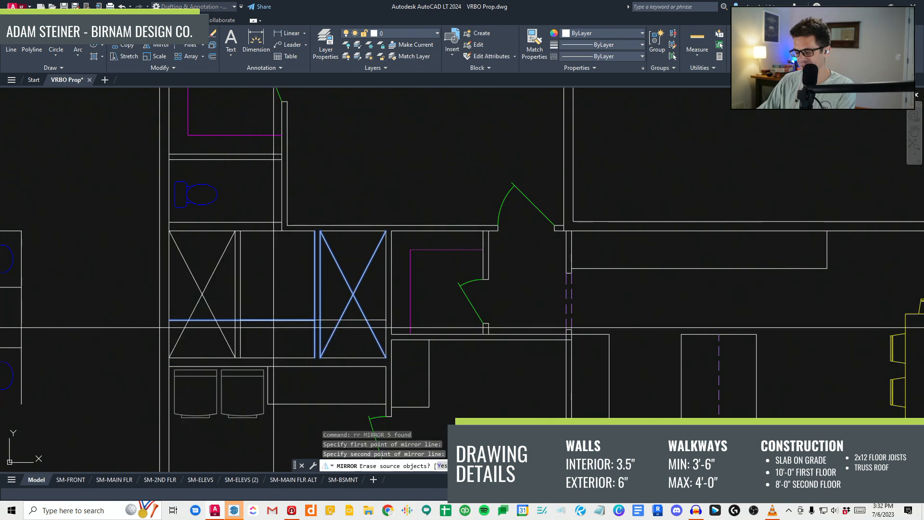
{"action": "key", "text": "Escape"}
Step: Examine the mirrored bathroom layout together with the surrounding bedroom, laundry room and hallway
{"action": "scroll", "coordinate": [314, 277], "scroll_direction": "down", "scroll_amount": 2}
{"action": "scroll", "coordinate": [305, 354], "scroll_direction": "up", "scroll_amount": 2}
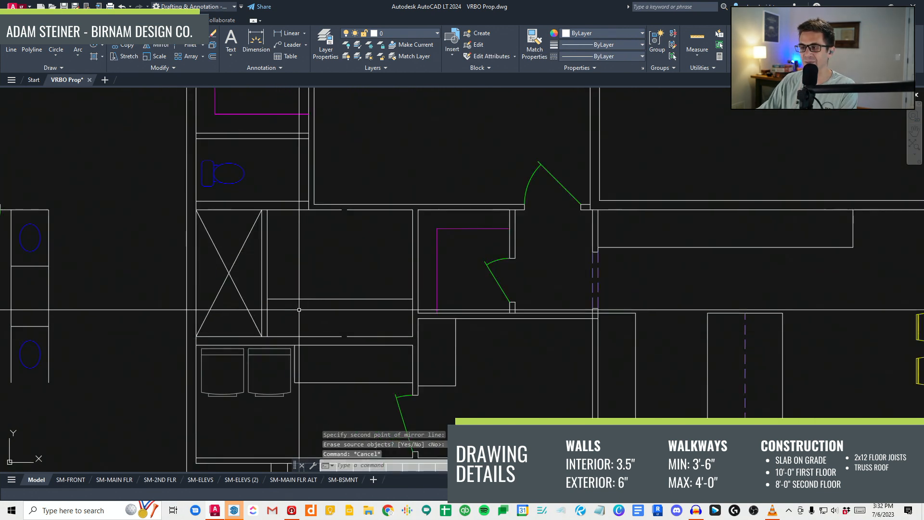
{"action": "key", "text": "Escape"}
{"action": "key", "text": "Escape"}
{"action": "scroll", "coordinate": [359, 177], "scroll_direction": "down", "scroll_amount": 2}
{"action": "middle_click_drag", "start_coordinate": [359, 177], "coordinate": [318, 295]}
{"action": "scroll", "coordinate": [318, 300], "scroll_direction": "down", "scroll_amount": 2}
{"action": "scroll", "coordinate": [317, 292], "scroll_direction": "up", "scroll_amount": 2}
{"action": "middle_click_drag", "start_coordinate": [318, 333], "coordinate": [317, 289]}
{"action": "scroll", "coordinate": [318, 289], "scroll_direction": "up", "scroll_amount": 2}
{"action": "scroll", "coordinate": [318, 289], "scroll_direction": "down", "scroll_amount": 2}
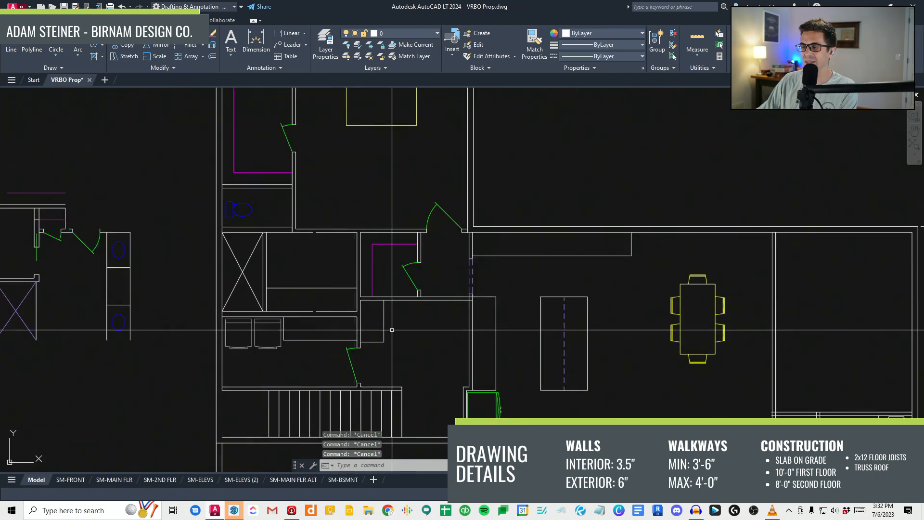
Step: Erase the leftover pieces of the bathroom's upper and lower wall lines and extend the remaining lines to the closet-side wall
{"action": "scroll", "coordinate": [326, 305], "scroll_direction": "up", "scroll_amount": 2}
{"action": "type", "text": "e"}
{"action": "key", "text": "Return"}
{"action": "type", "text": "ex"}
{"action": "key", "text": "Return"}
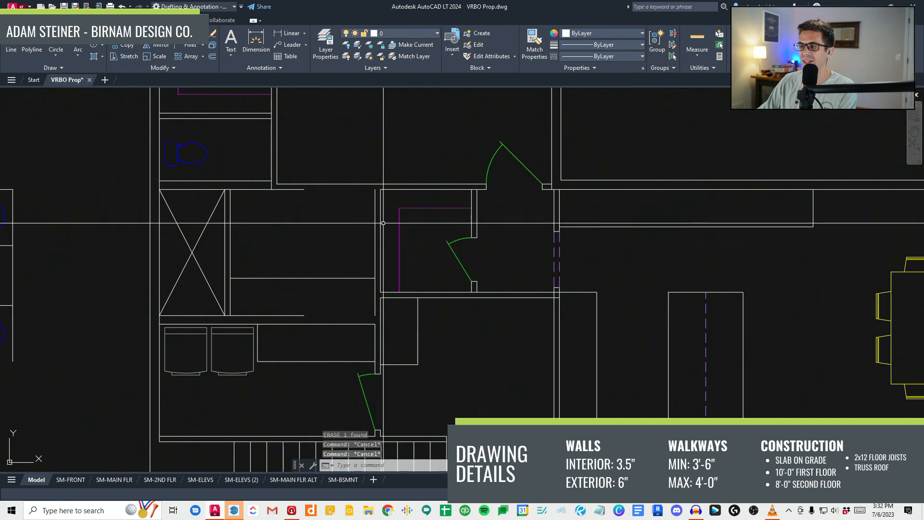
{"action": "left_click", "coordinate": [315, 193]}
{"action": "left_click", "coordinate": [305, 188]}
{"action": "key", "text": "Escape"}
{"action": "scroll", "coordinate": [376, 267], "scroll_direction": "down", "scroll_amount": 2}
{"action": "middle_click_drag", "start_coordinate": [374, 312], "coordinate": [373, 291]}
{"action": "middle_click_drag", "start_coordinate": [308, 248], "coordinate": [318, 261]}
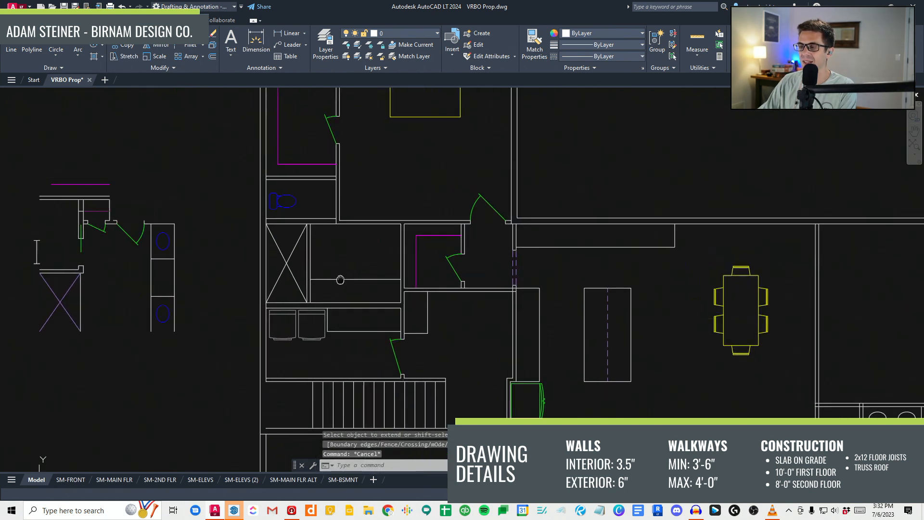
Step: Draw a diagonal line from the toilet room's bedroom-side wall down to the bedroom's lower wall
{"action": "scroll", "coordinate": [270, 202], "scroll_direction": "up", "scroll_amount": 2}
{"action": "left_click", "coordinate": [300, 257]}
{"action": "scroll", "coordinate": [395, 213], "scroll_direction": "down", "scroll_amount": 3}
{"action": "scroll", "coordinate": [356, 263], "scroll_direction": "up", "scroll_amount": 2}
{"action": "middle_click_drag", "start_coordinate": [356, 260], "coordinate": [311, 233]}
{"action": "scroll", "coordinate": [313, 232], "scroll_direction": "down", "scroll_amount": 2}
{"action": "type", "text": "a"}
{"action": "key", "text": "space"}
{"action": "left_click", "coordinate": [301, 210]}
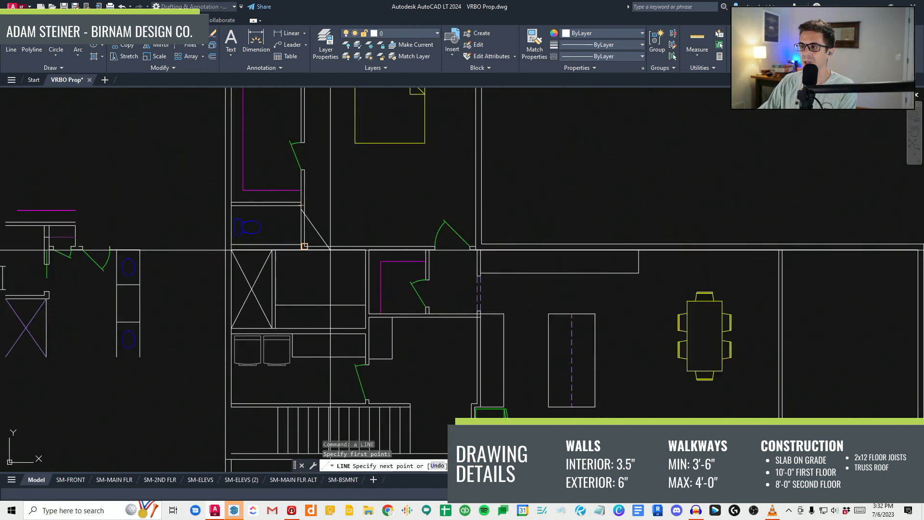
{"action": "left_click", "coordinate": [355, 263]}
{"action": "key", "text": "Escape"}
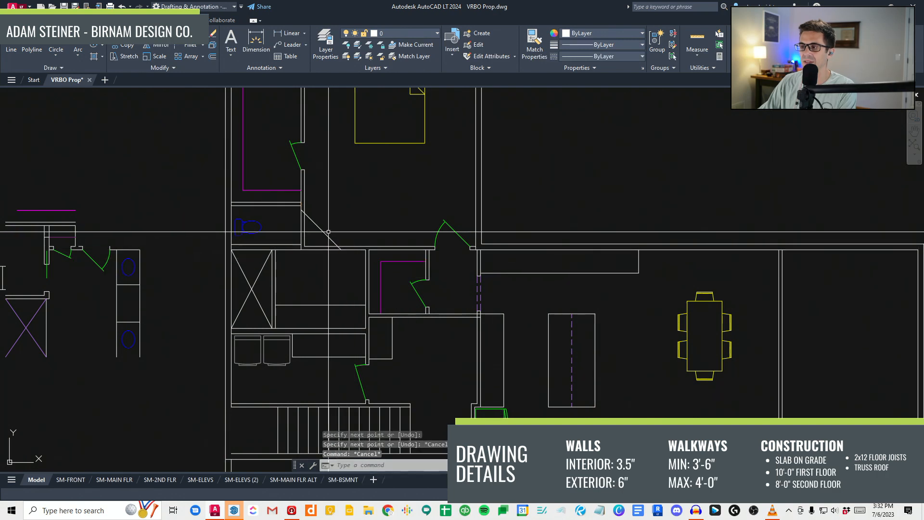
Step: Trim away the old square corner of the toilet room and bedroom walls behind the diagonal line
{"action": "left_click", "coordinate": [316, 255]}
{"action": "left_click", "coordinate": [289, 235]}
{"action": "scroll", "coordinate": [313, 299], "scroll_direction": "down", "scroll_amount": 2}
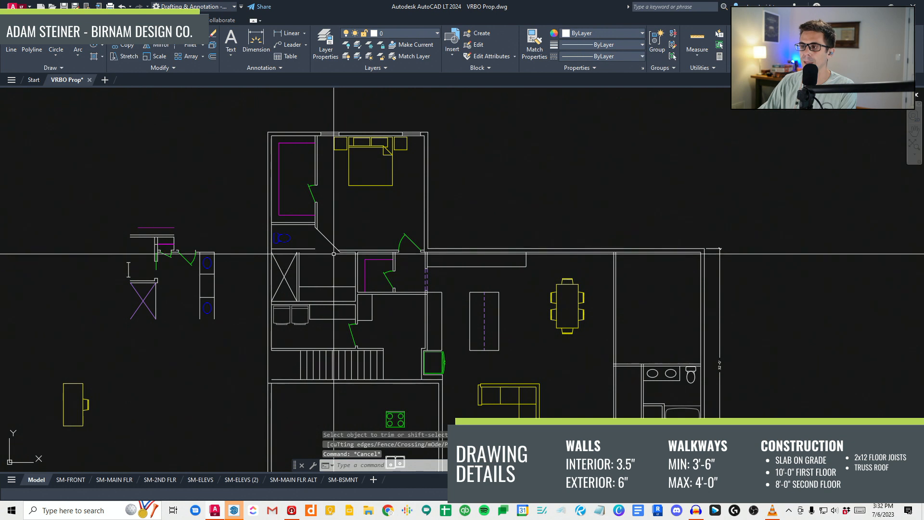
{"action": "scroll", "coordinate": [322, 255], "scroll_direction": "up", "scroll_amount": 2}
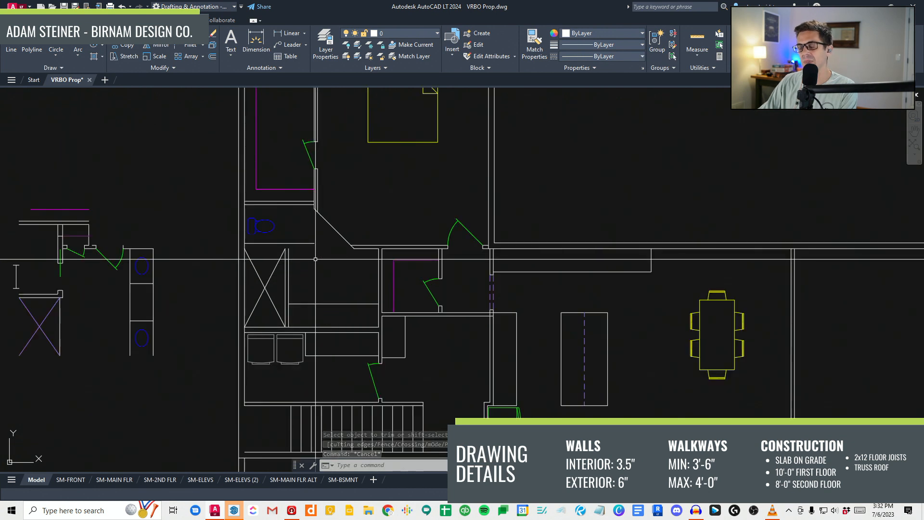
{"action": "scroll", "coordinate": [293, 254], "scroll_direction": "up", "scroll_amount": 2}
{"action": "type", "text": "s"}
{"action": "key", "text": "space"}
{"action": "left_click", "coordinate": [295, 262]}
{"action": "left_click", "coordinate": [161, 233]}
{"action": "key", "text": "space"}
{"action": "left_click", "coordinate": [306, 263]}
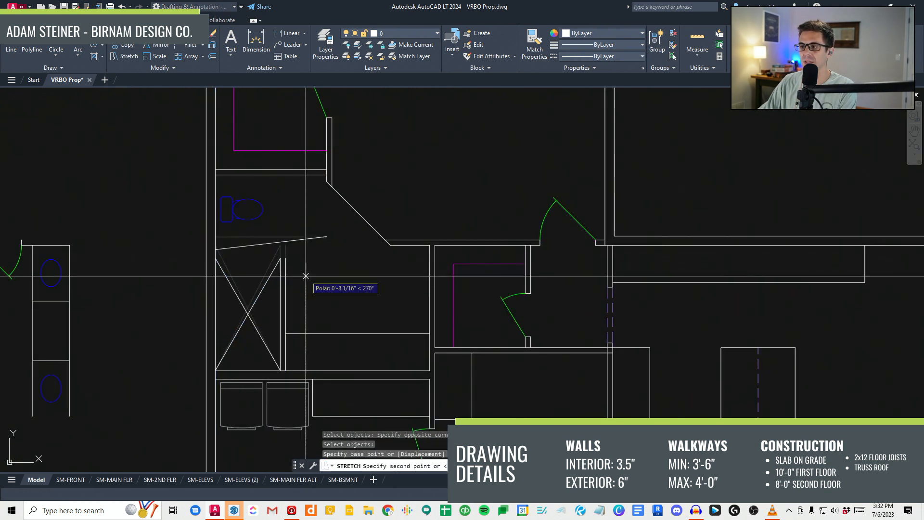
Step: Erase the old wall line below the toilet and draw a line across the top of the crossed shower rectangle
{"action": "type", "text": "e"}
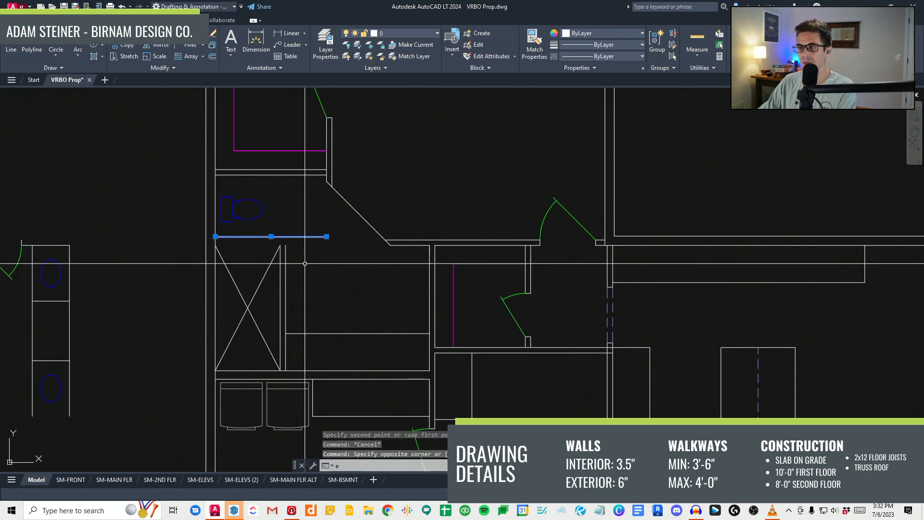
{"action": "key", "text": "space"}
{"action": "type", "text": "l"}
{"action": "key", "text": "space"}
{"action": "key", "text": "Escape"}
{"action": "scroll", "coordinate": [289, 255], "scroll_direction": "down", "scroll_amount": 3}
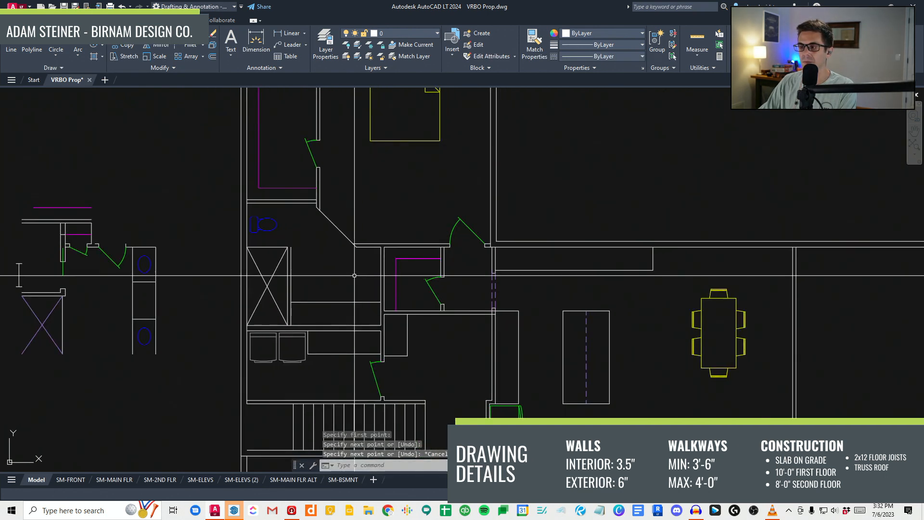
{"action": "key", "text": "Escape"}
Step: Offset the shower's top line toward the toilet and fillet it with the outer line of the shower partition
{"action": "scroll", "coordinate": [275, 247], "scroll_direction": "up", "scroll_amount": 2}
{"action": "left_click", "coordinate": [269, 247]}
{"action": "left_click", "coordinate": [288, 240]}
{"action": "key", "text": "Escape"}
{"action": "type", "text": "f"}
{"action": "key", "text": "space"}
{"action": "left_click", "coordinate": [301, 264]}
{"action": "key", "text": "Escape"}
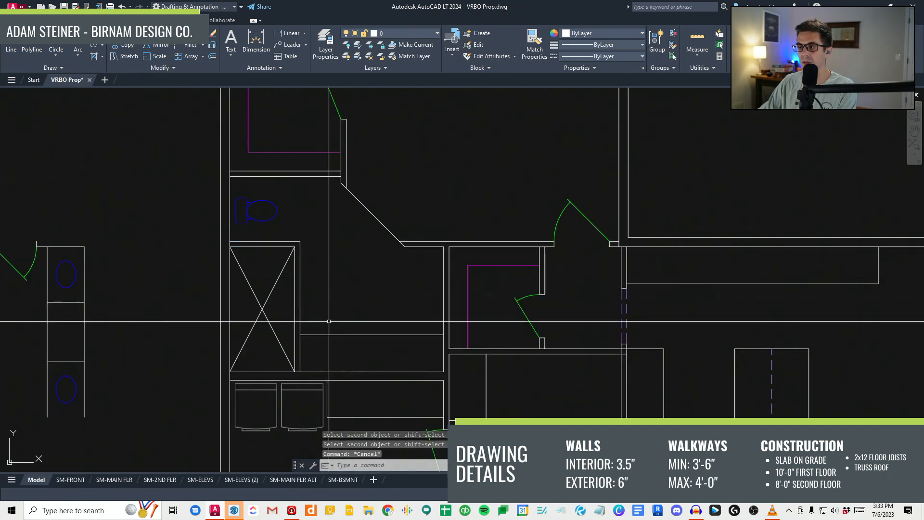
Step: Extend the inner line of the shower's top wall to the outer line of the partition
{"action": "scroll", "coordinate": [335, 262], "scroll_direction": "down", "scroll_amount": 2}
{"action": "scroll", "coordinate": [291, 257], "scroll_direction": "up", "scroll_amount": 4}
{"action": "type", "text": "ex"}
{"action": "key", "text": "space"}
{"action": "left_click", "coordinate": [348, 248]}
{"action": "scroll", "coordinate": [348, 249], "scroll_direction": "up", "scroll_amount": 2}
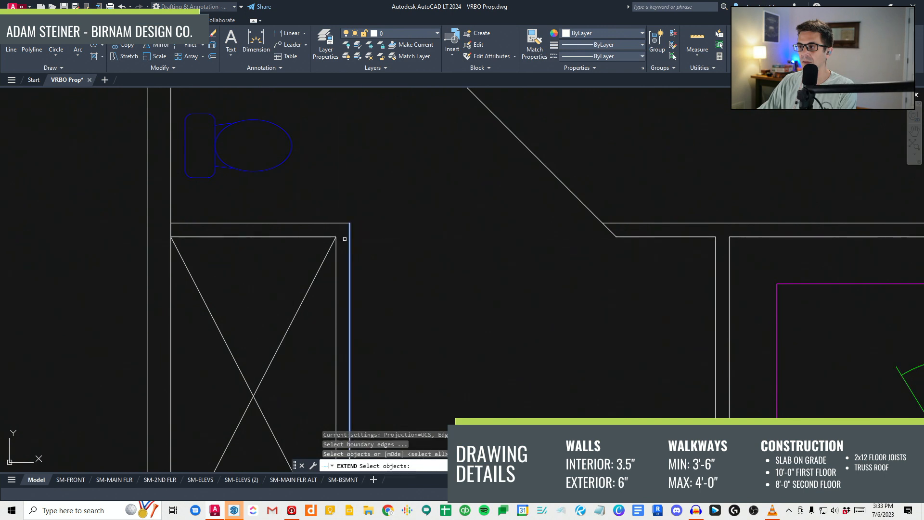
{"action": "left_click", "coordinate": [309, 243]}
{"action": "key", "text": "Escape"}
Step: Offset the diagonal line toward the bedroom to form a double-line wall
{"action": "middle_click_drag", "start_coordinate": [351, 307], "coordinate": [337, 285]}
{"action": "scroll", "coordinate": [336, 284], "scroll_direction": "down", "scroll_amount": 4}
{"action": "middle_click_drag", "start_coordinate": [366, 330], "coordinate": [340, 291]}
{"action": "middle_click_drag", "start_coordinate": [398, 316], "coordinate": [336, 325]}
{"action": "scroll", "coordinate": [336, 325], "scroll_direction": "down", "scroll_amount": 2}
{"action": "middle_click_drag", "start_coordinate": [331, 273], "coordinate": [330, 277]}
{"action": "key", "text": "Escape"}
{"action": "key", "text": "Escape"}
{"action": "key", "text": "Escape"}
{"action": "scroll", "coordinate": [325, 248], "scroll_direction": "up", "scroll_amount": 2}
Step: Move both diagonal wall lines to the toilet room's wall corner and fillet their ends with the adjoining walls
{"action": "left_click", "coordinate": [326, 246]}
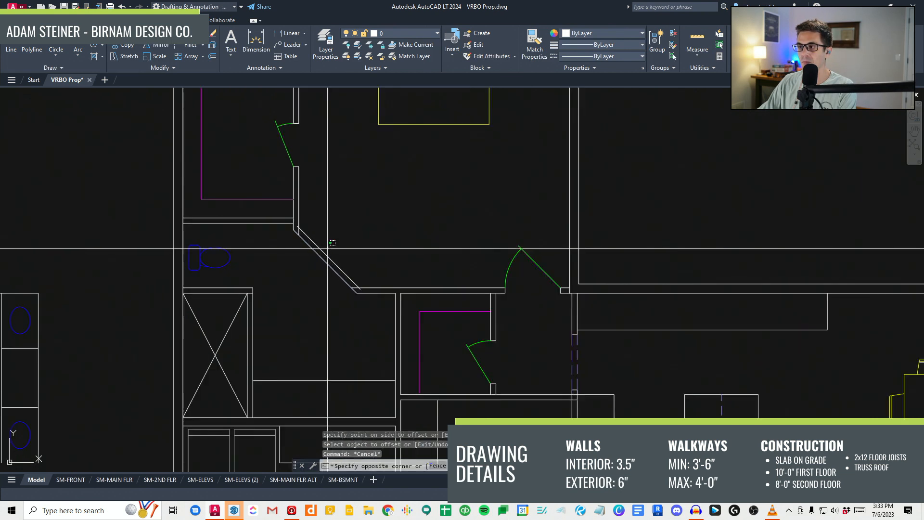
{"action": "left_click", "coordinate": [312, 259]}
{"action": "type", "text": "v"}
{"action": "key", "text": "space"}
{"action": "scroll", "coordinate": [295, 233], "scroll_direction": "up", "scroll_amount": 2}
{"action": "left_click", "coordinate": [295, 228]}
{"action": "key", "text": "Escape"}
{"action": "scroll", "coordinate": [289, 250], "scroll_direction": "down", "scroll_amount": 2}
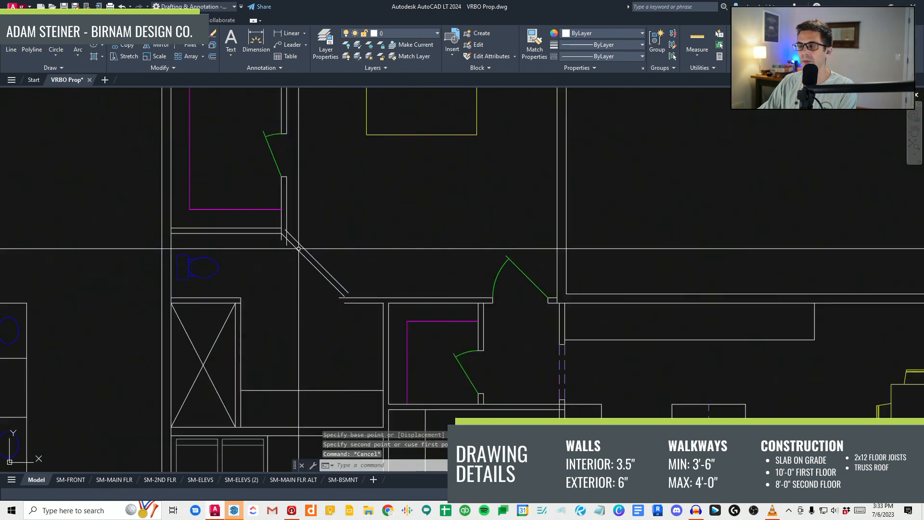
{"action": "left_click", "coordinate": [273, 231]}
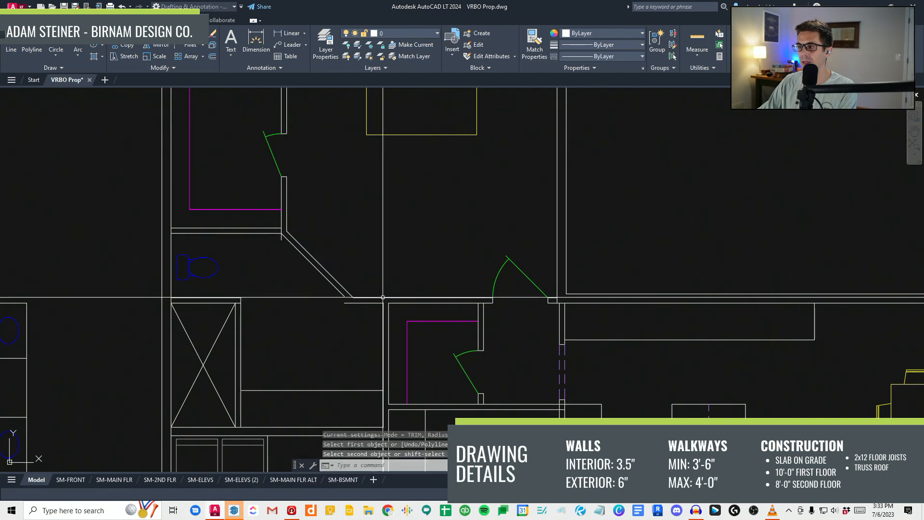
Step: Draw a short line across the diagonal wall at its midpoint
{"action": "type", "text": "l"}
{"action": "key", "text": "space"}
{"action": "left_click", "coordinate": [320, 264]}
{"action": "left_click", "coordinate": [316, 268]}
{"action": "key", "text": "Escape"}
{"action": "key", "text": "Escape"}
Step: Copy the short cross line 14 inches in both directions along the diagonal wall as door jambs
{"action": "left_click", "coordinate": [310, 273]}
{"action": "left_click", "coordinate": [342, 237]}
{"action": "type", "text": "cv"}
{"action": "key", "text": "space"}
{"action": "left_click", "coordinate": [343, 227]}
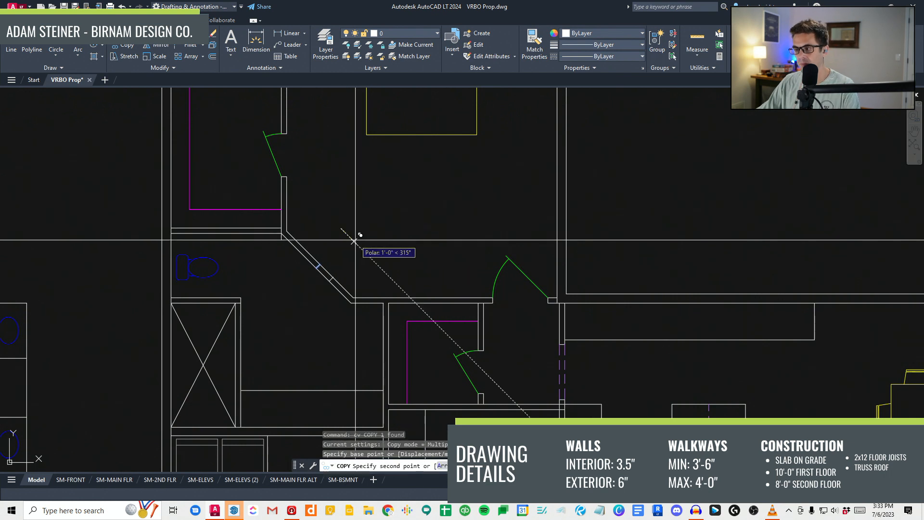
{"action": "type", "text": "14"}
{"action": "key", "text": "space"}
{"action": "type", "text": "14"}
{"action": "key", "text": "space"}
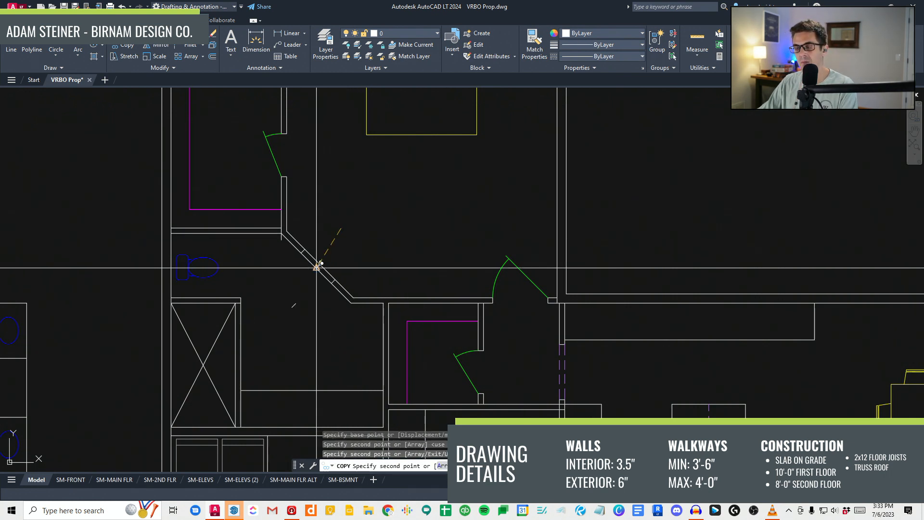
{"action": "key", "text": "Escape"}
{"action": "key", "text": "Escape"}
Step: Erase the middle cross line and trim the diagonal wall between the two jamb lines to open the doorway
{"action": "scroll", "coordinate": [309, 278], "scroll_direction": "up", "scroll_amount": 2}
{"action": "left_click", "coordinate": [313, 279]}
{"action": "left_click", "coordinate": [340, 235]}
{"action": "type", "text": "e tr"}
{"action": "key", "text": "space"}
{"action": "left_click", "coordinate": [376, 346]}
{"action": "left_click", "coordinate": [253, 156]}
{"action": "key", "text": "space"}
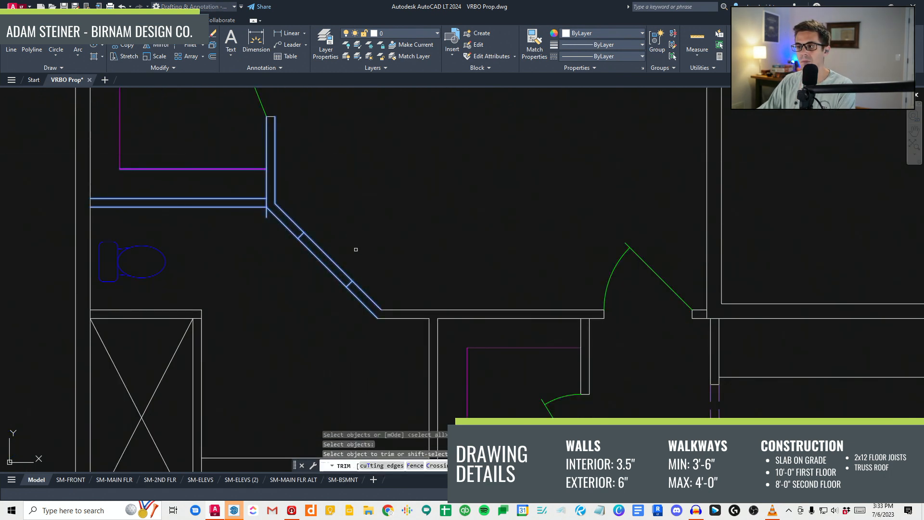
{"action": "key", "text": "Escape"}
{"action": "key", "text": "Escape"}
Step: Trim the leftover wall line ends where the diagonal wall meets the toilet room corner
{"action": "scroll", "coordinate": [239, 195], "scroll_direction": "up", "scroll_amount": 2}
{"action": "type", "text": "t"}
{"action": "key", "text": "space"}
{"action": "left_click", "coordinate": [287, 204]}
{"action": "key", "text": "Escape"}
{"action": "key", "text": "Escape"}
{"action": "scroll", "coordinate": [300, 215], "scroll_direction": "up", "scroll_amount": 2}
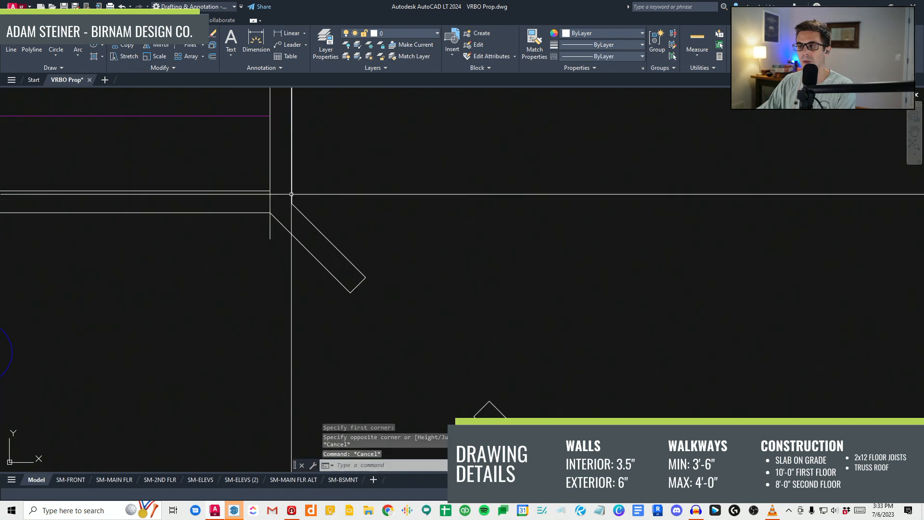
{"action": "left_click", "coordinate": [260, 183]}
{"action": "key", "text": "space"}
Step: Draw a door-swing circle centred on the upper jamb and reaching the opposite jamb, plus a line for the door leaf
{"action": "scroll", "coordinate": [308, 200], "scroll_direction": "down", "scroll_amount": 4}
{"action": "type", "text": "c"}
{"action": "key", "text": "space"}
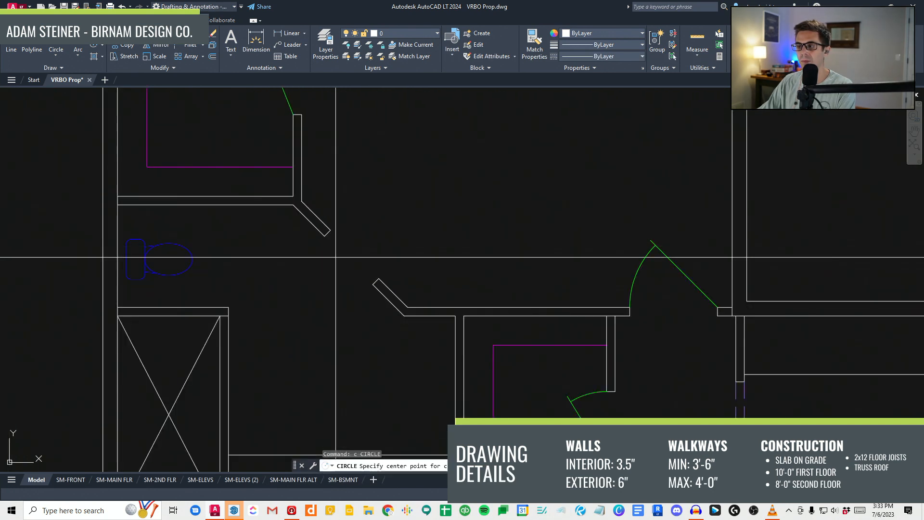
{"action": "left_click", "coordinate": [325, 236]}
{"action": "left_click", "coordinate": [373, 285]}
{"action": "key", "text": "Escape"}
{"action": "type", "text": "l"}
{"action": "key", "text": "space"}
{"action": "left_click", "coordinate": [325, 236]}
{"action": "scroll", "coordinate": [338, 312], "scroll_direction": "up", "scroll_amount": 2}
{"action": "left_click", "coordinate": [336, 307]}
{"action": "key", "text": "Escape"}
{"action": "key", "text": "Escape"}
Step: Trim the circle to the door's swing arc and match the new door's properties to the bedroom door
{"action": "scroll", "coordinate": [382, 336], "scroll_direction": "down", "scroll_amount": 4}
{"action": "type", "text": "tr"}
{"action": "left_click_drag", "start_coordinate": [393, 335], "coordinate": [341, 313]}
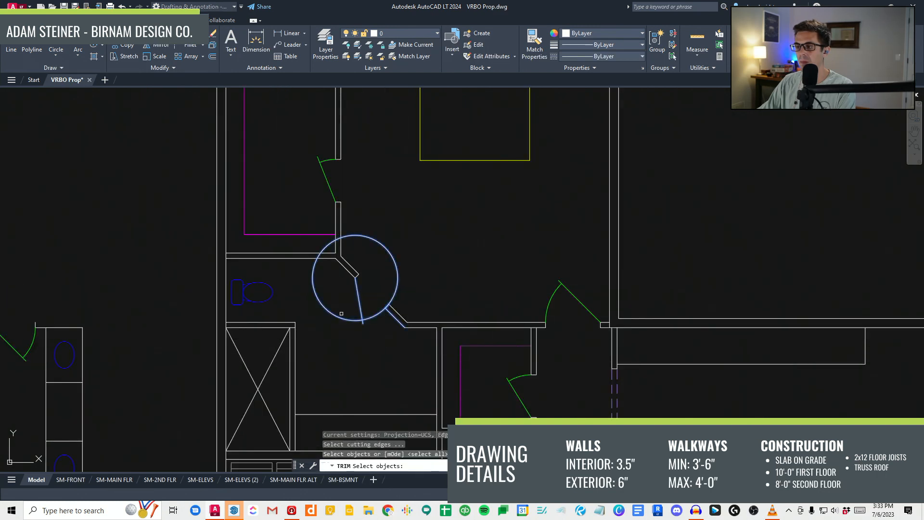
{"action": "left_click", "coordinate": [558, 292]}
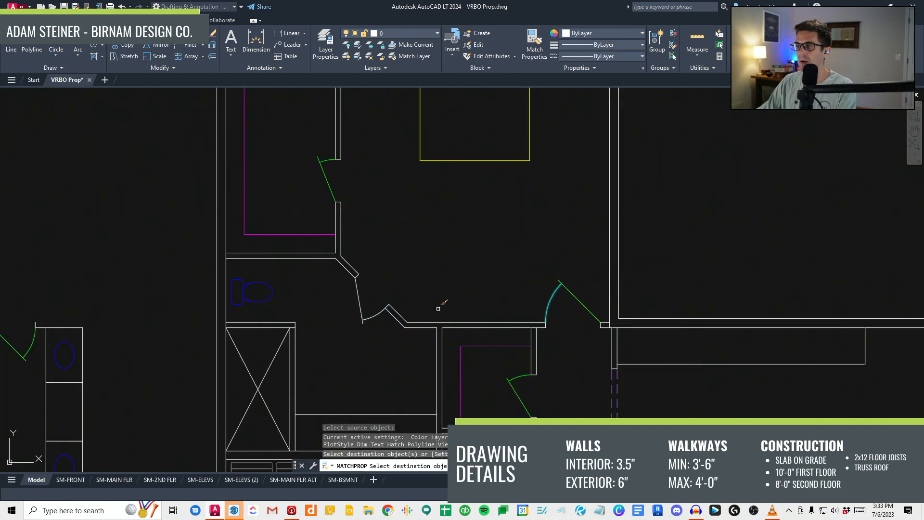
{"action": "left_click_drag", "start_coordinate": [386, 333], "coordinate": [357, 315]}
{"action": "key", "text": "space"}
Step: Offset wall lines inside the bathroom to place two vertical divider lines across the counter
{"action": "scroll", "coordinate": [388, 336], "scroll_direction": "down", "scroll_amount": 4}
{"action": "scroll", "coordinate": [366, 331], "scroll_direction": "up", "scroll_amount": 2}
{"action": "type", "text": "ff"}
{"action": "key", "text": "space"}
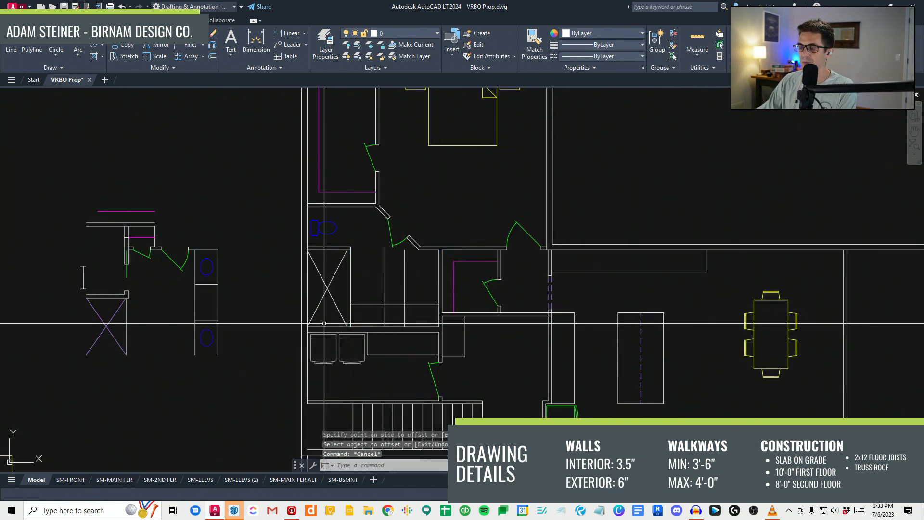
{"action": "key", "text": "Escape"}
Step: Rotate the lower part of the spare double-sink vanity beside the plan to a horizontal orientation
{"action": "scroll", "coordinate": [225, 329], "scroll_direction": "up", "scroll_amount": 2}
{"action": "left_click_drag", "start_coordinate": [228, 344], "coordinate": [170, 313]}
{"action": "type", "text": "ro"}
{"action": "key", "text": "space"}
{"action": "left_click", "coordinate": [243, 326]}
{"action": "left_click", "coordinate": [244, 309]}
{"action": "key", "text": "Escape"}
{"action": "key", "text": "Escape"}
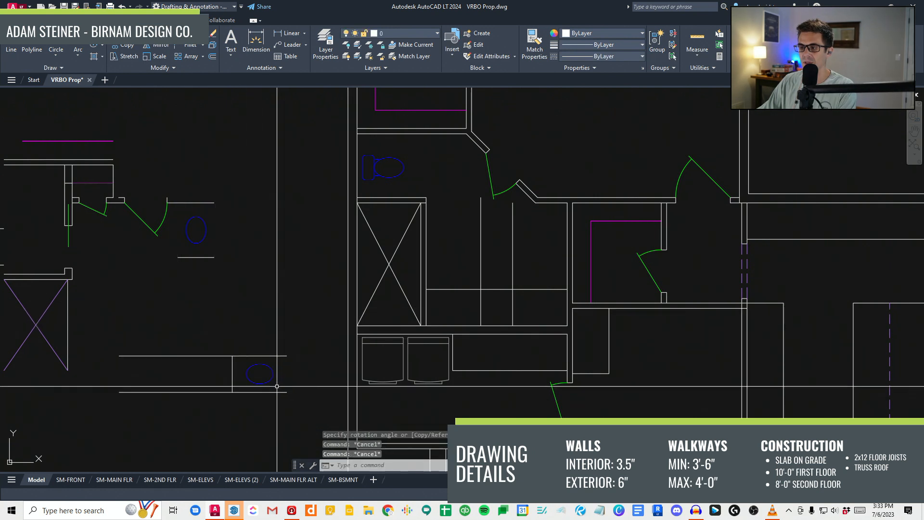
{"action": "left_click", "coordinate": [279, 389]}
{"action": "left_click", "coordinate": [257, 375]}
{"action": "type", "text": "v"}
{"action": "key", "text": "space"}
{"action": "scroll", "coordinate": [256, 375], "scroll_direction": "down", "scroll_amount": 2}
{"action": "left_click", "coordinate": [258, 375]}
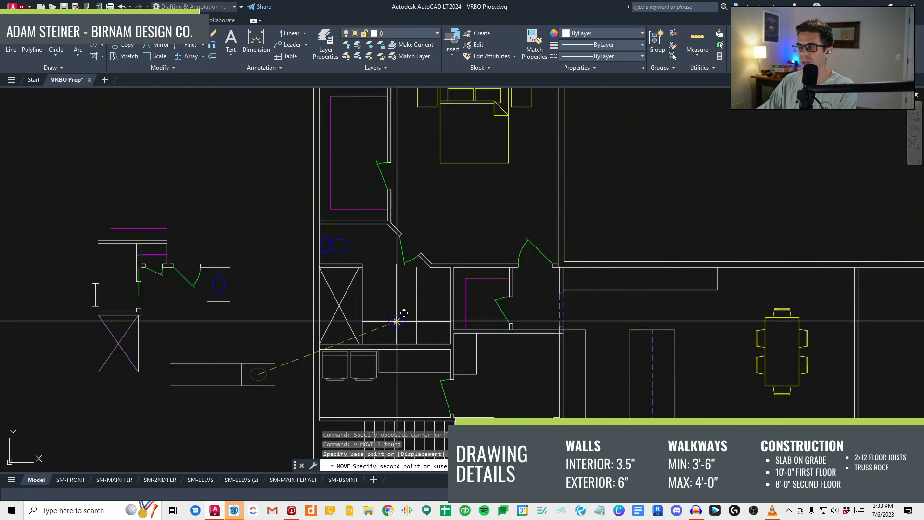
{"action": "key", "text": "Escape"}
Step: Trim the two vertical divider lines above the bathroom counter's front edge
{"action": "scroll", "coordinate": [403, 327], "scroll_direction": "up", "scroll_amount": 2}
{"action": "scroll", "coordinate": [455, 329], "scroll_direction": "up", "scroll_amount": 2}
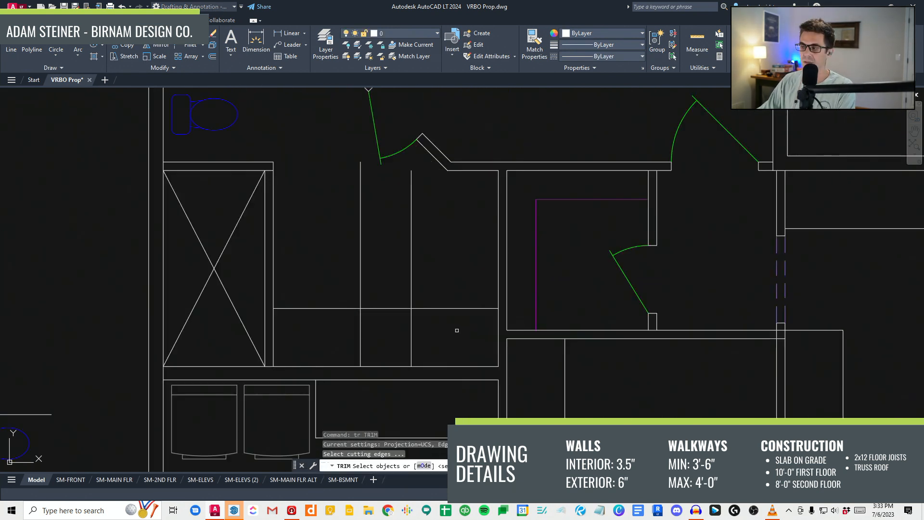
{"action": "key", "text": "Escape"}
Step: Copy the sink from the rotated spare vanity onto the bathroom counter at the first divider line
{"action": "scroll", "coordinate": [321, 337], "scroll_direction": "down", "scroll_amount": 4}
{"action": "left_click", "coordinate": [252, 384]}
{"action": "left_click", "coordinate": [233, 377]}
{"action": "type", "text": "cv"}
{"action": "key", "text": "space"}
{"action": "left_click", "coordinate": [228, 378]}
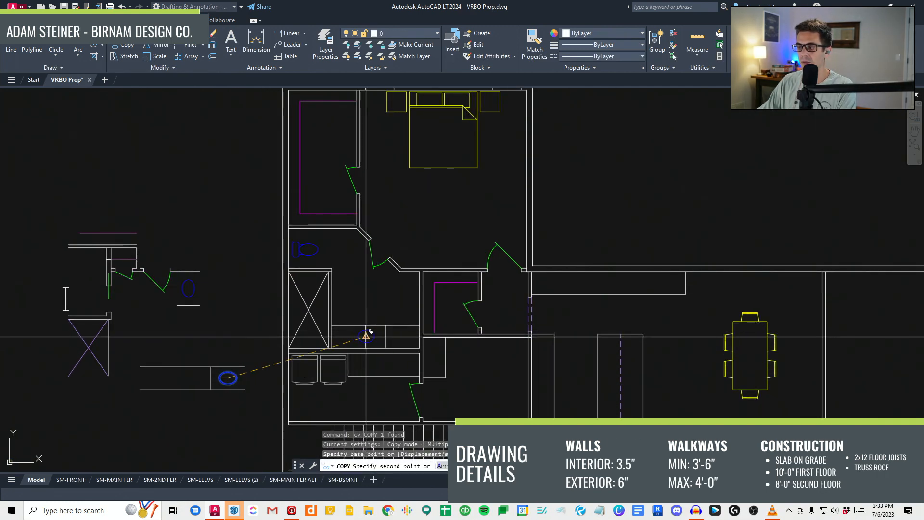
{"action": "left_click", "coordinate": [366, 337]}
{"action": "key", "text": "space"}
Step: Place the copied sink on the bathroom counter and move it to the middle of the section beside the shower
{"action": "left_click", "coordinate": [355, 345]}
{"action": "scroll", "coordinate": [377, 344], "scroll_direction": "up", "scroll_amount": 2}
{"action": "left_click", "coordinate": [379, 311]}
{"action": "type", "text": "v"}
{"action": "key", "text": "space"}
{"action": "left_click", "coordinate": [388, 287]}
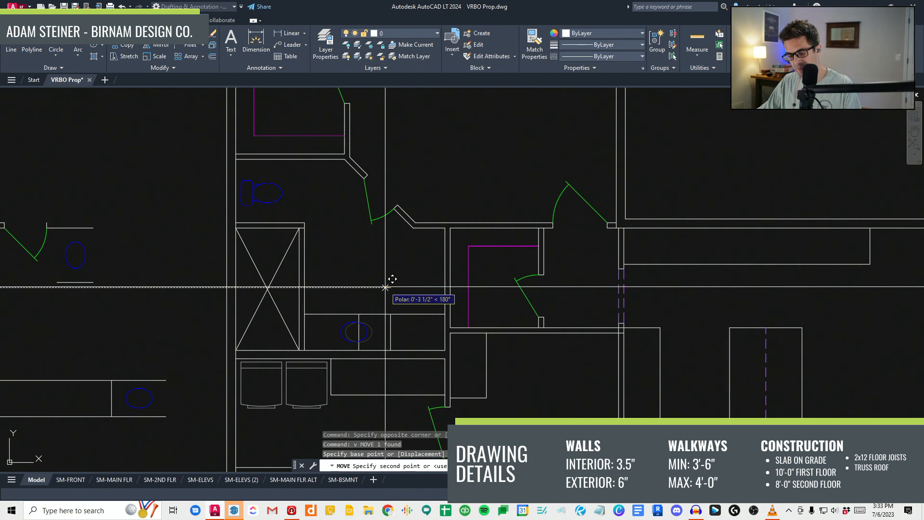
{"action": "key", "text": "Escape"}
{"action": "key", "text": "Escape"}
Step: Mirror the sink across the counter's centre to add a second sink at the opposite end, keeping the original
{"action": "left_click", "coordinate": [355, 340]}
{"action": "left_click", "coordinate": [338, 330]}
{"action": "type", "text": "rr MIRROR 1 found"}
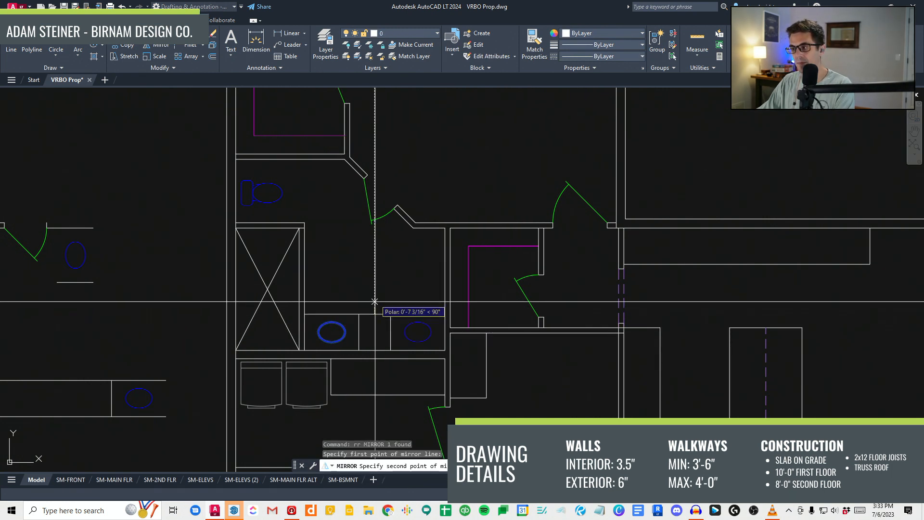
{"action": "key", "text": "Return"}
Step: Match the crossed diagonal lines of the new shower to the purple lines of the spare shower beside the plan
{"action": "scroll", "coordinate": [316, 291], "scroll_direction": "down", "scroll_amount": 4}
{"action": "type", "text": "w"}
{"action": "key", "text": "space"}
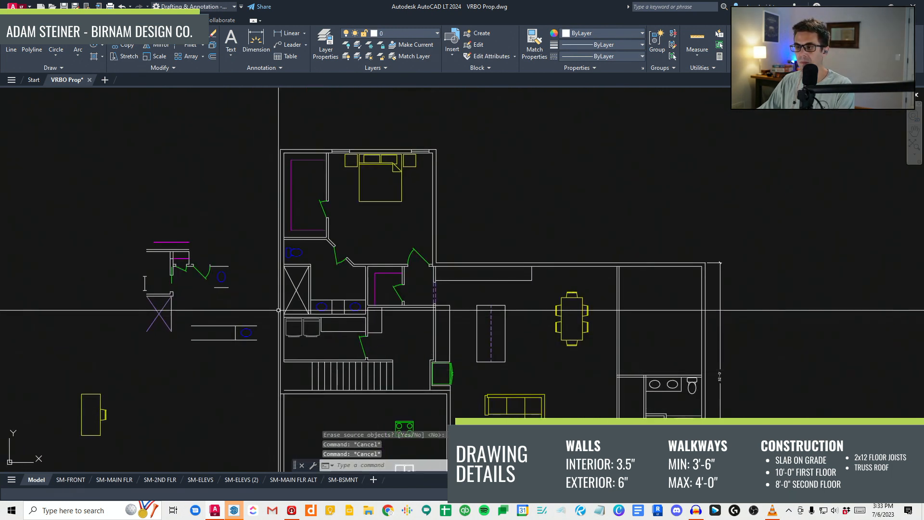
{"action": "scroll", "coordinate": [303, 306], "scroll_direction": "up", "scroll_amount": 4}
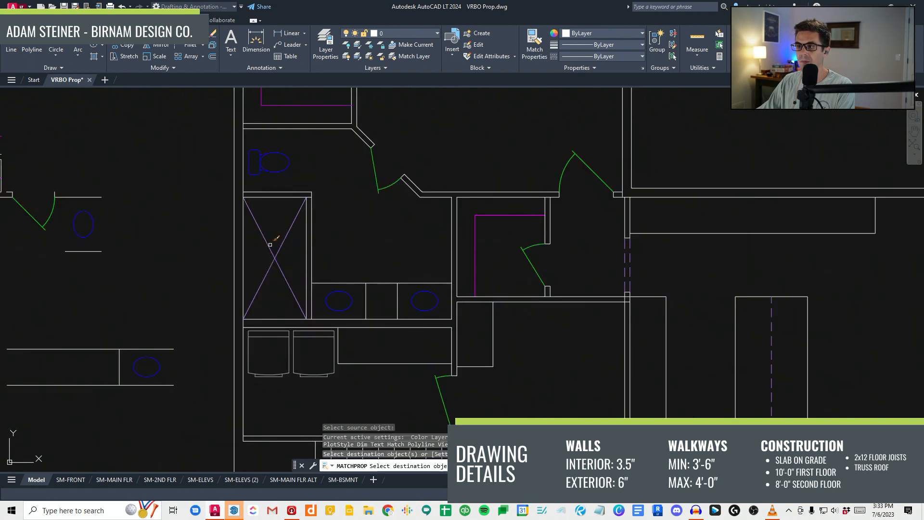
{"action": "scroll", "coordinate": [289, 270], "scroll_direction": "down", "scroll_amount": 4}
{"action": "key", "text": "Escape"}
{"action": "key", "text": "Escape"}
{"action": "key", "text": "Escape"}
{"action": "scroll", "coordinate": [327, 294], "scroll_direction": "up", "scroll_amount": 3}
{"action": "middle_click_drag", "start_coordinate": [327, 294], "coordinate": [327, 274]}
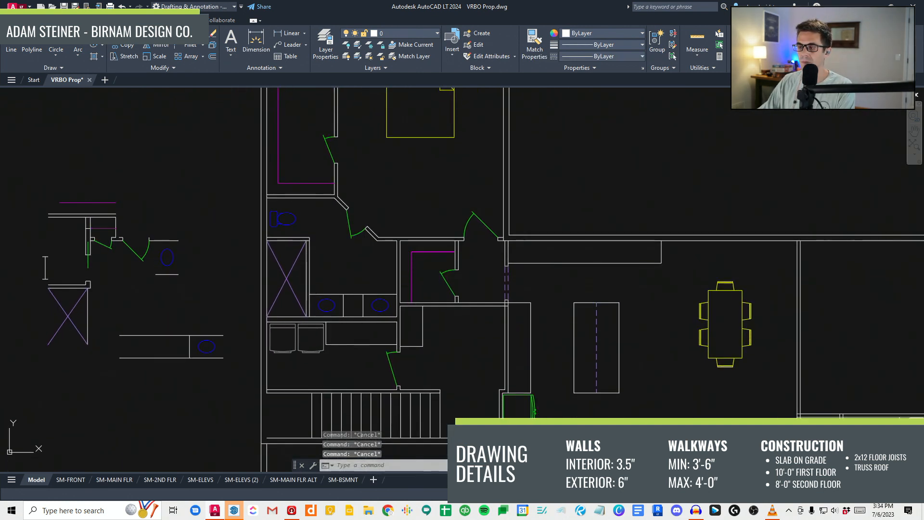
Step: Measure the shower's interior from corner to opposite corner
{"action": "scroll", "coordinate": [272, 316], "scroll_direction": "up", "scroll_amount": 2}
{"action": "type", "text": "di"}
{"action": "key", "text": "Return"}
{"action": "left_click", "coordinate": [262, 317]}
{"action": "left_click", "coordinate": [325, 198]}
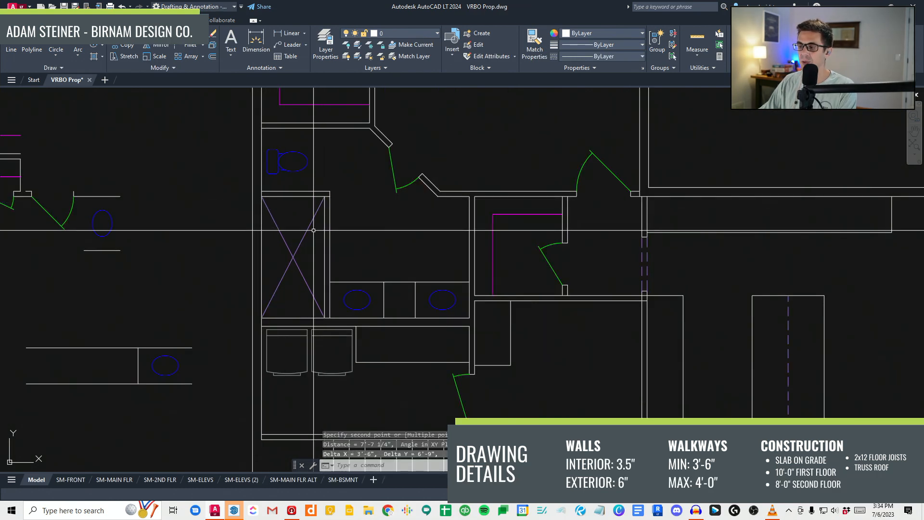
{"action": "middle_click_drag", "start_coordinate": [327, 237], "coordinate": [332, 257]}
{"action": "key", "text": "Escape"}
{"action": "key", "text": "Escape"}
{"action": "scroll", "coordinate": [321, 327], "scroll_direction": "down", "scroll_amount": 2}
Step: Draw a construction line from the shower wall to the closet wall, with a horizontal line from its midpoint through the exterior wall
{"action": "scroll", "coordinate": [320, 318], "scroll_direction": "up", "scroll_amount": 2}
{"action": "type", "text": "l"}
{"action": "key", "text": "Return"}
{"action": "left_click", "coordinate": [342, 266]}
{"action": "left_click", "coordinate": [343, 218]}
{"action": "left_click", "coordinate": [179, 216]}
{"action": "key", "text": "Escape"}
{"action": "key", "text": "Escape"}
Step: Move the toilet so that it is centred on the horizontal construction line
{"action": "left_click", "coordinate": [283, 250]}
{"action": "left_click", "coordinate": [272, 229]}
{"action": "type", "text": "v"}
{"action": "key", "text": "space"}
{"action": "left_click", "coordinate": [242, 219]}
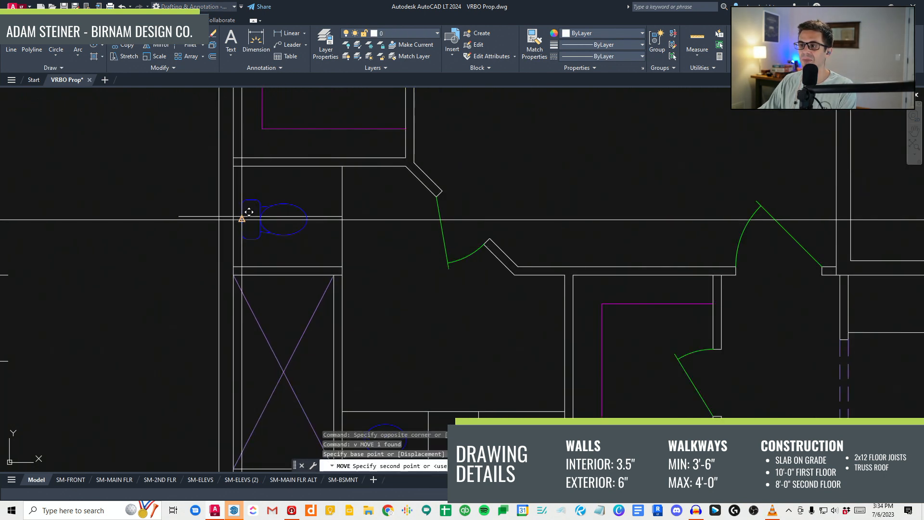
{"action": "key", "text": "Escape"}
{"action": "key", "text": "Escape"}
Step: Trim the horizontal construction line to the exterior wall's thickness and remove the vertical construction line
{"action": "middle_click_drag", "start_coordinate": [252, 246], "coordinate": [268, 262]}
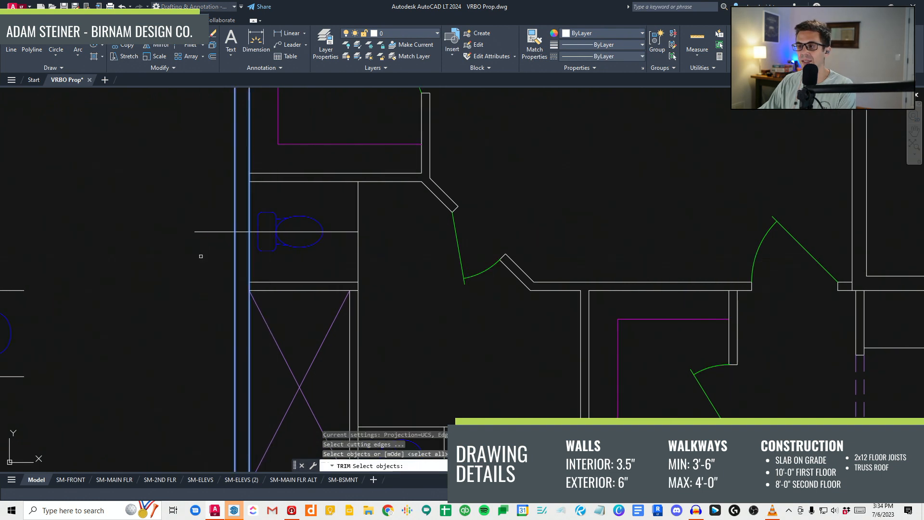
{"action": "left_click", "coordinate": [335, 222]}
{"action": "left_click", "coordinate": [378, 241]}
{"action": "left_click", "coordinate": [340, 220]}
{"action": "key", "text": "Escape"}
{"action": "key", "text": "Escape"}
Step: Copy the short line in the exterior wall an equal distance above and below to form the toilet window's ends
{"action": "left_click", "coordinate": [207, 255]}
{"action": "left_click", "coordinate": [270, 215]}
{"action": "type", "text": "cv"}
{"action": "left_click", "coordinate": [325, 265]}
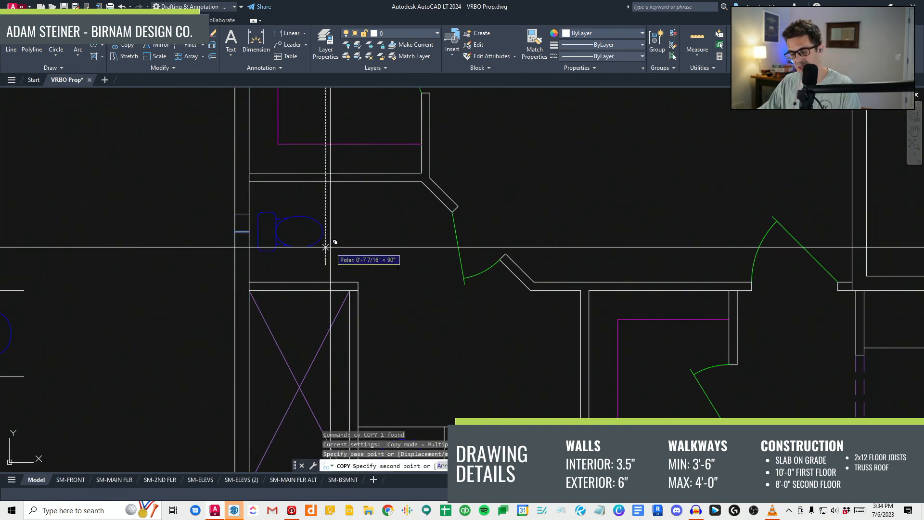
{"action": "left_click", "coordinate": [325, 236]}
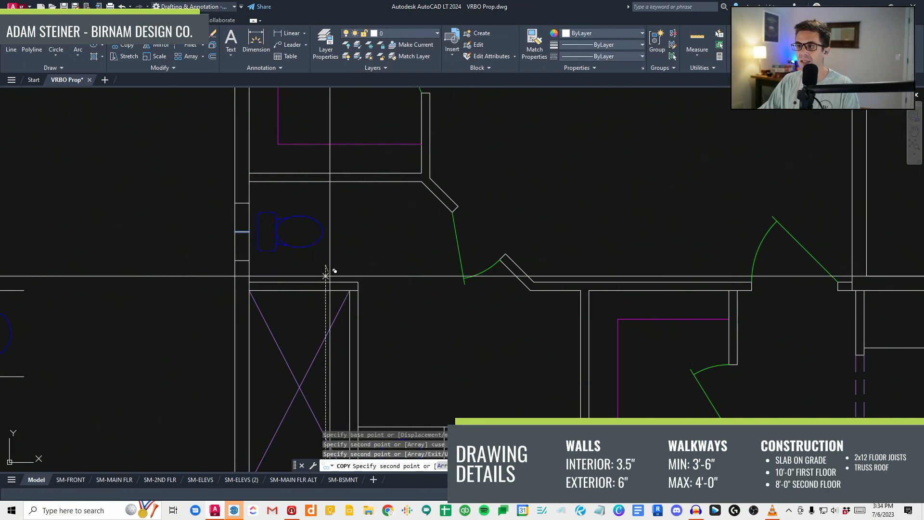
{"action": "key", "text": "Escape"}
{"action": "key", "text": "Escape"}
Step: Erase the middle line of the toilet window and draw the glass line between the two window ends
{"action": "left_click", "coordinate": [247, 250]}
{"action": "left_click", "coordinate": [241, 228]}
{"action": "type", "text": "e"}
{"action": "key", "text": "Escape"}
{"action": "type", "text": "a"}
{"action": "left_click", "coordinate": [242, 261]}
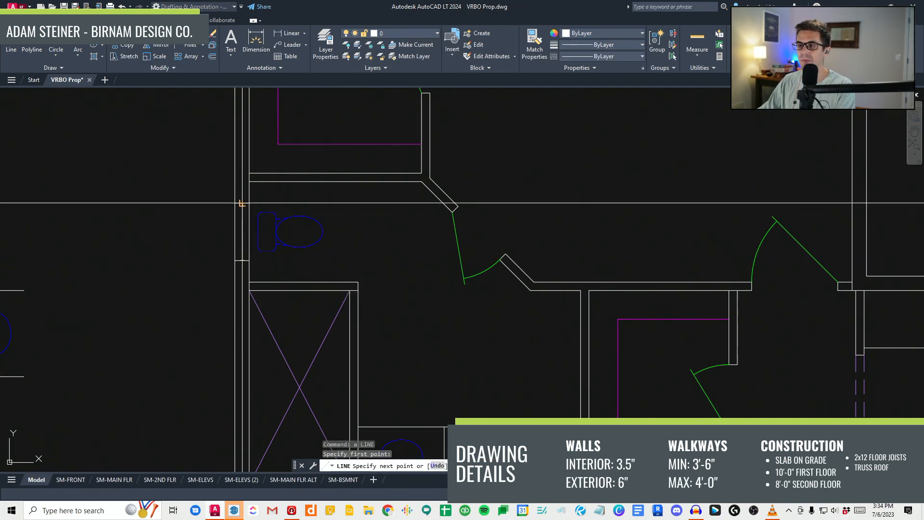
{"action": "key", "text": "Escape"}
{"action": "key", "text": "Escape"}
{"action": "scroll", "coordinate": [242, 212], "scroll_direction": "down", "scroll_amount": 3}
{"action": "left_click", "coordinate": [246, 256]}
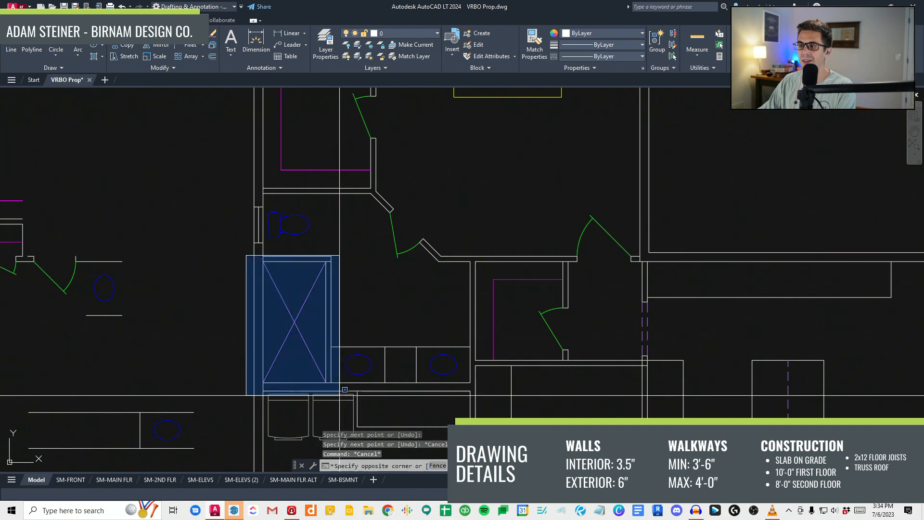
{"action": "key", "text": "Escape"}
{"action": "key", "text": "Escape"}
{"action": "scroll", "coordinate": [345, 356], "scroll_direction": "down", "scroll_amount": 2}
{"action": "middle_click_drag", "start_coordinate": [357, 321], "coordinate": [346, 322]}
{"action": "scroll", "coordinate": [346, 322], "scroll_direction": "down", "scroll_amount": 3}
{"action": "scroll", "coordinate": [386, 305], "scroll_direction": "up", "scroll_amount": 7}
Step: Trim the overlapping wall lines where the wall below the small closet meets the wall with the dashed opening
{"action": "type", "text": "tr"}
{"action": "key", "text": "space"}
{"action": "key", "text": "space"}
{"action": "scroll", "coordinate": [383, 305], "scroll_direction": "up", "scroll_amount": 4}
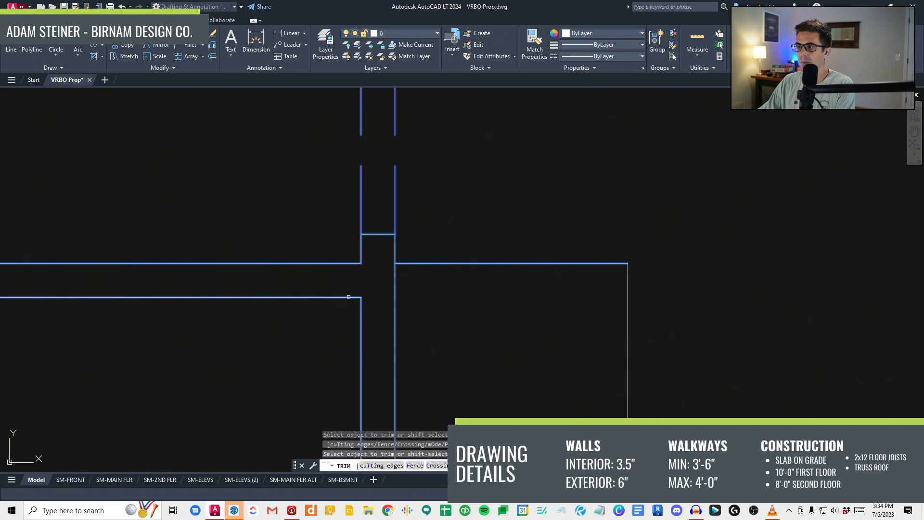
{"action": "key", "text": "Escape"}
{"action": "key", "text": "Escape"}
Step: Trim the wall line crossing the jamb at the lower end of the small closet's door wall
{"action": "scroll", "coordinate": [397, 289], "scroll_direction": "down", "scroll_amount": 10}
{"action": "middle_click_drag", "start_coordinate": [397, 290], "coordinate": [382, 290]}
{"action": "scroll", "coordinate": [334, 305], "scroll_direction": "up", "scroll_amount": 2}
{"action": "type", "text": "tr"}
{"action": "key", "text": "space"}
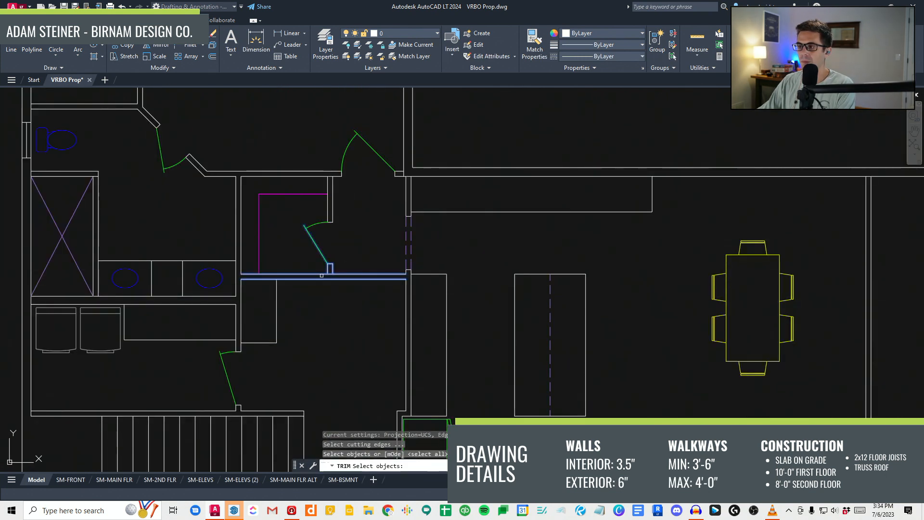
{"action": "key", "text": "space"}
{"action": "scroll", "coordinate": [321, 275], "scroll_direction": "up", "scroll_amount": 2}
{"action": "middle_click_drag", "start_coordinate": [336, 314], "coordinate": [335, 278]}
{"action": "scroll", "coordinate": [334, 278], "scroll_direction": "down", "scroll_amount": 4}
{"action": "key", "text": "Escape"}
{"action": "key", "text": "Escape"}
{"action": "key", "text": "Escape"}
Step: Mirror the small counter below the closet across a diagonal through its wall corner, keeping the original
{"action": "scroll", "coordinate": [322, 296], "scroll_direction": "up", "scroll_amount": 2}
{"action": "left_click", "coordinate": [298, 305]}
{"action": "left_click", "coordinate": [273, 324]}
{"action": "type", "text": "r"}
{"action": "key", "text": "space"}
{"action": "left_click", "coordinate": [251, 247]}
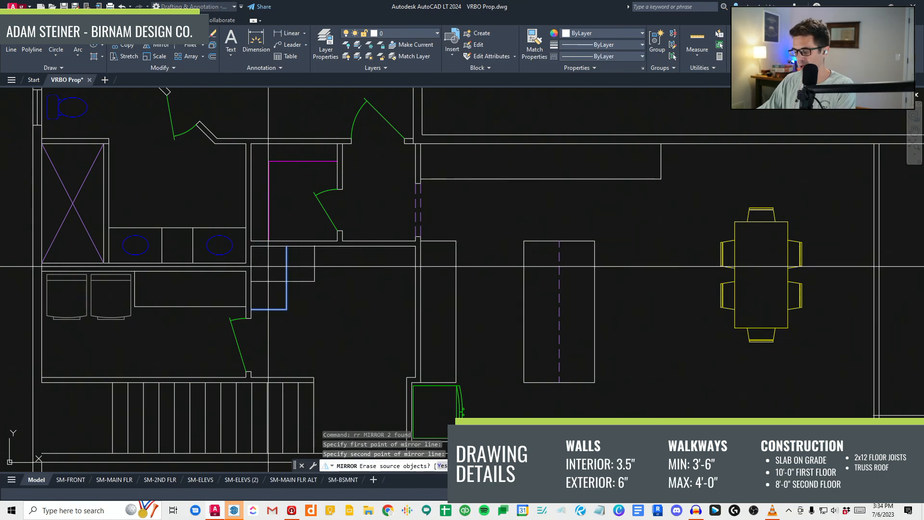
{"action": "scroll", "coordinate": [330, 288], "scroll_direction": "up", "scroll_amount": 2}
{"action": "key", "text": "Escape"}
{"action": "key", "text": "Escape"}
Step: Stretch the mirrored counter's end in line with the closet door wall and fillet the two counters into an L shape
{"action": "type", "text": "st"}
{"action": "key", "text": "space"}
{"action": "left_click", "coordinate": [317, 295]}
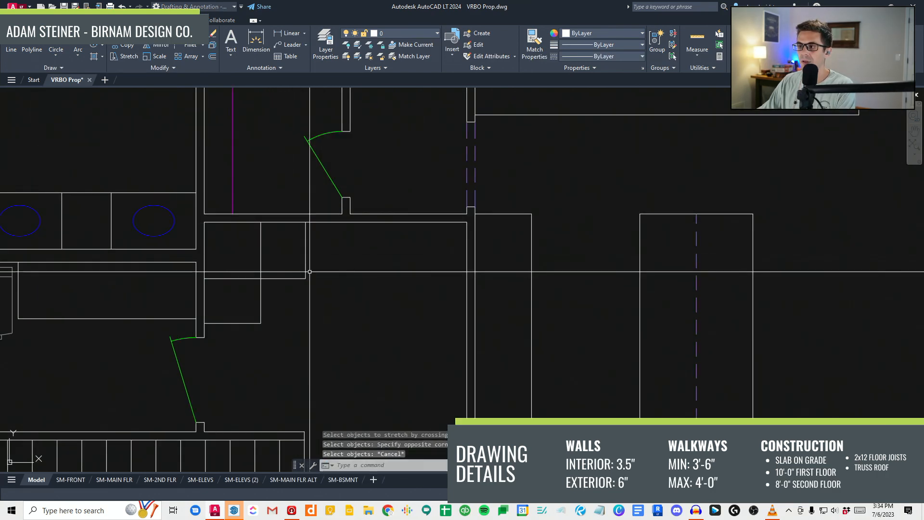
{"action": "left_click", "coordinate": [307, 222]}
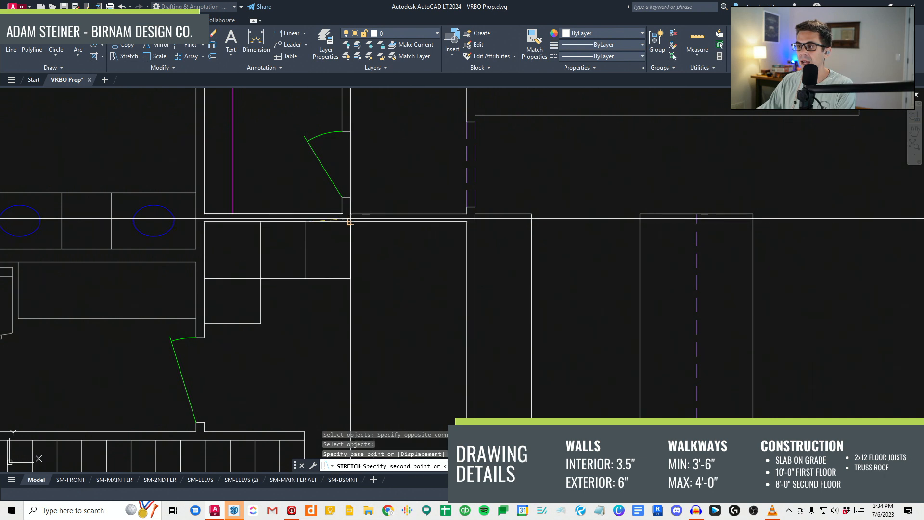
{"action": "left_click", "coordinate": [351, 223]}
{"action": "key", "text": "Escape"}
{"action": "scroll", "coordinate": [337, 214], "scroll_direction": "up", "scroll_amount": 2}
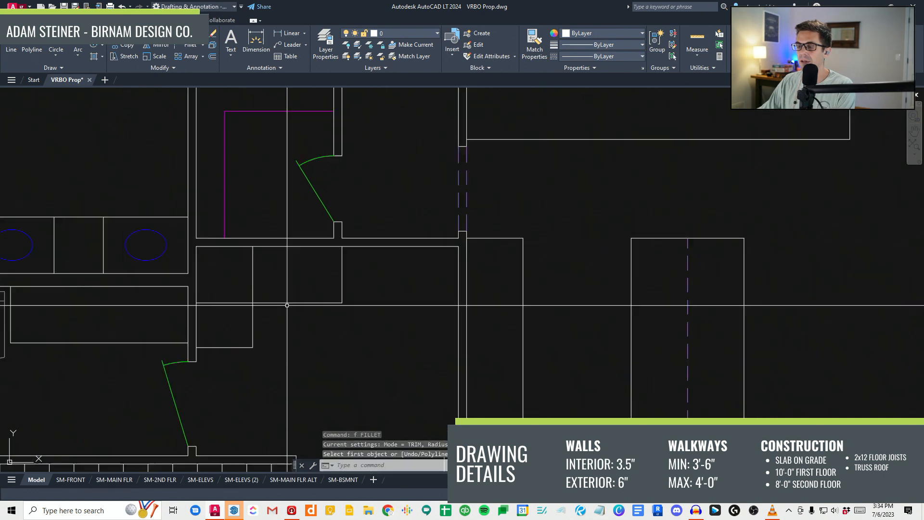
{"action": "scroll", "coordinate": [278, 295], "scroll_direction": "down", "scroll_amount": 2}
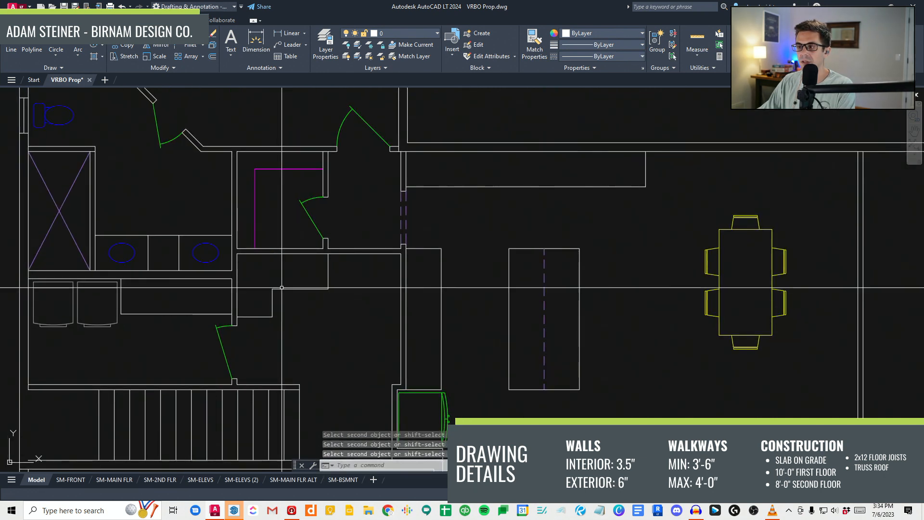
Step: Draw a horizontal shelf line through the middle of the L-shaped counter's longer leg, from its end to the wall
{"action": "type", "text": "l"}
{"action": "key", "text": "space"}
{"action": "left_click", "coordinate": [329, 272]}
{"action": "left_click", "coordinate": [237, 271]}
{"action": "key", "text": "Escape"}
{"action": "key", "text": "Escape"}
{"action": "key", "text": "Escape"}
{"action": "scroll", "coordinate": [360, 259], "scroll_direction": "down", "scroll_amount": 2}
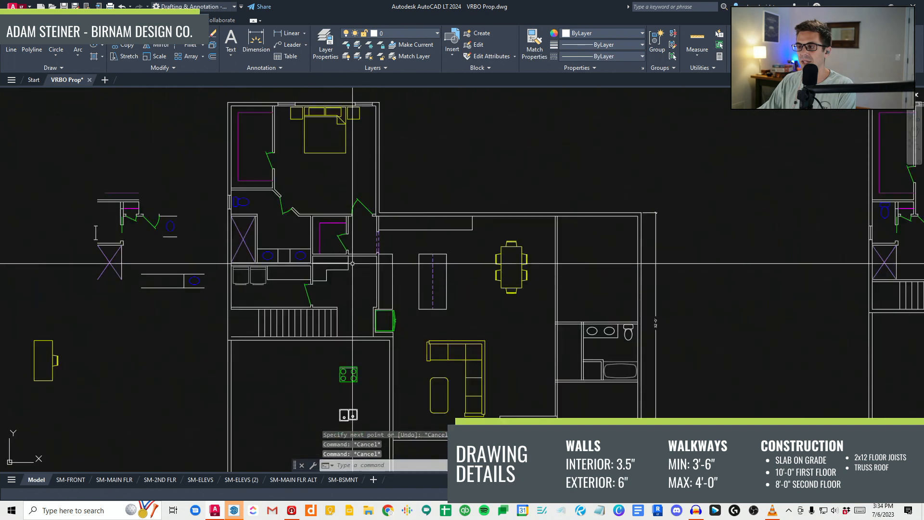
Step: Match the new line over the L-shaped counter to the magenta shelf line in the small closet
{"action": "scroll", "coordinate": [323, 276], "scroll_direction": "up", "scroll_amount": 2}
{"action": "left_click", "coordinate": [324, 242]}
{"action": "key", "text": "space"}
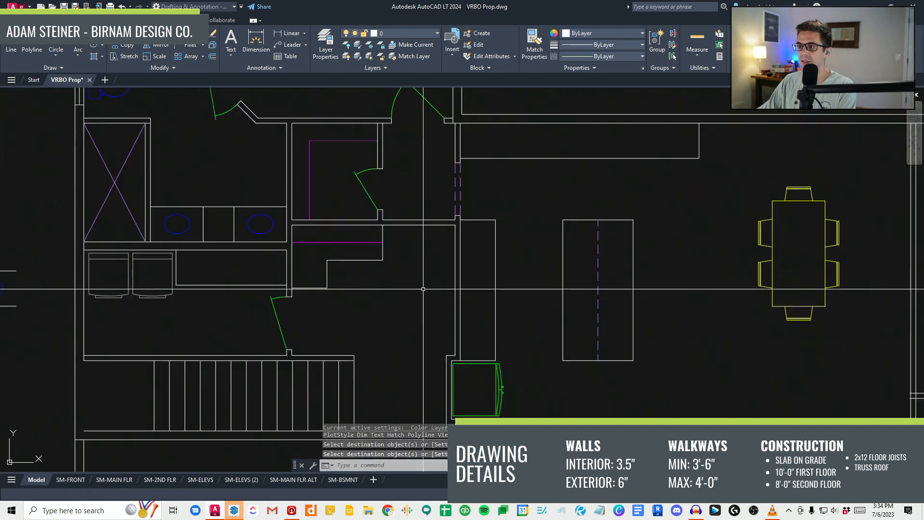
{"action": "scroll", "coordinate": [257, 284], "scroll_direction": "down", "scroll_amount": 2}
{"action": "scroll", "coordinate": [305, 308], "scroll_direction": "up", "scroll_amount": 2}
{"action": "scroll", "coordinate": [306, 304], "scroll_direction": "down", "scroll_amount": 2}
{"action": "key", "text": "Escape"}
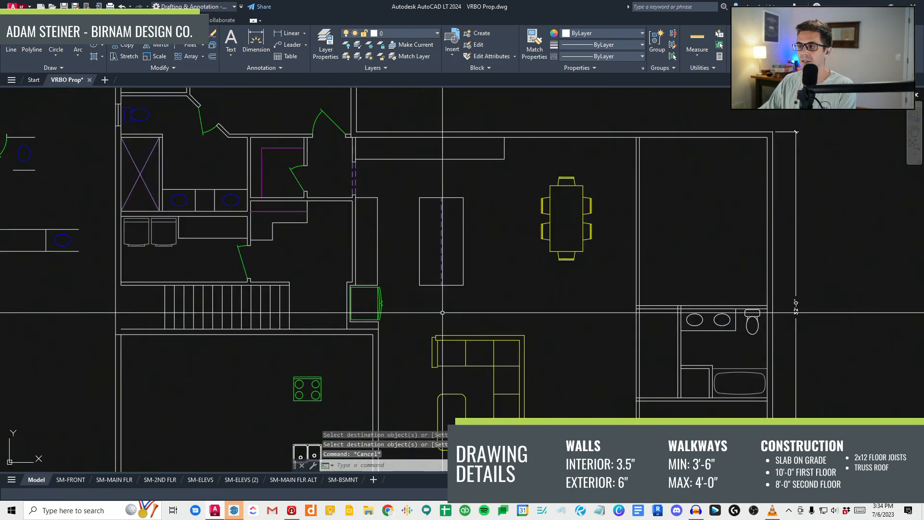
Step: Draw a short line across the wall between the hallway and the L-shaped counter room, at the midpoint of the hallway width
{"action": "left_click", "coordinate": [343, 286]}
{"action": "key", "text": "Escape"}
{"action": "scroll", "coordinate": [332, 198], "scroll_direction": "up", "scroll_amount": 2}
{"action": "left_click", "coordinate": [328, 201]}
{"action": "key", "text": "Escape"}
Step: Copy the short line across the wall 18 inches to each side to mark the jambs of a new opening
{"action": "left_click", "coordinate": [322, 213]}
{"action": "left_click", "coordinate": [336, 184]}
{"action": "type", "text": "cv"}
{"action": "key", "text": "space"}
{"action": "left_click", "coordinate": [331, 173]}
{"action": "type", "text": "18"}
{"action": "key", "text": "space"}
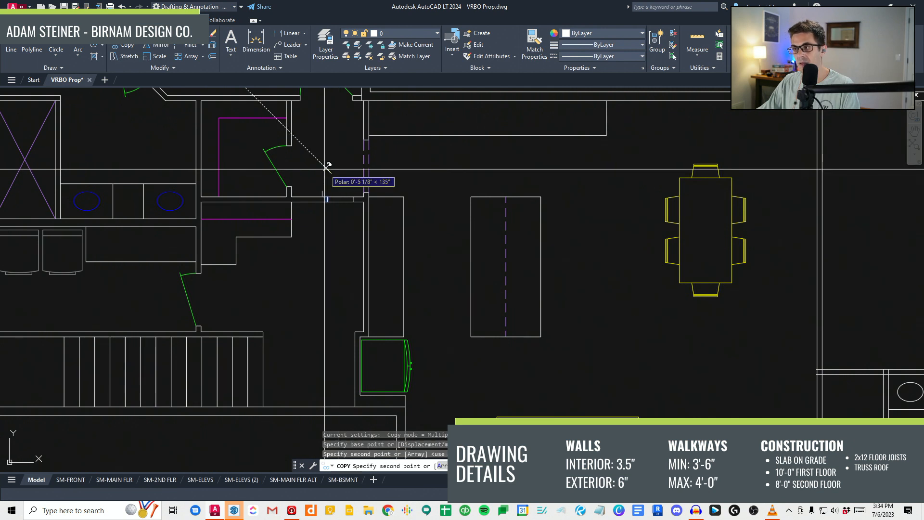
{"action": "type", "text": "18"}
{"action": "key", "text": "space"}
{"action": "key", "text": "Escape"}
{"action": "key", "text": "Escape"}
Step: Erase the middle line and trim the wall between the two jamb lines to create the opening
{"action": "left_click", "coordinate": [321, 212]}
{"action": "left_click", "coordinate": [343, 177]}
{"action": "type", "text": "e"}
{"action": "key", "text": "space"}
{"action": "type", "text": "tr"}
{"action": "key", "text": "space"}
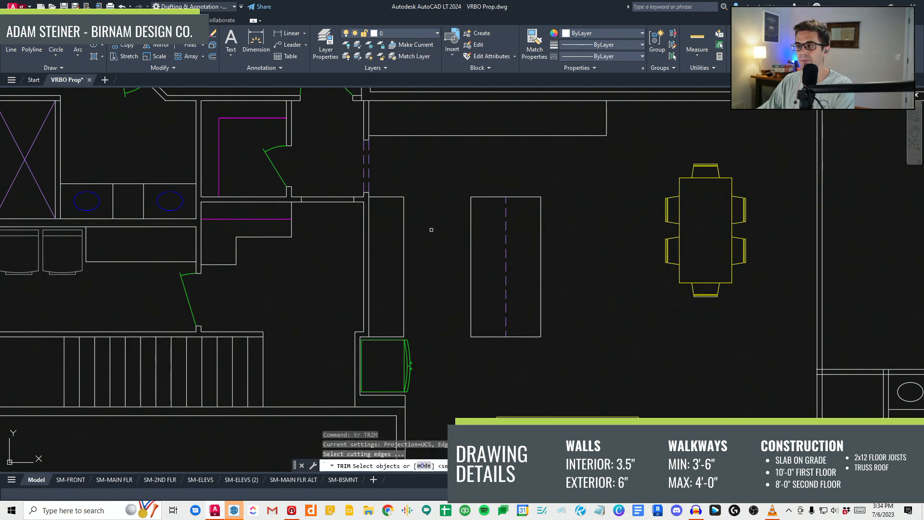
{"action": "left_click", "coordinate": [418, 230]}
{"action": "left_click", "coordinate": [251, 164]}
{"action": "left_click", "coordinate": [332, 189]}
{"action": "key", "text": "space"}
Step: Draw header lines across the new hallway opening and match them to the dashed purple header lines of the adjacent opening
{"action": "type", "text": "c"}
{"action": "key", "text": "space"}
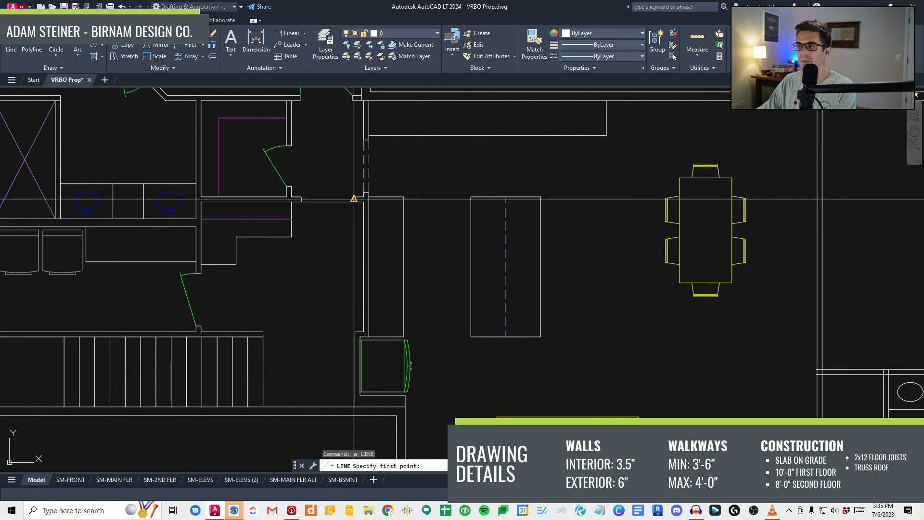
{"action": "key", "text": "Escape"}
{"action": "type", "text": "ma"}
{"action": "key", "text": "space"}
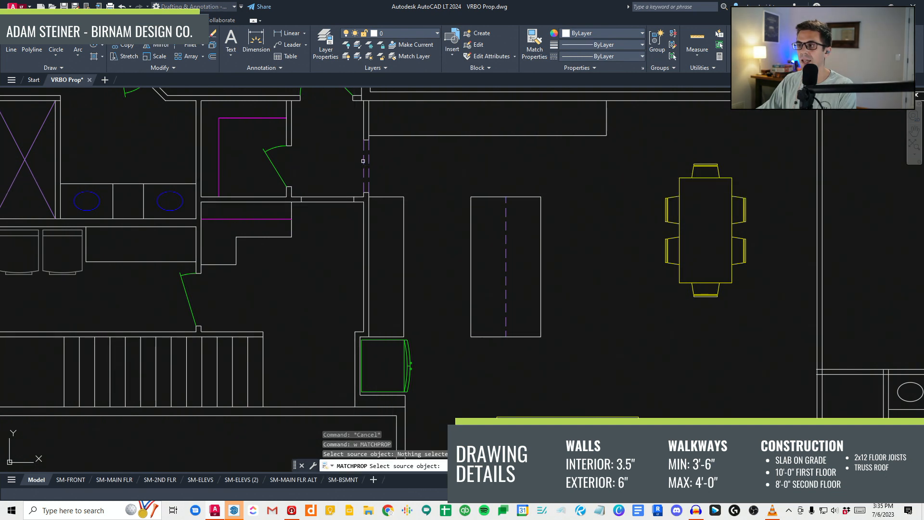
Step: Move the four-burner range out of the garage area toward the kitchen and rotate it to suit the counter run
{"action": "middle_click_drag", "start_coordinate": [370, 220], "coordinate": [373, 243]}
{"action": "scroll", "coordinate": [374, 244], "scroll_direction": "down", "scroll_amount": 6}
{"action": "middle_click_drag", "start_coordinate": [393, 274], "coordinate": [354, 265]}
{"action": "scroll", "coordinate": [340, 365], "scroll_direction": "up", "scroll_amount": 2}
{"action": "key", "text": "Escape"}
{"action": "left_click", "coordinate": [350, 299]}
{"action": "left_click", "coordinate": [326, 275]}
{"action": "type", "text": "m"}
{"action": "left_click", "coordinate": [335, 284]}
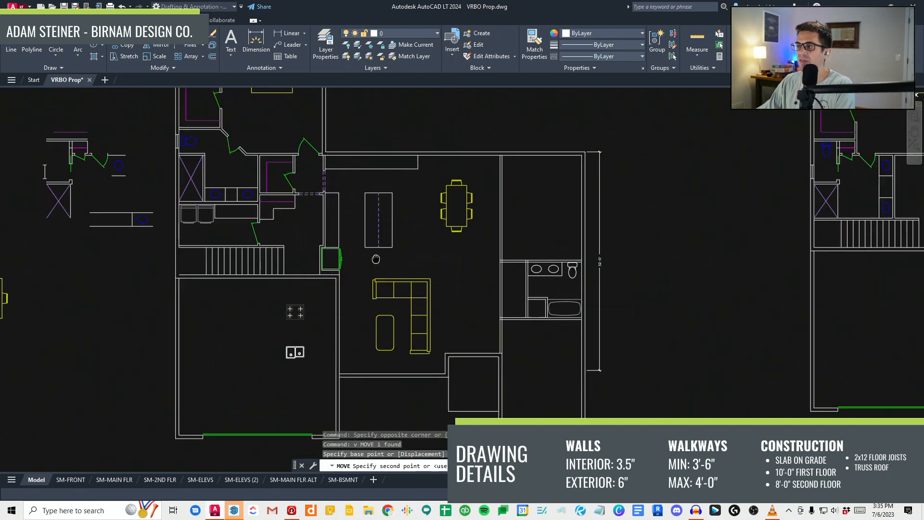
{"action": "middle_click_drag", "start_coordinate": [409, 235], "coordinate": [365, 266]}
{"action": "left_click", "coordinate": [407, 268]}
{"action": "type", "text": "rt"}
{"action": "left_click", "coordinate": [415, 250]}
{"action": "left_click", "coordinate": [415, 244]}
{"action": "key", "text": "Escape"}
Step: Move the range into the kitchen counter run above the refrigerator, with its back against the wall
{"action": "left_click", "coordinate": [433, 257]}
{"action": "left_click", "coordinate": [427, 257]}
{"action": "type", "text": "v"}
{"action": "left_click", "coordinate": [427, 257]}
{"action": "scroll", "coordinate": [249, 224], "scroll_direction": "up", "scroll_amount": 2}
{"action": "left_click", "coordinate": [378, 230]}
{"action": "key", "text": "Escape"}
{"action": "left_click", "coordinate": [400, 259]}
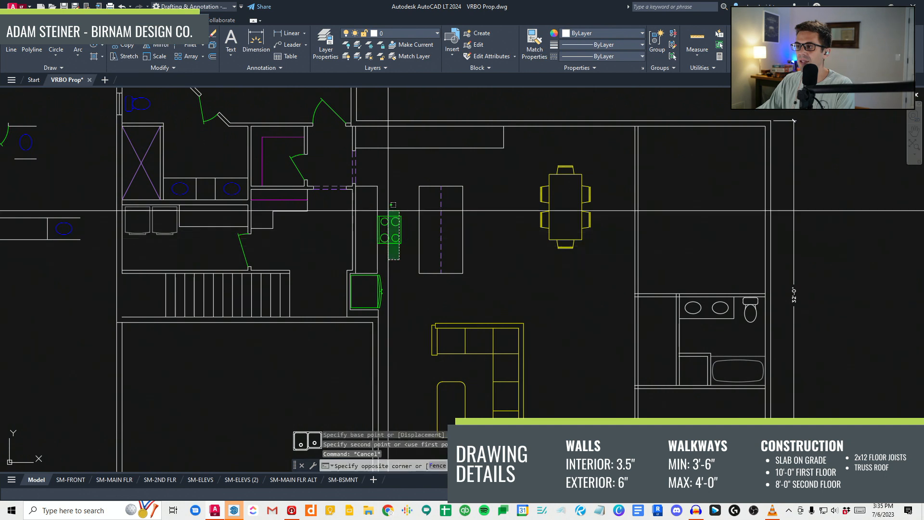
{"action": "scroll", "coordinate": [363, 208], "scroll_direction": "down", "scroll_amount": 2}
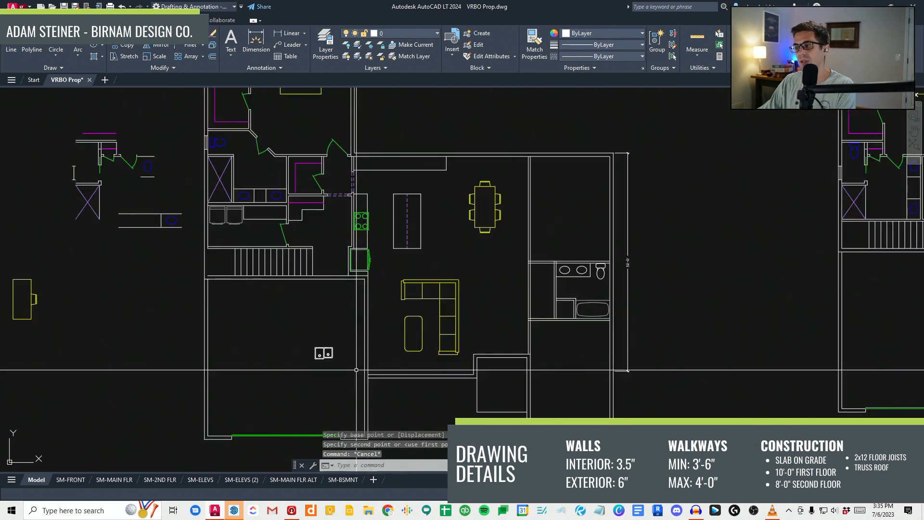
Step: Rotate the double-bowl sink in the garage area so its drains face the exterior wall of the kitchen
{"action": "middle_click_drag", "start_coordinate": [434, 222], "coordinate": [378, 265]}
{"action": "left_click", "coordinate": [393, 260]}
{"action": "type", "text": "ro"}
{"action": "left_click", "coordinate": [398, 285]}
{"action": "left_click", "coordinate": [358, 287]}
{"action": "left_click", "coordinate": [407, 308]}
Step: Move the sink onto the counter along the kitchen's upper exterior wall and adjust its position within the counter depth
{"action": "scroll", "coordinate": [343, 208], "scroll_direction": "up", "scroll_amount": 2}
{"action": "left_click", "coordinate": [339, 215]}
{"action": "left_click", "coordinate": [349, 228]}
{"action": "left_click", "coordinate": [338, 217]}
{"action": "type", "text": "v"}
{"action": "left_click", "coordinate": [339, 224]}
{"action": "scroll", "coordinate": [336, 201], "scroll_direction": "up", "scroll_amount": 2}
{"action": "left_click", "coordinate": [337, 200]}
{"action": "key", "text": "Escape"}
{"action": "left_click", "coordinate": [367, 186]}
{"action": "left_click", "coordinate": [356, 177]}
{"action": "type", "text": "v"}
{"action": "left_click", "coordinate": [383, 185]}
{"action": "left_click", "coordinate": [383, 184]}
{"action": "scroll", "coordinate": [376, 193], "scroll_direction": "down", "scroll_amount": 2}
Step: Measure the kitchen island and stretch its dining-side edge outward by 12 inches
{"action": "type", "text": "dd"}
{"action": "left_click", "coordinate": [336, 241]}
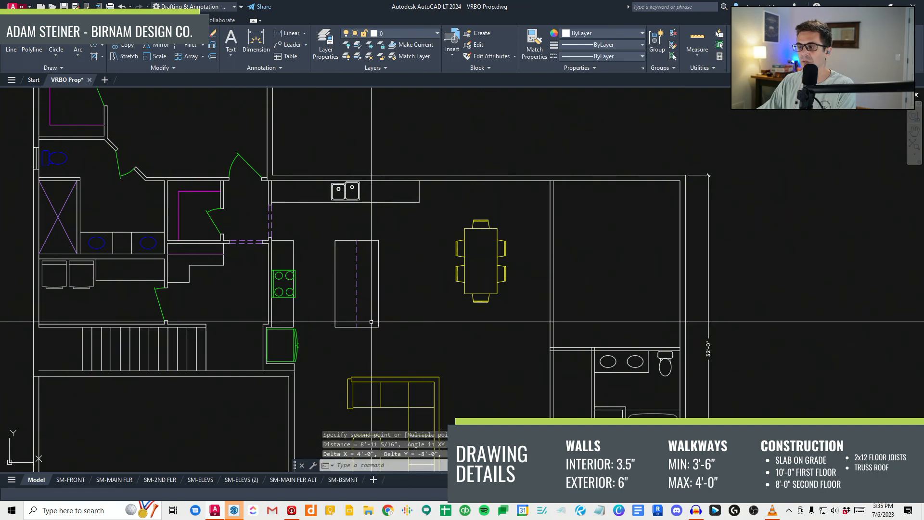
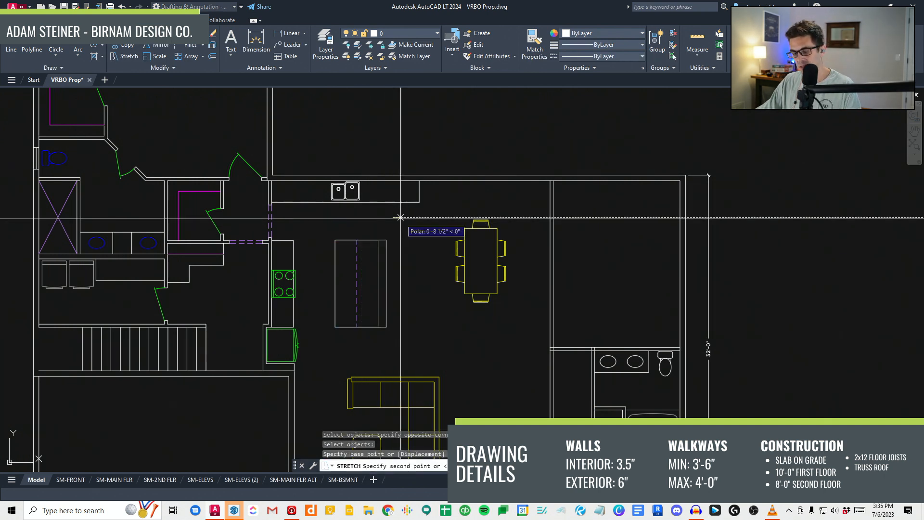
{"action": "type", "text": "12"}
{"action": "key", "text": "Return"}
{"action": "key", "text": "Escape"}
{"action": "key", "text": "Escape"}
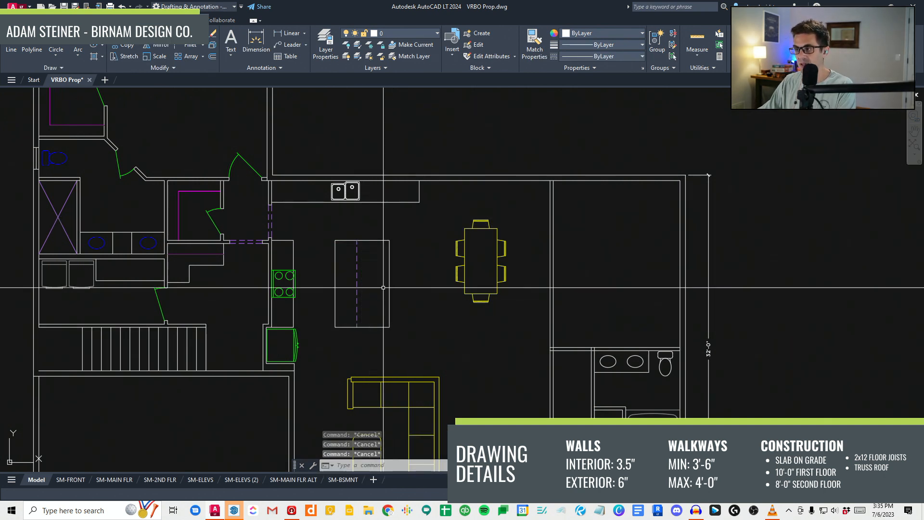
{"action": "key", "text": "Escape"}
{"action": "key", "text": "Escape"}
{"action": "scroll", "coordinate": [392, 306], "scroll_direction": "down", "scroll_amount": 5}
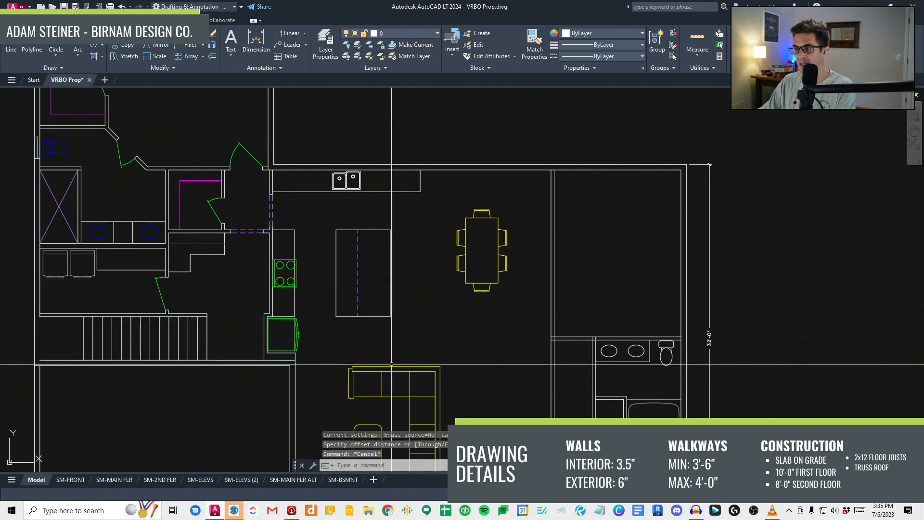
Step: Draw a trial partition line up from the entry recess's inner corner, and erase it
{"action": "middle_click_drag", "start_coordinate": [476, 284], "coordinate": [444, 234]}
{"action": "type", "text": "l"}
{"action": "key", "text": "Return"}
{"action": "left_click", "coordinate": [370, 347]}
{"action": "left_click", "coordinate": [371, 296]}
{"action": "scroll", "coordinate": [381, 337], "scroll_direction": "down", "scroll_amount": 3}
{"action": "key", "text": "Escape"}
{"action": "scroll", "coordinate": [382, 355], "scroll_direction": "up", "scroll_amount": 5}
{"action": "type", "text": "dd"}
{"action": "key", "text": "Return"}
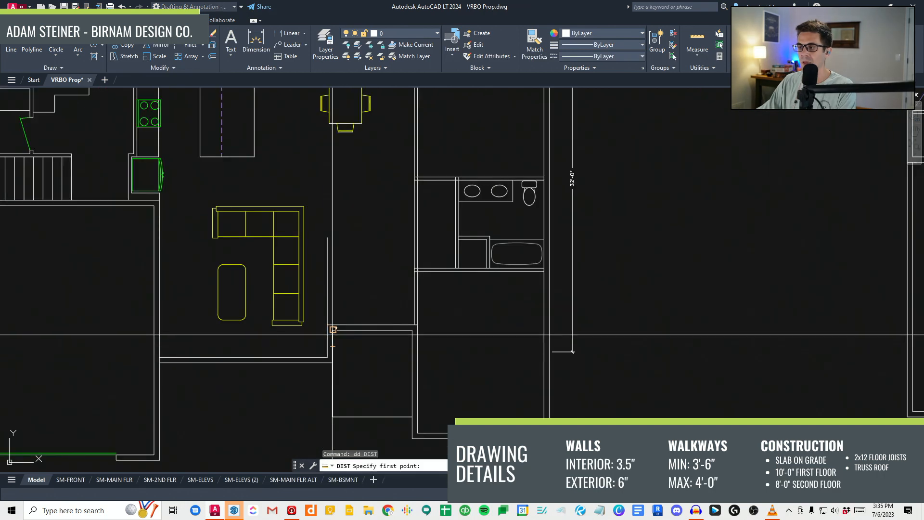
{"action": "left_click", "coordinate": [324, 303]}
{"action": "type", "text": "e"}
{"action": "key", "text": "Return"}
{"action": "key", "text": "Escape"}
Step: Stretch the living-room side wall of the entry recess inward to narrow the recess, and measure its width
{"action": "scroll", "coordinate": [339, 361], "scroll_direction": "down", "scroll_amount": 2}
{"action": "left_click", "coordinate": [346, 391]}
{"action": "left_click", "coordinate": [332, 300]}
{"action": "key", "text": "Return"}
{"action": "left_click", "coordinate": [335, 294]}
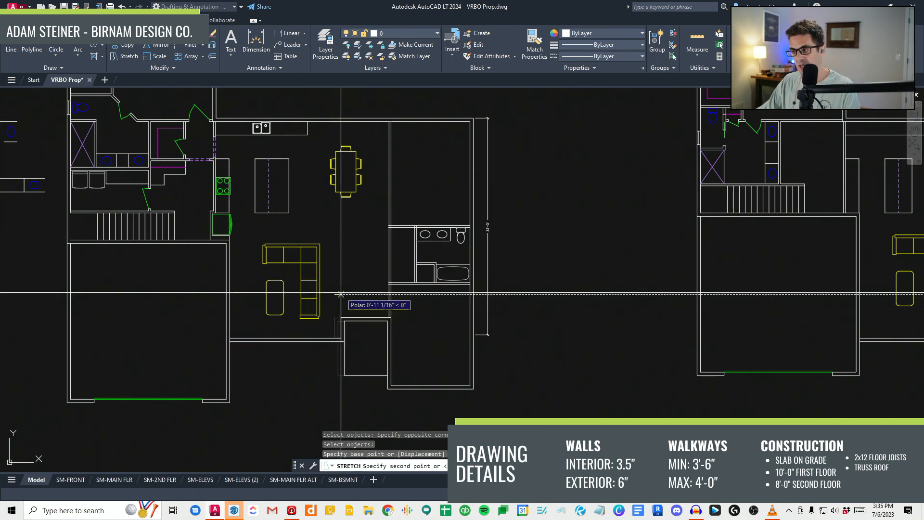
{"action": "key", "text": "Escape"}
{"action": "scroll", "coordinate": [352, 332], "scroll_direction": "up", "scroll_amount": 2}
{"action": "type", "text": "d"}
{"action": "key", "text": "Return"}
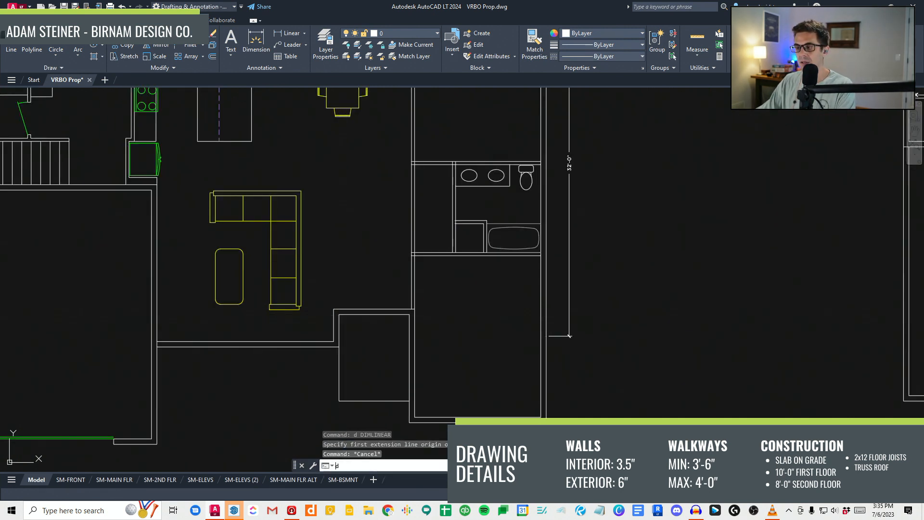
{"action": "left_click", "coordinate": [409, 314]}
{"action": "key", "text": "Escape"}
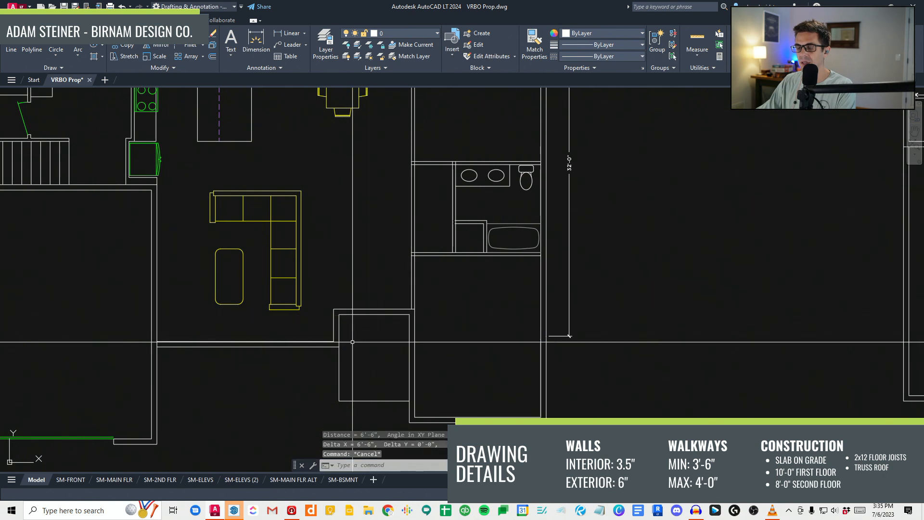
{"action": "key", "text": "Escape"}
Step: Draw another freehand-length trial line up from the narrowed entry recess's corner past the sofa, and erase it
{"action": "scroll", "coordinate": [374, 334], "scroll_direction": "down", "scroll_amount": 2}
{"action": "middle_click_drag", "start_coordinate": [374, 334], "coordinate": [390, 356]}
{"action": "type", "text": "a"}
{"action": "key", "text": "Return"}
{"action": "left_click", "coordinate": [365, 341]}
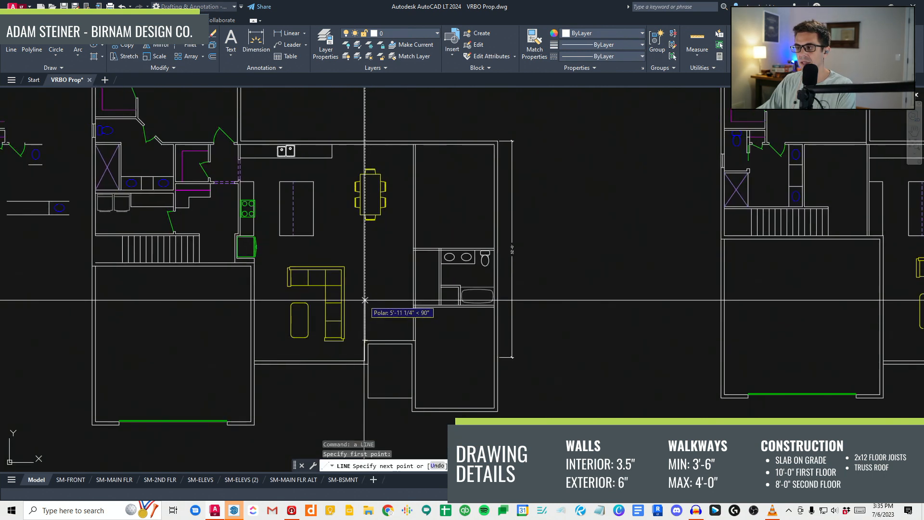
{"action": "left_click", "coordinate": [365, 293]}
{"action": "key", "text": "Escape"}
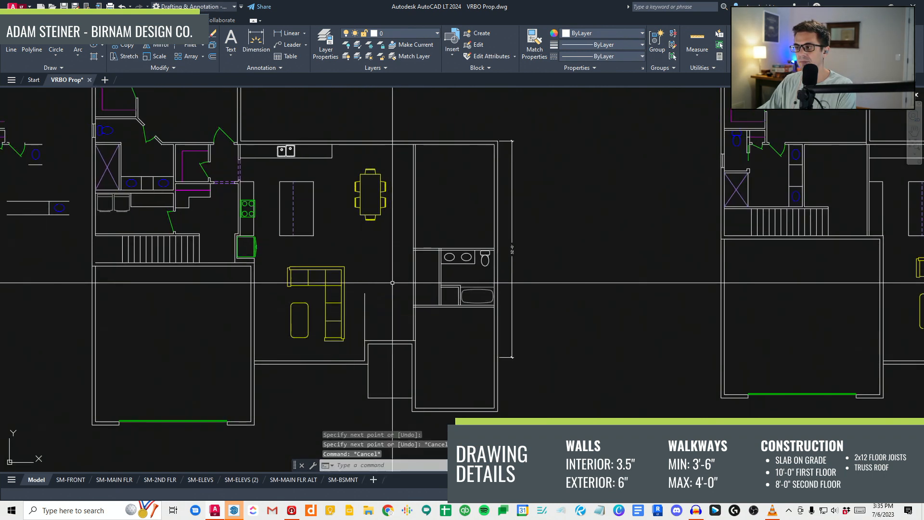
{"action": "key", "text": "Escape"}
{"action": "key", "text": "Escape"}
{"action": "key", "text": "Escape"}
{"action": "scroll", "coordinate": [403, 295], "scroll_direction": "up", "scroll_amount": 2}
{"action": "left_click", "coordinate": [363, 345]}
{"action": "left_click", "coordinate": [333, 317]}
{"action": "type", "text": "e"}
{"action": "key", "text": "Return"}
Step: Draw a 6-foot partition wall up from the entry recess's corner, beside the sofa, with parallel faces and a closed end
{"action": "type", "text": "a"}
{"action": "key", "text": "Return"}
{"action": "left_click", "coordinate": [343, 368]}
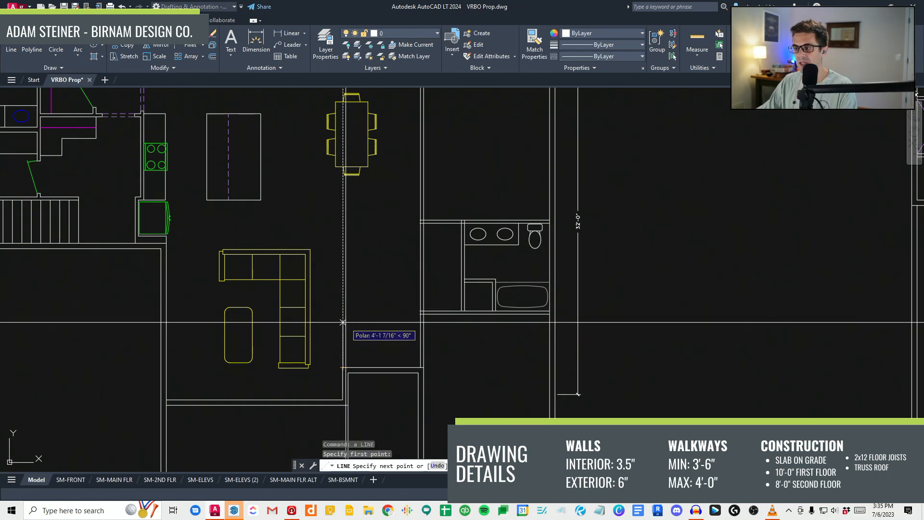
{"action": "type", "text": "6'"}
{"action": "key", "text": "Return"}
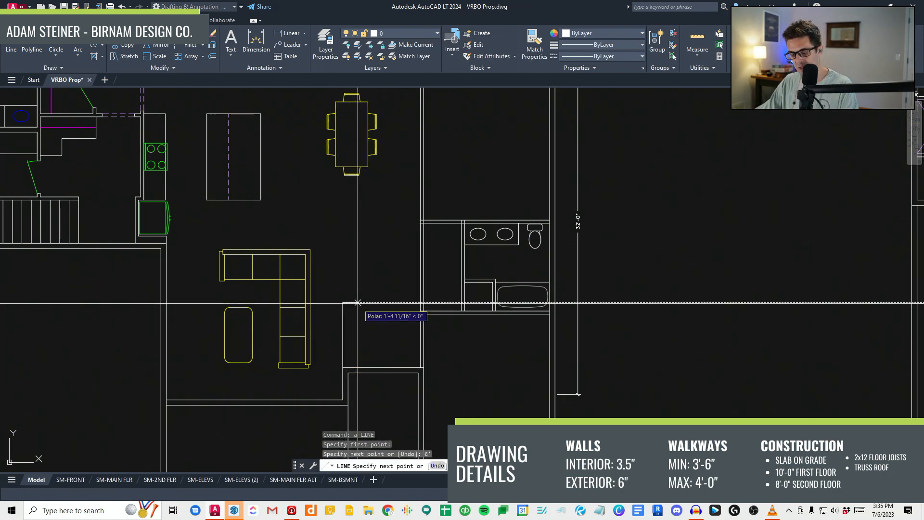
{"action": "left_click", "coordinate": [345, 368]}
{"action": "key", "text": "Escape"}
{"action": "key", "text": "Escape"}
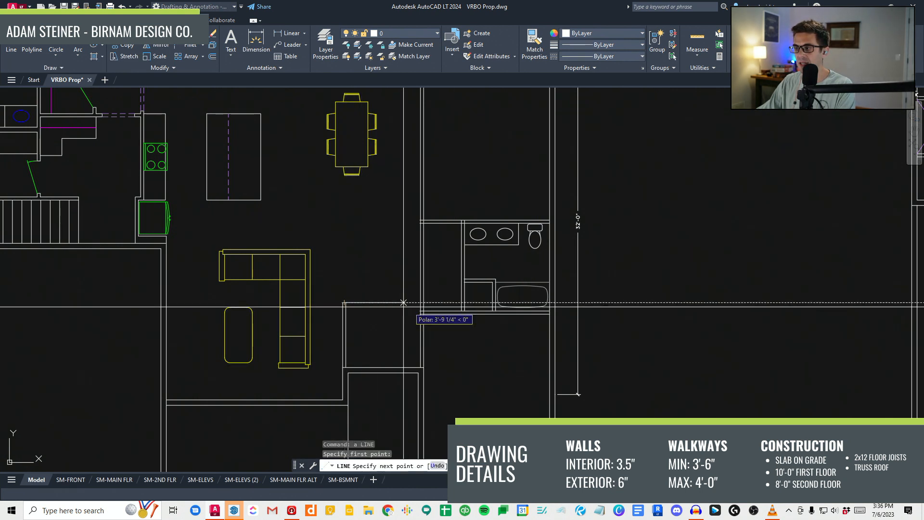
Step: Add a short jamb line across the wall opposite the new partition, level with the partition's end
{"action": "key", "text": "Escape"}
{"action": "scroll", "coordinate": [431, 321], "scroll_direction": "up", "scroll_amount": 2}
{"action": "type", "text": "tr"}
{"action": "key", "text": "Return"}
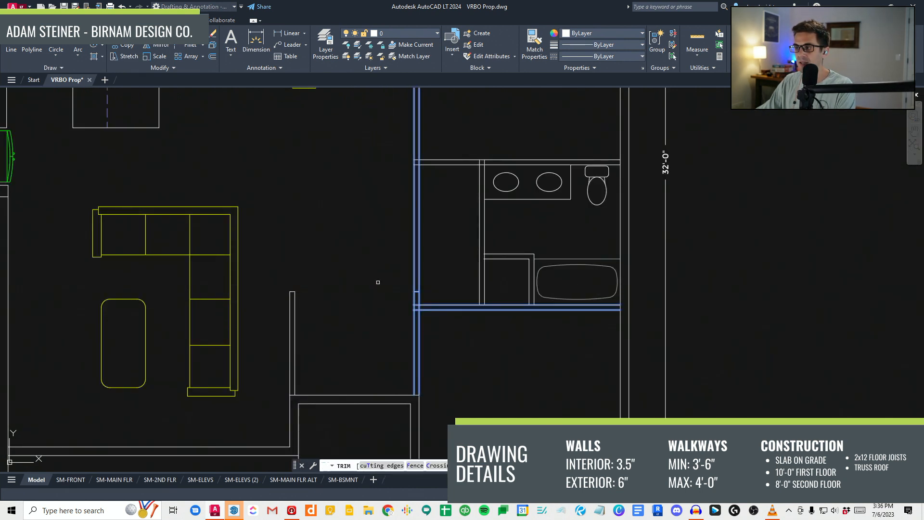
{"action": "key", "text": "Escape"}
{"action": "key", "text": "Escape"}
{"action": "scroll", "coordinate": [396, 330], "scroll_direction": "down", "scroll_amount": 2}
Step: Copy the jamb line up the wall to mark the other side of an opening beside the bathroom
{"action": "left_click", "coordinate": [394, 323]}
{"action": "left_click", "coordinate": [421, 288]}
{"action": "type", "text": "cv"}
{"action": "key", "text": "space"}
{"action": "left_click", "coordinate": [431, 283]}
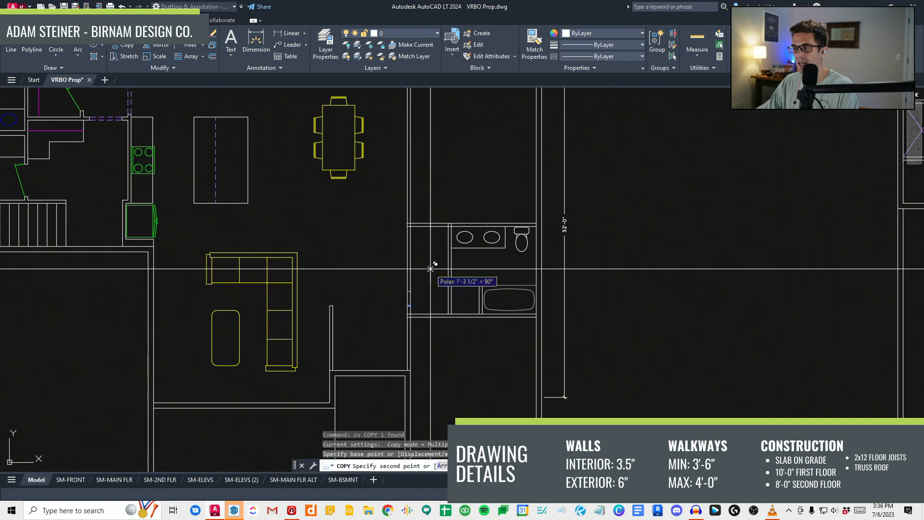
{"action": "left_click", "coordinate": [420, 316]}
{"action": "key", "text": "Escape"}
Step: Trim both wall faces between the two jamb lines to create the opening beside the bathroom
{"action": "key", "text": "Return"}
{"action": "key", "text": "Escape"}
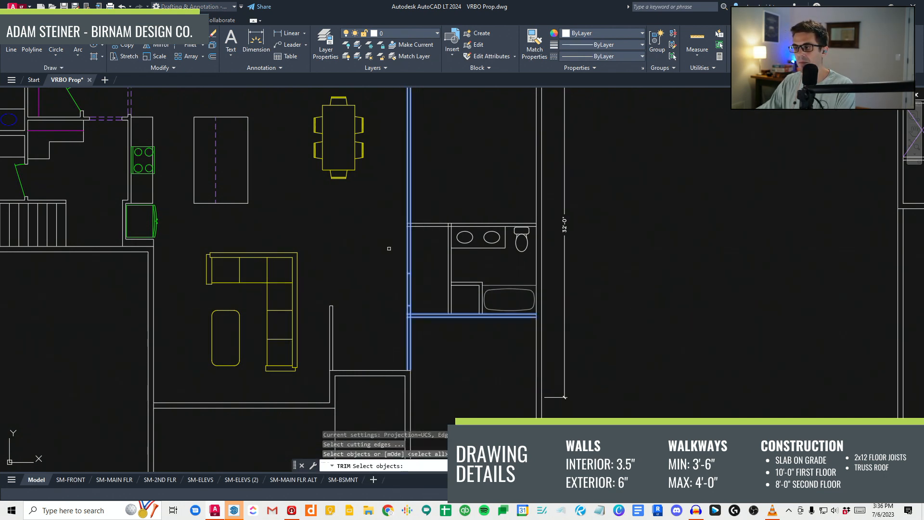
{"action": "left_click", "coordinate": [412, 290]}
{"action": "left_click", "coordinate": [407, 289]}
{"action": "key", "text": "Escape"}
{"action": "scroll", "coordinate": [423, 338], "scroll_direction": "down", "scroll_amount": 2}
{"action": "scroll", "coordinate": [427, 319], "scroll_direction": "up", "scroll_amount": 2}
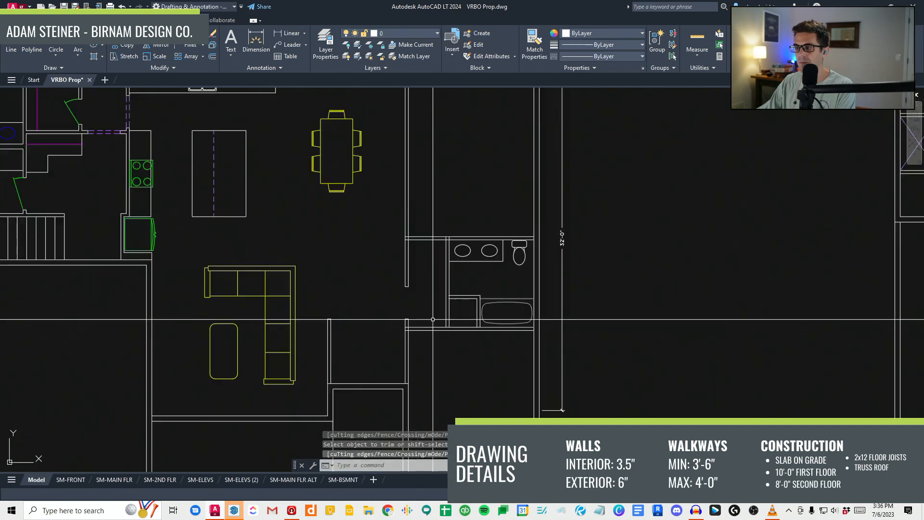
Step: Stretch the new opening and the partition's end upward to align with the small enclosure's wall beside the bathtub
{"action": "key", "text": "Escape"}
{"action": "key", "text": "Escape"}
{"action": "scroll", "coordinate": [419, 321], "scroll_direction": "up", "scroll_amount": 2}
{"action": "left_click", "coordinate": [415, 321]}
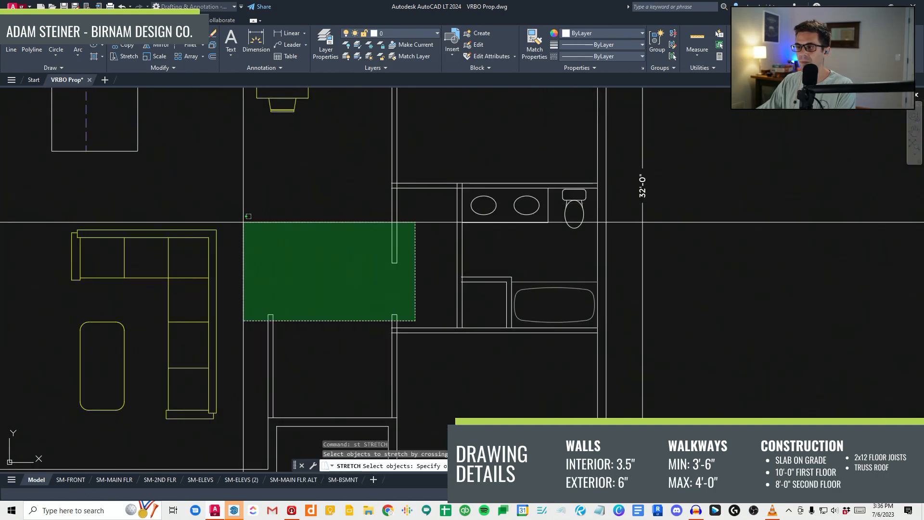
{"action": "left_click", "coordinate": [248, 223]}
{"action": "key", "text": "Return"}
{"action": "left_click", "coordinate": [394, 315]}
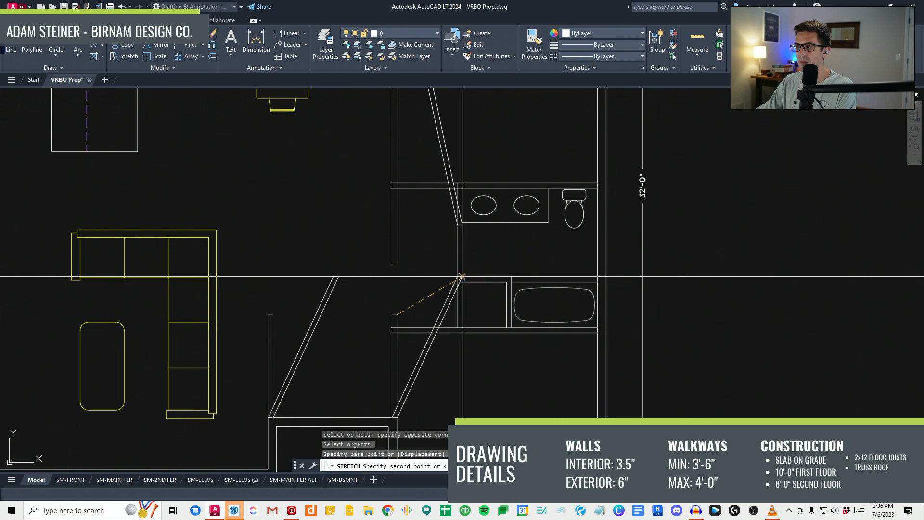
{"action": "left_click", "coordinate": [382, 285]}
{"action": "scroll", "coordinate": [383, 284], "scroll_direction": "down", "scroll_amount": 2}
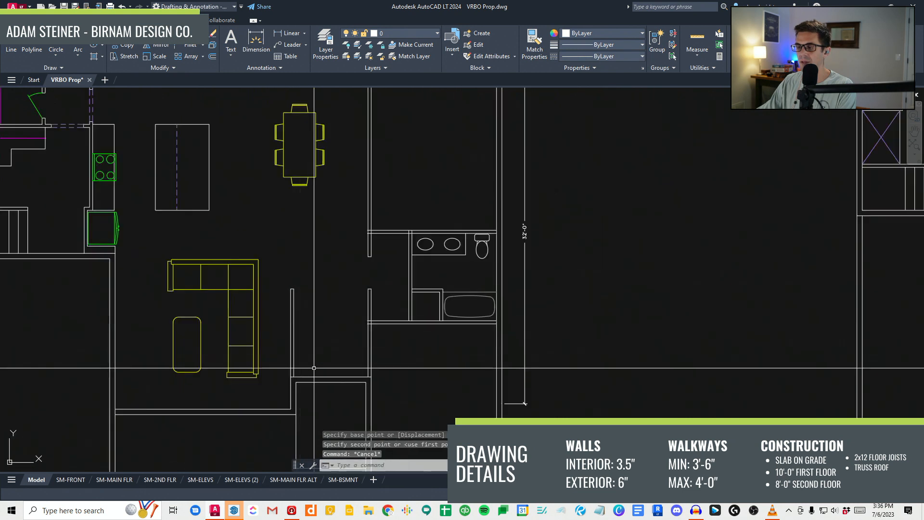
Step: Offset the partition's inner face into the entry hall and draw a short line across the front wall at its midpoint
{"action": "key", "text": "Escape"}
{"action": "key", "text": "Escape"}
{"action": "key", "text": "Escape"}
{"action": "type", "text": "ff"}
{"action": "key", "text": "Return"}
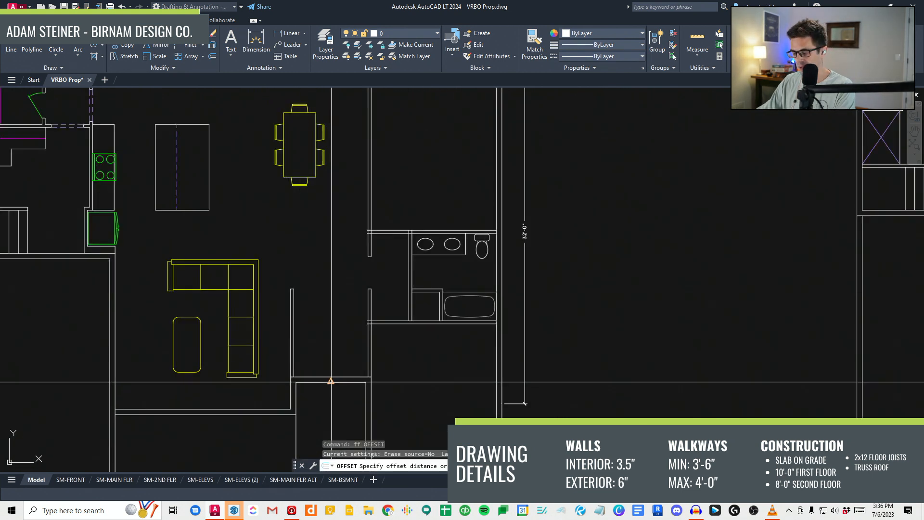
{"action": "type", "text": "l"}
{"action": "left_click", "coordinate": [331, 380]}
{"action": "left_click", "coordinate": [331, 375]}
{"action": "key", "text": "Escape"}
Step: Copy the midpoint line to both sides along the front wall to mark the two jambs of the front door
{"action": "left_click", "coordinate": [338, 377]}
{"action": "left_click", "coordinate": [322, 384]}
{"action": "type", "text": "cv"}
{"action": "left_click", "coordinate": [341, 350]}
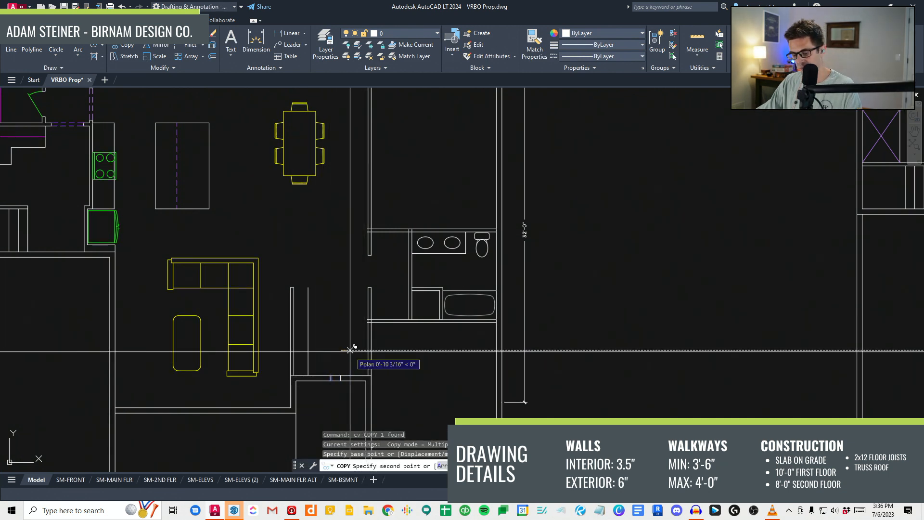
{"action": "left_click", "coordinate": [350, 350]}
{"action": "key", "text": "Escape"}
{"action": "left_click", "coordinate": [331, 378]}
{"action": "type", "text": "cv"}
{"action": "left_click", "coordinate": [338, 338]}
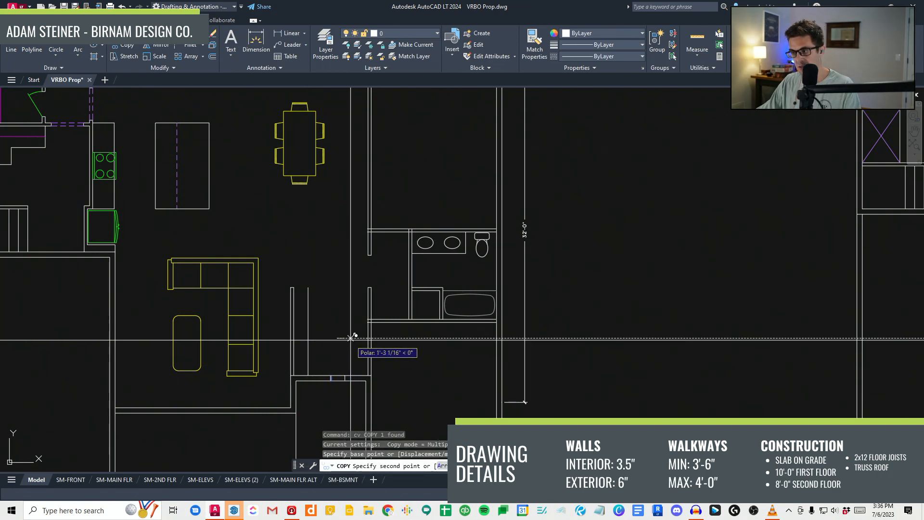
{"action": "left_click", "coordinate": [323, 338]}
{"action": "key", "text": "Escape"}
Step: Erase the midpoint line and trim both front wall faces between the jambs to open the front doorway
{"action": "scroll", "coordinate": [329, 394], "scroll_direction": "up", "scroll_amount": 2}
{"action": "left_click", "coordinate": [324, 388]}
{"action": "left_click", "coordinate": [343, 351]}
{"action": "type", "text": "e t"}
{"action": "left_click", "coordinate": [380, 385]}
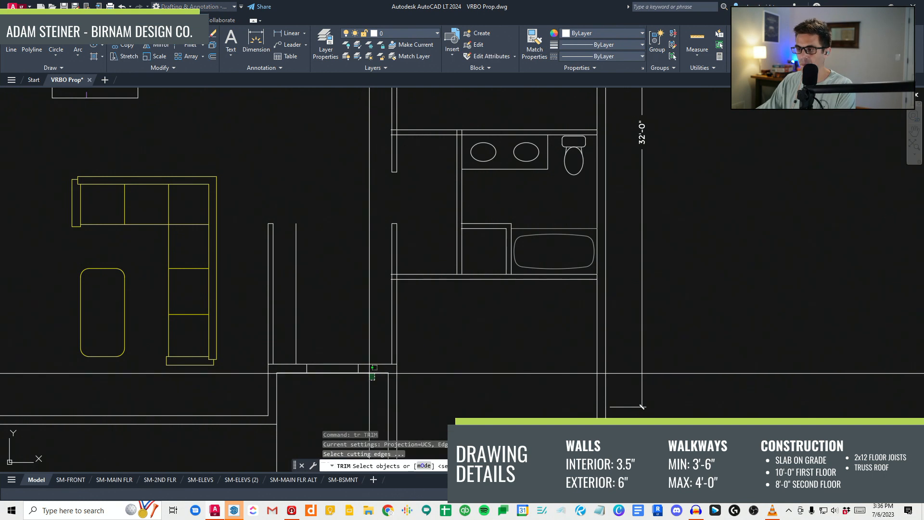
{"action": "left_click", "coordinate": [379, 372]}
{"action": "key", "text": "space"}
{"action": "key", "text": "Escape"}
Step: Draw a circle centred on one front door jamb and reaching the other, plus an angled door leaf line from its centre
{"action": "type", "text": "c"}
{"action": "left_click", "coordinate": [358, 364]}
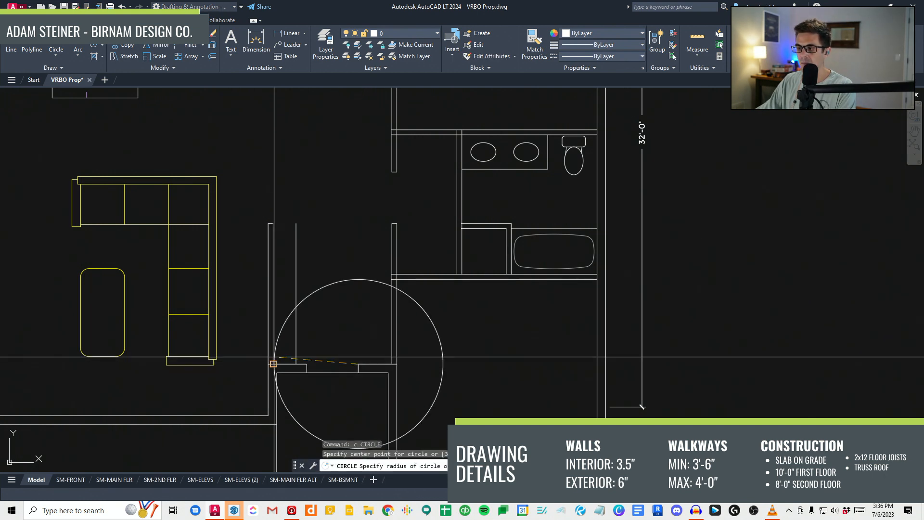
{"action": "left_click", "coordinate": [306, 365]}
{"action": "key", "text": "Escape"}
{"action": "type", "text": "a"}
{"action": "scroll", "coordinate": [330, 320], "scroll_direction": "up", "scroll_amount": 2}
{"action": "left_click", "coordinate": [334, 314]}
{"action": "key", "text": "Escape"}
Step: Trim the circle and leaf line to leave only the front door's leaf and swing arc inside the entry
{"action": "type", "text": "tr"}
{"action": "key", "text": "space"}
{"action": "left_click", "coordinate": [348, 366]}
{"action": "left_click", "coordinate": [270, 271]}
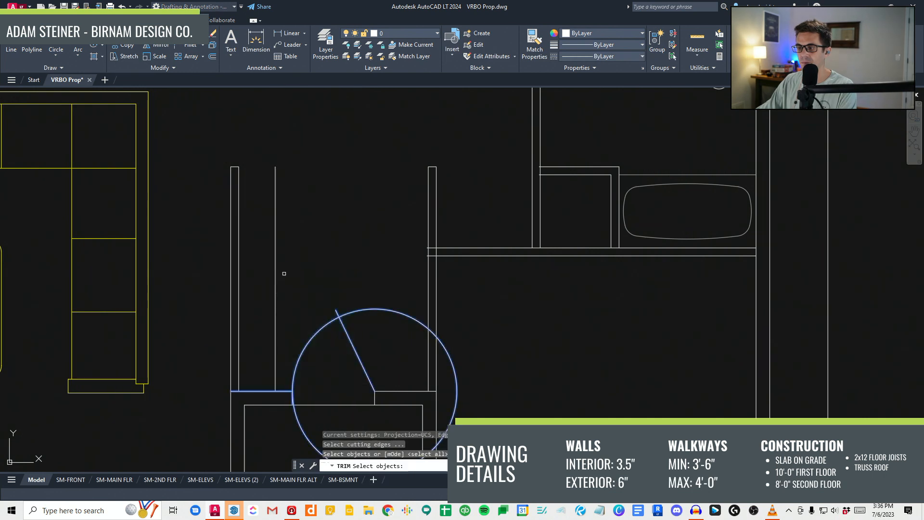
{"action": "scroll", "coordinate": [369, 315], "scroll_direction": "down", "scroll_amount": 8}
Step: Match the front door's leaf and swing arc to the properties of an existing green door
{"action": "key", "text": "Escape"}
{"action": "type", "text": "w"}
{"action": "key", "text": "space"}
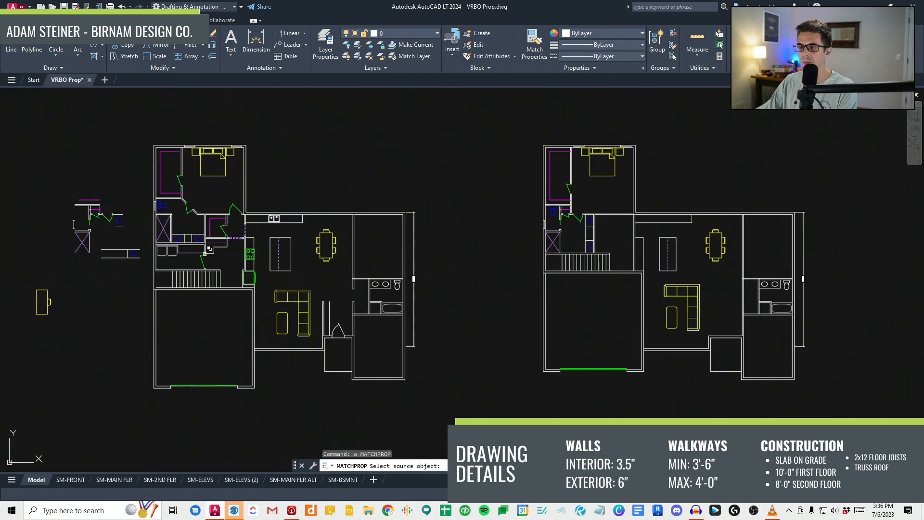
{"action": "scroll", "coordinate": [344, 344], "scroll_direction": "up", "scroll_amount": 4}
{"action": "left_click", "coordinate": [340, 292]}
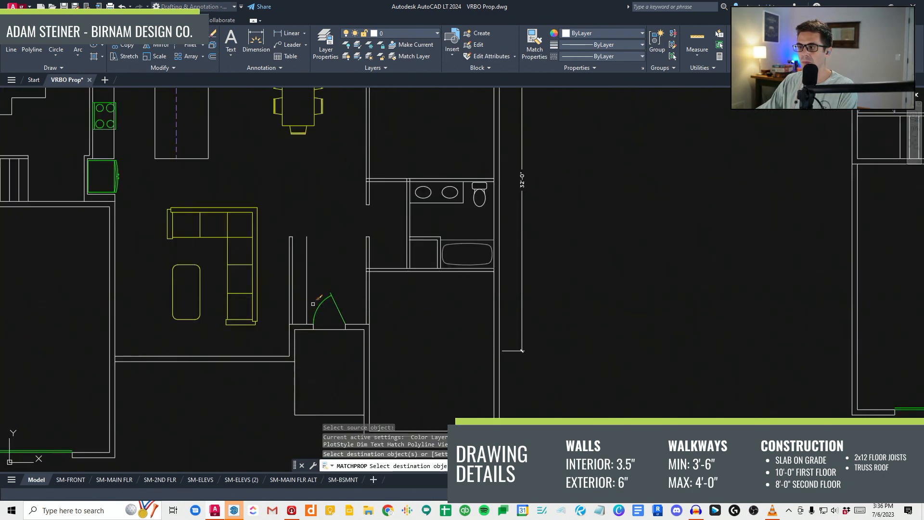
{"action": "left_click", "coordinate": [313, 302]}
{"action": "key", "text": "Escape"}
Step: Offset the bathroom's upper and lower walls outward, one into each adjoining bedroom, to lay out the closets
{"action": "middle_click_drag", "start_coordinate": [369, 285], "coordinate": [359, 331]}
{"action": "left_click", "coordinate": [388, 326]}
{"action": "key", "text": "Escape"}
{"action": "scroll", "coordinate": [410, 304], "scroll_direction": "down", "scroll_amount": 2}
{"action": "type", "text": "ff"}
{"action": "key", "text": "space"}
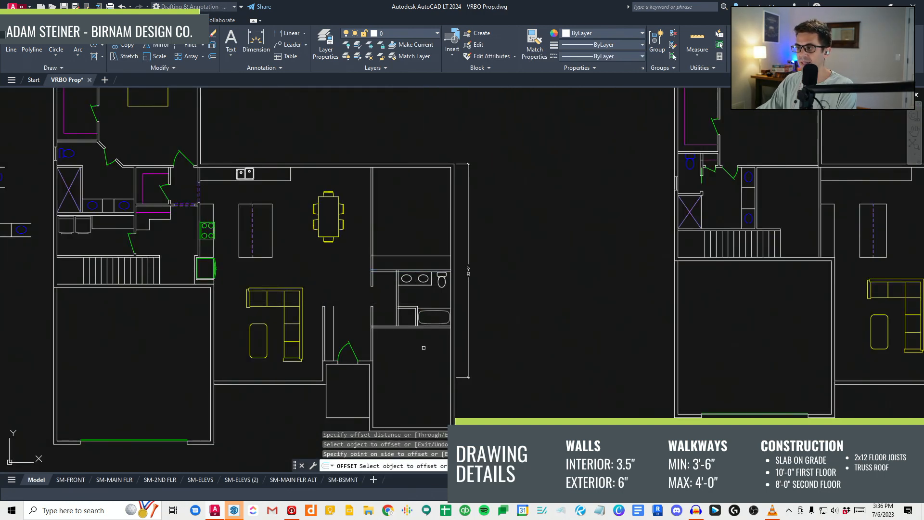
{"action": "scroll", "coordinate": [421, 333], "scroll_direction": "up", "scroll_amount": 2}
{"action": "left_click", "coordinate": [419, 325]}
{"action": "key", "text": "Return"}
{"action": "key", "text": "Return"}
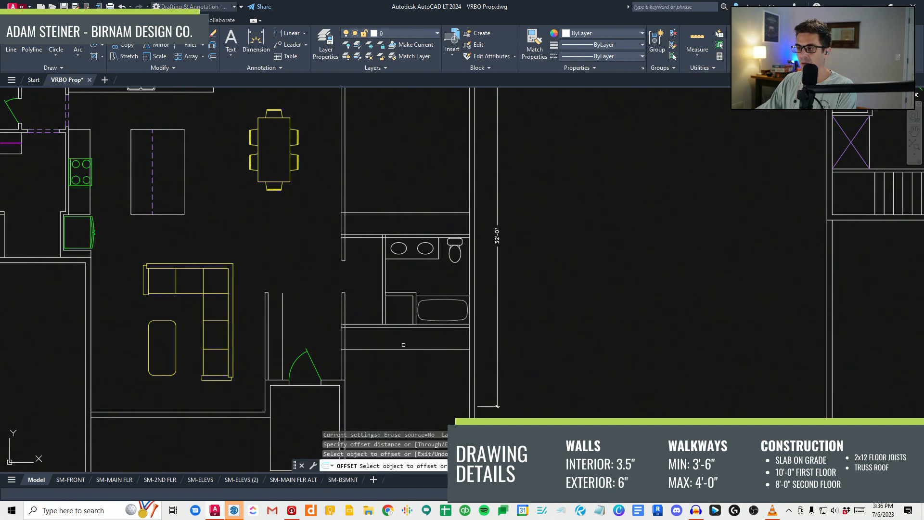
Step: Complete the closet walls with a second face, extend the bathroom's side wall to them, and trim the excess lines
{"action": "middle_click_drag", "start_coordinate": [403, 307], "coordinate": [403, 306]}
{"action": "key", "text": "Escape"}
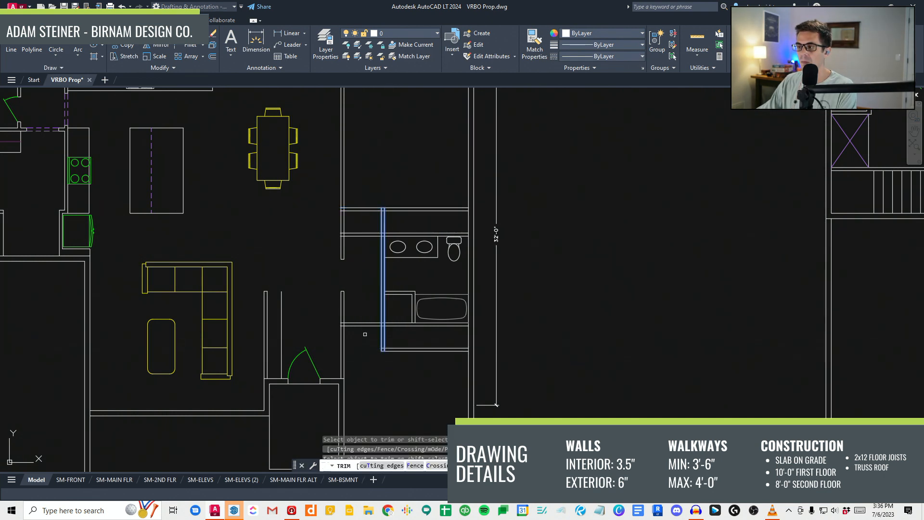
{"action": "left_click", "coordinate": [371, 222]}
{"action": "key", "text": "Escape"}
{"action": "key", "text": "Escape"}
Step: Draw a short line closing the open end between the entry partition and its offset line
{"action": "middle_click_drag", "start_coordinate": [391, 339], "coordinate": [409, 268]}
{"action": "scroll", "coordinate": [428, 349], "scroll_direction": "down", "scroll_amount": 2}
{"action": "scroll", "coordinate": [475, 297], "scroll_direction": "down", "scroll_amount": 2}
{"action": "middle_click_drag", "start_coordinate": [440, 322], "coordinate": [422, 333]}
{"action": "middle_click_drag", "start_coordinate": [382, 243], "coordinate": [400, 262]}
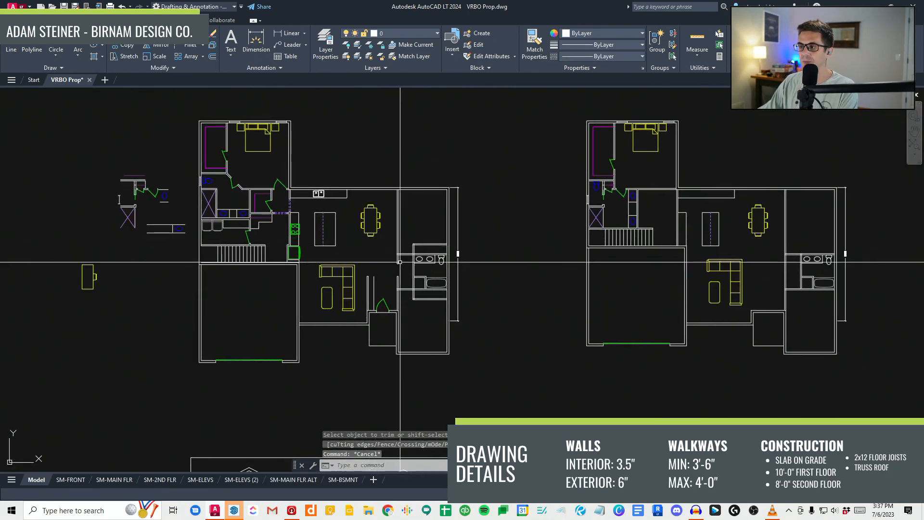
{"action": "scroll", "coordinate": [382, 281], "scroll_direction": "up", "scroll_amount": 2}
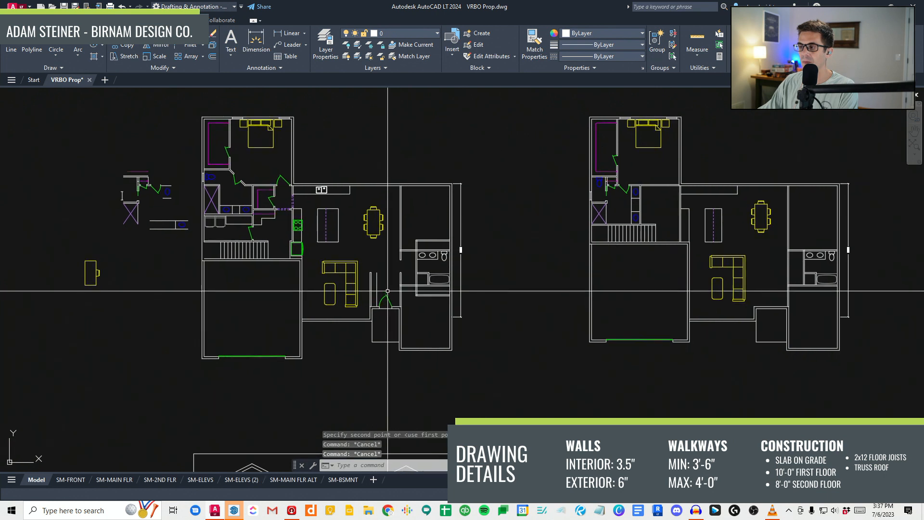
{"action": "scroll", "coordinate": [374, 260], "scroll_direction": "up", "scroll_amount": 2}
{"action": "type", "text": "a"}
{"action": "scroll", "coordinate": [372, 267], "scroll_direction": "down", "scroll_amount": 4}
{"action": "key", "text": "Escape"}
{"action": "middle_click_drag", "start_coordinate": [310, 295], "coordinate": [320, 309]}
{"action": "key", "text": "Escape"}
Step: Match the two lines beside the entry partition to the properties of the existing magenta shelf lines
{"action": "type", "text": "w"}
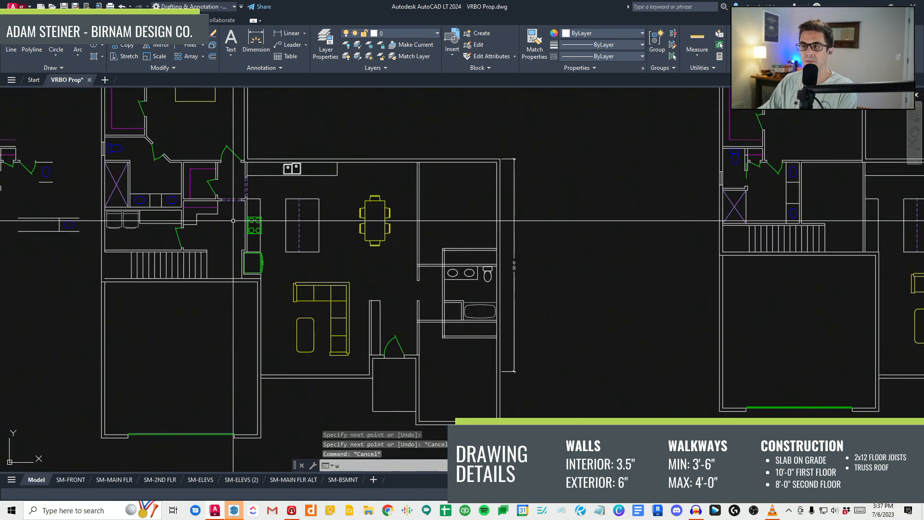
{"action": "scroll", "coordinate": [457, 309], "scroll_direction": "up", "scroll_amount": 2}
{"action": "left_click", "coordinate": [334, 297]}
{"action": "key", "text": "Return"}
{"action": "middle_click_drag", "start_coordinate": [449, 314], "coordinate": [380, 304]}
{"action": "scroll", "coordinate": [380, 322], "scroll_direction": "down", "scroll_amount": 2}
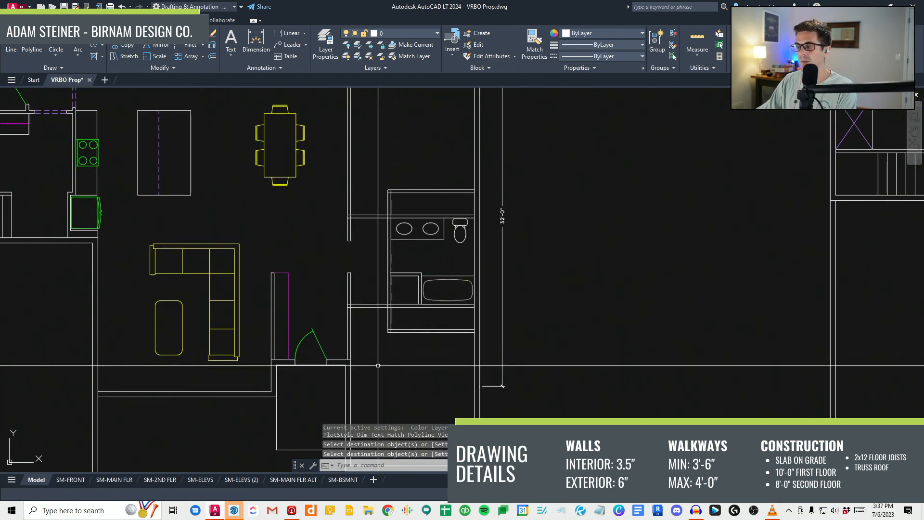
{"action": "middle_click_drag", "start_coordinate": [379, 340], "coordinate": [415, 322]}
{"action": "key", "text": "Escape"}
{"action": "key", "text": "Escape"}
{"action": "scroll", "coordinate": [409, 308], "scroll_direction": "up", "scroll_amount": 2}
{"action": "left_click", "coordinate": [402, 307]}
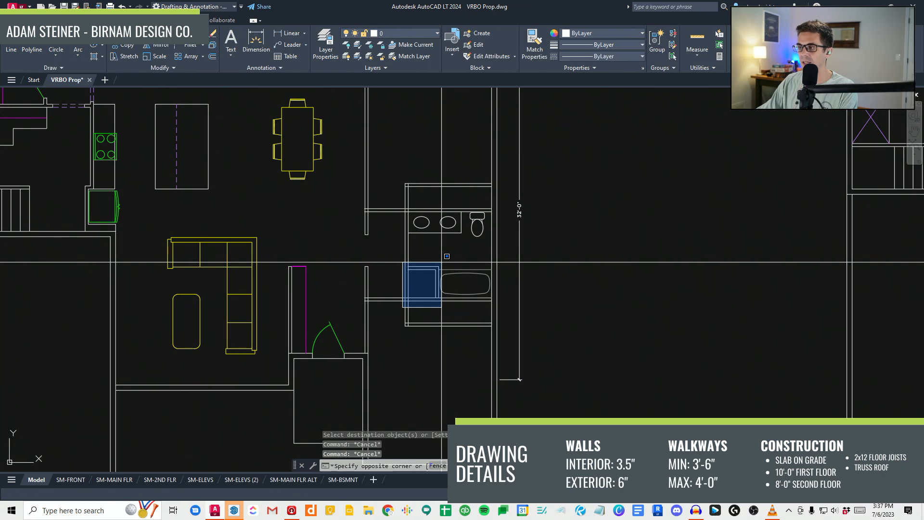
{"action": "key", "text": "Escape"}
{"action": "middle_click_drag", "start_coordinate": [327, 320], "coordinate": [390, 321]}
{"action": "scroll", "coordinate": [390, 321], "scroll_direction": "down", "scroll_amount": 2}
{"action": "middle_click_drag", "start_coordinate": [320, 320], "coordinate": [367, 324]}
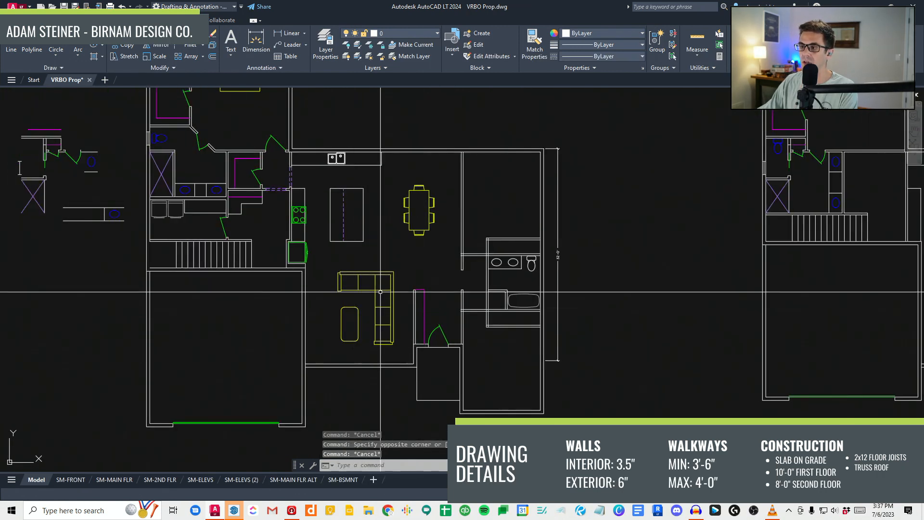
{"action": "middle_click_drag", "start_coordinate": [308, 298], "coordinate": [330, 310]}
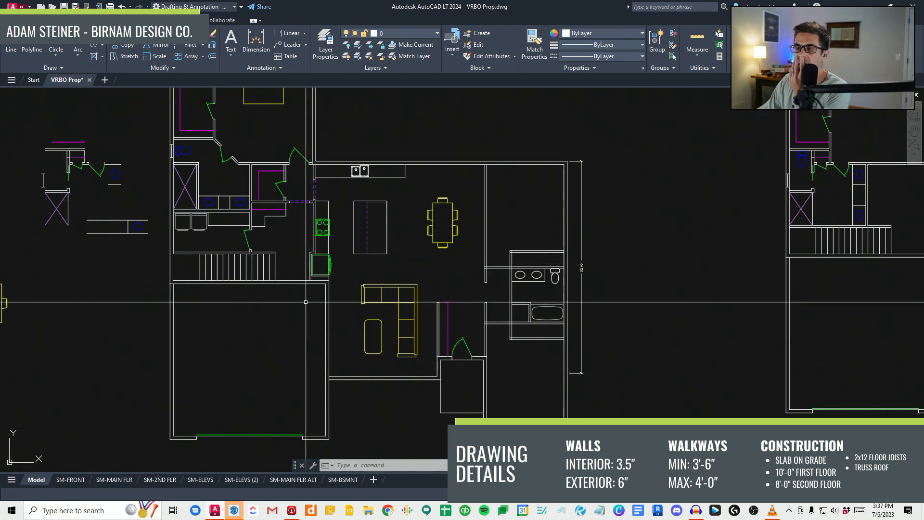
Step: Extend the wall line at the corner between the stairs and the refrigerator
{"action": "left_click", "coordinate": [282, 293]}
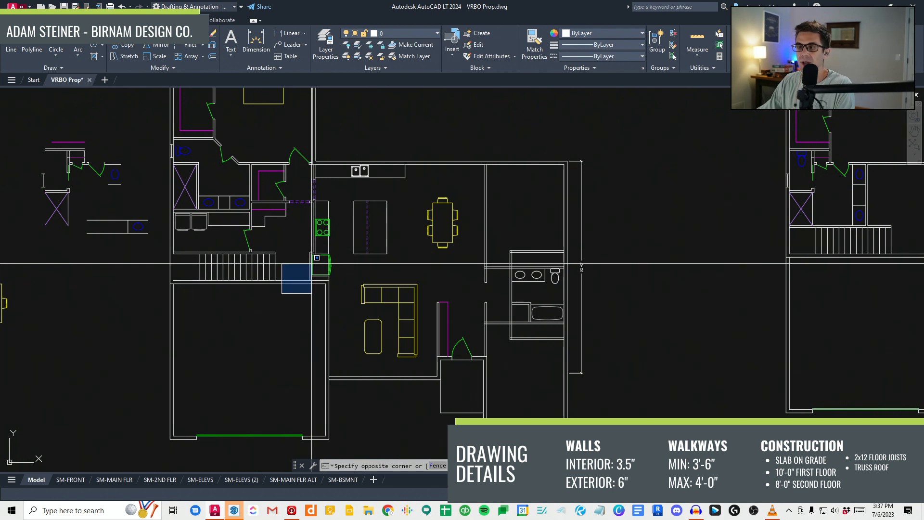
{"action": "key", "text": "Escape"}
{"action": "type", "text": "e"}
{"action": "key", "text": "Return"}
{"action": "scroll", "coordinate": [188, 248], "scroll_direction": "down", "scroll_amount": 3}
{"action": "key", "text": "Return"}
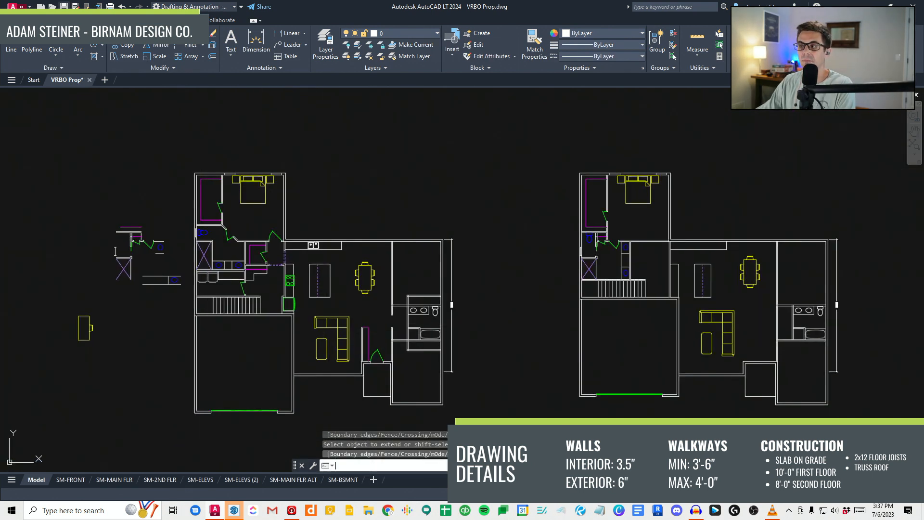
Step: Add a linear dimension above the reworked plan across the house's full width
{"action": "type", "text": "d"}
{"action": "key", "text": "Return"}
{"action": "middle_click_drag", "start_coordinate": [448, 227], "coordinate": [446, 219]}
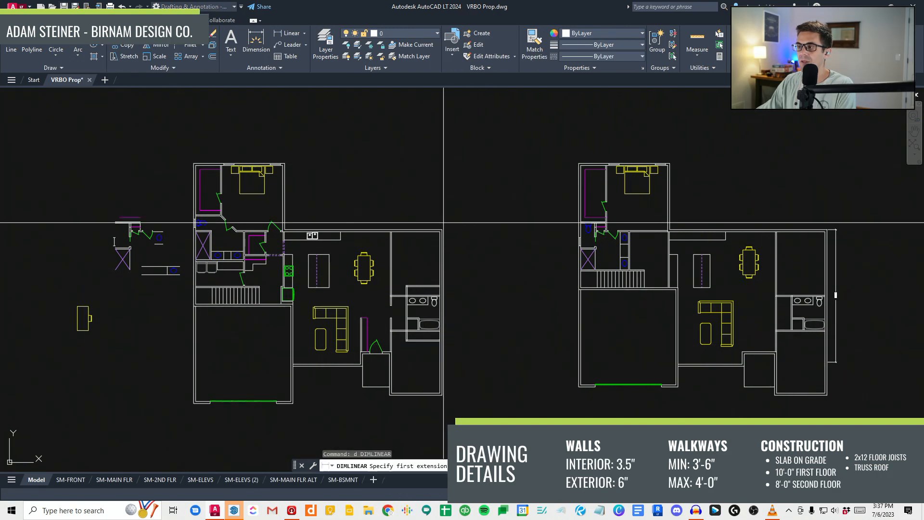
{"action": "left_click", "coordinate": [442, 229]}
{"action": "left_click", "coordinate": [194, 164]}
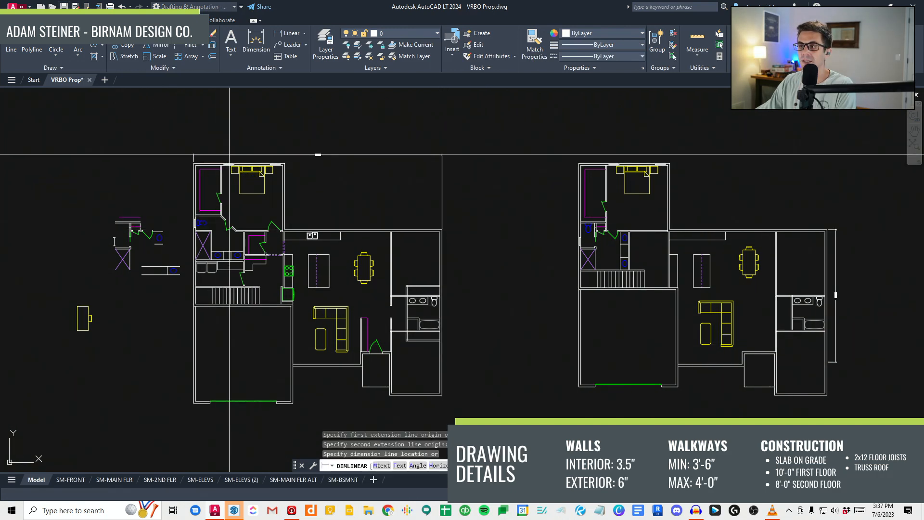
{"action": "left_click", "coordinate": [318, 155]}
{"action": "key", "text": "Escape"}
{"action": "key", "text": "Escape"}
Step: Add a vertical linear dimension for the house's full depth, from the bedroom's rear corner to the garage's front corner
{"action": "scroll", "coordinate": [319, 158], "scroll_direction": "up", "scroll_amount": 4}
{"action": "scroll", "coordinate": [254, 254], "scroll_direction": "down", "scroll_amount": 2}
{"action": "middle_click_drag", "start_coordinate": [254, 254], "coordinate": [283, 215]}
{"action": "type", "text": "d"}
{"action": "key", "text": "Return"}
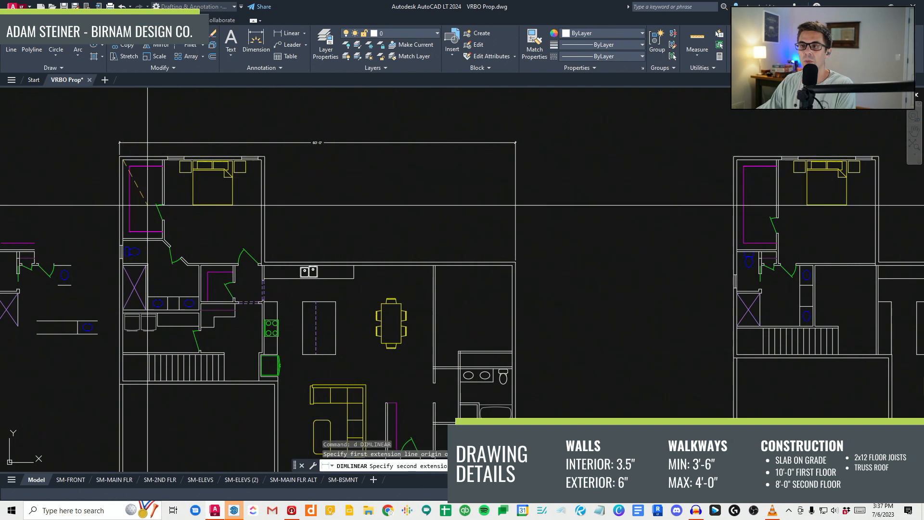
{"action": "left_click", "coordinate": [127, 155]}
{"action": "scroll", "coordinate": [175, 309], "scroll_direction": "down", "scroll_amount": 3}
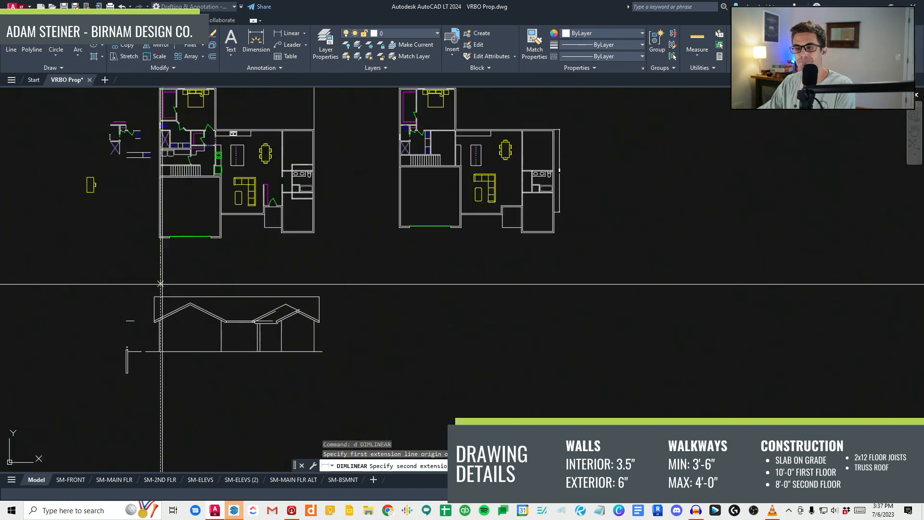
{"action": "scroll", "coordinate": [175, 243], "scroll_direction": "up", "scroll_amount": 3}
{"action": "left_click", "coordinate": [168, 244]}
{"action": "left_click", "coordinate": [150, 217]}
{"action": "middle_click_drag", "start_coordinate": [150, 194], "coordinate": [150, 304]}
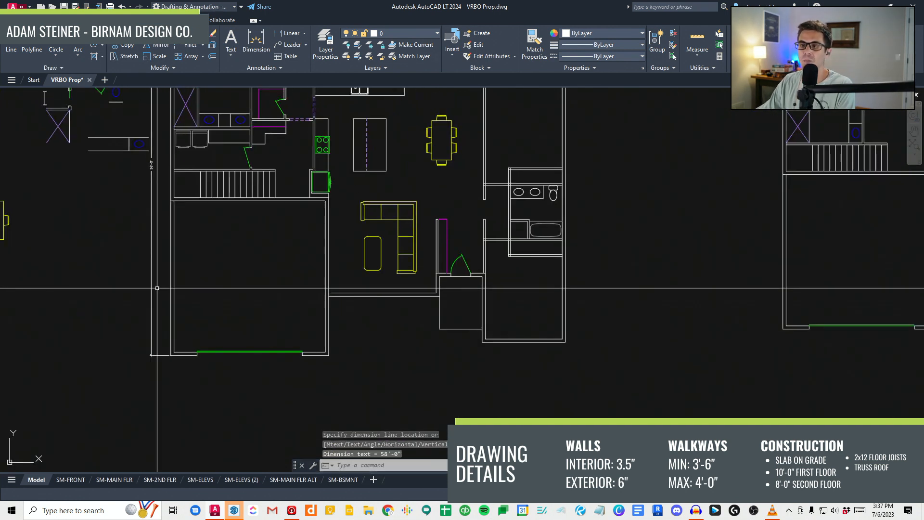
{"action": "key", "text": "Escape"}
{"action": "key", "text": "Escape"}
{"action": "scroll", "coordinate": [140, 172], "scroll_direction": "up", "scroll_amount": 6}
{"action": "scroll", "coordinate": [162, 289], "scroll_direction": "down", "scroll_amount": 6}
{"action": "key", "text": "Escape"}
{"action": "scroll", "coordinate": [251, 285], "scroll_direction": "down", "scroll_amount": 2}
{"action": "middle_click_drag", "start_coordinate": [280, 284], "coordinate": [304, 333]}
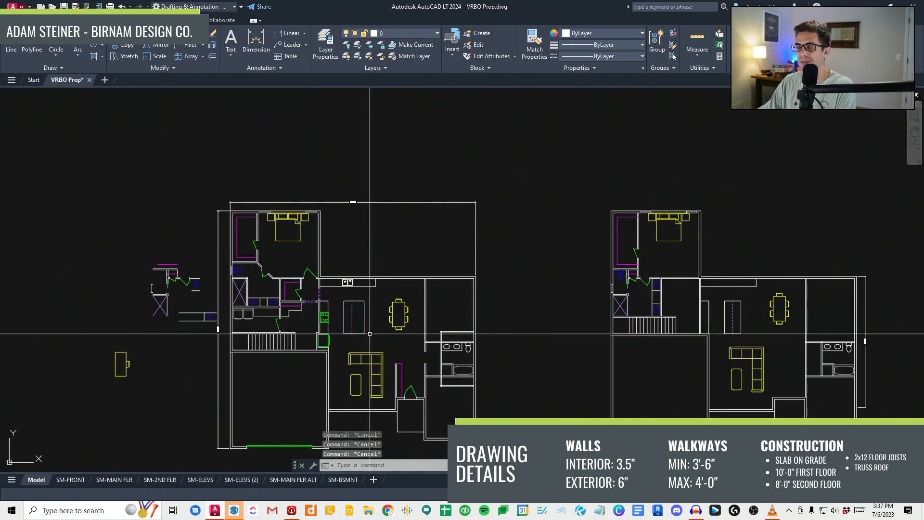
{"action": "scroll", "coordinate": [395, 283], "scroll_direction": "up", "scroll_amount": 2}
{"action": "left_click", "coordinate": [360, 272]}
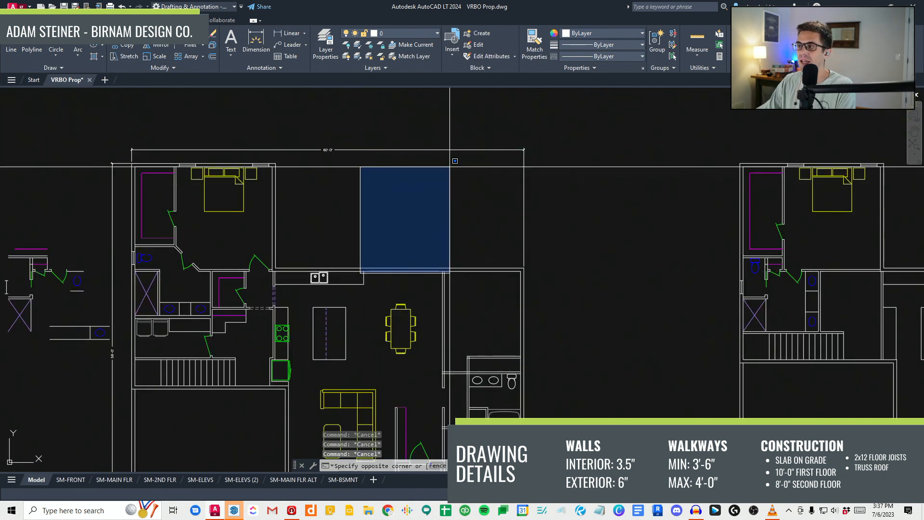
{"action": "key", "text": "Escape"}
{"action": "scroll", "coordinate": [412, 246], "scroll_direction": "down", "scroll_amount": 2}
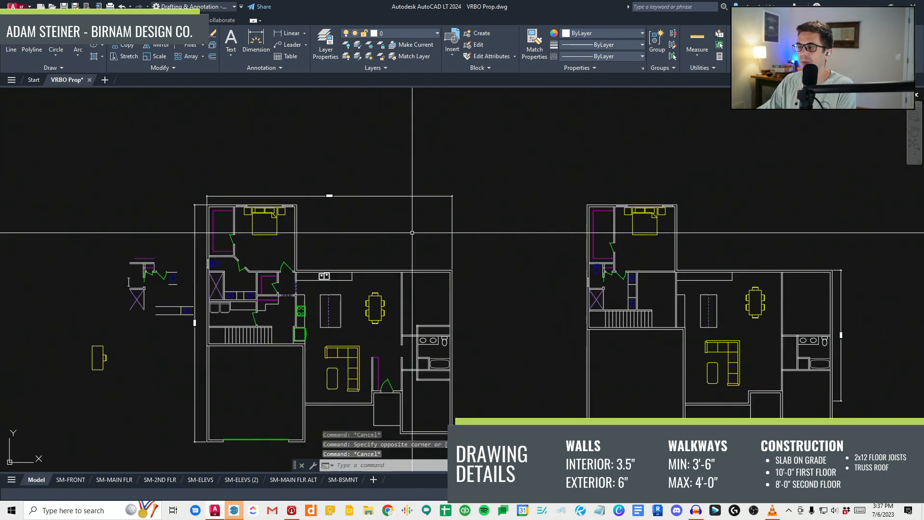
Step: Save the drawing and copy the whole reworked floor plan with its width dimension to the clipboard
{"action": "middle_click_drag", "start_coordinate": [413, 246], "coordinate": [407, 222]}
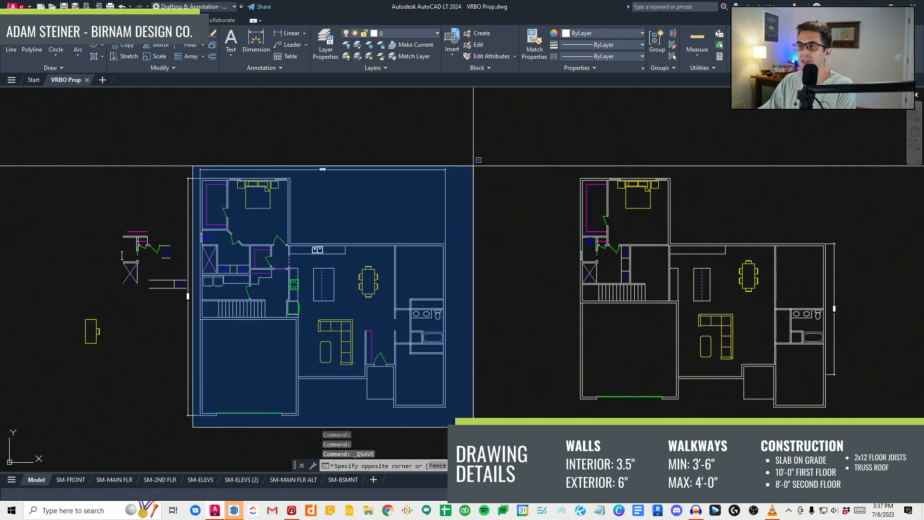
{"action": "left_click", "coordinate": [455, 164]}
{"action": "key", "text": "ctrl+c"}
Step: Open the drawing VRBO Prop_SKP.dwg
{"action": "left_click", "coordinate": [52, 7]}
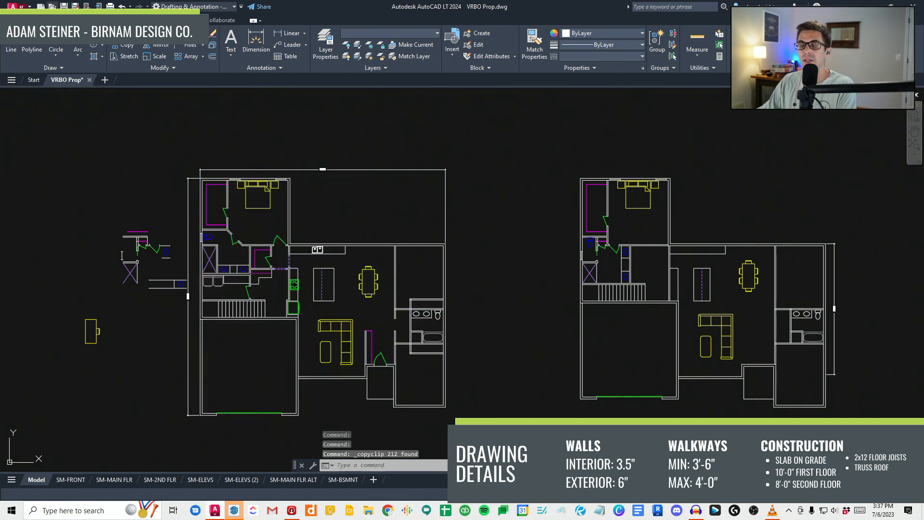
{"action": "left_click", "coordinate": [438, 221]}
{"action": "double_click", "coordinate": [422, 219]}
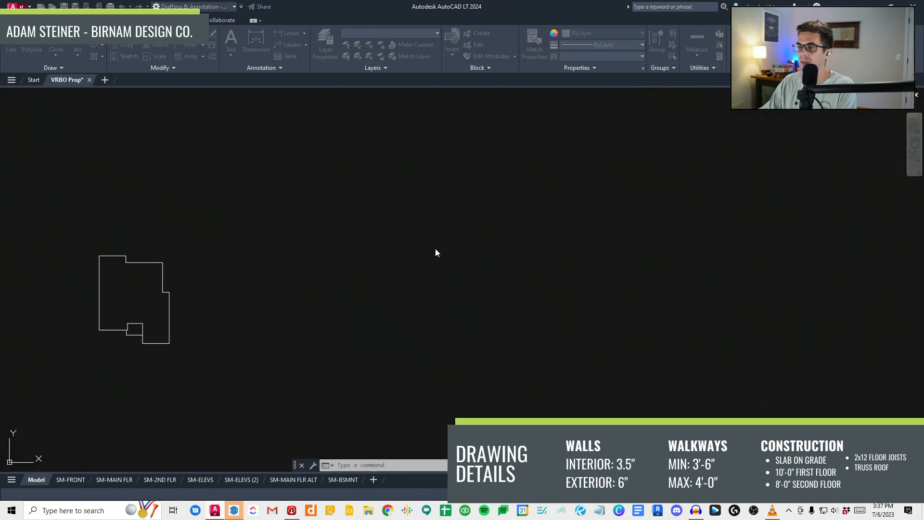
{"action": "left_click", "coordinate": [434, 263]}
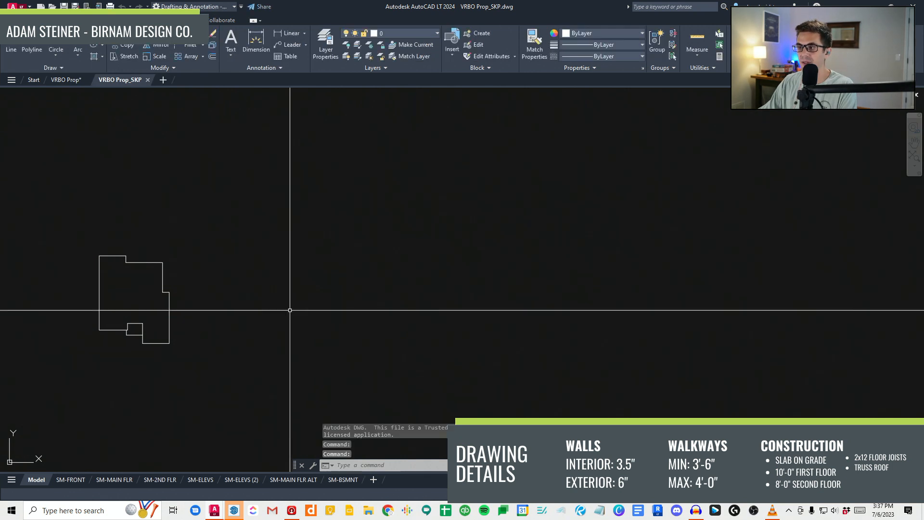
Step: Paste the copied floor plan into VRBO Prop_SKP beside the existing building outline
{"action": "key", "text": "ctrl+v"}
{"action": "left_click", "coordinate": [223, 353]}
{"action": "key", "text": "Escape"}
{"action": "key", "text": "Escape"}
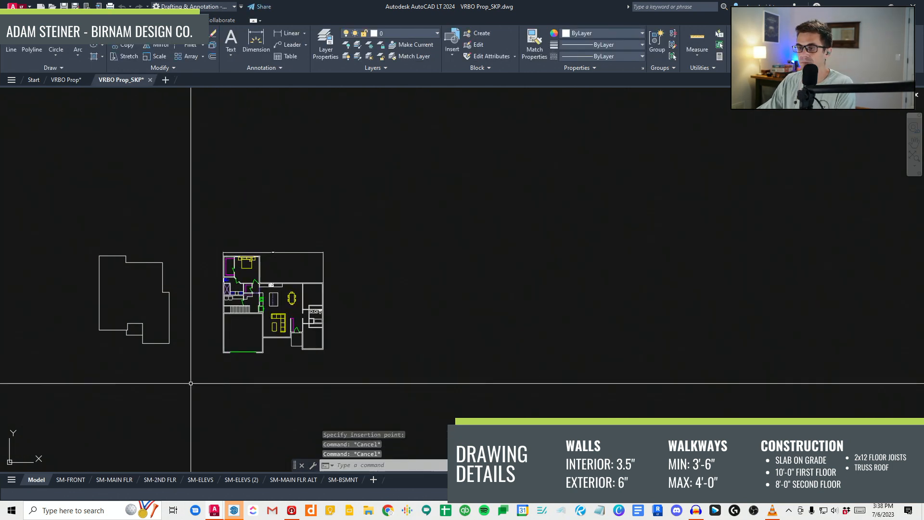
Step: Erase the old building outline beside the pasted floor plan
{"action": "scroll", "coordinate": [166, 363], "scroll_direction": "up", "scroll_amount": 2}
{"action": "left_click", "coordinate": [190, 367]}
{"action": "left_click", "coordinate": [5, 175]}
{"action": "type", "text": "e"}
{"action": "key", "text": "Return"}
{"action": "key", "text": "Escape"}
{"action": "key", "text": "Escape"}
Step: Erase the overall width dimension above the pasted floor plan
{"action": "scroll", "coordinate": [342, 275], "scroll_direction": "up", "scroll_amount": 2}
{"action": "middle_click_drag", "start_coordinate": [342, 275], "coordinate": [327, 358]}
{"action": "left_click", "coordinate": [370, 217]}
{"action": "type", "text": "e"}
{"action": "key", "text": "Return"}
{"action": "key", "text": "Escape"}
Step: Erase the inner linework along the wall between the garage and the living area
{"action": "middle_click_drag", "start_coordinate": [398, 374], "coordinate": [403, 313]}
{"action": "scroll", "coordinate": [351, 376], "scroll_direction": "up", "scroll_amount": 4}
{"action": "mouse_move", "coordinate": [269, 375]}
{"action": "middle_mouse_down"}
{"action": "mouse_move", "coordinate": [296, 358]}
{"action": "mouse_move", "coordinate": [381, 367]}
{"action": "middle_mouse_up"}
{"action": "scroll", "coordinate": [381, 367], "scroll_direction": "up", "scroll_amount": 2}
{"action": "key", "text": "Escape"}
{"action": "key", "text": "Escape"}
{"action": "left_click", "coordinate": [296, 361]}
{"action": "scroll", "coordinate": [285, 141], "scroll_direction": "down", "scroll_amount": 4}
{"action": "middle_click_drag", "start_coordinate": [284, 140], "coordinate": [300, 263]}
{"action": "left_click", "coordinate": [264, 190]}
{"action": "key", "text": "e"}
{"action": "key", "text": "Return"}
{"action": "scroll", "coordinate": [330, 348], "scroll_direction": "up", "scroll_amount": 2}
Step: Trim the garage's living-side wall lines back to the living room's exterior front wall line
{"action": "key", "text": "Escape"}
{"action": "key", "text": "Escape"}
{"action": "left_click", "coordinate": [319, 342]}
{"action": "key", "text": "Escape"}
{"action": "key", "text": "Escape"}
{"action": "scroll", "coordinate": [300, 366], "scroll_direction": "up", "scroll_amount": 1}
{"action": "left_click", "coordinate": [282, 331]}
{"action": "key", "text": "Return"}
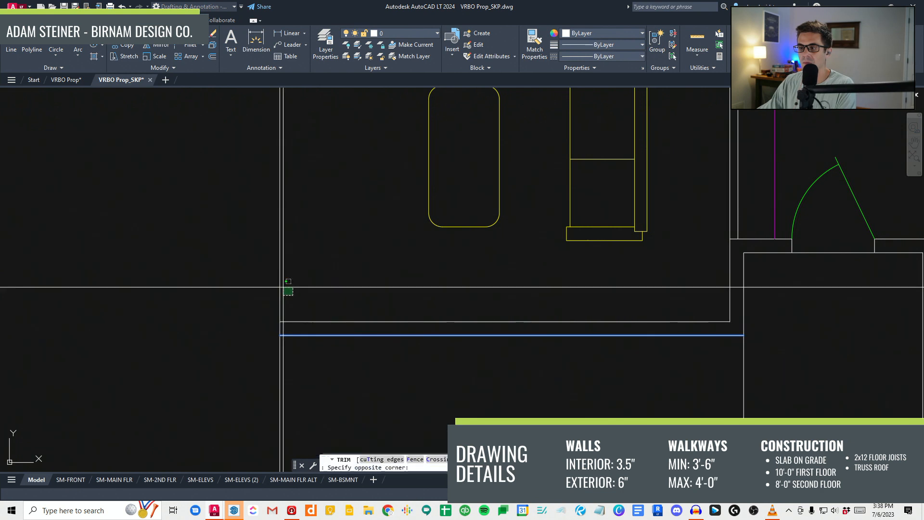
{"action": "left_click", "coordinate": [292, 295]}
{"action": "left_click", "coordinate": [274, 274]}
{"action": "key", "text": "Escape"}
Step: Erase the living room furniture together with the room's inner wall lines
{"action": "middle_click_drag", "start_coordinate": [497, 314], "coordinate": [499, 332]}
{"action": "left_click", "coordinate": [737, 351]}
{"action": "middle_click_drag", "start_coordinate": [688, 167], "coordinate": [624, 330]}
{"action": "scroll", "coordinate": [624, 330], "scroll_direction": "down", "scroll_amount": 4}
{"action": "left_click", "coordinate": [441, 203]}
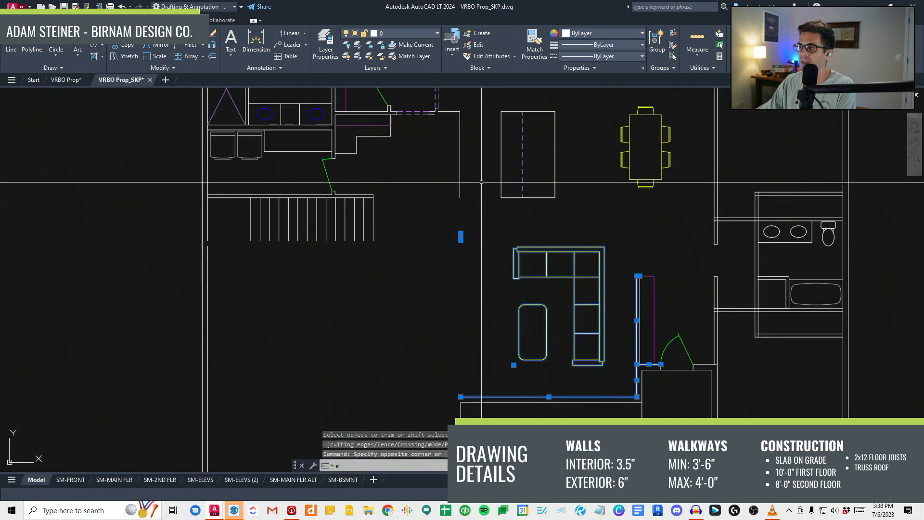
{"action": "key", "text": "e"}
{"action": "key", "text": "Return"}
{"action": "key", "text": "Escape"}
Step: Erase the kitchen, laundry, stair and bathroom linework in the middle of the plan
{"action": "key", "text": "Escape"}
{"action": "scroll", "coordinate": [440, 331], "scroll_direction": "down", "scroll_amount": 2}
{"action": "left_click", "coordinate": [535, 327]}
{"action": "left_click", "coordinate": [295, 163]}
{"action": "key", "text": "e"}
{"action": "key", "text": "Return"}
{"action": "middle_click_drag", "start_coordinate": [365, 233], "coordinate": [324, 320]}
{"action": "key", "text": "Escape"}
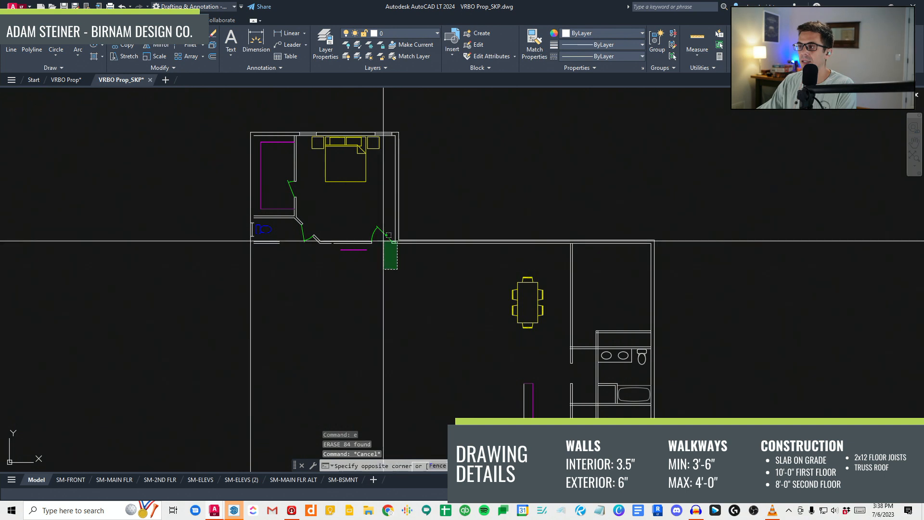
Step: Erase the rear bedroom's furniture, closet, doors and inner walls, keeping only its exterior outline
{"action": "left_click", "coordinate": [254, 131]}
{"action": "key", "text": "e"}
{"action": "key", "text": "Return"}
{"action": "key", "text": "Escape"}
{"action": "mouse_move", "coordinate": [276, 204]}
{"action": "middle_mouse_down"}
{"action": "mouse_move", "coordinate": [278, 264]}
{"action": "mouse_move", "coordinate": [288, 253]}
{"action": "middle_mouse_up"}
{"action": "left_click", "coordinate": [241, 310]}
{"action": "left_click", "coordinate": [303, 232]}
{"action": "key", "text": "e"}
{"action": "key", "text": "Return"}
{"action": "key", "text": "Escape"}
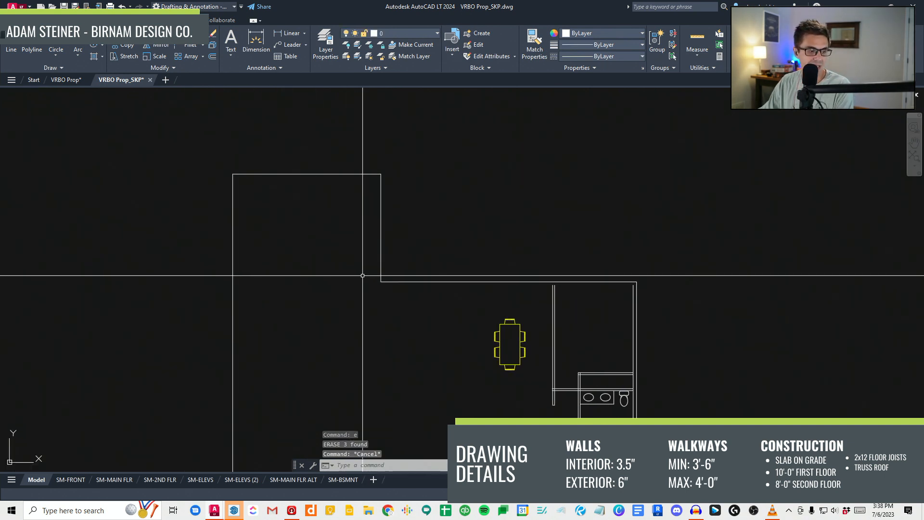
Step: Erase the entry closet, the front door and the adjoining inner wall pieces
{"action": "key", "text": "Escape"}
{"action": "key", "text": "Escape"}
{"action": "middle_click_drag", "start_coordinate": [377, 307], "coordinate": [360, 231]}
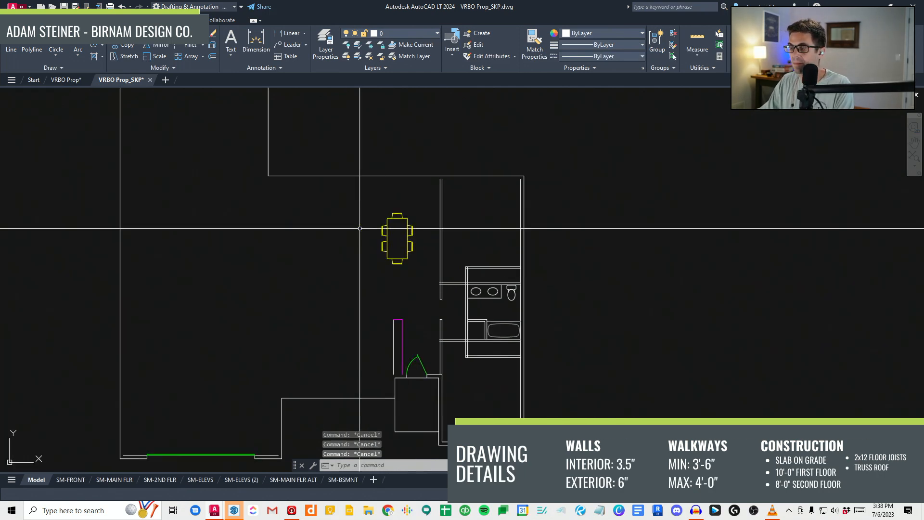
{"action": "key", "text": "e"}
{"action": "key", "text": "Return"}
{"action": "key", "text": "Escape"}
{"action": "key", "text": "Escape"}
{"action": "scroll", "coordinate": [398, 381], "scroll_direction": "up", "scroll_amount": 4}
{"action": "left_click", "coordinate": [373, 390]}
{"action": "left_click", "coordinate": [462, 186]}
{"action": "key", "text": "e"}
{"action": "key", "text": "Return"}
{"action": "middle_click_drag", "start_coordinate": [453, 270], "coordinate": [400, 268]}
{"action": "key", "text": "Escape"}
{"action": "scroll", "coordinate": [399, 269], "scroll_direction": "down", "scroll_amount": 2}
{"action": "left_click", "coordinate": [400, 359]}
{"action": "left_click", "coordinate": [478, 237]}
{"action": "key", "text": "e"}
{"action": "key", "text": "Return"}
{"action": "middle_click_drag", "start_coordinate": [432, 327], "coordinate": [354, 306]}
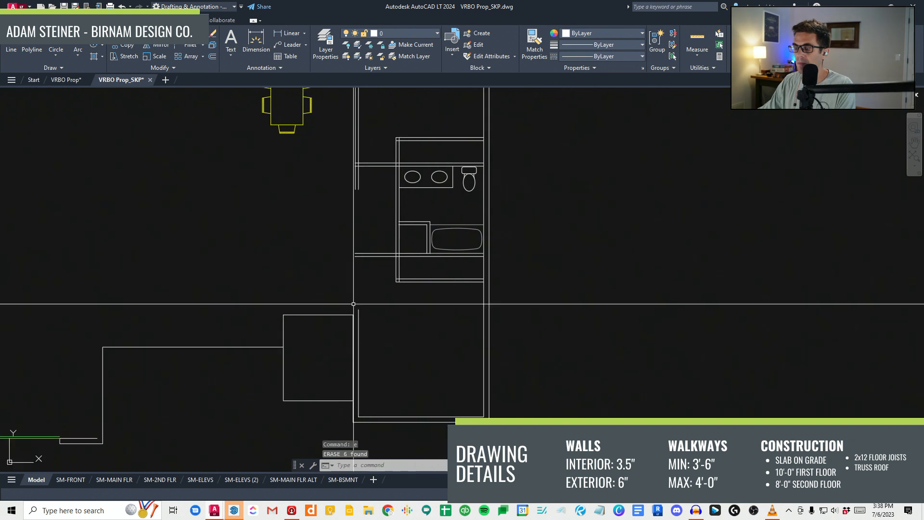
Step: Erase the bathroom, hallway and bedroom linework inside the exterior wall of the wing beyond the entry
{"action": "scroll", "coordinate": [476, 436], "scroll_direction": "up", "scroll_amount": 2}
{"action": "left_click", "coordinate": [492, 409]}
{"action": "scroll", "coordinate": [316, 357], "scroll_direction": "down", "scroll_amount": 2}
{"action": "left_click", "coordinate": [295, 219]}
{"action": "key", "text": "e"}
{"action": "key", "text": "Return"}
{"action": "mouse_move", "coordinate": [380, 247]}
{"action": "middle_mouse_down"}
{"action": "mouse_move", "coordinate": [405, 281]}
{"action": "mouse_move", "coordinate": [411, 328]}
{"action": "middle_mouse_up"}
{"action": "left_click", "coordinate": [424, 328]}
{"action": "left_click", "coordinate": [305, 204]}
{"action": "key", "text": "e"}
{"action": "key", "text": "Return"}
Step: Erase the dining table and its chairs
{"action": "middle_click_drag", "start_coordinate": [305, 227], "coordinate": [305, 256]}
{"action": "scroll", "coordinate": [311, 262], "scroll_direction": "down", "scroll_amount": 2}
{"action": "left_click", "coordinate": [297, 286]}
{"action": "left_click", "coordinate": [247, 226]}
{"action": "key", "text": "e"}
{"action": "key", "text": "Return"}
Step: Erase the garage door and the inner wall lines at the garage front
{"action": "mouse_move", "coordinate": [240, 259]}
{"action": "middle_mouse_down"}
{"action": "mouse_move", "coordinate": [334, 232]}
{"action": "mouse_move", "coordinate": [455, 142]}
{"action": "middle_mouse_up"}
{"action": "key", "text": "Escape"}
{"action": "scroll", "coordinate": [236, 356], "scroll_direction": "up", "scroll_amount": 2}
{"action": "left_click", "coordinate": [199, 349]}
{"action": "left_click", "coordinate": [457, 282]}
{"action": "key", "text": "e"}
{"action": "key", "text": "Return"}
Step: Extend the garage's front wall line across the door opening to close the building outline
{"action": "type", "text": "ex"}
{"action": "key", "text": "Return"}
{"action": "key", "text": "Return"}
{"action": "left_click", "coordinate": [262, 339]}
{"action": "left_click", "coordinate": [215, 281]}
{"action": "key", "text": "Return"}
{"action": "middle_click_drag", "start_coordinate": [479, 333], "coordinate": [469, 356]}
{"action": "scroll", "coordinate": [469, 357], "scroll_direction": "down", "scroll_amount": 2}
{"action": "key", "text": "e"}
{"action": "key", "text": "x"}
{"action": "key", "text": "Return"}
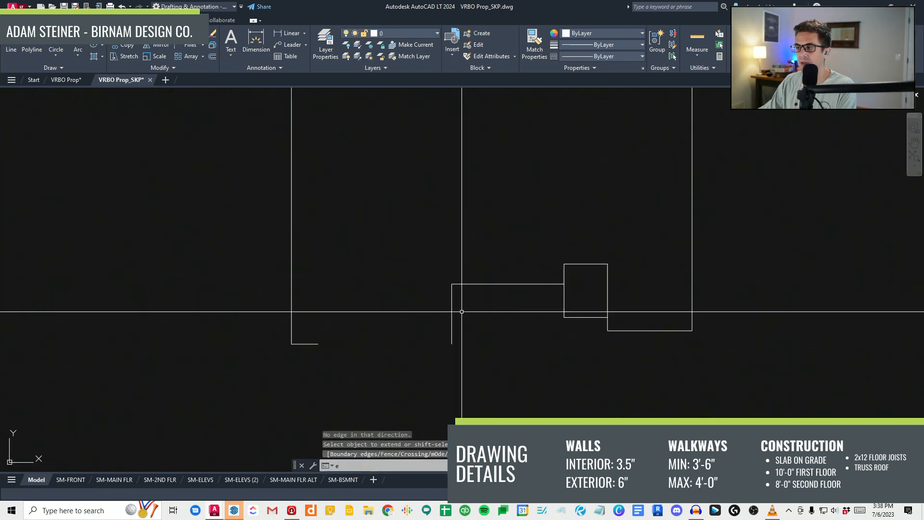
{"action": "left_click", "coordinate": [452, 317]}
{"action": "left_click", "coordinate": [308, 354]}
{"action": "left_click", "coordinate": [358, 308]}
{"action": "key", "text": "Escape"}
{"action": "key", "text": "Escape"}
{"action": "scroll", "coordinate": [374, 315], "scroll_direction": "down", "scroll_amount": 2}
{"action": "left_click", "coordinate": [284, 371]}
{"action": "key", "text": "Escape"}
{"action": "key", "text": "Escape"}
Step: Move the cleaned building outline horizontally to beside the drawing origin and save the drawing
{"action": "scroll", "coordinate": [475, 285], "scroll_direction": "down", "scroll_amount": 1}
{"action": "middle_click_drag", "start_coordinate": [476, 286], "coordinate": [411, 274]}
{"action": "scroll", "coordinate": [411, 274], "scroll_direction": "down", "scroll_amount": 2}
{"action": "left_click", "coordinate": [324, 318]}
{"action": "left_click", "coordinate": [548, 192]}
{"action": "key", "text": "m"}
{"action": "key", "text": "Return"}
{"action": "left_click", "coordinate": [552, 192]}
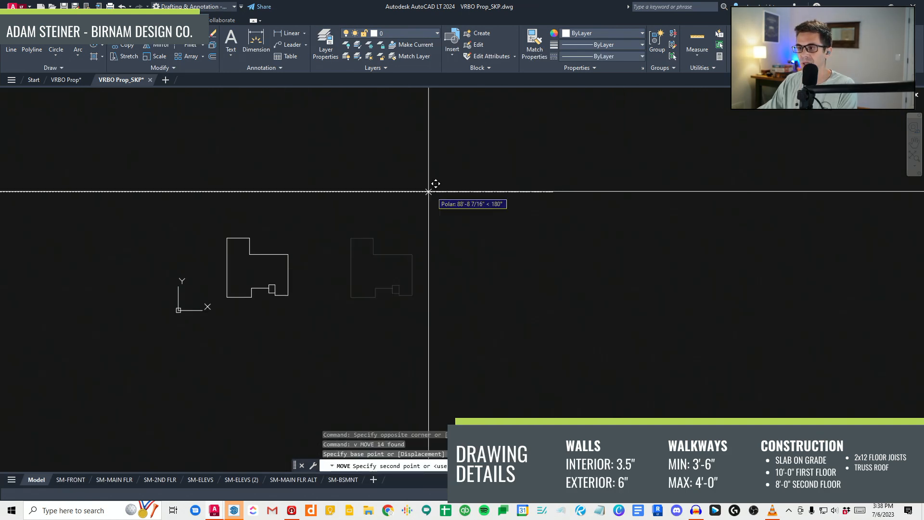
{"action": "left_click", "coordinate": [391, 192]}
{"action": "key", "text": "Escape"}
{"action": "key", "text": "Escape"}
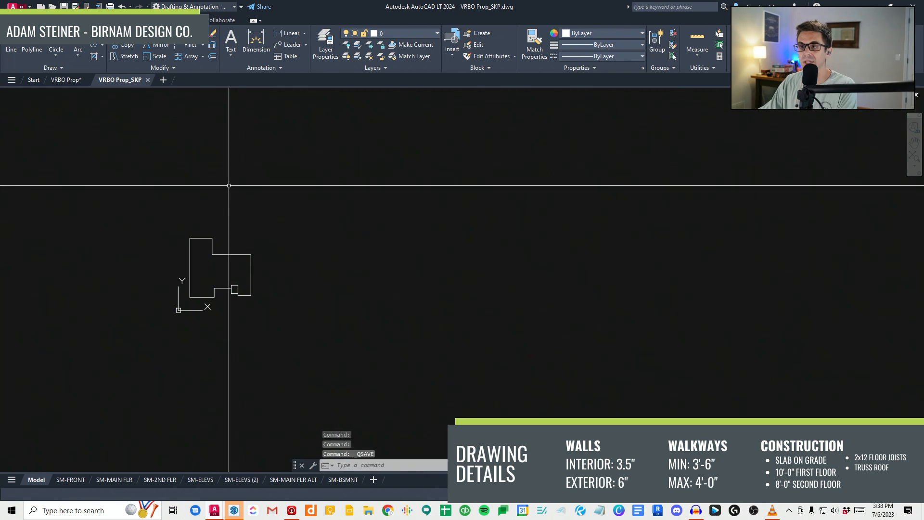
Step: Switch to the Broad Wing model in SketchUp and move the whole house along the red axis, away from the origin
{"action": "left_click", "coordinate": [234, 516]}
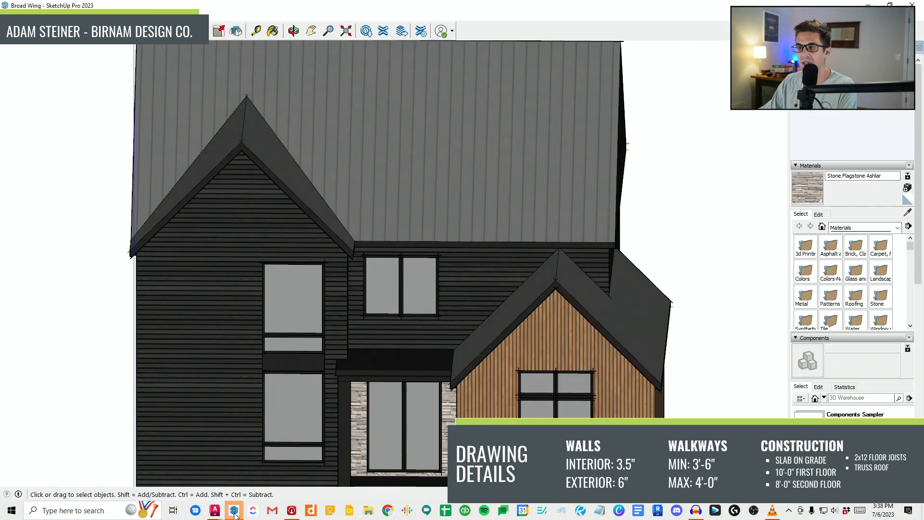
{"action": "scroll", "coordinate": [159, 140], "scroll_direction": "down", "scroll_amount": 3}
{"action": "middle_click_drag", "start_coordinate": [178, 157], "coordinate": [288, 238]}
{"action": "scroll", "coordinate": [390, 241], "scroll_direction": "down", "scroll_amount": 3}
{"action": "middle_click_drag", "start_coordinate": [479, 289], "coordinate": [236, 375]}
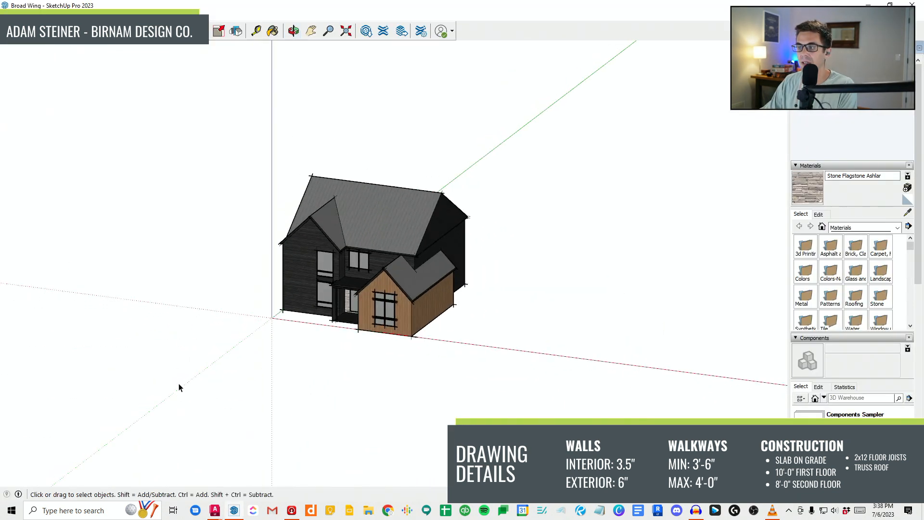
{"action": "left_click_drag", "start_coordinate": [599, 120], "coordinate": [600, 120]}
{"action": "scroll", "coordinate": [410, 231], "scroll_direction": "down", "scroll_amount": 1}
{"action": "middle_click_drag", "start_coordinate": [409, 231], "coordinate": [448, 235]}
{"action": "key", "text": "m"}
{"action": "left_click", "coordinate": [322, 340]}
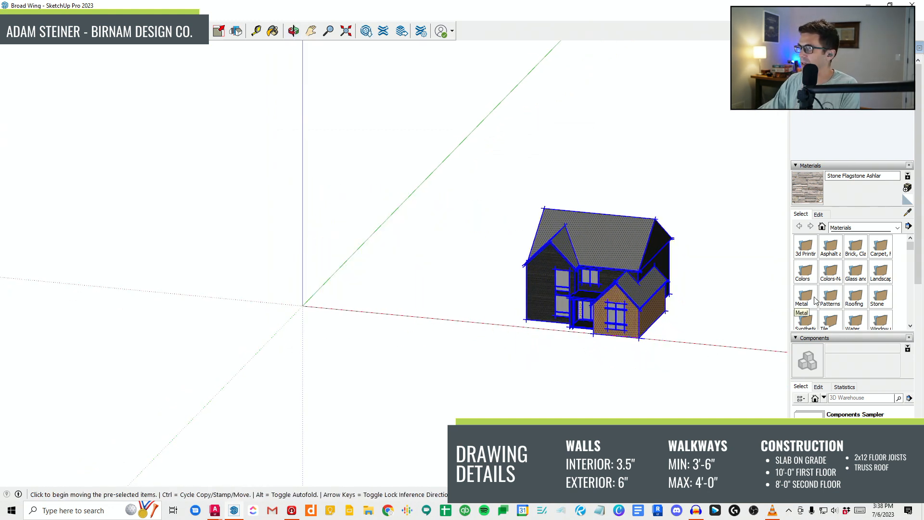
Step: Apply the in-model Simple Style to the model and deselect the house
{"action": "scroll", "coordinate": [817, 302], "scroll_direction": "down", "scroll_amount": 4}
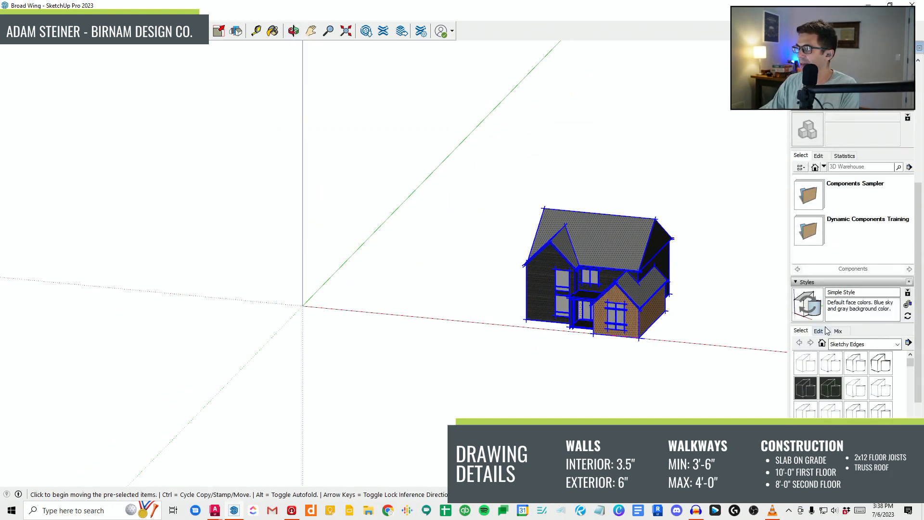
{"action": "left_click", "coordinate": [823, 343]}
{"action": "left_click", "coordinate": [813, 364]}
{"action": "middle_click_drag", "start_coordinate": [511, 333], "coordinate": [372, 310]}
{"action": "key", "text": "Escape"}
{"action": "scroll", "coordinate": [272, 267], "scroll_direction": "up", "scroll_amount": 1}
{"action": "scroll", "coordinate": [427, 286], "scroll_direction": "up", "scroll_amount": 1}
{"action": "scroll", "coordinate": [481, 302], "scroll_direction": "down", "scroll_amount": 2}
{"action": "middle_click_drag", "start_coordinate": [481, 303], "coordinate": [551, 290]}
{"action": "scroll", "coordinate": [457, 231], "scroll_direction": "up", "scroll_amount": 1}
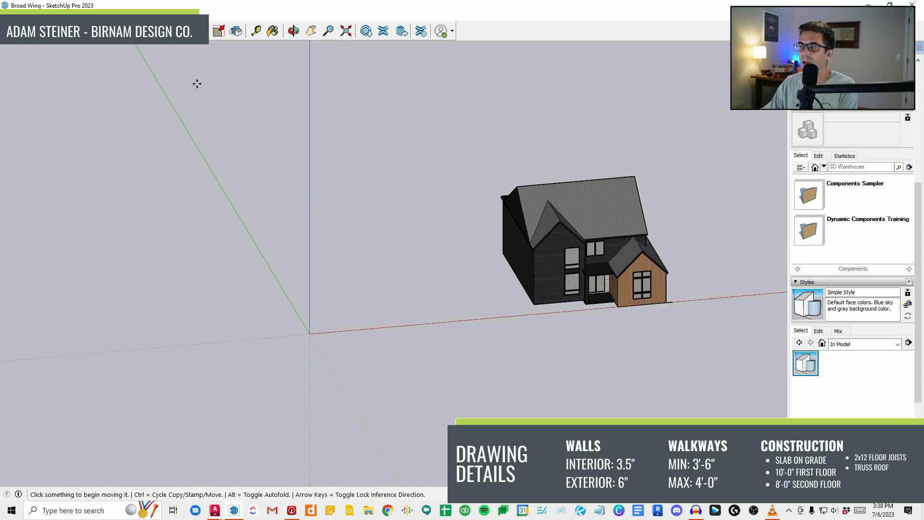
{"action": "middle_click_drag", "start_coordinate": [455, 234], "coordinate": [337, 275]}
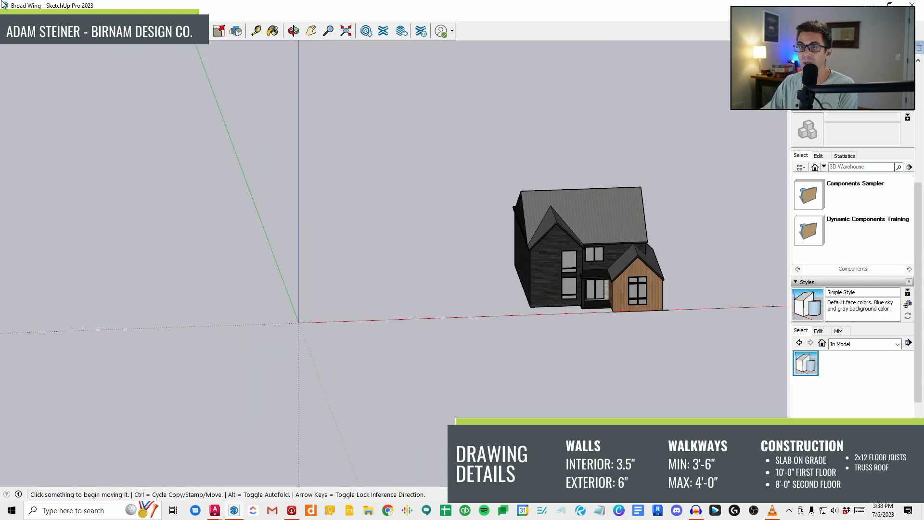
Step: Import the VRBO Prop_SKP drawing into the model and dismiss the import results
{"action": "left_click", "coordinate": [7, 17]}
{"action": "left_click", "coordinate": [66, 183]}
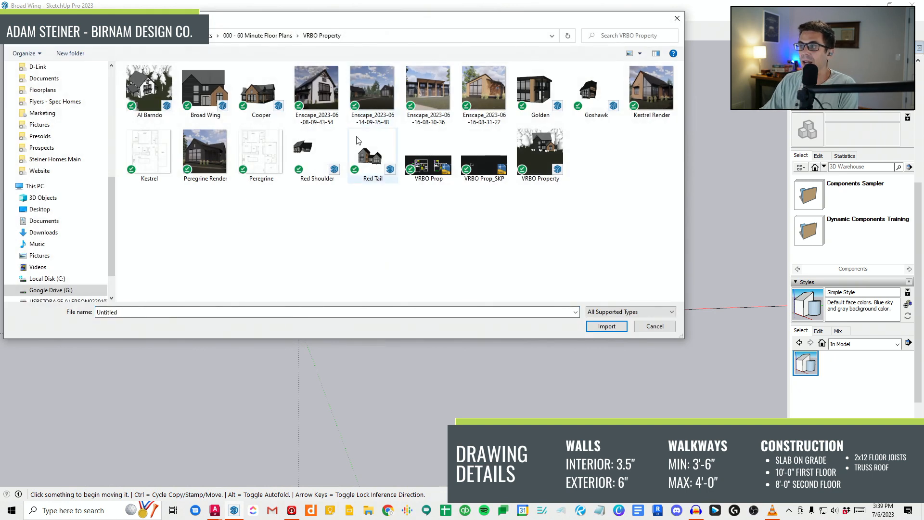
{"action": "double_click", "coordinate": [484, 164]}
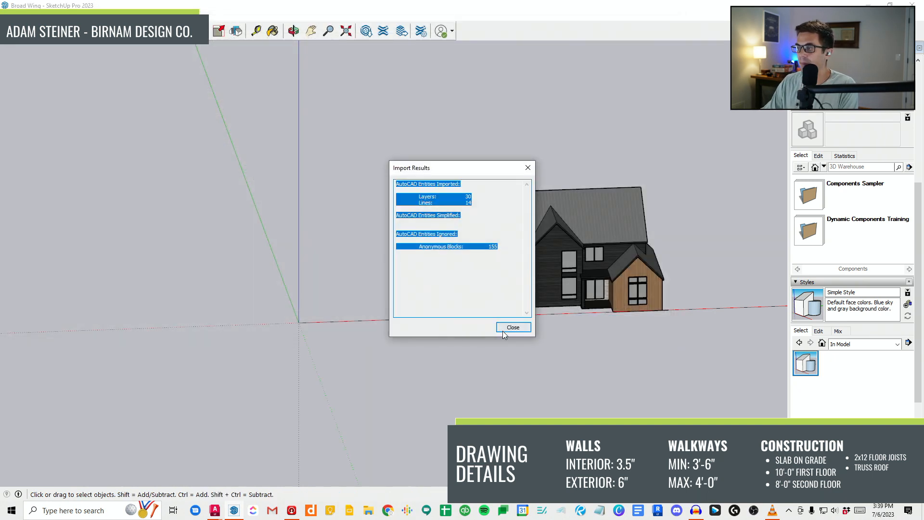
{"action": "left_click", "coordinate": [506, 327]}
Step: Explode the imported building outline into loose edges
{"action": "middle_click_drag", "start_coordinate": [321, 281], "coordinate": [305, 351]}
{"action": "right_click", "coordinate": [256, 302]}
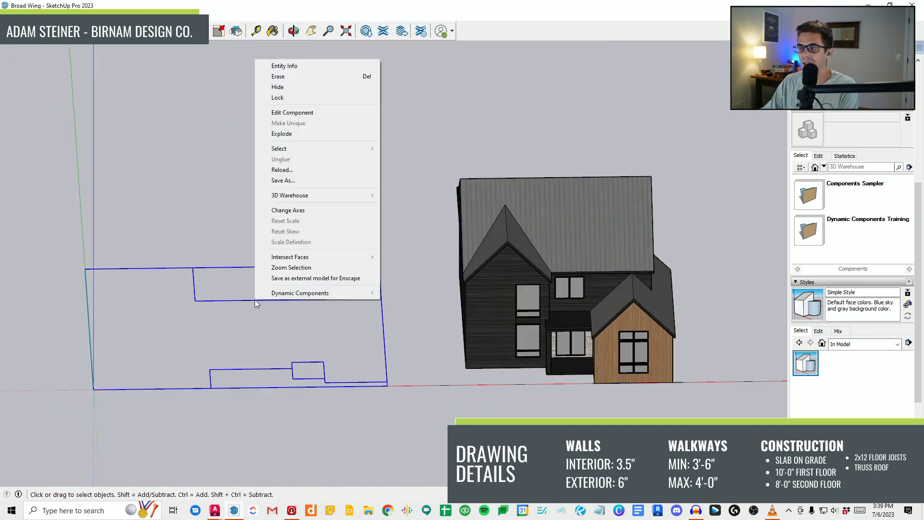
{"action": "left_click", "coordinate": [306, 135]}
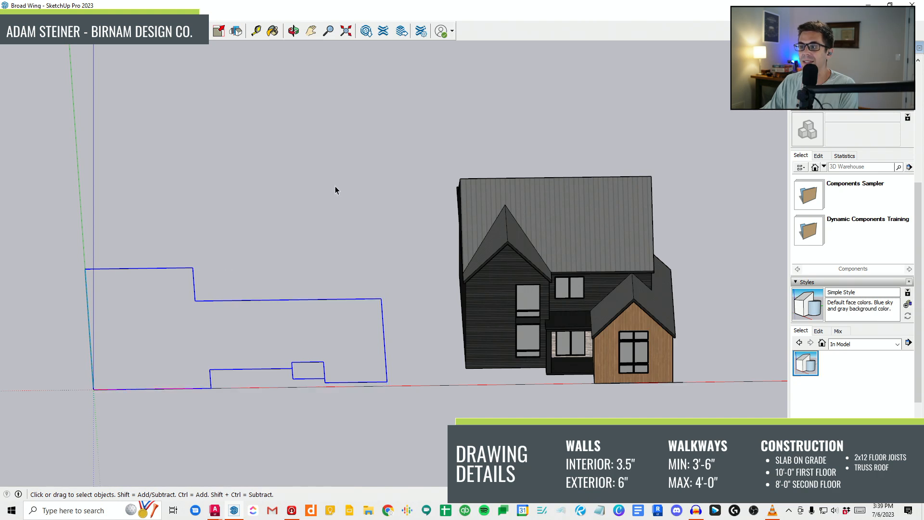
{"action": "scroll", "coordinate": [308, 339], "scroll_direction": "down", "scroll_amount": 3}
{"action": "middle_click_drag", "start_coordinate": [327, 354], "coordinate": [297, 371]}
{"action": "middle_click_drag", "start_coordinate": [228, 420], "coordinate": [314, 374]}
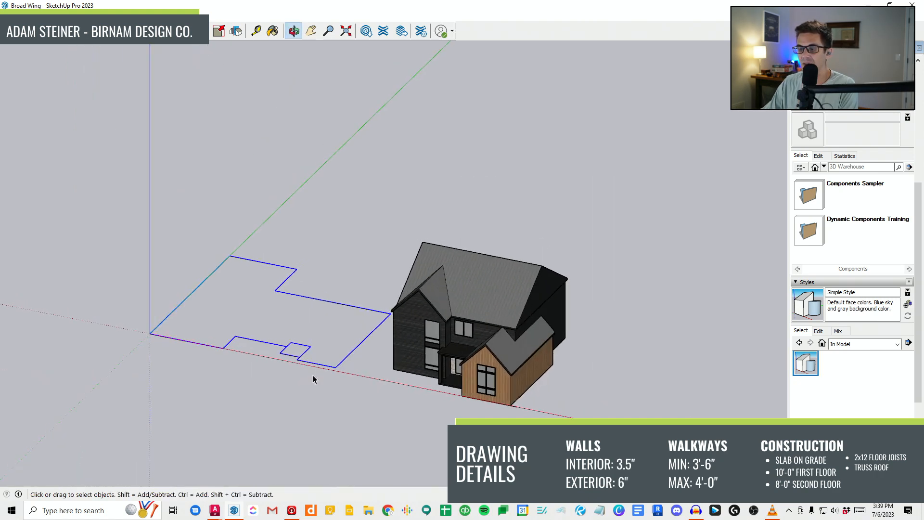
Step: Switch to the VRBO Prop drawing in AutoCAD and measure the vertical distance from the eave to the ground line in the elevation
{"action": "mouse_move", "coordinate": [214, 509]}
{"action": "left_click", "coordinate": [164, 469]}
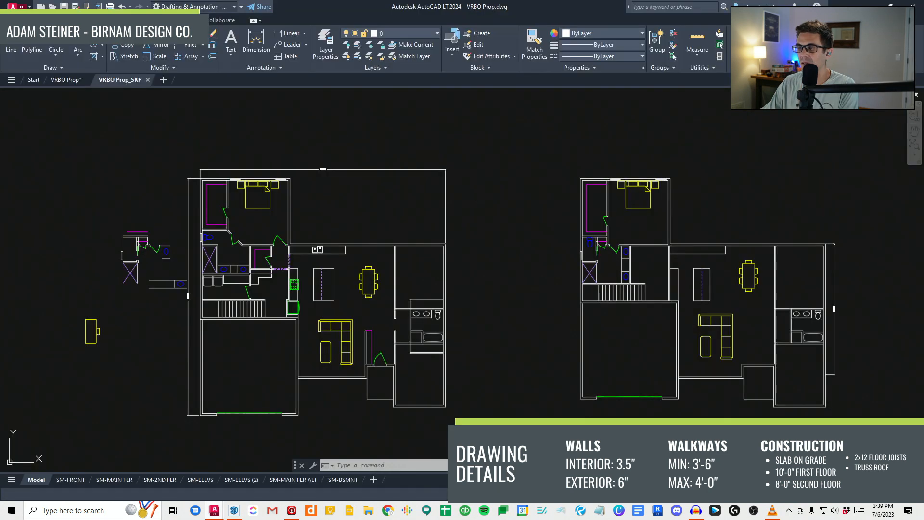
{"action": "scroll", "coordinate": [343, 256], "scroll_direction": "up", "scroll_amount": 6}
{"action": "type", "text": "dd"}
{"action": "key", "text": "Return"}
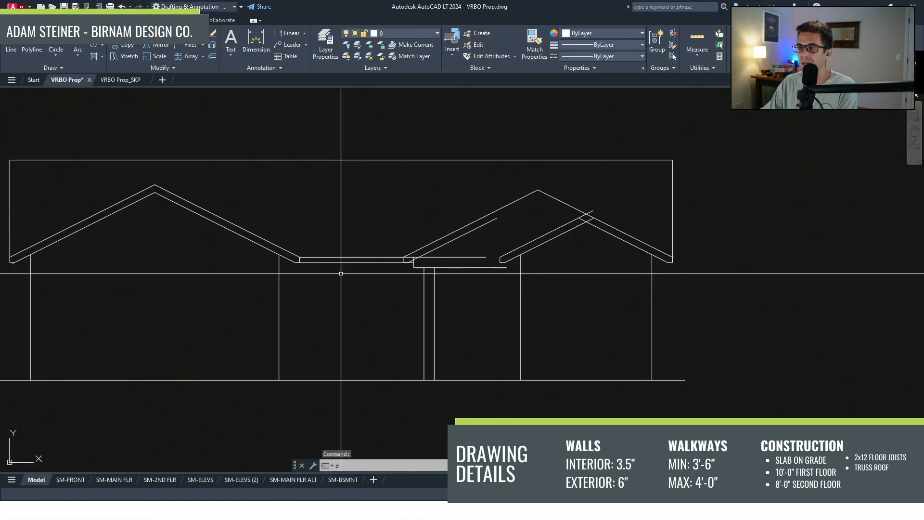
{"action": "left_click", "coordinate": [354, 380]}
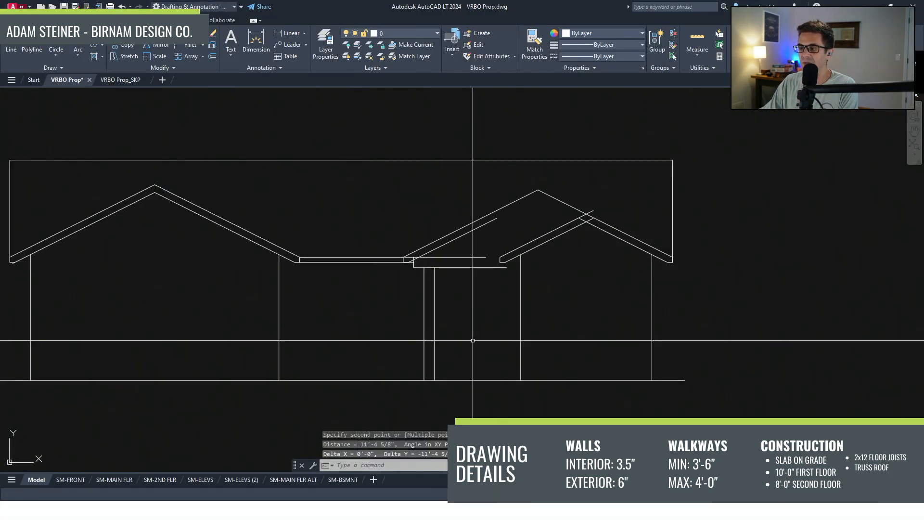
Step: Switch back to SketchUp, fill the building outline with a face and extrude it 10' upward
{"action": "key", "text": "super+2"}
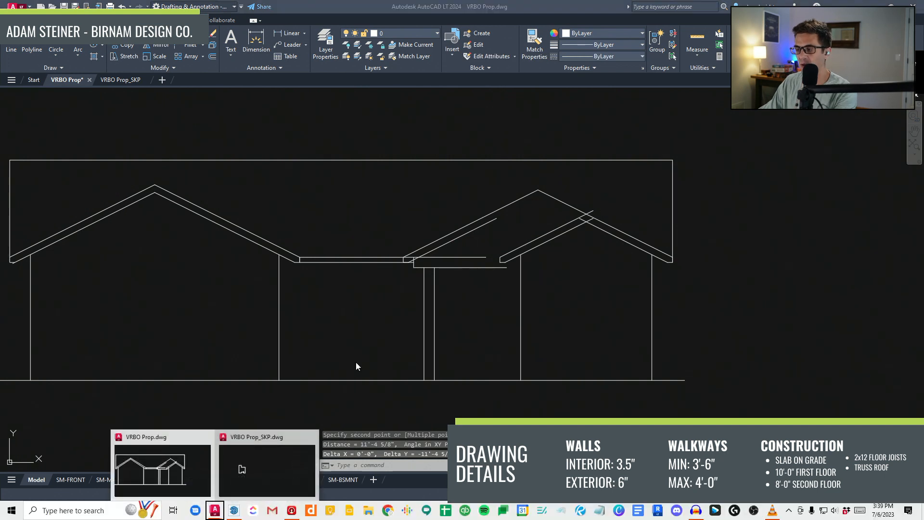
{"action": "key", "text": "super+3"}
{"action": "mouse_move", "coordinate": [349, 356]}
{"action": "middle_mouse_down"}
{"action": "mouse_move", "coordinate": [365, 361]}
{"action": "mouse_move", "coordinate": [349, 338]}
{"action": "mouse_move", "coordinate": [288, 355]}
{"action": "mouse_move", "coordinate": [355, 288]}
{"action": "middle_mouse_up"}
{"action": "key", "text": "l"}
{"action": "key", "text": "p"}
{"action": "left_click", "coordinate": [264, 320]}
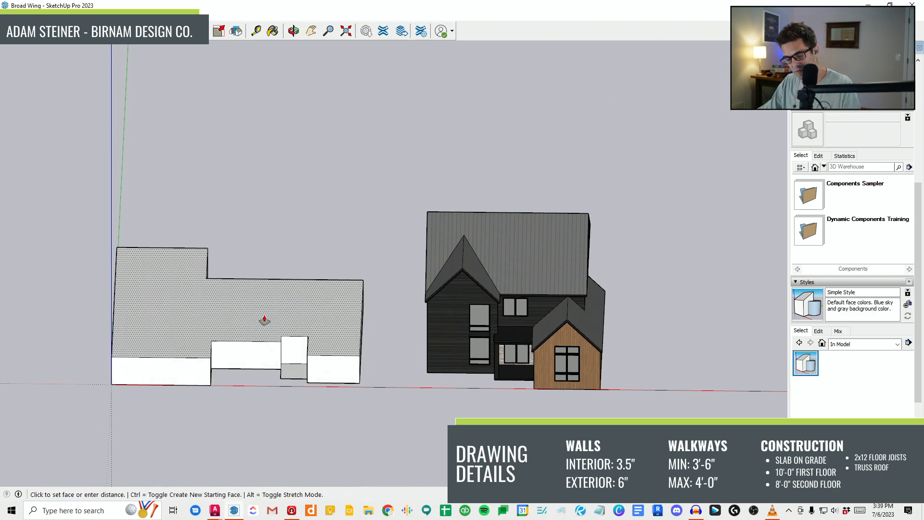
{"action": "type", "text": "10'"}
{"action": "key", "text": "Return"}
Step: Change the camera from parallel projection to perspective
{"action": "middle_click_drag", "start_coordinate": [275, 359], "coordinate": [271, 291]}
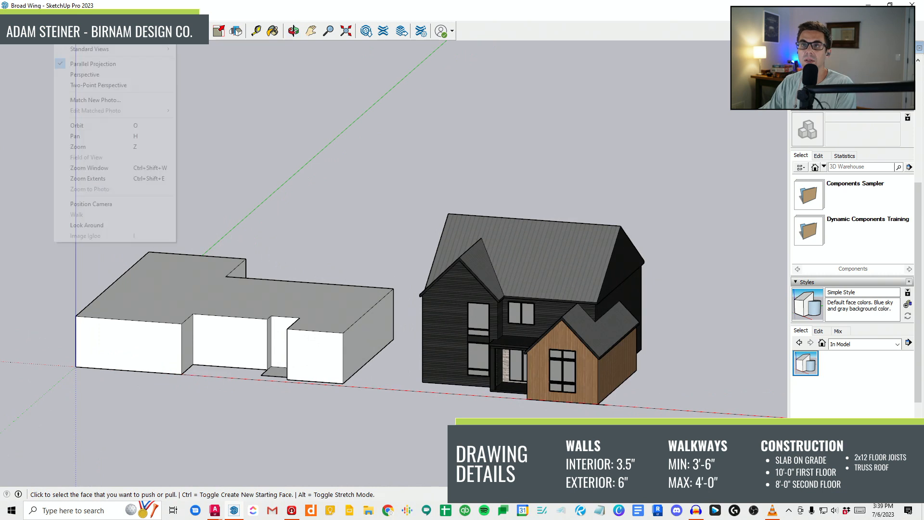
{"action": "left_click", "coordinate": [63, 17]}
{"action": "left_click", "coordinate": [89, 76]}
{"action": "middle_click_drag", "start_coordinate": [323, 368], "coordinate": [437, 357]}
{"action": "scroll", "coordinate": [361, 374], "scroll_direction": "down", "scroll_amount": 4}
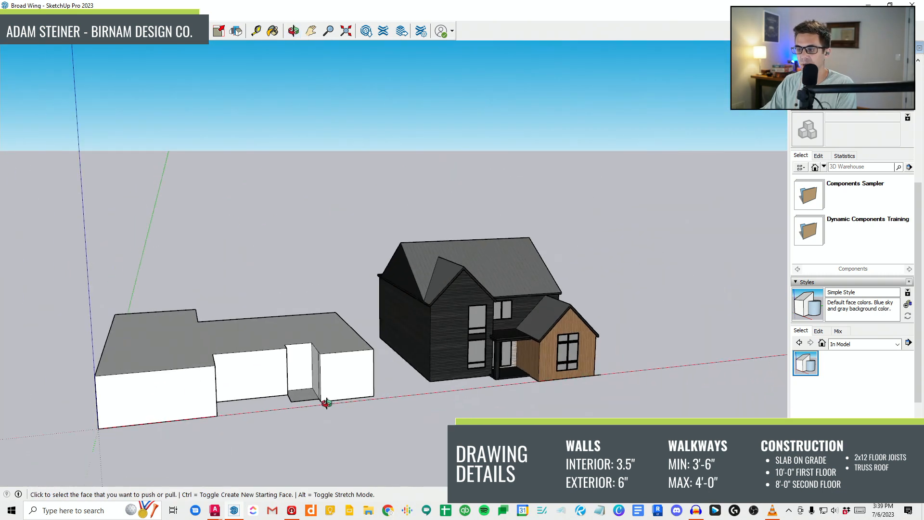
Step: Raise the floor of the entry porch recess into a low slab
{"action": "key", "text": "e"}
{"action": "scroll", "coordinate": [356, 386], "scroll_direction": "up", "scroll_amount": 3}
{"action": "mouse_move", "coordinate": [355, 377]}
{"action": "middle_mouse_down"}
{"action": "mouse_move", "coordinate": [359, 411]}
{"action": "mouse_move", "coordinate": [368, 401]}
{"action": "middle_mouse_up"}
{"action": "left_click", "coordinate": [332, 405]}
{"action": "scroll", "coordinate": [385, 390], "scroll_direction": "down", "scroll_amount": 3}
Step: Offset the perimeter of the house's top face outward to form the roof overhang
{"action": "middle_click_drag", "start_coordinate": [423, 347], "coordinate": [370, 414]}
{"action": "scroll", "coordinate": [277, 422], "scroll_direction": "up", "scroll_amount": 2}
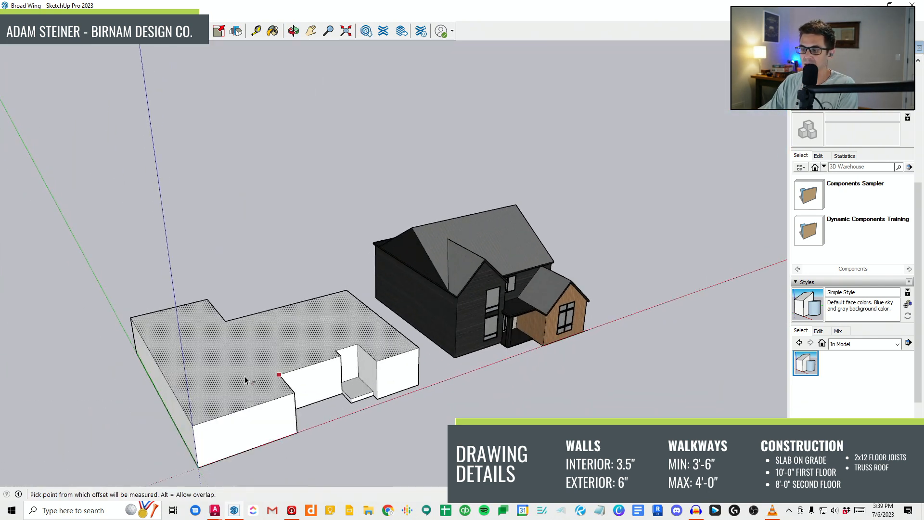
{"action": "left_click", "coordinate": [288, 429]}
{"action": "scroll", "coordinate": [308, 385], "scroll_direction": "up", "scroll_amount": 5}
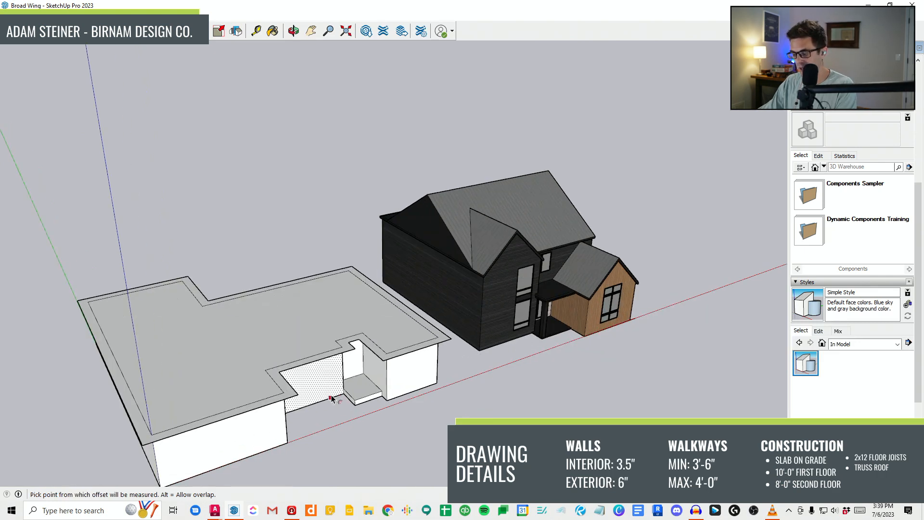
Step: Extrude the overhang band upward with Push/Pull to give the eaves a fascia thickness
{"action": "key", "text": "p"}
{"action": "middle_click_drag", "start_coordinate": [320, 375], "coordinate": [290, 340]}
{"action": "left_click_drag", "start_coordinate": [291, 340], "coordinate": [287, 324]}
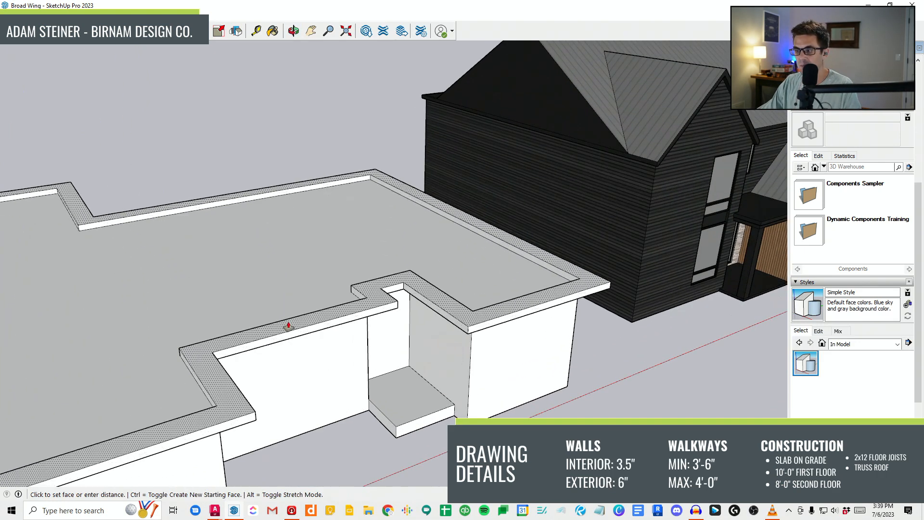
{"action": "scroll", "coordinate": [290, 326], "scroll_direction": "down", "scroll_amount": 5}
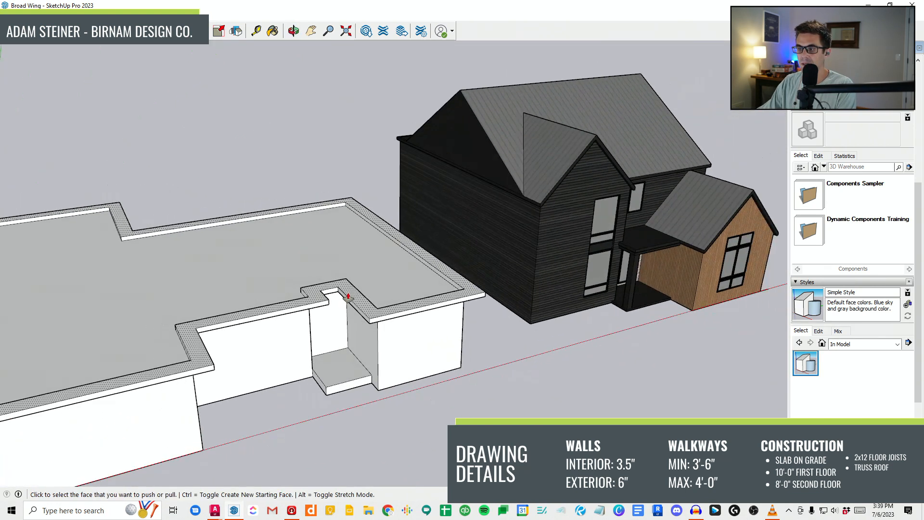
Step: Draw lines parallel to the red axis across the roof top from the inner corners to the outer edges, dividing it into roof sections
{"action": "middle_click_drag", "start_coordinate": [275, 276], "coordinate": [370, 318]}
{"action": "key", "text": "l"}
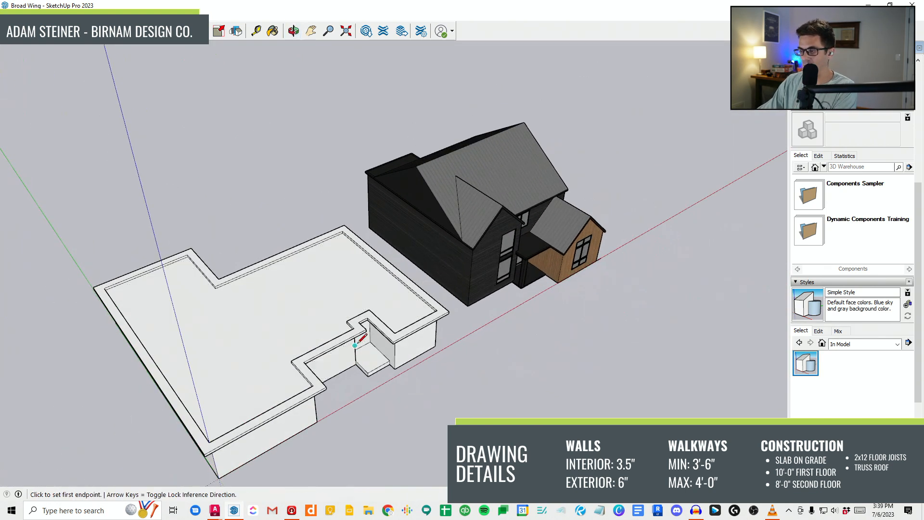
{"action": "scroll", "coordinate": [371, 318], "scroll_direction": "up", "scroll_amount": 3}
{"action": "left_click", "coordinate": [468, 272]}
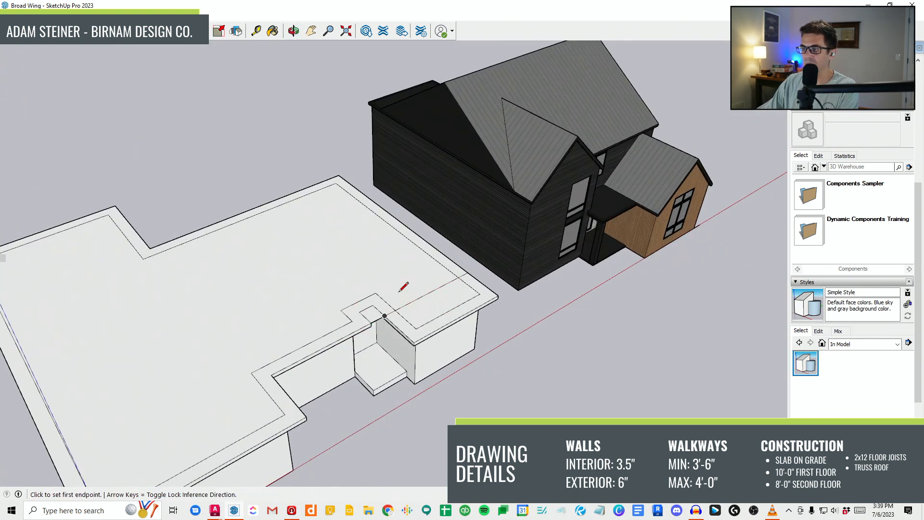
{"action": "middle_click_drag", "start_coordinate": [480, 263], "coordinate": [246, 393]}
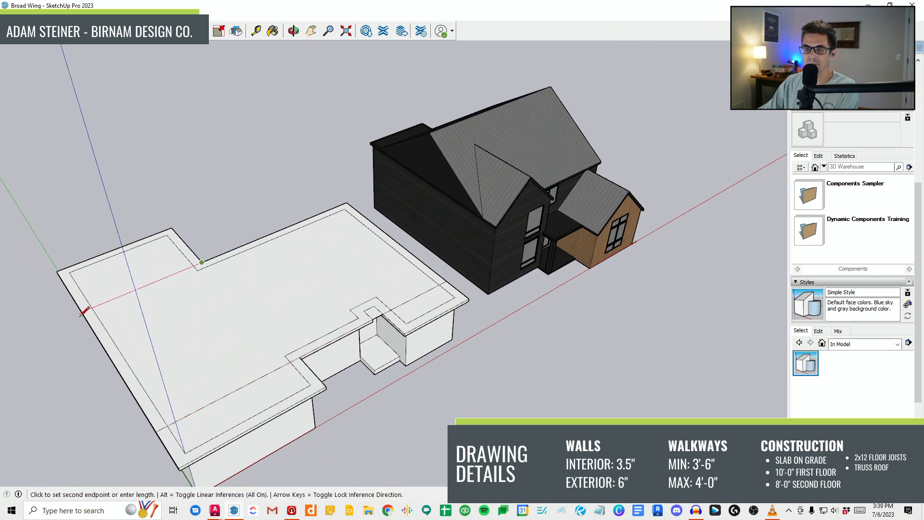
Step: Draw a short roof-pitch line at the front eave of the main roof's gable end and erase its construction lines
{"action": "middle_click_drag", "start_coordinate": [144, 350], "coordinate": [418, 240]}
{"action": "scroll", "coordinate": [415, 240], "scroll_direction": "up", "scroll_amount": 6}
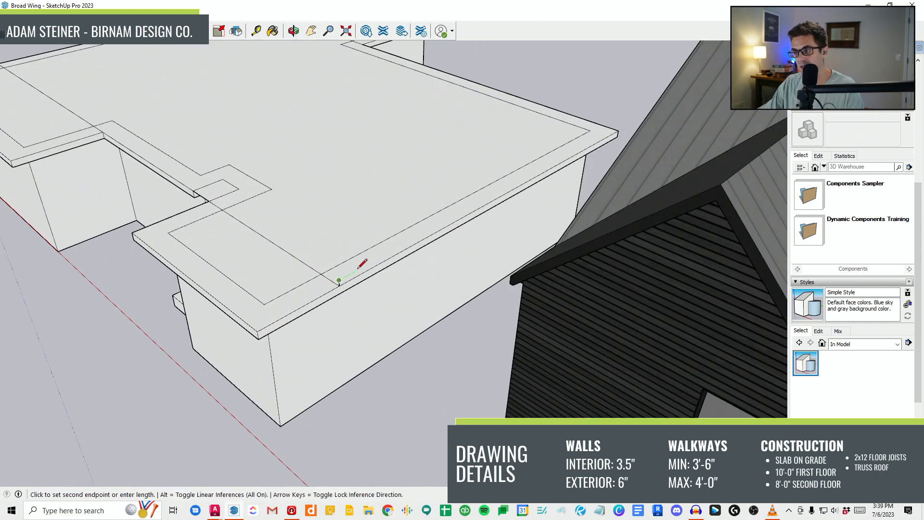
{"action": "scroll", "coordinate": [366, 267], "scroll_direction": "up", "scroll_amount": 2}
{"action": "key", "text": "Escape"}
{"action": "scroll", "coordinate": [380, 289], "scroll_direction": "down", "scroll_amount": 6}
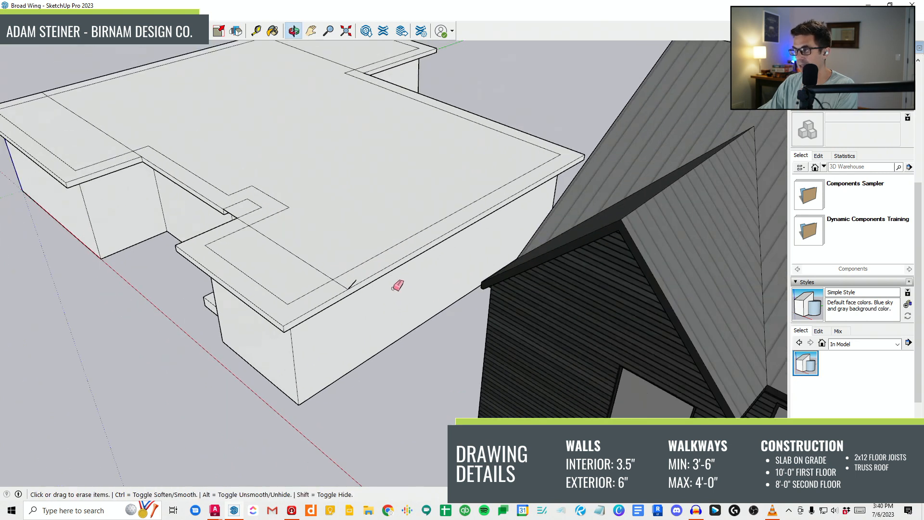
Step: Draw a tall vertical centre line from the midpoint of the main roof's gable end
{"action": "middle_click_drag", "start_coordinate": [437, 250], "coordinate": [461, 233]}
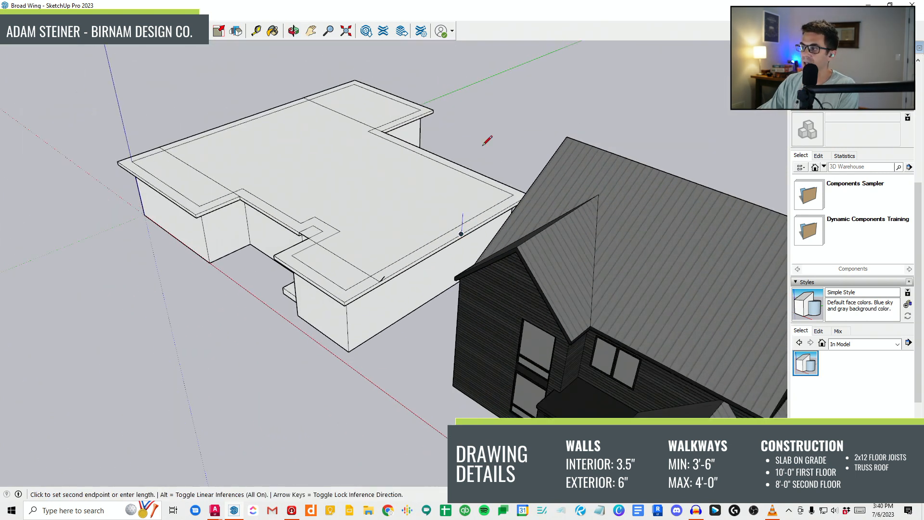
{"action": "key", "text": "Escape"}
{"action": "scroll", "coordinate": [399, 237], "scroll_direction": "up", "scroll_amount": 3}
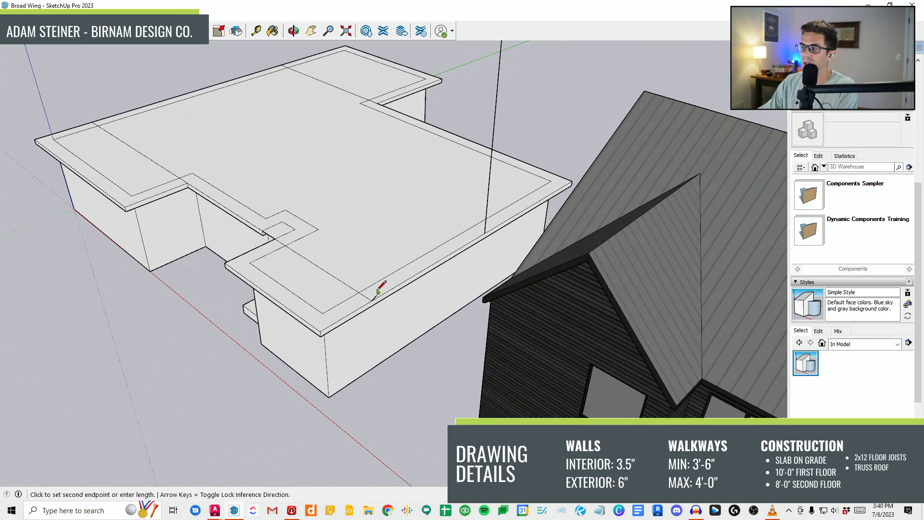
Step: Extend the pitch line to the centre line, close the gable triangle at the rear eave, and erase the excess lines
{"action": "left_click", "coordinate": [379, 292]}
{"action": "scroll", "coordinate": [481, 156], "scroll_direction": "down", "scroll_amount": 2}
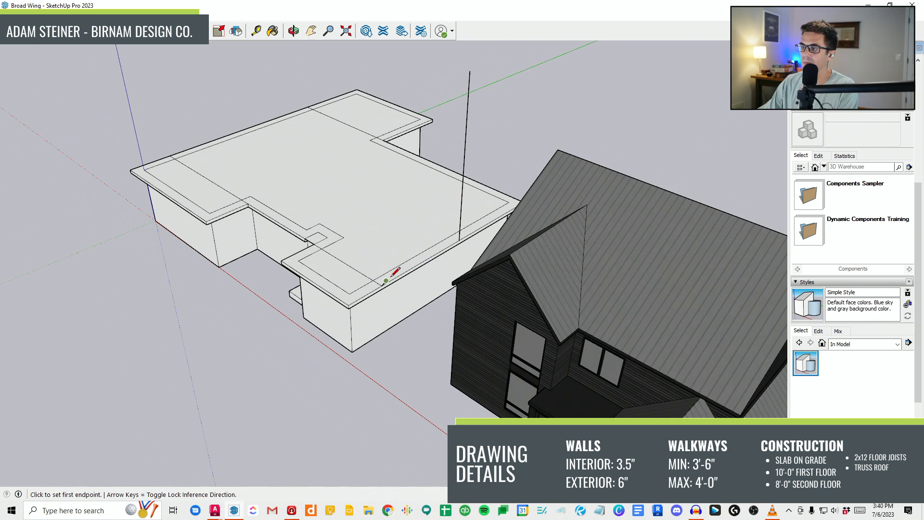
{"action": "middle_click_drag", "start_coordinate": [462, 193], "coordinate": [555, 210]}
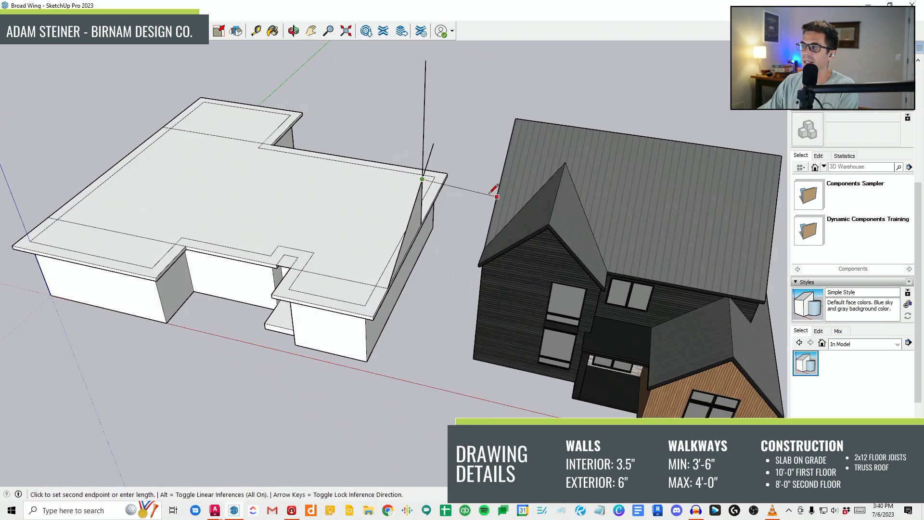
{"action": "scroll", "coordinate": [448, 171], "scroll_direction": "up", "scroll_amount": 2}
{"action": "left_click", "coordinate": [447, 171]}
{"action": "key", "text": "e"}
{"action": "scroll", "coordinate": [415, 201], "scroll_direction": "up", "scroll_amount": 1}
{"action": "scroll", "coordinate": [403, 143], "scroll_direction": "down", "scroll_amount": 3}
Step: Push/Pull the gable triangle along the red axis across the full length of the house to form the main roof
{"action": "mouse_move", "coordinate": [404, 144]}
{"action": "middle_mouse_down"}
{"action": "mouse_move", "coordinate": [390, 221]}
{"action": "mouse_move", "coordinate": [487, 228]}
{"action": "middle_mouse_up"}
{"action": "scroll", "coordinate": [487, 229], "scroll_direction": "down", "scroll_amount": 2}
{"action": "key", "text": "p"}
{"action": "left_click", "coordinate": [417, 223]}
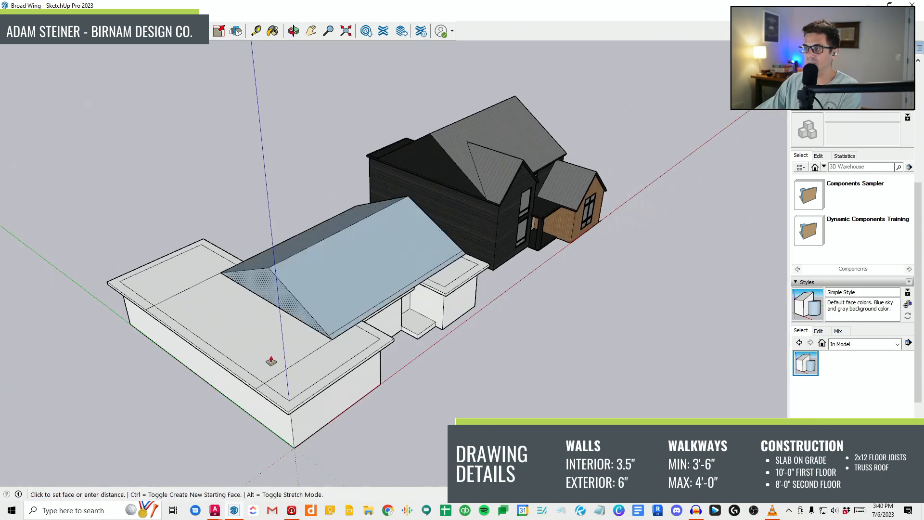
{"action": "left_click", "coordinate": [234, 379]}
Step: Extend the eave underside over the entry porch with Push/Pull to fill the overhang's notch, and erase the leftover edges
{"action": "key", "text": "e"}
{"action": "middle_click_drag", "start_coordinate": [333, 315], "coordinate": [291, 210]}
{"action": "scroll", "coordinate": [277, 377], "scroll_direction": "up", "scroll_amount": 4}
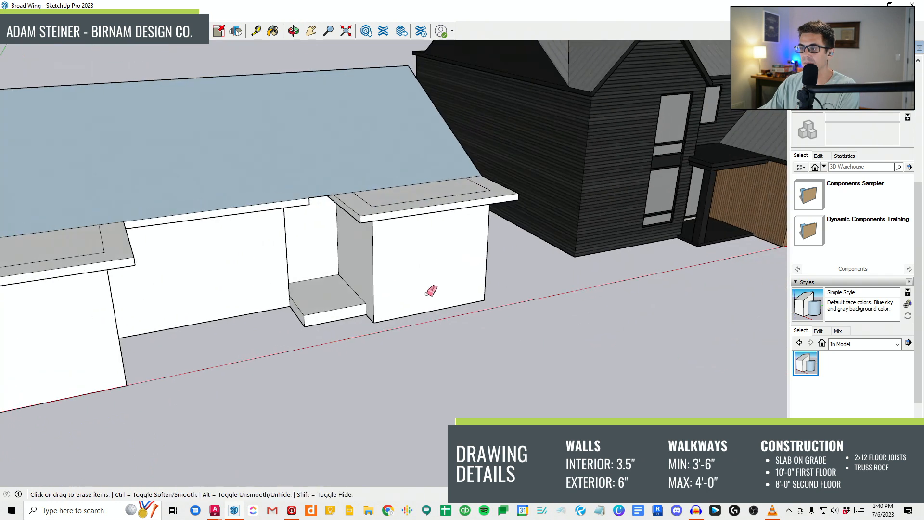
{"action": "scroll", "coordinate": [317, 258], "scroll_direction": "down", "scroll_amount": 3}
{"action": "mouse_move", "coordinate": [370, 272]}
{"action": "middle_mouse_down"}
{"action": "mouse_move", "coordinate": [287, 245]}
{"action": "mouse_move", "coordinate": [404, 190]}
{"action": "mouse_move", "coordinate": [383, 78]}
{"action": "mouse_move", "coordinate": [331, 192]}
{"action": "middle_mouse_up"}
{"action": "scroll", "coordinate": [307, 220], "scroll_direction": "up", "scroll_amount": 4}
{"action": "scroll", "coordinate": [317, 178], "scroll_direction": "up", "scroll_amount": 5}
{"action": "scroll", "coordinate": [255, 161], "scroll_direction": "up", "scroll_amount": 3}
{"action": "middle_click_drag", "start_coordinate": [255, 162], "coordinate": [308, 128]}
{"action": "middle_click_drag", "start_coordinate": [314, 95], "coordinate": [316, 98]}
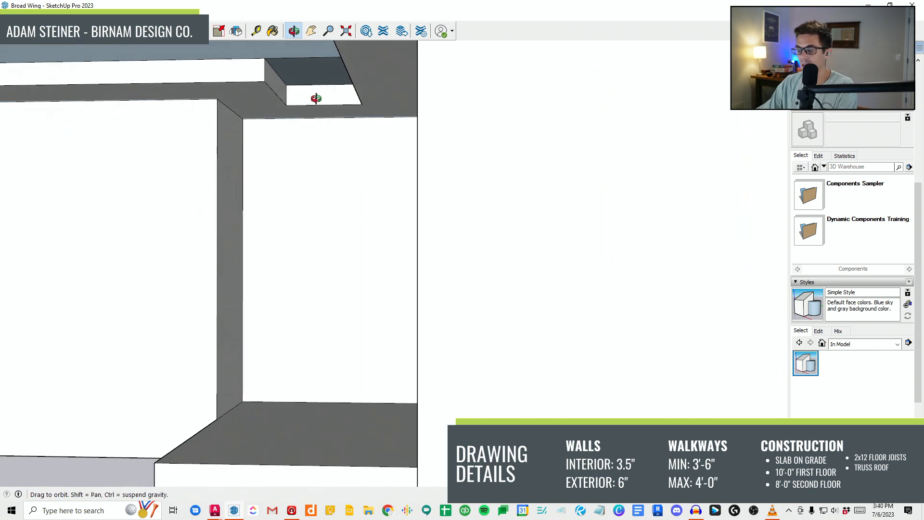
{"action": "left_click", "coordinate": [316, 102]}
{"action": "left_click", "coordinate": [235, 85]}
{"action": "key", "text": "e"}
{"action": "scroll", "coordinate": [431, 171], "scroll_direction": "down", "scroll_amount": 8}
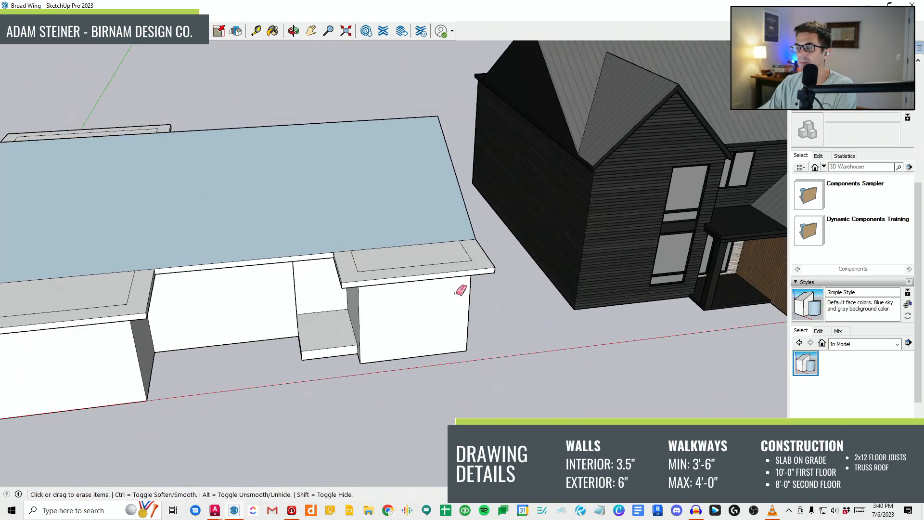
Step: Draw a short roof-pitch triangle at the outer eave corner of the small front wing beside the porch
{"action": "middle_click_drag", "start_coordinate": [401, 304], "coordinate": [363, 287]}
{"action": "mouse_move", "coordinate": [613, 332]}
{"action": "middle_mouse_down"}
{"action": "mouse_move", "coordinate": [557, 319]}
{"action": "mouse_move", "coordinate": [427, 220]}
{"action": "mouse_move", "coordinate": [374, 277]}
{"action": "mouse_move", "coordinate": [364, 305]}
{"action": "middle_mouse_up"}
{"action": "key", "text": "l"}
{"action": "scroll", "coordinate": [434, 245], "scroll_direction": "up", "scroll_amount": 1}
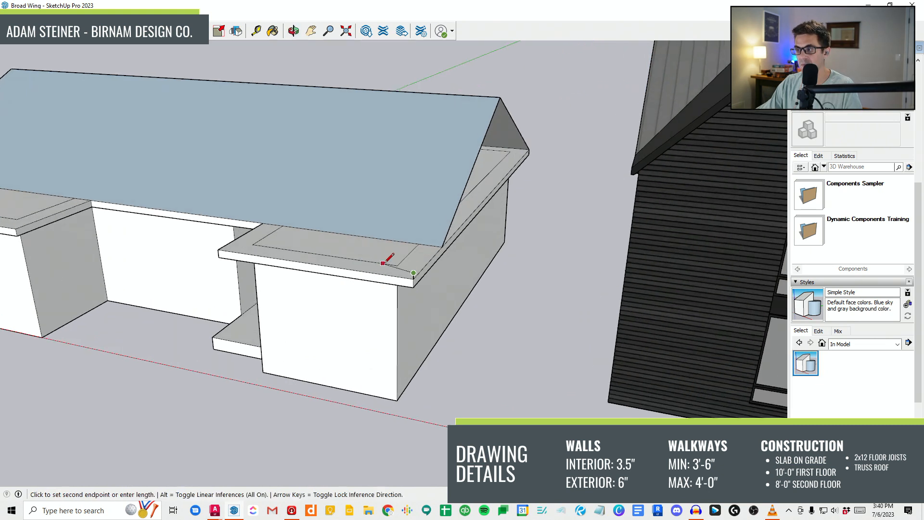
{"action": "scroll", "coordinate": [393, 266], "scroll_direction": "up", "scroll_amount": 1}
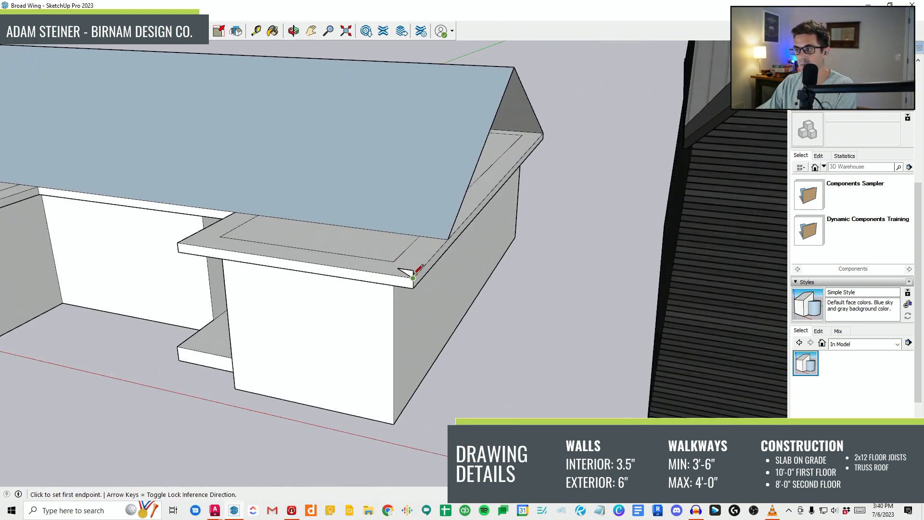
{"action": "scroll", "coordinate": [416, 271], "scroll_direction": "down", "scroll_amount": 1}
Step: Draw a vertical centre line and two slopes closing the front wing's gable, then erase the excess lines
{"action": "key", "text": "Escape"}
{"action": "scroll", "coordinate": [409, 269], "scroll_direction": "down", "scroll_amount": 2}
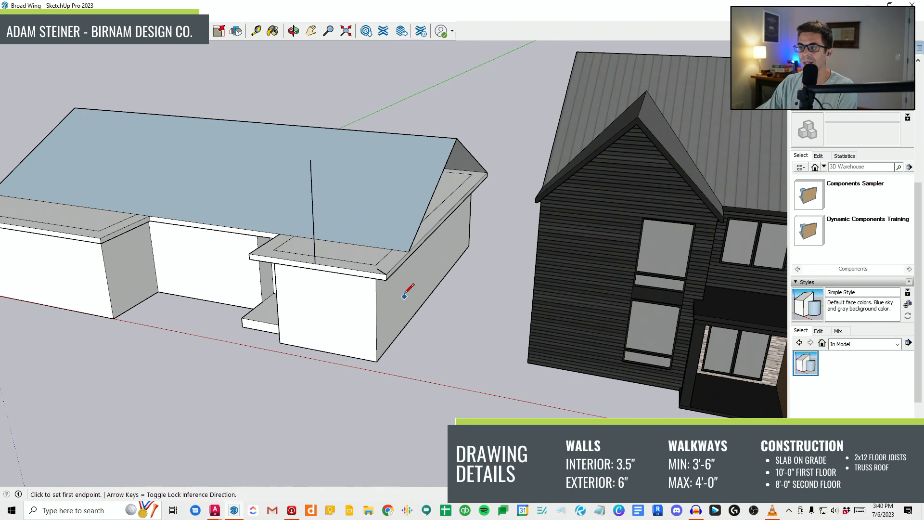
{"action": "left_click", "coordinate": [283, 209]}
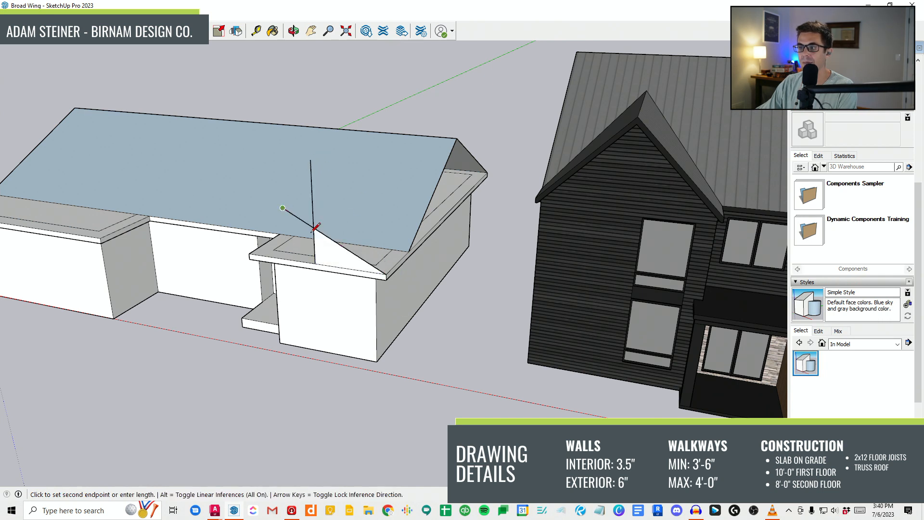
{"action": "left_click", "coordinate": [249, 254]}
{"action": "key", "text": "e"}
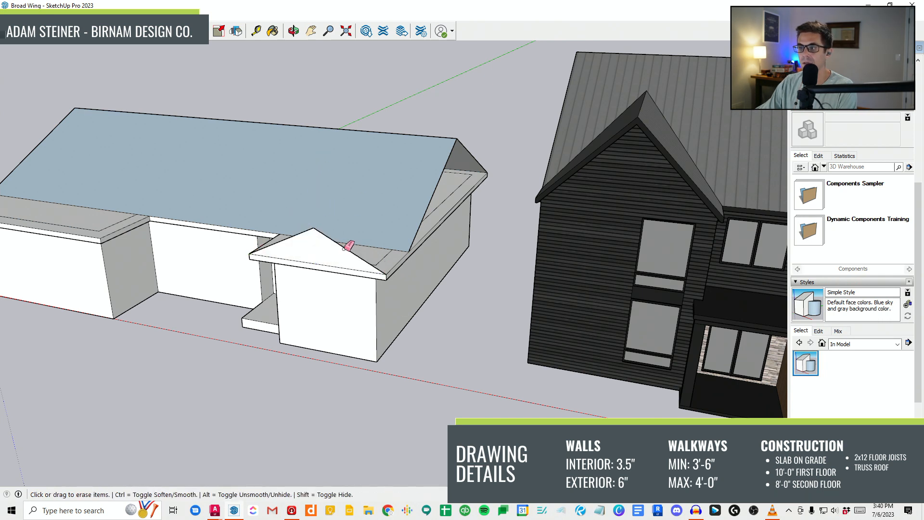
{"action": "left_click_drag", "start_coordinate": [326, 248], "coordinate": [327, 248]}
{"action": "middle_click_drag", "start_coordinate": [327, 248], "coordinate": [333, 284]}
Step: Draw the small front wing's ridge back to the main roof and close both of its roof slopes
{"action": "key", "text": "l"}
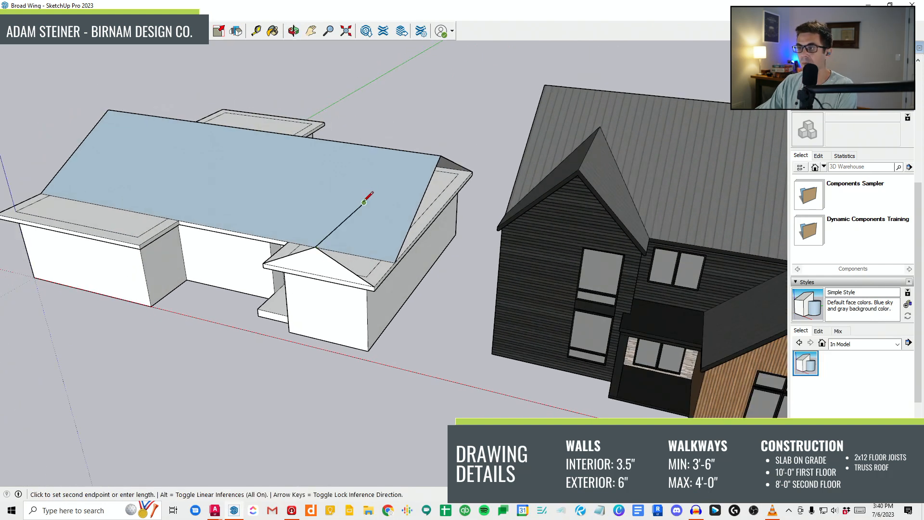
{"action": "left_click", "coordinate": [395, 262]}
{"action": "left_click", "coordinate": [364, 203]}
{"action": "left_click", "coordinate": [288, 243]}
{"action": "scroll", "coordinate": [331, 254], "scroll_direction": "down", "scroll_amount": 3}
{"action": "middle_click_drag", "start_coordinate": [331, 256], "coordinate": [474, 258]}
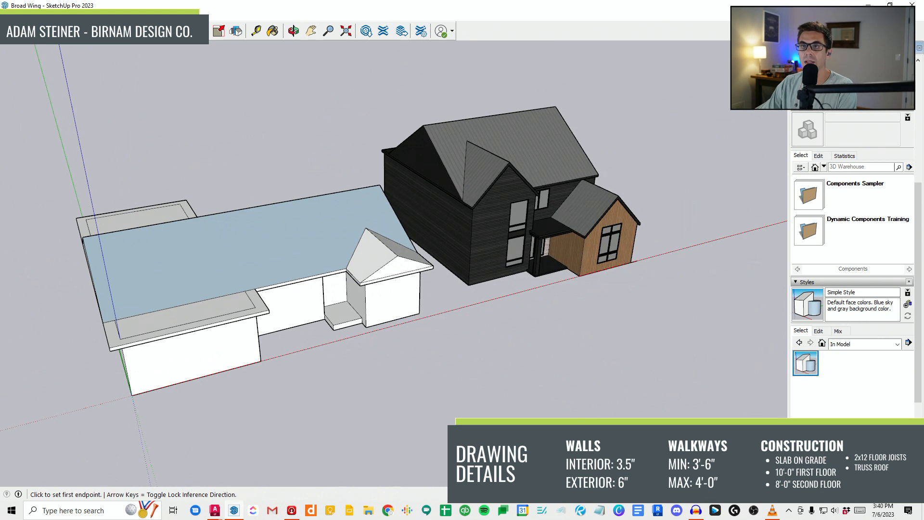
Step: Copy the small wing's gable triangle onto the outer front eave corner of the large front wing
{"action": "middle_click_drag", "start_coordinate": [329, 226], "coordinate": [324, 204]}
{"action": "left_click", "coordinate": [387, 249]}
{"action": "middle_click_drag", "start_coordinate": [390, 277], "coordinate": [378, 268]}
{"action": "key", "text": "m"}
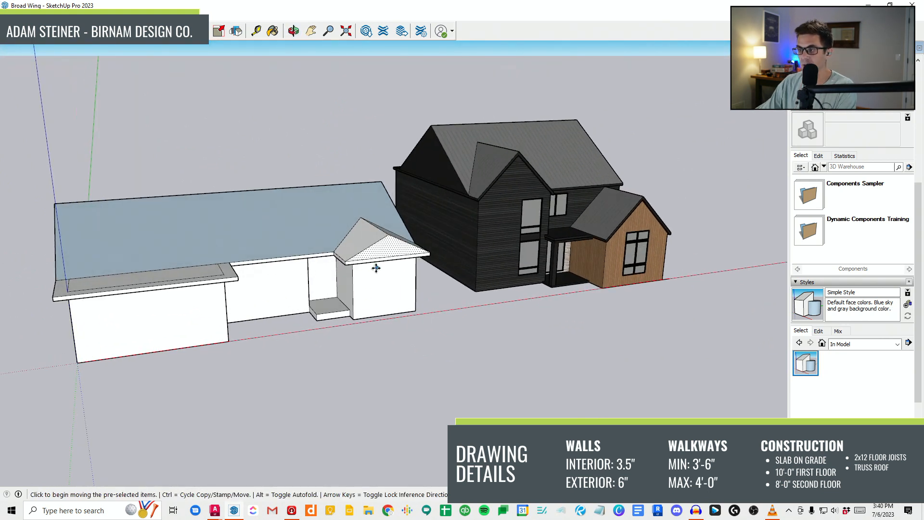
{"action": "left_click", "coordinate": [346, 260]}
{"action": "scroll", "coordinate": [31, 289], "scroll_direction": "up", "scroll_amount": 2}
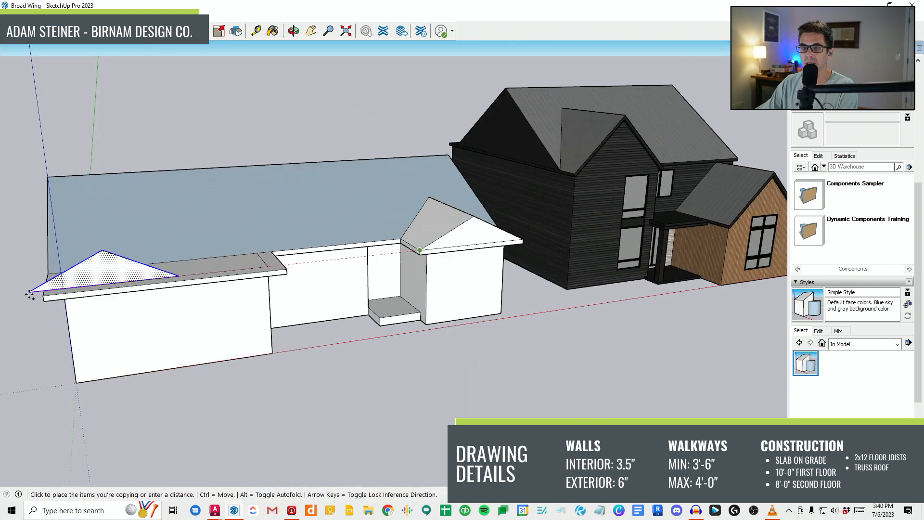
{"action": "left_click", "coordinate": [43, 296]}
{"action": "left_click", "coordinate": [44, 296]}
{"action": "key", "text": "Escape"}
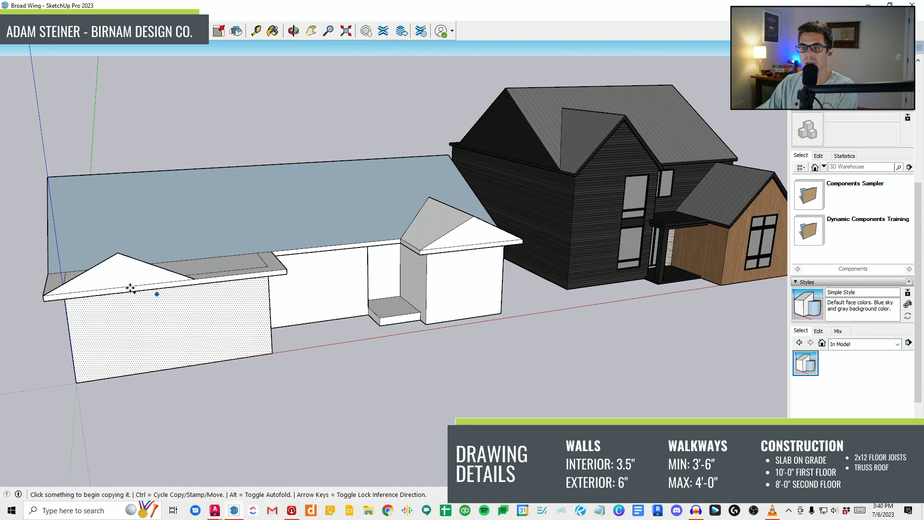
Step: Copy the gable triangle again so its lower corner meets the large wing's inner front eave corner
{"action": "key", "text": "ctrl"}
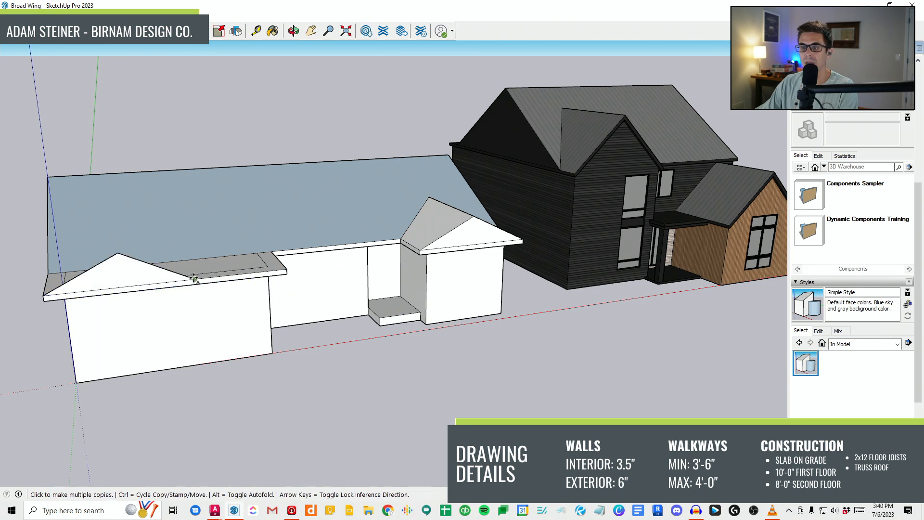
{"action": "key", "text": "space"}
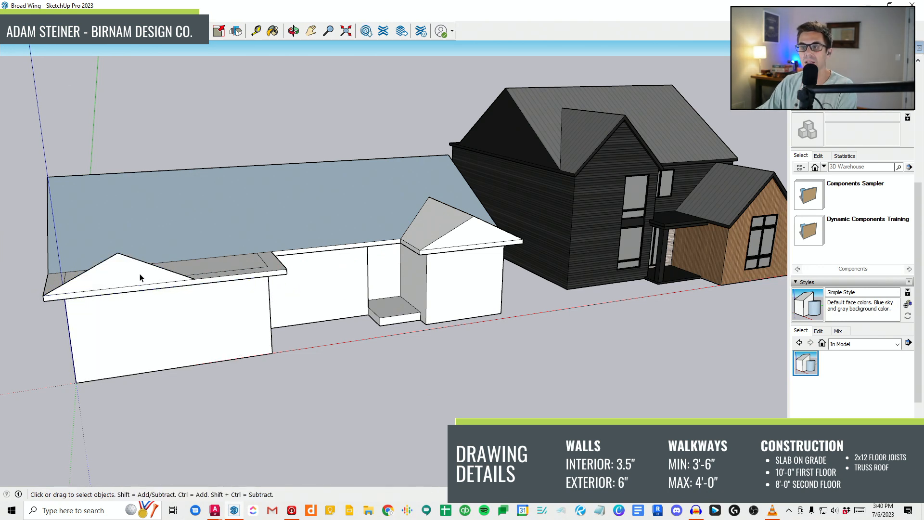
{"action": "scroll", "coordinate": [140, 278], "scroll_direction": "up", "scroll_amount": 2}
{"action": "key", "text": "m"}
{"action": "scroll", "coordinate": [161, 295], "scroll_direction": "up", "scroll_amount": 1}
{"action": "key", "text": "ctrl"}
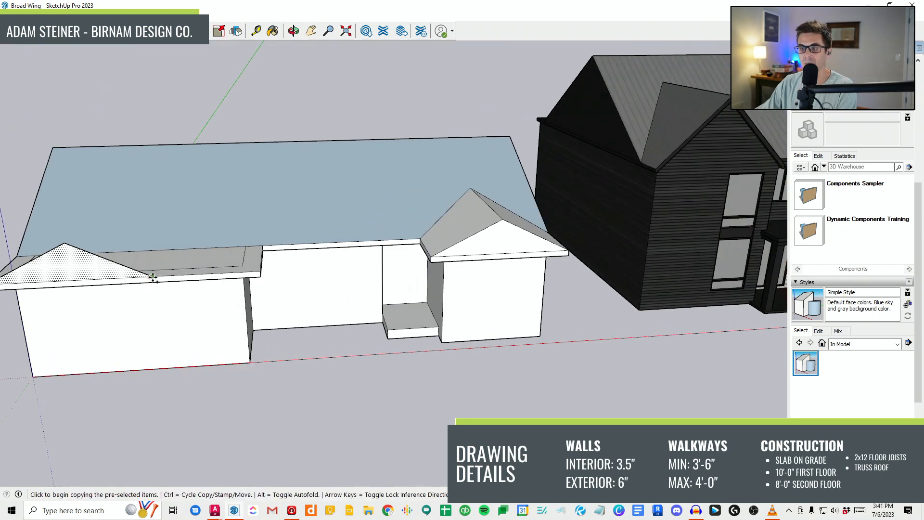
{"action": "left_click", "coordinate": [149, 277]}
{"action": "left_click", "coordinate": [261, 271]}
Step: Erase the copies' excess edges and extend the two remaining slope lines until they meet at the large wing's gable peak
{"action": "key", "text": "e"}
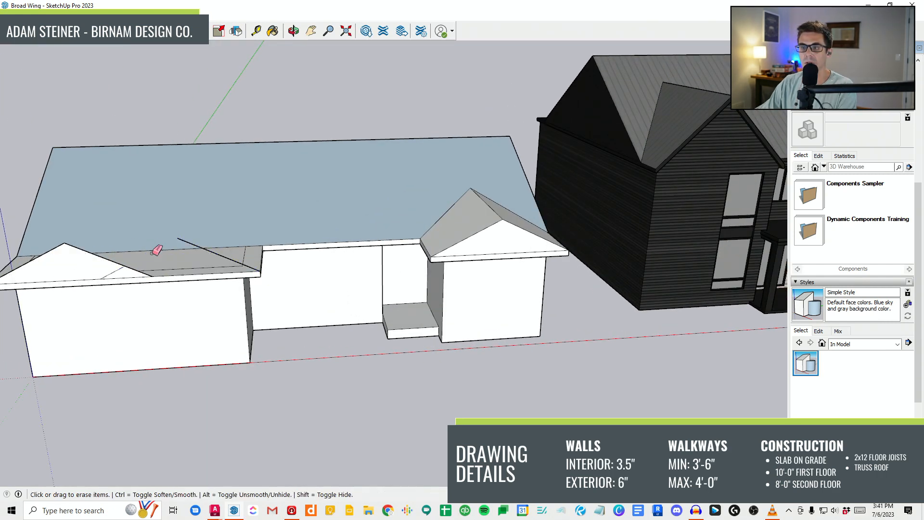
{"action": "left_click", "coordinate": [128, 266]}
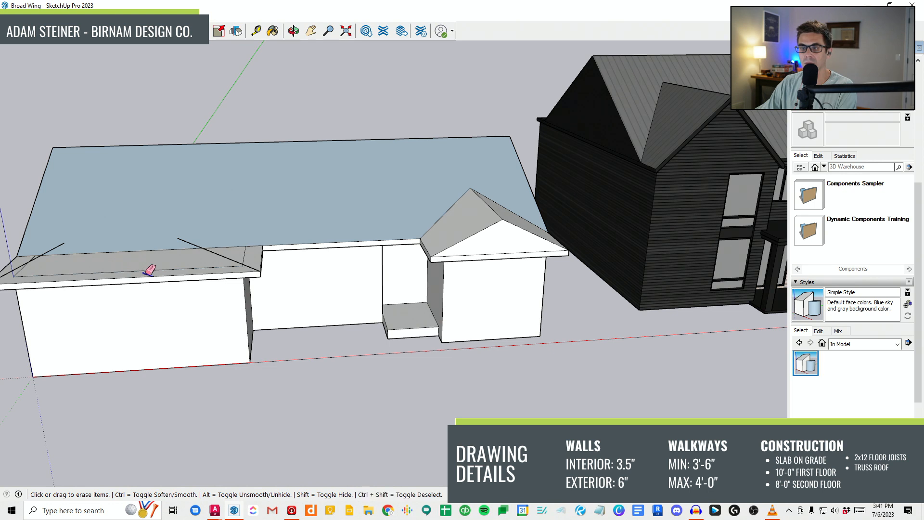
{"action": "key", "text": "k"}
{"action": "key", "text": "l"}
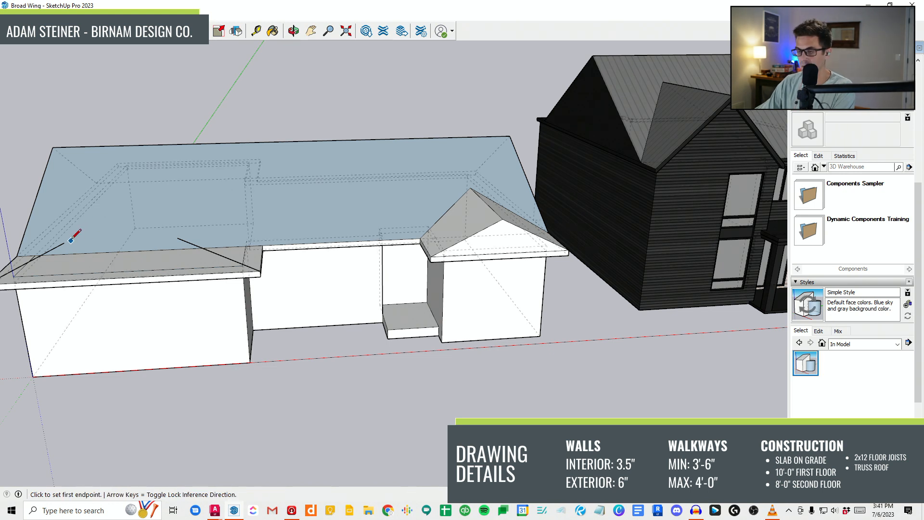
{"action": "middle_click_drag", "start_coordinate": [93, 252], "coordinate": [232, 175]}
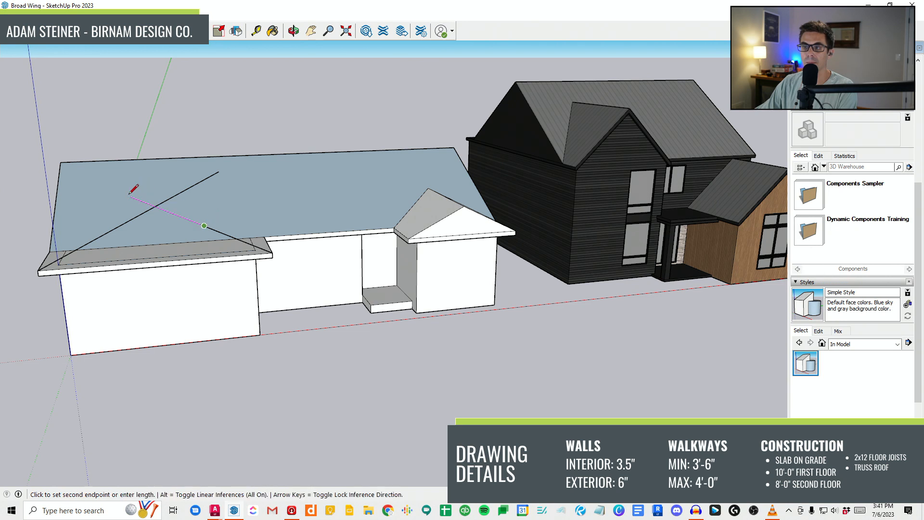
{"action": "left_click", "coordinate": [155, 207]}
Step: Join the large wing's ridge to its eaves with valley lines along the main roof, closing both slopes, and erase leftover edges
{"action": "middle_click_drag", "start_coordinate": [137, 203], "coordinate": [330, 276]}
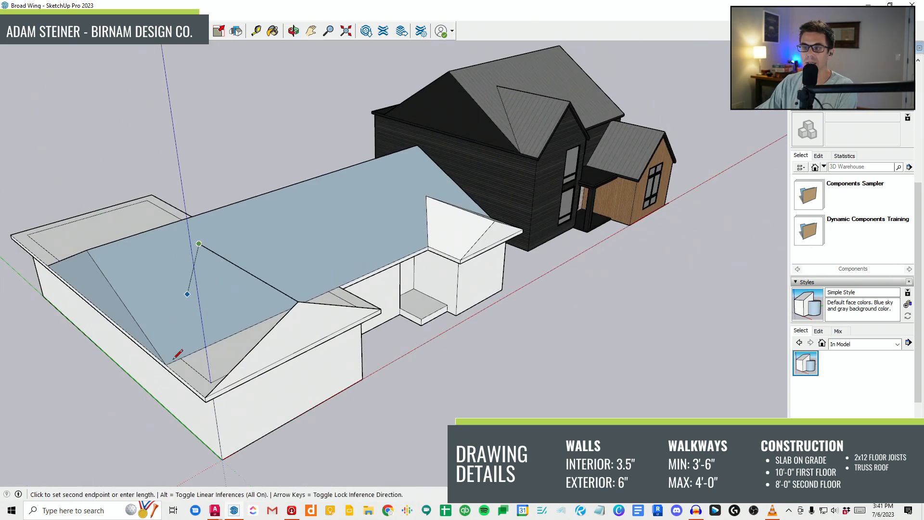
{"action": "left_click", "coordinate": [167, 364]}
{"action": "left_click", "coordinate": [199, 244]}
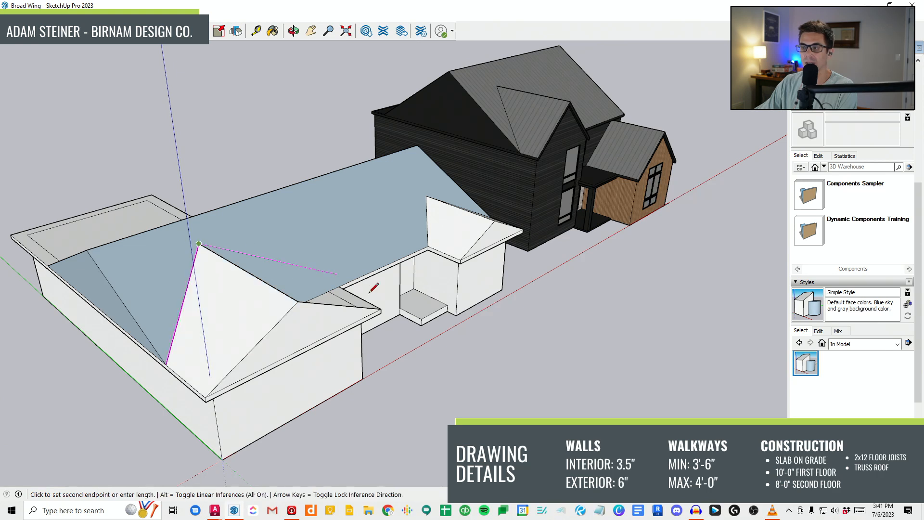
{"action": "left_click", "coordinate": [340, 286]}
{"action": "middle_click_drag", "start_coordinate": [340, 286], "coordinate": [231, 280]}
{"action": "key", "text": "e"}
{"action": "middle_click_drag", "start_coordinate": [453, 239], "coordinate": [250, 212]}
Step: Offset the large wing's gable outline inward, extend the offset slopes to the eave edge, and erase the excess lines
{"action": "key", "text": "f"}
{"action": "scroll", "coordinate": [236, 208], "scroll_direction": "up", "scroll_amount": 2}
{"action": "scroll", "coordinate": [298, 279], "scroll_direction": "up", "scroll_amount": 6}
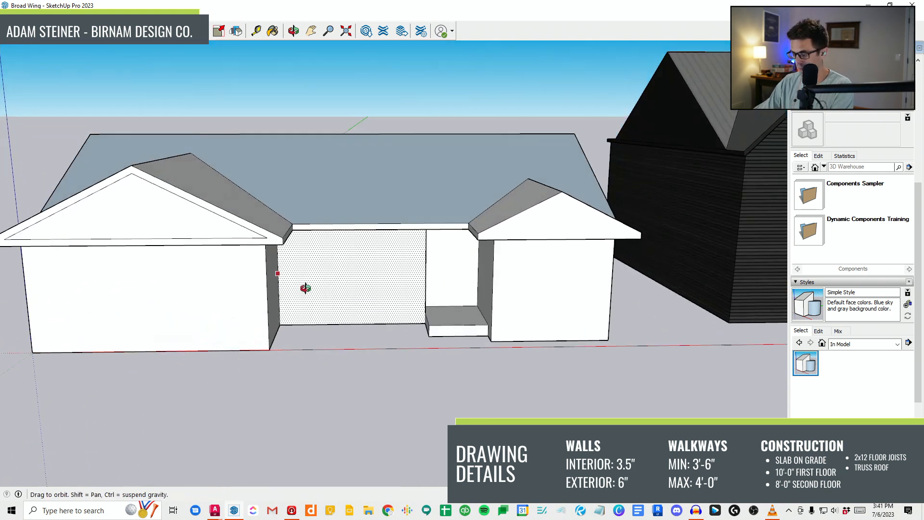
{"action": "key", "text": "l"}
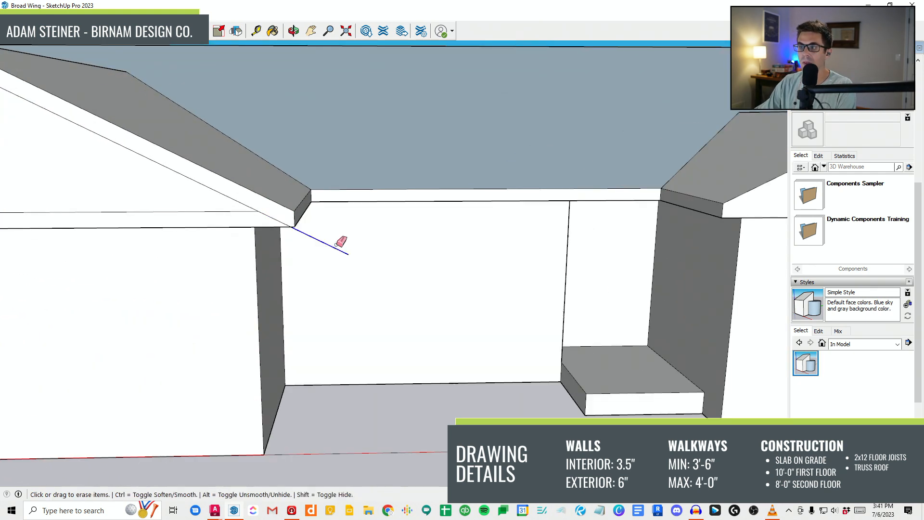
{"action": "key", "text": "e"}
{"action": "scroll", "coordinate": [335, 250], "scroll_direction": "down", "scroll_amount": 8}
{"action": "middle_click_drag", "start_coordinate": [91, 212], "coordinate": [184, 209]}
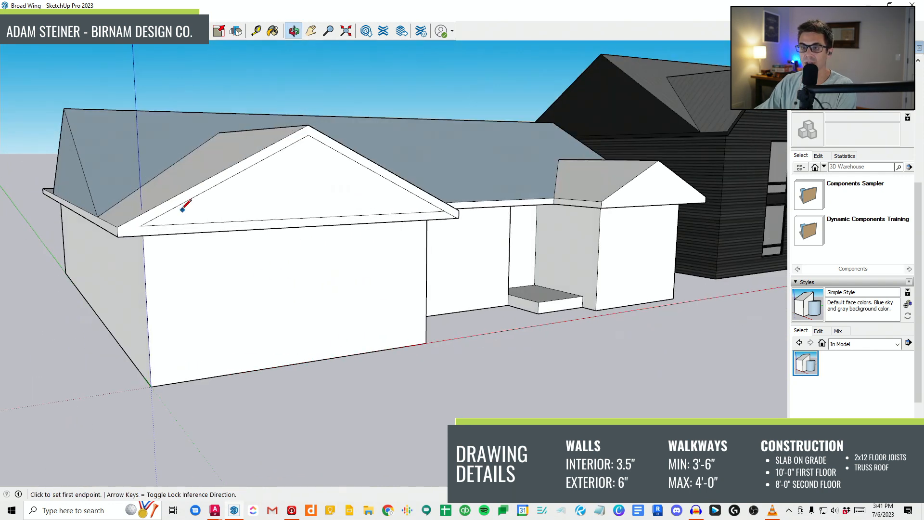
Step: Push/Pull the large wing's inner gable face back to the front wall, leaving a projecting rake overhang
{"action": "mouse_move", "coordinate": [246, 221]}
{"action": "middle_mouse_down"}
{"action": "mouse_move", "coordinate": [228, 217]}
{"action": "mouse_move", "coordinate": [343, 241]}
{"action": "middle_mouse_up"}
{"action": "left_click", "coordinate": [263, 212]}
{"action": "key", "text": "p"}
{"action": "left_click", "coordinate": [338, 248]}
{"action": "left_click", "coordinate": [355, 284]}
{"action": "middle_click_drag", "start_coordinate": [356, 287], "coordinate": [361, 171]}
Step: Draw the wall edge up to the rake underside to close the large wing's gable wall, and erase the leftover edges
{"action": "scroll", "coordinate": [412, 173], "scroll_direction": "up", "scroll_amount": 5}
{"action": "key", "text": "l"}
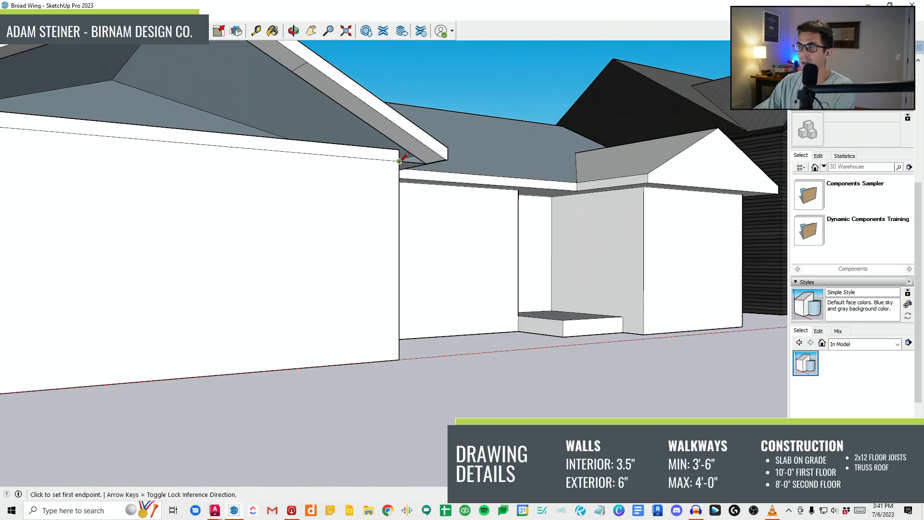
{"action": "mouse_move", "coordinate": [399, 144]}
{"action": "middle_mouse_down"}
{"action": "mouse_move", "coordinate": [392, 151]}
{"action": "mouse_move", "coordinate": [372, 141]}
{"action": "middle_mouse_up"}
{"action": "key", "text": "e"}
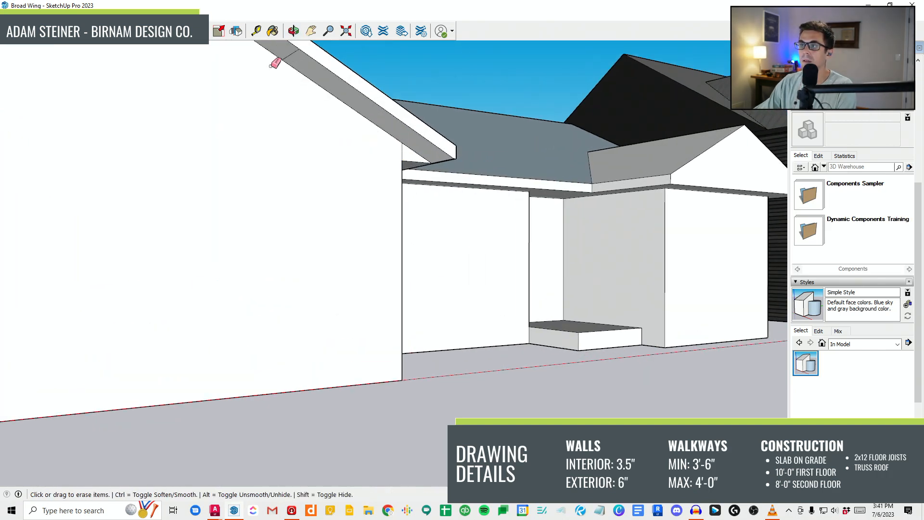
{"action": "scroll", "coordinate": [393, 247], "scroll_direction": "down", "scroll_amount": 6}
{"action": "middle_click_drag", "start_coordinate": [393, 247], "coordinate": [198, 195]}
{"action": "scroll", "coordinate": [180, 176], "scroll_direction": "up", "scroll_amount": 3}
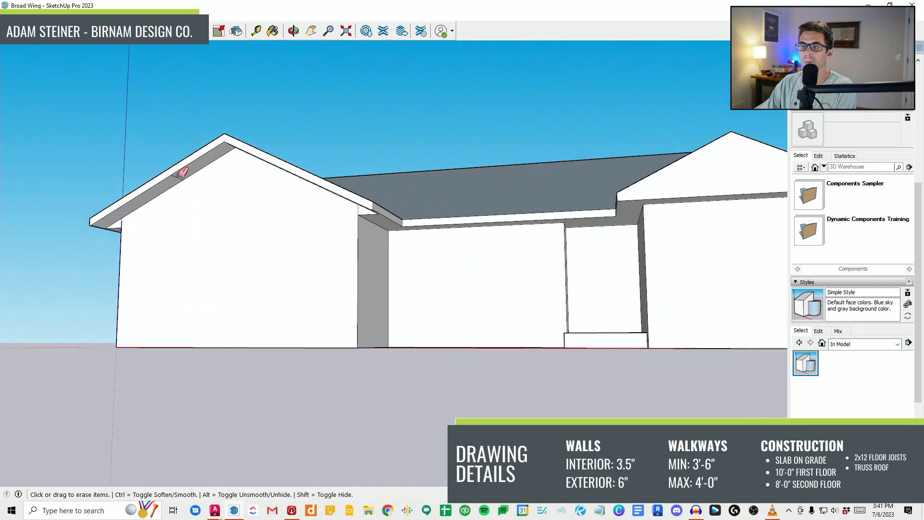
{"action": "scroll", "coordinate": [171, 183], "scroll_direction": "down", "scroll_amount": 5}
{"action": "middle_click_drag", "start_coordinate": [227, 270], "coordinate": [345, 318]}
{"action": "scroll", "coordinate": [341, 279], "scroll_direction": "up", "scroll_amount": 2}
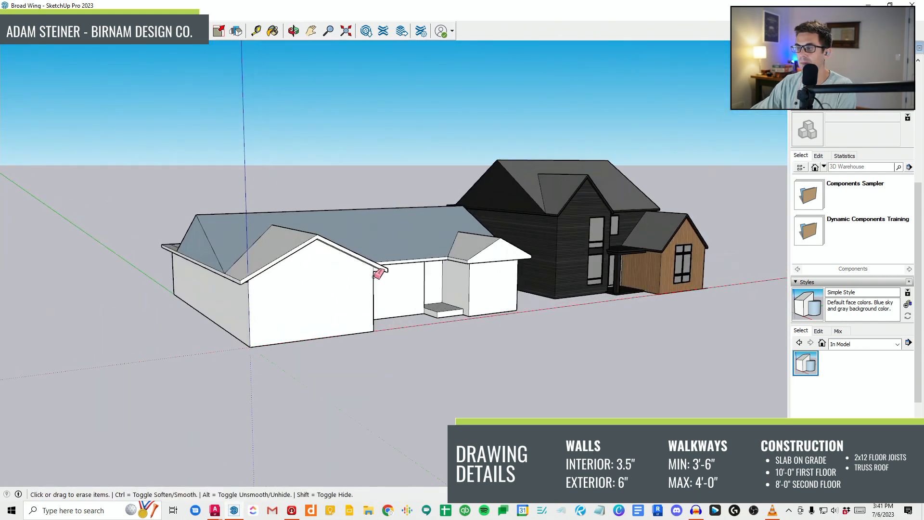
Step: Push/Pull the small infill face under the large wing's inner eave toward the main wall and erase the leftover edges
{"action": "middle_click_drag", "start_coordinate": [565, 250], "coordinate": [260, 262]}
{"action": "scroll", "coordinate": [252, 260], "scroll_direction": "up", "scroll_amount": 6}
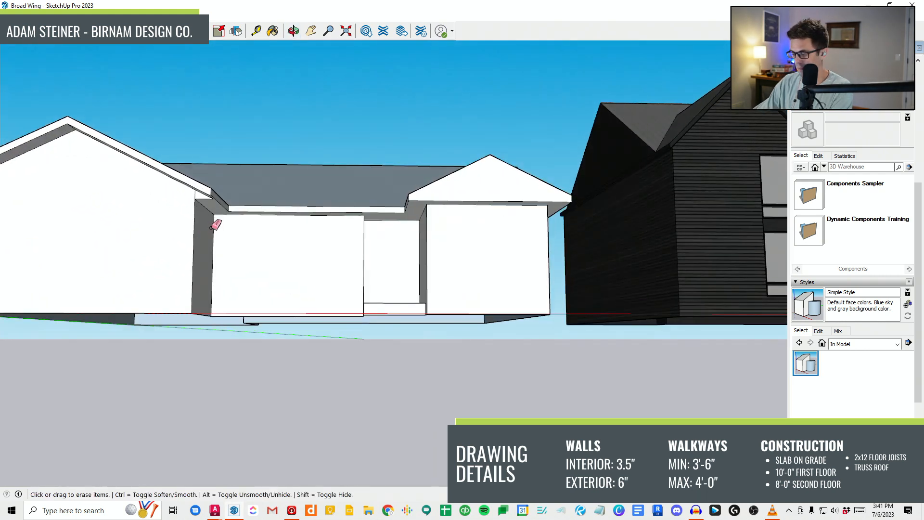
{"action": "key", "text": "p"}
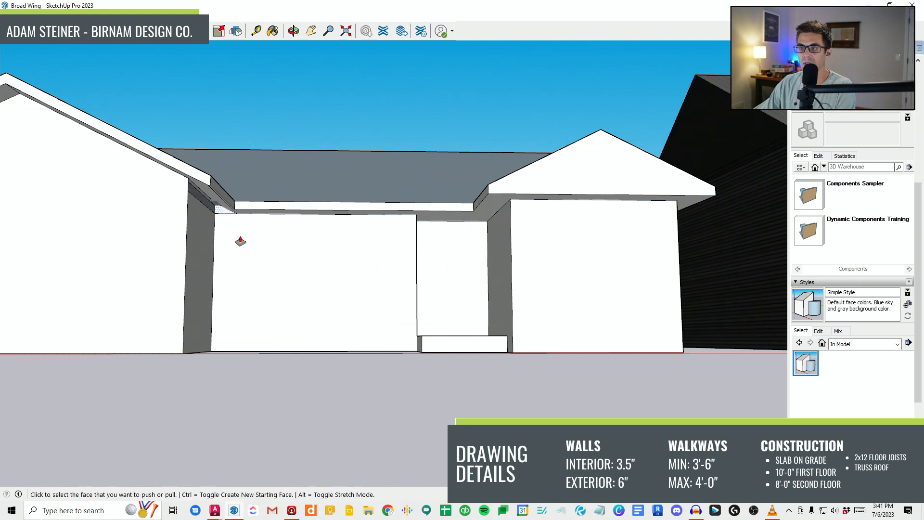
{"action": "scroll", "coordinate": [228, 226], "scroll_direction": "up", "scroll_amount": 4}
{"action": "middle_click_drag", "start_coordinate": [217, 212], "coordinate": [186, 203]}
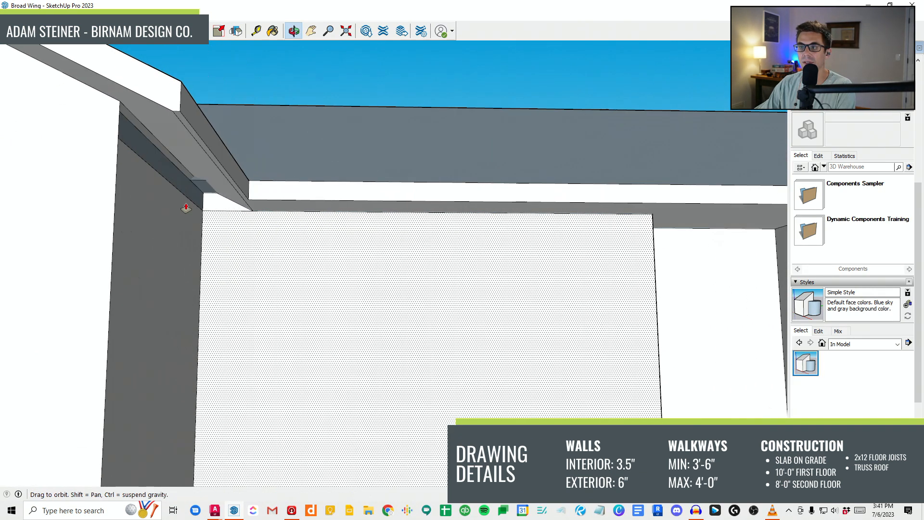
{"action": "mouse_move", "coordinate": [250, 216]}
{"action": "middle_mouse_down"}
{"action": "mouse_move", "coordinate": [264, 221]}
{"action": "mouse_move", "coordinate": [225, 173]}
{"action": "mouse_move", "coordinate": [217, 186]}
{"action": "mouse_move", "coordinate": [241, 211]}
{"action": "mouse_move", "coordinate": [144, 221]}
{"action": "mouse_move", "coordinate": [174, 205]}
{"action": "mouse_move", "coordinate": [181, 183]}
{"action": "middle_mouse_up"}
{"action": "key", "text": "e"}
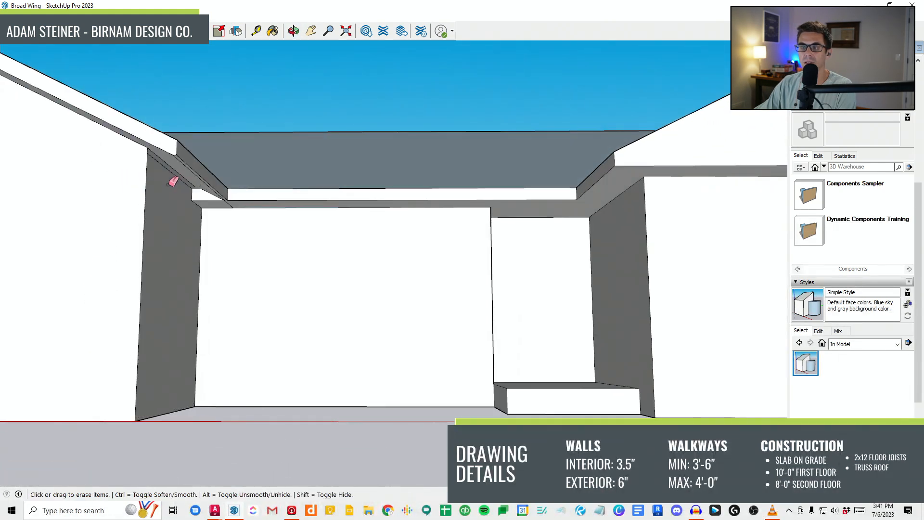
Step: Offset the small front wing's gable outline inward, erase the excess lines, and extend the offset slope to the eave edge
{"action": "scroll", "coordinate": [207, 233], "scroll_direction": "down", "scroll_amount": 12}
{"action": "middle_click_drag", "start_coordinate": [259, 260], "coordinate": [332, 297]}
{"action": "scroll", "coordinate": [329, 291], "scroll_direction": "up", "scroll_amount": 3}
{"action": "scroll", "coordinate": [305, 245], "scroll_direction": "up", "scroll_amount": 2}
{"action": "left_click", "coordinate": [172, 43]}
{"action": "scroll", "coordinate": [291, 194], "scroll_direction": "up", "scroll_amount": 3}
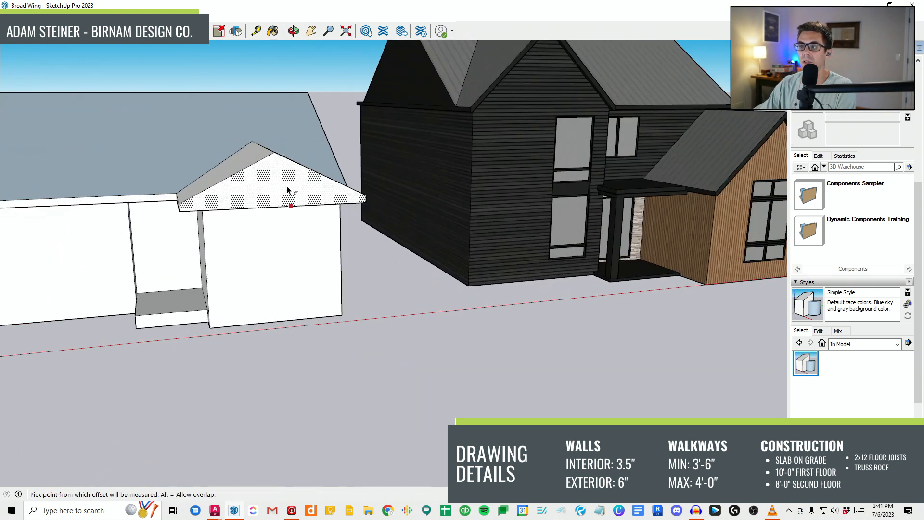
{"action": "middle_click_drag", "start_coordinate": [312, 229], "coordinate": [242, 255]}
{"action": "key", "text": "l"}
{"action": "key", "text": "e"}
{"action": "scroll", "coordinate": [391, 234], "scroll_direction": "up", "scroll_amount": 2}
{"action": "key", "text": "l"}
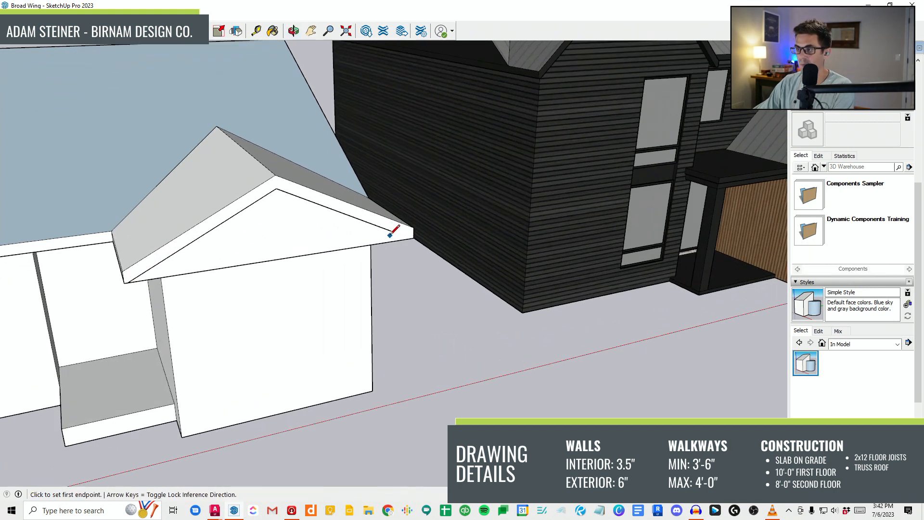
{"action": "middle_click_drag", "start_coordinate": [434, 245], "coordinate": [300, 235]}
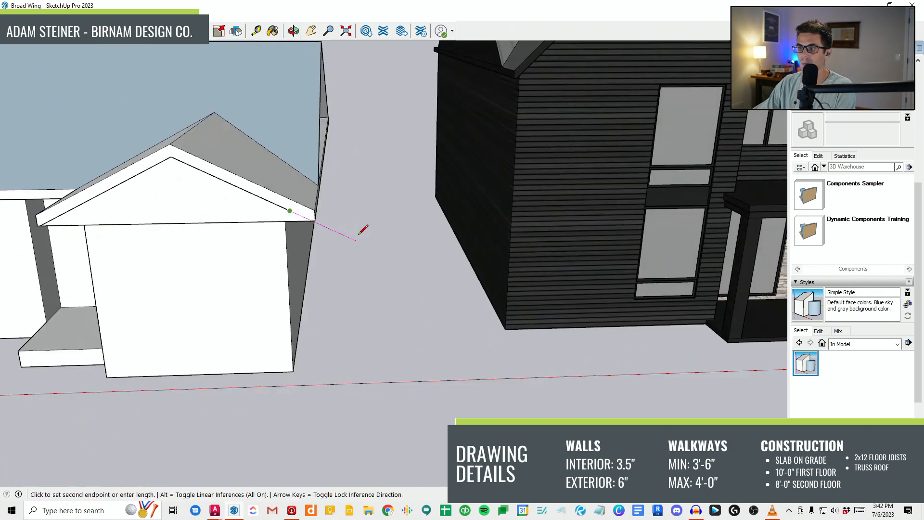
{"action": "left_click", "coordinate": [340, 236]}
Step: Push/Pull the small wing's inner gable face back to its front wall to form the rake overhang
{"action": "mouse_move", "coordinate": [294, 286]}
{"action": "middle_mouse_down"}
{"action": "mouse_move", "coordinate": [339, 266]}
{"action": "mouse_move", "coordinate": [339, 255]}
{"action": "middle_mouse_up"}
{"action": "key", "text": "p"}
{"action": "left_click", "coordinate": [323, 227]}
{"action": "left_click", "coordinate": [315, 252]}
Step: Draw the wall edge up to the rake underside to close the small wing's gable wall, and erase the leftover edges
{"action": "scroll", "coordinate": [373, 202], "scroll_direction": "up", "scroll_amount": 6}
{"action": "key", "text": "l"}
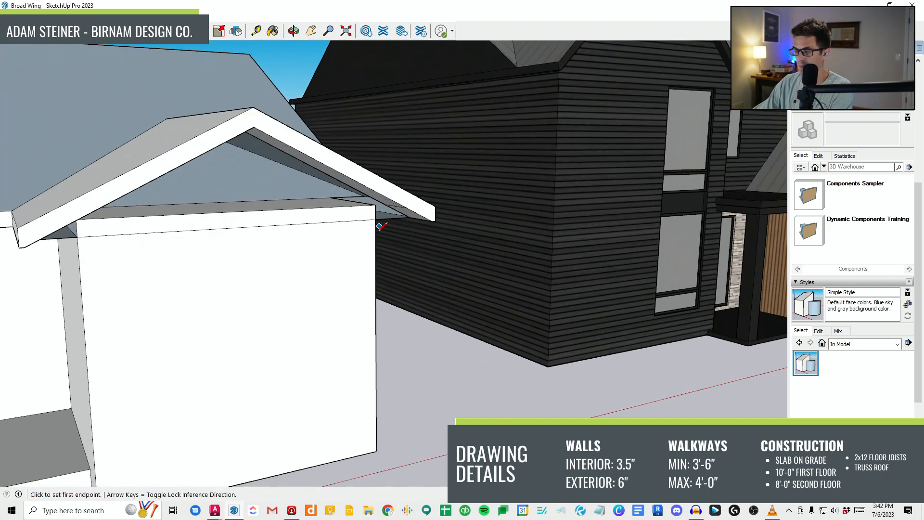
{"action": "left_click", "coordinate": [368, 185]}
{"action": "left_click", "coordinate": [371, 117]}
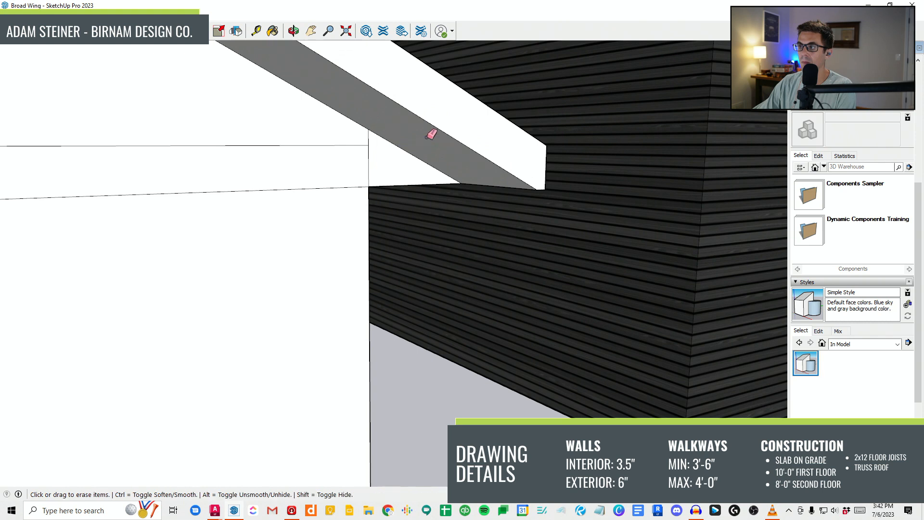
{"action": "left_click_drag", "start_coordinate": [427, 138], "coordinate": [425, 142]}
{"action": "scroll", "coordinate": [388, 197], "scroll_direction": "down", "scroll_amount": 7}
{"action": "middle_click_drag", "start_coordinate": [373, 216], "coordinate": [212, 205]}
{"action": "scroll", "coordinate": [96, 187], "scroll_direction": "up", "scroll_amount": 2}
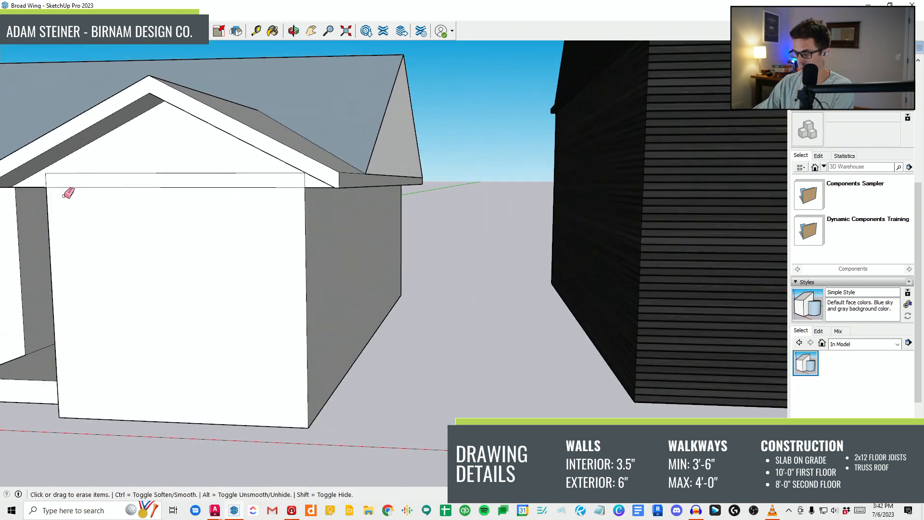
{"action": "key", "text": "e"}
Step: Push/Pull the triangular infill back under the small wing's outer side eave and erase its leftover edges
{"action": "middle_click_drag", "start_coordinate": [124, 161], "coordinate": [327, 192]}
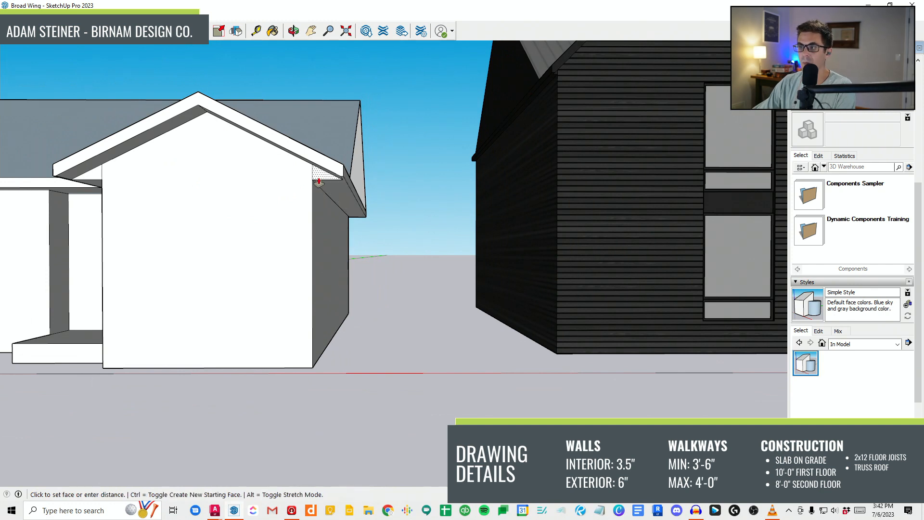
{"action": "key", "text": "e"}
{"action": "scroll", "coordinate": [356, 219], "scroll_direction": "up", "scroll_amount": 3}
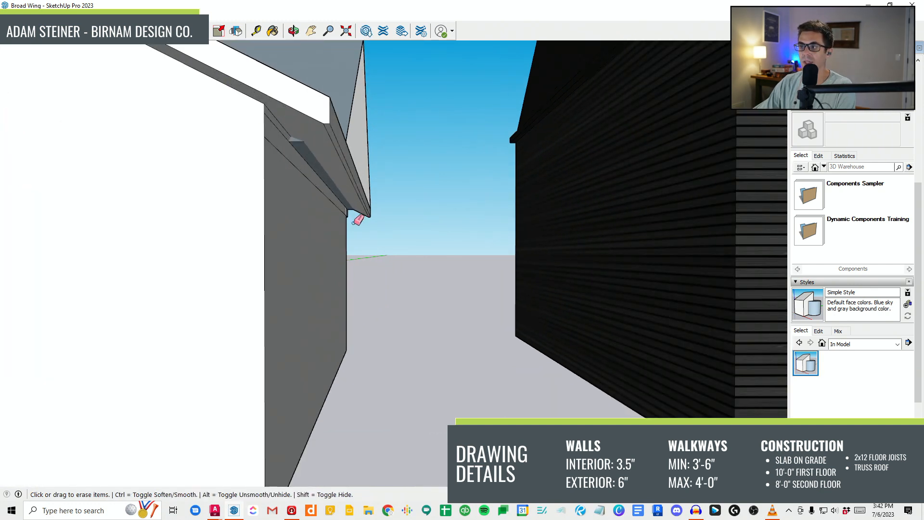
{"action": "scroll", "coordinate": [357, 221], "scroll_direction": "down", "scroll_amount": 6}
Step: Push/Pull the infill back under the small wing's inner side eave and erase the leftover edge on the wall
{"action": "middle_click_drag", "start_coordinate": [318, 208], "coordinate": [326, 245]}
{"action": "scroll", "coordinate": [265, 181], "scroll_direction": "up", "scroll_amount": 3}
{"action": "scroll", "coordinate": [325, 244], "scroll_direction": "down", "scroll_amount": 4}
{"action": "scroll", "coordinate": [286, 200], "scroll_direction": "up", "scroll_amount": 3}
{"action": "middle_click_drag", "start_coordinate": [286, 201], "coordinate": [294, 205]}
{"action": "key", "text": "p"}
{"action": "left_click", "coordinate": [263, 190]}
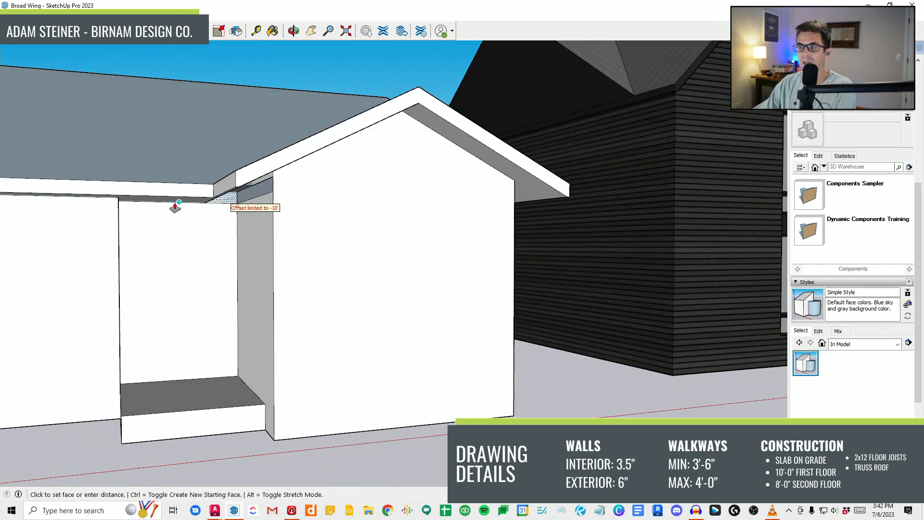
{"action": "key", "text": "e"}
{"action": "scroll", "coordinate": [231, 212], "scroll_direction": "up", "scroll_amount": 5}
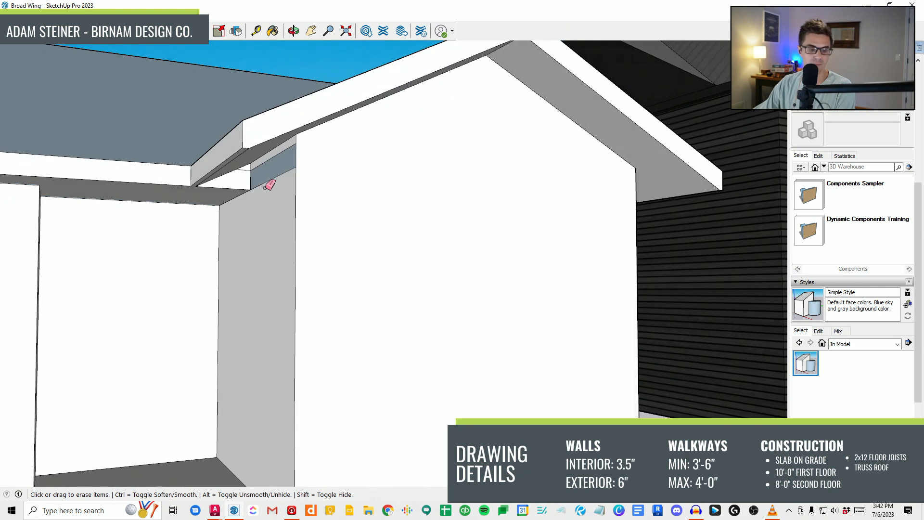
{"action": "scroll", "coordinate": [289, 169], "scroll_direction": "up", "scroll_amount": 2}
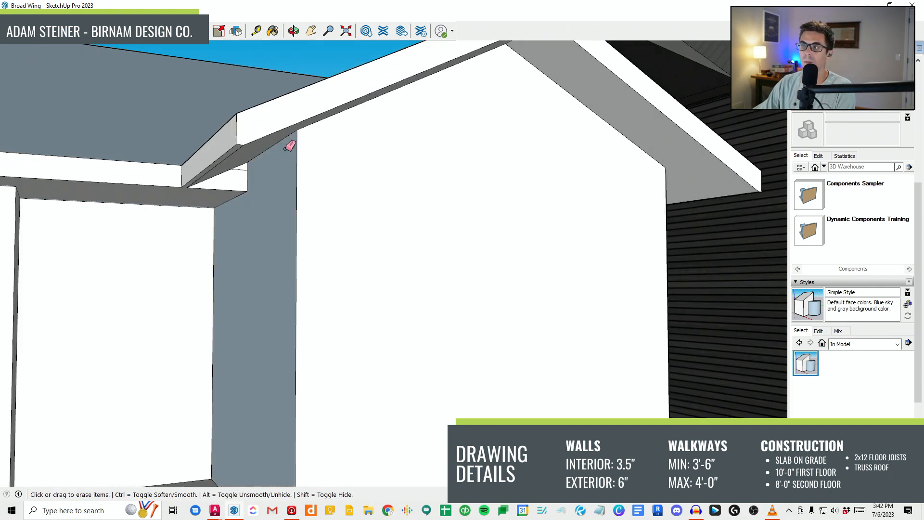
{"action": "scroll", "coordinate": [288, 143], "scroll_direction": "down", "scroll_amount": 10}
{"action": "scroll", "coordinate": [236, 274], "scroll_direction": "up", "scroll_amount": 4}
{"action": "scroll", "coordinate": [308, 272], "scroll_direction": "down", "scroll_amount": 2}
{"action": "mouse_move", "coordinate": [289, 292]}
{"action": "middle_mouse_down"}
{"action": "mouse_move", "coordinate": [359, 316]}
{"action": "mouse_move", "coordinate": [284, 291]}
{"action": "middle_mouse_up"}
{"action": "scroll", "coordinate": [318, 280], "scroll_direction": "down", "scroll_amount": 3}
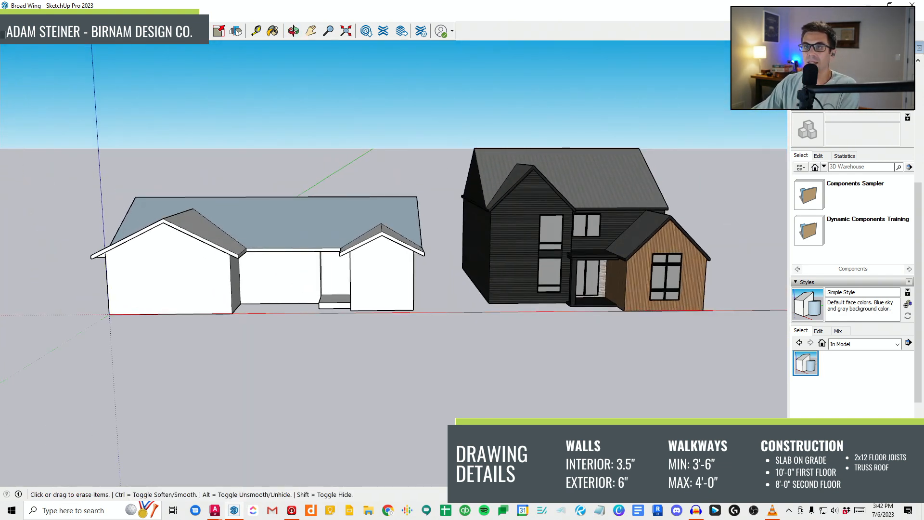
Step: Move the lower front window off the reference house to the ground before the new house, and place its large pane below the small one
{"action": "scroll", "coordinate": [563, 294], "scroll_direction": "up", "scroll_amount": 2}
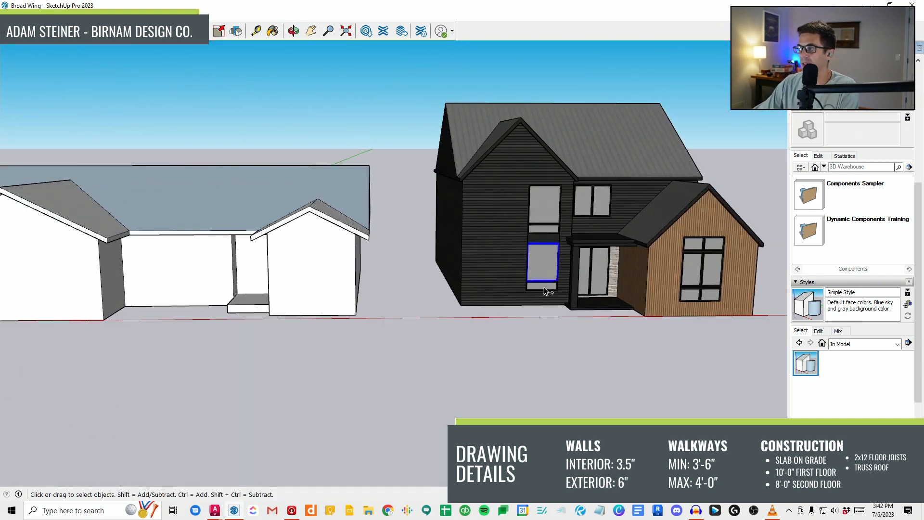
{"action": "key", "text": "m"}
{"action": "left_click", "coordinate": [545, 319]}
{"action": "left_click", "coordinate": [181, 377]}
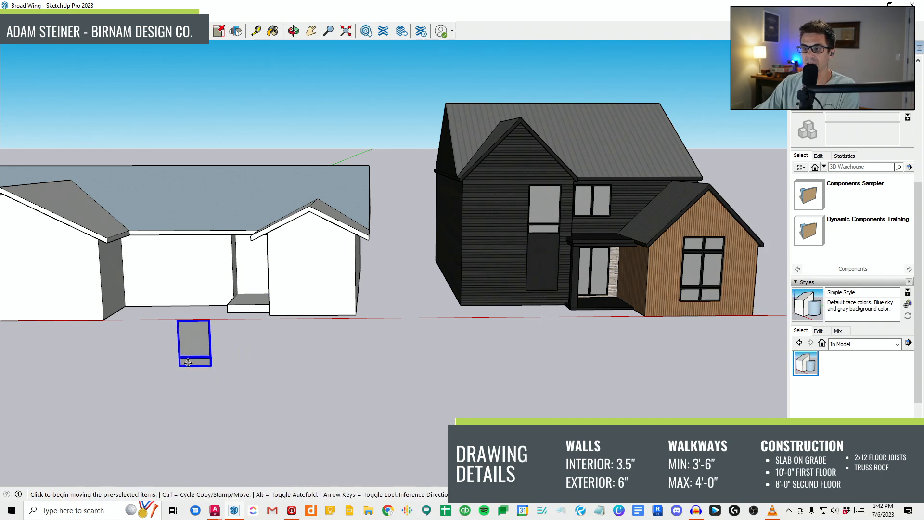
{"action": "scroll", "coordinate": [202, 371], "scroll_direction": "up", "scroll_amount": 2}
{"action": "scroll", "coordinate": [215, 361], "scroll_direction": "up", "scroll_amount": 2}
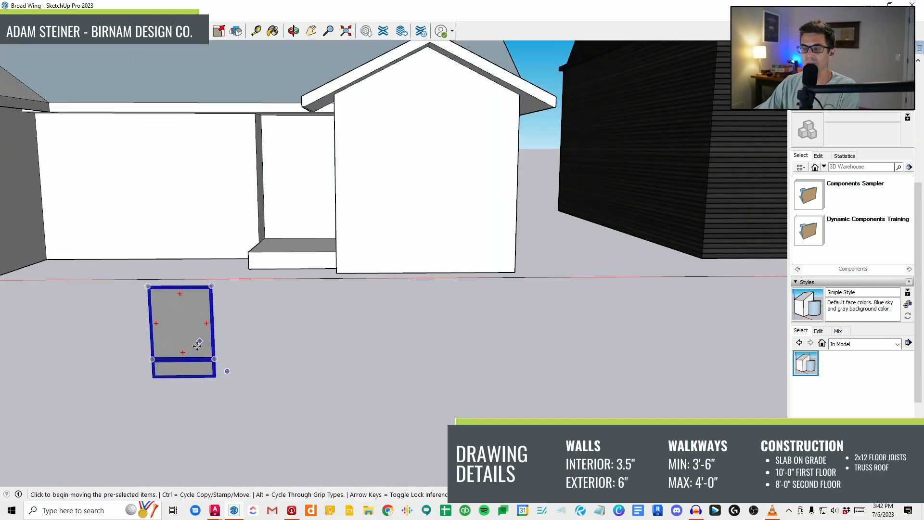
{"action": "left_click", "coordinate": [183, 362]}
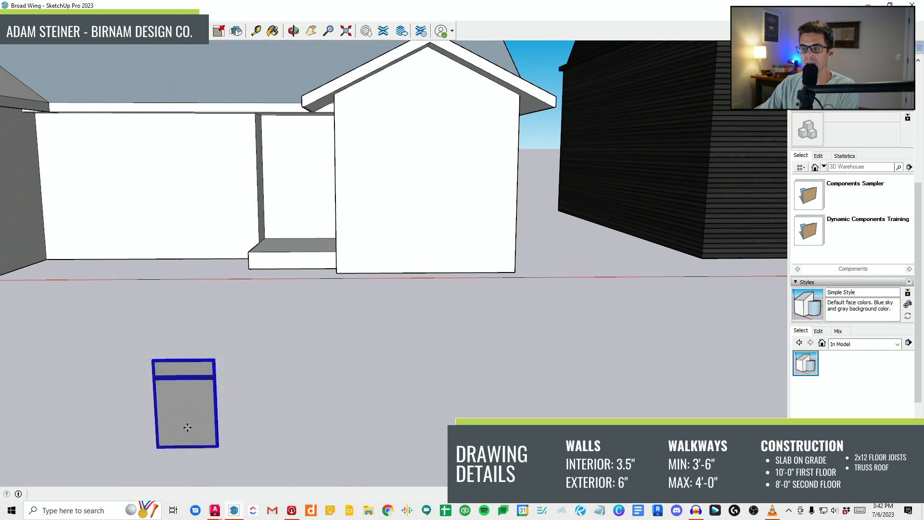
{"action": "left_click", "coordinate": [186, 428]}
Step: Move the window onto the recessed front wall between the wings, with its top edge against the eave underside
{"action": "scroll", "coordinate": [215, 362], "scroll_direction": "up", "scroll_amount": 2}
{"action": "left_click", "coordinate": [215, 357]}
{"action": "scroll", "coordinate": [93, 397], "scroll_direction": "down", "scroll_amount": 3}
{"action": "scroll", "coordinate": [87, 104], "scroll_direction": "up", "scroll_amount": 4}
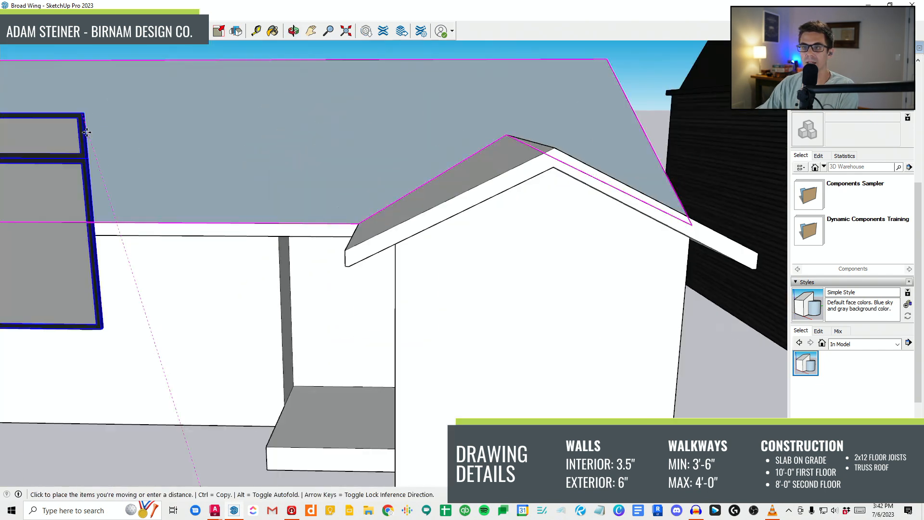
{"action": "middle_click_drag", "start_coordinate": [152, 217], "coordinate": [49, 152]}
{"action": "left_click", "coordinate": [140, 212]}
{"action": "middle_click_drag", "start_coordinate": [140, 212], "coordinate": [259, 263]}
{"action": "scroll", "coordinate": [207, 232], "scroll_direction": "up", "scroll_amount": 3}
{"action": "middle_click_drag", "start_coordinate": [207, 232], "coordinate": [206, 196]}
{"action": "left_click", "coordinate": [207, 192]}
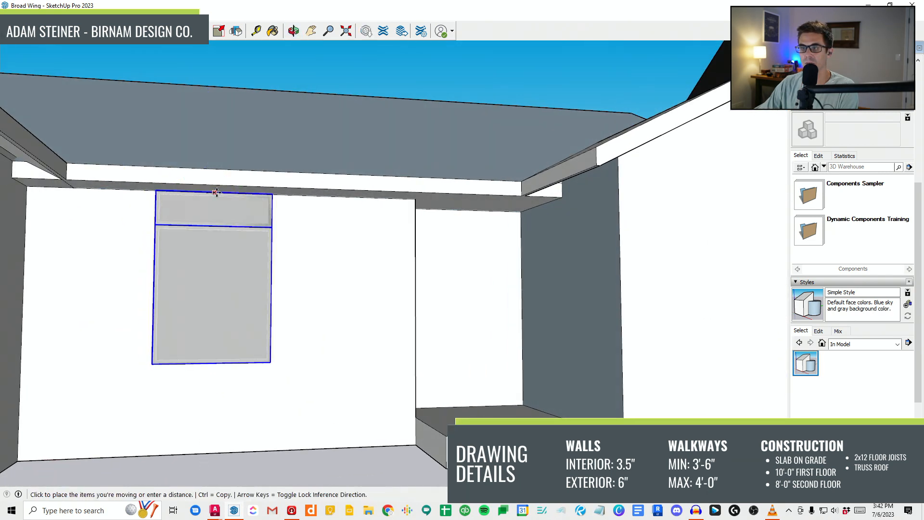
{"action": "left_click", "coordinate": [249, 193]}
Step: Draw a vertical centre line up the recessed wall from its base and align the window's bottom midpoint to it
{"action": "mouse_move", "coordinate": [250, 193]}
{"action": "middle_mouse_down"}
{"action": "mouse_move", "coordinate": [186, 209]}
{"action": "mouse_move", "coordinate": [306, 383]}
{"action": "mouse_move", "coordinate": [238, 405]}
{"action": "middle_mouse_up"}
{"action": "key", "text": "l"}
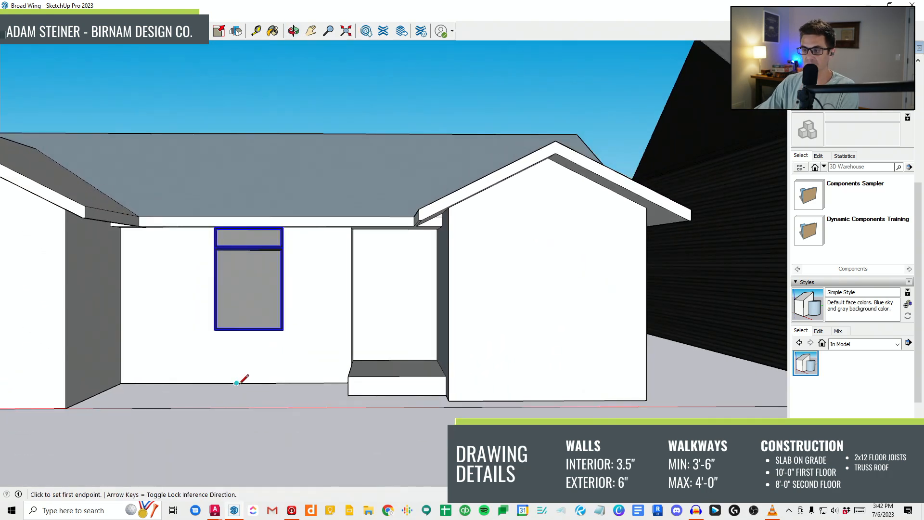
{"action": "scroll", "coordinate": [265, 344], "scroll_direction": "up", "scroll_amount": 1}
{"action": "key", "text": "m"}
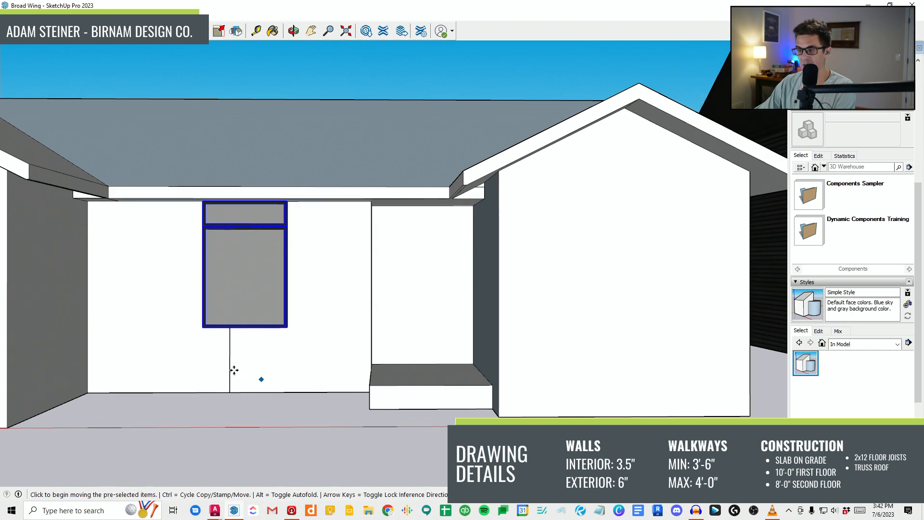
{"action": "middle_click_drag", "start_coordinate": [262, 379], "coordinate": [268, 264]}
{"action": "scroll", "coordinate": [277, 297], "scroll_direction": "up", "scroll_amount": 5}
{"action": "middle_click_drag", "start_coordinate": [284, 299], "coordinate": [198, 201]}
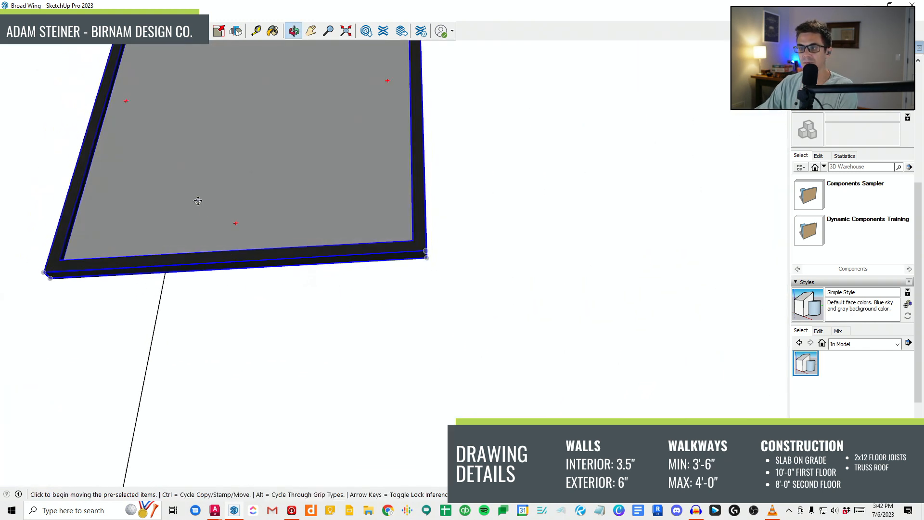
{"action": "left_click", "coordinate": [237, 270]}
{"action": "left_click", "coordinate": [163, 269]}
Step: Move the window down 6 inches from the eave
{"action": "scroll", "coordinate": [190, 330], "scroll_direction": "down", "scroll_amount": 6}
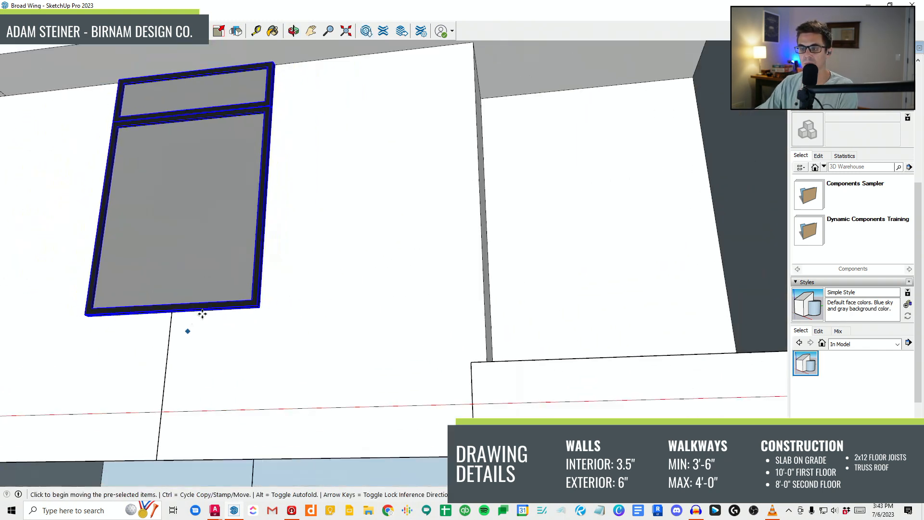
{"action": "left_click", "coordinate": [282, 212]}
{"action": "type", "text": "6"}
{"action": "key", "text": "Return"}
{"action": "scroll", "coordinate": [262, 242], "scroll_direction": "down", "scroll_amount": 3}
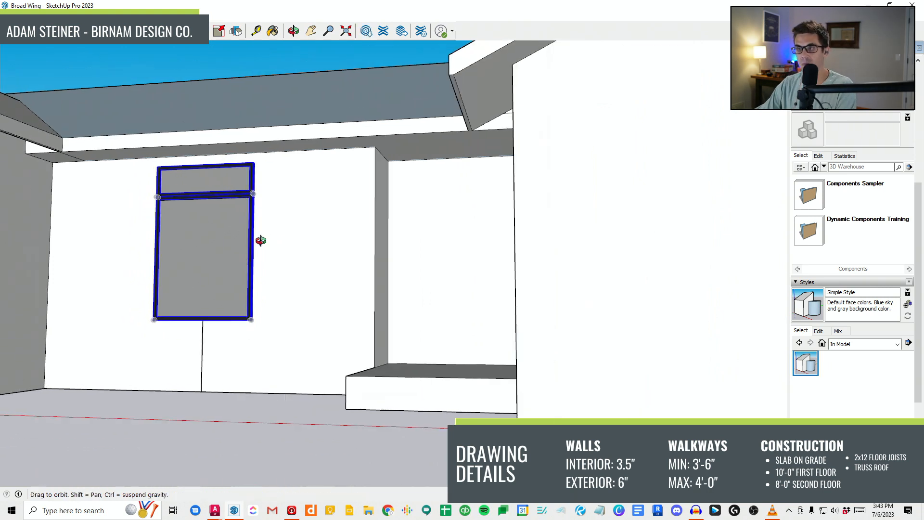
Step: Move the large pane down 3 inches from the small pane above, and erase the vertical centre line below it
{"action": "key", "text": "ctrl+t"}
{"action": "key", "text": "space"}
{"action": "middle_click_drag", "start_coordinate": [226, 247], "coordinate": [365, 302]}
{"action": "key", "text": "m"}
{"action": "left_click", "coordinate": [320, 264]}
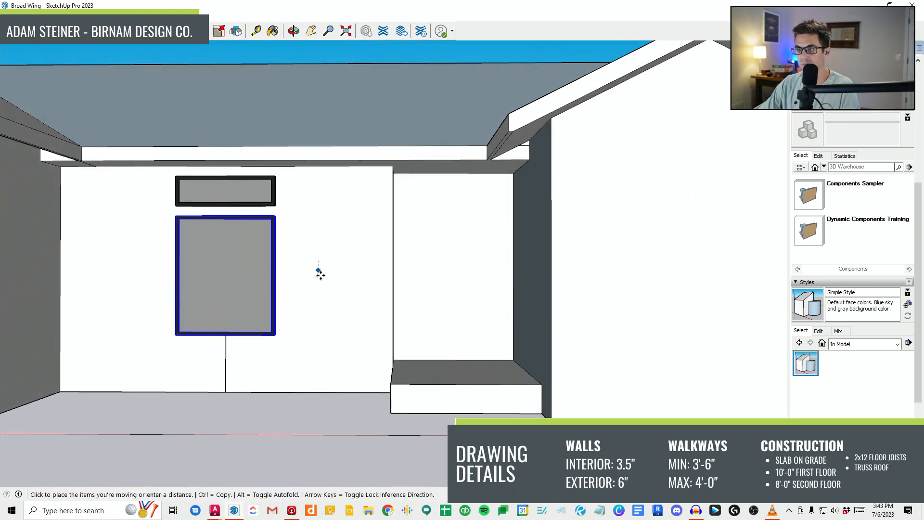
{"action": "type", "text": "3"}
{"action": "key", "text": "Return"}
{"action": "mouse_move", "coordinate": [308, 308]}
{"action": "middle_mouse_down"}
{"action": "mouse_move", "coordinate": [302, 279]}
{"action": "mouse_move", "coordinate": [313, 277]}
{"action": "middle_mouse_up"}
{"action": "key", "text": "ctrl+t"}
{"action": "key", "text": "e"}
{"action": "left_click", "coordinate": [250, 348]}
{"action": "middle_click_drag", "start_coordinate": [302, 338], "coordinate": [385, 348]}
Step: Copy the small and large panes side by side along the recessed wall to form a window three units wide
{"action": "scroll", "coordinate": [385, 348], "scroll_direction": "down", "scroll_amount": 3}
{"action": "mouse_move", "coordinate": [396, 297]}
{"action": "middle_mouse_down"}
{"action": "mouse_move", "coordinate": [421, 313]}
{"action": "mouse_move", "coordinate": [345, 312]}
{"action": "mouse_move", "coordinate": [354, 308]}
{"action": "mouse_move", "coordinate": [319, 379]}
{"action": "mouse_move", "coordinate": [237, 367]}
{"action": "middle_mouse_up"}
{"action": "scroll", "coordinate": [354, 308], "scroll_direction": "up", "scroll_amount": 2}
{"action": "scroll", "coordinate": [277, 257], "scroll_direction": "up", "scroll_amount": 2}
{"action": "left_click", "coordinate": [280, 255]}
{"action": "left_click", "coordinate": [278, 231], "text": "shift"}
{"action": "key", "text": "m"}
{"action": "key", "text": "ctrl"}
{"action": "left_click", "coordinate": [233, 365]}
{"action": "left_click", "coordinate": [344, 357]}
{"action": "key", "text": "ctrl"}
{"action": "left_click", "coordinate": [442, 353]}
{"action": "left_click", "coordinate": [231, 365]}
Step: Draw a horizontal line across the recessed front wall, level with the top of the large panes, from its entry corner to the large wing
{"action": "scroll", "coordinate": [260, 358], "scroll_direction": "down", "scroll_amount": 5}
{"action": "middle_click_drag", "start_coordinate": [260, 357], "coordinate": [254, 276]}
{"action": "scroll", "coordinate": [293, 326], "scroll_direction": "up", "scroll_amount": 3}
{"action": "key", "text": "l"}
{"action": "scroll", "coordinate": [252, 278], "scroll_direction": "up", "scroll_amount": 2}
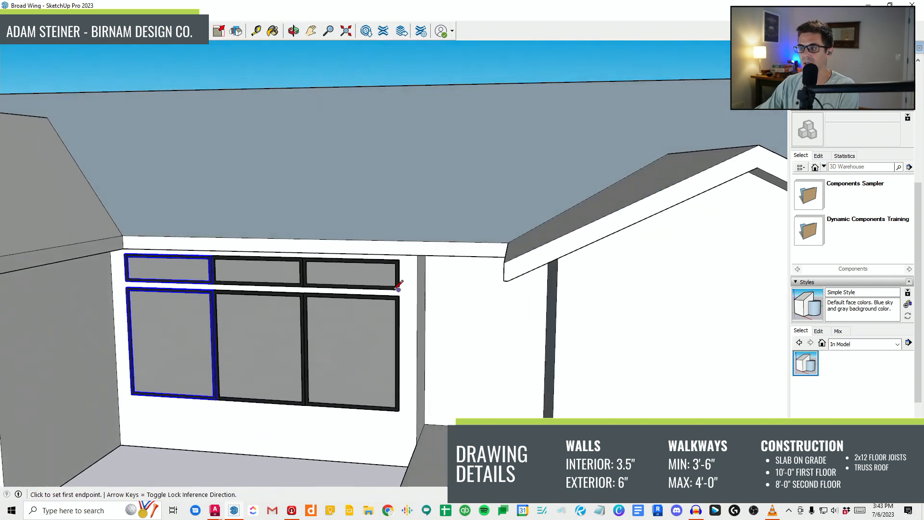
{"action": "scroll", "coordinate": [409, 289], "scroll_direction": "up", "scroll_amount": 3}
{"action": "scroll", "coordinate": [389, 289], "scroll_direction": "up", "scroll_amount": 2}
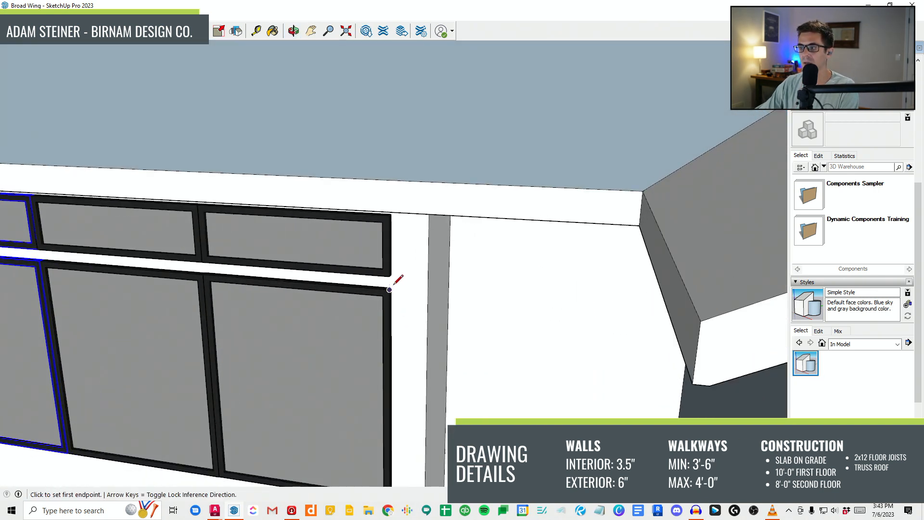
{"action": "scroll", "coordinate": [390, 290], "scroll_direction": "up", "scroll_amount": 3}
{"action": "left_click", "coordinate": [392, 287]}
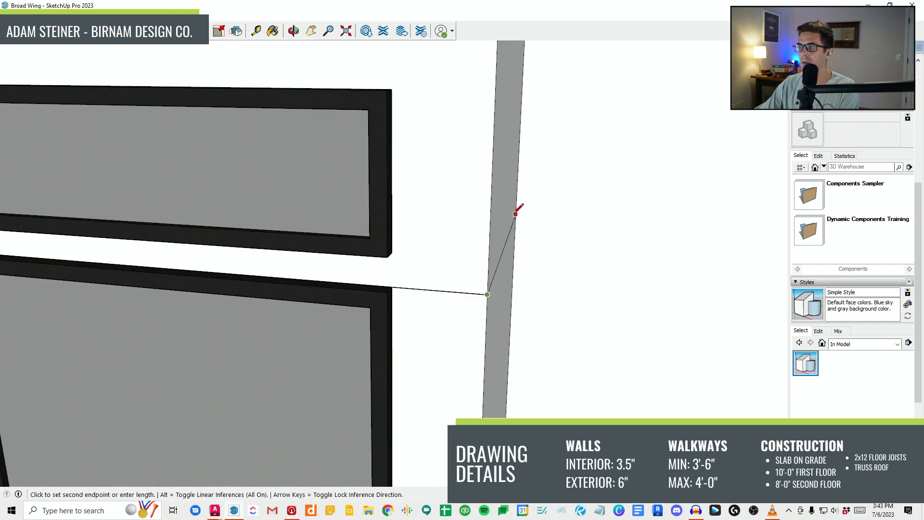
{"action": "scroll", "coordinate": [587, 310], "scroll_direction": "down", "scroll_amount": 5}
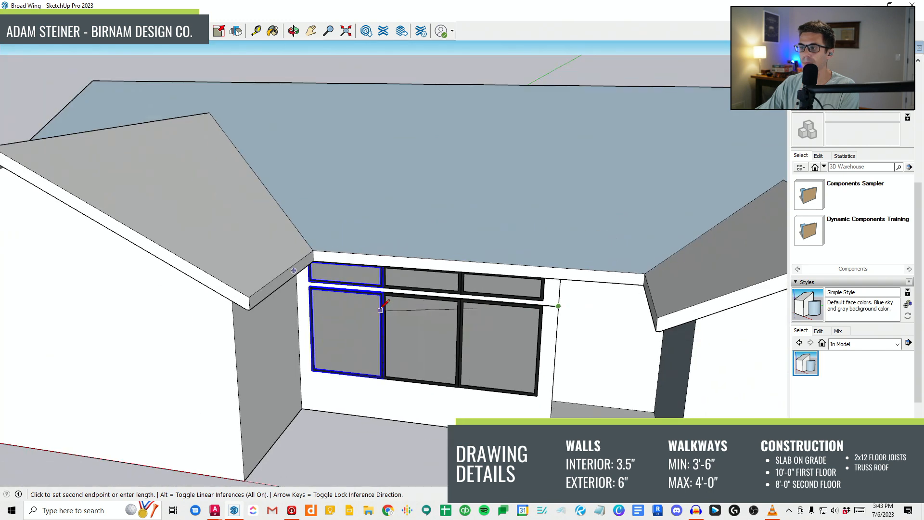
{"action": "left_click", "coordinate": [288, 281]}
{"action": "middle_click_drag", "start_coordinate": [288, 279], "coordinate": [427, 260]}
{"action": "scroll", "coordinate": [354, 251], "scroll_direction": "down", "scroll_amount": 4}
{"action": "scroll", "coordinate": [908, 156], "scroll_direction": "up", "scroll_amount": 6}
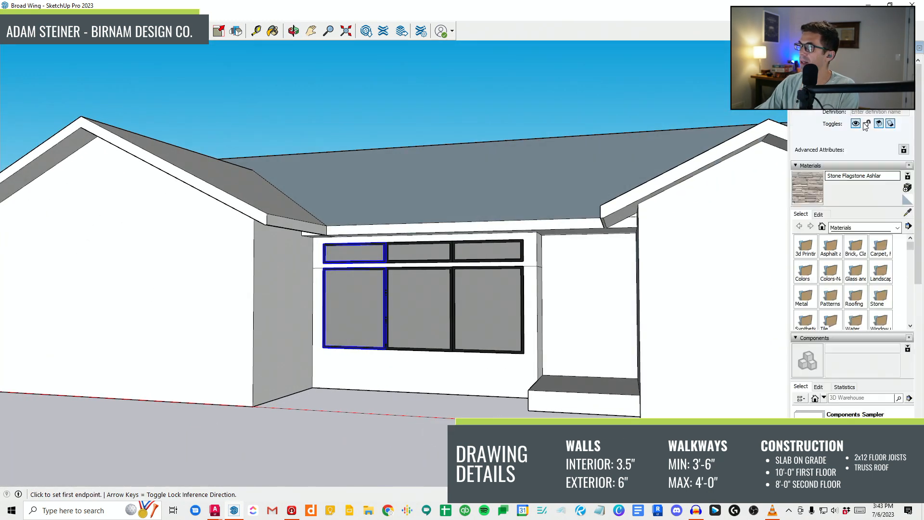
Step: Select the whole new house and paint its roofs and walls with the dark material named White, sampled from the reference house
{"action": "scroll", "coordinate": [269, 231], "scroll_direction": "down", "scroll_amount": 10}
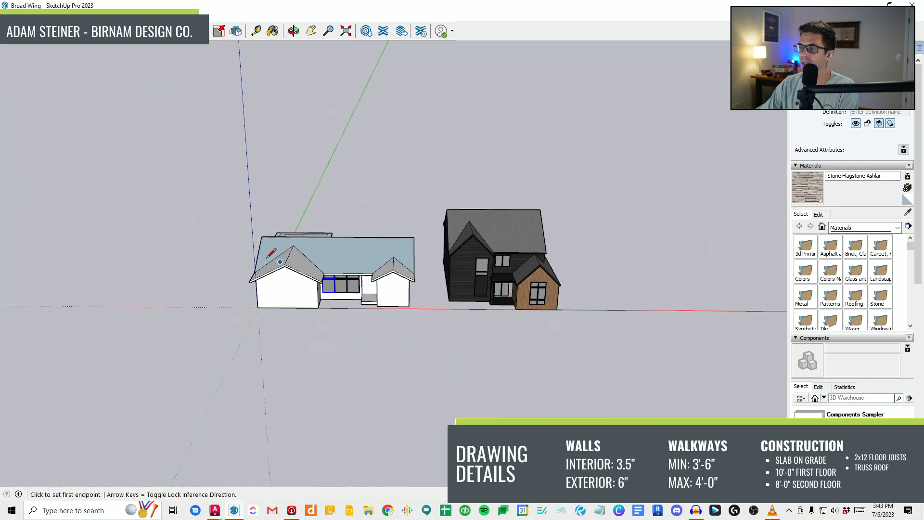
{"action": "left_click_drag", "start_coordinate": [171, 374], "coordinate": [419, 144]}
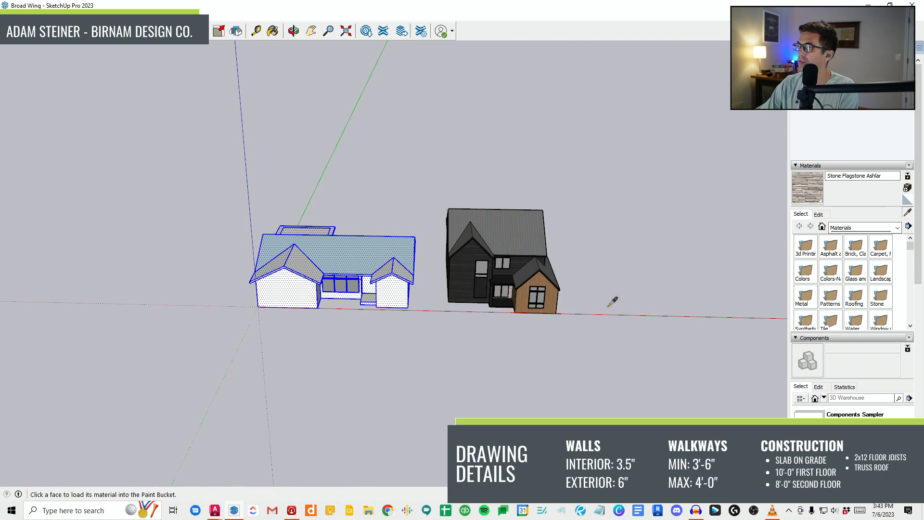
{"action": "scroll", "coordinate": [482, 282], "scroll_direction": "up", "scroll_amount": 5}
{"action": "left_click", "coordinate": [435, 284]}
{"action": "left_click", "coordinate": [179, 230]}
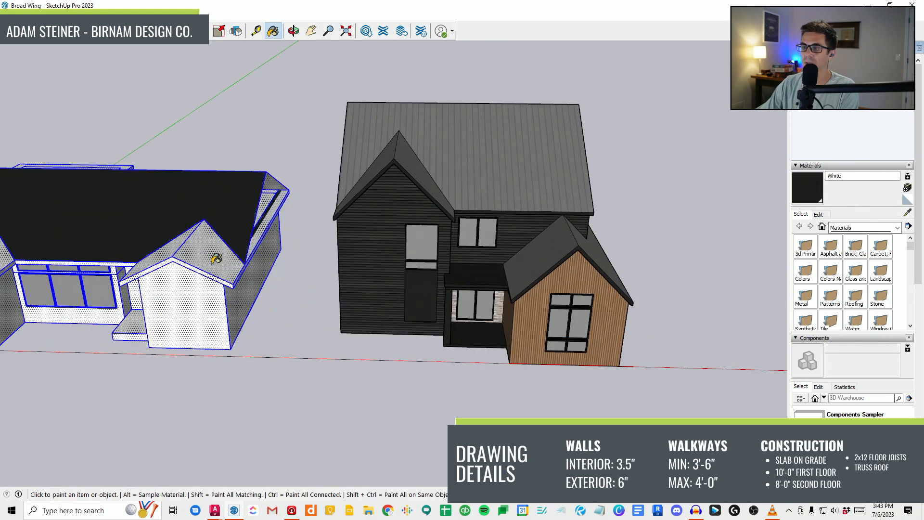
{"action": "left_click", "coordinate": [215, 256]}
{"action": "mouse_move", "coordinate": [206, 292]}
{"action": "middle_mouse_down"}
{"action": "mouse_move", "coordinate": [332, 267]}
{"action": "mouse_move", "coordinate": [219, 244]}
{"action": "mouse_move", "coordinate": [679, 168]}
{"action": "middle_mouse_up"}
{"action": "left_click", "coordinate": [164, 122]}
{"action": "scroll", "coordinate": [514, 276], "scroll_direction": "down", "scroll_amount": 3}
{"action": "scroll", "coordinate": [269, 289], "scroll_direction": "up", "scroll_amount": 5}
{"action": "scroll", "coordinate": [217, 244], "scroll_direction": "up", "scroll_amount": 3}
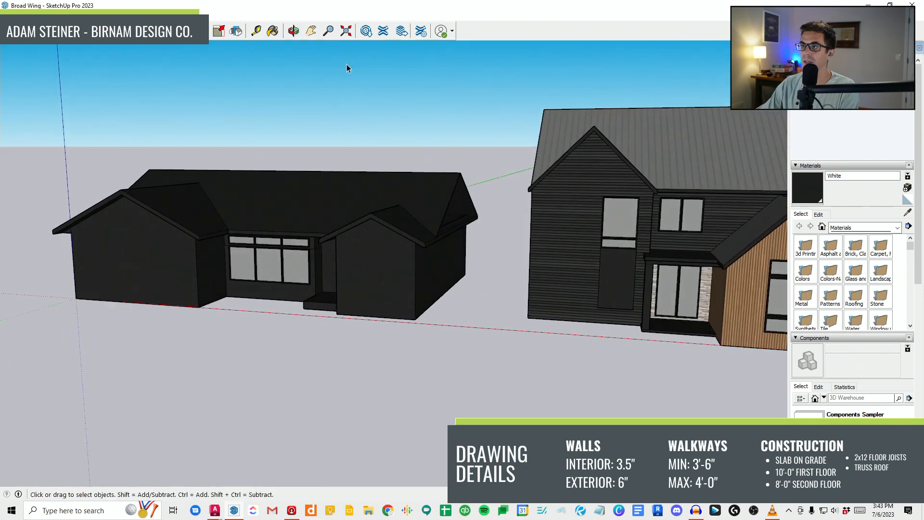
Step: Import Brick 10, Organic, Brick 07 and Brick 04 from the Enscape Material Library and close the library
{"action": "middle_click_drag", "start_coordinate": [330, 231], "coordinate": [440, 244]}
{"action": "scroll", "coordinate": [244, 282], "scroll_direction": "up", "scroll_amount": 6}
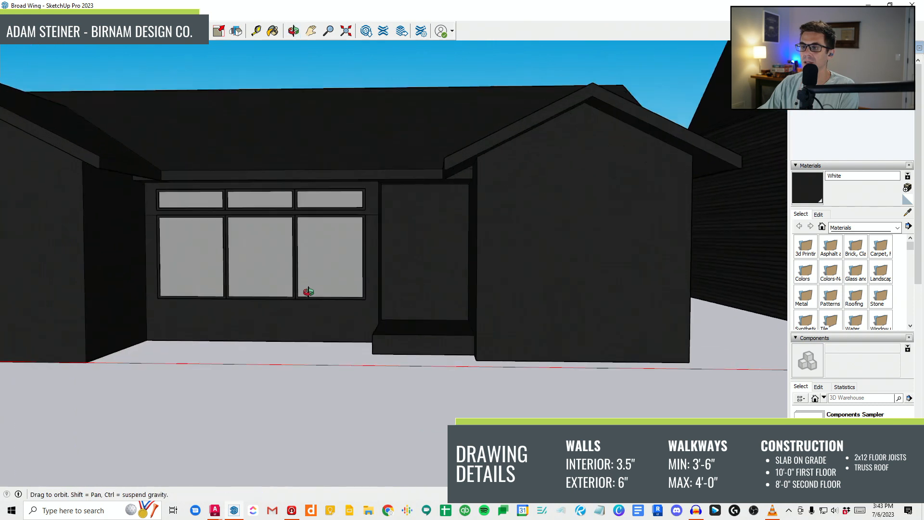
{"action": "middle_click_drag", "start_coordinate": [337, 295], "coordinate": [311, 300]}
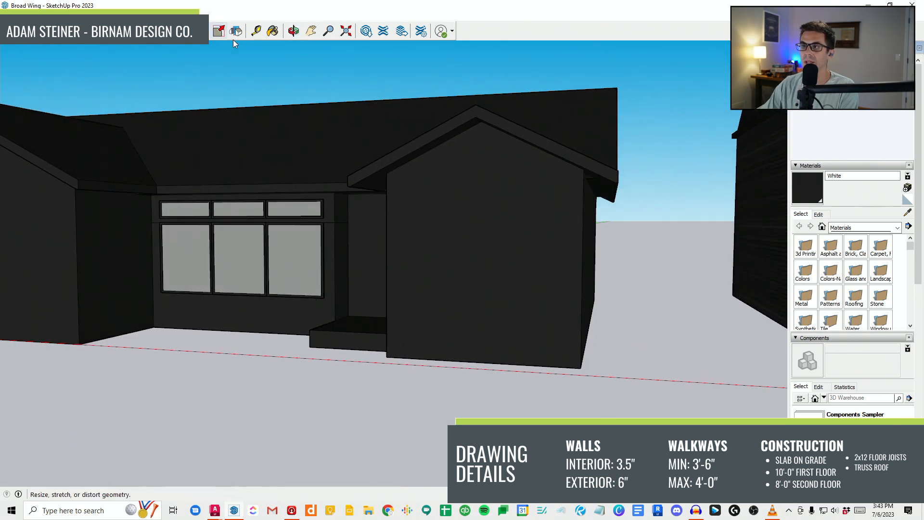
{"action": "left_click", "coordinate": [166, 16]}
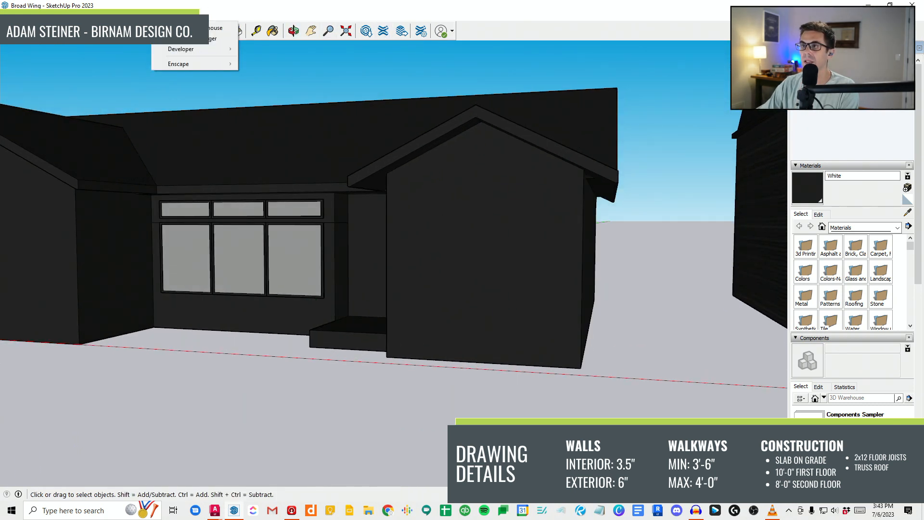
{"action": "mouse_move", "coordinate": [191, 68]}
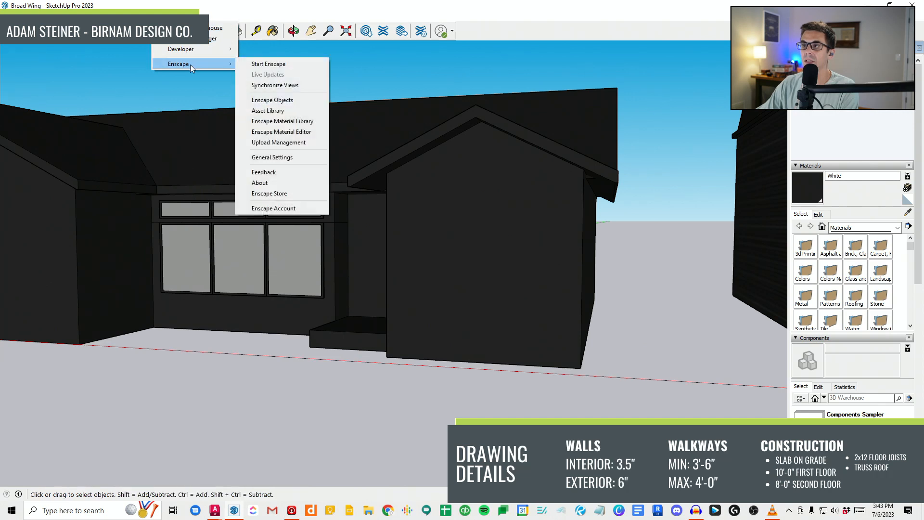
{"action": "left_click", "coordinate": [298, 123]}
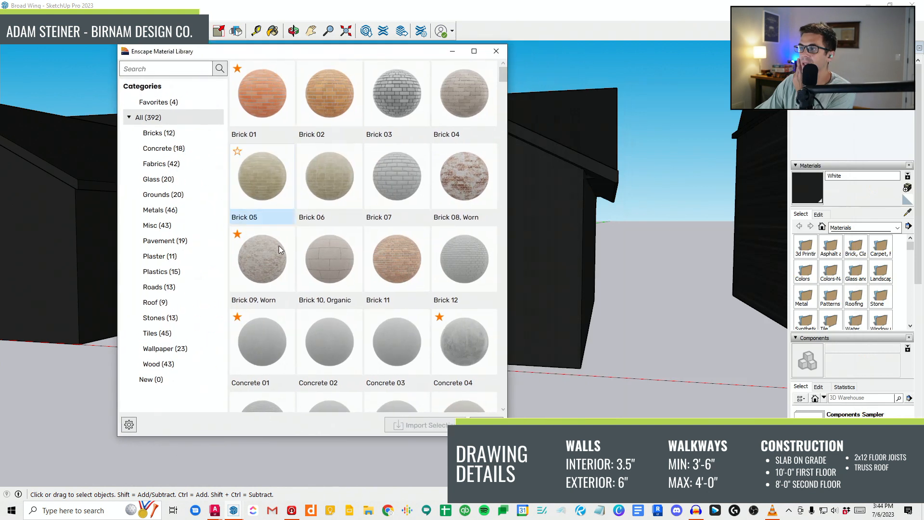
{"action": "left_click", "coordinate": [330, 256]}
{"action": "left_click", "coordinate": [391, 171]}
{"action": "left_click", "coordinate": [465, 86]}
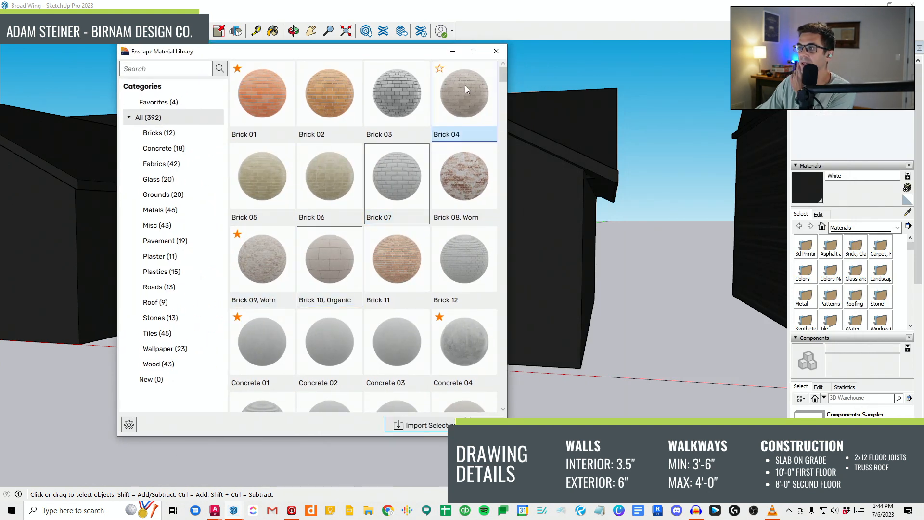
{"action": "left_click", "coordinate": [427, 428]}
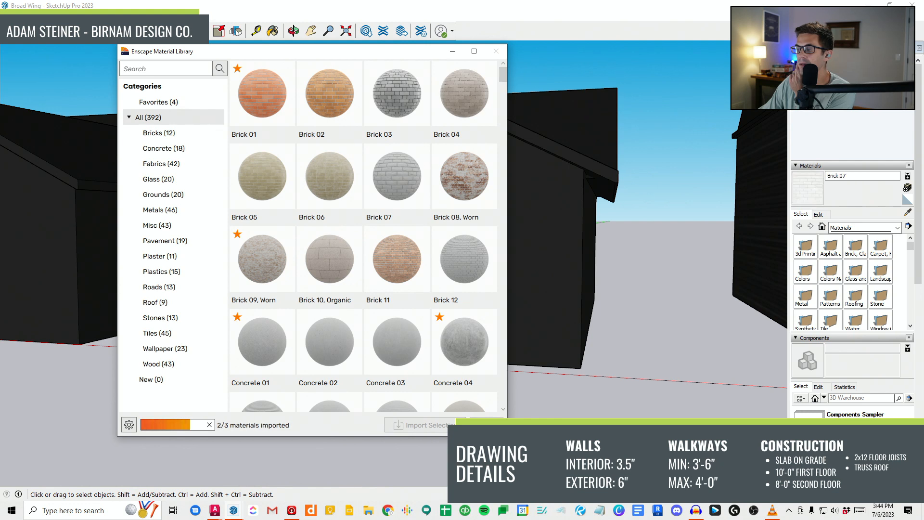
{"action": "left_click", "coordinate": [486, 425]}
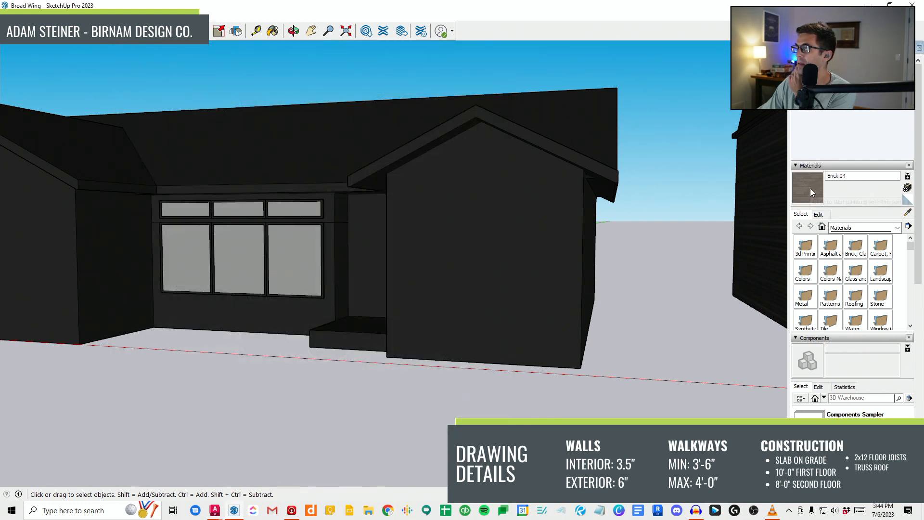
Step: Paint the recessed front wall around the large panes and the adjoining entry wall with the Brick 07 material from the model
{"action": "left_click", "coordinate": [823, 227]}
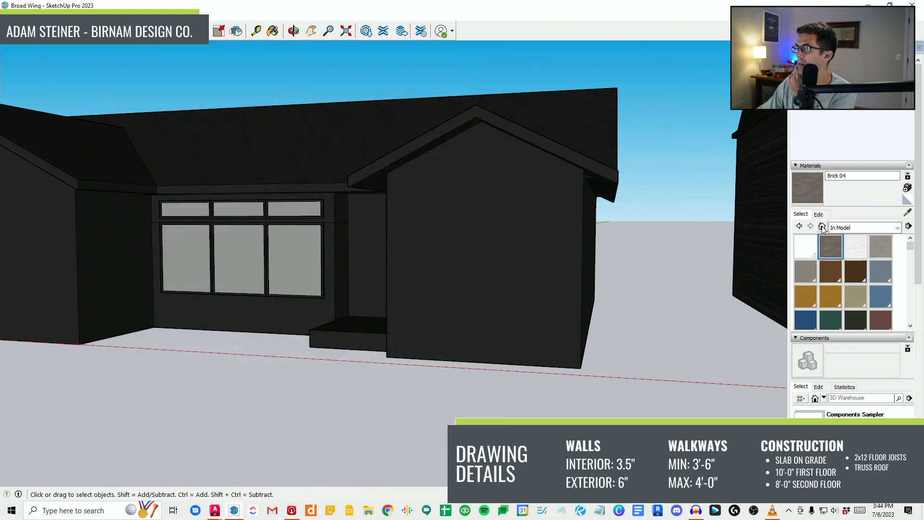
{"action": "scroll", "coordinate": [836, 254], "scroll_direction": "down", "scroll_amount": 1}
{"action": "left_click", "coordinate": [863, 213]}
{"action": "middle_click_drag", "start_coordinate": [436, 346], "coordinate": [359, 378]}
{"action": "left_click", "coordinate": [296, 319]}
{"action": "scroll", "coordinate": [343, 288], "scroll_direction": "up", "scroll_amount": 2}
{"action": "left_click", "coordinate": [339, 286]}
{"action": "mouse_move", "coordinate": [338, 287]}
{"action": "middle_mouse_down"}
{"action": "mouse_move", "coordinate": [329, 285]}
{"action": "mouse_move", "coordinate": [369, 261]}
{"action": "middle_mouse_up"}
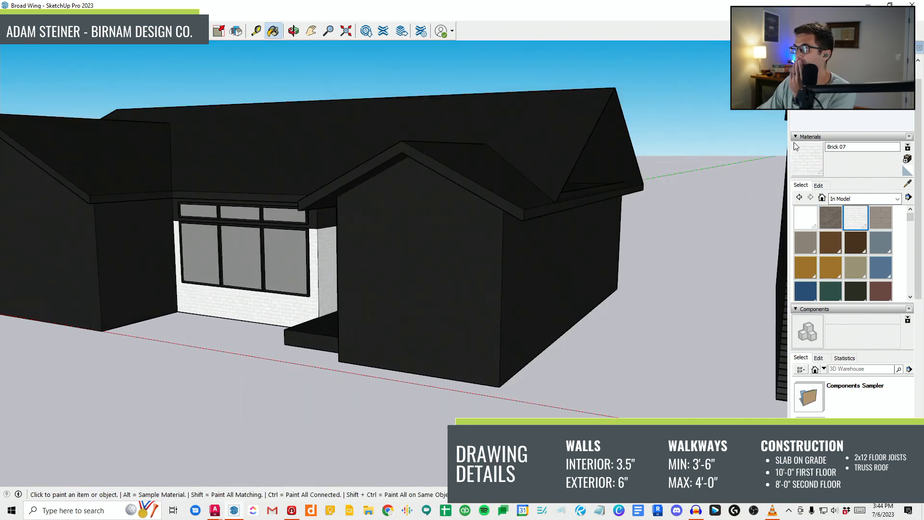
Step: Darken the Brick 07 material by lowering its HLS lightness to 11
{"action": "left_click", "coordinate": [819, 186]}
{"action": "left_click_drag", "start_coordinate": [829, 251], "coordinate": [811, 256]}
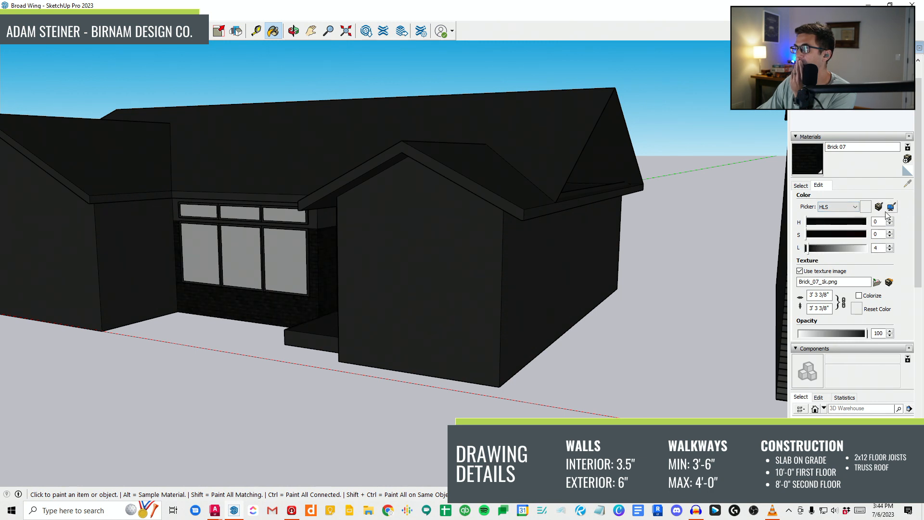
{"action": "mouse_move", "coordinate": [404, 303]}
{"action": "middle_mouse_down"}
{"action": "mouse_move", "coordinate": [495, 304]}
{"action": "mouse_move", "coordinate": [397, 332]}
{"action": "mouse_move", "coordinate": [339, 324]}
{"action": "mouse_move", "coordinate": [374, 313]}
{"action": "mouse_move", "coordinate": [355, 306]}
{"action": "mouse_move", "coordinate": [587, 330]}
{"action": "middle_mouse_up"}
{"action": "scroll", "coordinate": [335, 321], "scroll_direction": "up", "scroll_amount": 4}
{"action": "scroll", "coordinate": [354, 301], "scroll_direction": "down", "scroll_amount": 1}
{"action": "scroll", "coordinate": [353, 301], "scroll_direction": "down", "scroll_amount": 3}
Step: Extrude the top of the entry slab upward to the eave height beneath the roof
{"action": "mouse_move", "coordinate": [437, 329]}
{"action": "middle_mouse_down"}
{"action": "mouse_move", "coordinate": [466, 393]}
{"action": "mouse_move", "coordinate": [467, 415]}
{"action": "mouse_move", "coordinate": [453, 416]}
{"action": "middle_mouse_up"}
{"action": "scroll", "coordinate": [439, 356], "scroll_direction": "up", "scroll_amount": 3}
{"action": "middle_click_drag", "start_coordinate": [439, 356], "coordinate": [398, 418]}
{"action": "scroll", "coordinate": [373, 407], "scroll_direction": "up", "scroll_amount": 5}
{"action": "key", "text": "p"}
{"action": "middle_click_drag", "start_coordinate": [370, 312], "coordinate": [395, 332]}
{"action": "mouse_move", "coordinate": [353, 380]}
{"action": "middle_mouse_down"}
{"action": "mouse_move", "coordinate": [381, 333]}
{"action": "mouse_move", "coordinate": [423, 299]}
{"action": "mouse_move", "coordinate": [421, 259]}
{"action": "middle_mouse_up"}
{"action": "left_click", "coordinate": [388, 324]}
{"action": "left_click", "coordinate": [390, 325]}
{"action": "left_click", "coordinate": [421, 259]}
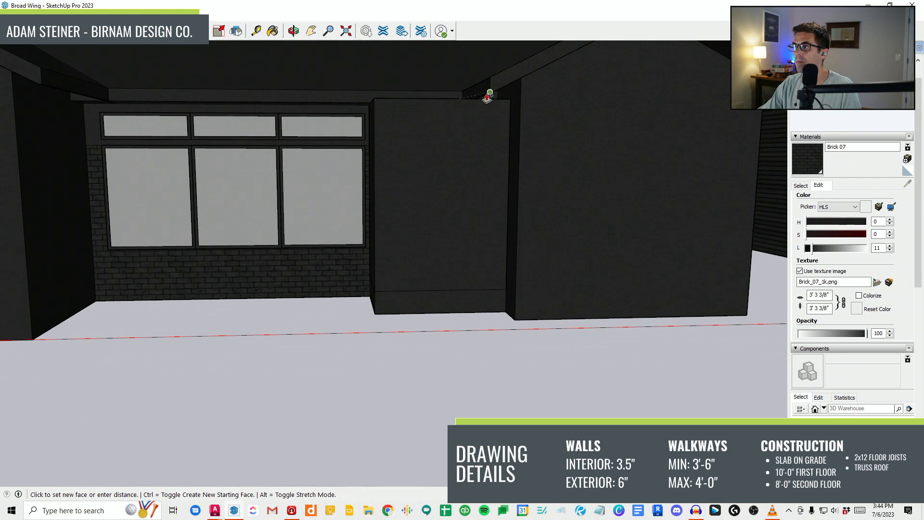
{"action": "key", "text": "Escape"}
Step: Open up the raised entry volume and thicken its remaining top face into a flat canopy over the slab
{"action": "mouse_move", "coordinate": [486, 100]}
{"action": "middle_mouse_down"}
{"action": "mouse_move", "coordinate": [481, 144]}
{"action": "mouse_move", "coordinate": [410, 226]}
{"action": "middle_mouse_up"}
{"action": "key", "text": "e"}
{"action": "mouse_move", "coordinate": [527, 164]}
{"action": "middle_mouse_down"}
{"action": "mouse_move", "coordinate": [413, 62]}
{"action": "mouse_move", "coordinate": [414, 89]}
{"action": "middle_mouse_up"}
{"action": "scroll", "coordinate": [424, 101], "scroll_direction": "up", "scroll_amount": 4}
{"action": "key", "text": "p"}
{"action": "left_click", "coordinate": [419, 93]}
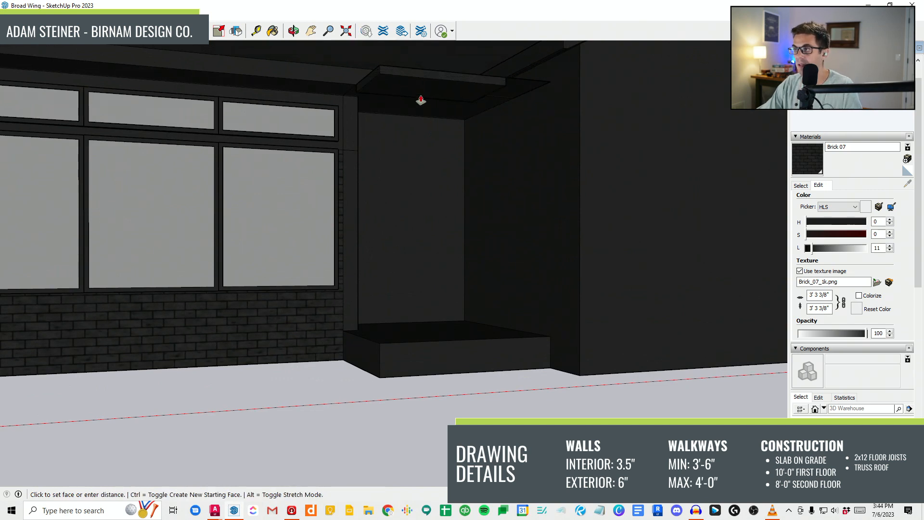
{"action": "left_click", "coordinate": [422, 100]}
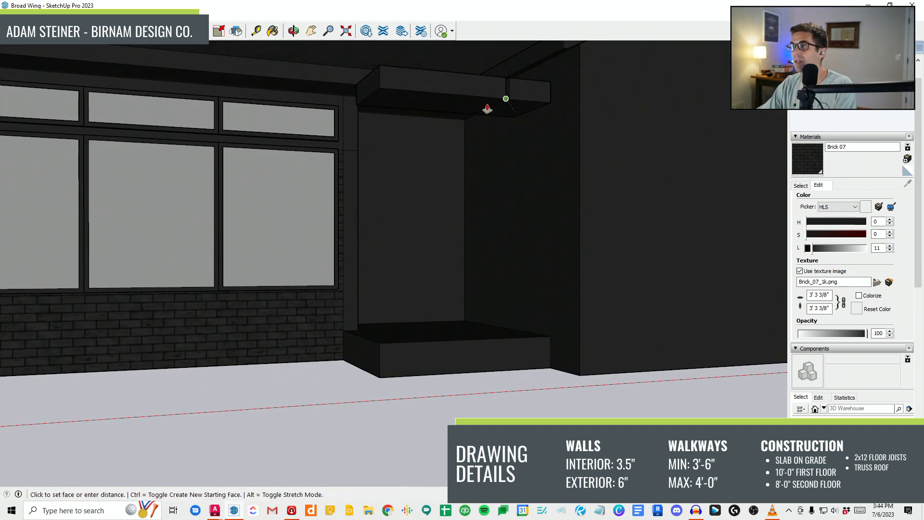
Step: Erase the leftover seam edges on the underside of the entry canopy
{"action": "scroll", "coordinate": [471, 103], "scroll_direction": "up", "scroll_amount": 4}
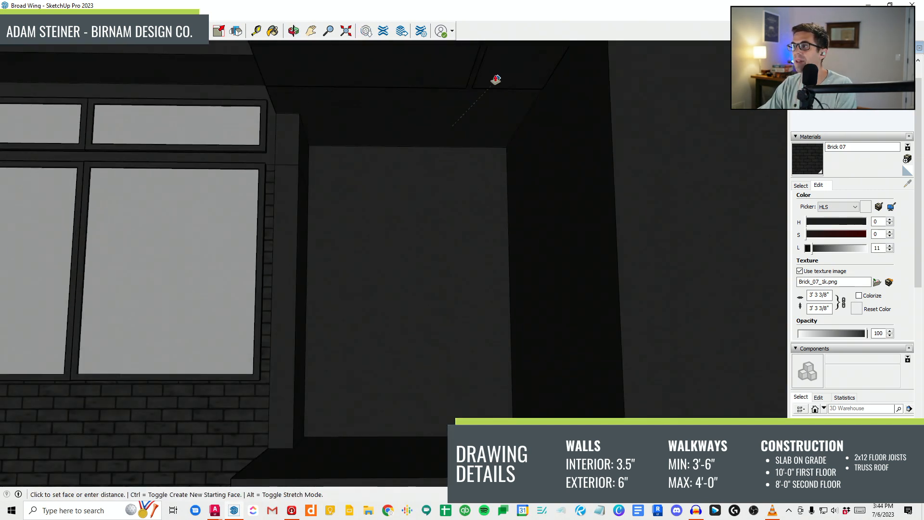
{"action": "key", "text": "e"}
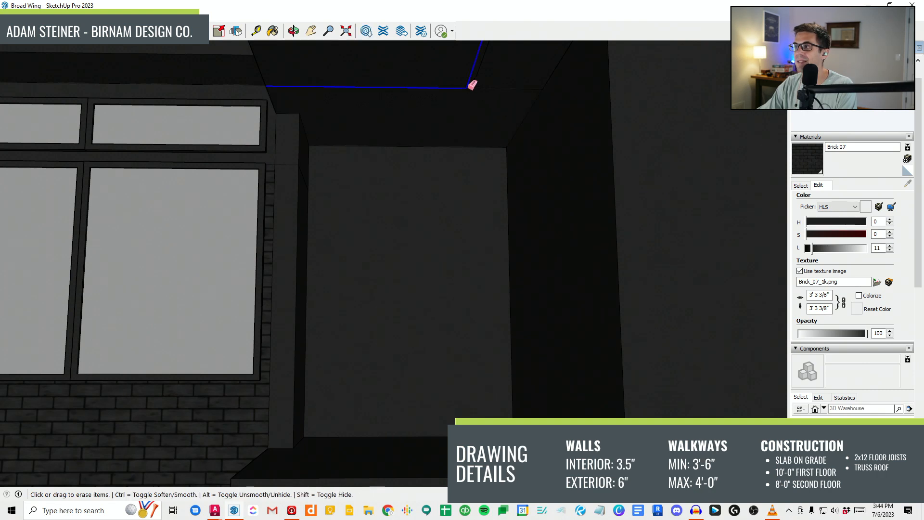
{"action": "scroll", "coordinate": [357, 112], "scroll_direction": "down", "scroll_amount": 3}
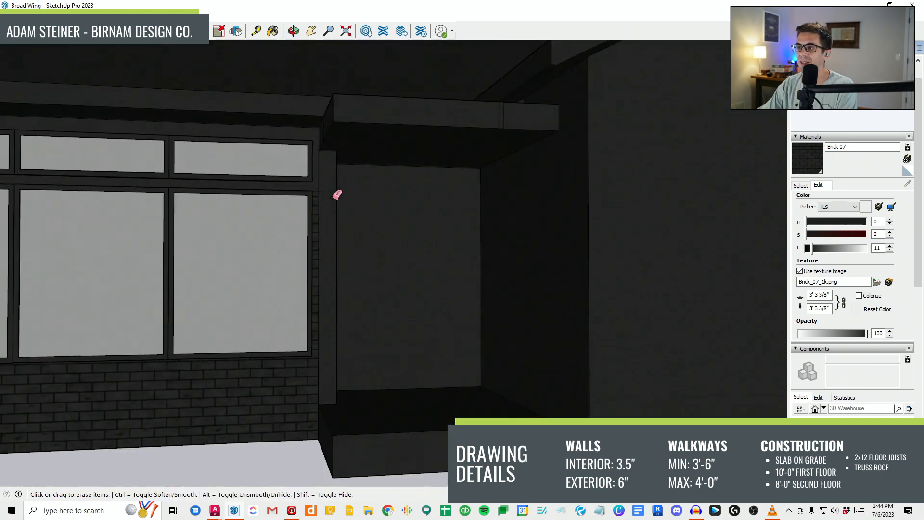
{"action": "scroll", "coordinate": [328, 230], "scroll_direction": "down", "scroll_amount": 3}
Step: Paint the narrow side wall between the large panes and the entry recess with Brick 07
{"action": "middle_click_drag", "start_coordinate": [327, 229], "coordinate": [214, 311]}
{"action": "left_click", "coordinate": [796, 173]}
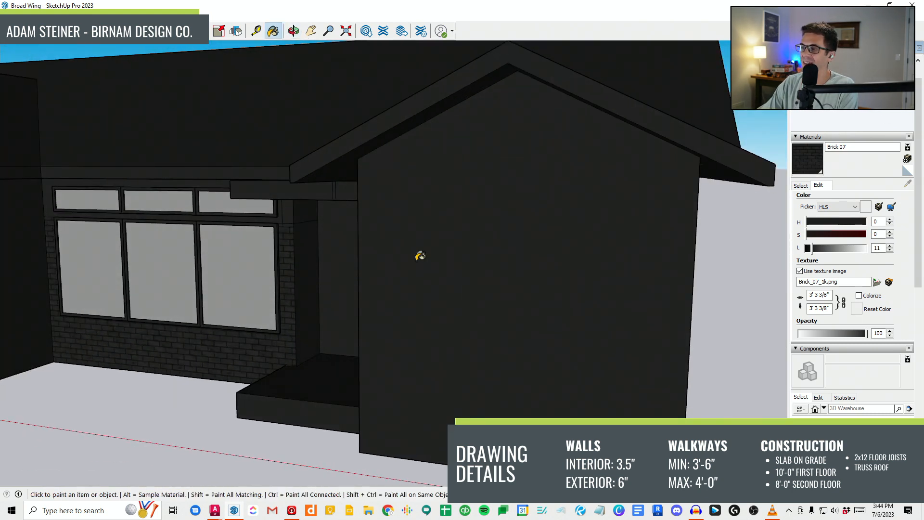
{"action": "left_click", "coordinate": [304, 249]}
{"action": "mouse_move", "coordinate": [304, 249]}
{"action": "middle_mouse_down"}
{"action": "mouse_move", "coordinate": [313, 278]}
{"action": "mouse_move", "coordinate": [312, 255]}
{"action": "middle_mouse_up"}
{"action": "scroll", "coordinate": [289, 220], "scroll_direction": "up", "scroll_amount": 3}
Step: Erase the leftover vertical seam on the front edge of the entry canopy
{"action": "key", "text": "e"}
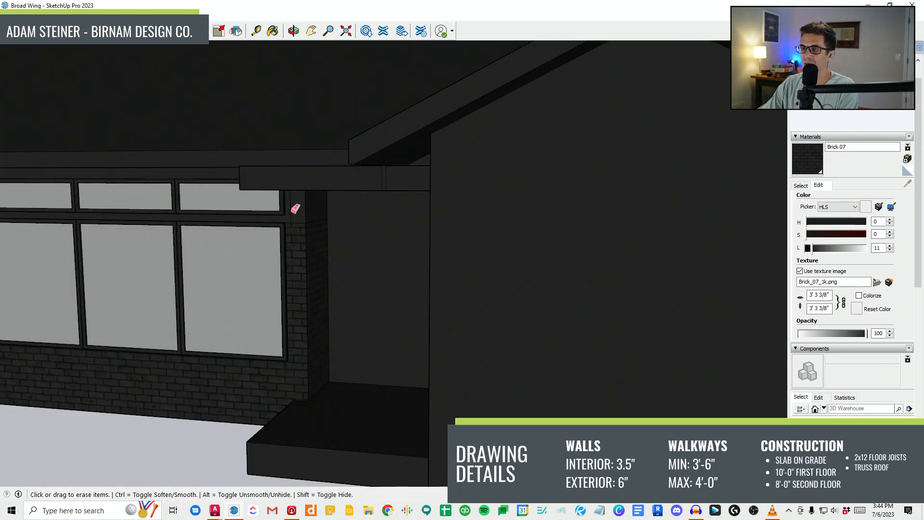
{"action": "scroll", "coordinate": [350, 289], "scroll_direction": "down", "scroll_amount": 3}
{"action": "middle_click_drag", "start_coordinate": [350, 291], "coordinate": [373, 380]}
{"action": "scroll", "coordinate": [439, 232], "scroll_direction": "up", "scroll_amount": 3}
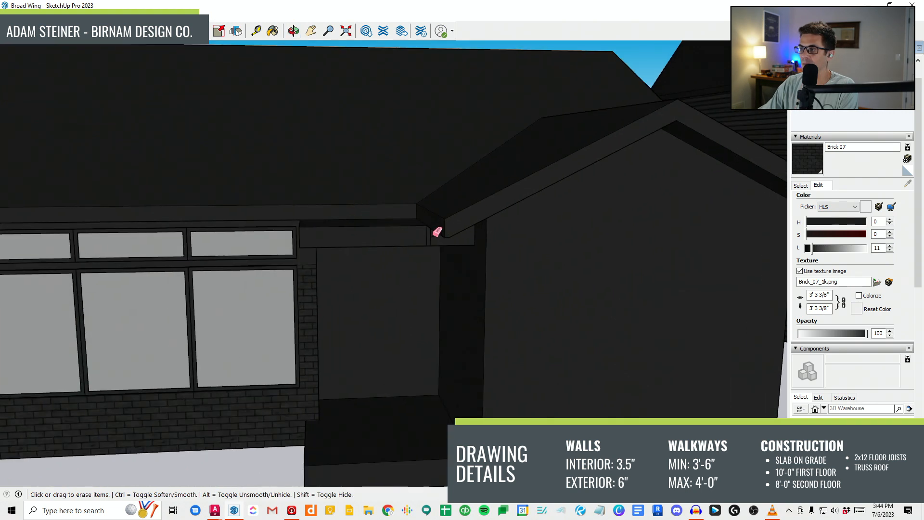
{"action": "scroll", "coordinate": [440, 342], "scroll_direction": "down", "scroll_amount": 5}
{"action": "scroll", "coordinate": [337, 295], "scroll_direction": "up", "scroll_amount": 6}
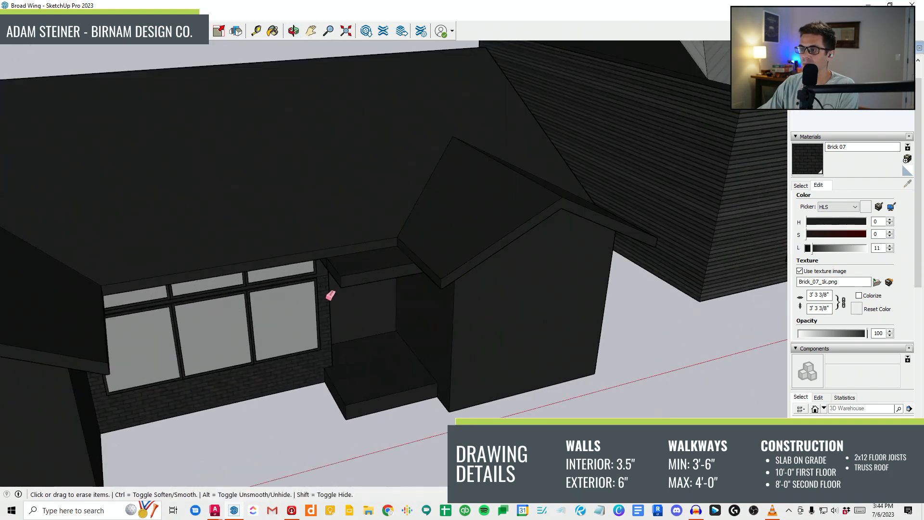
Step: Sample the Roofing Metal Standing Seam material from the reference house and paint the main roof and both gable roofs with it
{"action": "scroll", "coordinate": [332, 226], "scroll_direction": "down", "scroll_amount": 6}
{"action": "middle_click_drag", "start_coordinate": [401, 259], "coordinate": [359, 169]}
{"action": "scroll", "coordinate": [421, 235], "scroll_direction": "up", "scroll_amount": 1}
{"action": "mouse_move", "coordinate": [373, 226]}
{"action": "middle_mouse_down"}
{"action": "mouse_move", "coordinate": [364, 250]}
{"action": "mouse_move", "coordinate": [390, 253]}
{"action": "middle_mouse_up"}
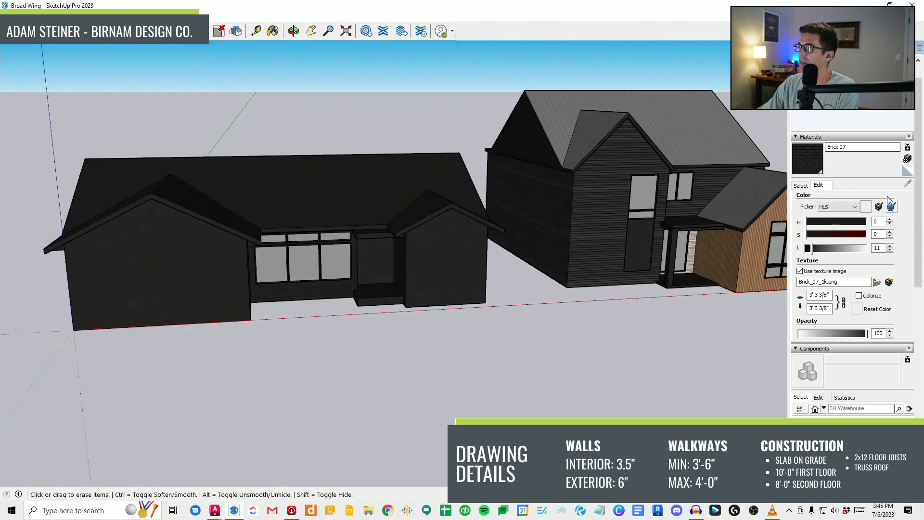
{"action": "scroll", "coordinate": [888, 205], "scroll_direction": "up", "scroll_amount": 1}
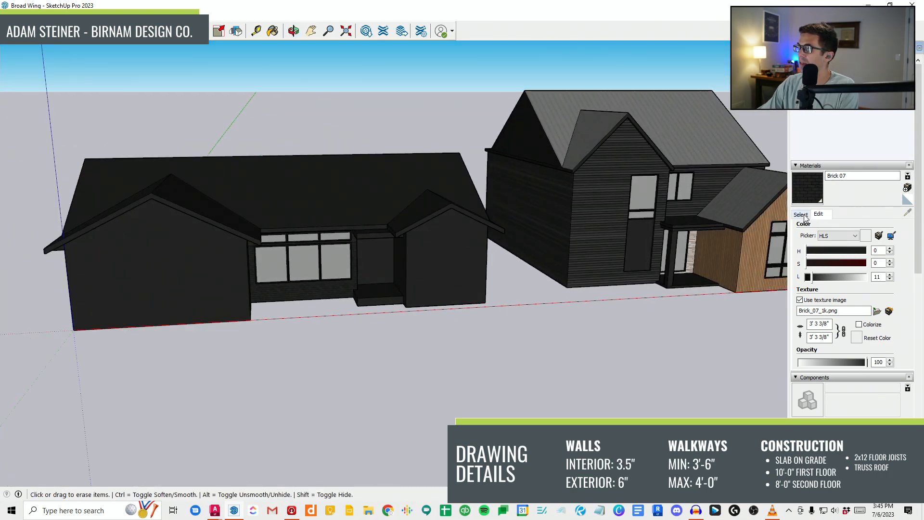
{"action": "left_click", "coordinate": [801, 215]}
{"action": "left_click", "coordinate": [696, 139], "text": "alt"}
{"action": "left_click", "coordinate": [419, 200]}
{"action": "middle_click_drag", "start_coordinate": [419, 200], "coordinate": [450, 226]}
{"action": "left_click", "coordinate": [223, 223]}
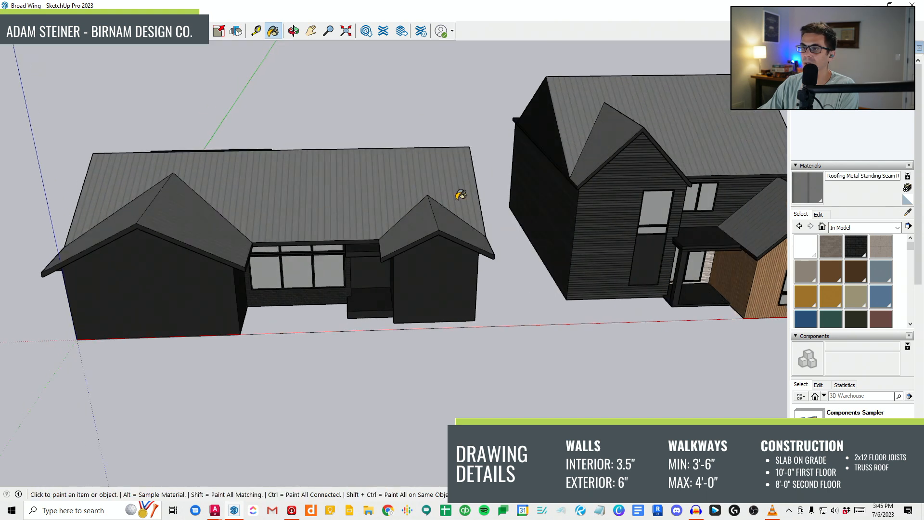
Step: Sample Brick 07 from the recessed front wall and paint both wings and the remaining entry walls with it
{"action": "left_click", "coordinate": [911, 210]}
{"action": "scroll", "coordinate": [332, 290], "scroll_direction": "up", "scroll_amount": 3}
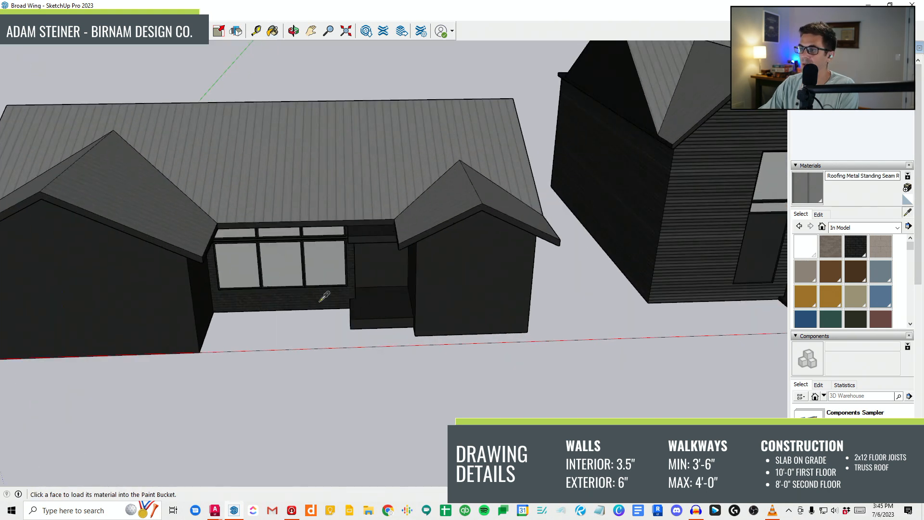
{"action": "left_click", "coordinate": [320, 301]}
{"action": "left_click", "coordinate": [449, 292]}
{"action": "mouse_move", "coordinate": [350, 314]}
{"action": "middle_mouse_down"}
{"action": "mouse_move", "coordinate": [438, 195]}
{"action": "mouse_move", "coordinate": [428, 235]}
{"action": "mouse_move", "coordinate": [208, 258]}
{"action": "middle_mouse_up"}
{"action": "mouse_move", "coordinate": [174, 302]}
{"action": "middle_mouse_down"}
{"action": "mouse_move", "coordinate": [464, 303]}
{"action": "mouse_move", "coordinate": [233, 270]}
{"action": "middle_mouse_up"}
{"action": "mouse_move", "coordinate": [426, 269]}
{"action": "middle_mouse_down"}
{"action": "mouse_move", "coordinate": [169, 266]}
{"action": "mouse_move", "coordinate": [305, 233]}
{"action": "mouse_move", "coordinate": [374, 237]}
{"action": "mouse_move", "coordinate": [324, 250]}
{"action": "middle_mouse_up"}
Step: Draw a horizontal line across the back wall of the entry, level with the top of the large panes
{"action": "scroll", "coordinate": [169, 267], "scroll_direction": "up", "scroll_amount": 4}
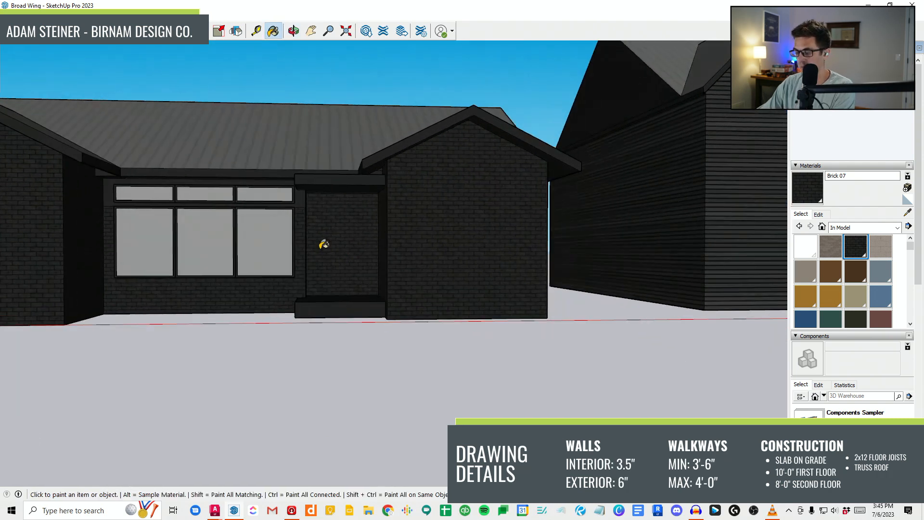
{"action": "scroll", "coordinate": [324, 251], "scroll_direction": "up", "scroll_amount": 4}
{"action": "key", "text": "l"}
{"action": "middle_click_drag", "start_coordinate": [395, 227], "coordinate": [331, 196]}
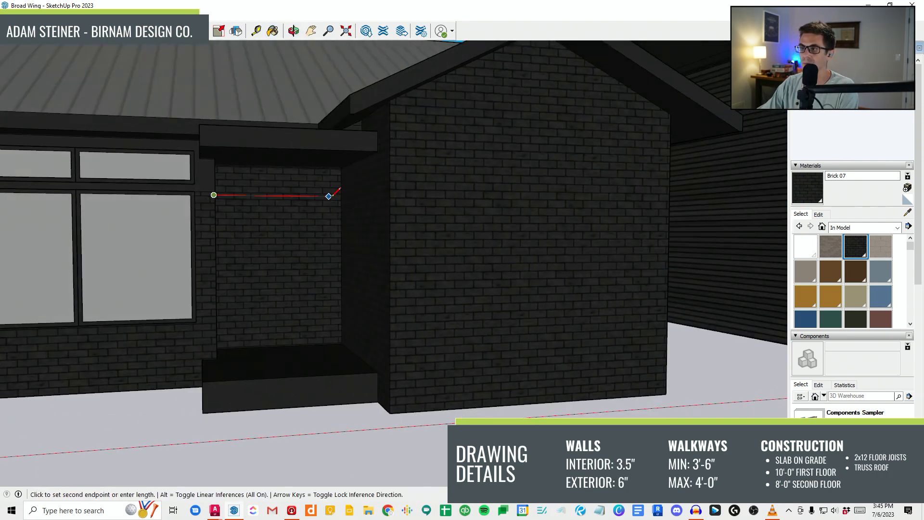
{"action": "left_click", "coordinate": [341, 196]}
Step: Continue the horizontal line onto the small wing's front wall and divide that wall with a full-height vertical line
{"action": "middle_click_drag", "start_coordinate": [394, 181], "coordinate": [428, 191]}
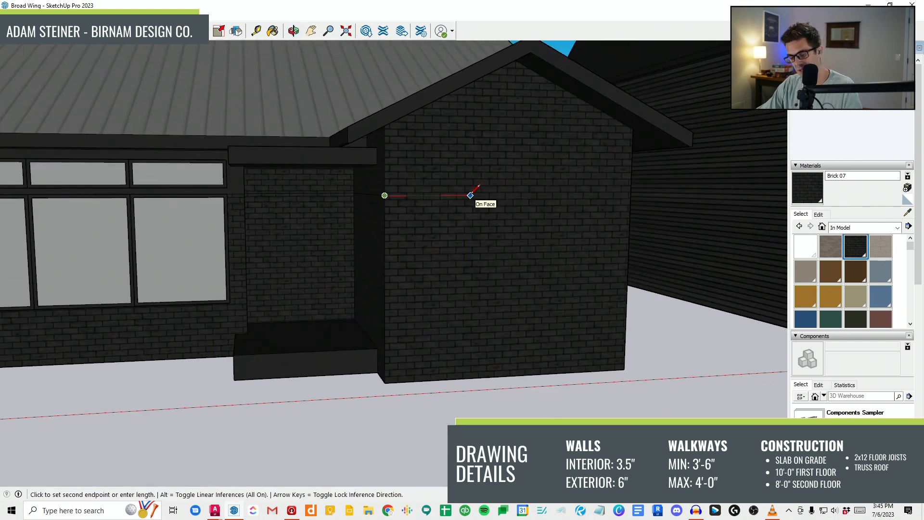
{"action": "scroll", "coordinate": [473, 194], "scroll_direction": "down", "scroll_amount": 3}
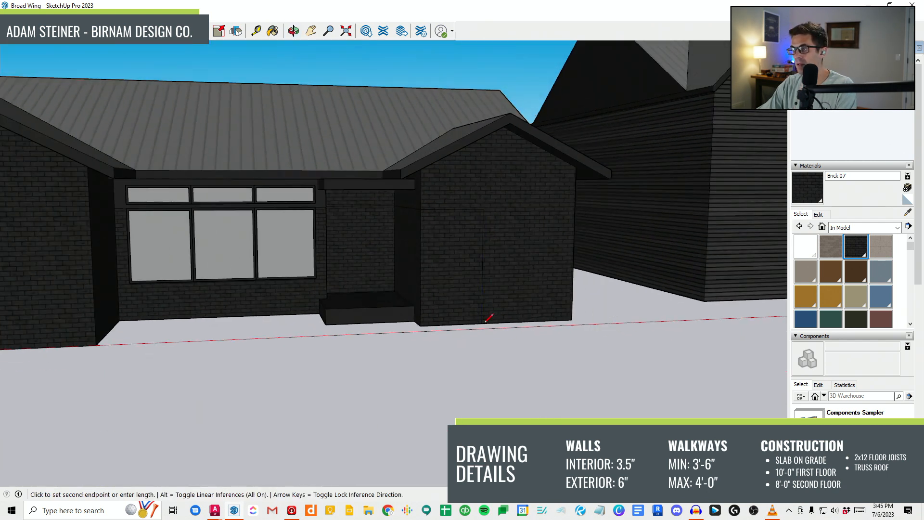
{"action": "middle_click_drag", "start_coordinate": [487, 176], "coordinate": [464, 96]}
{"action": "left_click", "coordinate": [470, 104]}
Step: Draw a vertical line down the small wing's entry-side wall, in line with the canopy's outer edge
{"action": "middle_click_drag", "start_coordinate": [395, 159], "coordinate": [534, 205]}
{"action": "scroll", "coordinate": [501, 193], "scroll_direction": "up", "scroll_amount": 3}
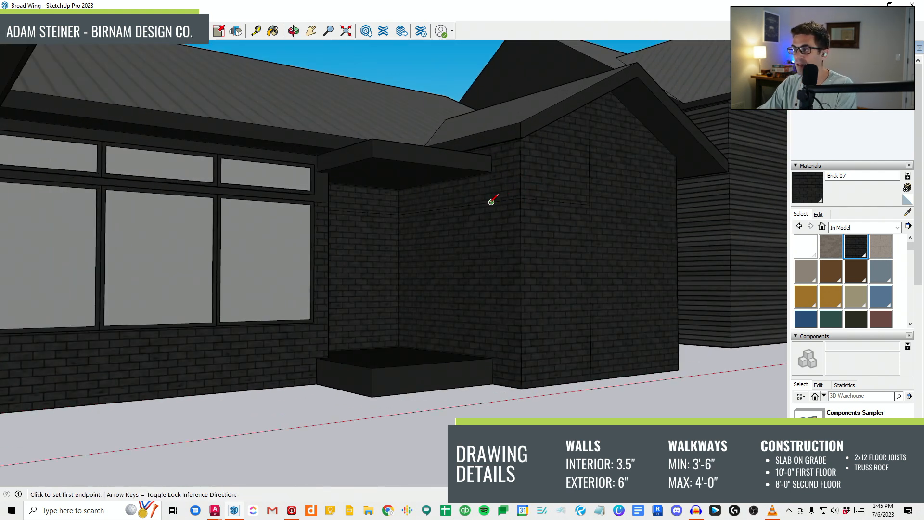
{"action": "left_click", "coordinate": [492, 383]}
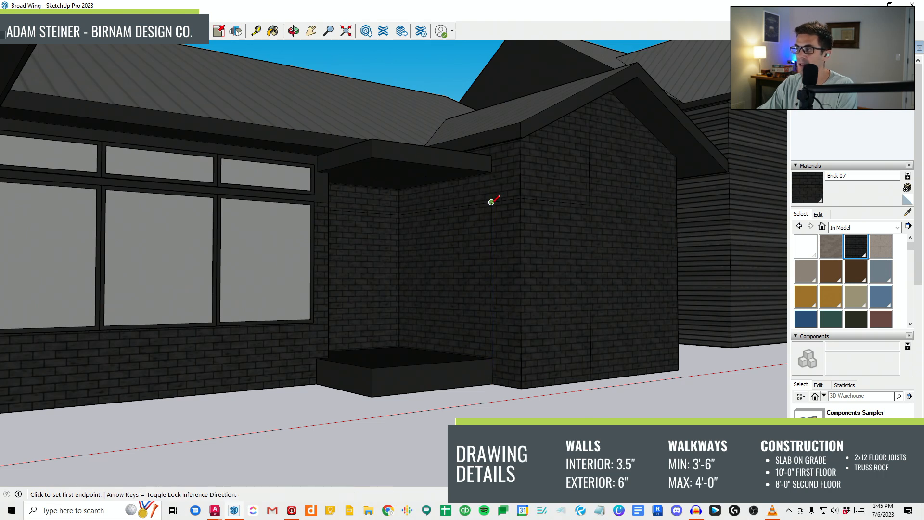
Step: Erase the leftover horizontal line on the small wing's front wall near its entry corner
{"action": "middle_click_drag", "start_coordinate": [502, 141], "coordinate": [475, 182]}
{"action": "scroll", "coordinate": [476, 198], "scroll_direction": "up", "scroll_amount": 2}
{"action": "key", "text": "e"}
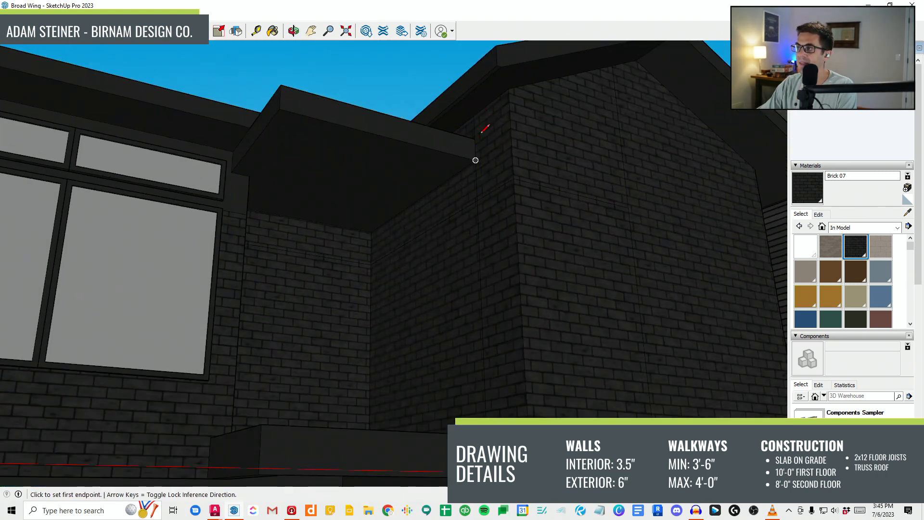
{"action": "left_click_drag", "start_coordinate": [552, 168], "coordinate": [554, 165]}
{"action": "scroll", "coordinate": [552, 168], "scroll_direction": "down", "scroll_amount": 3}
{"action": "middle_click_drag", "start_coordinate": [552, 168], "coordinate": [426, 281]}
{"action": "scroll", "coordinate": [406, 330], "scroll_direction": "down", "scroll_amount": 4}
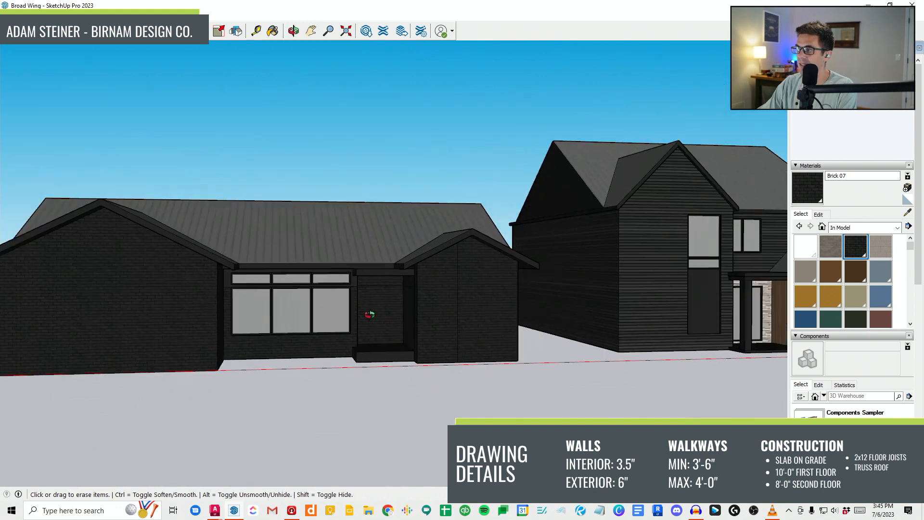
Step: Sample Wood 18, Planks from the reference house and paint the small wing's entry-side front panel and narrow return with it
{"action": "middle_click_drag", "start_coordinate": [369, 314], "coordinate": [496, 305]}
{"action": "scroll", "coordinate": [427, 311], "scroll_direction": "down", "scroll_amount": 3}
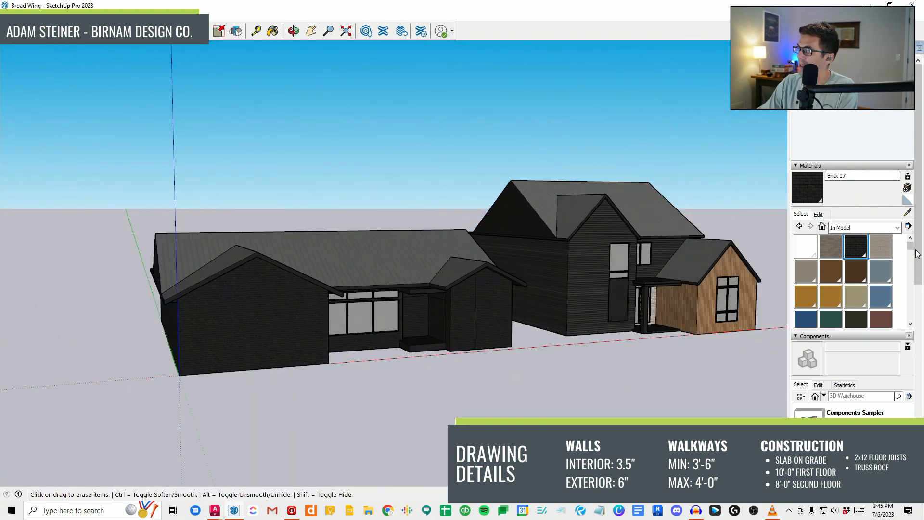
{"action": "left_click", "coordinate": [908, 213]}
{"action": "scroll", "coordinate": [674, 308], "scroll_direction": "up", "scroll_amount": 3}
{"action": "left_click", "coordinate": [560, 305]}
{"action": "scroll", "coordinate": [415, 325], "scroll_direction": "up", "scroll_amount": 3}
{"action": "left_click", "coordinate": [357, 326]}
{"action": "middle_click_drag", "start_coordinate": [282, 323], "coordinate": [373, 315]}
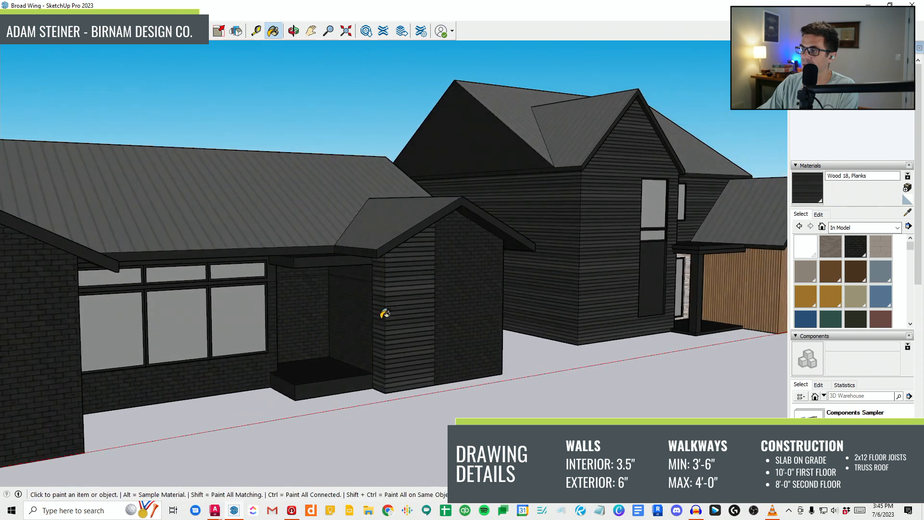
Step: Reset the Wood 18, Planks material to its original texture color
{"action": "left_click", "coordinate": [819, 214]}
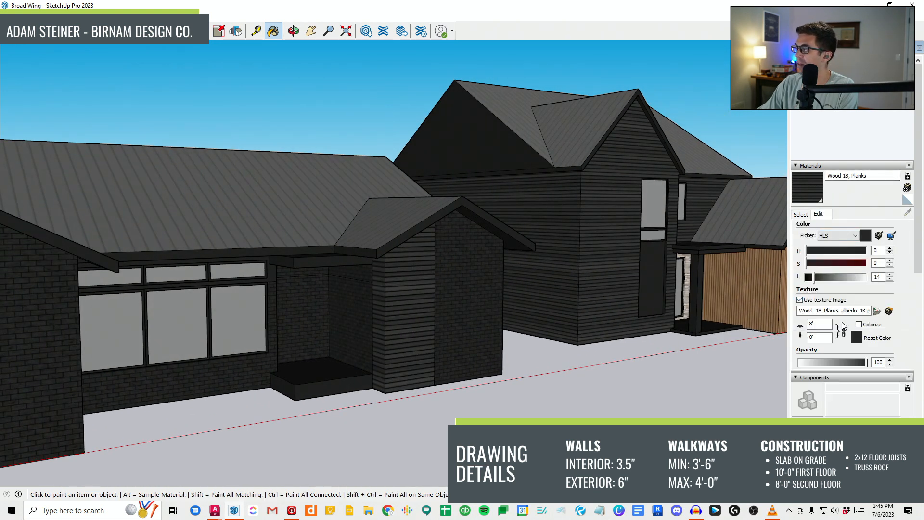
{"action": "left_click", "coordinate": [856, 338]}
{"action": "scroll", "coordinate": [489, 303], "scroll_direction": "down", "scroll_amount": 3}
{"action": "scroll", "coordinate": [489, 304], "scroll_direction": "down", "scroll_amount": 3}
{"action": "mouse_move", "coordinate": [489, 304]}
{"action": "middle_mouse_down"}
{"action": "mouse_move", "coordinate": [524, 320]}
{"action": "mouse_move", "coordinate": [512, 332]}
{"action": "middle_mouse_up"}
{"action": "scroll", "coordinate": [452, 371], "scroll_direction": "up", "scroll_amount": 4}
{"action": "middle_click_drag", "start_coordinate": [452, 371], "coordinate": [466, 388]}
{"action": "scroll", "coordinate": [448, 378], "scroll_direction": "up", "scroll_amount": 2}
{"action": "key", "text": "p"}
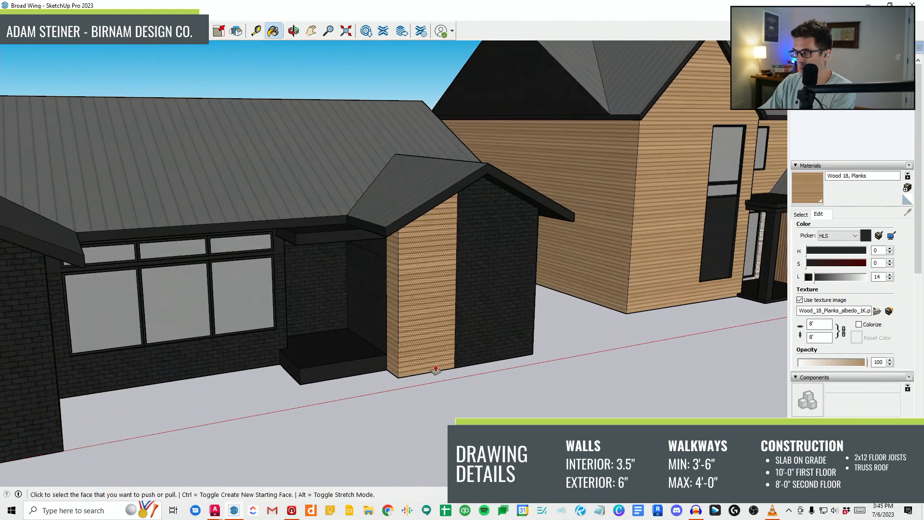
{"action": "left_click", "coordinate": [426, 346]}
{"action": "key", "text": "Escape"}
{"action": "scroll", "coordinate": [399, 358], "scroll_direction": "up", "scroll_amount": 1}
{"action": "left_click", "coordinate": [393, 355]}
{"action": "key", "text": "Escape"}
Step: Restore the dark color of the Wood 18, Planks material
{"action": "scroll", "coordinate": [409, 351], "scroll_direction": "down", "scroll_amount": 1}
{"action": "middle_click_drag", "start_coordinate": [428, 350], "coordinate": [357, 333]}
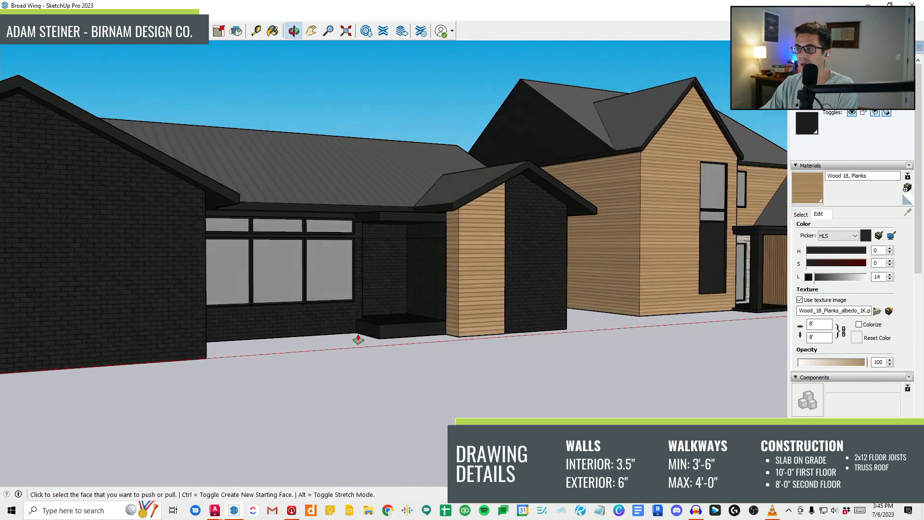
{"action": "scroll", "coordinate": [446, 326], "scroll_direction": "down", "scroll_amount": 2}
{"action": "middle_click_drag", "start_coordinate": [445, 326], "coordinate": [447, 316]}
{"action": "scroll", "coordinate": [478, 288], "scroll_direction": "up", "scroll_amount": 2}
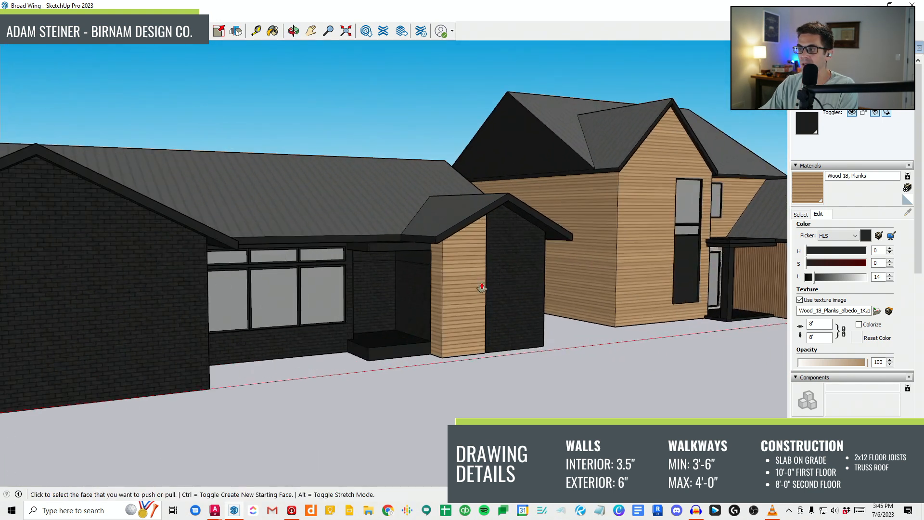
{"action": "scroll", "coordinate": [473, 288], "scroll_direction": "down", "scroll_amount": 2}
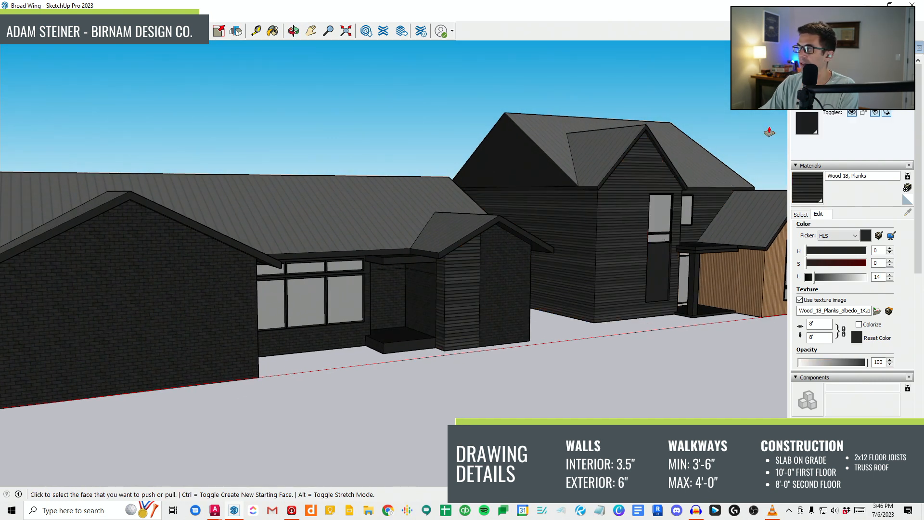
Step: Paint the entry's back wall and adjoining side wall below the horizontal line with Wood 18, Planks
{"action": "key", "text": "b"}
{"action": "scroll", "coordinate": [427, 304], "scroll_direction": "up", "scroll_amount": 2}
{"action": "left_click", "coordinate": [426, 304]}
{"action": "left_click", "coordinate": [394, 294]}
{"action": "middle_click_drag", "start_coordinate": [394, 294], "coordinate": [357, 252]}
{"action": "scroll", "coordinate": [356, 252], "scroll_direction": "up", "scroll_amount": 3}
{"action": "mouse_move", "coordinate": [247, 264]}
{"action": "middle_mouse_down"}
{"action": "mouse_move", "coordinate": [443, 293]}
{"action": "mouse_move", "coordinate": [509, 277]}
{"action": "middle_mouse_up"}
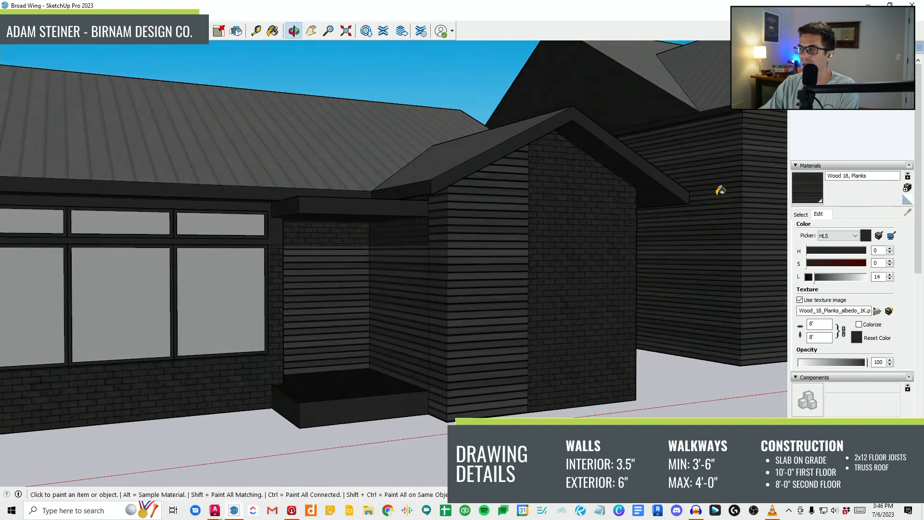
Step: Repaint the small wing's entry-side front panel and narrow return with the Brick 07 material from the model
{"action": "left_click", "coordinate": [801, 214]}
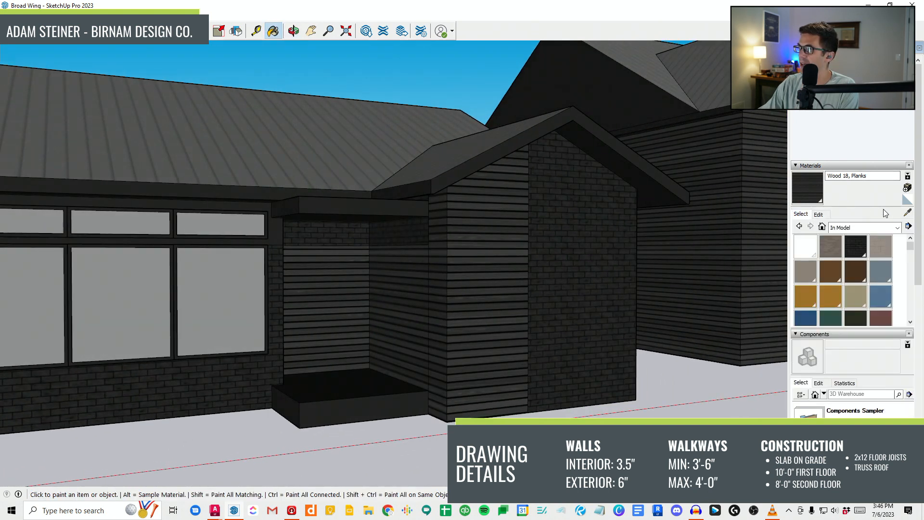
{"action": "left_click", "coordinate": [857, 246]}
{"action": "left_click", "coordinate": [495, 268]}
{"action": "scroll", "coordinate": [439, 272], "scroll_direction": "up", "scroll_amount": 1}
{"action": "left_click", "coordinate": [439, 272]}
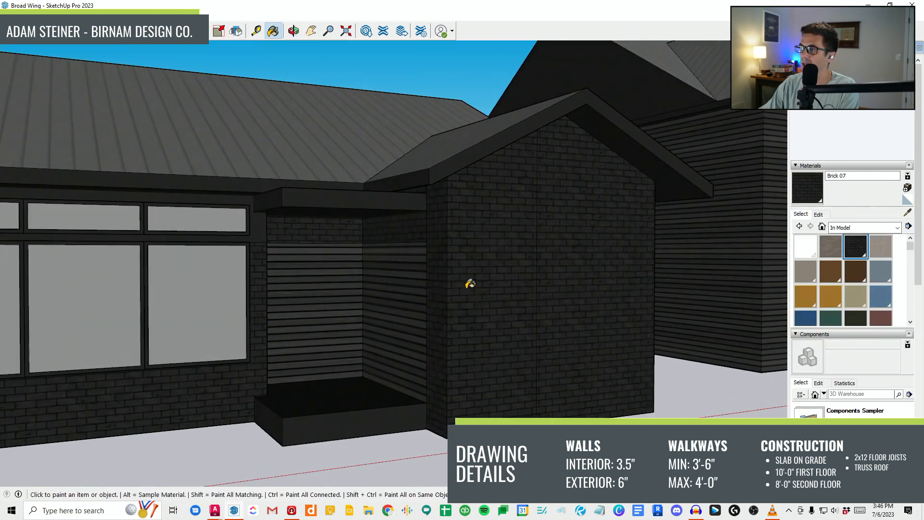
Step: Push/Pull the narrow brick return of the small wing beside the entry slightly
{"action": "middle_click_drag", "start_coordinate": [452, 276], "coordinate": [496, 322]}
{"action": "scroll", "coordinate": [446, 320], "scroll_direction": "up", "scroll_amount": 1}
{"action": "key", "text": "p"}
{"action": "left_click", "coordinate": [433, 316]}
{"action": "left_click", "coordinate": [422, 315]}
Step: Paint the outer half of the small wing's front wall with the Wood 18, Planks material
{"action": "middle_click_drag", "start_coordinate": [526, 343], "coordinate": [474, 311]}
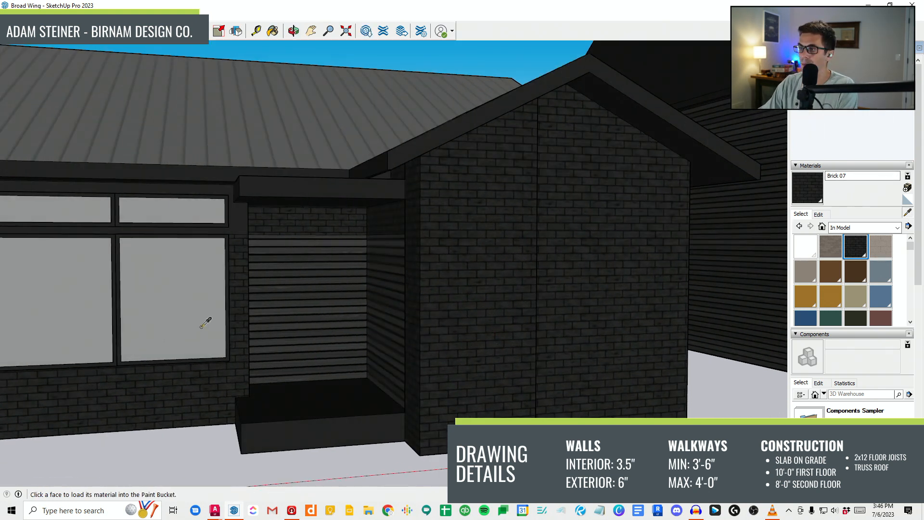
{"action": "left_click", "coordinate": [588, 306]}
{"action": "mouse_move", "coordinate": [587, 306]}
{"action": "middle_mouse_down"}
{"action": "mouse_move", "coordinate": [503, 285]}
{"action": "mouse_move", "coordinate": [594, 330]}
{"action": "mouse_move", "coordinate": [223, 296]}
{"action": "mouse_move", "coordinate": [395, 330]}
{"action": "mouse_move", "coordinate": [434, 313]}
{"action": "middle_mouse_up"}
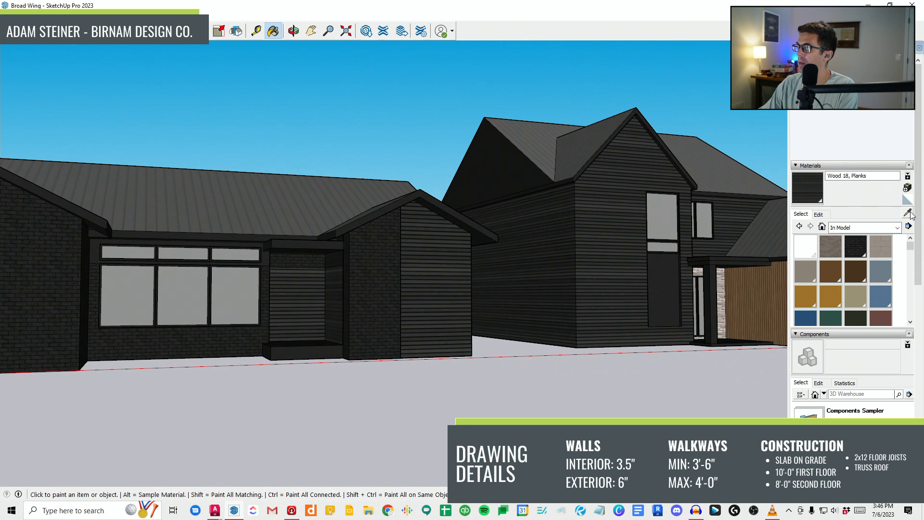
Step: Paint the strip above the planks on the entry's recessed walls with the dark White material sampled from the model
{"action": "left_click", "coordinate": [909, 213]}
{"action": "scroll", "coordinate": [279, 243], "scroll_direction": "up", "scroll_amount": 5}
{"action": "left_click", "coordinate": [263, 263]}
{"action": "left_click", "coordinate": [311, 266]}
{"action": "scroll", "coordinate": [366, 268], "scroll_direction": "up", "scroll_amount": 2}
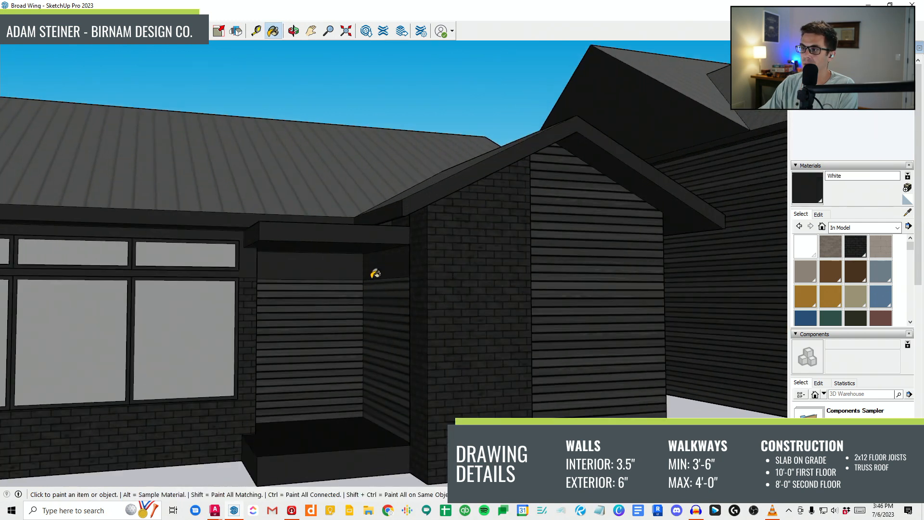
{"action": "scroll", "coordinate": [386, 268], "scroll_direction": "down", "scroll_amount": 4}
{"action": "middle_click_drag", "start_coordinate": [447, 276], "coordinate": [453, 321]}
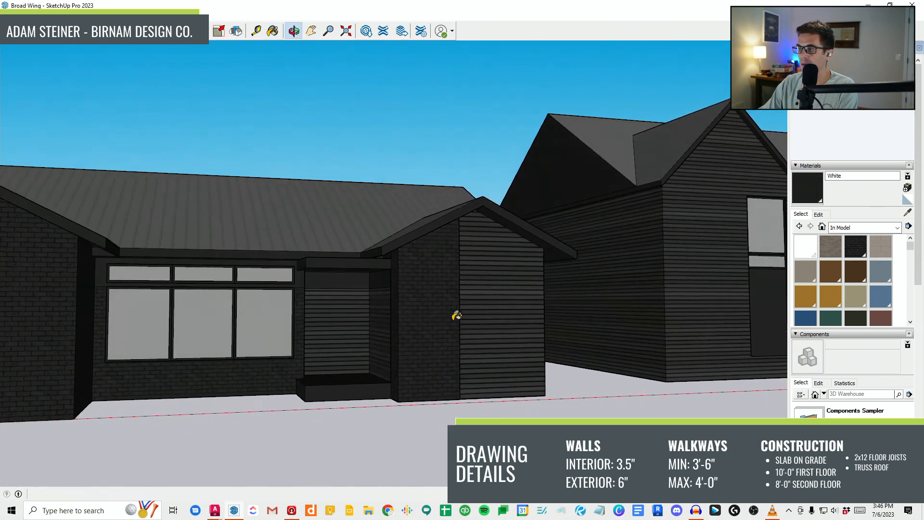
{"action": "scroll", "coordinate": [453, 319], "scroll_direction": "down", "scroll_amount": 2}
{"action": "mouse_move", "coordinate": [368, 313]}
{"action": "middle_mouse_down"}
{"action": "mouse_move", "coordinate": [359, 339]}
{"action": "mouse_move", "coordinate": [340, 316]}
{"action": "middle_mouse_up"}
{"action": "scroll", "coordinate": [340, 316], "scroll_direction": "down", "scroll_amount": 2}
{"action": "key", "text": "space"}
Step: Copy a window pane from the two-storey house's wood-clad gable to the front wall of the single-storey house's small wing
{"action": "middle_click_drag", "start_coordinate": [142, 199], "coordinate": [139, 231]}
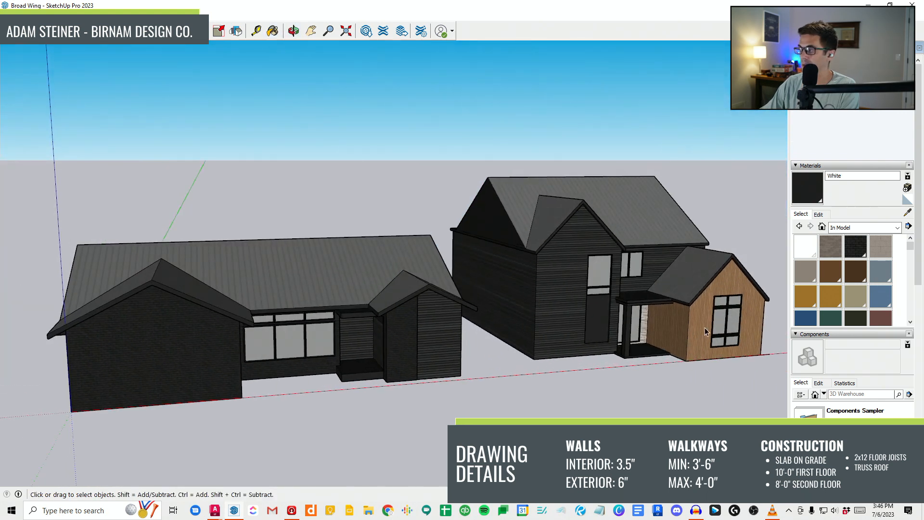
{"action": "middle_click_drag", "start_coordinate": [727, 348], "coordinate": [704, 399]}
{"action": "key", "text": "m"}
{"action": "key", "text": "ctrl"}
{"action": "left_click", "coordinate": [742, 401]}
{"action": "scroll", "coordinate": [328, 408], "scroll_direction": "down", "scroll_amount": 1}
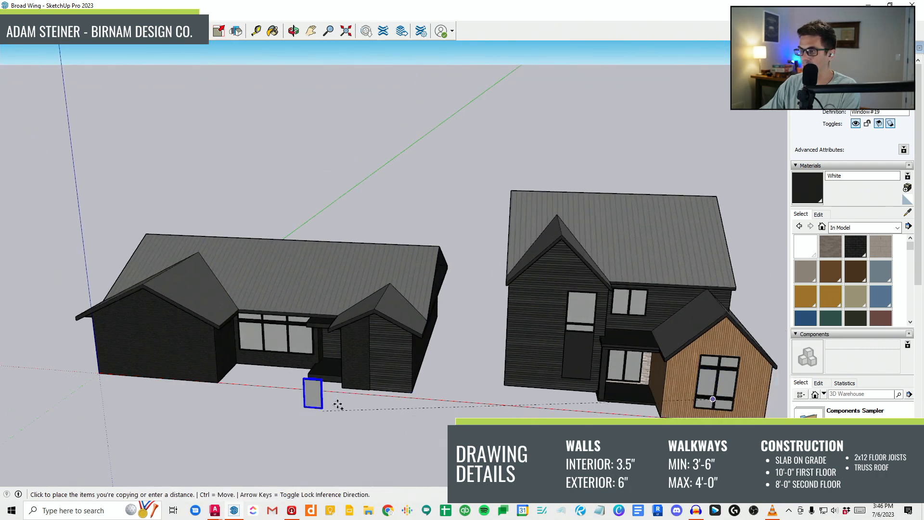
{"action": "scroll", "coordinate": [405, 363], "scroll_direction": "up", "scroll_amount": 3}
{"action": "left_click", "coordinate": [403, 357]}
Step: Reposition the copied window on the small wing's plank-clad front wall, close to the outer corner
{"action": "middle_click_drag", "start_coordinate": [403, 378], "coordinate": [311, 349]}
{"action": "scroll", "coordinate": [384, 362], "scroll_direction": "up", "scroll_amount": 3}
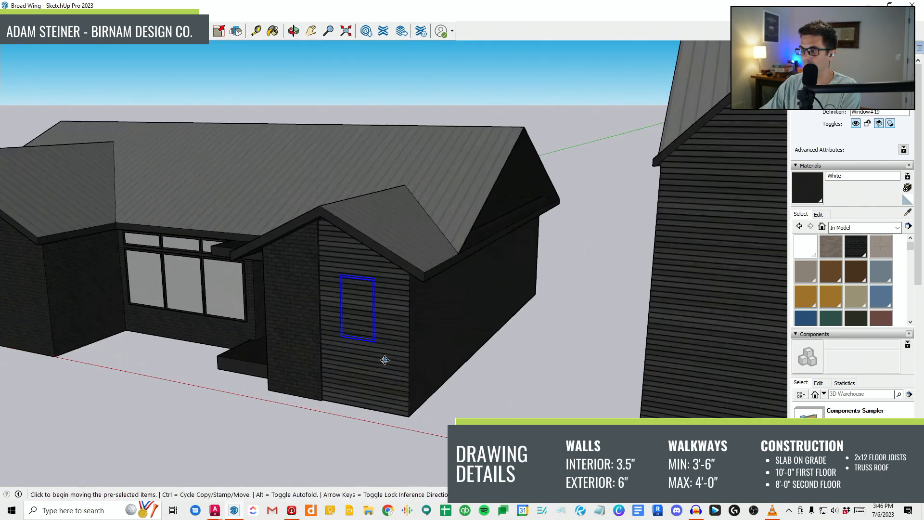
{"action": "scroll", "coordinate": [385, 361], "scroll_direction": "up", "scroll_amount": 3}
{"action": "left_click", "coordinate": [375, 340]}
{"action": "scroll", "coordinate": [378, 340], "scroll_direction": "up", "scroll_amount": 2}
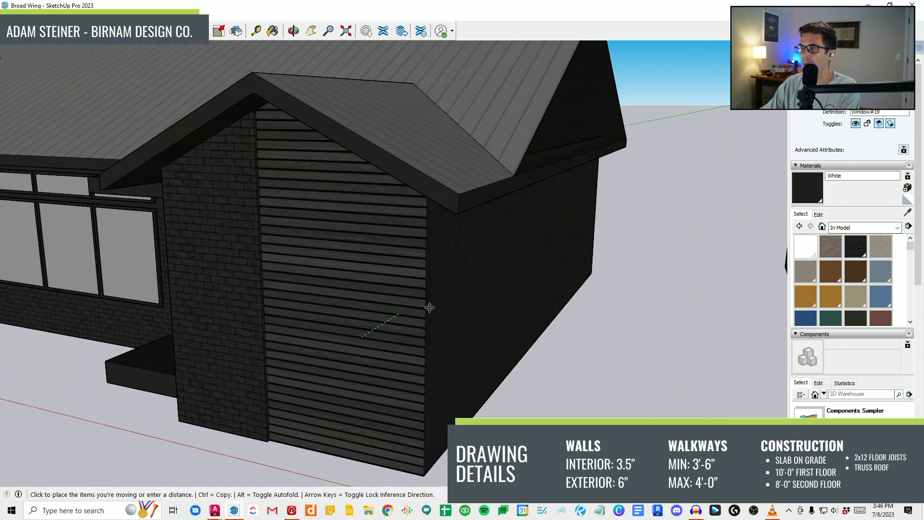
{"action": "left_click", "coordinate": [424, 345]}
{"action": "middle_click_drag", "start_coordinate": [424, 346], "coordinate": [478, 343]}
{"action": "left_click", "coordinate": [478, 343]}
{"action": "left_click", "coordinate": [468, 338]}
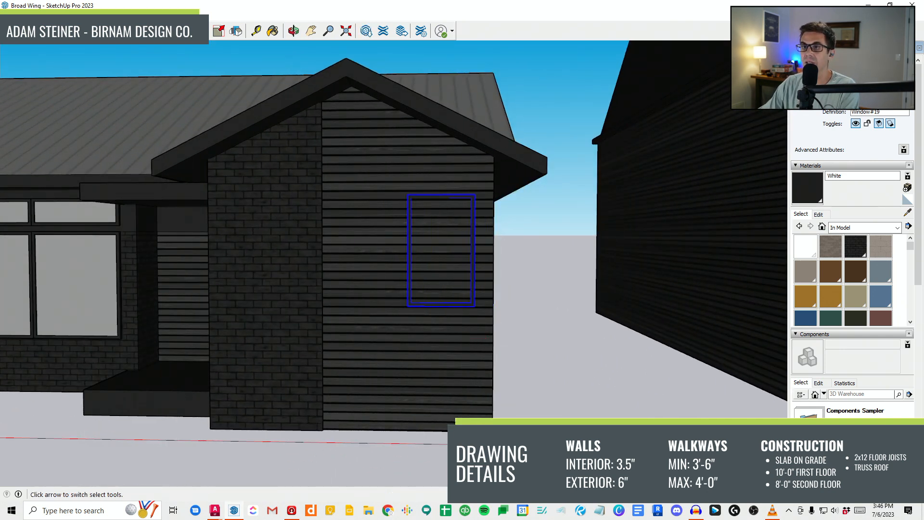
Step: Edit the copied window's geometry and widen it by moving its side frame toward the brick panel
{"action": "scroll", "coordinate": [353, 255], "scroll_direction": "up", "scroll_amount": 1}
{"action": "right_click", "coordinate": [415, 265]}
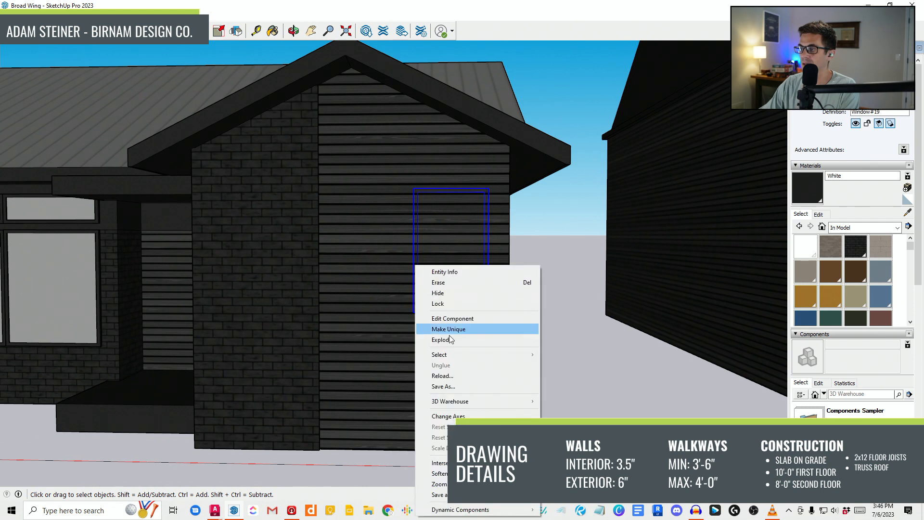
{"action": "left_click", "coordinate": [417, 249]}
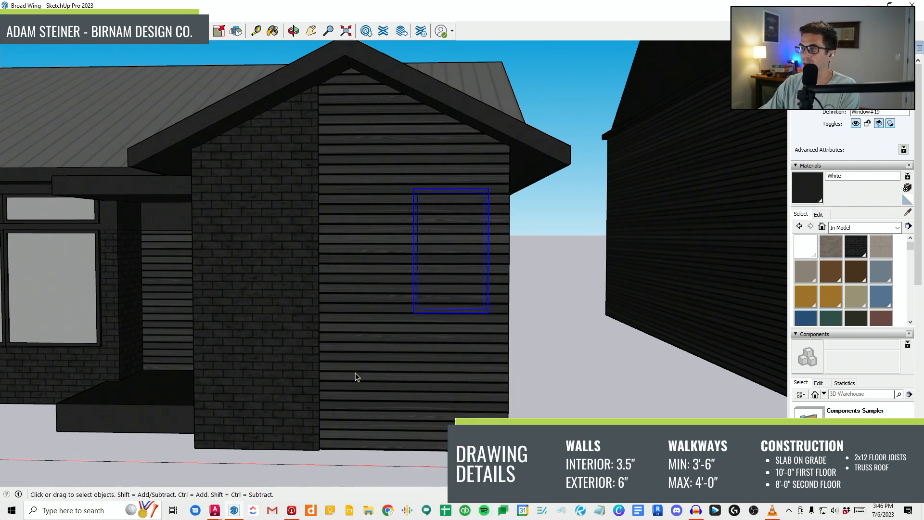
{"action": "double_click", "coordinate": [417, 279]}
{"action": "left_click_drag", "start_coordinate": [385, 336], "coordinate": [473, 128]}
{"action": "middle_click_drag", "start_coordinate": [469, 131], "coordinate": [429, 169]}
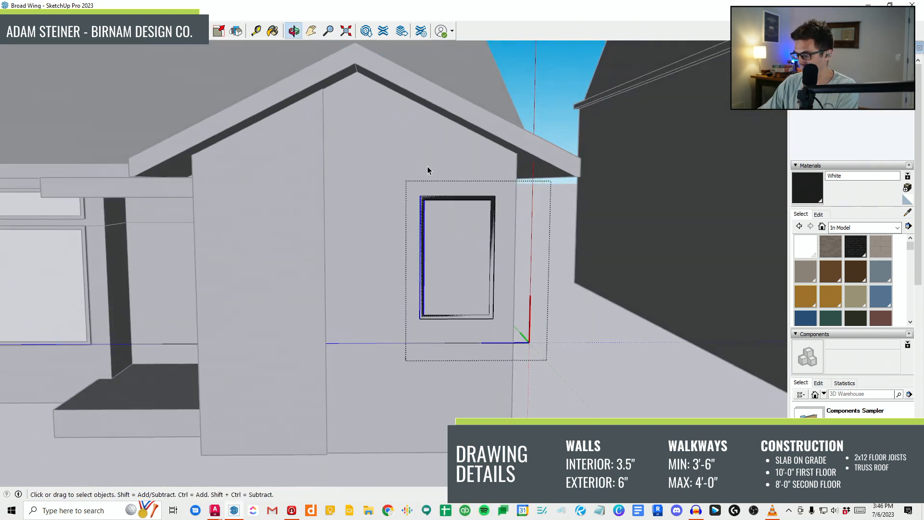
{"action": "key", "text": "m"}
{"action": "left_click", "coordinate": [431, 150]}
{"action": "left_click", "coordinate": [413, 155]}
{"action": "left_click", "coordinate": [45, 36]}
{"action": "left_click", "coordinate": [105, 108]}
Step: Copy the widened window along the wall so the copy sits directly against its brick-side edge
{"action": "middle_click_drag", "start_coordinate": [515, 270], "coordinate": [485, 332]}
{"action": "key", "text": "m"}
{"action": "key", "text": "ctrl"}
{"action": "left_click", "coordinate": [472, 236]}
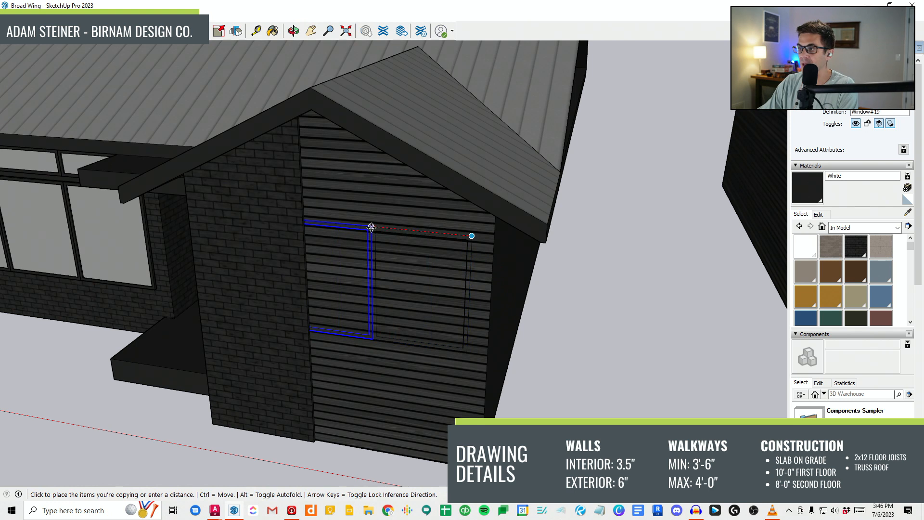
{"action": "left_click", "coordinate": [372, 227]}
Step: Make the second window unique and narrow it by moving its brick-side frame inward, clear of the brick panel
{"action": "middle_click_drag", "start_coordinate": [373, 231], "coordinate": [440, 208]}
{"action": "scroll", "coordinate": [359, 139], "scroll_direction": "down", "scroll_amount": 1}
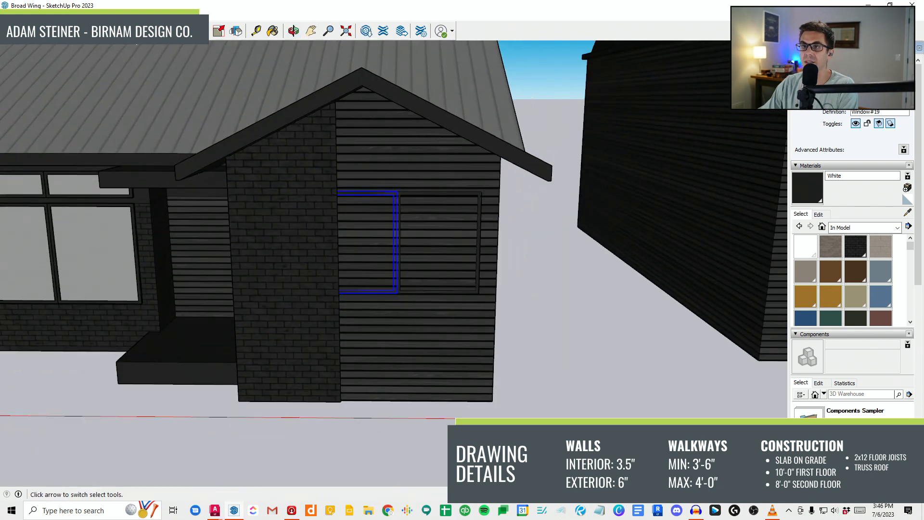
{"action": "right_click", "coordinate": [380, 197]}
{"action": "left_click", "coordinate": [435, 257]}
{"action": "double_click", "coordinate": [365, 192]}
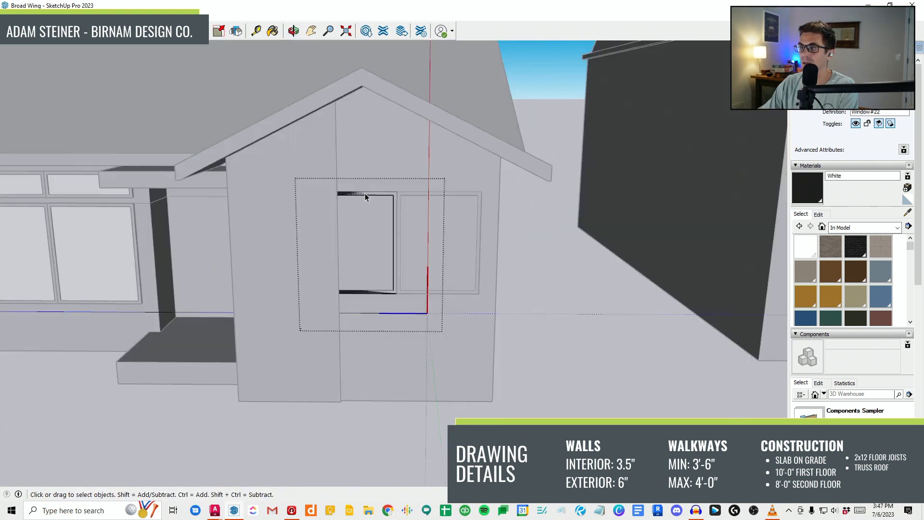
{"action": "key", "text": "m"}
{"action": "left_click", "coordinate": [362, 155]}
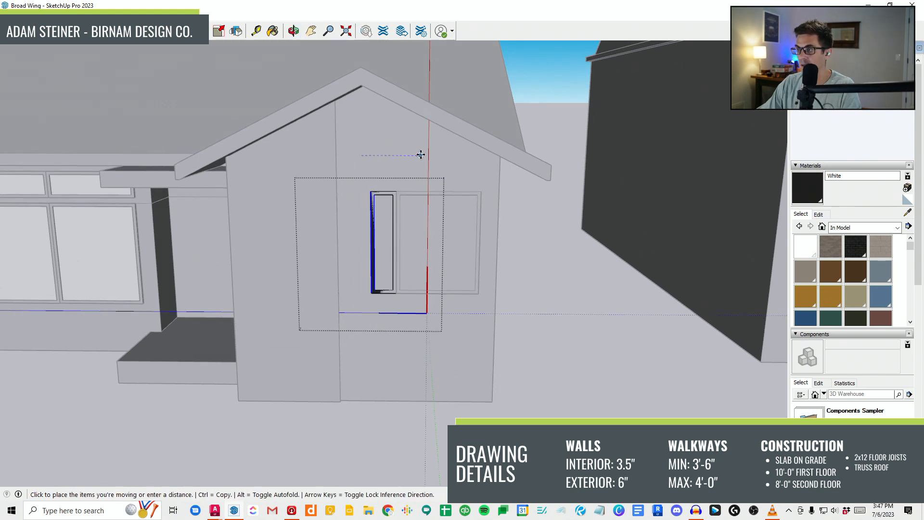
{"action": "left_click", "coordinate": [377, 155]}
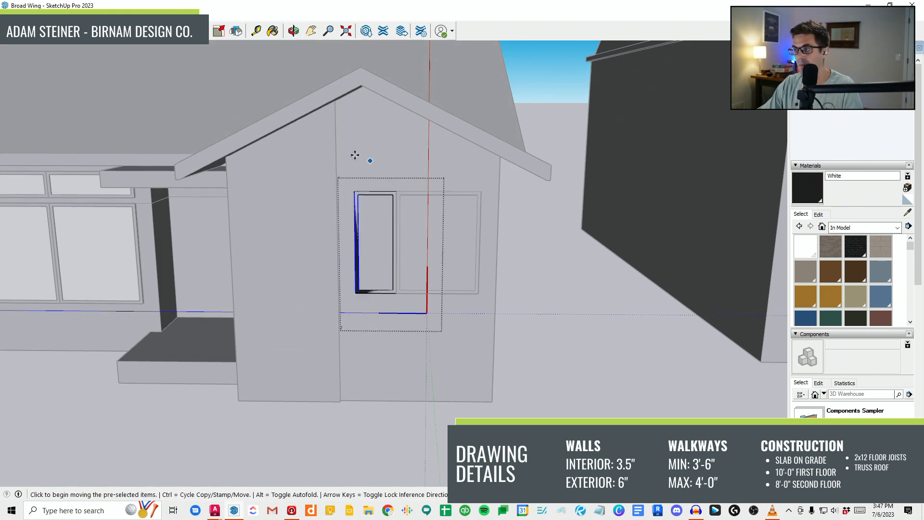
{"action": "left_click", "coordinate": [634, 334]}
Step: Copy the narrow window below the window pair and rotate the copy so it lies horizontally
{"action": "middle_click_drag", "start_coordinate": [634, 334], "coordinate": [411, 305]}
{"action": "left_click", "coordinate": [387, 273]}
{"action": "key", "text": "m"}
{"action": "key", "text": "ctrl"}
{"action": "left_click", "coordinate": [400, 290]}
{"action": "left_click", "coordinate": [420, 373]}
{"action": "mouse_move", "coordinate": [401, 356]}
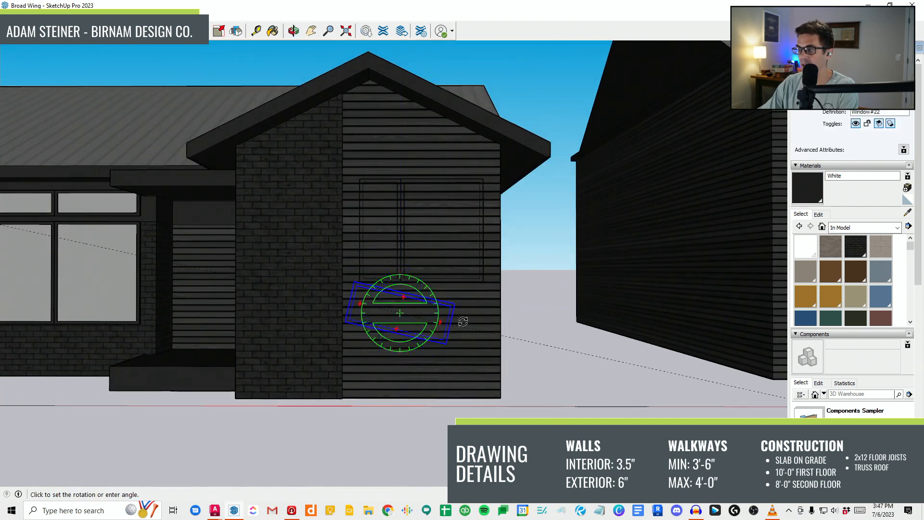
{"action": "key", "text": "Escape"}
Step: Move the horizontal window so its upper outer corner meets the wide window's lower outer corner
{"action": "left_click", "coordinate": [452, 292]}
{"action": "left_click", "coordinate": [483, 282]}
{"action": "scroll", "coordinate": [408, 328], "scroll_direction": "down", "scroll_amount": 1}
{"action": "middle_click_drag", "start_coordinate": [408, 327], "coordinate": [435, 321]}
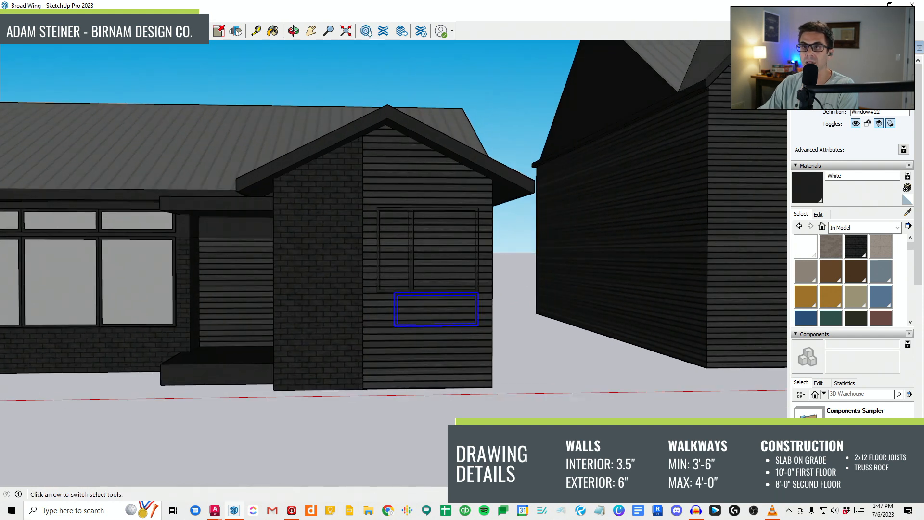
Step: Copy the transom window nearest the entry to the lower outer corner of the small wing's wide window
{"action": "left_click", "coordinate": [147, 226]}
{"action": "middle_click_drag", "start_coordinate": [147, 226], "coordinate": [230, 236]}
{"action": "key", "text": "m"}
{"action": "left_click", "coordinate": [200, 211]}
{"action": "key", "text": "ctrl"}
{"action": "scroll", "coordinate": [505, 322], "scroll_direction": "up", "scroll_amount": 1}
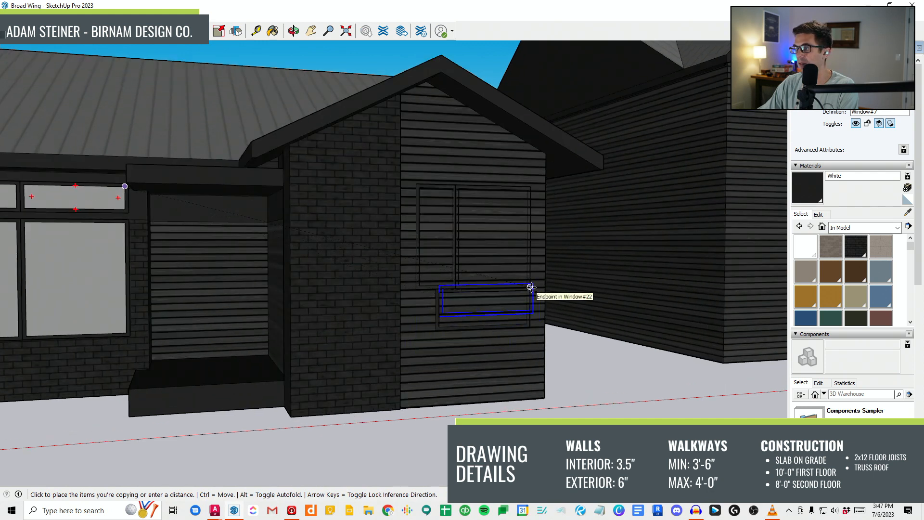
Step: Place the copied window below the two gable-wall windows, aligned to their outer edge, and make it a unique component
{"action": "left_click", "coordinate": [525, 327]}
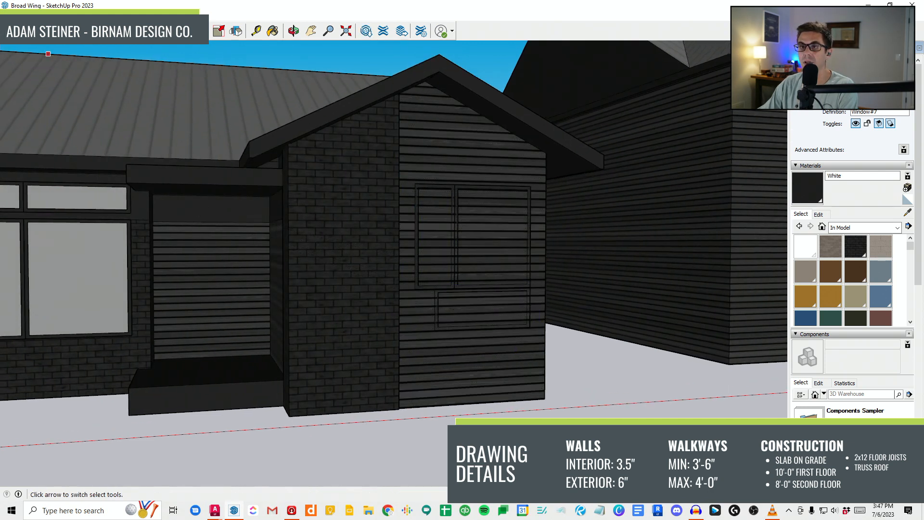
{"action": "key", "text": "space"}
{"action": "scroll", "coordinate": [428, 299], "scroll_direction": "up", "scroll_amount": 2}
{"action": "left_click", "coordinate": [418, 286]}
{"action": "right_click", "coordinate": [418, 286]}
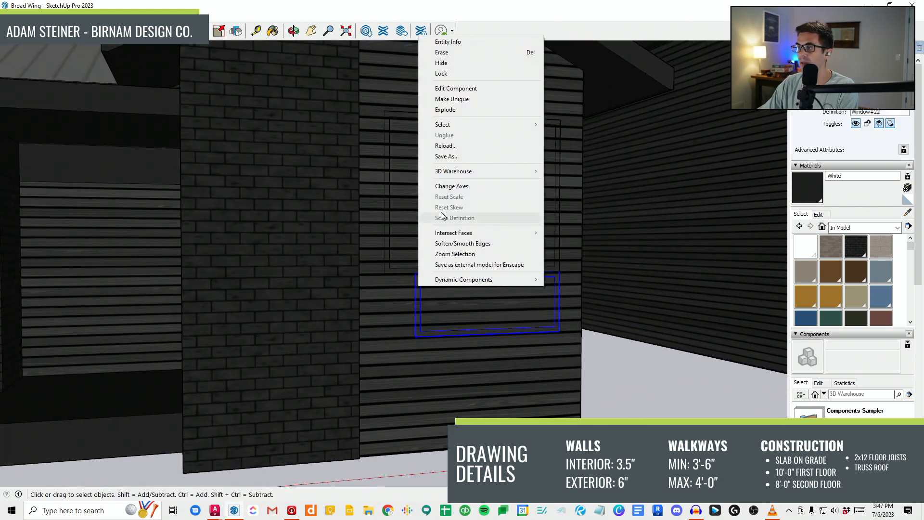
{"action": "left_click", "coordinate": [452, 110]}
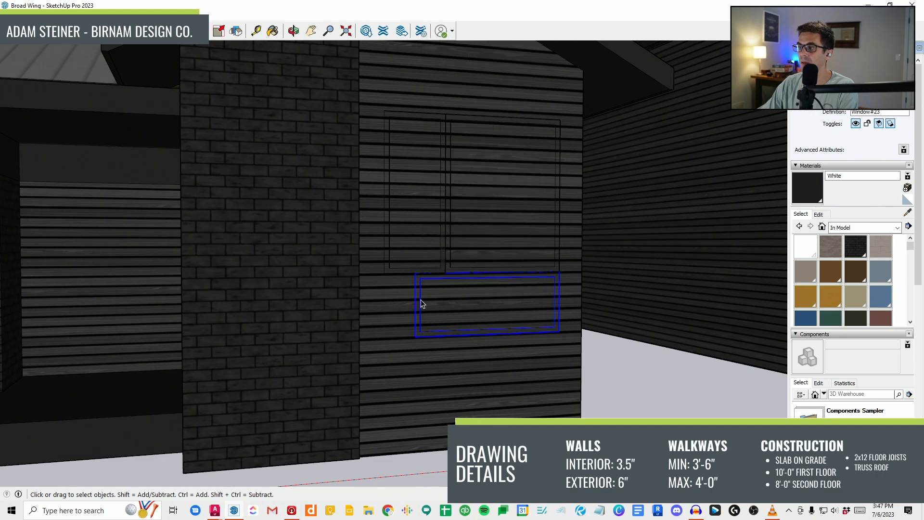
Step: Stretch the lower window inside its component so its porch-side edge aligns with the outer edge of the narrow window above
{"action": "double_click", "coordinate": [421, 300]}
{"action": "left_click_drag", "start_coordinate": [401, 380], "coordinate": [445, 262]}
{"action": "middle_click_drag", "start_coordinate": [453, 255], "coordinate": [445, 282]}
{"action": "key", "text": "m"}
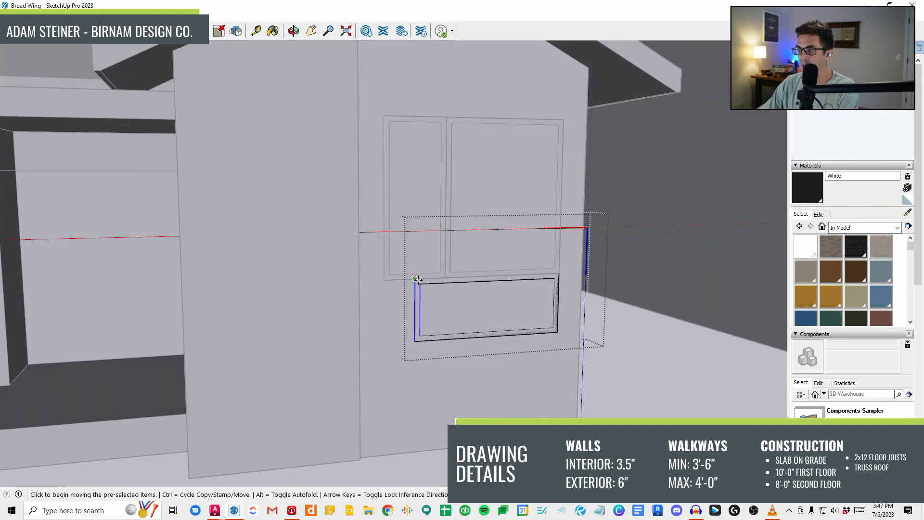
{"action": "left_click", "coordinate": [415, 278]}
{"action": "left_click", "coordinate": [384, 279]}
{"action": "left_click", "coordinate": [26, 32]}
{"action": "left_click", "coordinate": [220, 222]}
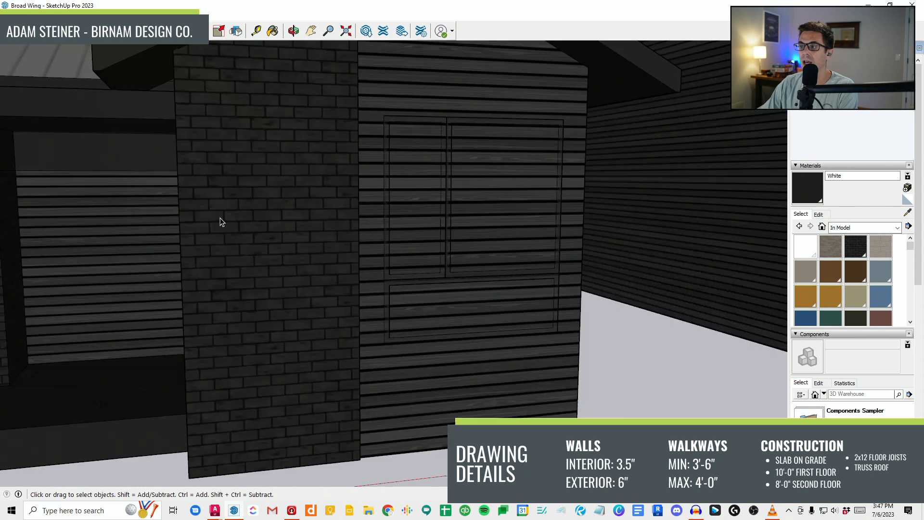
Step: Draw a rectangle around the three windows on the gable wall and push it in to open up the siding
{"action": "scroll", "coordinate": [394, 282], "scroll_direction": "down", "scroll_amount": 5}
{"action": "key", "text": "r"}
{"action": "scroll", "coordinate": [357, 200], "scroll_direction": "up", "scroll_amount": 3}
{"action": "left_click", "coordinate": [356, 200]}
{"action": "scroll", "coordinate": [474, 355], "scroll_direction": "up", "scroll_amount": 1}
{"action": "left_click", "coordinate": [496, 356]}
{"action": "middle_click_drag", "start_coordinate": [494, 356], "coordinate": [359, 381]}
{"action": "key", "text": "p"}
{"action": "left_click", "coordinate": [381, 351]}
{"action": "middle_click_drag", "start_coordinate": [398, 340], "coordinate": [498, 333]}
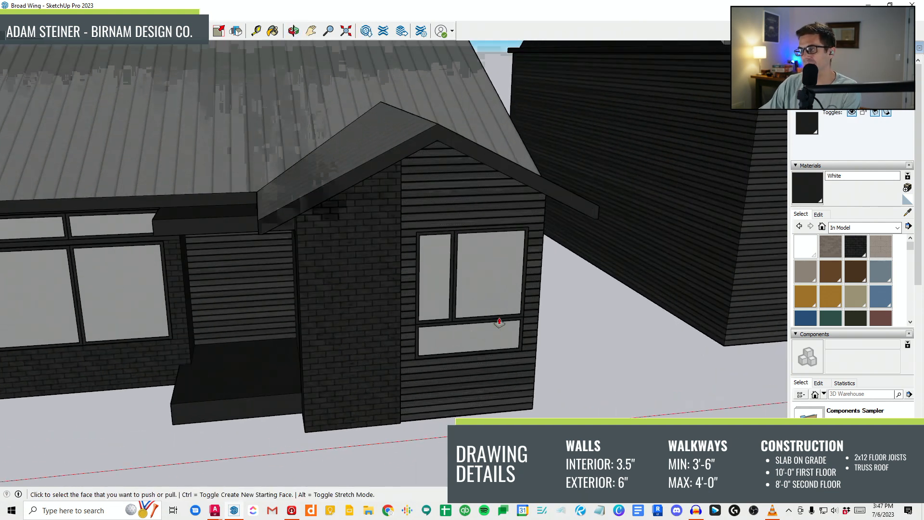
Step: Measure the height of the larger upper window on the gable wall with the Tape Measure
{"action": "scroll", "coordinate": [461, 195], "scroll_direction": "up", "scroll_amount": 1}
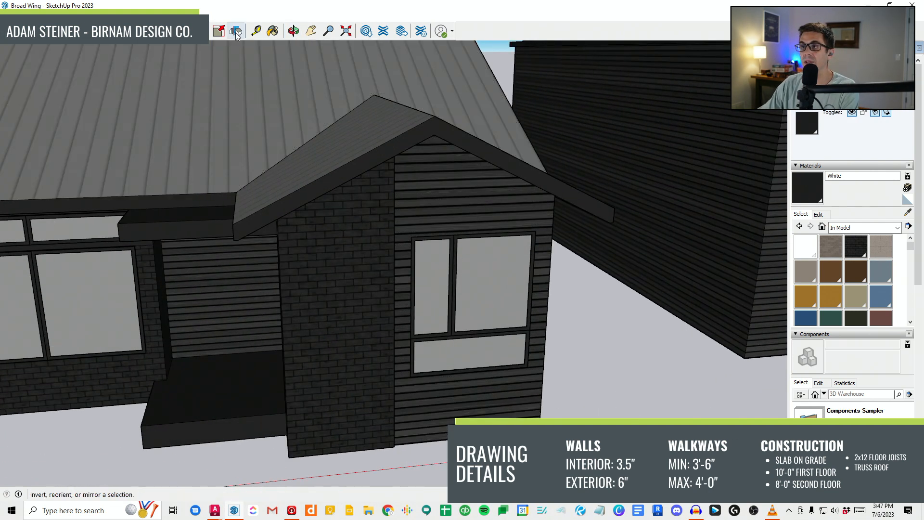
{"action": "left_click", "coordinate": [256, 33]}
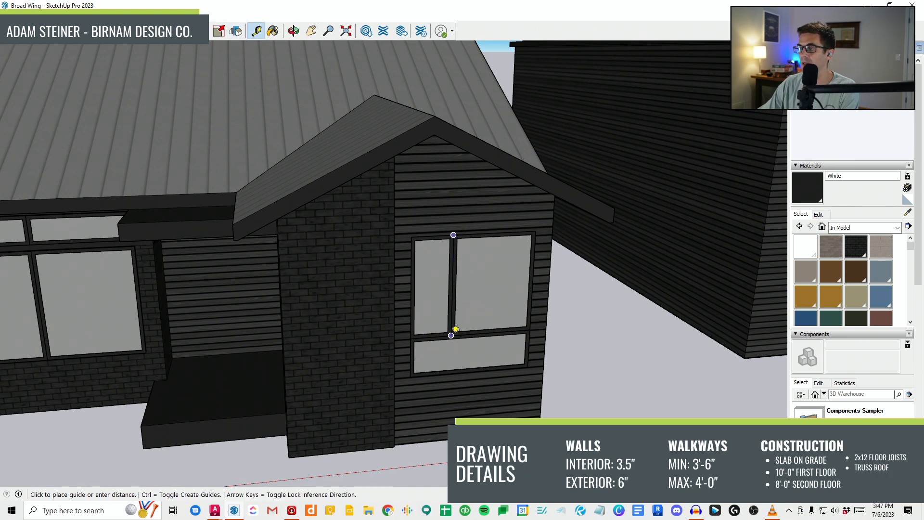
{"action": "scroll", "coordinate": [447, 234], "scroll_direction": "up", "scroll_amount": 1}
{"action": "left_click", "coordinate": [455, 232]}
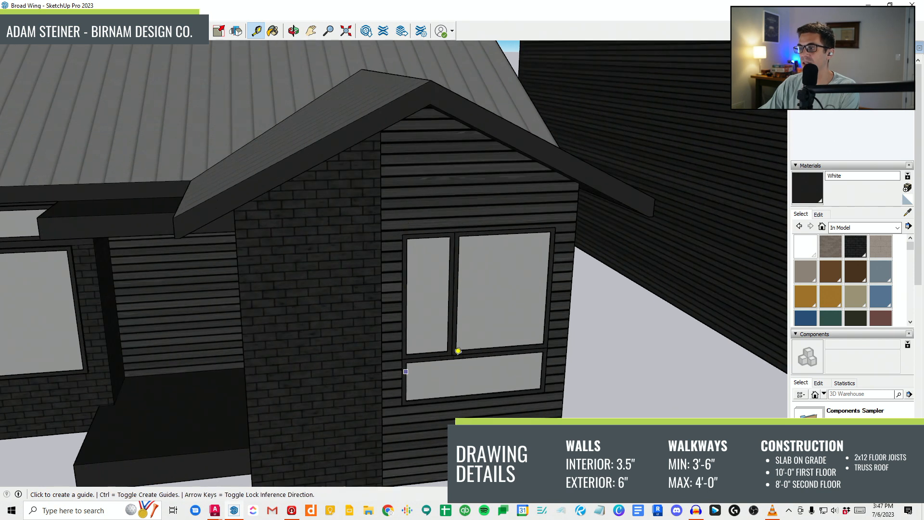
{"action": "scroll", "coordinate": [412, 353], "scroll_direction": "down", "scroll_amount": 6}
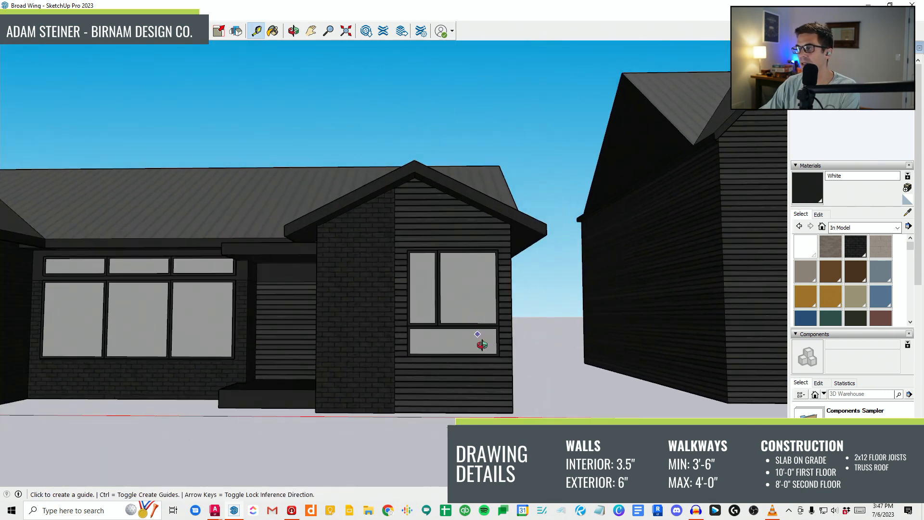
Step: Shorten the lower gable-wall window by moving its bottom edge up 6 inches inside the component
{"action": "scroll", "coordinate": [446, 339], "scroll_direction": "up", "scroll_amount": 2}
{"action": "double_click", "coordinate": [446, 339]}
{"action": "scroll", "coordinate": [386, 371], "scroll_direction": "up", "scroll_amount": 2}
{"action": "key", "text": "m"}
{"action": "left_click", "coordinate": [513, 353]}
{"action": "type", "text": "6"}
{"action": "key", "text": "Return"}
{"action": "middle_click_drag", "start_coordinate": [526, 399], "coordinate": [573, 436]}
{"action": "key", "text": "space"}
{"action": "middle_click_drag", "start_coordinate": [511, 260], "coordinate": [533, 339]}
{"action": "key", "text": "Escape"}
Step: Select all three gable-wall windows and move them straight down together
{"action": "left_click", "coordinate": [513, 293]}
{"action": "mouse_move", "coordinate": [456, 288]}
{"action": "middle_mouse_down"}
{"action": "mouse_move", "coordinate": [398, 219]}
{"action": "mouse_move", "coordinate": [357, 283]}
{"action": "mouse_move", "coordinate": [461, 278]}
{"action": "middle_mouse_up"}
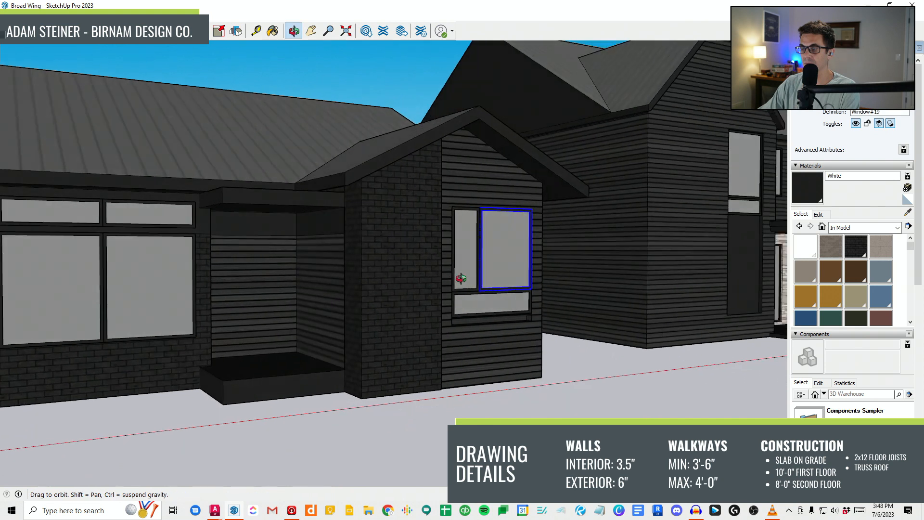
{"action": "left_click", "coordinate": [457, 241]}
{"action": "left_click", "coordinate": [491, 256], "text": "shift"}
{"action": "left_click", "coordinate": [495, 301], "text": "shift"}
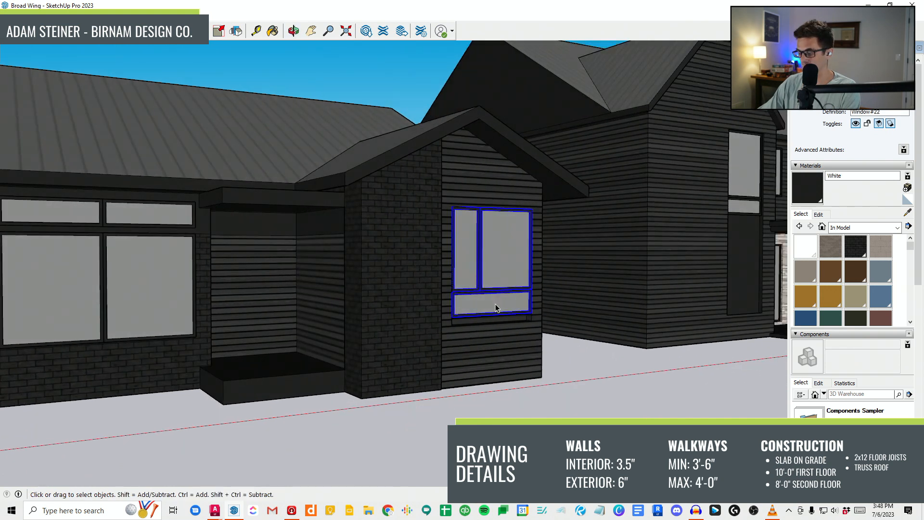
{"action": "key", "text": "m"}
{"action": "middle_click_drag", "start_coordinate": [453, 252], "coordinate": [459, 193]}
{"action": "left_click", "coordinate": [453, 195]}
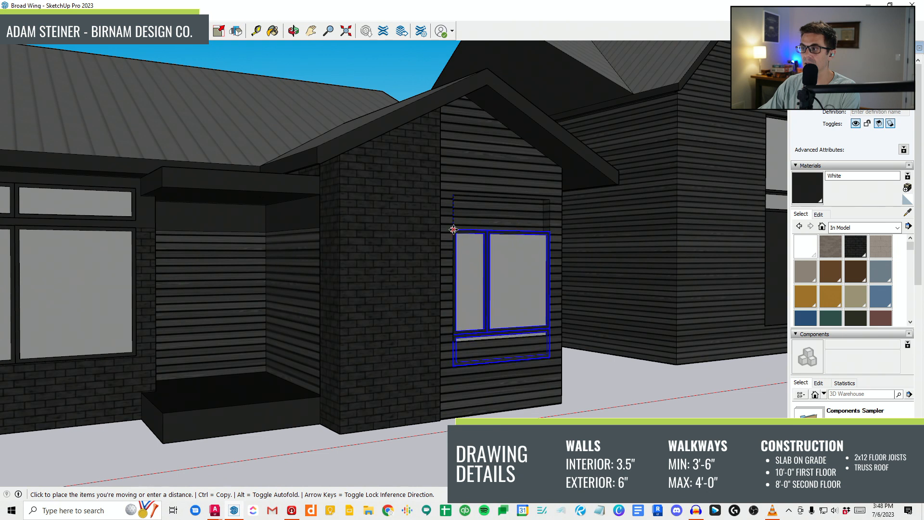
{"action": "left_click", "coordinate": [453, 229]}
Step: Push the bottom face of the wall opening down to the lower window's bottom edge
{"action": "scroll", "coordinate": [499, 299], "scroll_direction": "up", "scroll_amount": 3}
{"action": "key", "text": "p"}
{"action": "scroll", "coordinate": [501, 377], "scroll_direction": "up", "scroll_amount": 3}
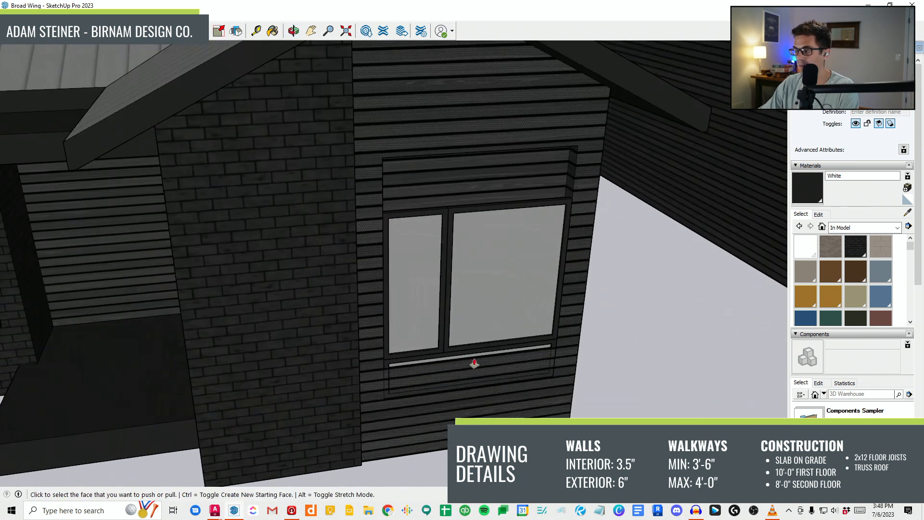
{"action": "scroll", "coordinate": [473, 366], "scroll_direction": "up", "scroll_amount": 2}
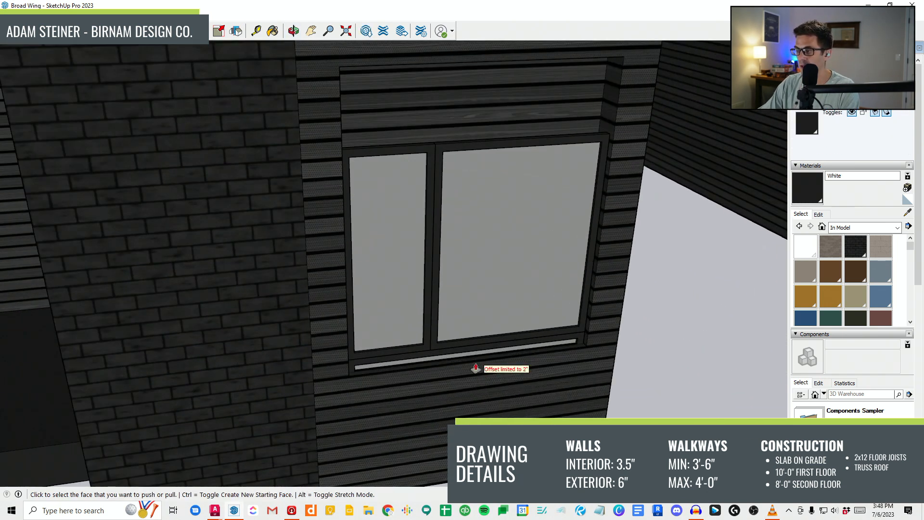
{"action": "scroll", "coordinate": [474, 361], "scroll_direction": "up", "scroll_amount": 3}
{"action": "left_click", "coordinate": [468, 359]}
{"action": "left_click", "coordinate": [381, 427]}
Step: Pull the top face of the wall opening down to the top of the upper windows
{"action": "scroll", "coordinate": [381, 426], "scroll_direction": "down", "scroll_amount": 3}
{"action": "middle_click_drag", "start_coordinate": [435, 146], "coordinate": [433, 109]}
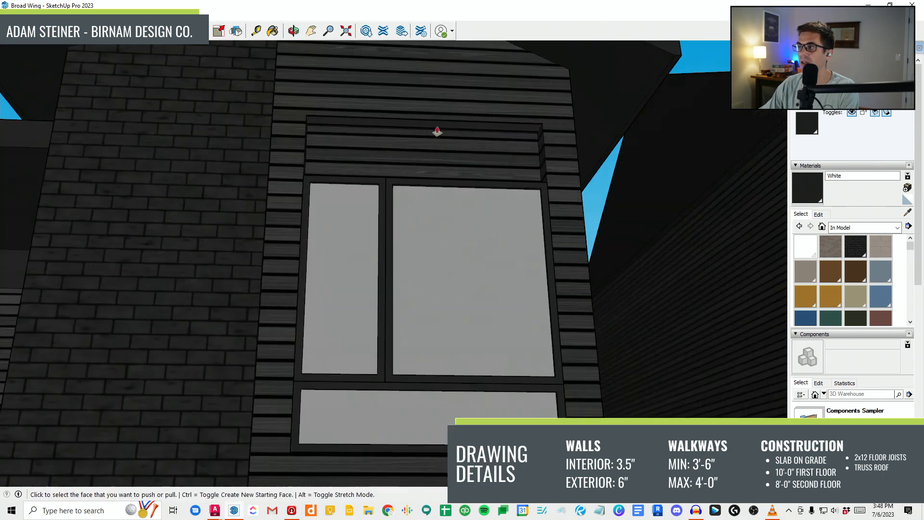
{"action": "scroll", "coordinate": [440, 132], "scroll_direction": "up", "scroll_amount": 1}
{"action": "left_click", "coordinate": [439, 129]}
{"action": "left_click", "coordinate": [380, 186]}
{"action": "scroll", "coordinate": [320, 260], "scroll_direction": "down", "scroll_amount": 5}
{"action": "middle_click_drag", "start_coordinate": [379, 187], "coordinate": [306, 325]}
{"action": "key", "text": "space"}
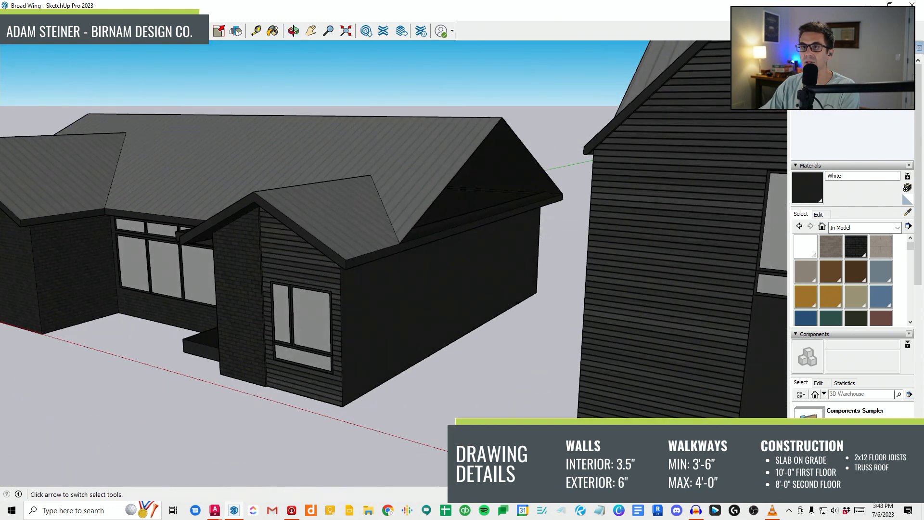
Step: Select the three gable-wall windows and move them back to recess them in the opening
{"action": "scroll", "coordinate": [302, 336], "scroll_direction": "up", "scroll_amount": 3}
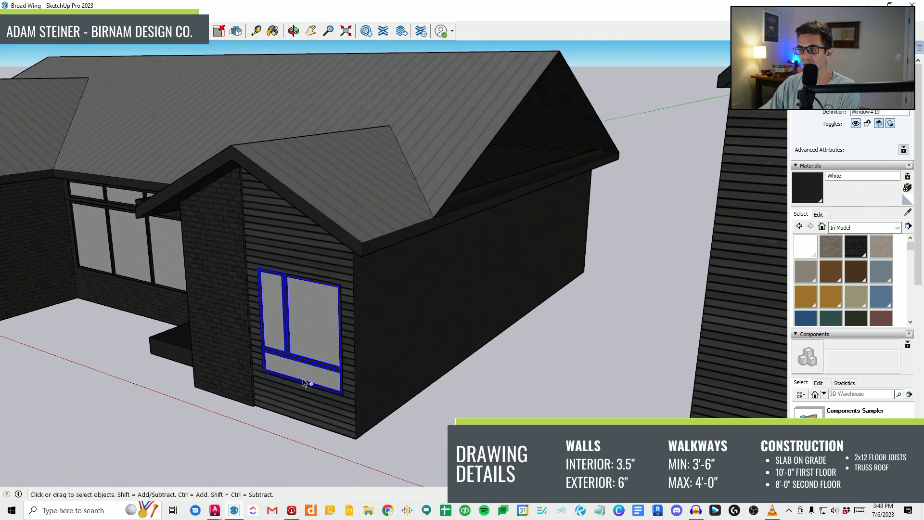
{"action": "middle_click_drag", "start_coordinate": [290, 375], "coordinate": [283, 387]}
{"action": "key", "text": "m"}
{"action": "left_click", "coordinate": [433, 479]}
{"action": "key", "text": "Return"}
{"action": "middle_click_drag", "start_coordinate": [433, 457], "coordinate": [539, 340]}
{"action": "scroll", "coordinate": [500, 333], "scroll_direction": "down", "scroll_amount": 2}
{"action": "middle_click_drag", "start_coordinate": [375, 312], "coordinate": [529, 282]}
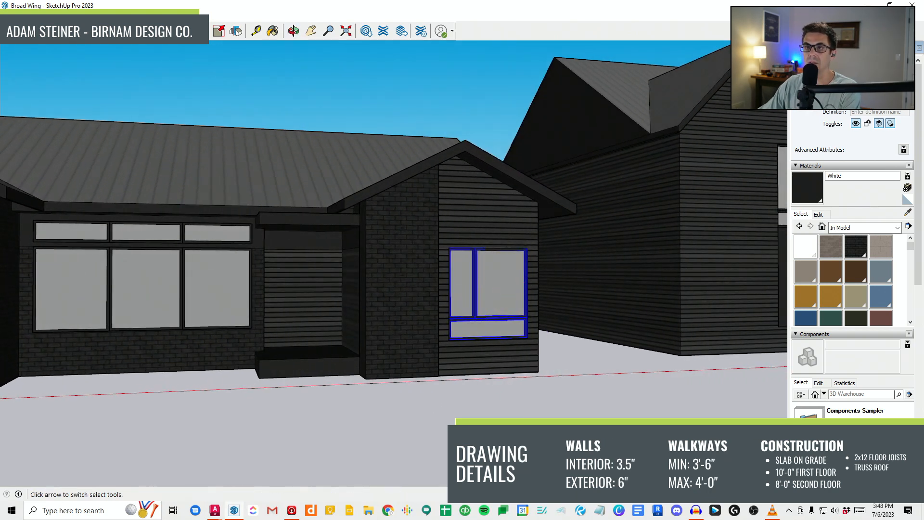
Step: Try copying the porch-side front window and its transom onto the gable wall to compare window heights
{"action": "left_click", "coordinate": [220, 238]}
{"action": "left_click", "coordinate": [239, 289], "text": "shift"}
{"action": "middle_click_drag", "start_coordinate": [118, 357], "coordinate": [291, 410]}
{"action": "key", "text": "m"}
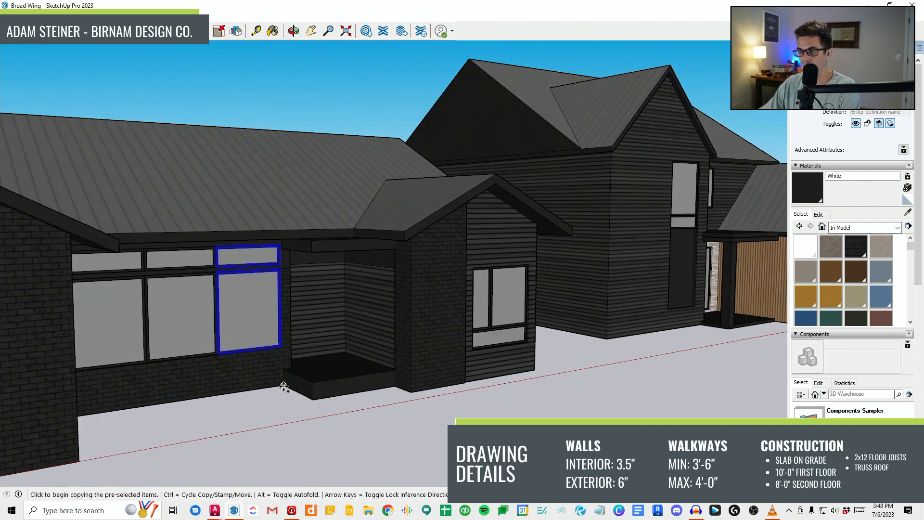
{"action": "left_click", "coordinate": [282, 383]}
{"action": "left_click", "coordinate": [534, 369]}
{"action": "scroll", "coordinate": [549, 364], "scroll_direction": "up", "scroll_amount": 10}
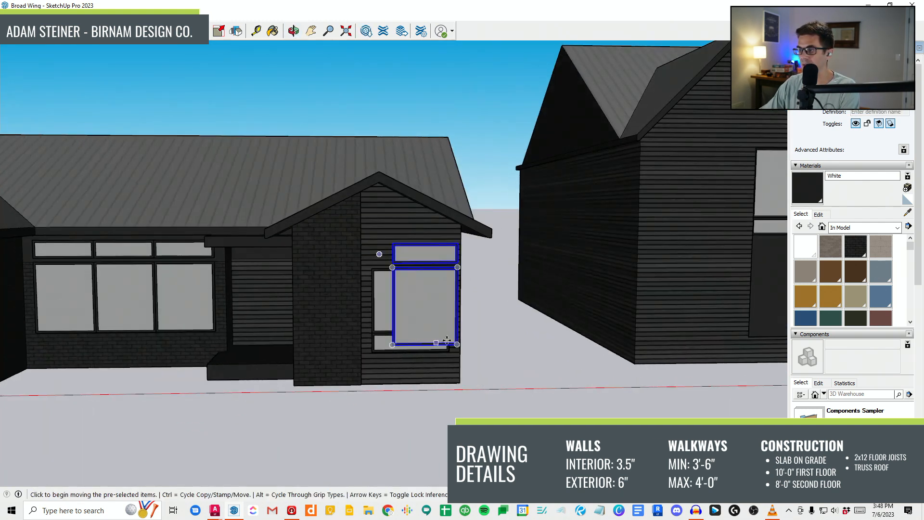
{"action": "scroll", "coordinate": [491, 246], "scroll_direction": "down", "scroll_amount": 8}
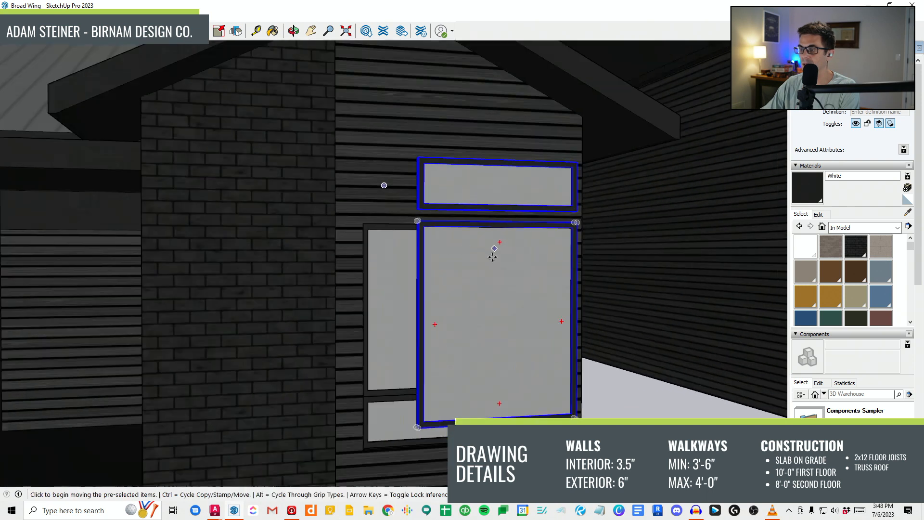
{"action": "middle_click_drag", "start_coordinate": [491, 297], "coordinate": [476, 349]}
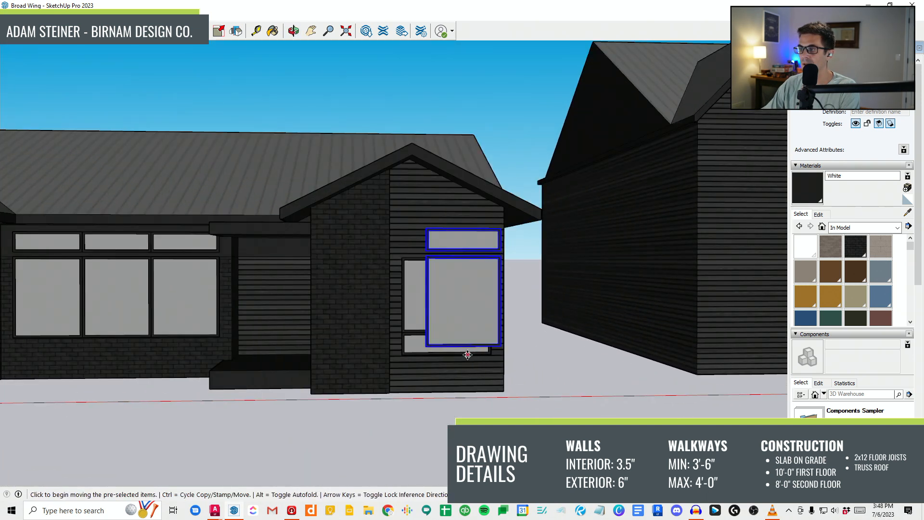
{"action": "scroll", "coordinate": [424, 317], "scroll_direction": "up", "scroll_amount": 4}
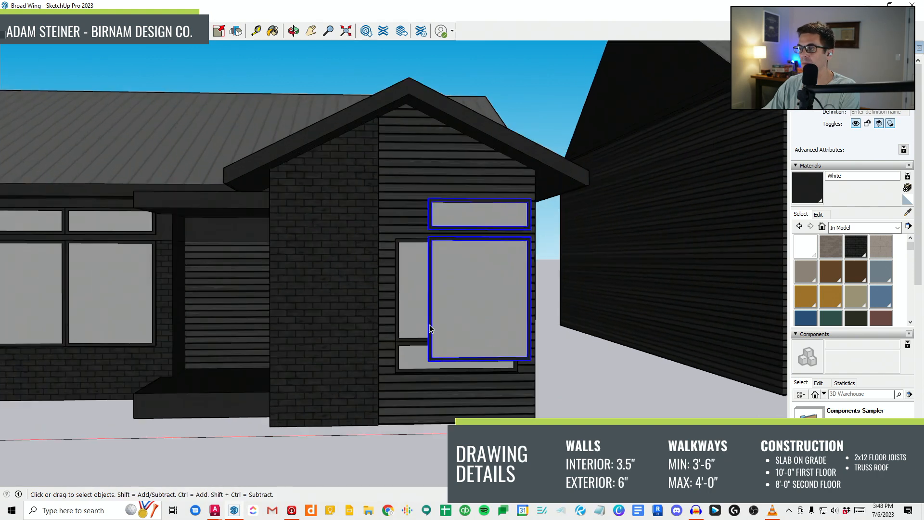
{"action": "left_click_drag", "start_coordinate": [525, 236], "coordinate": [527, 229]}
{"action": "scroll", "coordinate": [481, 272], "scroll_direction": "down", "scroll_amount": 3}
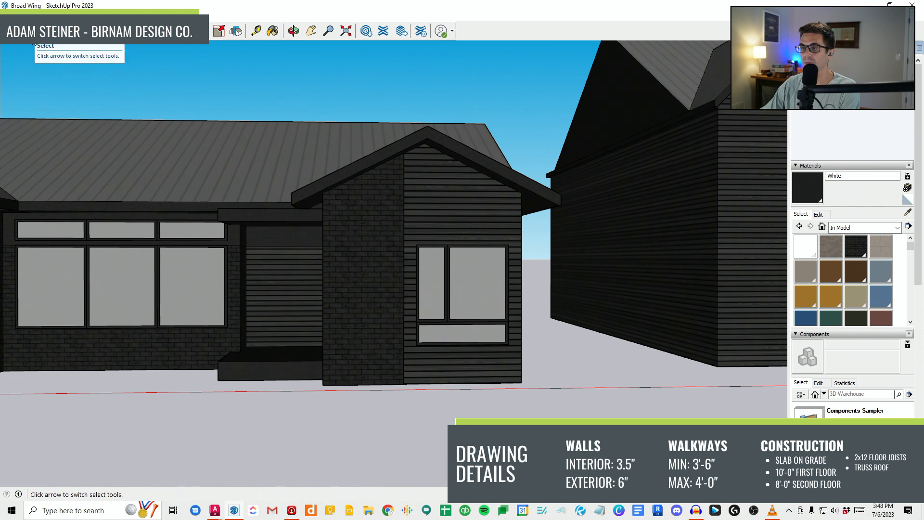
Step: Copy the porch-side front window and its transom from the front wall's base corner to the gable wall's base as a height reference
{"action": "left_click", "coordinate": [35, 32]}
{"action": "mouse_move", "coordinate": [107, 278]}
{"action": "middle_mouse_down"}
{"action": "mouse_move", "coordinate": [217, 284]}
{"action": "mouse_move", "coordinate": [368, 438]}
{"action": "middle_mouse_up"}
{"action": "key", "text": "m"}
{"action": "key", "text": "ctrl"}
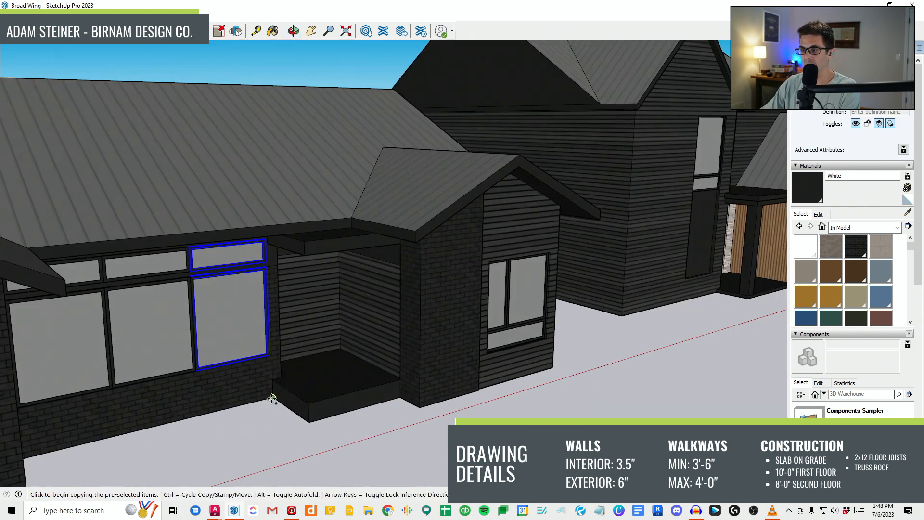
{"action": "left_click", "coordinate": [266, 397]}
{"action": "middle_click_drag", "start_coordinate": [525, 400], "coordinate": [458, 311]}
{"action": "scroll", "coordinate": [462, 381], "scroll_direction": "up", "scroll_amount": 1}
{"action": "left_click", "coordinate": [474, 391]}
{"action": "key", "text": "space"}
{"action": "scroll", "coordinate": [371, 237], "scroll_direction": "up", "scroll_amount": 6}
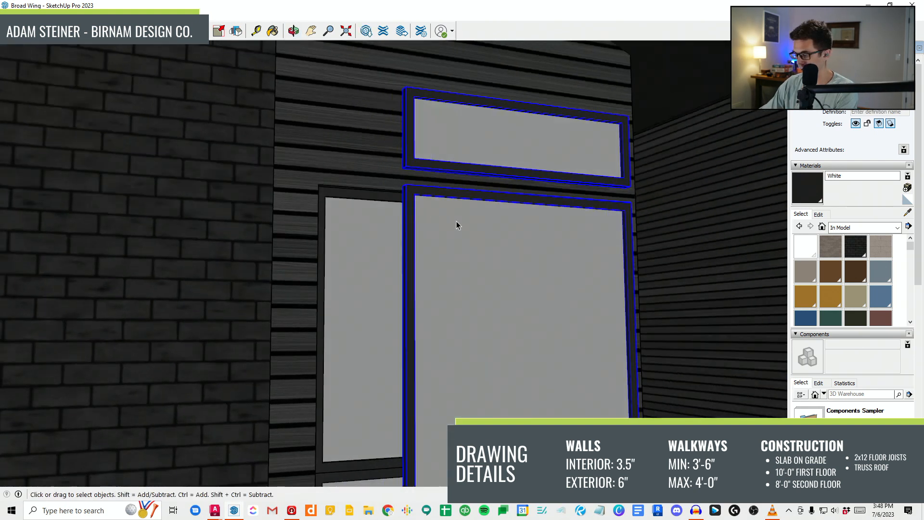
Step: Push the top face of the gable-wall opening up to the top of the copied large window
{"action": "key", "text": "p"}
{"action": "middle_click_drag", "start_coordinate": [361, 192], "coordinate": [399, 414]}
{"action": "left_click", "coordinate": [422, 176]}
{"action": "scroll", "coordinate": [395, 172], "scroll_direction": "down", "scroll_amount": 6}
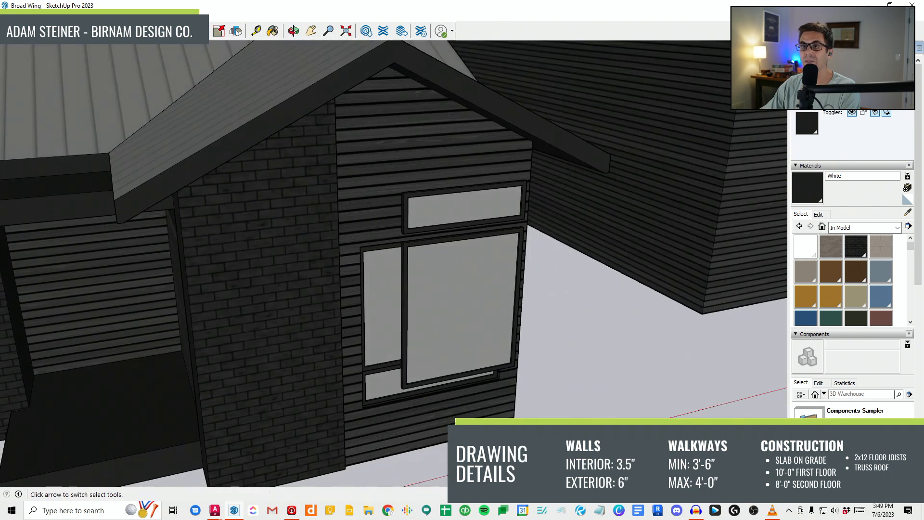
Step: Erase the copied reference window and transom from the gable wall
{"action": "key", "text": "e"}
{"action": "left_click", "coordinate": [510, 233]}
{"action": "left_click", "coordinate": [510, 218]}
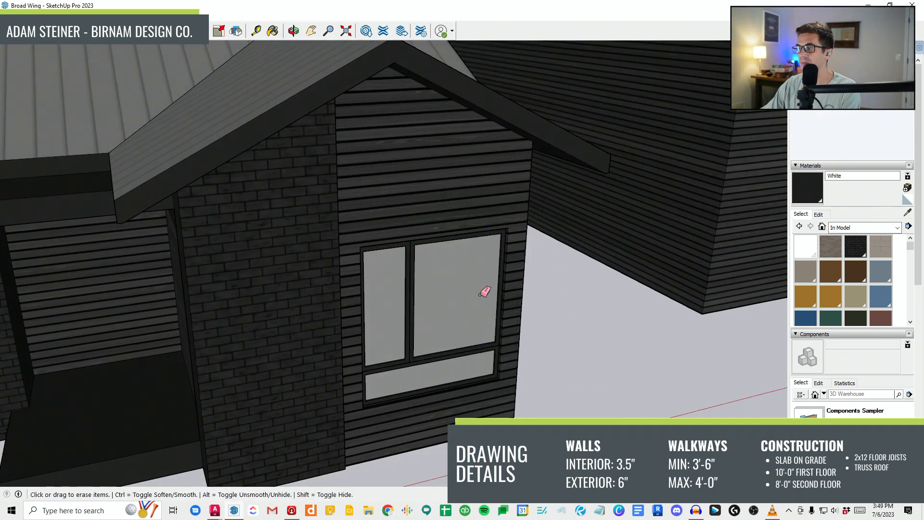
Step: Move the three gable-wall windows up to meet the top of the wall opening
{"action": "scroll", "coordinate": [439, 351], "scroll_direction": "up", "scroll_amount": 3}
{"action": "left_click", "coordinate": [440, 303]}
{"action": "scroll", "coordinate": [443, 286], "scroll_direction": "up", "scroll_amount": 2}
{"action": "key", "text": "m"}
{"action": "scroll", "coordinate": [429, 162], "scroll_direction": "up", "scroll_amount": 2}
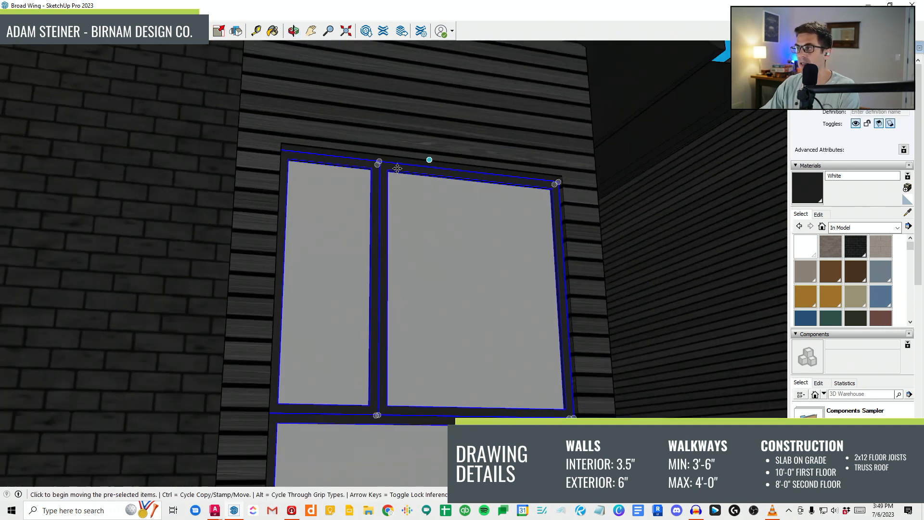
{"action": "scroll", "coordinate": [379, 159], "scroll_direction": "up", "scroll_amount": 5}
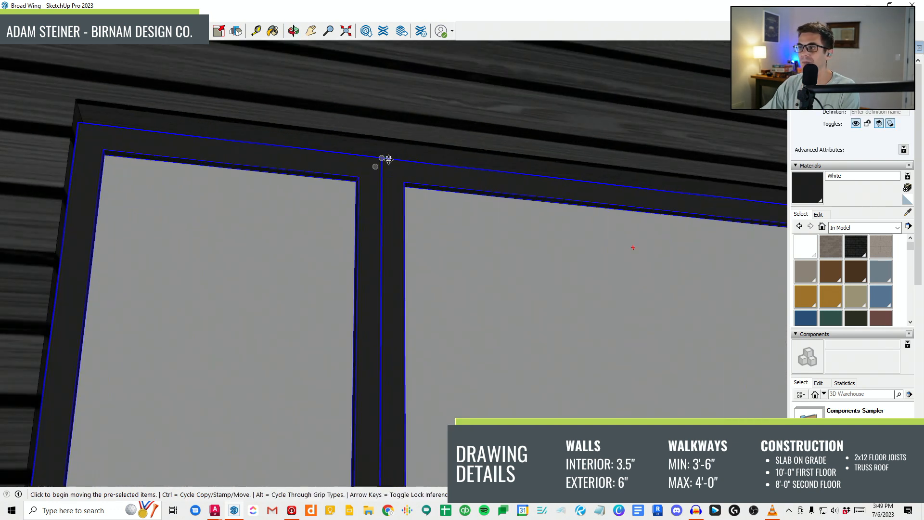
{"action": "left_click", "coordinate": [383, 156]}
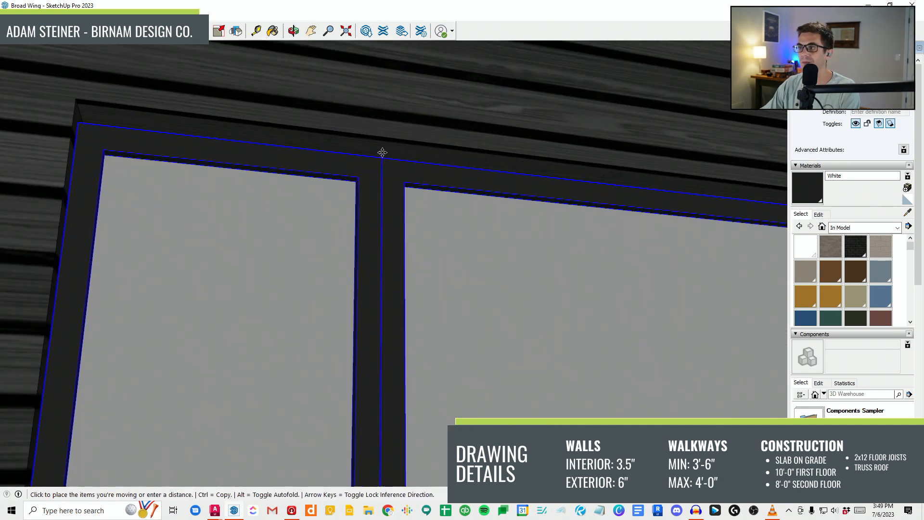
{"action": "left_click", "coordinate": [381, 147]}
Step: Push the bottom face of the wall opening up to the lower window's bottom edge
{"action": "scroll", "coordinate": [381, 147], "scroll_direction": "down", "scroll_amount": 5}
{"action": "middle_click_drag", "start_coordinate": [380, 149], "coordinate": [385, 368]}
{"action": "scroll", "coordinate": [412, 440], "scroll_direction": "up", "scroll_amount": 4}
{"action": "key", "text": "p"}
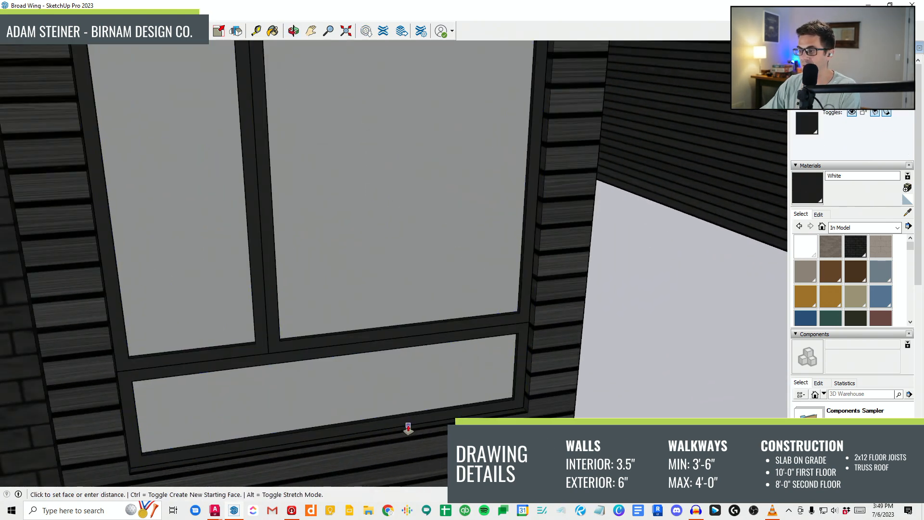
{"action": "scroll", "coordinate": [407, 427], "scroll_direction": "down", "scroll_amount": 5}
{"action": "middle_click_drag", "start_coordinate": [380, 371], "coordinate": [386, 303]}
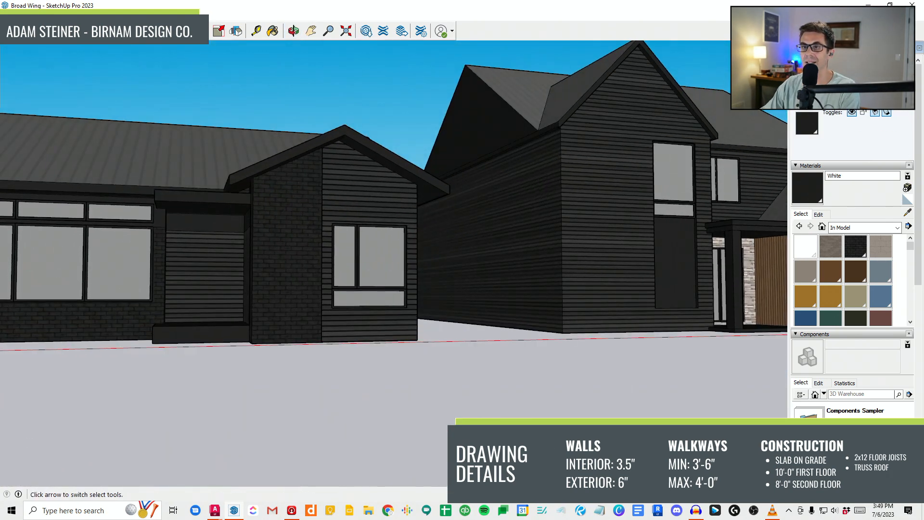
Step: Copy the end transom window of the long front wall onto the gable wall, placing it above the three-part window
{"action": "scroll", "coordinate": [90, 169], "scroll_direction": "up", "scroll_amount": 3}
{"action": "left_click", "coordinate": [130, 202]}
{"action": "scroll", "coordinate": [165, 265], "scroll_direction": "up", "scroll_amount": 2}
{"action": "key", "text": "m"}
{"action": "scroll", "coordinate": [175, 241], "scroll_direction": "up", "scroll_amount": 3}
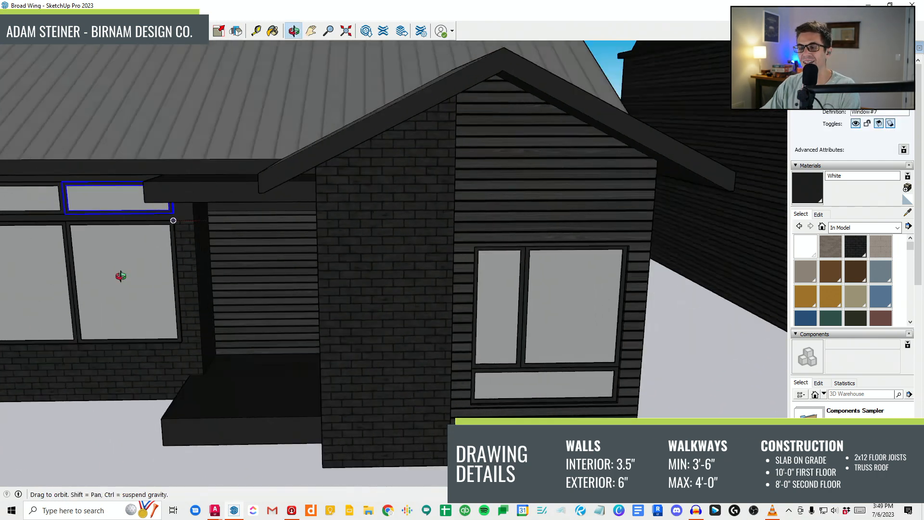
{"action": "scroll", "coordinate": [164, 227], "scroll_direction": "up", "scroll_amount": 2}
{"action": "key", "text": "ctrl"}
{"action": "left_click", "coordinate": [172, 222]}
{"action": "scroll", "coordinate": [174, 225], "scroll_direction": "down", "scroll_amount": 3}
{"action": "middle_click_drag", "start_coordinate": [276, 267], "coordinate": [149, 251]}
{"action": "scroll", "coordinate": [510, 250], "scroll_direction": "up", "scroll_amount": 2}
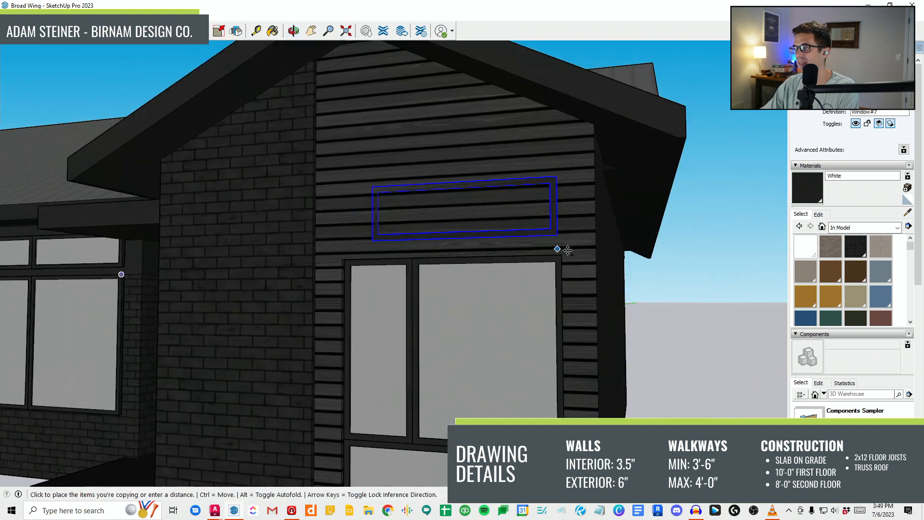
{"action": "left_click", "coordinate": [561, 255]}
{"action": "scroll", "coordinate": [272, 257], "scroll_direction": "down", "scroll_amount": 3}
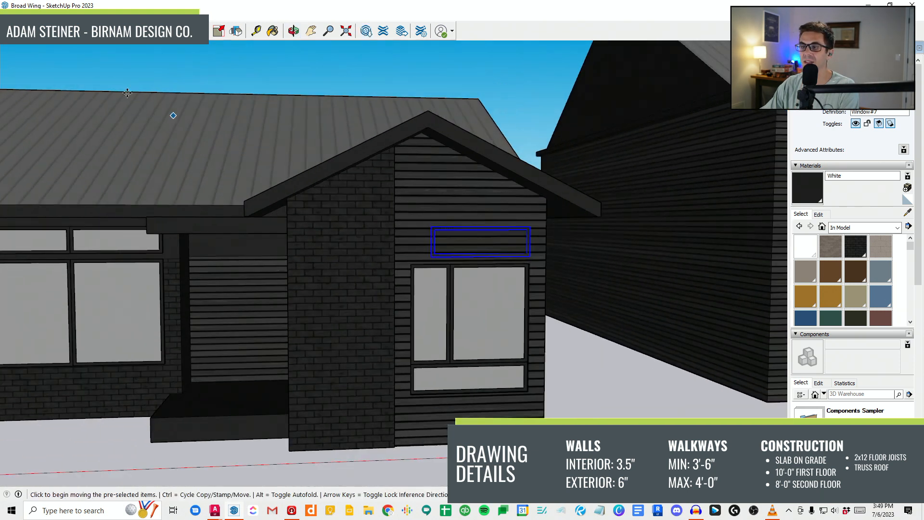
Step: Try to widen the copied transom by moving the left side of its shared component outward by 12
{"action": "key", "text": "space"}
{"action": "double_click", "coordinate": [432, 243]}
{"action": "scroll", "coordinate": [430, 259], "scroll_direction": "up", "scroll_amount": 2}
{"action": "left_click_drag", "start_coordinate": [420, 278], "coordinate": [494, 147]}
{"action": "scroll", "coordinate": [458, 241], "scroll_direction": "up", "scroll_amount": 1}
{"action": "key", "text": "m"}
{"action": "left_click", "coordinate": [481, 189]}
{"action": "type", "text": "12"}
{"action": "key", "text": "Return"}
{"action": "scroll", "coordinate": [366, 177], "scroll_direction": "down", "scroll_amount": 1}
{"action": "key", "text": "m"}
{"action": "left_click", "coordinate": [116, 102]}
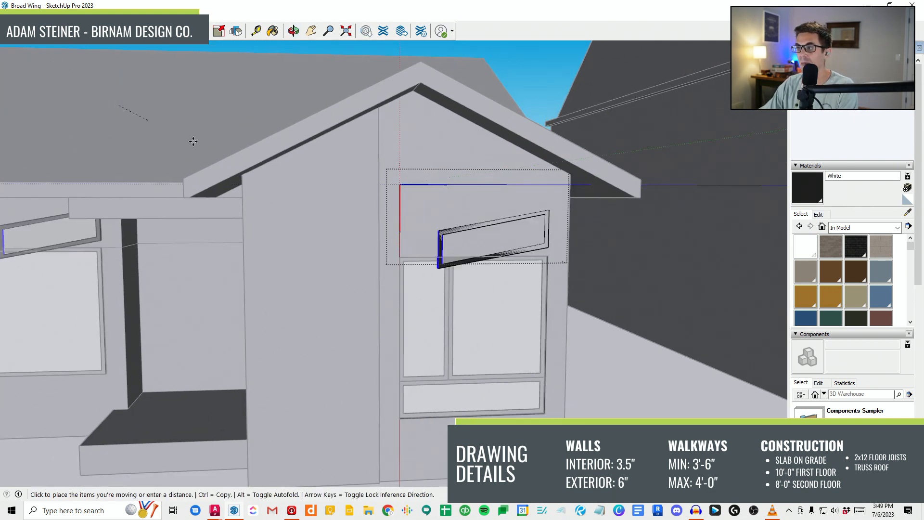
{"action": "scroll", "coordinate": [269, 211], "scroll_direction": "down", "scroll_amount": 2}
{"action": "key", "text": "Escape"}
{"action": "key", "text": "space"}
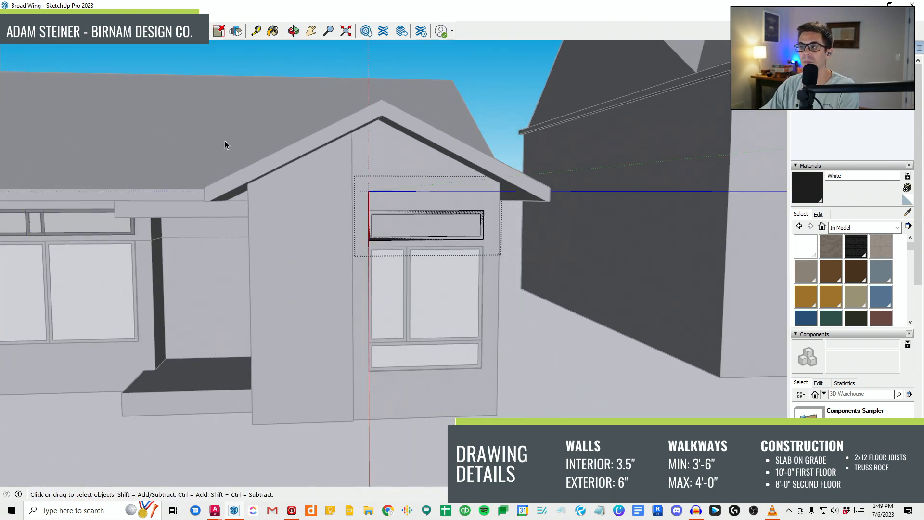
{"action": "key", "text": "Escape"}
Step: Make the copied transom unique and stretch its left side out to the outer edge of the windows below
{"action": "right_click", "coordinate": [390, 213]}
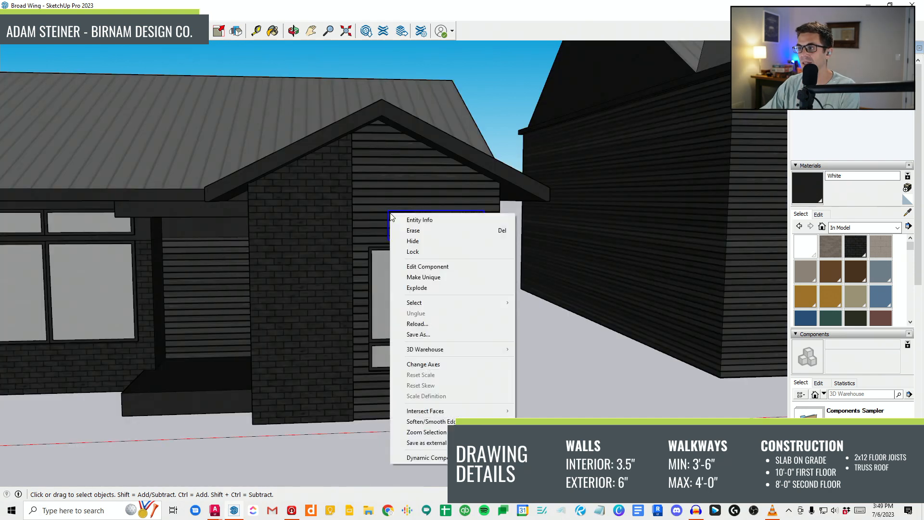
{"action": "left_click", "coordinate": [436, 278]}
{"action": "double_click", "coordinate": [389, 223]}
{"action": "left_click_drag", "start_coordinate": [371, 266], "coordinate": [410, 200]}
{"action": "middle_click_drag", "start_coordinate": [411, 199], "coordinate": [410, 190]}
{"action": "scroll", "coordinate": [406, 189], "scroll_direction": "up", "scroll_amount": 1}
{"action": "key", "text": "m"}
{"action": "left_click", "coordinate": [423, 179]}
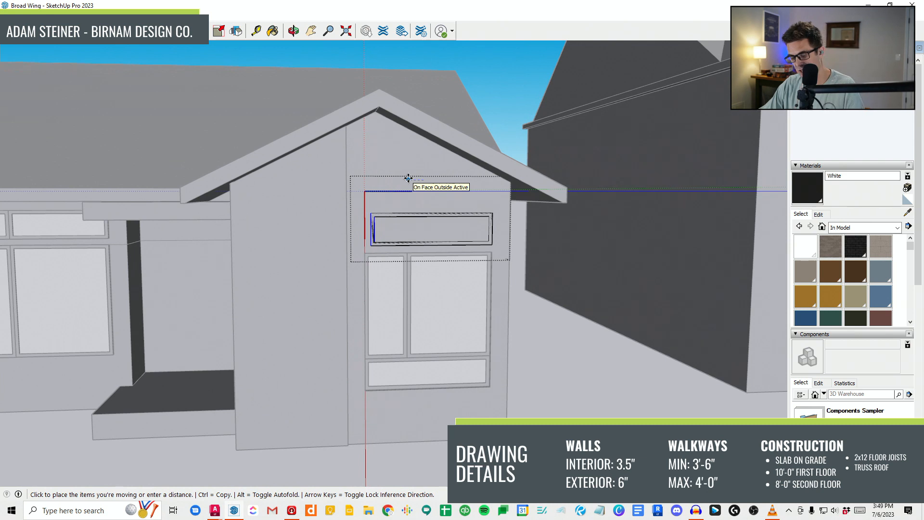
{"action": "left_click", "coordinate": [409, 178]}
{"action": "key", "text": "space"}
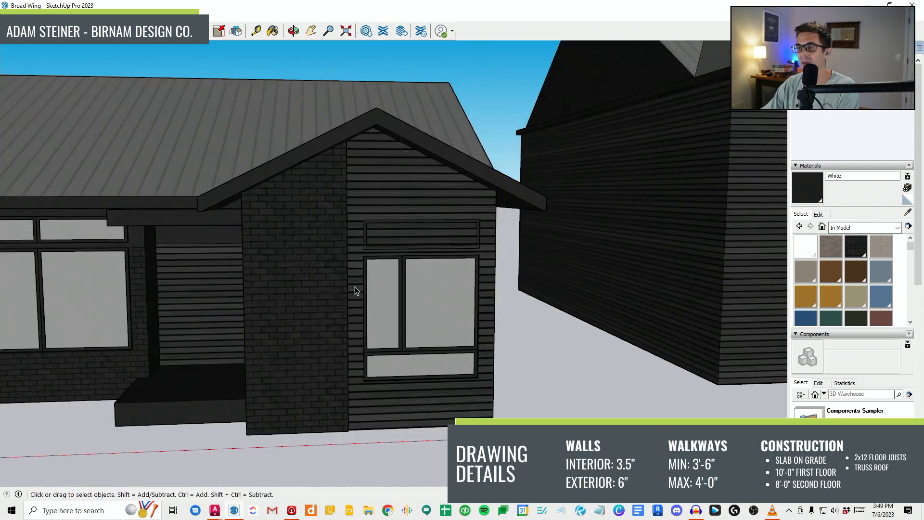
Step: Push the top face of the gable-wall opening up to the top of the new transom
{"action": "scroll", "coordinate": [458, 287], "scroll_direction": "up", "scroll_amount": 5}
{"action": "key", "text": "p"}
{"action": "scroll", "coordinate": [433, 217], "scroll_direction": "up", "scroll_amount": 4}
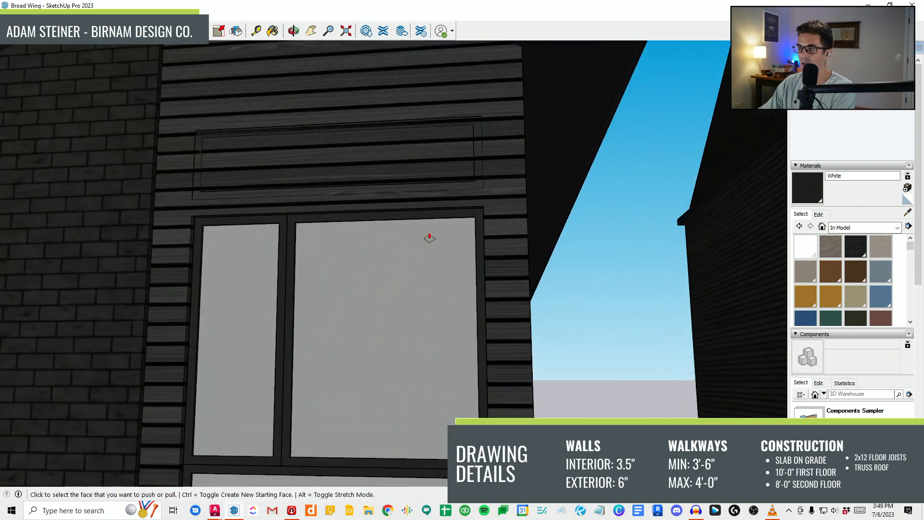
{"action": "left_click", "coordinate": [444, 210]}
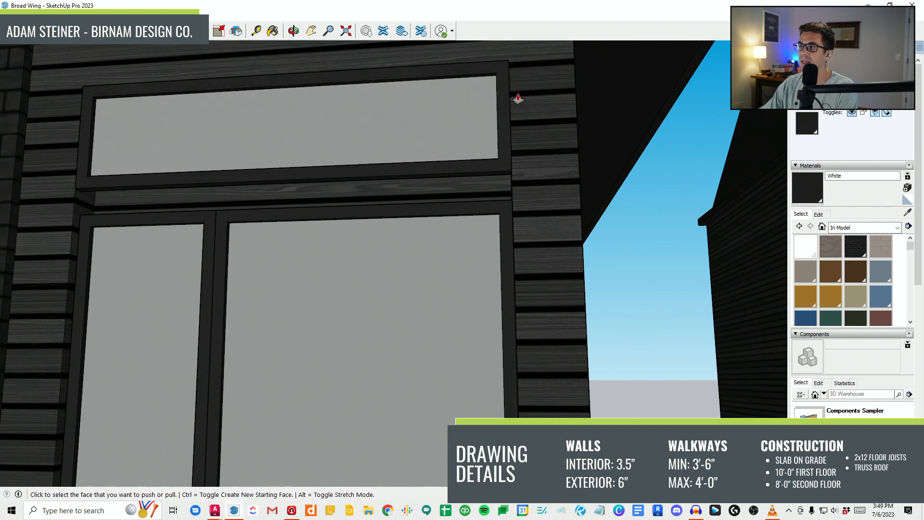
Step: Paint the strip between the new transom and the windows below it with the dark material named White
{"action": "middle_click_drag", "start_coordinate": [510, 74], "coordinate": [501, 102]}
{"action": "left_click", "coordinate": [810, 185]}
{"action": "left_click", "coordinate": [439, 204]}
{"action": "scroll", "coordinate": [439, 206], "scroll_direction": "down", "scroll_amount": 6}
{"action": "mouse_move", "coordinate": [430, 250]}
{"action": "middle_mouse_down"}
{"action": "mouse_move", "coordinate": [423, 259]}
{"action": "mouse_move", "coordinate": [466, 337]}
{"action": "mouse_move", "coordinate": [460, 355]}
{"action": "middle_mouse_up"}
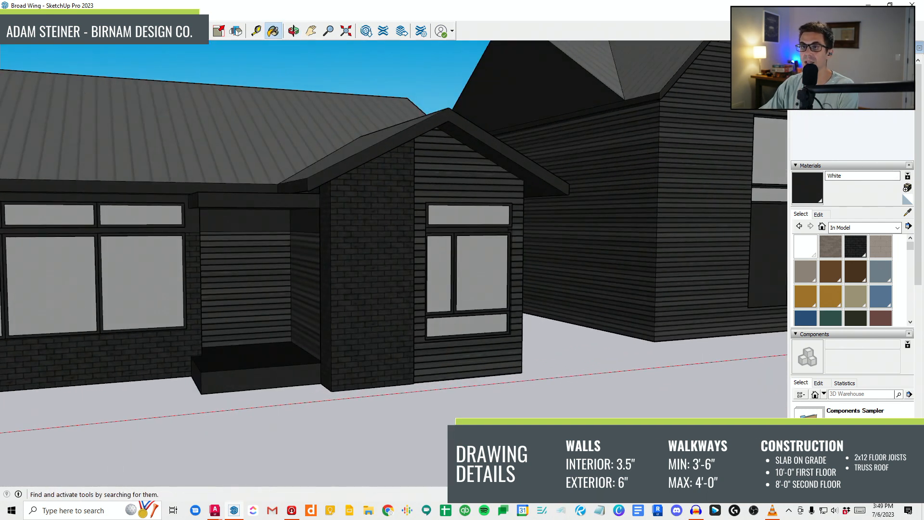
Step: Push the bottom face of the gable-wall opening down below the lower window
{"action": "left_click", "coordinate": [31, 30]}
{"action": "scroll", "coordinate": [520, 374], "scroll_direction": "up", "scroll_amount": 2}
{"action": "middle_click_drag", "start_coordinate": [520, 373], "coordinate": [518, 370]}
{"action": "scroll", "coordinate": [464, 345], "scroll_direction": "up", "scroll_amount": 3}
{"action": "middle_click_drag", "start_coordinate": [465, 345], "coordinate": [481, 392]}
{"action": "scroll", "coordinate": [471, 316], "scroll_direction": "up", "scroll_amount": 5}
{"action": "left_click", "coordinate": [467, 306]}
{"action": "left_click", "coordinate": [463, 323]}
Step: Move the lower window down so it meets the bottom of the gable-wall opening
{"action": "left_click", "coordinate": [345, 298]}
{"action": "middle_click_drag", "start_coordinate": [346, 298], "coordinate": [415, 225]}
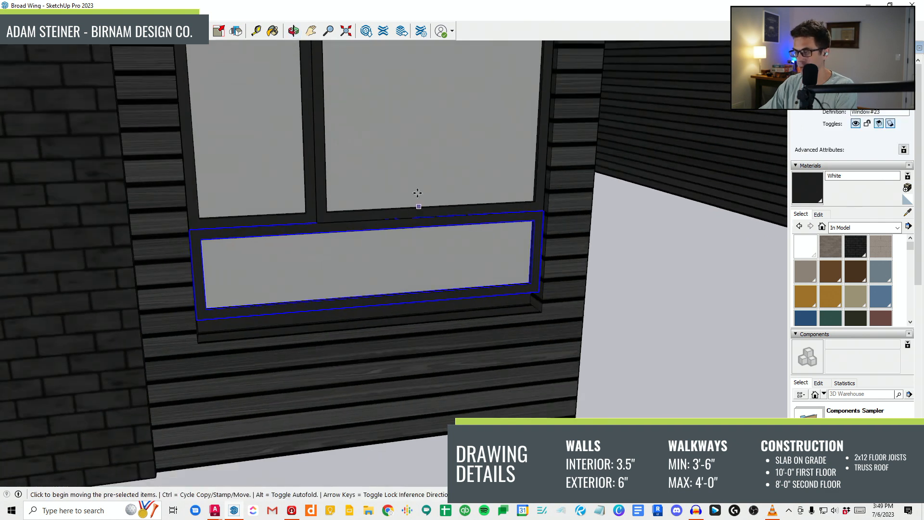
{"action": "key", "text": "m"}
{"action": "left_click", "coordinate": [412, 165]}
{"action": "left_click", "coordinate": [416, 190]}
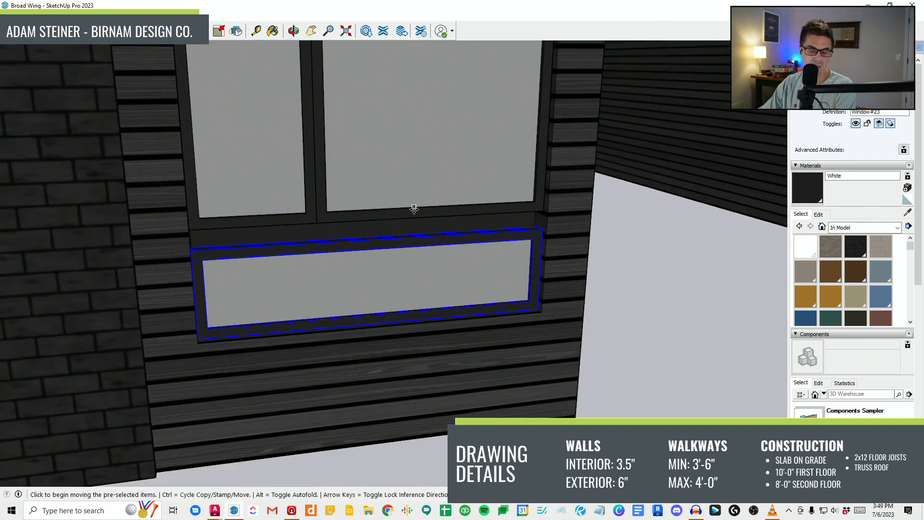
Step: Draw a horizontal line across the brick gable wall of the left wing, level with the bar below the transom windows
{"action": "scroll", "coordinate": [413, 205], "scroll_direction": "down", "scroll_amount": 6}
{"action": "middle_click_drag", "start_coordinate": [493, 213], "coordinate": [386, 305]}
{"action": "scroll", "coordinate": [386, 304], "scroll_direction": "down", "scroll_amount": 8}
{"action": "mouse_move", "coordinate": [420, 339]}
{"action": "middle_mouse_down"}
{"action": "mouse_move", "coordinate": [458, 324]}
{"action": "mouse_move", "coordinate": [346, 335]}
{"action": "mouse_move", "coordinate": [474, 316]}
{"action": "mouse_move", "coordinate": [511, 299]}
{"action": "mouse_move", "coordinate": [299, 305]}
{"action": "mouse_move", "coordinate": [263, 291]}
{"action": "middle_mouse_up"}
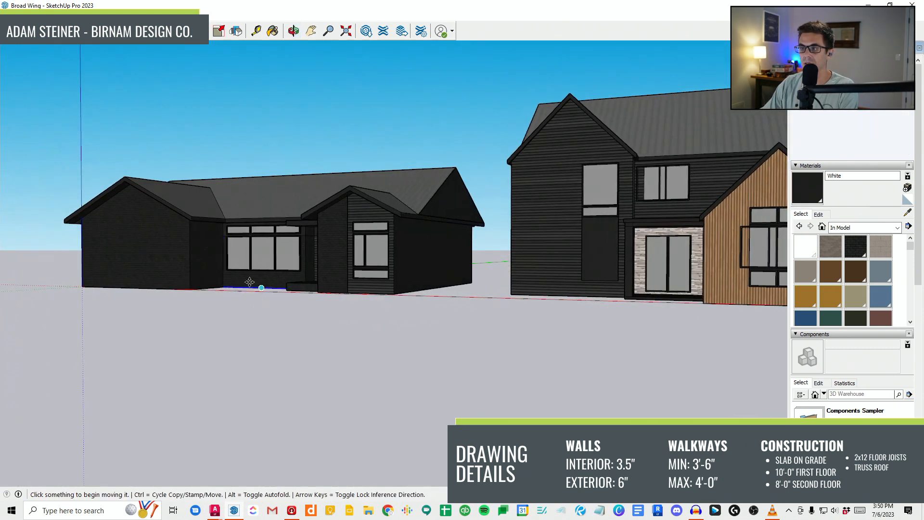
{"action": "scroll", "coordinate": [214, 259], "scroll_direction": "up", "scroll_amount": 3}
{"action": "middle_click_drag", "start_coordinate": [240, 258], "coordinate": [274, 261]}
{"action": "key", "text": "l"}
{"action": "scroll", "coordinate": [230, 235], "scroll_direction": "up", "scroll_amount": 3}
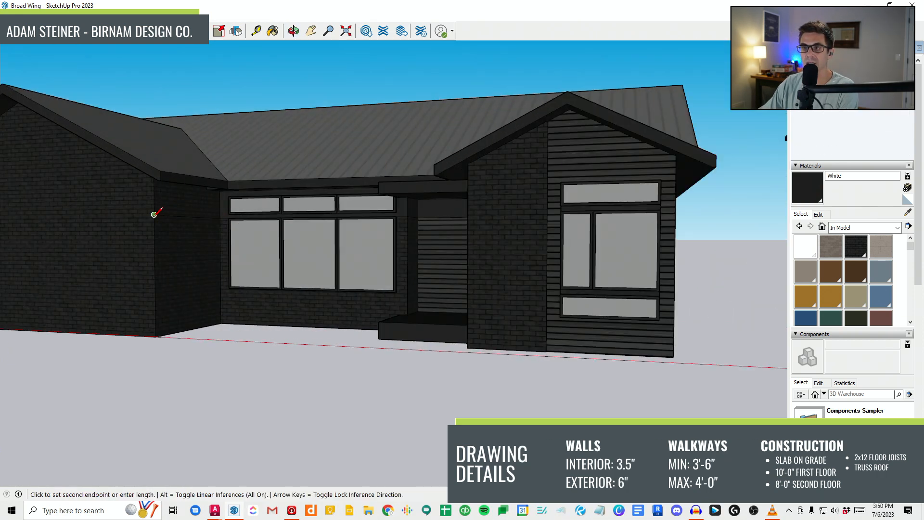
{"action": "middle_click_drag", "start_coordinate": [155, 213], "coordinate": [433, 228]}
{"action": "left_click", "coordinate": [32, 236]}
Step: Draw a second horizontal line across the left wing's gable wall at eave height, from corner to corner
{"action": "middle_click_drag", "start_coordinate": [191, 233], "coordinate": [193, 178]}
{"action": "scroll", "coordinate": [200, 215], "scroll_direction": "up", "scroll_amount": 2}
{"action": "scroll", "coordinate": [231, 185], "scroll_direction": "up", "scroll_amount": 3}
{"action": "left_click", "coordinate": [248, 196]}
{"action": "middle_click_drag", "start_coordinate": [268, 194], "coordinate": [314, 195]}
{"action": "scroll", "coordinate": [213, 183], "scroll_direction": "down", "scroll_amount": 2}
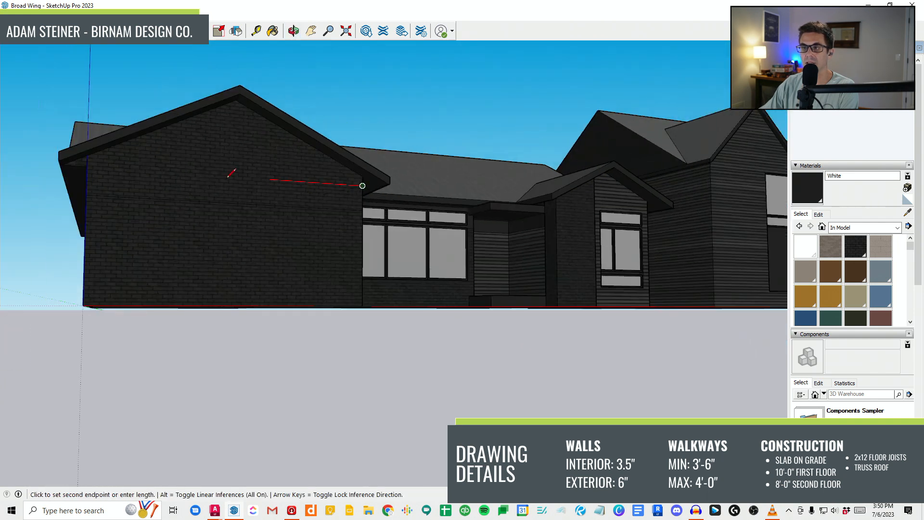
{"action": "left_click", "coordinate": [87, 166]}
{"action": "middle_click_drag", "start_coordinate": [89, 163], "coordinate": [260, 234]}
{"action": "middle_click_drag", "start_coordinate": [372, 248], "coordinate": [229, 223]}
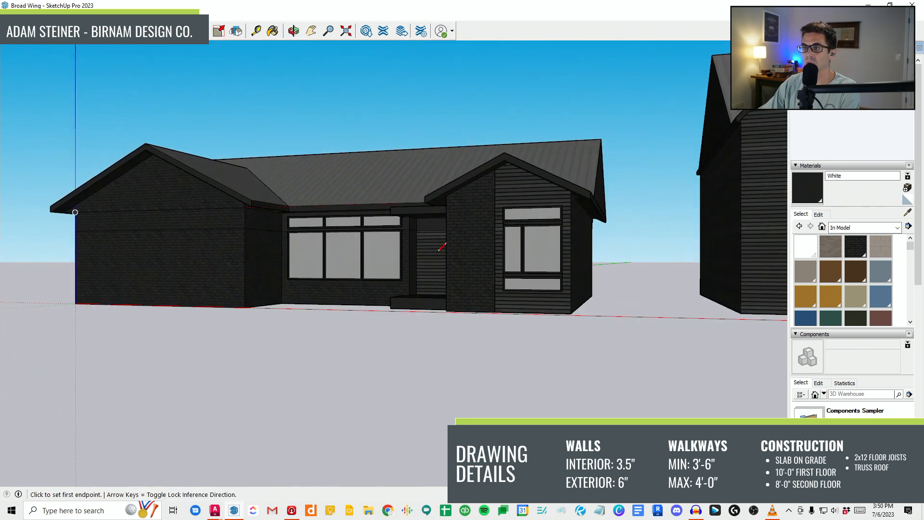
Step: Paint the band between the two lines and the gable triangle above it with the dark material named White
{"action": "key", "text": "b"}
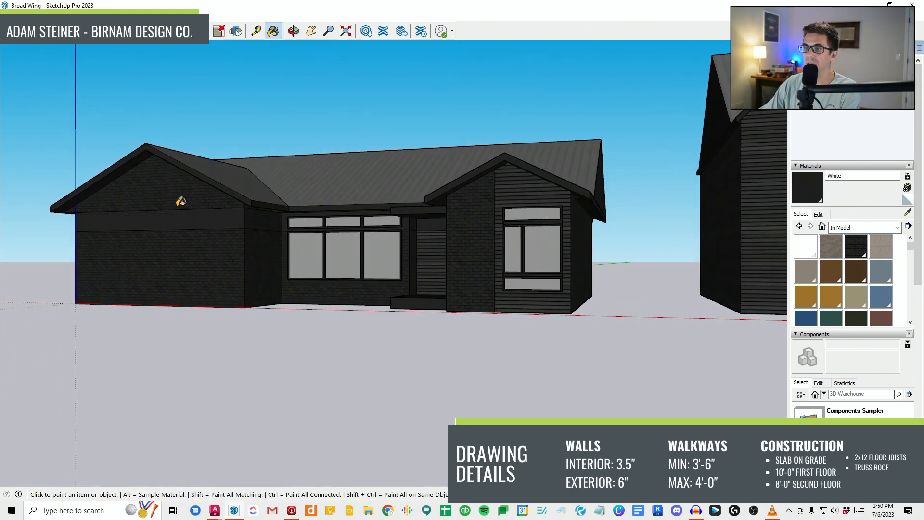
{"action": "middle_click_drag", "start_coordinate": [197, 246], "coordinate": [143, 95]}
{"action": "scroll", "coordinate": [267, 203], "scroll_direction": "up", "scroll_amount": 2}
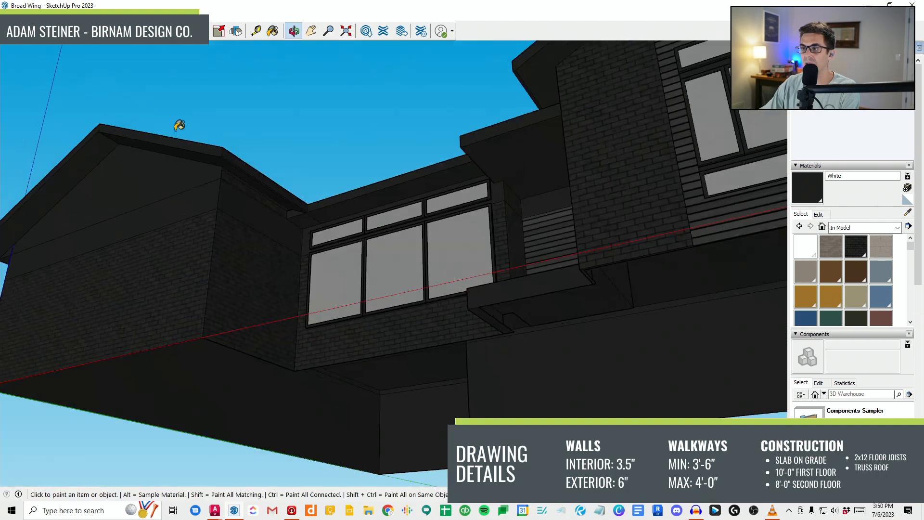
{"action": "scroll", "coordinate": [240, 174], "scroll_direction": "up", "scroll_amount": 1}
{"action": "scroll", "coordinate": [241, 181], "scroll_direction": "down", "scroll_amount": 2}
{"action": "mouse_move", "coordinate": [241, 181]}
{"action": "middle_mouse_down"}
{"action": "mouse_move", "coordinate": [287, 235]}
{"action": "mouse_move", "coordinate": [171, 276]}
{"action": "mouse_move", "coordinate": [243, 253]}
{"action": "mouse_move", "coordinate": [271, 268]}
{"action": "mouse_move", "coordinate": [242, 273]}
{"action": "middle_mouse_up"}
{"action": "scroll", "coordinate": [286, 236], "scroll_direction": "down", "scroll_amount": 2}
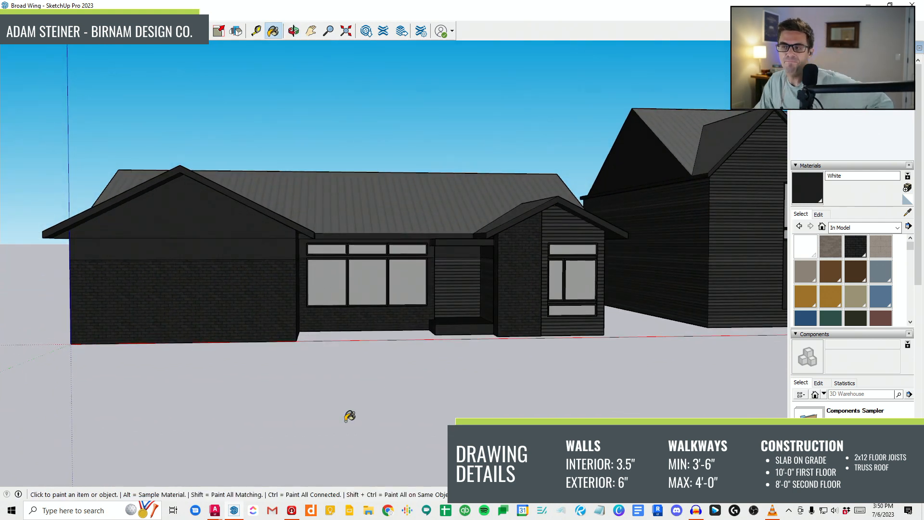
{"action": "middle_click_drag", "start_coordinate": [381, 229], "coordinate": [306, 306]}
{"action": "scroll", "coordinate": [276, 260], "scroll_direction": "down", "scroll_amount": 4}
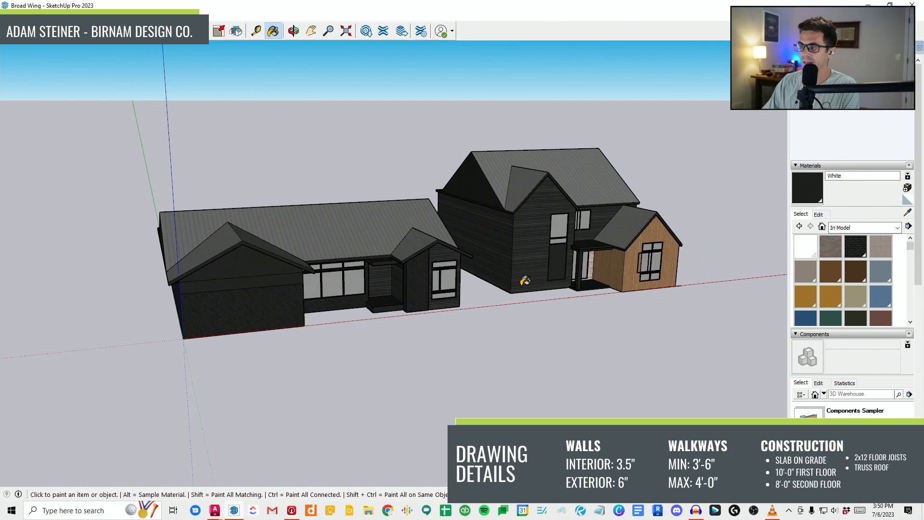
Step: Sample the porch wall's Wood 18, Planks siding and paint the left wing's gable triangle with it
{"action": "scroll", "coordinate": [366, 365], "scroll_direction": "up", "scroll_amount": 3}
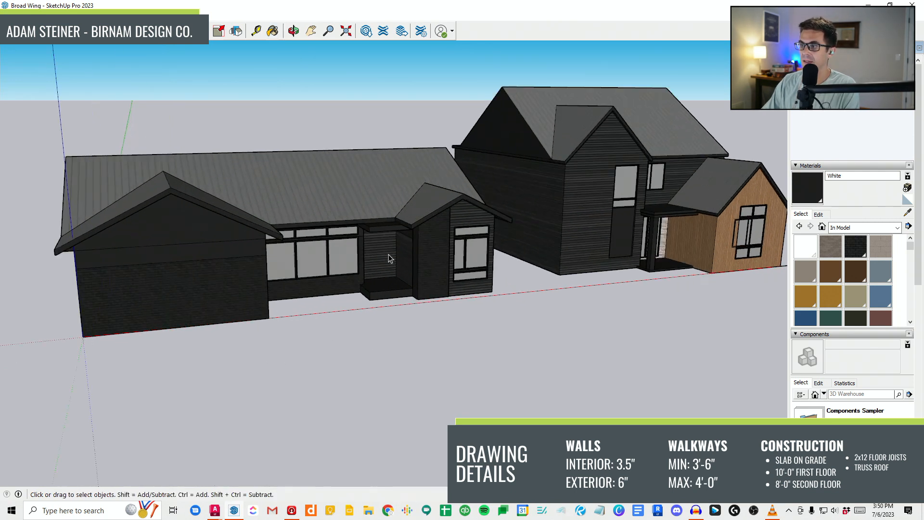
{"action": "scroll", "coordinate": [713, 271], "scroll_direction": "up", "scroll_amount": 1}
{"action": "left_click", "coordinate": [381, 252]}
{"action": "left_click", "coordinate": [190, 221]}
{"action": "middle_click_drag", "start_coordinate": [257, 279], "coordinate": [209, 248]}
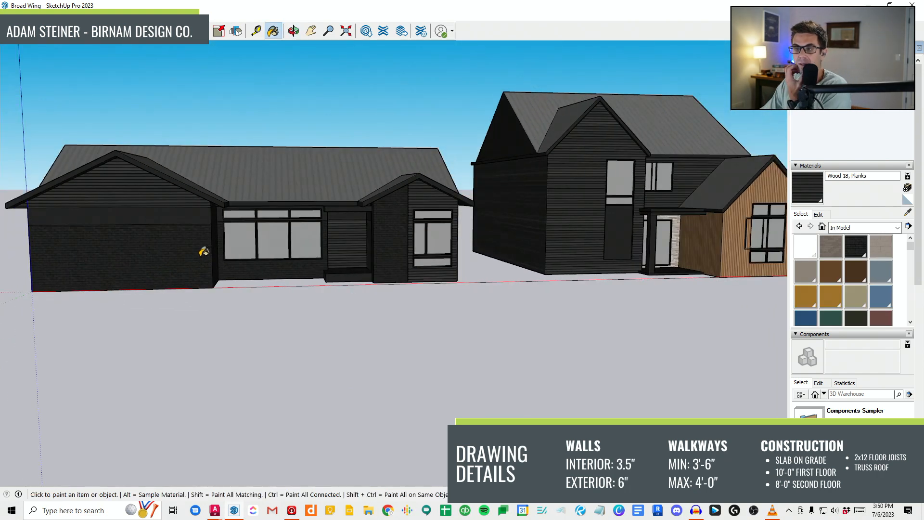
Step: Draw a short line at the outer corner of the left wing's gable wall, under the eave
{"action": "scroll", "coordinate": [210, 174], "scroll_direction": "up", "scroll_amount": 3}
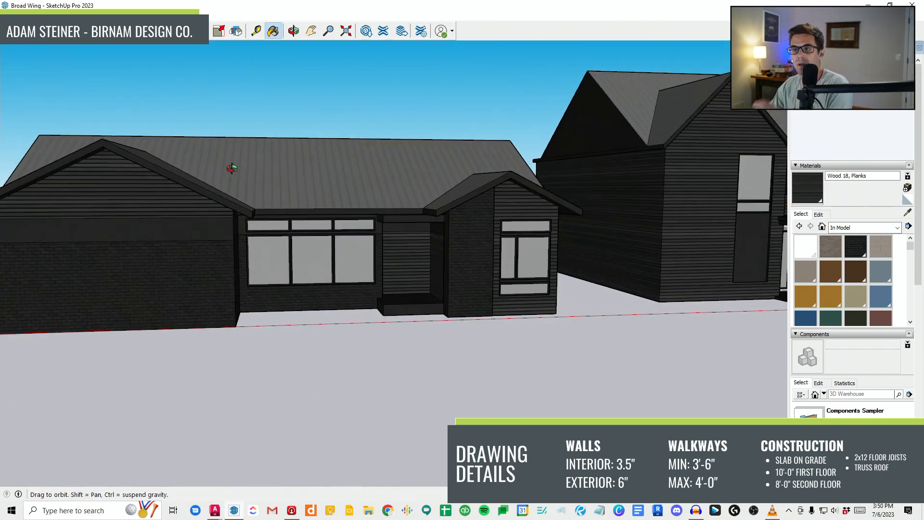
{"action": "middle_click_drag", "start_coordinate": [210, 174], "coordinate": [260, 139]}
{"action": "middle_click_drag", "start_coordinate": [148, 250], "coordinate": [260, 156]}
{"action": "key", "text": "l"}
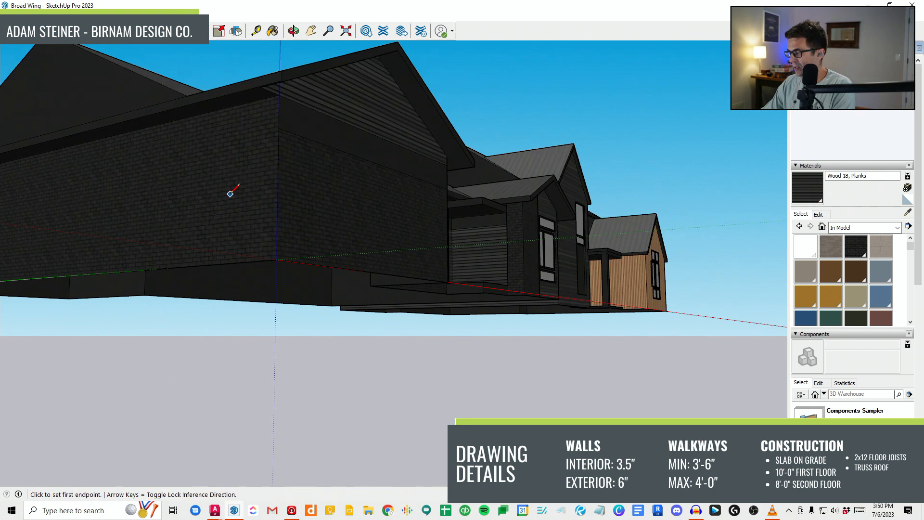
{"action": "middle_click_drag", "start_coordinate": [377, 165], "coordinate": [276, 149]}
{"action": "scroll", "coordinate": [165, 108], "scroll_direction": "up", "scroll_amount": 3}
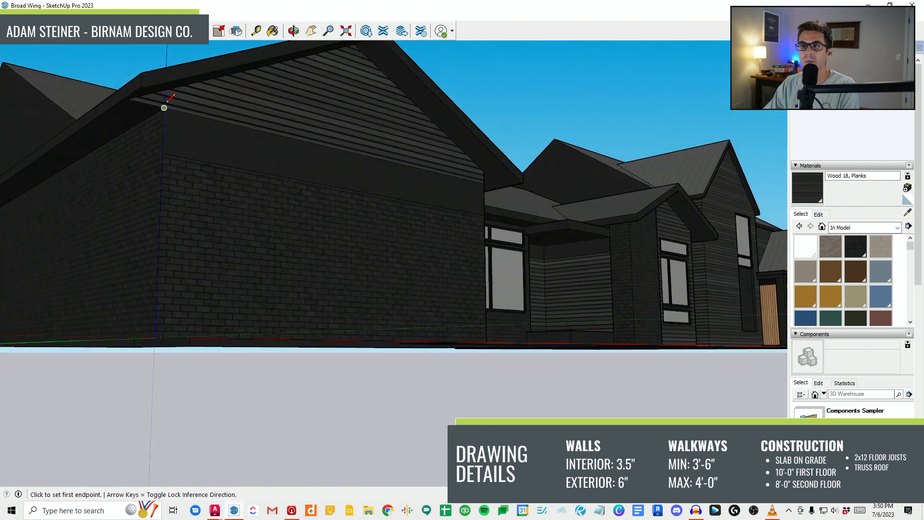
{"action": "left_click", "coordinate": [165, 90]}
{"action": "scroll", "coordinate": [159, 108], "scroll_direction": "up", "scroll_amount": 1}
{"action": "scroll", "coordinate": [158, 109], "scroll_direction": "down", "scroll_amount": 2}
Step: Push the small face under the eave corner back along the side wall and erase the leftover edge
{"action": "key", "text": "p"}
{"action": "left_click", "coordinate": [153, 106]}
{"action": "scroll", "coordinate": [114, 239], "scroll_direction": "down", "scroll_amount": 4}
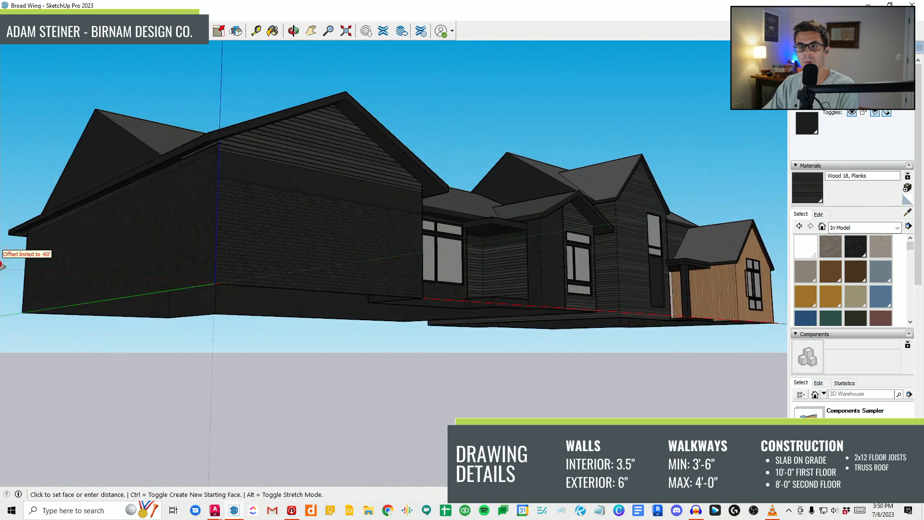
{"action": "left_click", "coordinate": [113, 240]}
{"action": "scroll", "coordinate": [374, 178], "scroll_direction": "up", "scroll_amount": 3}
{"action": "key", "text": "e"}
{"action": "left_click", "coordinate": [382, 148]}
{"action": "mouse_move", "coordinate": [383, 150]}
{"action": "middle_mouse_down"}
{"action": "mouse_move", "coordinate": [302, 186]}
{"action": "mouse_move", "coordinate": [270, 189]}
{"action": "middle_mouse_up"}
{"action": "mouse_move", "coordinate": [573, 164]}
{"action": "middle_mouse_down"}
{"action": "mouse_move", "coordinate": [489, 169]}
{"action": "mouse_move", "coordinate": [430, 214]}
{"action": "middle_mouse_up"}
{"action": "scroll", "coordinate": [339, 281], "scroll_direction": "down", "scroll_amount": 2}
{"action": "middle_click_drag", "start_coordinate": [336, 280], "coordinate": [299, 264]}
{"action": "scroll", "coordinate": [296, 267], "scroll_direction": "down", "scroll_amount": 1}
{"action": "middle_click_drag", "start_coordinate": [348, 289], "coordinate": [318, 295]}
{"action": "key", "text": "l"}
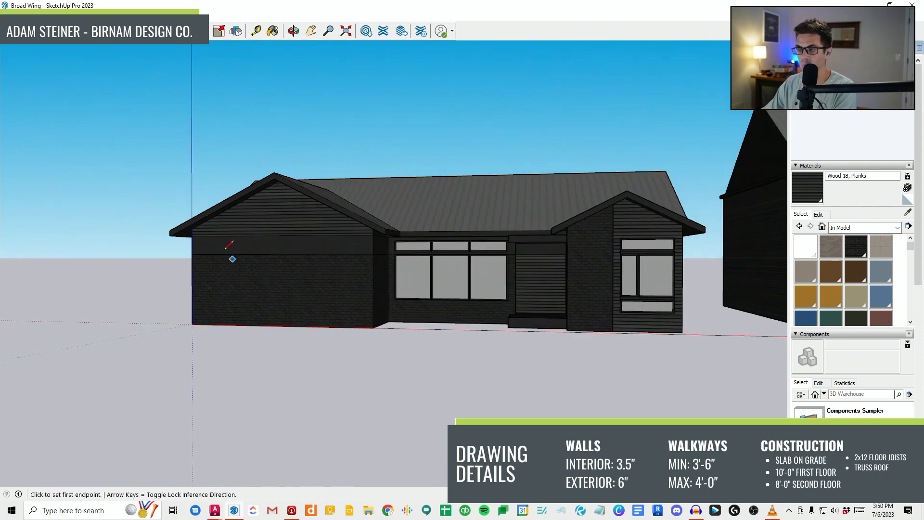
{"action": "scroll", "coordinate": [197, 245], "scroll_direction": "up", "scroll_amount": 2}
{"action": "scroll", "coordinate": [440, 253], "scroll_direction": "up", "scroll_amount": 3}
{"action": "middle_click_drag", "start_coordinate": [466, 251], "coordinate": [494, 240]}
{"action": "middle_click_drag", "start_coordinate": [360, 261], "coordinate": [385, 264]}
{"action": "scroll", "coordinate": [168, 230], "scroll_direction": "up", "scroll_amount": 1}
{"action": "key", "text": "Escape"}
{"action": "middle_click_drag", "start_coordinate": [472, 232], "coordinate": [413, 211]}
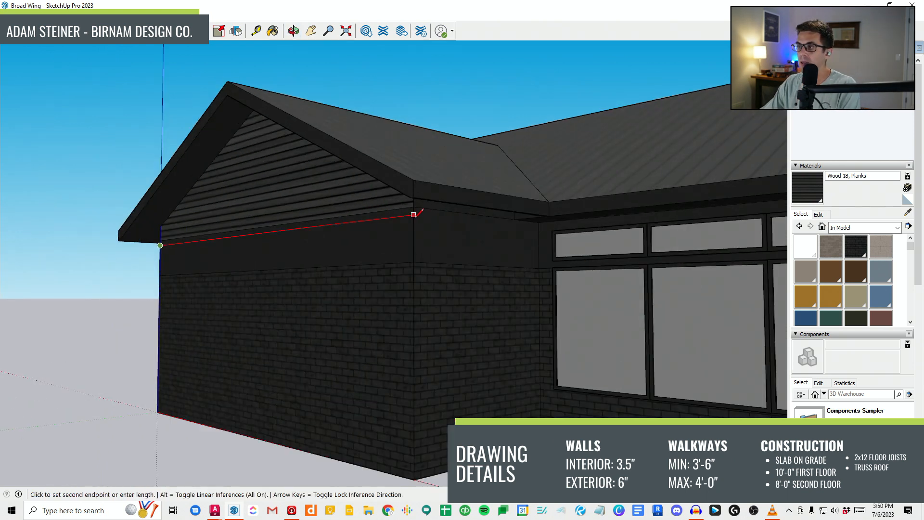
{"action": "key", "text": "Escape"}
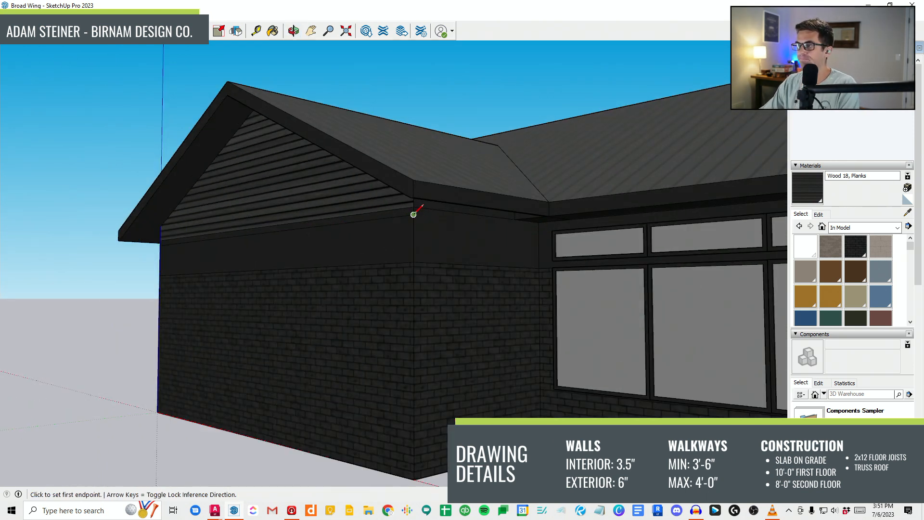
{"action": "key", "text": "Escape"}
{"action": "middle_click_drag", "start_coordinate": [271, 323], "coordinate": [374, 306]}
{"action": "scroll", "coordinate": [525, 318], "scroll_direction": "up", "scroll_amount": 6}
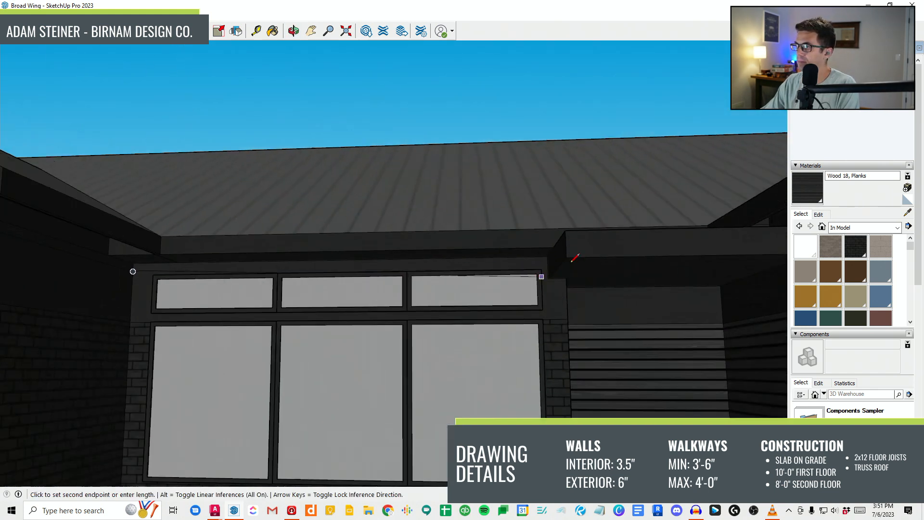
{"action": "key", "text": "Escape"}
Step: Draw a line along the bottom of the painted band on the gable wall and on to the end of the window wall
{"action": "scroll", "coordinate": [551, 260], "scroll_direction": "down", "scroll_amount": 8}
{"action": "middle_click_drag", "start_coordinate": [337, 316], "coordinate": [254, 317]}
{"action": "key", "text": "Return"}
{"action": "middle_click_drag", "start_coordinate": [496, 313], "coordinate": [419, 316]}
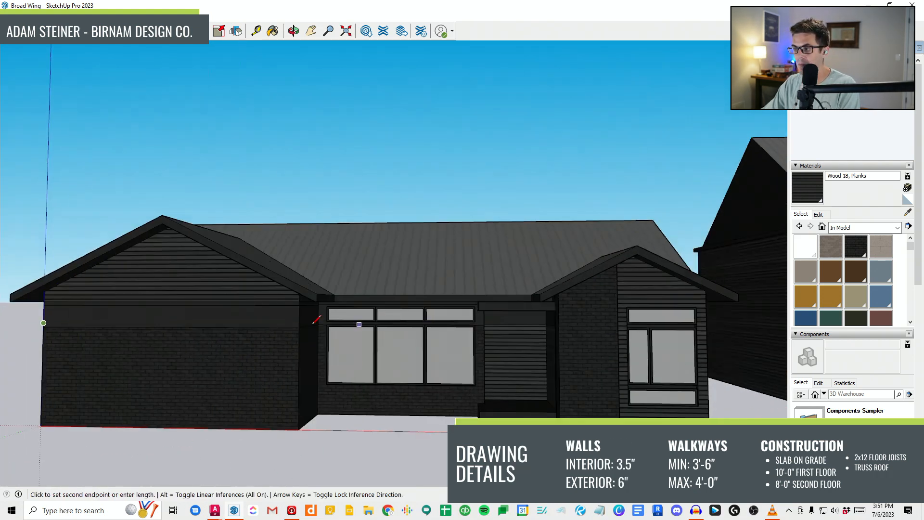
{"action": "scroll", "coordinate": [299, 322], "scroll_direction": "up", "scroll_amount": 2}
{"action": "left_click", "coordinate": [300, 324]}
{"action": "middle_click_drag", "start_coordinate": [299, 323], "coordinate": [299, 309]}
{"action": "mouse_move", "coordinate": [412, 340]}
{"action": "middle_mouse_down"}
{"action": "mouse_move", "coordinate": [555, 315]}
{"action": "mouse_move", "coordinate": [424, 337]}
{"action": "middle_mouse_up"}
{"action": "scroll", "coordinate": [526, 322], "scroll_direction": "up", "scroll_amount": 1}
{"action": "left_click", "coordinate": [523, 322]}
{"action": "scroll", "coordinate": [504, 323], "scroll_direction": "up", "scroll_amount": 3}
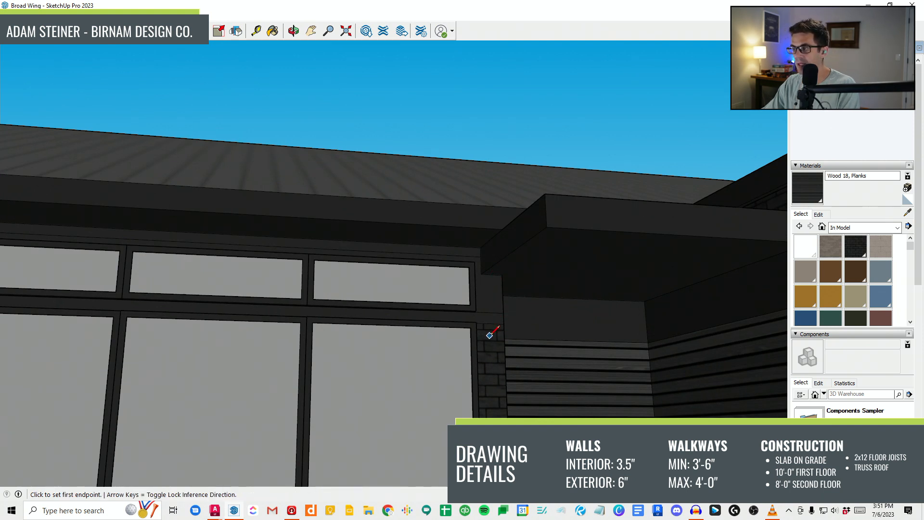
{"action": "scroll", "coordinate": [505, 317], "scroll_direction": "down", "scroll_amount": 10}
{"action": "key", "text": "e"}
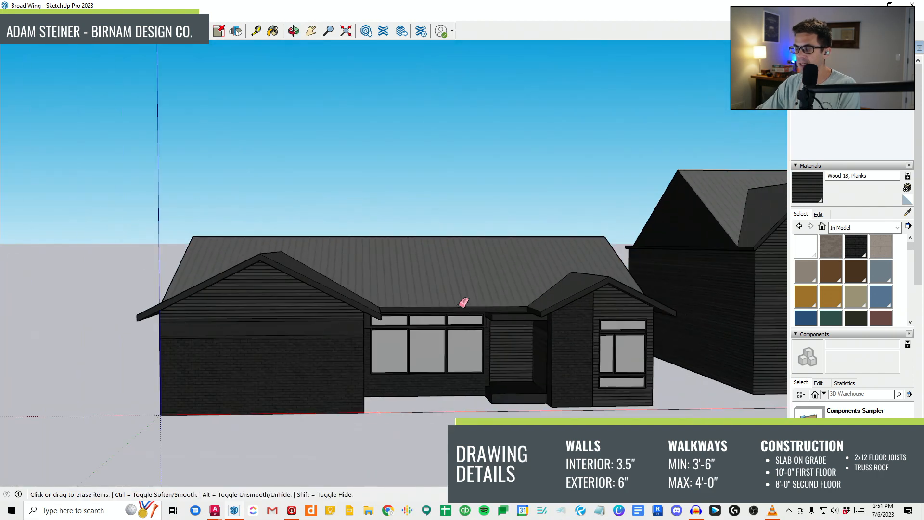
{"action": "middle_click_drag", "start_coordinate": [463, 303], "coordinate": [458, 354]}
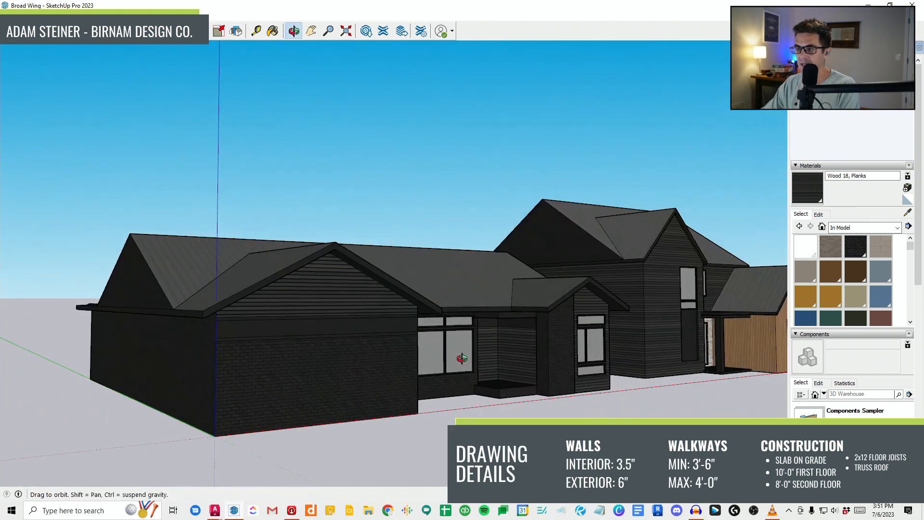
Step: Draw vertical trim lines near both ends of the dark band on the left wing's gable wall
{"action": "scroll", "coordinate": [296, 337], "scroll_direction": "up", "scroll_amount": 5}
{"action": "key", "text": "l"}
{"action": "middle_click_drag", "start_coordinate": [110, 359], "coordinate": [79, 337]}
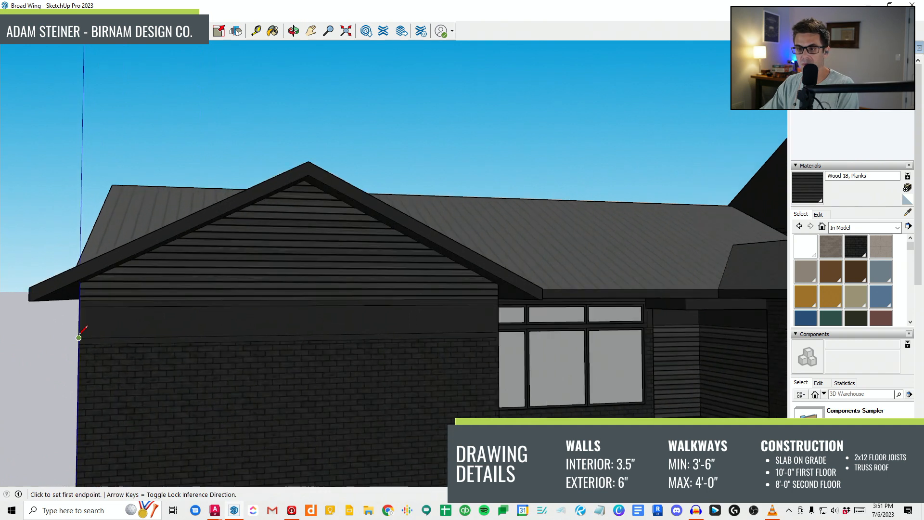
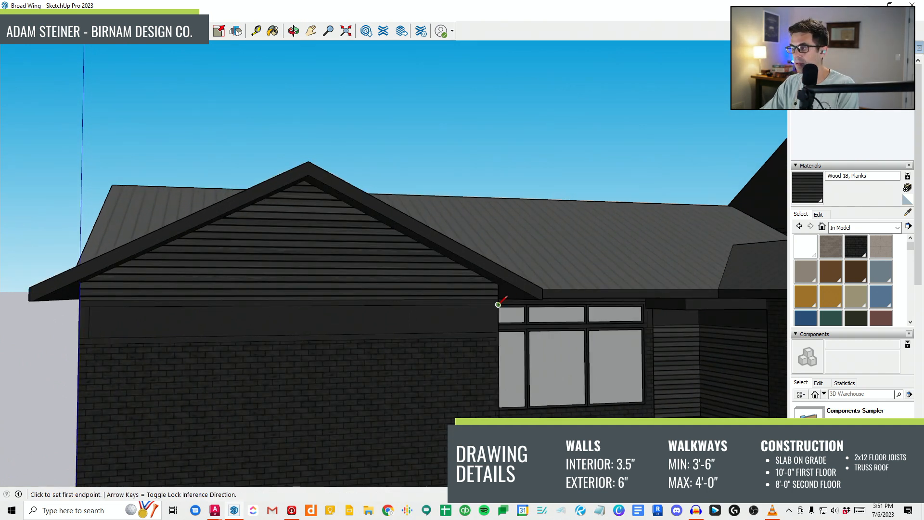
{"action": "left_click", "coordinate": [490, 331]}
{"action": "middle_click_drag", "start_coordinate": [491, 331], "coordinate": [331, 310]}
{"action": "scroll", "coordinate": [313, 306], "scroll_direction": "up", "scroll_amount": 3}
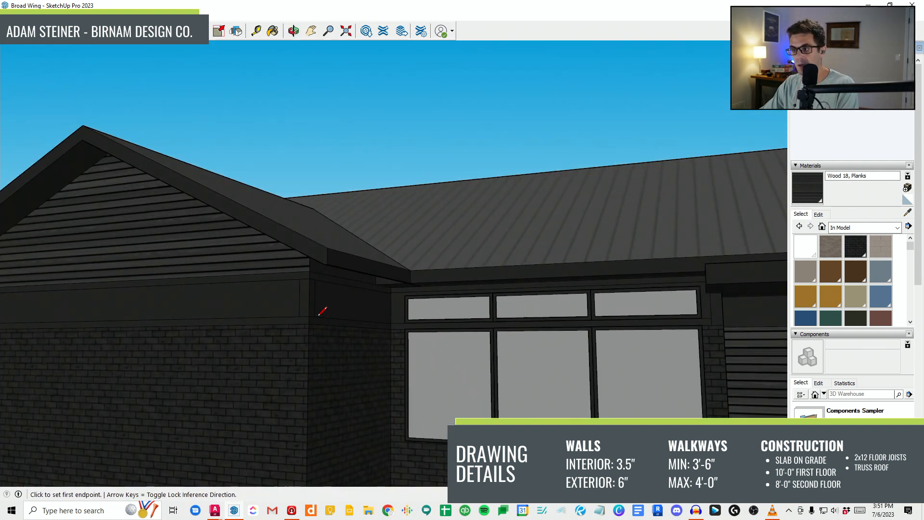
Step: Continue the horizontal trim line above the siding around the return wall beside the windows and across the porch's back wall
{"action": "scroll", "coordinate": [319, 316], "scroll_direction": "down", "scroll_amount": 3}
{"action": "middle_click_drag", "start_coordinate": [320, 316], "coordinate": [447, 359]}
{"action": "scroll", "coordinate": [446, 357], "scroll_direction": "down", "scroll_amount": 3}
{"action": "middle_click_drag", "start_coordinate": [342, 348], "coordinate": [496, 348]}
{"action": "scroll", "coordinate": [686, 351], "scroll_direction": "up", "scroll_amount": 2}
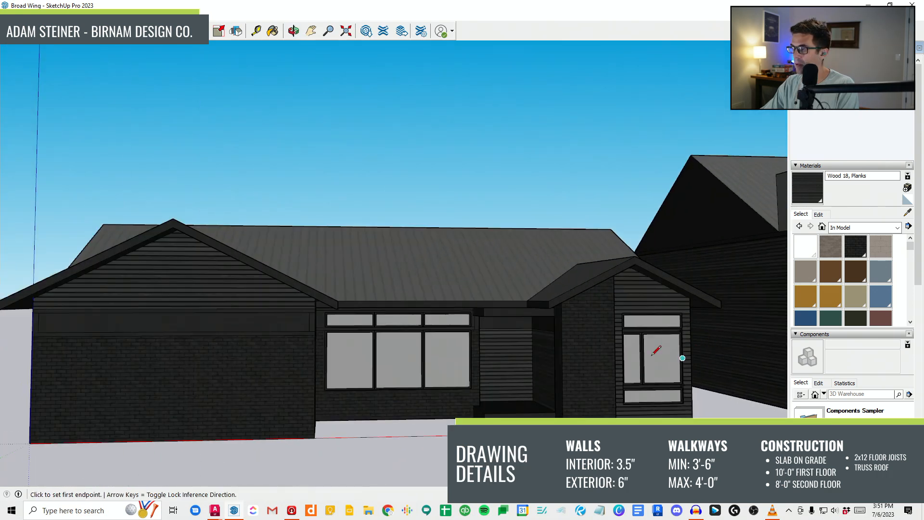
{"action": "middle_click_drag", "start_coordinate": [618, 349], "coordinate": [654, 317]}
{"action": "scroll", "coordinate": [529, 359], "scroll_direction": "down", "scroll_amount": 2}
{"action": "middle_click_drag", "start_coordinate": [516, 359], "coordinate": [319, 341]}
{"action": "scroll", "coordinate": [514, 341], "scroll_direction": "up", "scroll_amount": 3}
{"action": "scroll", "coordinate": [378, 313], "scroll_direction": "up", "scroll_amount": 4}
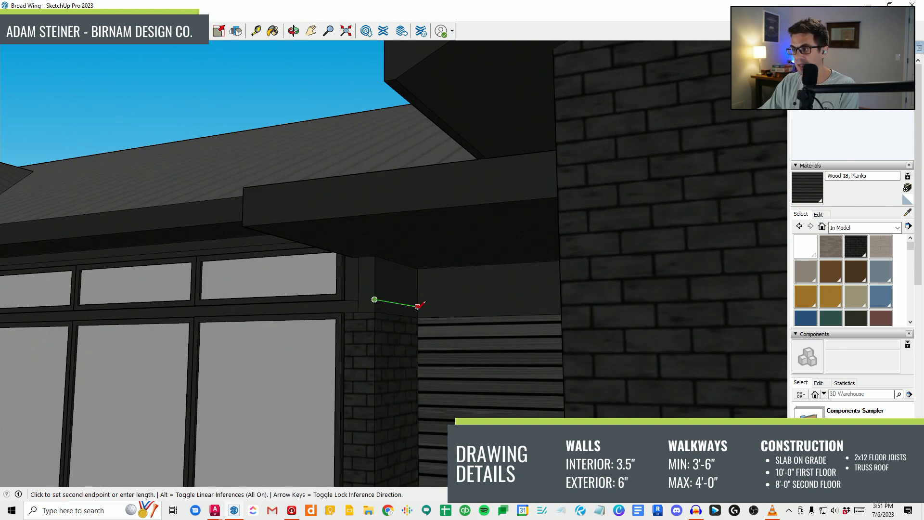
{"action": "middle_click_drag", "start_coordinate": [556, 332], "coordinate": [506, 294]}
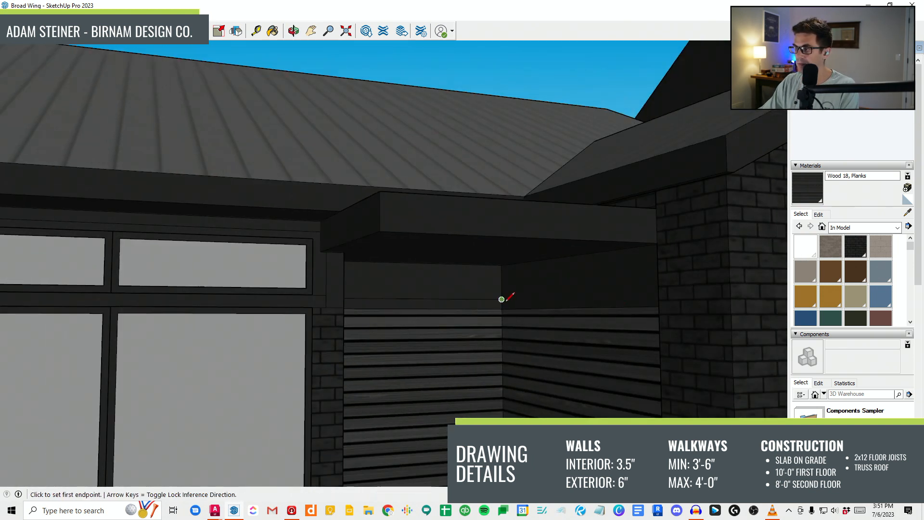
Step: Draw the matching horizontal trim line across the porch's side wall, ending at the brick wall
{"action": "scroll", "coordinate": [675, 296], "scroll_direction": "up", "scroll_amount": 2}
{"action": "scroll", "coordinate": [590, 306], "scroll_direction": "down", "scroll_amount": 2}
{"action": "scroll", "coordinate": [653, 285], "scroll_direction": "up", "scroll_amount": 5}
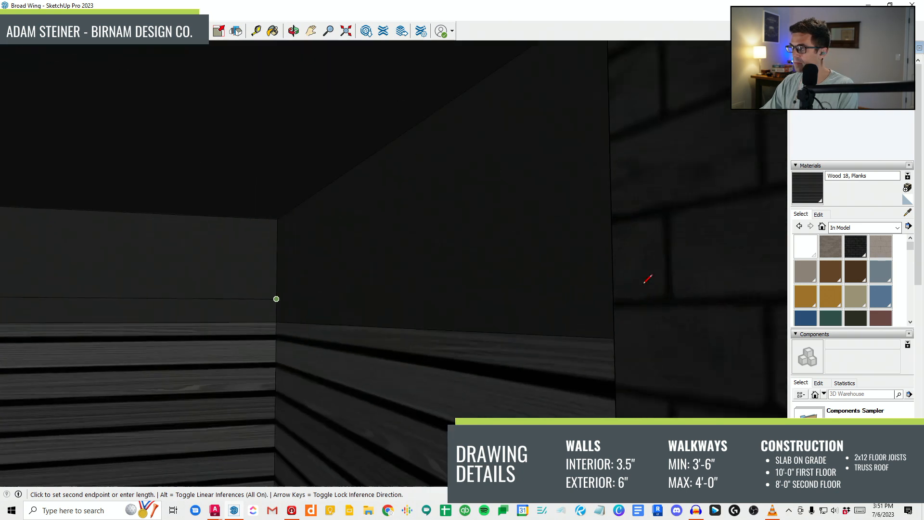
{"action": "middle_click_drag", "start_coordinate": [588, 291], "coordinate": [799, 289]}
{"action": "scroll", "coordinate": [799, 289], "scroll_direction": "down", "scroll_amount": 3}
{"action": "middle_click_drag", "start_coordinate": [529, 303], "coordinate": [590, 306]}
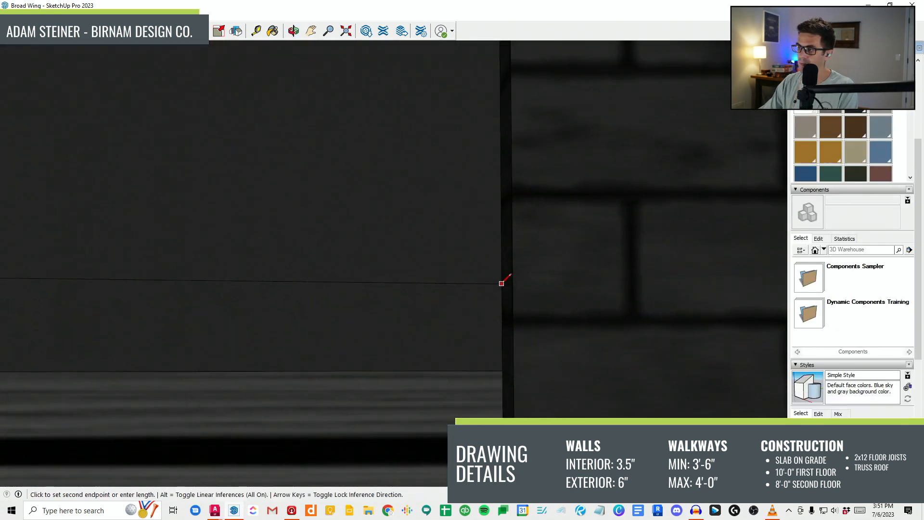
{"action": "left_click", "coordinate": [502, 251]}
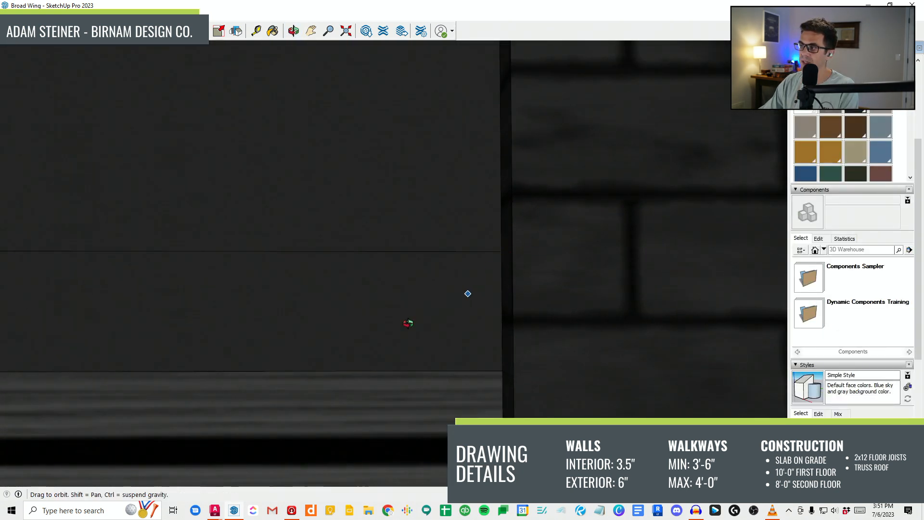
Step: Paint the porch slab with a light concrete from the Asphalt and Concrete materials
{"action": "scroll", "coordinate": [232, 293], "scroll_direction": "down", "scroll_amount": 10}
{"action": "middle_click_drag", "start_coordinate": [254, 227], "coordinate": [145, 222]}
{"action": "scroll", "coordinate": [244, 269], "scroll_direction": "down", "scroll_amount": 3}
{"action": "middle_click_drag", "start_coordinate": [231, 289], "coordinate": [210, 289]}
{"action": "scroll", "coordinate": [311, 308], "scroll_direction": "down", "scroll_amount": 1}
{"action": "scroll", "coordinate": [231, 293], "scroll_direction": "down", "scroll_amount": 3}
{"action": "middle_click_drag", "start_coordinate": [256, 312], "coordinate": [706, 225]}
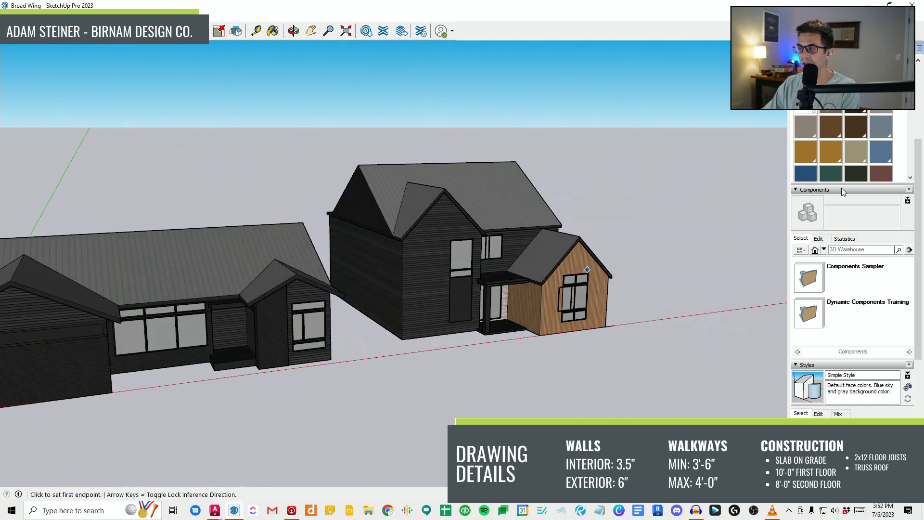
{"action": "scroll", "coordinate": [839, 114], "scroll_direction": "up", "scroll_amount": 3}
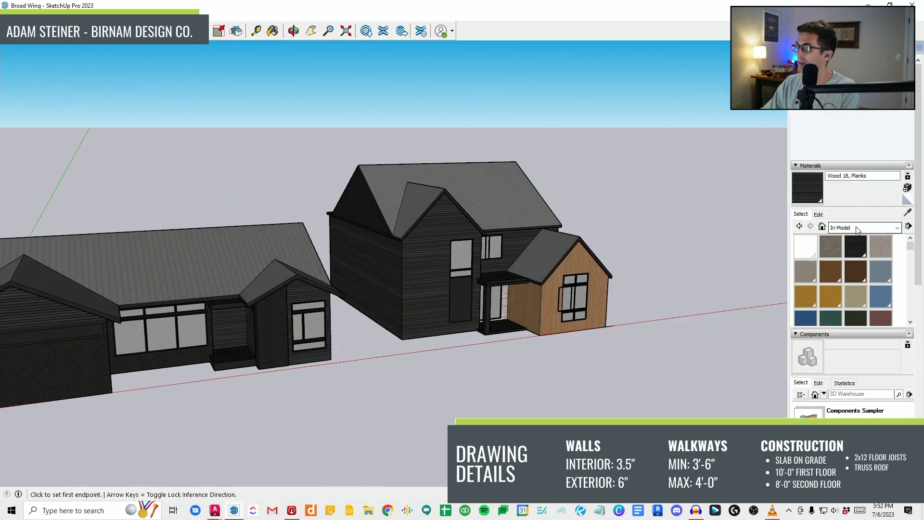
{"action": "scroll", "coordinate": [847, 274], "scroll_direction": "down", "scroll_amount": 2}
{"action": "left_click_drag", "start_coordinate": [910, 163], "coordinate": [897, 180]}
{"action": "left_click", "coordinate": [891, 142]}
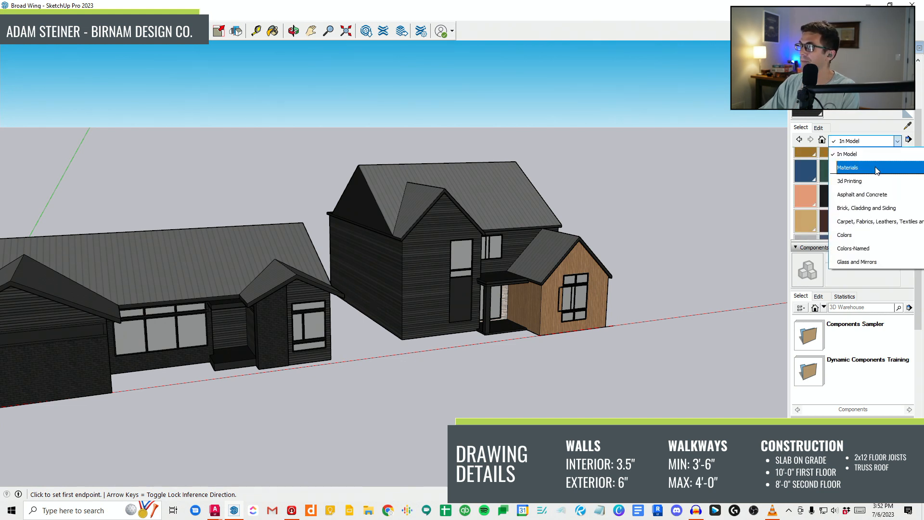
{"action": "left_click", "coordinate": [871, 194]}
{"action": "left_click", "coordinate": [881, 185]}
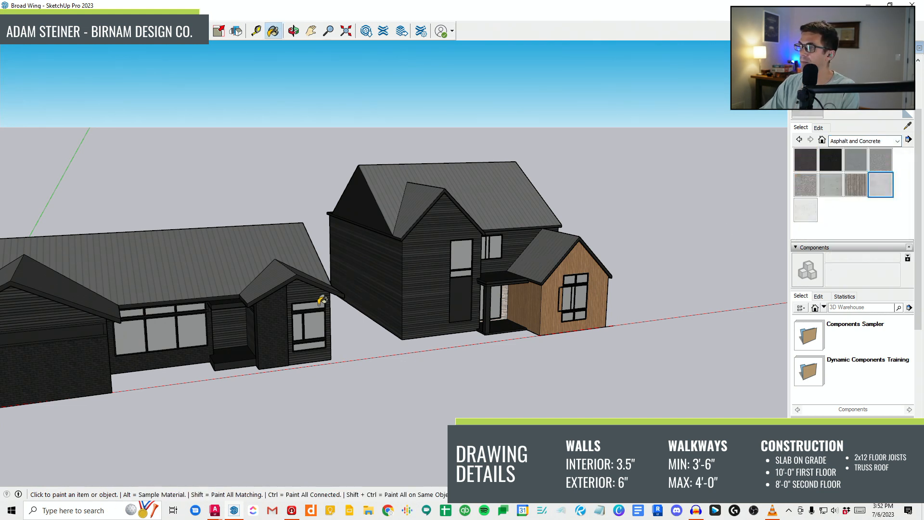
{"action": "scroll", "coordinate": [230, 348], "scroll_direction": "up", "scroll_amount": 3}
{"action": "left_click", "coordinate": [231, 363]}
{"action": "left_click", "coordinate": [231, 355]}
{"action": "scroll", "coordinate": [198, 371], "scroll_direction": "up", "scroll_amount": 1}
{"action": "middle_click_drag", "start_coordinate": [198, 371], "coordinate": [324, 360]}
{"action": "left_click", "coordinate": [324, 360]}
Step: Draw a horizontal line across the porch slab's front face and pull the lower part forward to form a step
{"action": "middle_click_drag", "start_coordinate": [428, 363], "coordinate": [303, 382]}
{"action": "scroll", "coordinate": [354, 369], "scroll_direction": "down", "scroll_amount": 2}
{"action": "scroll", "coordinate": [291, 383], "scroll_direction": "up", "scroll_amount": 2}
{"action": "key", "text": "l"}
{"action": "scroll", "coordinate": [224, 388], "scroll_direction": "up", "scroll_amount": 1}
{"action": "left_click", "coordinate": [232, 386]}
{"action": "left_click", "coordinate": [357, 364]}
{"action": "key", "text": "p"}
{"action": "left_click", "coordinate": [304, 382]}
{"action": "left_click", "coordinate": [317, 399]}
Step: Offset the outer edges of the flat porch canopy's top face outward to form an L-shaped overhang
{"action": "middle_click_drag", "start_coordinate": [423, 365], "coordinate": [318, 354]}
{"action": "scroll", "coordinate": [269, 375], "scroll_direction": "down", "scroll_amount": 2}
{"action": "middle_click_drag", "start_coordinate": [252, 384], "coordinate": [313, 302]}
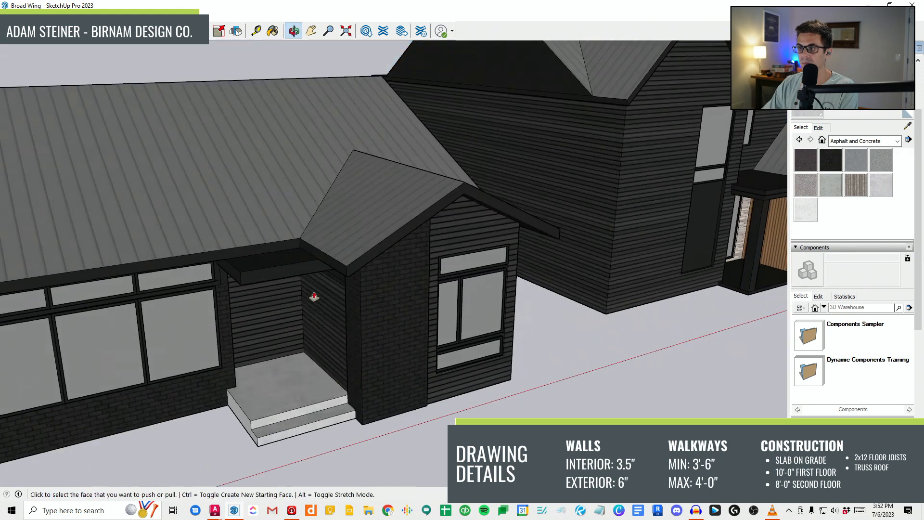
{"action": "scroll", "coordinate": [292, 260], "scroll_direction": "up", "scroll_amount": 3}
{"action": "middle_click_drag", "start_coordinate": [309, 234], "coordinate": [293, 186]}
{"action": "left_click", "coordinate": [331, 158]}
{"action": "middle_click_drag", "start_coordinate": [330, 159], "coordinate": [238, 295]}
{"action": "scroll", "coordinate": [315, 255], "scroll_direction": "down", "scroll_amount": 2}
{"action": "scroll", "coordinate": [255, 308], "scroll_direction": "up", "scroll_amount": 4}
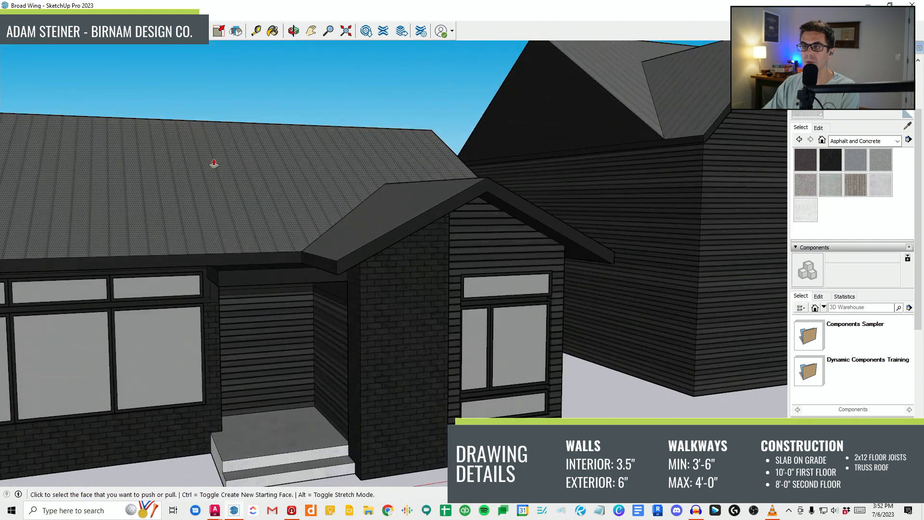
{"action": "left_click", "coordinate": [167, 32]}
{"action": "middle_click_drag", "start_coordinate": [277, 162], "coordinate": [285, 411]}
{"action": "scroll", "coordinate": [283, 370], "scroll_direction": "up", "scroll_amount": 1}
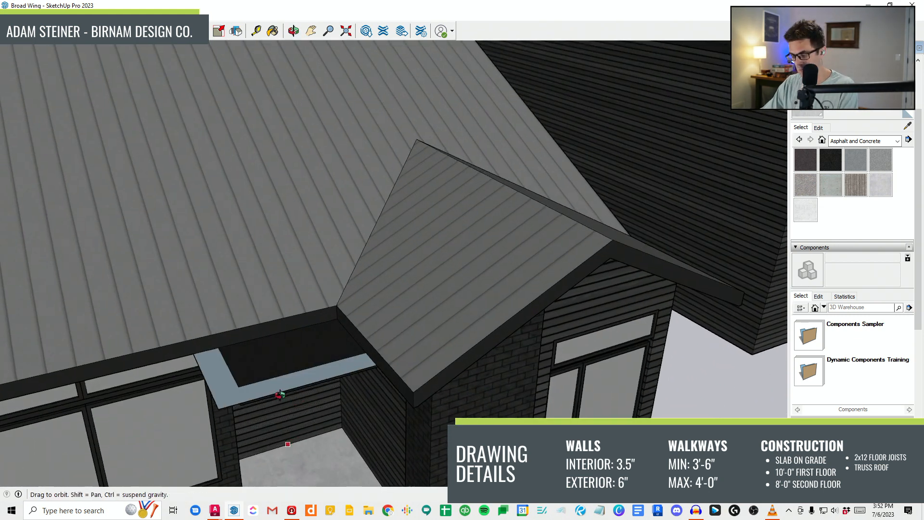
Step: Pull the L-shaped overhang up to fascia thickness and raise the canopy's inner top face level with it
{"action": "middle_click_drag", "start_coordinate": [284, 398], "coordinate": [244, 372]}
{"action": "scroll", "coordinate": [244, 373], "scroll_direction": "up", "scroll_amount": 1}
{"action": "key", "text": "p"}
{"action": "left_click", "coordinate": [190, 349]}
{"action": "left_click", "coordinate": [135, 318]}
{"action": "middle_click_drag", "start_coordinate": [260, 316], "coordinate": [264, 381]}
{"action": "scroll", "coordinate": [289, 311], "scroll_direction": "up", "scroll_amount": 1}
{"action": "left_click", "coordinate": [310, 309]}
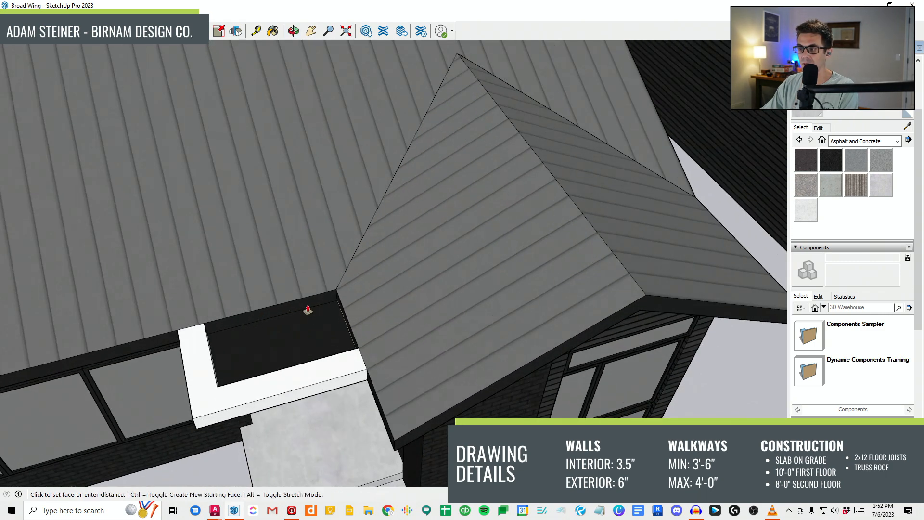
{"action": "scroll", "coordinate": [224, 374], "scroll_direction": "down", "scroll_amount": 2}
Step: Close the gap between the porch beam and the brick wall under the eave with a line and erase the leftover edge
{"action": "middle_click_drag", "start_coordinate": [225, 382], "coordinate": [665, 177]}
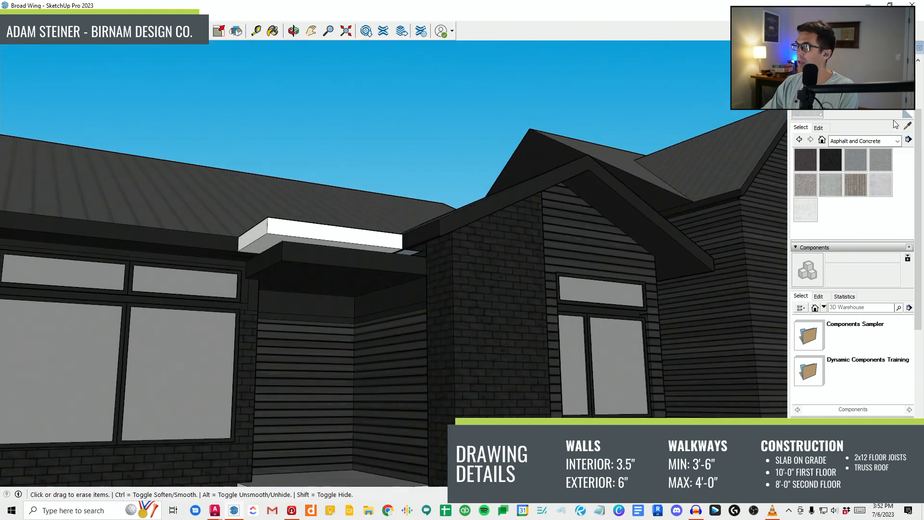
{"action": "scroll", "coordinate": [421, 233], "scroll_direction": "up", "scroll_amount": 3}
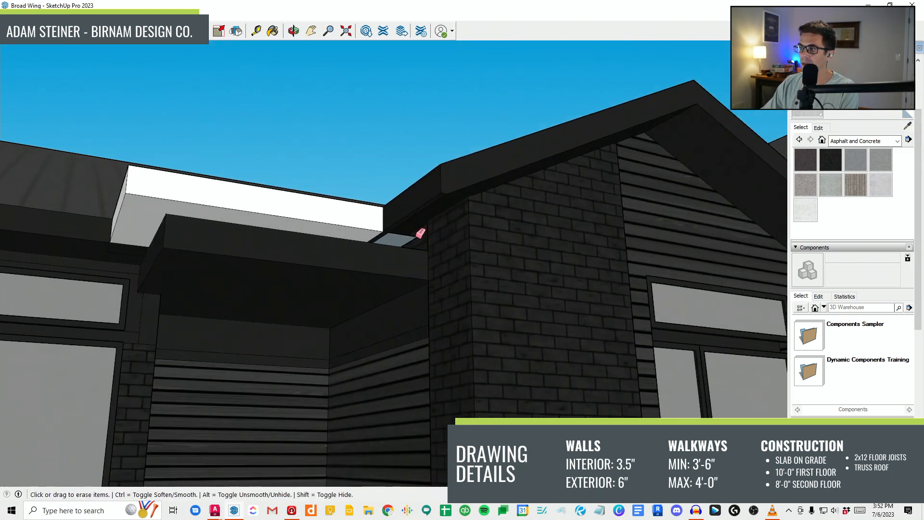
{"action": "mouse_move", "coordinate": [418, 241]}
{"action": "middle_mouse_down"}
{"action": "mouse_move", "coordinate": [320, 251]}
{"action": "mouse_move", "coordinate": [407, 262]}
{"action": "mouse_move", "coordinate": [384, 240]}
{"action": "middle_mouse_up"}
{"action": "scroll", "coordinate": [389, 264], "scroll_direction": "up", "scroll_amount": 3}
{"action": "key", "text": "l"}
{"action": "scroll", "coordinate": [384, 240], "scroll_direction": "up", "scroll_amount": 2}
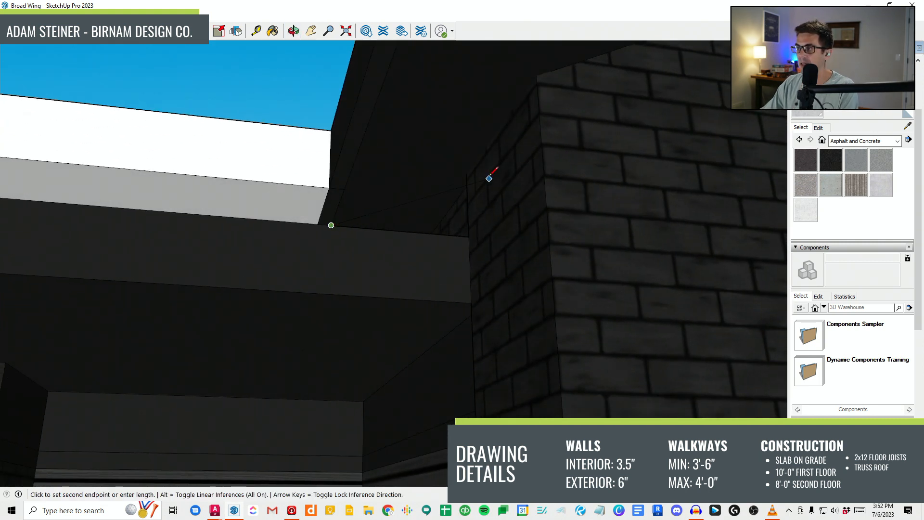
{"action": "left_click", "coordinate": [467, 174]}
{"action": "middle_click_drag", "start_coordinate": [466, 179], "coordinate": [456, 261]}
{"action": "key", "text": "e"}
{"action": "left_click_drag", "start_coordinate": [435, 255], "coordinate": [399, 271]}
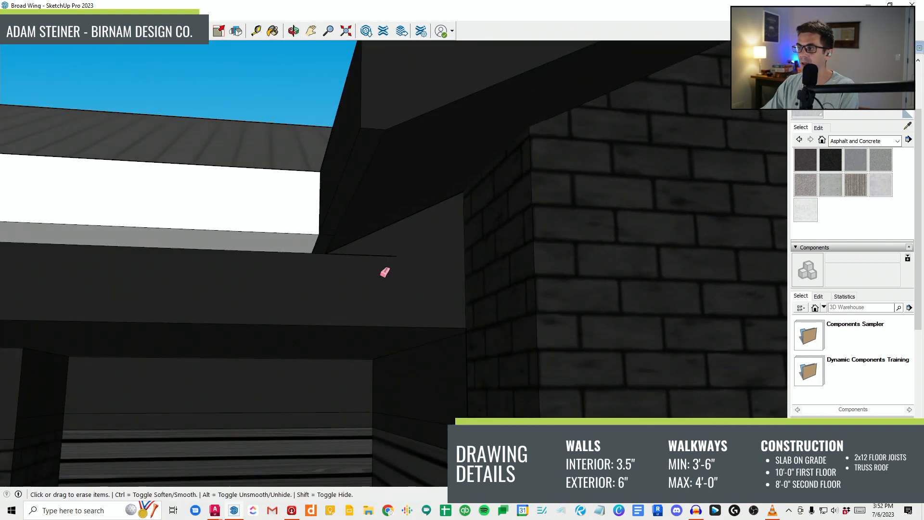
Step: Sample the dark trim material and paint the white faces of the canopy overhang with it
{"action": "scroll", "coordinate": [397, 270], "scroll_direction": "down", "scroll_amount": 3}
{"action": "scroll", "coordinate": [435, 295], "scroll_direction": "down", "scroll_amount": 6}
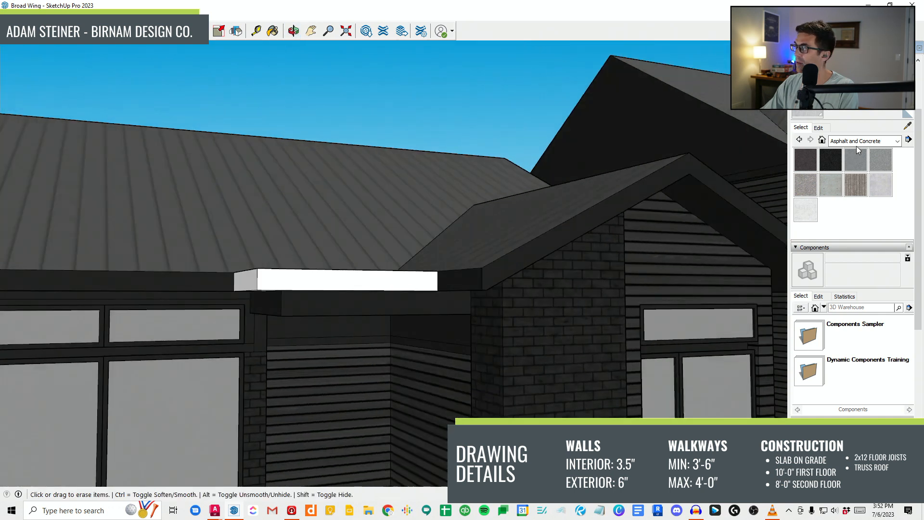
{"action": "left_click", "coordinate": [908, 127]}
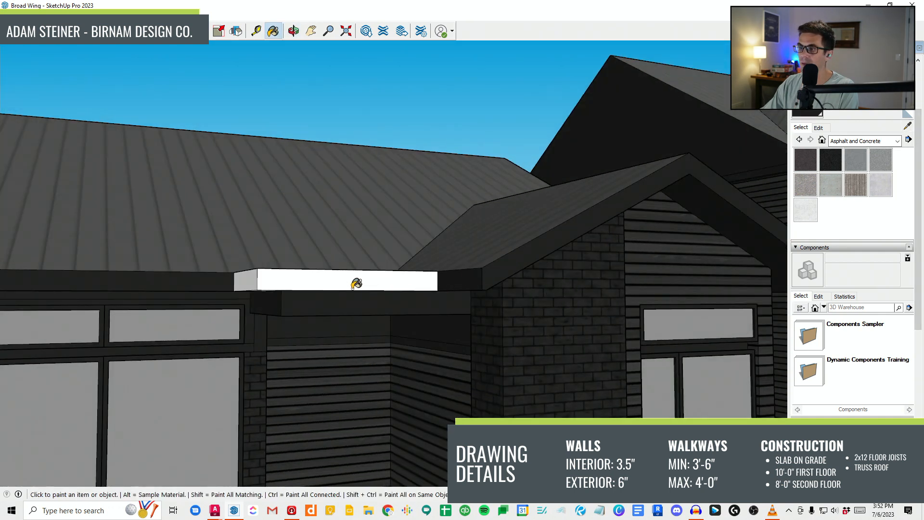
{"action": "left_click", "coordinate": [277, 283]}
{"action": "middle_click_drag", "start_coordinate": [276, 284], "coordinate": [271, 266]}
{"action": "left_click", "coordinate": [270, 265]}
{"action": "left_click", "coordinate": [246, 261]}
{"action": "scroll", "coordinate": [245, 285], "scroll_direction": "up", "scroll_amount": 2}
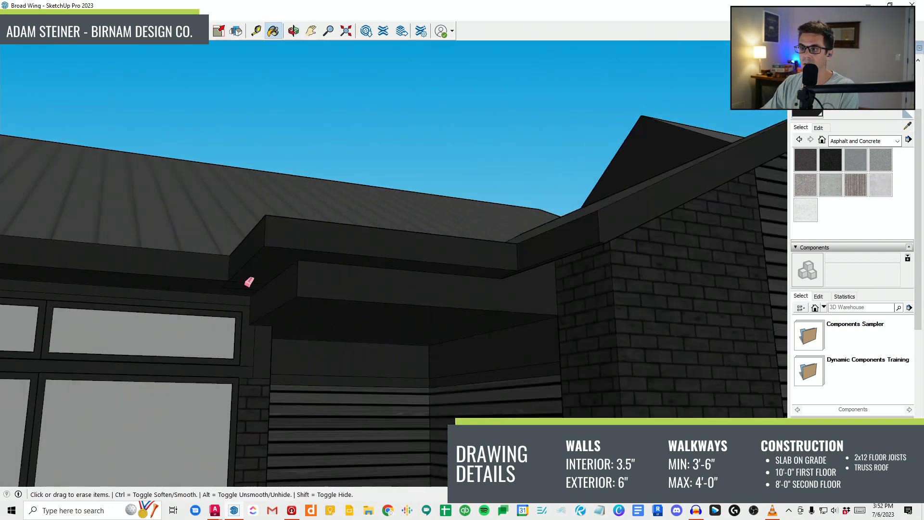
{"action": "scroll", "coordinate": [232, 284], "scroll_direction": "down", "scroll_amount": 10}
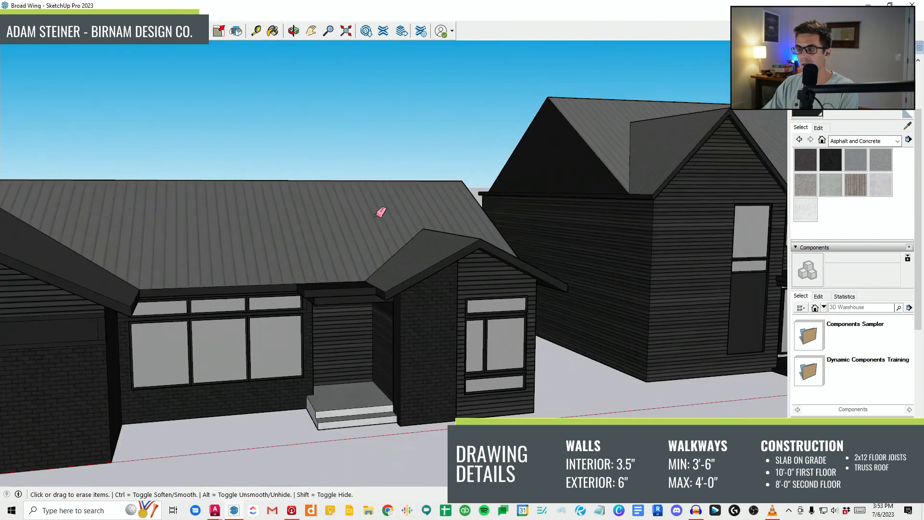
Step: Pull the end of the lower porch step outward past the side of the landing
{"action": "key", "text": "o"}
{"action": "scroll", "coordinate": [312, 359], "scroll_direction": "up", "scroll_amount": 6}
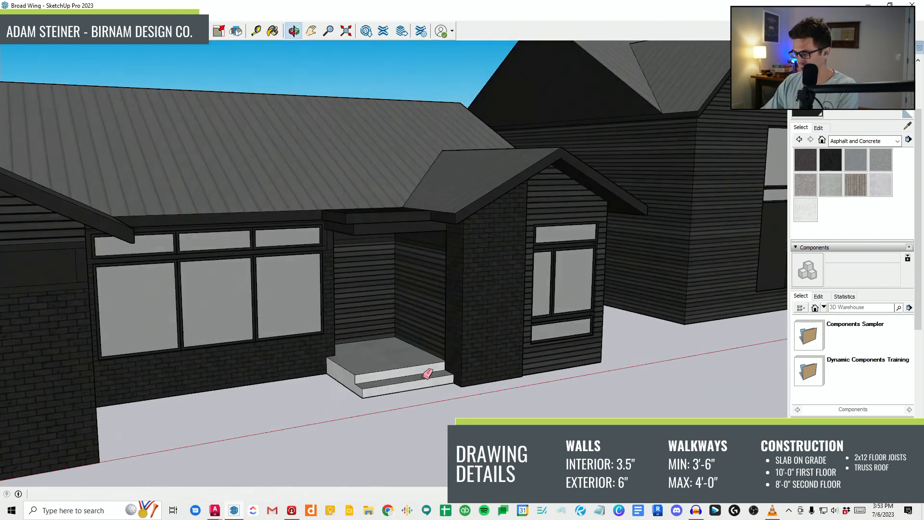
{"action": "key", "text": "l"}
{"action": "scroll", "coordinate": [348, 384], "scroll_direction": "up", "scroll_amount": 1}
{"action": "left_click", "coordinate": [346, 385]}
{"action": "key", "text": "Escape"}
{"action": "scroll", "coordinate": [349, 392], "scroll_direction": "up", "scroll_amount": 2}
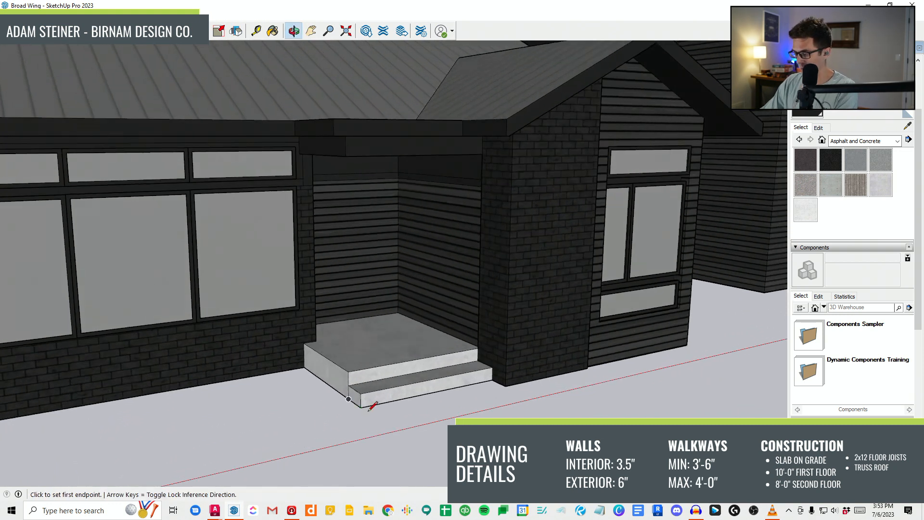
{"action": "key", "text": "p"}
{"action": "left_click", "coordinate": [331, 414]}
Step: Pull the step's inner face back along the landing's side to the house wall so it wraps the corner
{"action": "middle_click_drag", "start_coordinate": [326, 393], "coordinate": [573, 386]}
{"action": "scroll", "coordinate": [407, 426], "scroll_direction": "up", "scroll_amount": 4}
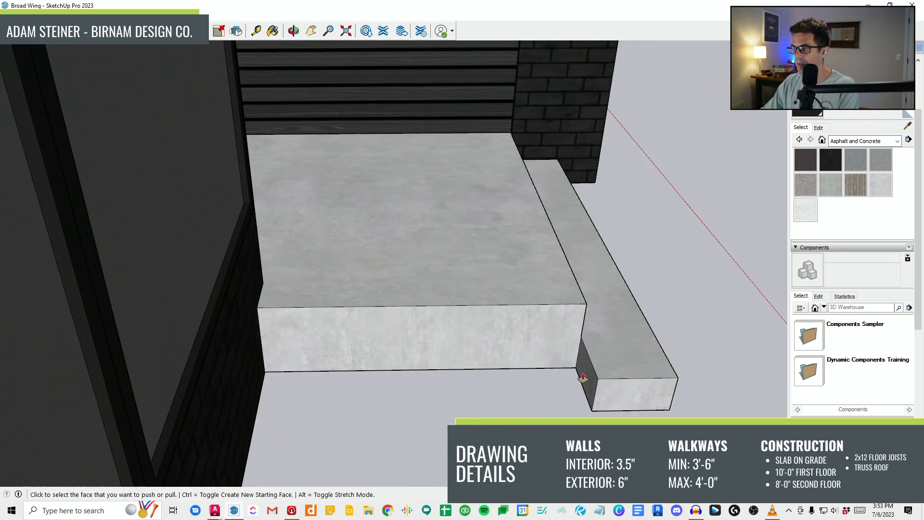
{"action": "left_click", "coordinate": [578, 383]}
{"action": "left_click", "coordinate": [255, 343]}
Step: Draw a small square column footprint on the outer front corner of the porch landing
{"action": "middle_click_drag", "start_coordinate": [277, 354], "coordinate": [91, 318]}
{"action": "scroll", "coordinate": [347, 308], "scroll_direction": "down", "scroll_amount": 5}
{"action": "middle_click_drag", "start_coordinate": [357, 303], "coordinate": [254, 255]}
{"action": "scroll", "coordinate": [324, 270], "scroll_direction": "up", "scroll_amount": 3}
{"action": "scroll", "coordinate": [313, 308], "scroll_direction": "up", "scroll_amount": 3}
{"action": "key", "text": "l"}
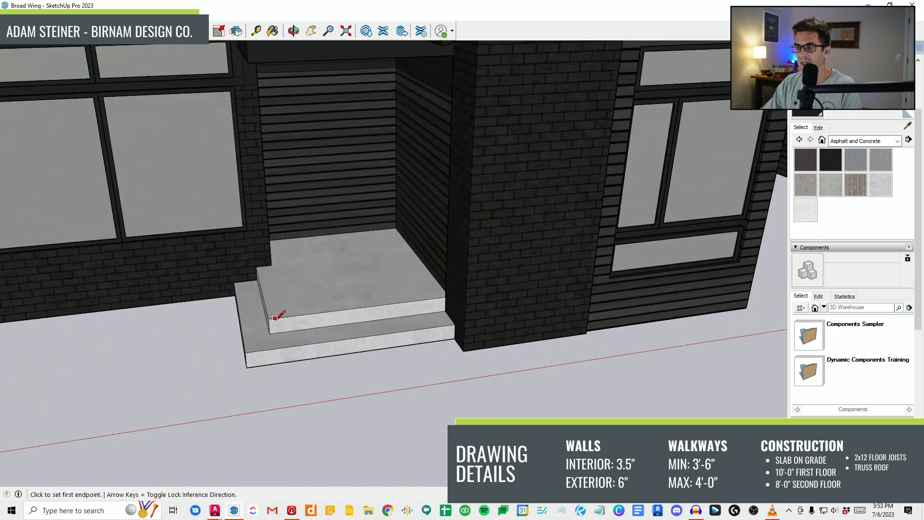
{"action": "left_click", "coordinate": [269, 319]}
{"action": "key", "text": "Escape"}
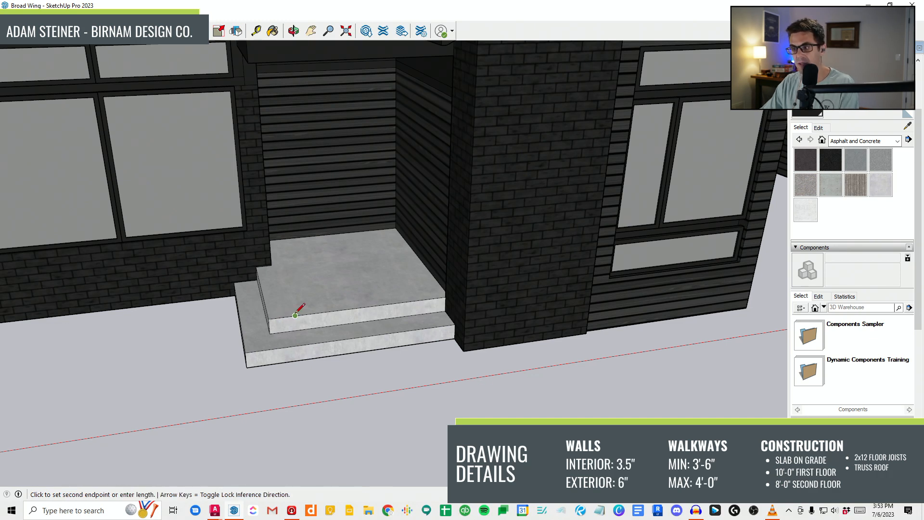
{"action": "left_click", "coordinate": [296, 315]}
{"action": "scroll", "coordinate": [295, 315], "scroll_direction": "down", "scroll_amount": 2}
{"action": "middle_click_drag", "start_coordinate": [295, 316], "coordinate": [244, 184]}
{"action": "scroll", "coordinate": [280, 87], "scroll_direction": "up", "scroll_amount": 2}
{"action": "middle_click_drag", "start_coordinate": [263, 101], "coordinate": [290, 426]}
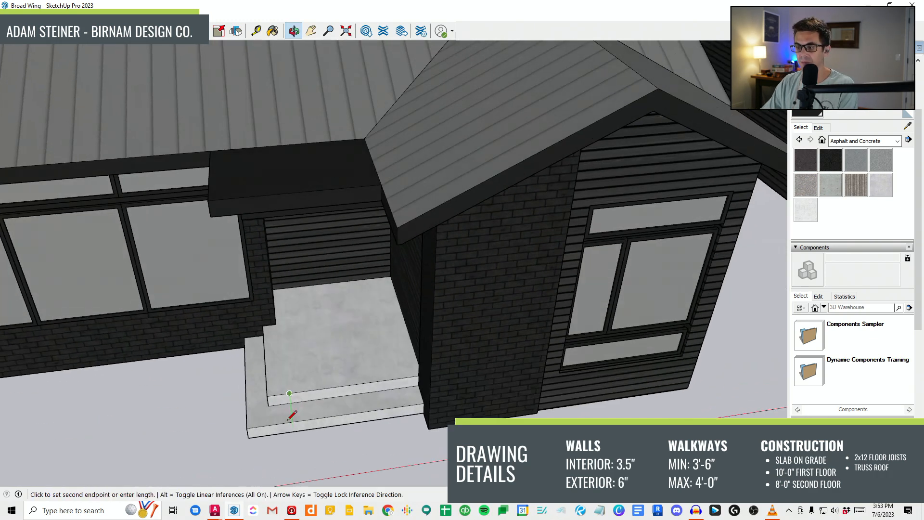
{"action": "scroll", "coordinate": [285, 378], "scroll_direction": "up", "scroll_amount": 1}
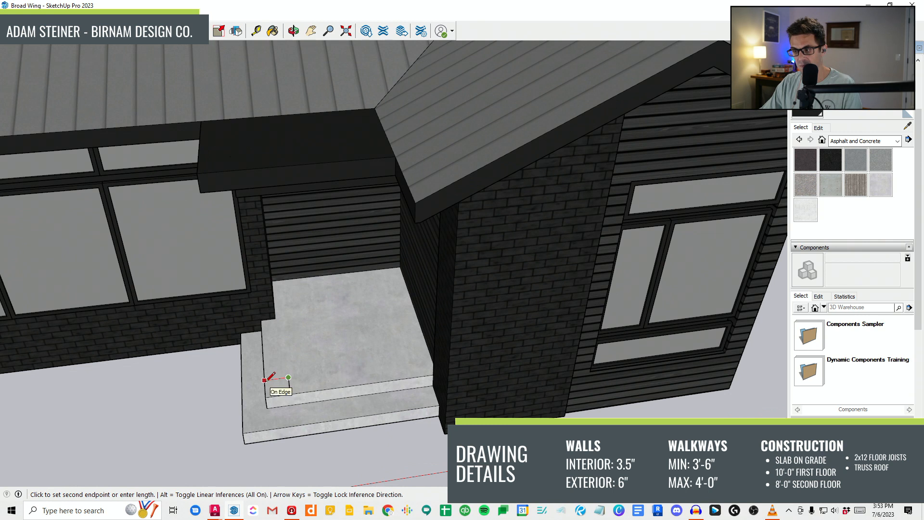
{"action": "key", "text": "Escape"}
Step: Pull the square footprint up to the underside of the porch canopy to form a column
{"action": "key", "text": "p"}
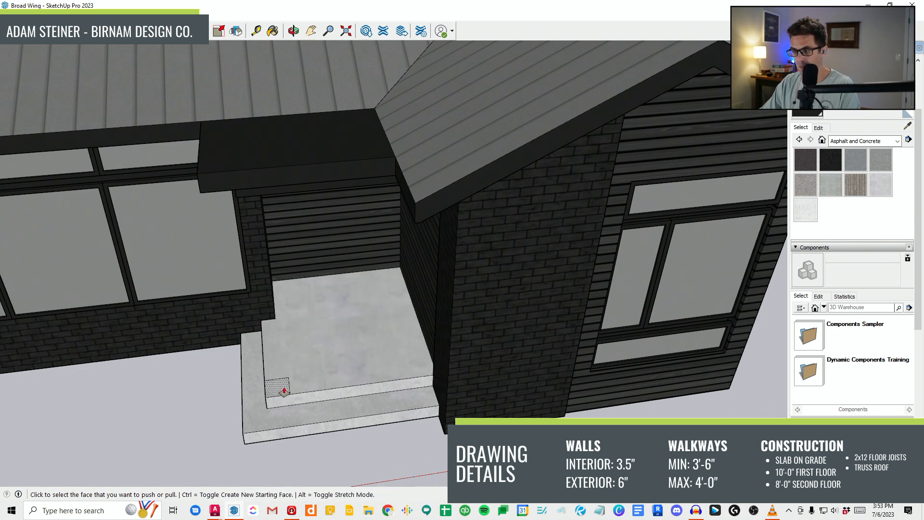
{"action": "left_click", "coordinate": [279, 386]}
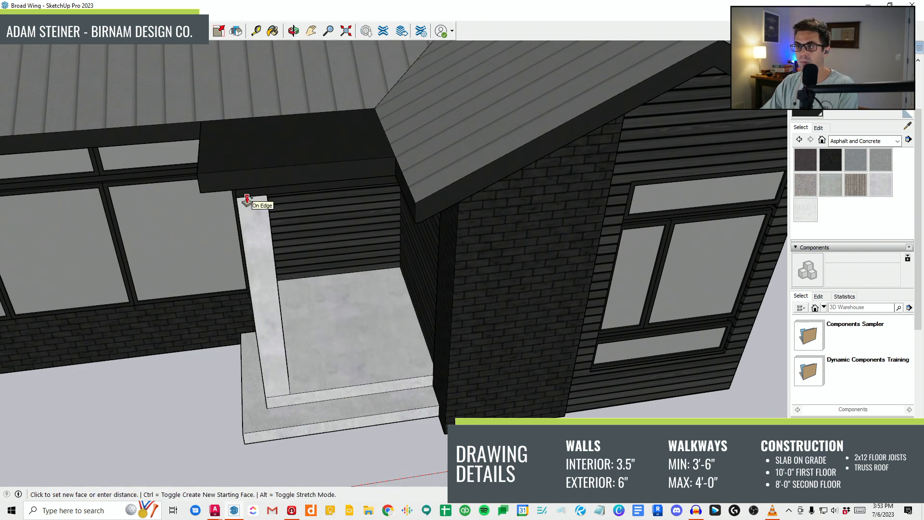
{"action": "left_click", "coordinate": [247, 198]}
{"action": "middle_click_drag", "start_coordinate": [325, 260], "coordinate": [347, 209]}
{"action": "scroll", "coordinate": [346, 209], "scroll_direction": "down", "scroll_amount": 3}
{"action": "middle_click_drag", "start_coordinate": [482, 214], "coordinate": [583, 227]}
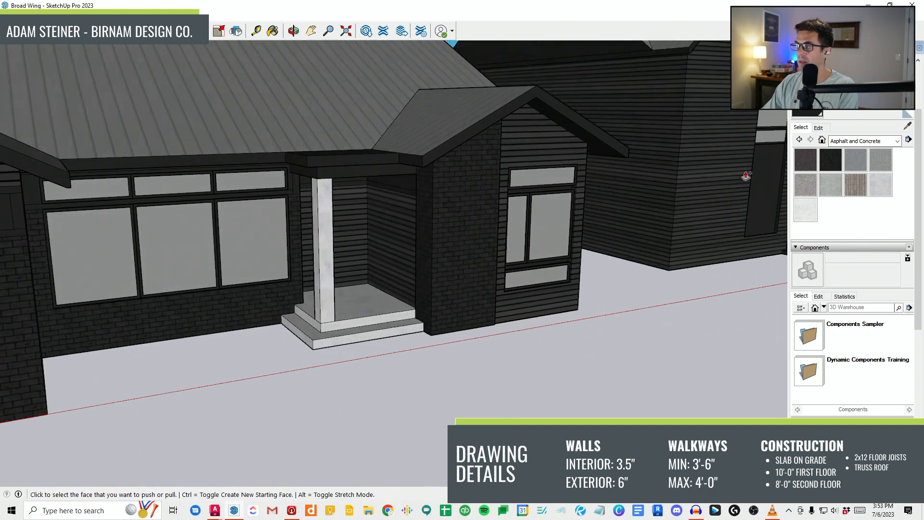
Step: Paint the porch column with the wood siding material sampled from the neighboring house
{"action": "left_click", "coordinate": [908, 126]}
{"action": "scroll", "coordinate": [245, 311], "scroll_direction": "down", "scroll_amount": 3}
{"action": "left_click", "coordinate": [688, 241]}
{"action": "scroll", "coordinate": [324, 280], "scroll_direction": "up", "scroll_amount": 3}
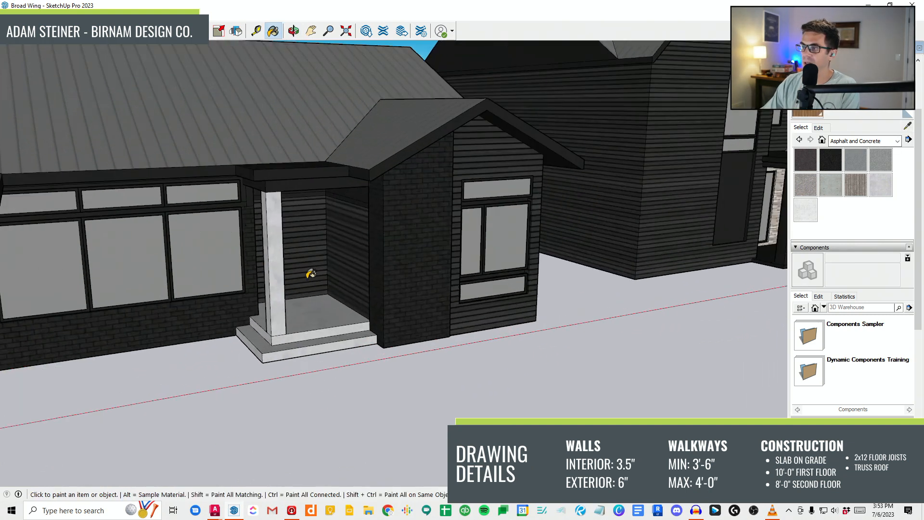
{"action": "left_click", "coordinate": [275, 260]}
{"action": "scroll", "coordinate": [270, 261], "scroll_direction": "up", "scroll_amount": 2}
{"action": "mouse_move", "coordinate": [269, 261]}
{"action": "middle_mouse_down"}
{"action": "mouse_move", "coordinate": [287, 272]}
{"action": "mouse_move", "coordinate": [241, 236]}
{"action": "middle_mouse_up"}
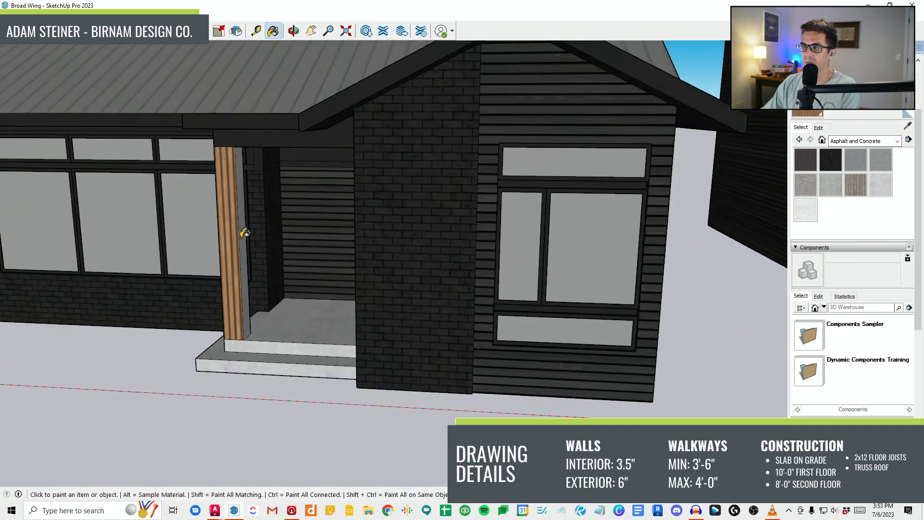
{"action": "scroll", "coordinate": [251, 269], "scroll_direction": "down", "scroll_amount": 5}
{"action": "middle_click_drag", "start_coordinate": [260, 284], "coordinate": [380, 265]}
{"action": "scroll", "coordinate": [327, 284], "scroll_direction": "down", "scroll_amount": 2}
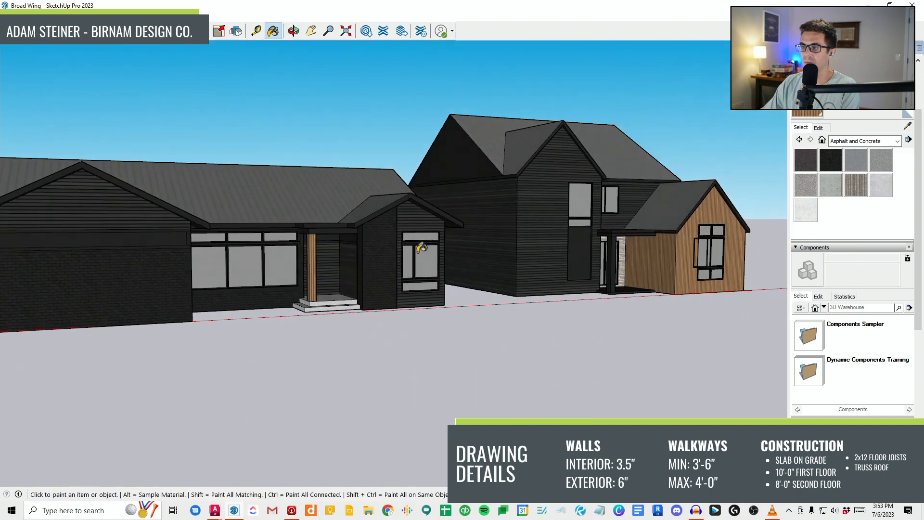
{"action": "scroll", "coordinate": [374, 266], "scroll_direction": "up", "scroll_amount": 2}
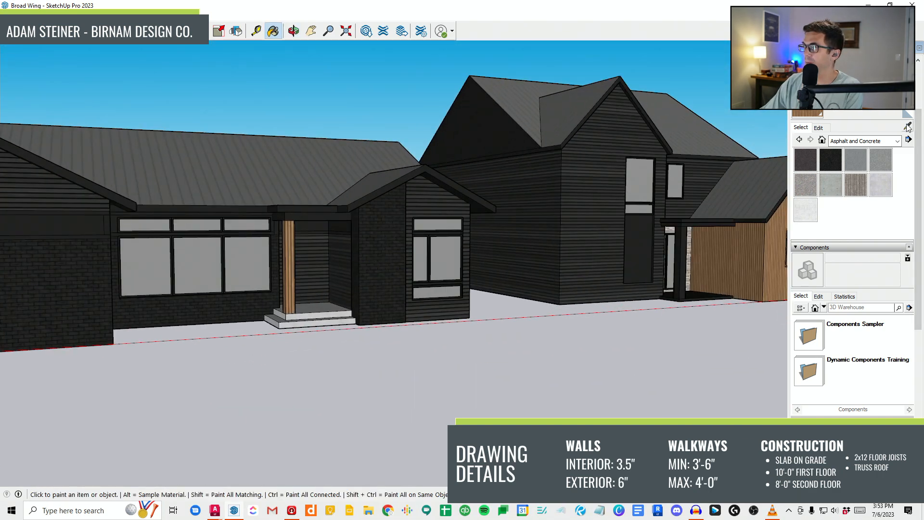
Step: Sample the dark brick of the front wall and paint all visible faces of the porch column with it
{"action": "scroll", "coordinate": [399, 241], "scroll_direction": "up", "scroll_amount": 2}
{"action": "scroll", "coordinate": [400, 244], "scroll_direction": "up", "scroll_amount": 2}
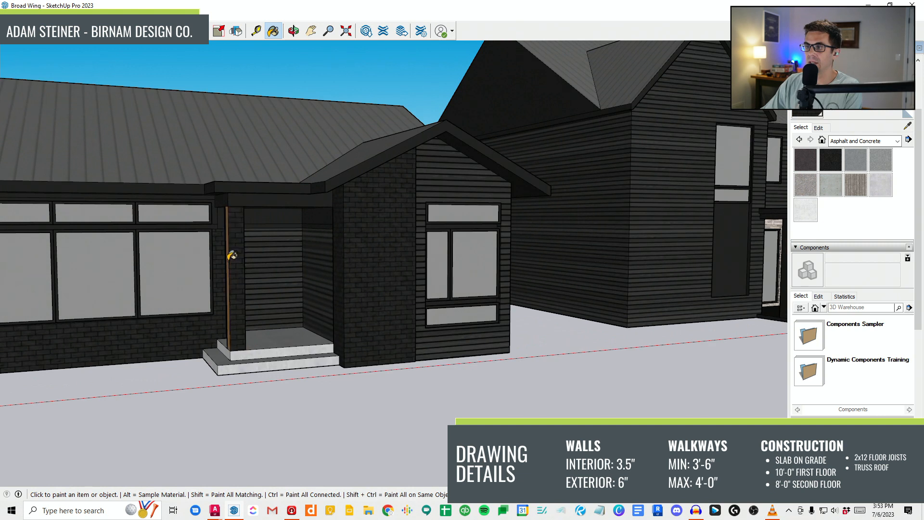
{"action": "scroll", "coordinate": [235, 251], "scroll_direction": "up", "scroll_amount": 2}
{"action": "scroll", "coordinate": [234, 259], "scroll_direction": "up", "scroll_amount": 1}
{"action": "middle_click_drag", "start_coordinate": [234, 258], "coordinate": [305, 275]}
{"action": "scroll", "coordinate": [268, 258], "scroll_direction": "up", "scroll_amount": 1}
{"action": "scroll", "coordinate": [227, 256], "scroll_direction": "up", "scroll_amount": 1}
{"action": "left_click", "coordinate": [227, 256]}
{"action": "middle_click_drag", "start_coordinate": [227, 256], "coordinate": [351, 271]}
{"action": "scroll", "coordinate": [351, 271], "scroll_direction": "down", "scroll_amount": 3}
{"action": "middle_click_drag", "start_coordinate": [413, 351], "coordinate": [320, 329]}
{"action": "scroll", "coordinate": [321, 330], "scroll_direction": "down", "scroll_amount": 1}
{"action": "scroll", "coordinate": [439, 337], "scroll_direction": "down", "scroll_amount": 2}
{"action": "middle_click_drag", "start_coordinate": [368, 384], "coordinate": [436, 365]}
{"action": "scroll", "coordinate": [451, 264], "scroll_direction": "up", "scroll_amount": 1}
{"action": "scroll", "coordinate": [441, 270], "scroll_direction": "down", "scroll_amount": 1}
{"action": "middle_click_drag", "start_coordinate": [469, 307], "coordinate": [387, 305]}
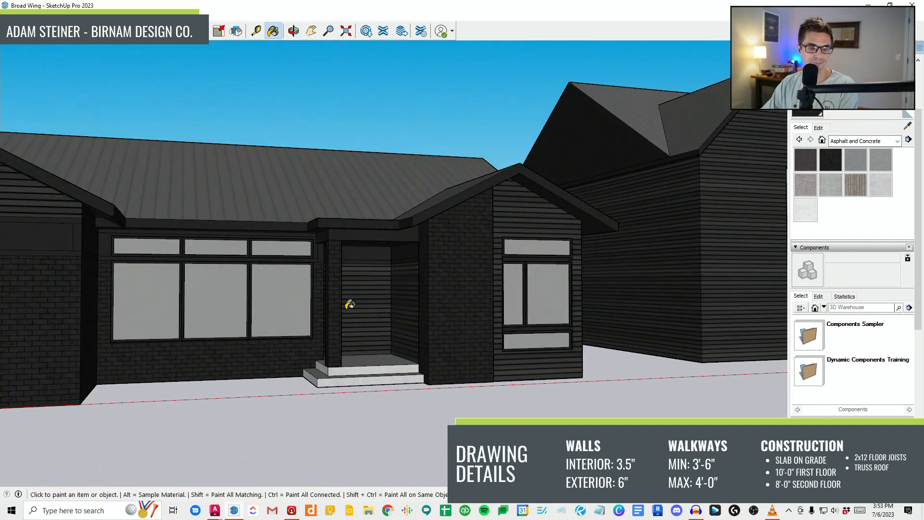
{"action": "scroll", "coordinate": [200, 289], "scroll_direction": "down", "scroll_amount": 6}
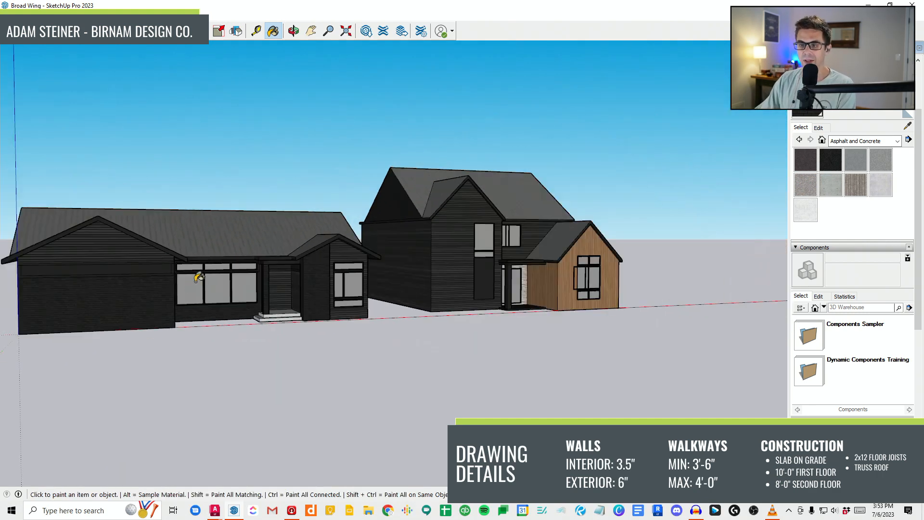
{"action": "scroll", "coordinate": [160, 300], "scroll_direction": "up", "scroll_amount": 1}
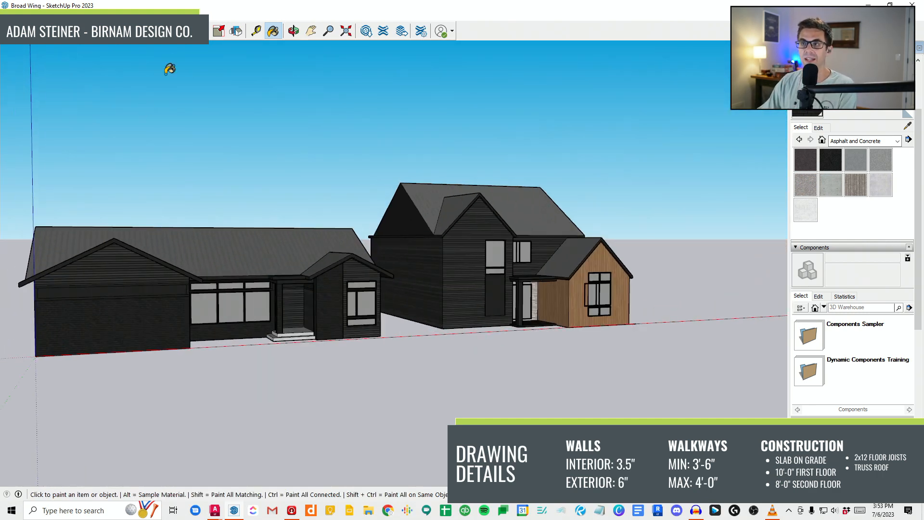
Step: Offset the outlines of the siding faces on the garage gable and the small front gable inward
{"action": "key", "text": "f"}
{"action": "scroll", "coordinate": [124, 272], "scroll_direction": "up", "scroll_amount": 2}
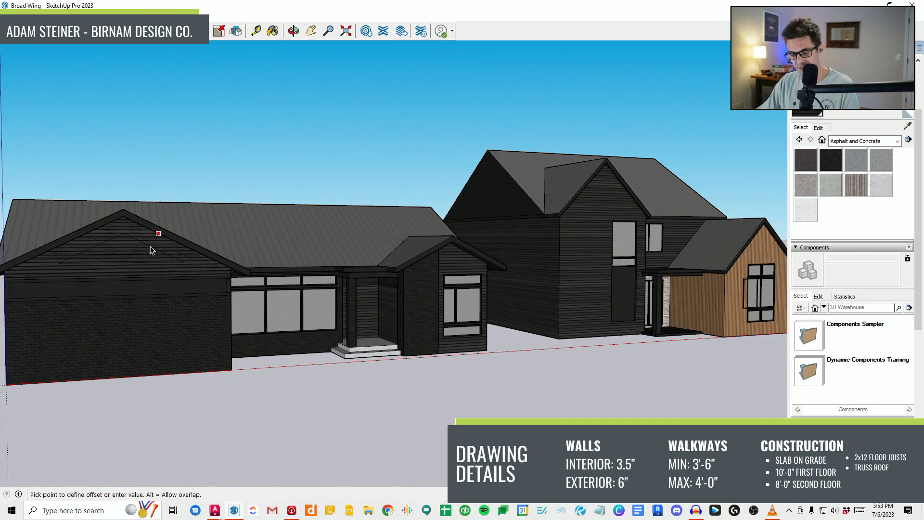
{"action": "scroll", "coordinate": [428, 289], "scroll_direction": "up", "scroll_amount": 4}
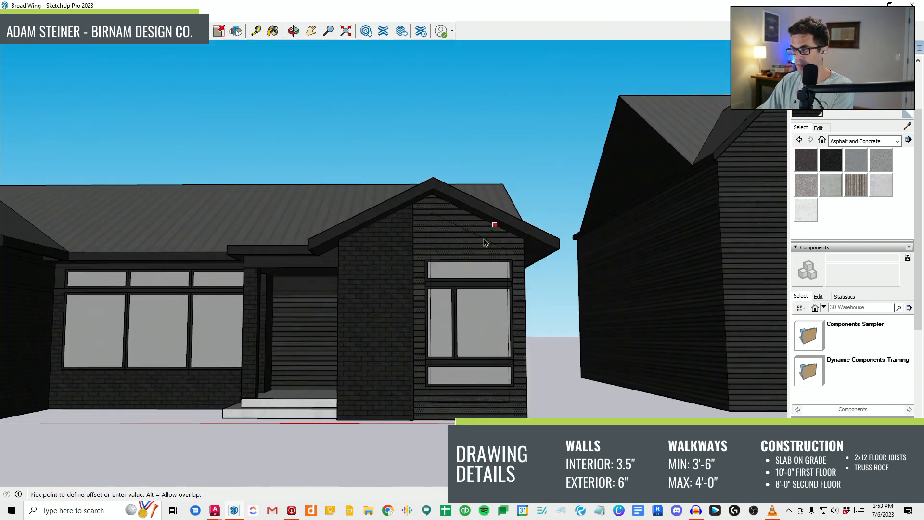
{"action": "middle_click_drag", "start_coordinate": [490, 238], "coordinate": [494, 250]}
Step: Extend the small gable's sloped offset lines to the wall edges and erase the leftover vertical offset lines below
{"action": "key", "text": "l"}
{"action": "scroll", "coordinate": [395, 206], "scroll_direction": "up", "scroll_amount": 1}
{"action": "middle_click_drag", "start_coordinate": [428, 218], "coordinate": [283, 199]}
{"action": "scroll", "coordinate": [359, 211], "scroll_direction": "up", "scroll_amount": 3}
{"action": "scroll", "coordinate": [363, 207], "scroll_direction": "up", "scroll_amount": 1}
{"action": "left_click", "coordinate": [360, 204]}
{"action": "left_click", "coordinate": [350, 213]}
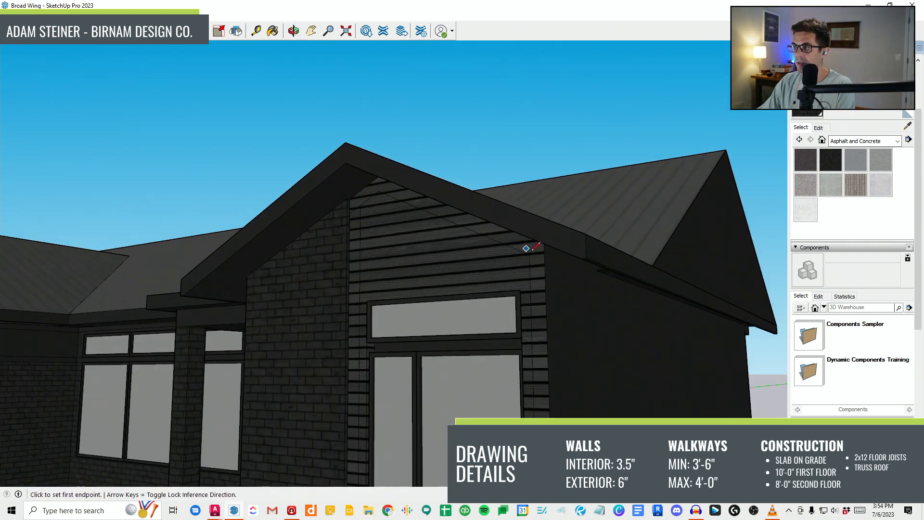
{"action": "left_click", "coordinate": [529, 255]}
{"action": "key", "text": "e"}
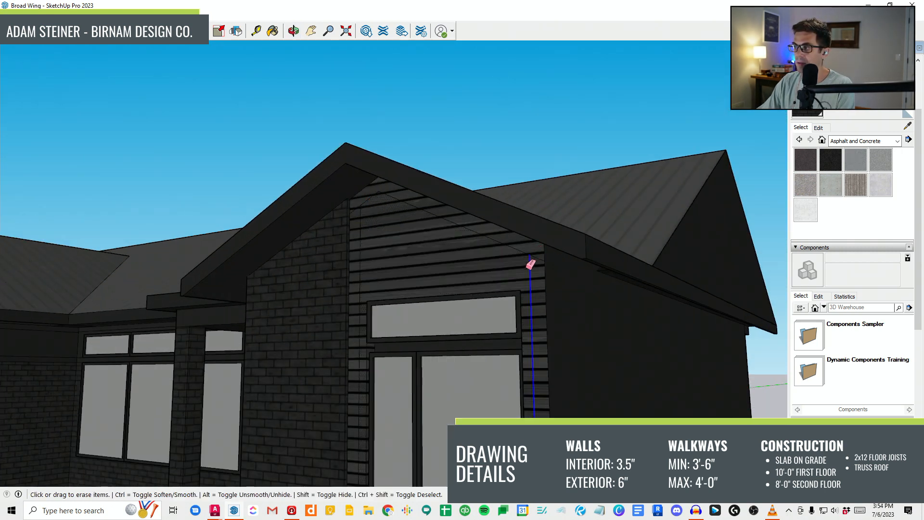
{"action": "middle_click_drag", "start_coordinate": [371, 214], "coordinate": [408, 428]}
Step: Paint the sloped strip under the small gable's roof with the dark trim material and pull it out from the siding
{"action": "middle_click_drag", "start_coordinate": [414, 466], "coordinate": [513, 327]}
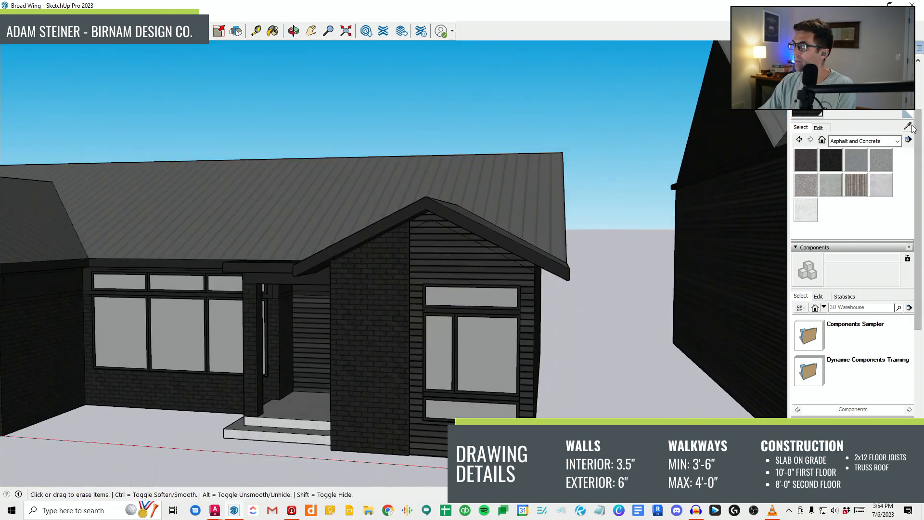
{"action": "key", "text": "b"}
{"action": "scroll", "coordinate": [448, 219], "scroll_direction": "up", "scroll_amount": 3}
{"action": "left_click", "coordinate": [435, 233]}
{"action": "middle_click_drag", "start_coordinate": [438, 232], "coordinate": [380, 202]}
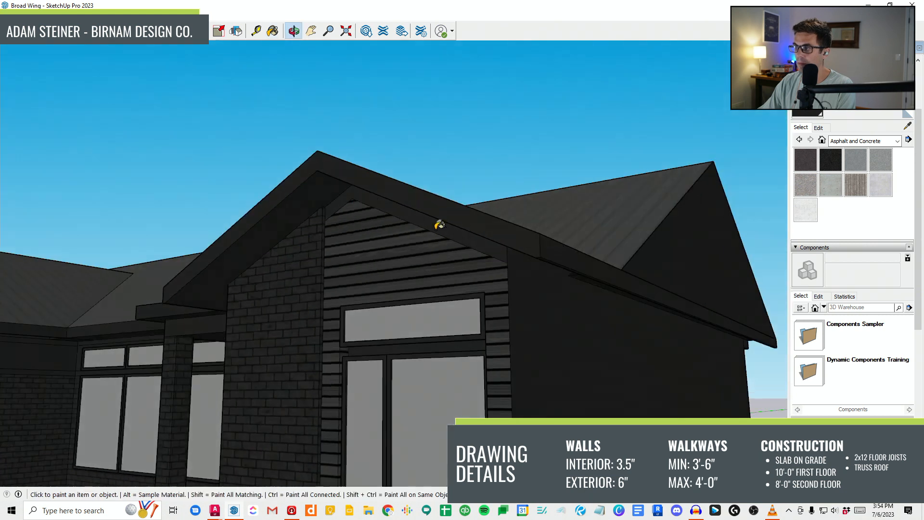
{"action": "scroll", "coordinate": [479, 256], "scroll_direction": "up", "scroll_amount": 2}
{"action": "key", "text": "p"}
{"action": "left_click", "coordinate": [484, 259]}
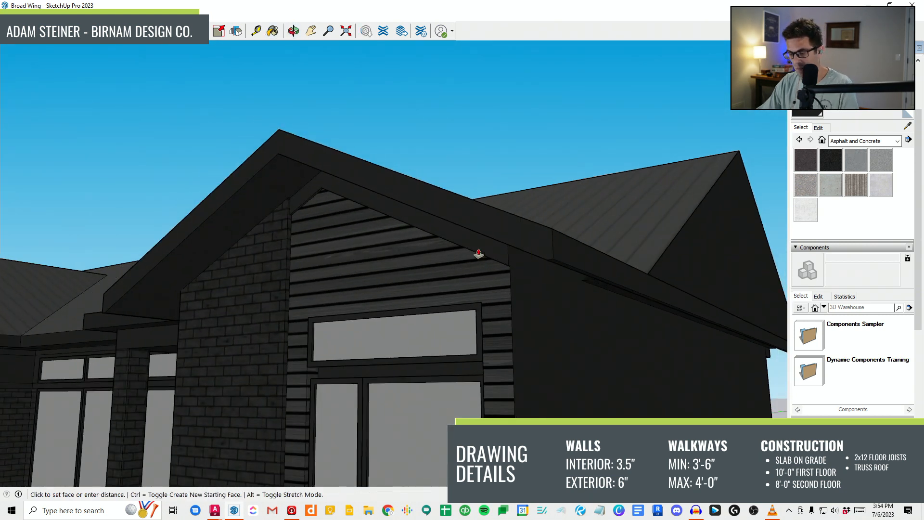
{"action": "left_click", "coordinate": [479, 254]}
{"action": "middle_click_drag", "start_coordinate": [479, 254], "coordinate": [658, 315]}
Step: Close the garage gable's trim outline with short vertical lines down to the horizontal band and remove the leftover offset line
{"action": "scroll", "coordinate": [512, 336], "scroll_direction": "down", "scroll_amount": 3}
{"action": "scroll", "coordinate": [137, 336], "scroll_direction": "up", "scroll_amount": 1}
{"action": "scroll", "coordinate": [361, 331], "scroll_direction": "down", "scroll_amount": 3}
{"action": "scroll", "coordinate": [92, 327], "scroll_direction": "up", "scroll_amount": 5}
{"action": "key", "text": "l"}
{"action": "scroll", "coordinate": [85, 314], "scroll_direction": "up", "scroll_amount": 1}
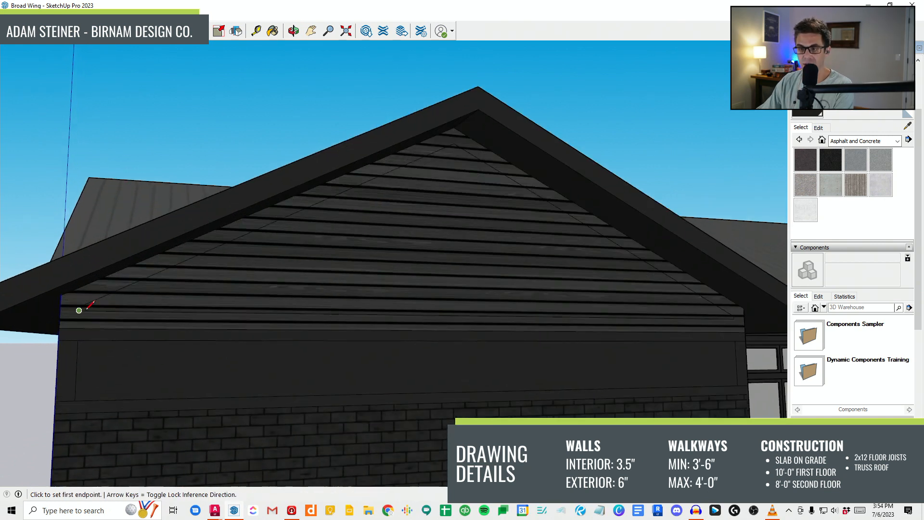
{"action": "scroll", "coordinate": [78, 328], "scroll_direction": "down", "scroll_amount": 4}
{"action": "scroll", "coordinate": [569, 311], "scroll_direction": "up", "scroll_amount": 4}
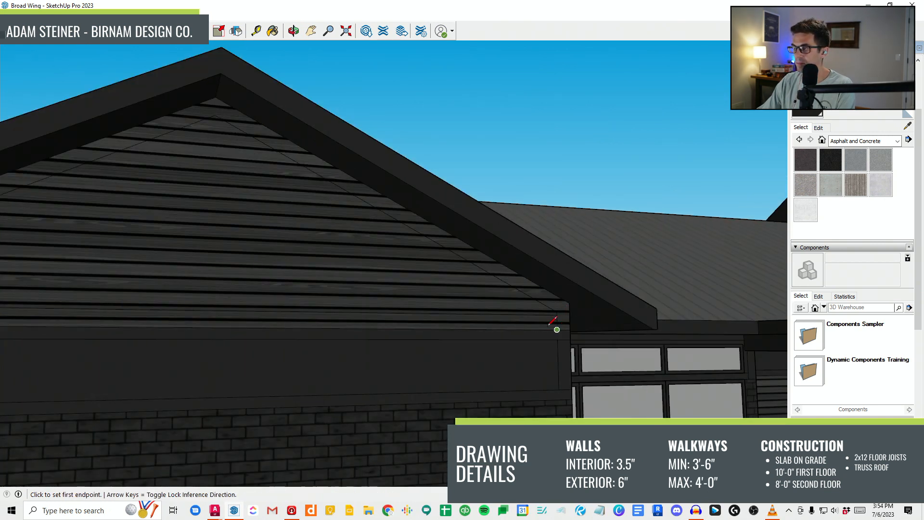
{"action": "scroll", "coordinate": [503, 313], "scroll_direction": "down", "scroll_amount": 2}
Step: Paint the garage gable's border strip with the dark trim material and pull it out from the siding
{"action": "key", "text": "b"}
{"action": "scroll", "coordinate": [496, 344], "scroll_direction": "up", "scroll_amount": 2}
{"action": "left_click", "coordinate": [564, 309]}
{"action": "scroll", "coordinate": [566, 309], "scroll_direction": "up", "scroll_amount": 1}
{"action": "middle_click_drag", "start_coordinate": [556, 343], "coordinate": [573, 338]}
{"action": "key", "text": "p"}
{"action": "left_click", "coordinate": [579, 325]}
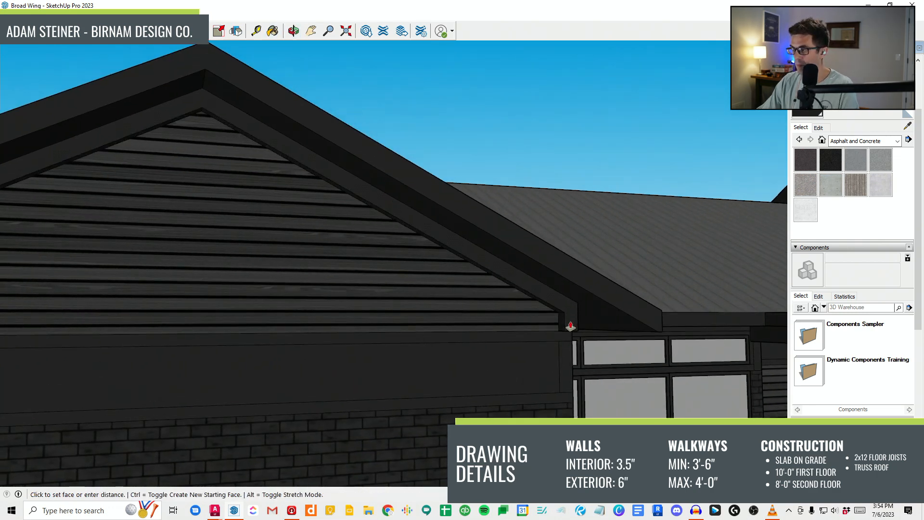
{"action": "left_click", "coordinate": [570, 330]}
Step: Pull the horizontal trim below the garage gable outward at both front corners of the garage
{"action": "scroll", "coordinate": [504, 351], "scroll_direction": "down", "scroll_amount": 3}
{"action": "middle_click_drag", "start_coordinate": [141, 370], "coordinate": [16, 362]}
{"action": "scroll", "coordinate": [20, 349], "scroll_direction": "up", "scroll_amount": 2}
{"action": "left_click", "coordinate": [21, 347]}
{"action": "left_click", "coordinate": [34, 362]}
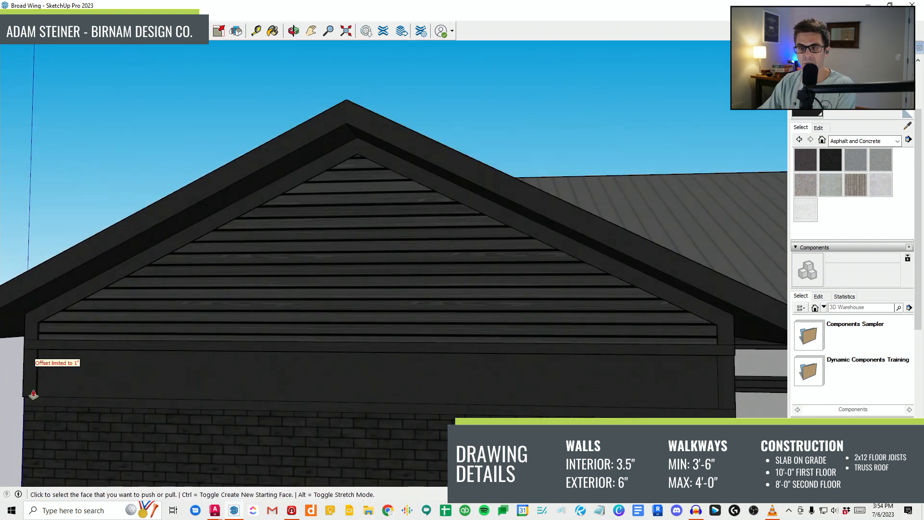
{"action": "left_click", "coordinate": [727, 355]}
{"action": "left_click", "coordinate": [728, 355]}
Step: Pull the upper and lower trim bands on the garage's side wall outward so they wrap the front corner
{"action": "middle_click_drag", "start_coordinate": [597, 375], "coordinate": [409, 368]}
{"action": "scroll", "coordinate": [472, 320], "scroll_direction": "down", "scroll_amount": 3}
{"action": "middle_click_drag", "start_coordinate": [505, 356], "coordinate": [505, 332]}
{"action": "scroll", "coordinate": [588, 357], "scroll_direction": "up", "scroll_amount": 2}
{"action": "scroll", "coordinate": [596, 319], "scroll_direction": "up", "scroll_amount": 2}
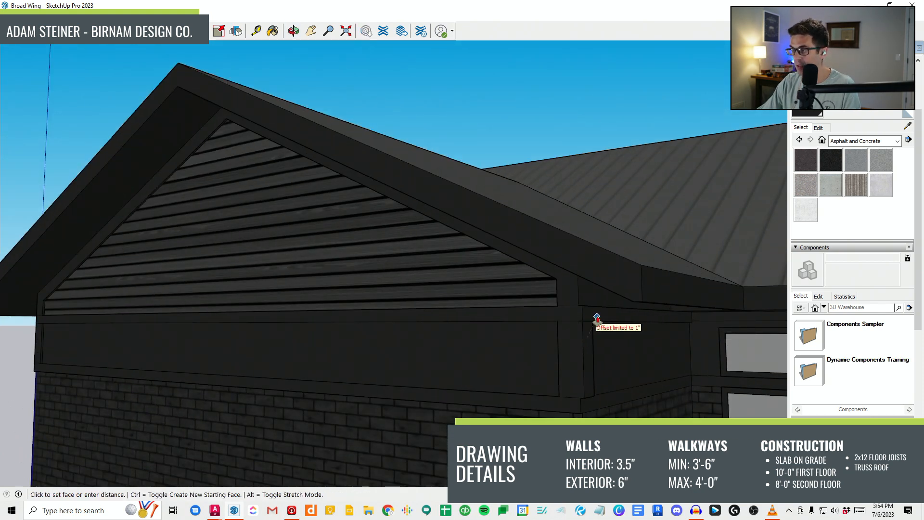
{"action": "left_click", "coordinate": [593, 390]}
{"action": "scroll", "coordinate": [512, 377], "scroll_direction": "down", "scroll_amount": 2}
{"action": "middle_click_drag", "start_coordinate": [511, 377], "coordinate": [619, 330]}
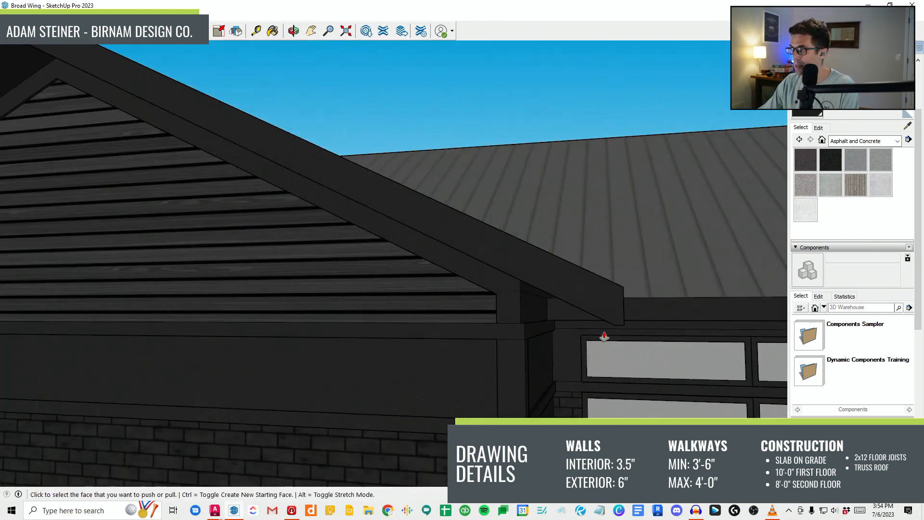
{"action": "scroll", "coordinate": [573, 328], "scroll_direction": "up", "scroll_amount": 3}
{"action": "left_click", "coordinate": [565, 329]}
{"action": "left_click", "coordinate": [566, 330]}
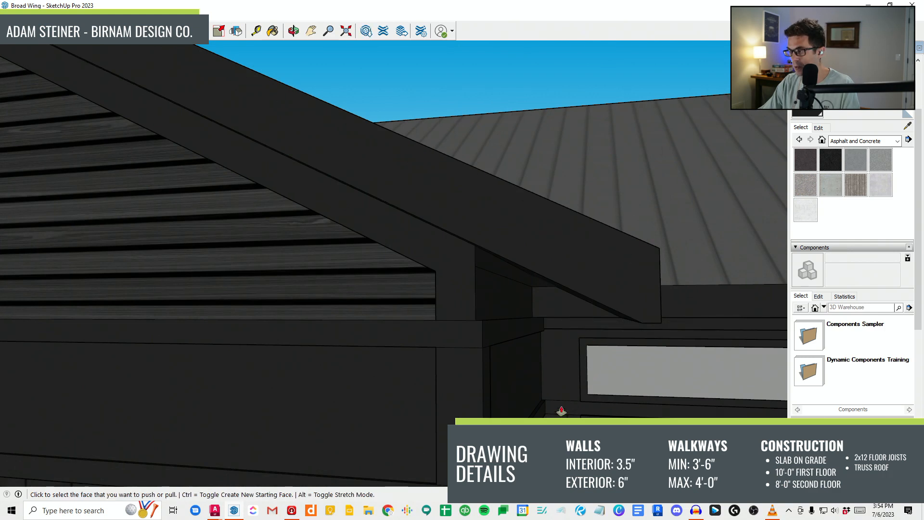
{"action": "scroll", "coordinate": [562, 410], "scroll_direction": "down", "scroll_amount": 6}
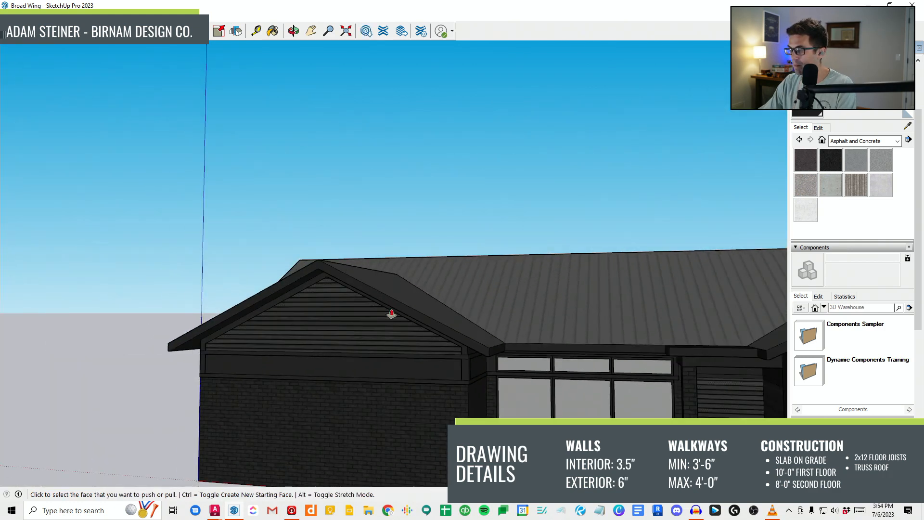
Step: Pull out the lower trim band on the short brick return wall inside the porch
{"action": "scroll", "coordinate": [407, 320], "scroll_direction": "down", "scroll_amount": 4}
{"action": "scroll", "coordinate": [644, 380], "scroll_direction": "up", "scroll_amount": 2}
{"action": "scroll", "coordinate": [528, 341], "scroll_direction": "up", "scroll_amount": 7}
{"action": "middle_click_drag", "start_coordinate": [528, 340], "coordinate": [388, 281]}
{"action": "scroll", "coordinate": [369, 268], "scroll_direction": "up", "scroll_amount": 3}
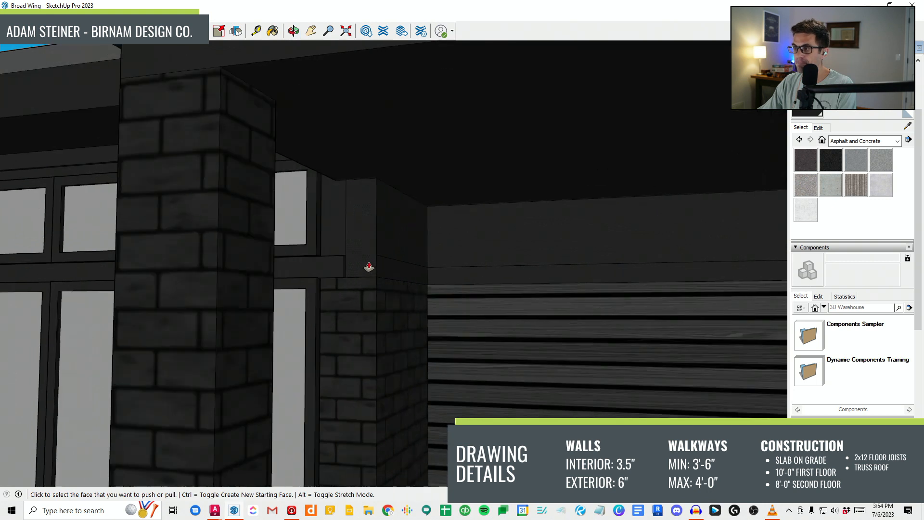
{"action": "left_click", "coordinate": [406, 278]}
{"action": "left_click", "coordinate": [424, 281]}
{"action": "middle_click_drag", "start_coordinate": [424, 280], "coordinate": [374, 212]}
Step: Draw a vertical corner-board line above the band on the porch return wall and pull the strip outward
{"action": "key", "text": "l"}
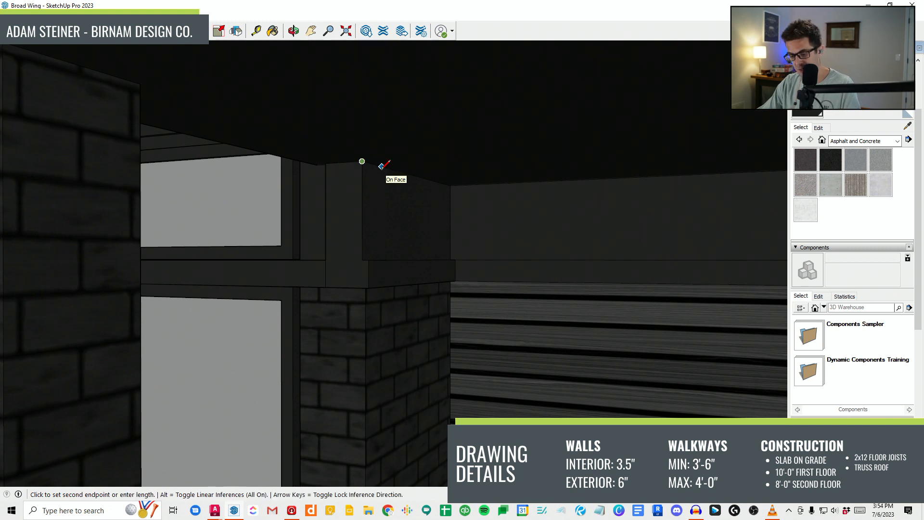
{"action": "middle_click_drag", "start_coordinate": [382, 161], "coordinate": [379, 224]}
{"action": "left_click", "coordinate": [379, 260]}
{"action": "scroll", "coordinate": [378, 225], "scroll_direction": "down", "scroll_amount": 1}
{"action": "key", "text": "p"}
{"action": "left_click", "coordinate": [374, 232]}
{"action": "left_click", "coordinate": [379, 262]}
Step: Pull out the remaining trim bands above the siding on the walls inside the porch
{"action": "middle_click_drag", "start_coordinate": [420, 287], "coordinate": [456, 278]}
{"action": "scroll", "coordinate": [456, 279], "scroll_direction": "down", "scroll_amount": 2}
{"action": "left_click", "coordinate": [455, 277]}
{"action": "left_click", "coordinate": [397, 288]}
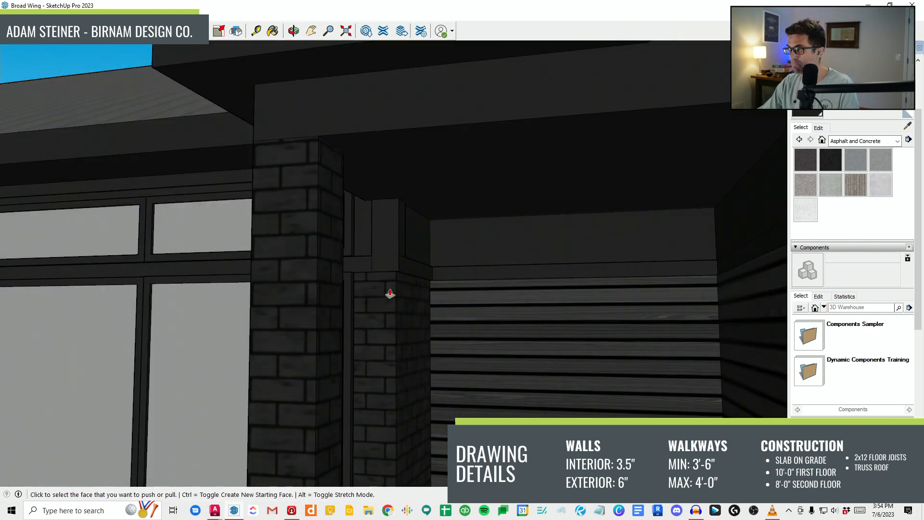
{"action": "scroll", "coordinate": [400, 289], "scroll_direction": "down", "scroll_amount": 2}
{"action": "middle_click_drag", "start_coordinate": [568, 285], "coordinate": [674, 282]}
{"action": "left_click", "coordinate": [646, 270]}
{"action": "left_click", "coordinate": [646, 270]}
Step: Save the house model
{"action": "scroll", "coordinate": [446, 330], "scroll_direction": "down", "scroll_amount": 8}
{"action": "middle_click_drag", "start_coordinate": [446, 331], "coordinate": [484, 355]}
{"action": "scroll", "coordinate": [314, 404], "scroll_direction": "up", "scroll_amount": 3}
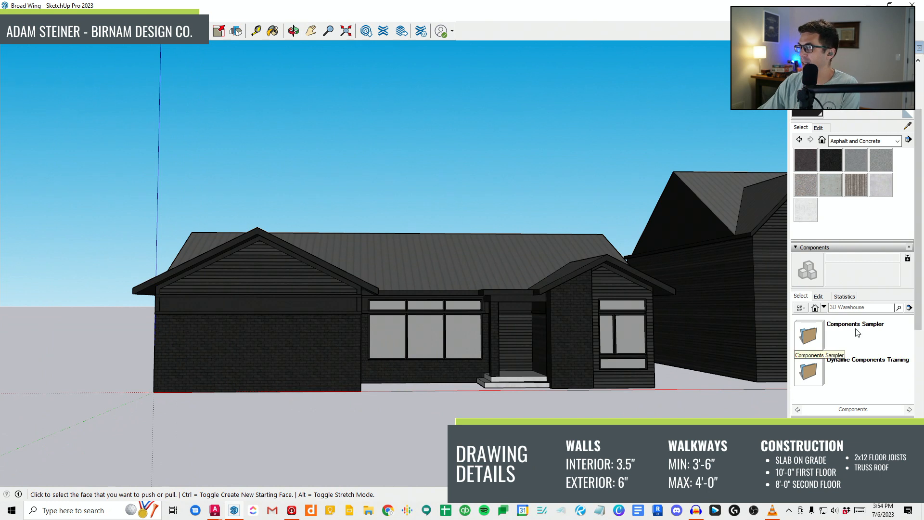
{"action": "scroll", "coordinate": [852, 326], "scroll_direction": "down", "scroll_amount": 2}
{"action": "scroll", "coordinate": [465, 343], "scroll_direction": "down", "scroll_amount": 2}
{"action": "scroll", "coordinate": [465, 343], "scroll_direction": "down", "scroll_amount": 2}
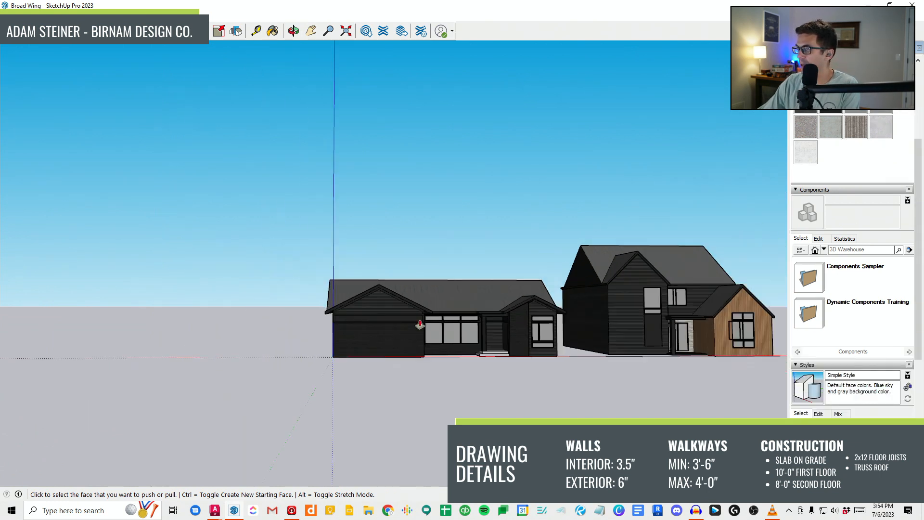
{"action": "middle_click_drag", "start_coordinate": [466, 343], "coordinate": [417, 362]}
{"action": "scroll", "coordinate": [548, 344], "scroll_direction": "up", "scroll_amount": 2}
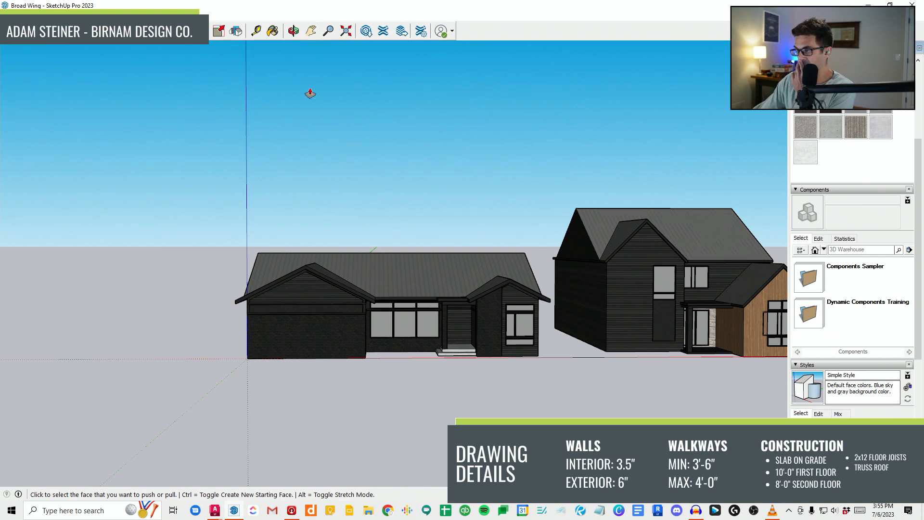
{"action": "left_click", "coordinate": [10, 15]}
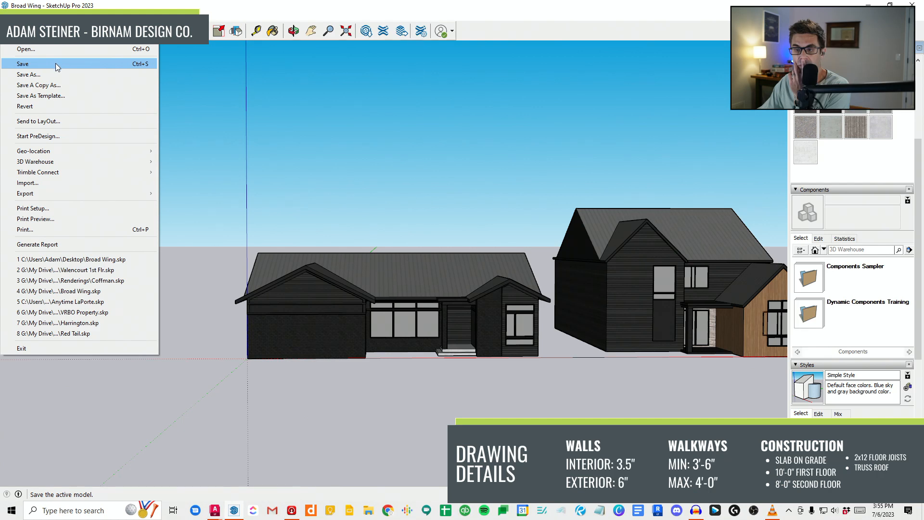
{"action": "left_click", "coordinate": [56, 63]}
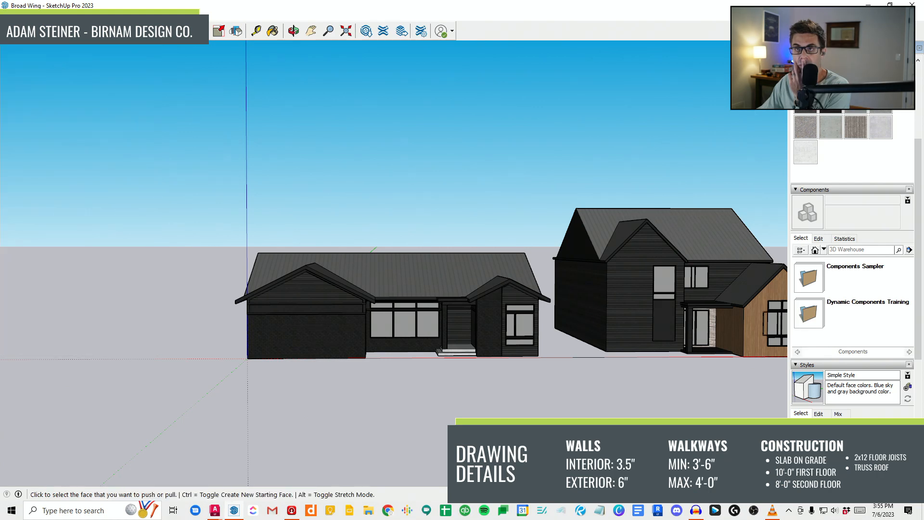
Step: Open the AI Barndo model from the VRBO Property folder under 000 - 60 Minute Floor Plans
{"action": "left_click", "coordinate": [10, 15]}
{"action": "left_click", "coordinate": [29, 50]}
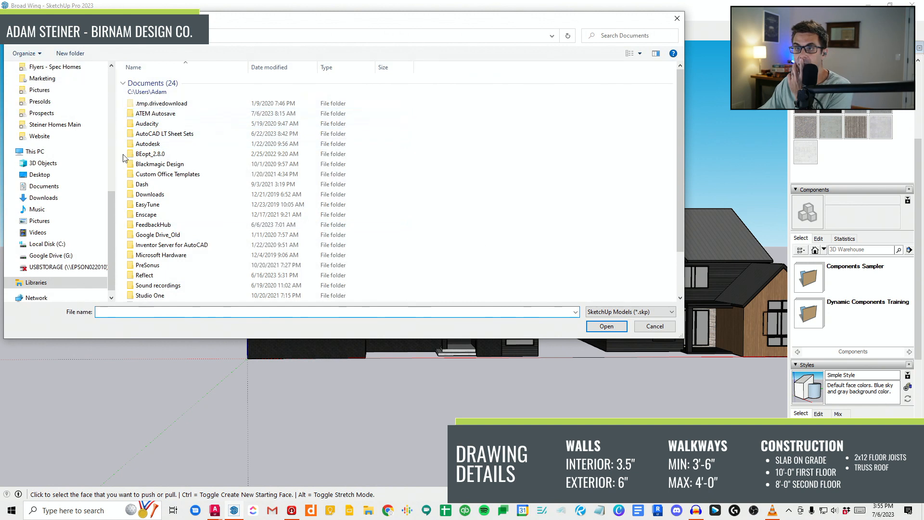
{"action": "scroll", "coordinate": [111, 214], "scroll_direction": "up", "scroll_amount": 5}
{"action": "left_click", "coordinate": [46, 121]}
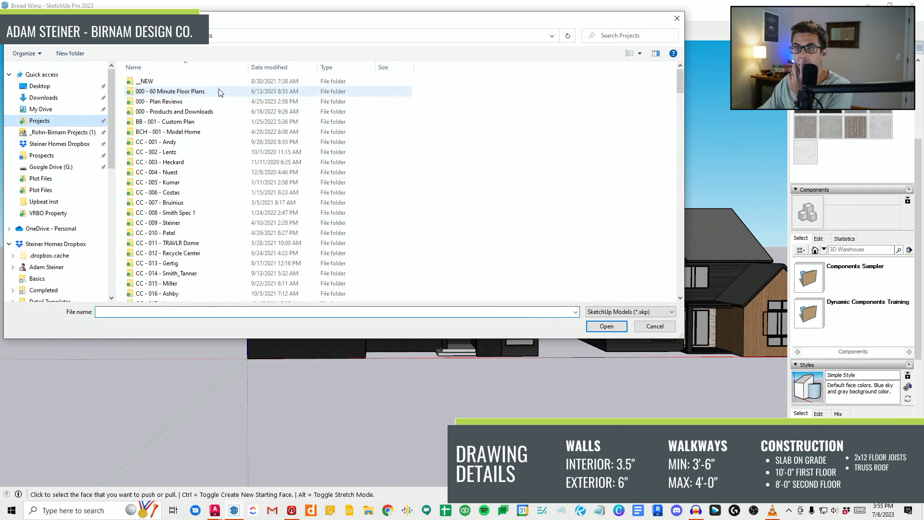
{"action": "double_click", "coordinate": [186, 93]}
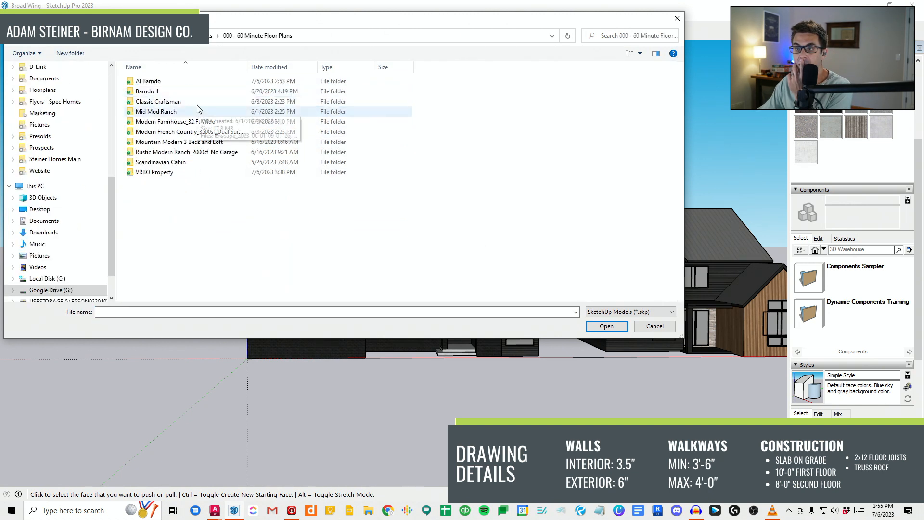
{"action": "double_click", "coordinate": [159, 172]}
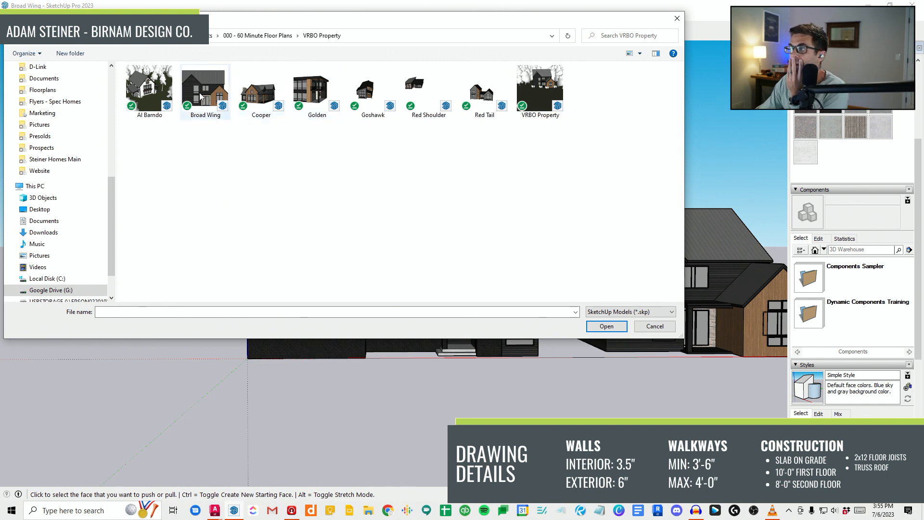
{"action": "double_click", "coordinate": [155, 95]}
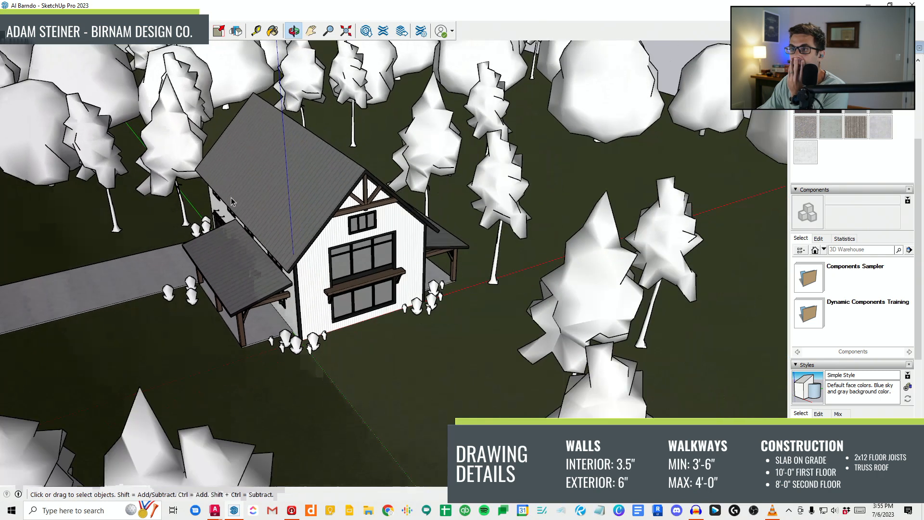
Step: Copy the decorative garage door from the barn's long wall and reopen the Broad Wing model from the Desktop
{"action": "scroll", "coordinate": [232, 198], "scroll_direction": "down", "scroll_amount": 4}
{"action": "middle_click_drag", "start_coordinate": [188, 322], "coordinate": [306, 334]}
{"action": "scroll", "coordinate": [212, 303], "scroll_direction": "up", "scroll_amount": 5}
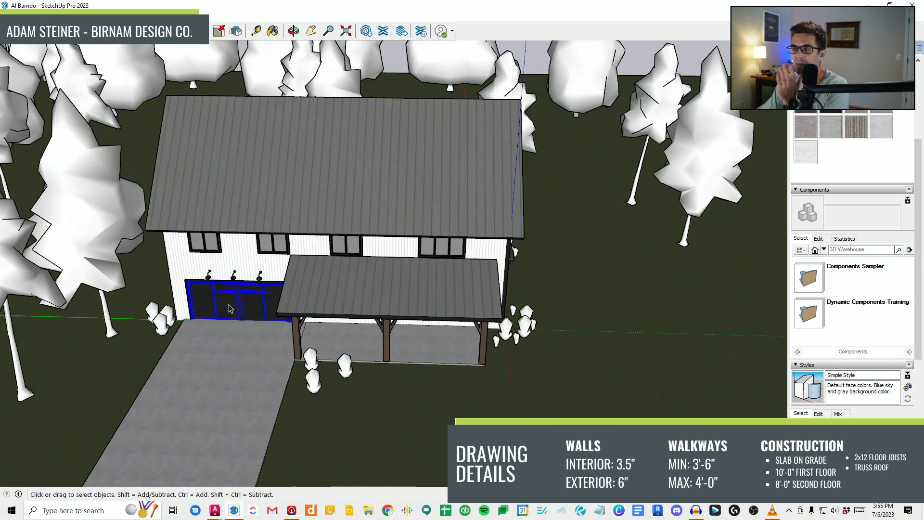
{"action": "left_click", "coordinate": [9, 16]}
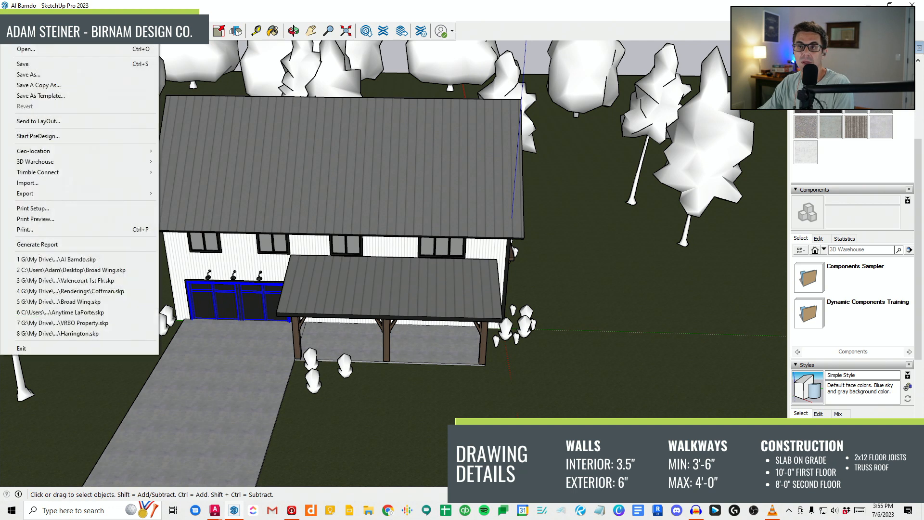
{"action": "left_click", "coordinate": [72, 270]}
Step: Paste the garage door on the ground in front of the house's garage gable wall
{"action": "middle_click_drag", "start_coordinate": [507, 309], "coordinate": [501, 337]}
{"action": "key", "text": "ctrl+v"}
{"action": "left_click", "coordinate": [235, 443]}
{"action": "middle_click_drag", "start_coordinate": [224, 405], "coordinate": [204, 444]}
{"action": "key", "text": "m"}
{"action": "scroll", "coordinate": [308, 378], "scroll_direction": "up", "scroll_amount": 5}
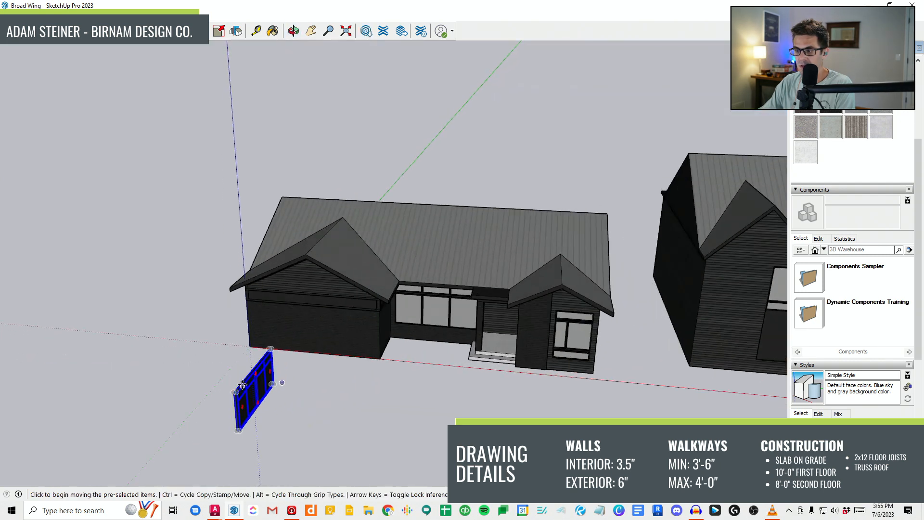
{"action": "key", "text": "q"}
{"action": "left_click", "coordinate": [240, 386]}
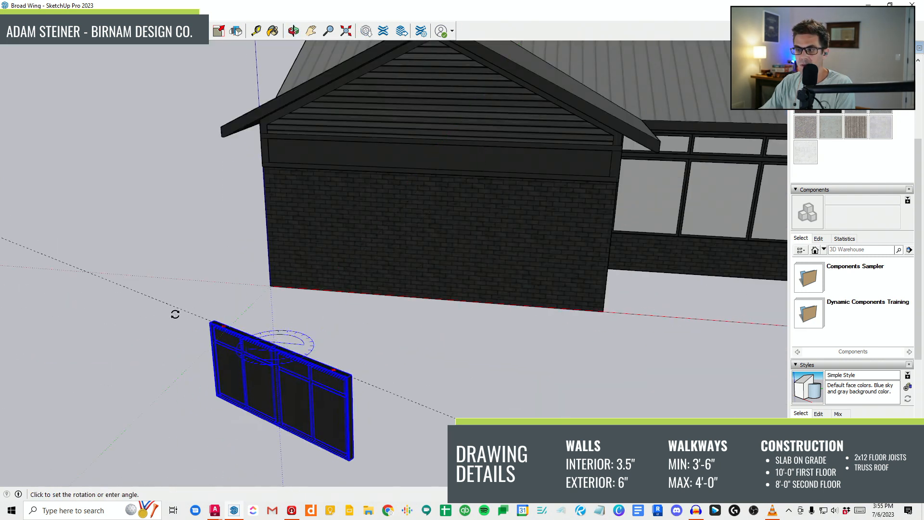
{"action": "left_click", "coordinate": [169, 337]}
{"action": "left_click", "coordinate": [186, 342]}
{"action": "left_click", "coordinate": [225, 373]}
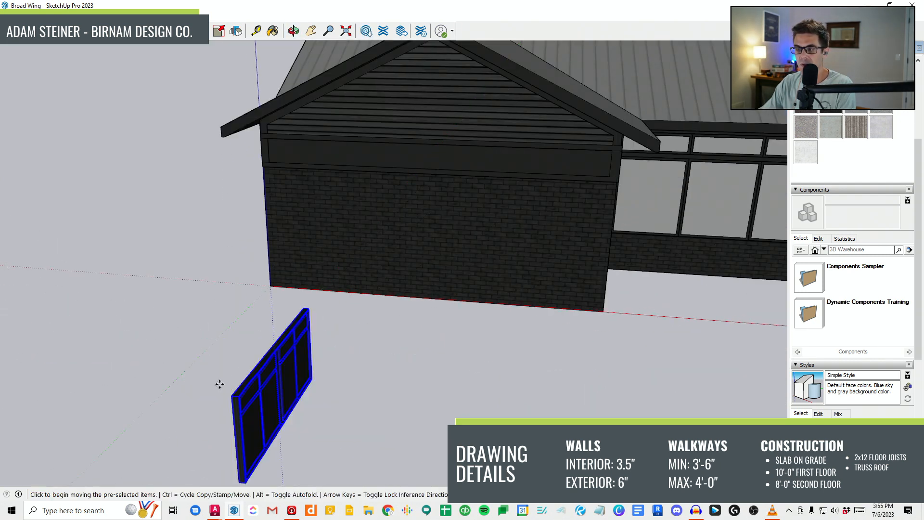
Step: Rotate the garage door parallel to the front wall and move it by its bottom midpoint to the base of the garage wall
{"action": "left_click", "coordinate": [237, 387]}
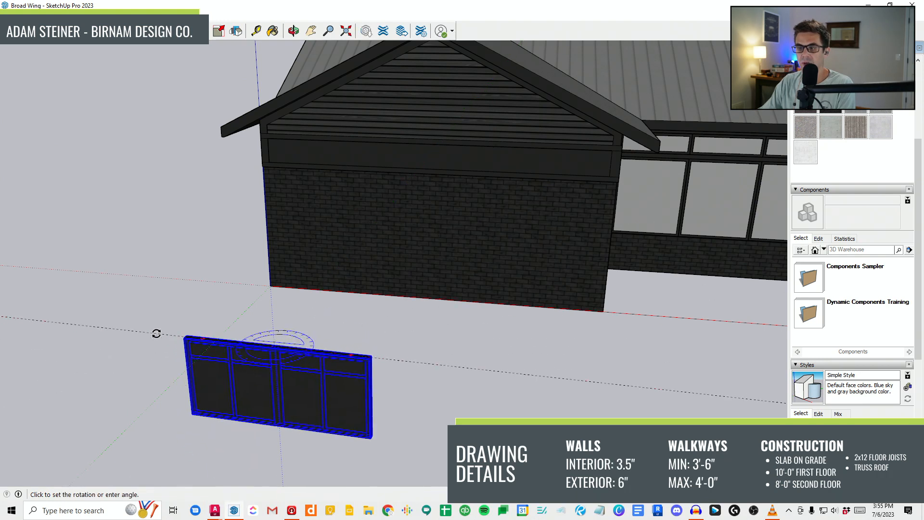
{"action": "left_click", "coordinate": [155, 340]}
{"action": "scroll", "coordinate": [285, 431], "scroll_direction": "up", "scroll_amount": 4}
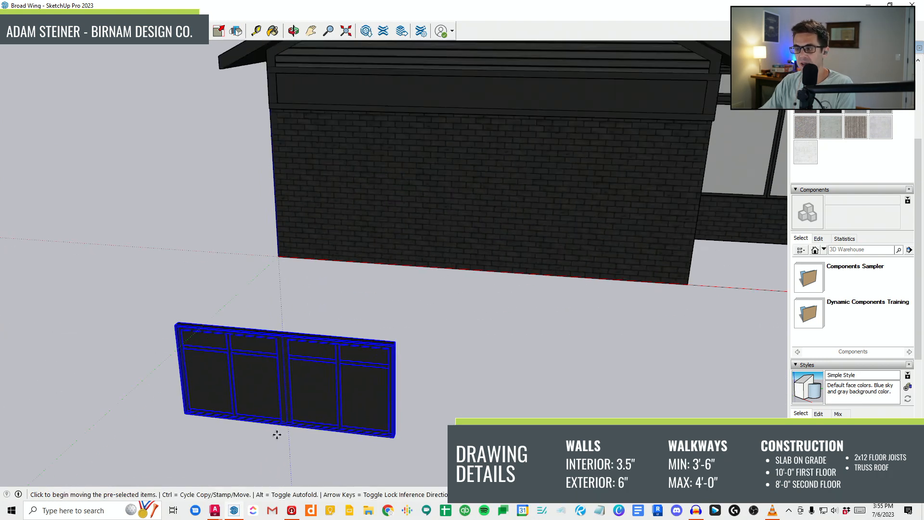
{"action": "scroll", "coordinate": [291, 425], "scroll_direction": "up", "scroll_amount": 6}
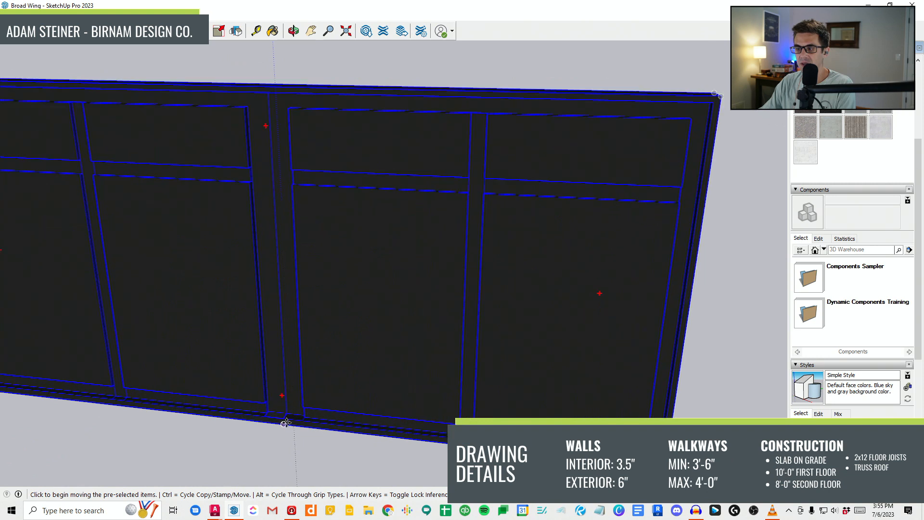
{"action": "left_click", "coordinate": [281, 423]}
{"action": "scroll", "coordinate": [280, 423], "scroll_direction": "down", "scroll_amount": 8}
{"action": "left_click", "coordinate": [329, 343]}
{"action": "scroll", "coordinate": [332, 344], "scroll_direction": "up", "scroll_amount": 10}
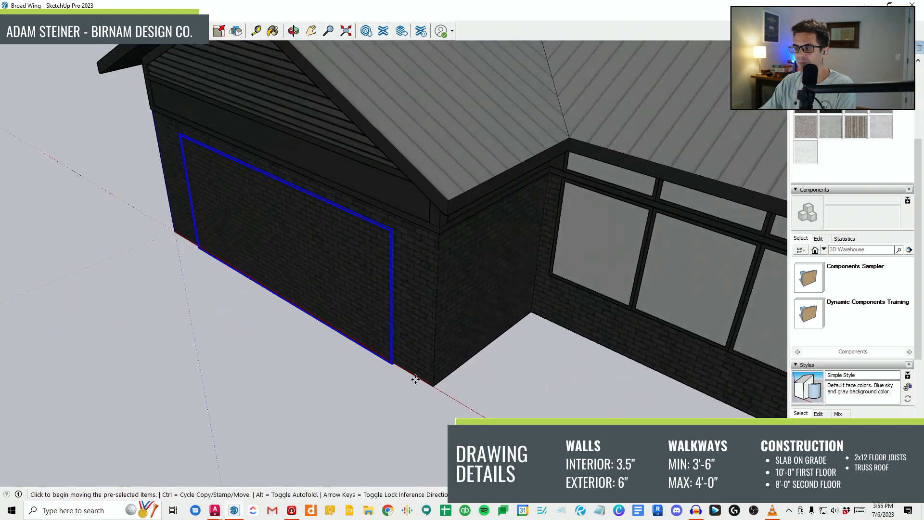
Step: Move the garage door slightly outward so its panels sit in front of the brick face
{"action": "mouse_move", "coordinate": [371, 355]}
{"action": "middle_mouse_down"}
{"action": "mouse_move", "coordinate": [443, 103]}
{"action": "mouse_move", "coordinate": [635, 190]}
{"action": "middle_mouse_up"}
{"action": "scroll", "coordinate": [635, 189], "scroll_direction": "down", "scroll_amount": 3}
{"action": "scroll", "coordinate": [301, 226], "scroll_direction": "up", "scroll_amount": 6}
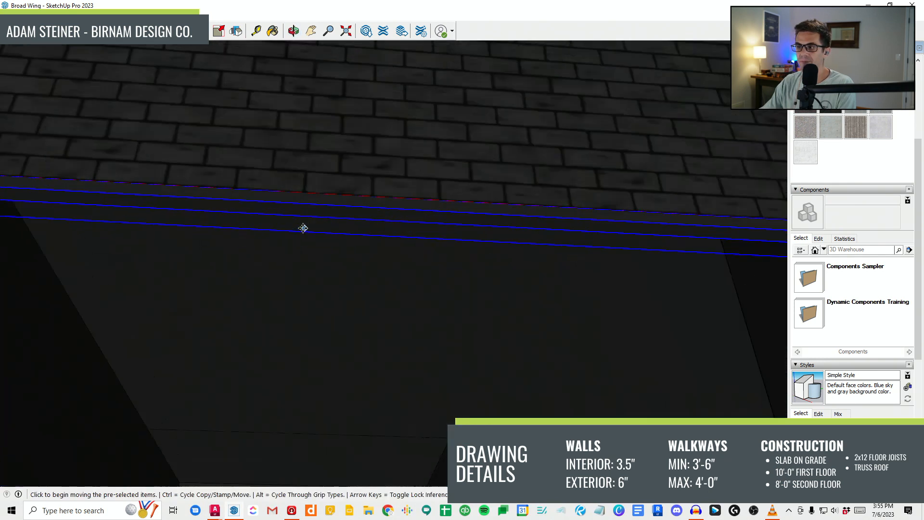
{"action": "left_click", "coordinate": [212, 201]}
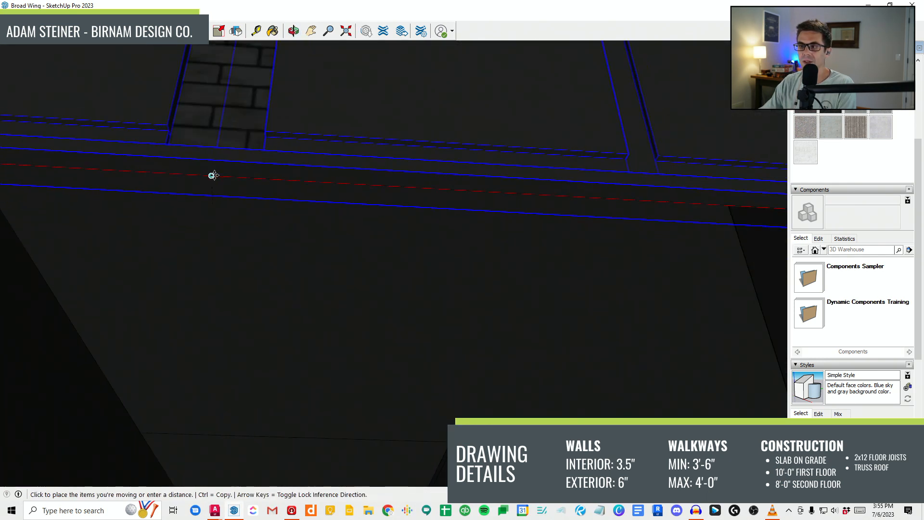
{"action": "left_click", "coordinate": [211, 176]}
Step: Try to outline the garage door opening with a rectangle on the brick wall
{"action": "scroll", "coordinate": [166, 308], "scroll_direction": "down", "scroll_amount": 5}
{"action": "middle_click_drag", "start_coordinate": [211, 176], "coordinate": [398, 241]}
{"action": "scroll", "coordinate": [398, 241], "scroll_direction": "down", "scroll_amount": 2}
{"action": "scroll", "coordinate": [176, 202], "scroll_direction": "up", "scroll_amount": 5}
{"action": "key", "text": "r"}
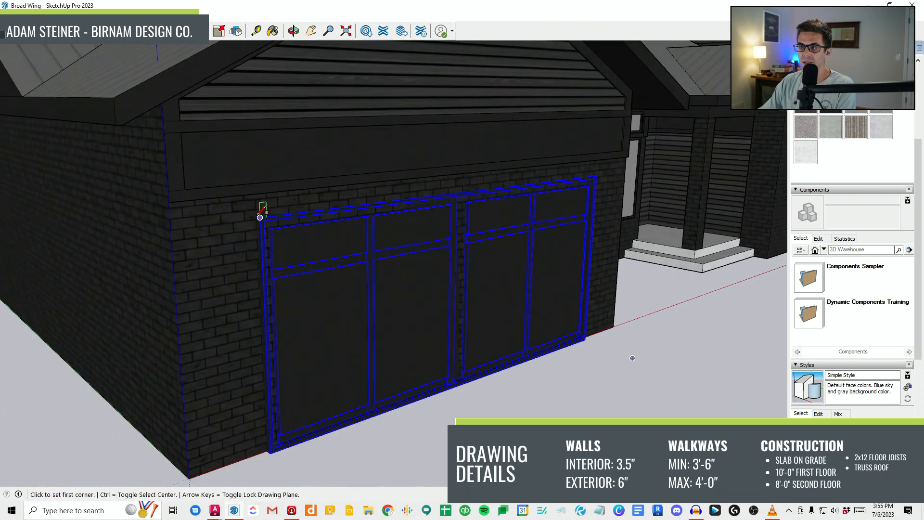
{"action": "left_click", "coordinate": [254, 215]}
{"action": "middle_click_drag", "start_coordinate": [544, 270], "coordinate": [272, 248]}
{"action": "middle_click_drag", "start_coordinate": [206, 294], "coordinate": [409, 304]}
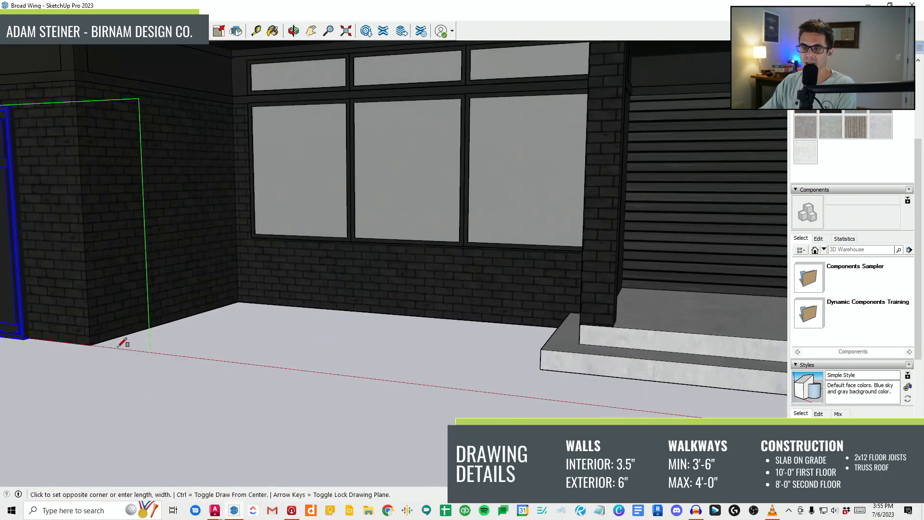
{"action": "scroll", "coordinate": [145, 346], "scroll_direction": "up", "scroll_amount": 2}
{"action": "left_click", "coordinate": [32, 334]}
{"action": "scroll", "coordinate": [31, 313], "scroll_direction": "down", "scroll_amount": 6}
{"action": "key", "text": "p"}
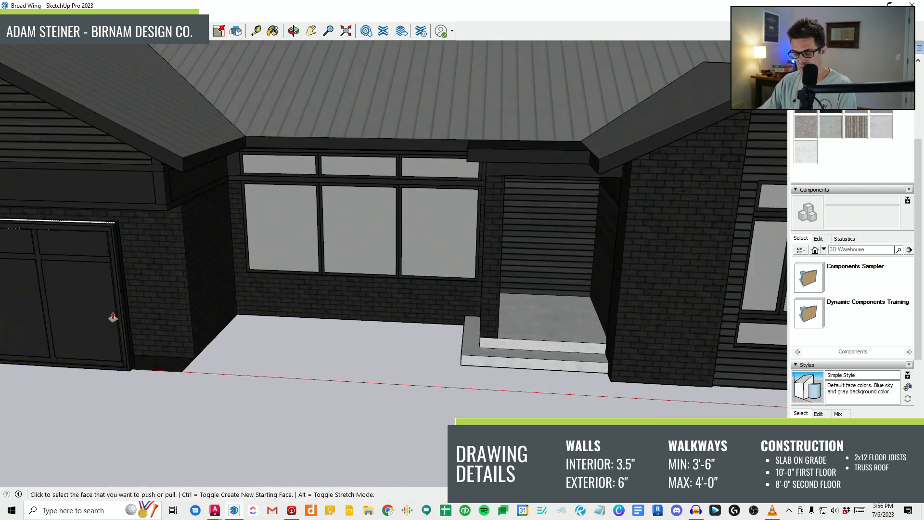
{"action": "scroll", "coordinate": [533, 311], "scroll_direction": "down", "scroll_amount": 5}
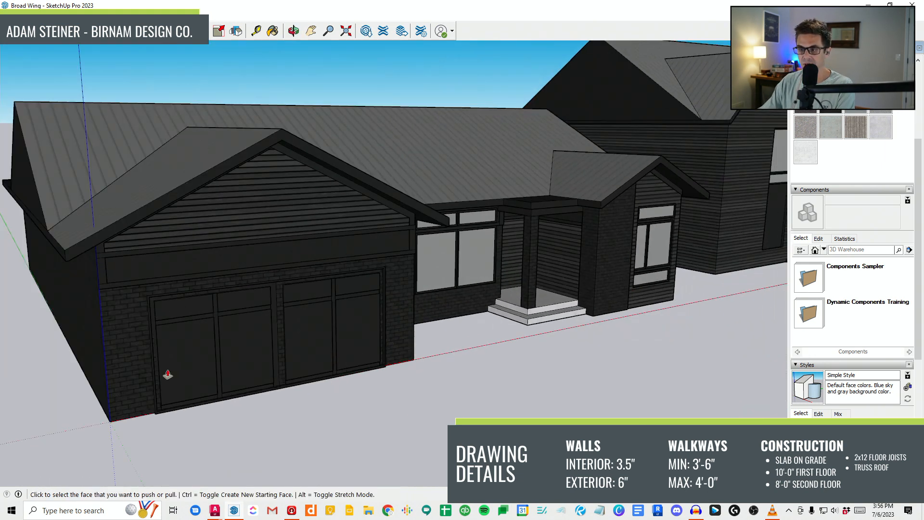
{"action": "scroll", "coordinate": [170, 375], "scroll_direction": "up", "scroll_amount": 6}
{"action": "key", "text": "t"}
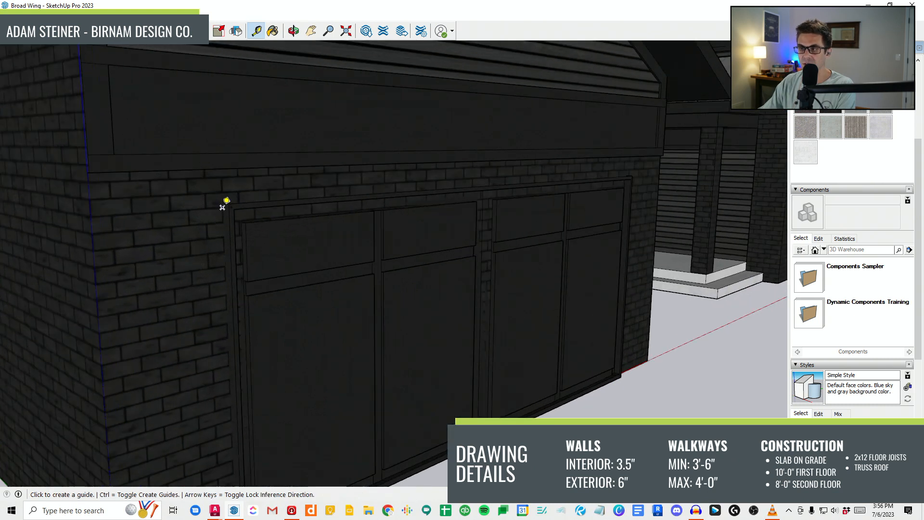
Step: Draw a rectangle on the brick wall from the garage door frame's upper corner to its opposite bottom corner
{"action": "key", "text": "r"}
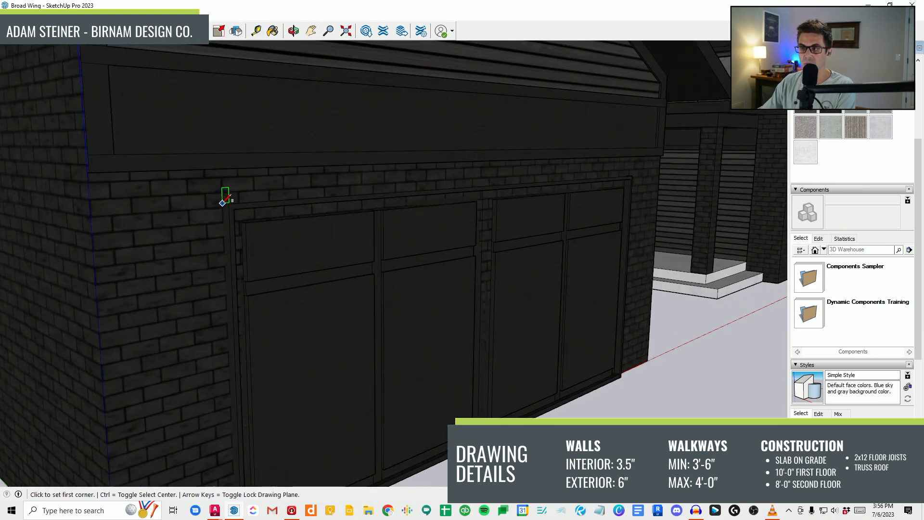
{"action": "scroll", "coordinate": [225, 202], "scroll_direction": "up", "scroll_amount": 2}
{"action": "middle_click_drag", "start_coordinate": [231, 199], "coordinate": [252, 226]}
{"action": "scroll", "coordinate": [183, 183], "scroll_direction": "up", "scroll_amount": 2}
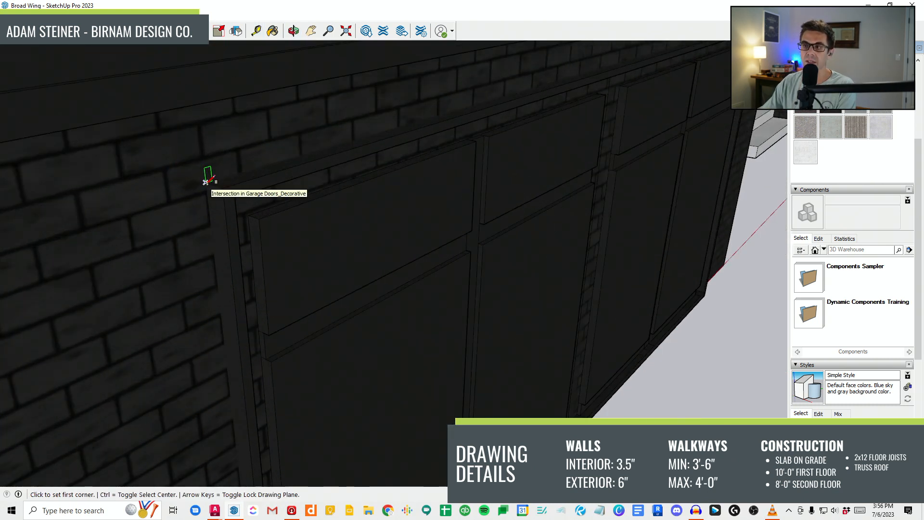
{"action": "left_click", "coordinate": [206, 182]}
{"action": "scroll", "coordinate": [206, 182], "scroll_direction": "down", "scroll_amount": 8}
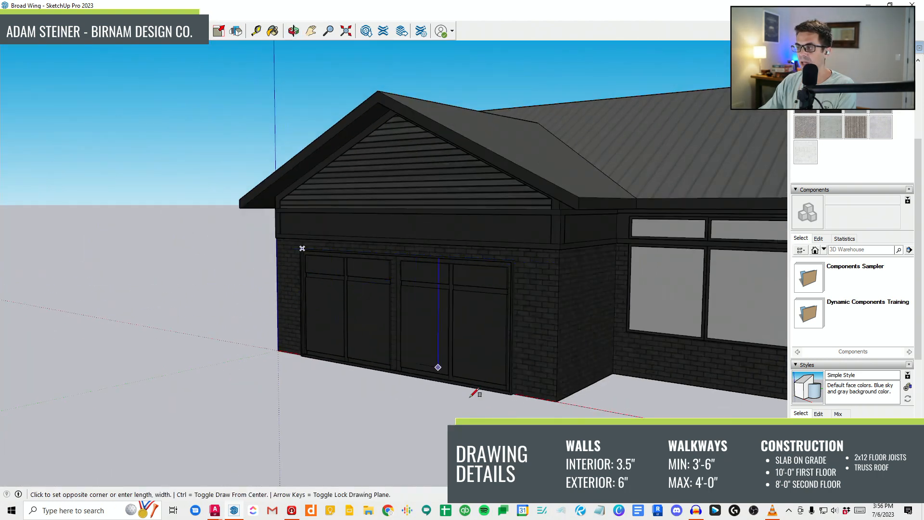
{"action": "scroll", "coordinate": [534, 374], "scroll_direction": "up", "scroll_amount": 6}
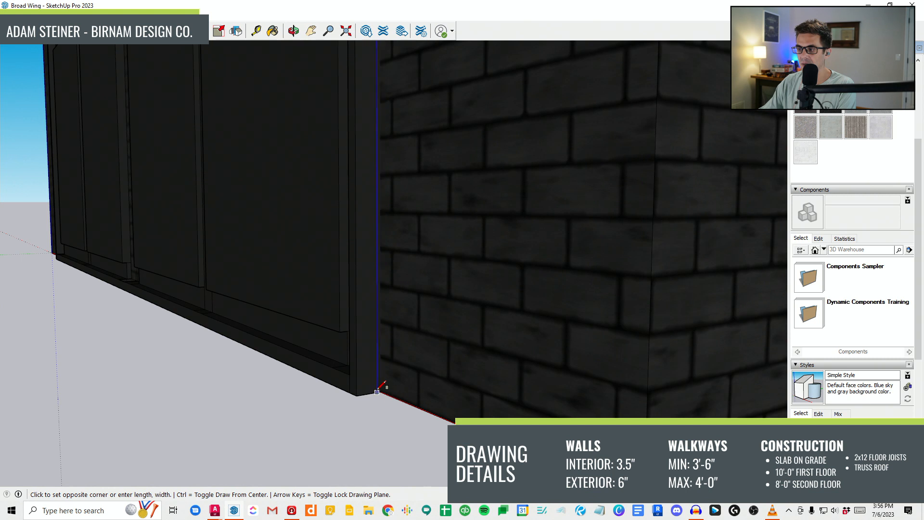
{"action": "scroll", "coordinate": [378, 391], "scroll_direction": "up", "scroll_amount": 3}
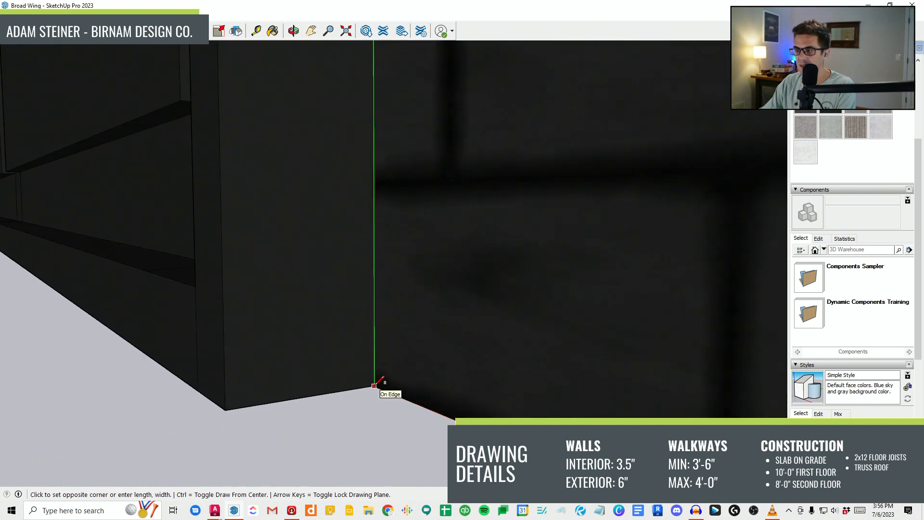
{"action": "left_click", "coordinate": [374, 385]}
{"action": "scroll", "coordinate": [377, 384], "scroll_direction": "down", "scroll_amount": 4}
{"action": "middle_click_drag", "start_coordinate": [377, 384], "coordinate": [414, 404]}
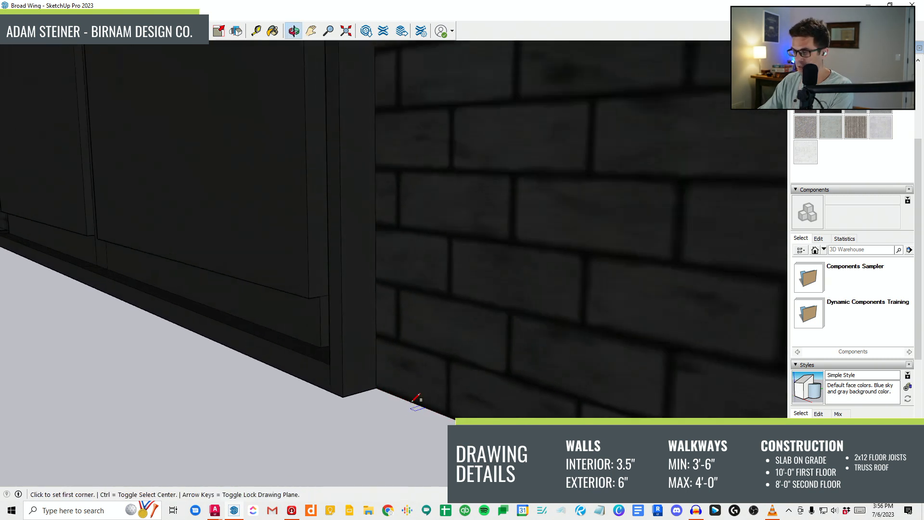
{"action": "scroll", "coordinate": [413, 405], "scroll_direction": "down", "scroll_amount": 2}
Step: Push the outlined brick face behind the garage door inward to recess the opening
{"action": "key", "text": "p"}
{"action": "left_click", "coordinate": [382, 334]}
{"action": "left_click", "coordinate": [392, 333]}
{"action": "scroll", "coordinate": [272, 318], "scroll_direction": "down", "scroll_amount": 8}
{"action": "middle_click_drag", "start_coordinate": [270, 319], "coordinate": [458, 344]}
{"action": "scroll", "coordinate": [403, 320], "scroll_direction": "up", "scroll_amount": 2}
{"action": "scroll", "coordinate": [394, 316], "scroll_direction": "down", "scroll_amount": 2}
{"action": "scroll", "coordinate": [188, 306], "scroll_direction": "up", "scroll_amount": 3}
{"action": "scroll", "coordinate": [238, 219], "scroll_direction": "up", "scroll_amount": 2}
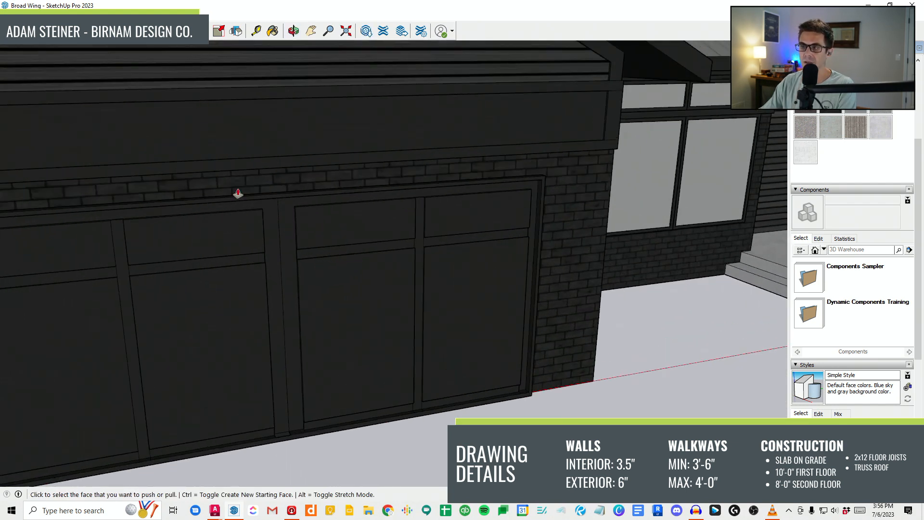
{"action": "scroll", "coordinate": [208, 243], "scroll_direction": "down", "scroll_amount": 4}
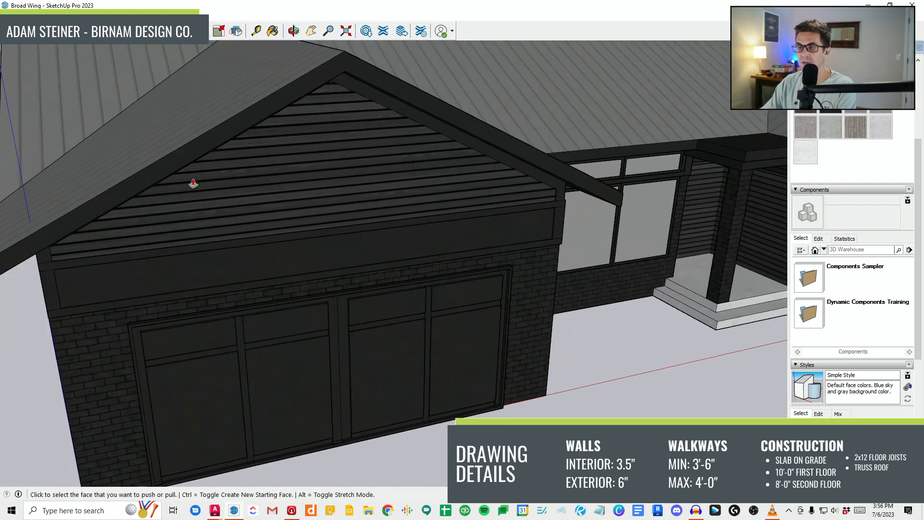
Step: Move the garage door out in front of the brick wall and turn it around 180 degrees
{"action": "key", "text": "space"}
{"action": "left_click", "coordinate": [326, 389]}
{"action": "scroll", "coordinate": [332, 390], "scroll_direction": "down", "scroll_amount": 6}
{"action": "key", "text": "m"}
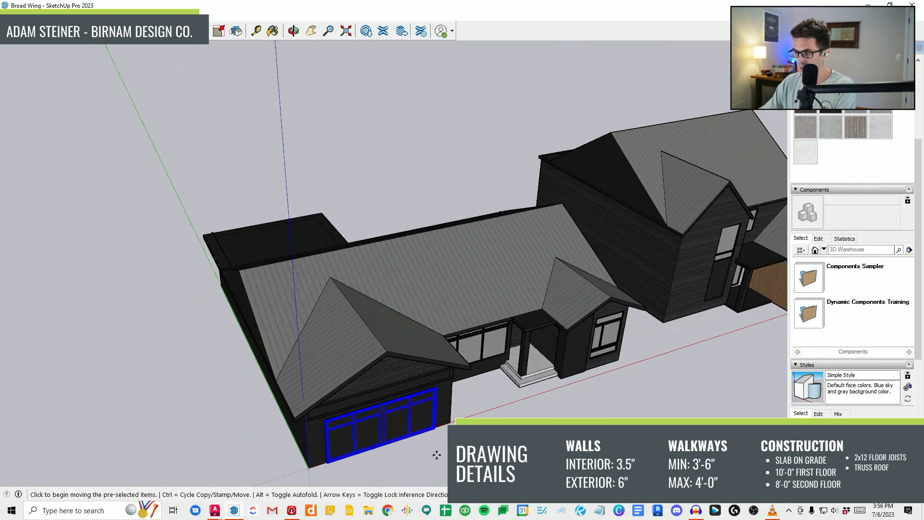
{"action": "left_click", "coordinate": [433, 450]}
{"action": "key", "text": "Escape"}
{"action": "scroll", "coordinate": [446, 394], "scroll_direction": "up", "scroll_amount": 5}
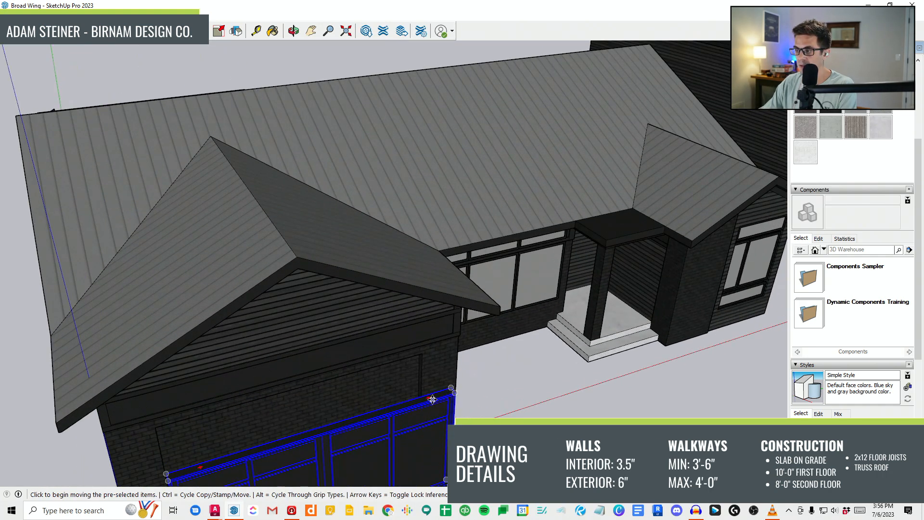
{"action": "left_click", "coordinate": [429, 398]}
{"action": "scroll", "coordinate": [402, 453], "scroll_direction": "down", "scroll_amount": 2}
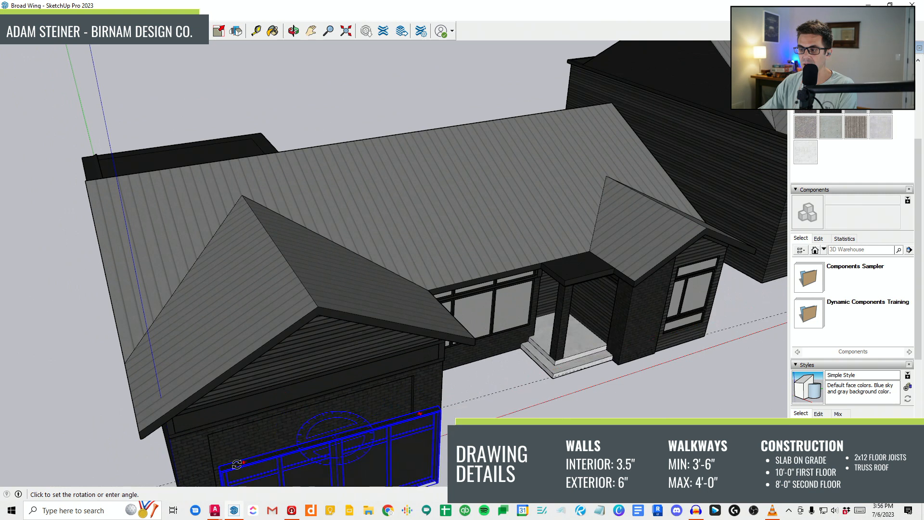
{"action": "left_click", "coordinate": [240, 464]}
Step: Move the garage door by its bottom corner into the matching bottom corner of the recessed opening in the brick wall
{"action": "scroll", "coordinate": [338, 424], "scroll_direction": "up", "scroll_amount": 6}
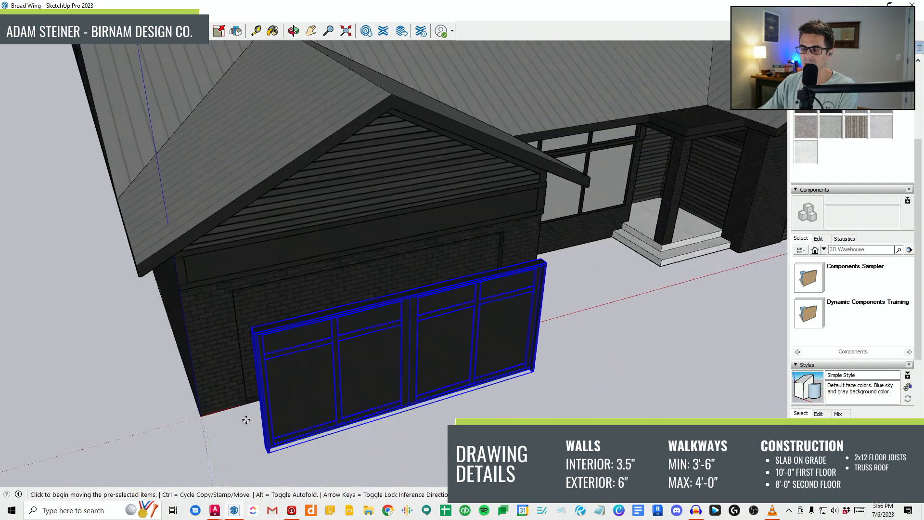
{"action": "scroll", "coordinate": [368, 463], "scroll_direction": "up", "scroll_amount": 4}
{"action": "scroll", "coordinate": [368, 464], "scroll_direction": "up", "scroll_amount": 3}
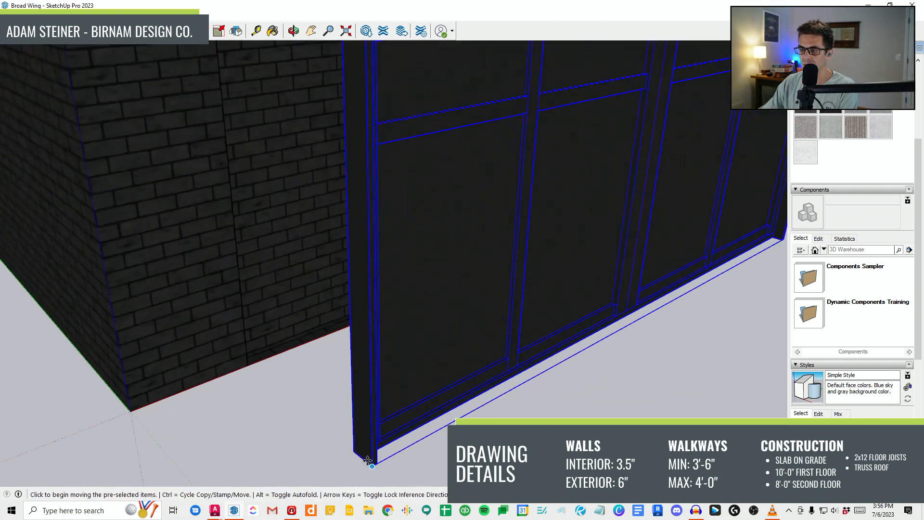
{"action": "left_click", "coordinate": [369, 464]}
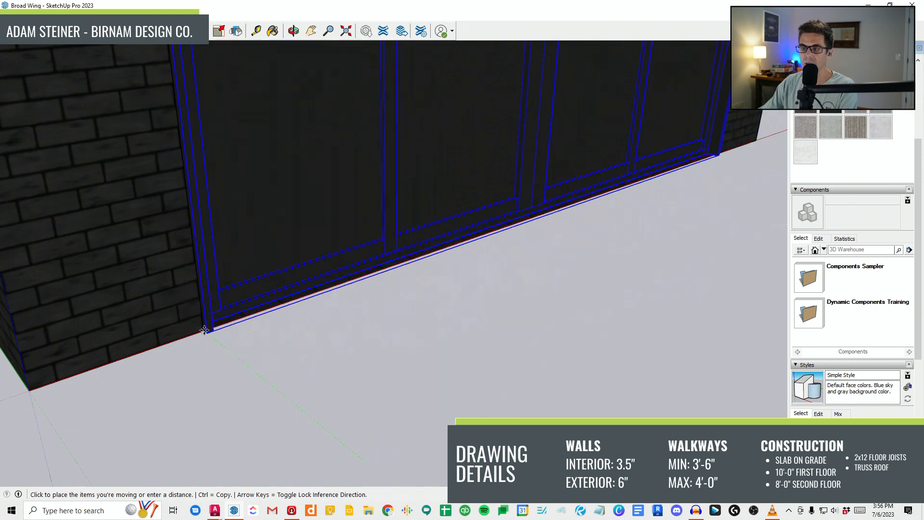
{"action": "left_click", "coordinate": [201, 330]}
{"action": "scroll", "coordinate": [227, 268], "scroll_direction": "down", "scroll_amount": 10}
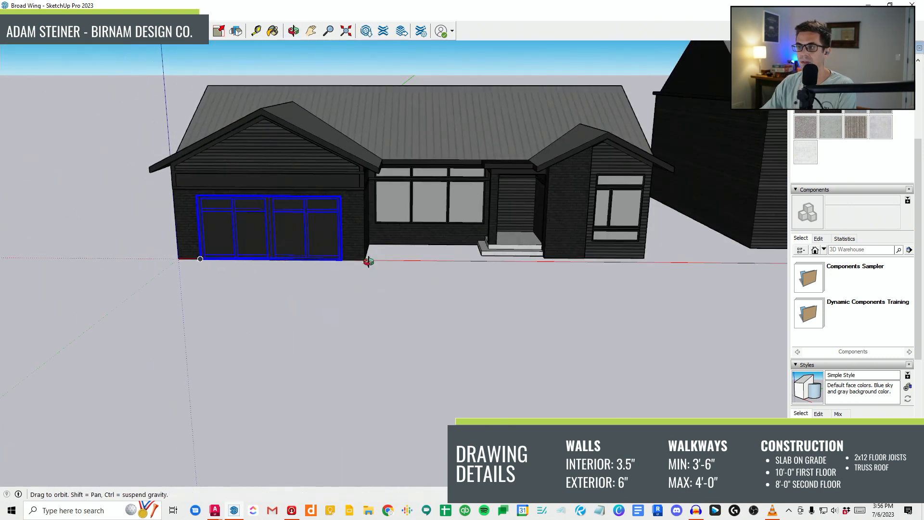
{"action": "scroll", "coordinate": [607, 177], "scroll_direction": "down", "scroll_amount": 3}
{"action": "scroll", "coordinate": [308, 207], "scroll_direction": "down", "scroll_amount": 3}
Step: Search the component library for "modern wall sconce" and browse the offered fixtures
{"action": "scroll", "coordinate": [668, 198], "scroll_direction": "up", "scroll_amount": 3}
{"action": "scroll", "coordinate": [841, 266], "scroll_direction": "up", "scroll_amount": 1}
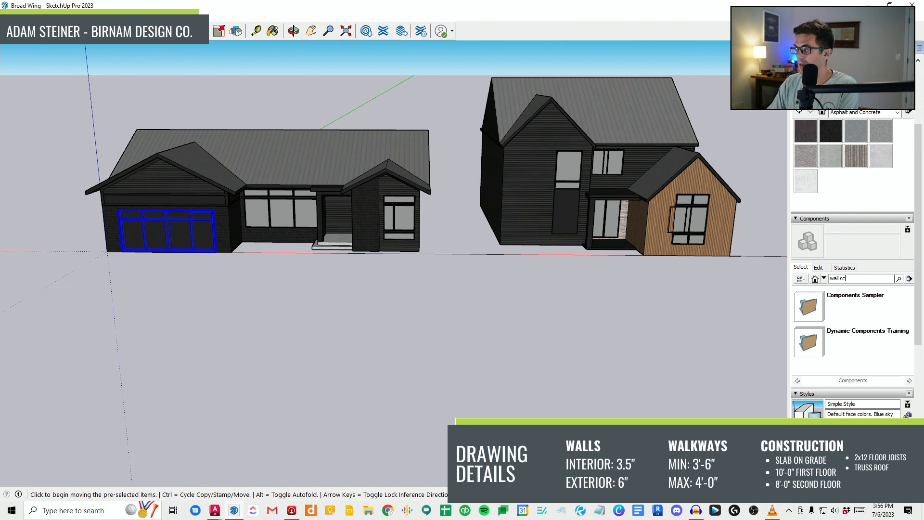
{"action": "key", "text": "BackSpace"}
{"action": "key", "text": "BackSpace"}
{"action": "key", "text": "BackSpace"}
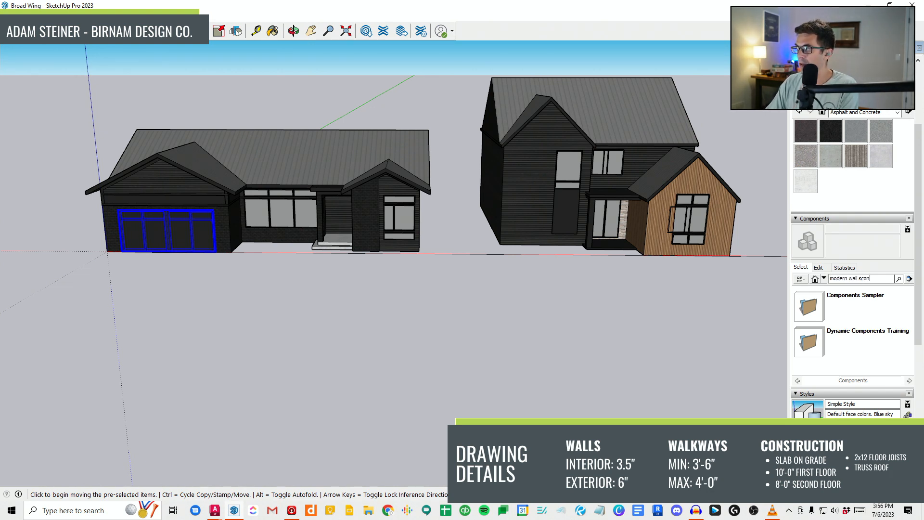
{"action": "key", "text": "Return"}
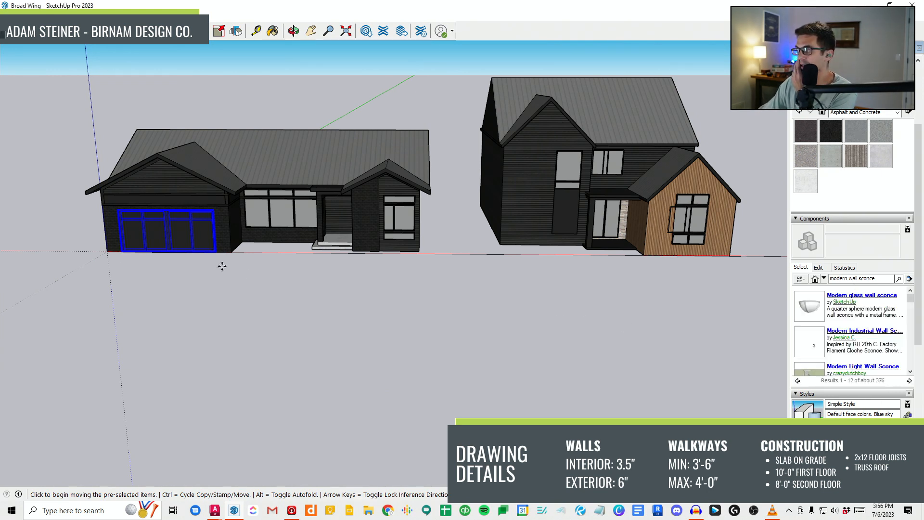
{"action": "scroll", "coordinate": [897, 310], "scroll_direction": "down", "scroll_amount": 3}
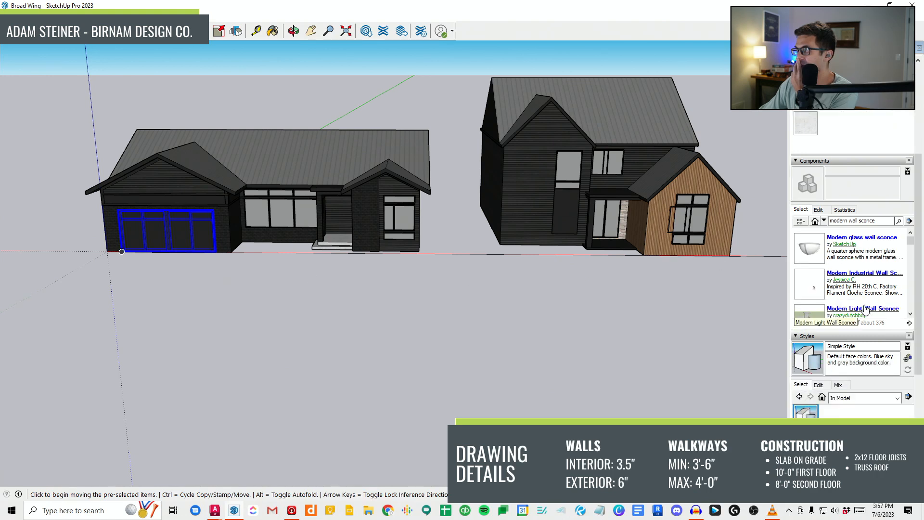
{"action": "scroll", "coordinate": [911, 287], "scroll_direction": "down", "scroll_amount": 3}
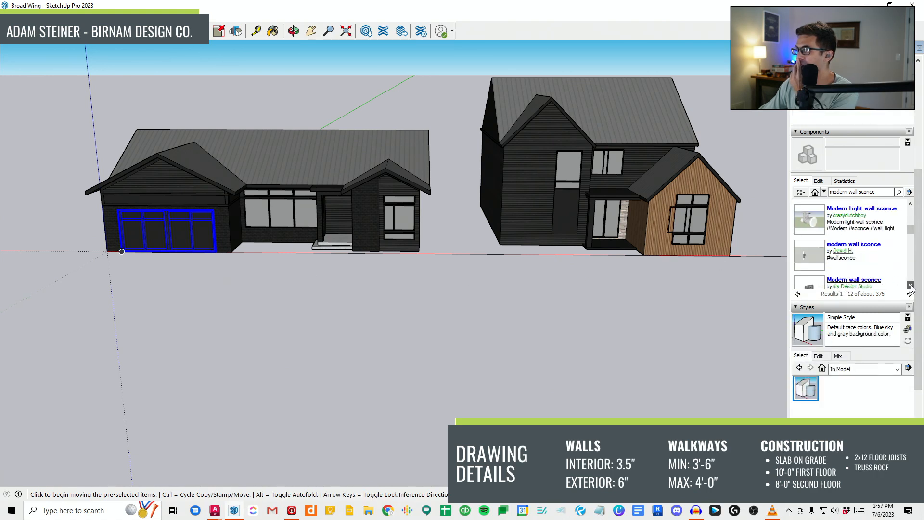
Step: Insert the modern wall sconce tagged #wallsconce and move it by its backplate onto the brick wall beside the garage door
{"action": "left_click", "coordinate": [801, 235]}
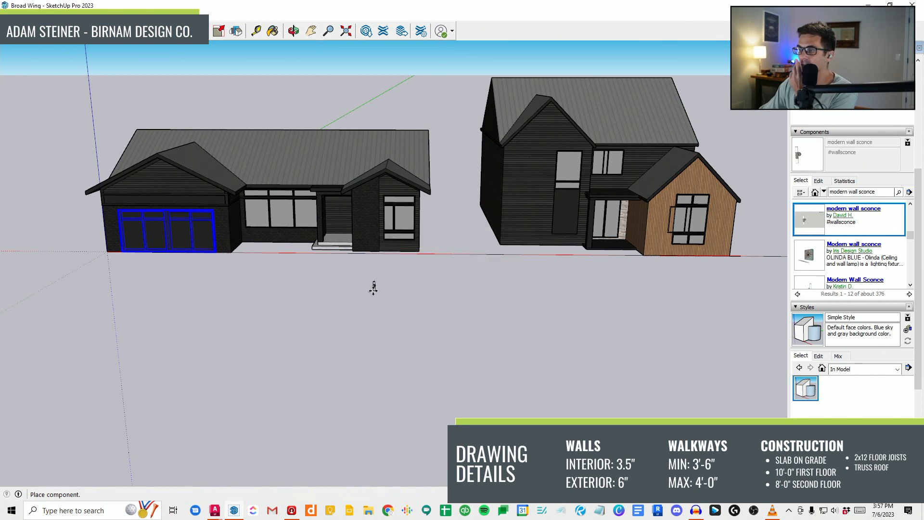
{"action": "scroll", "coordinate": [326, 268], "scroll_direction": "up", "scroll_amount": 5}
{"action": "scroll", "coordinate": [99, 267], "scroll_direction": "up", "scroll_amount": 3}
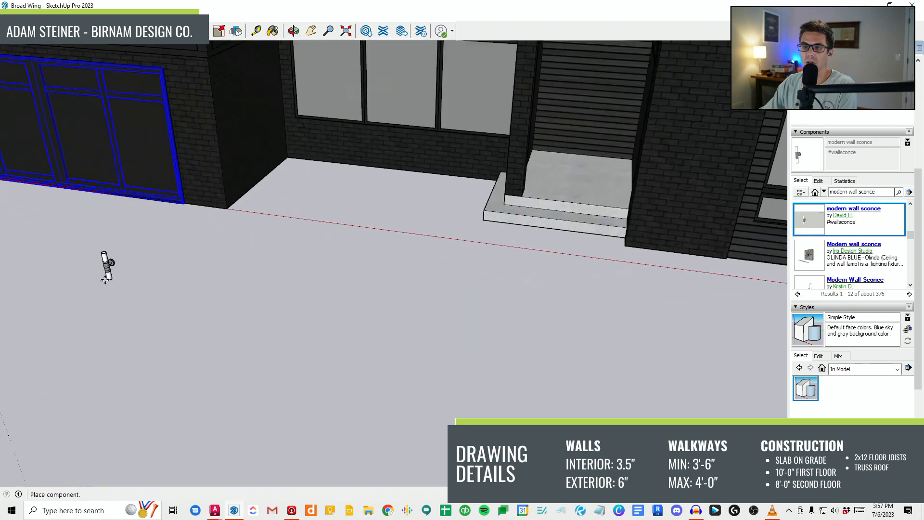
{"action": "left_click", "coordinate": [103, 265]}
{"action": "scroll", "coordinate": [105, 264], "scroll_direction": "up", "scroll_amount": 6}
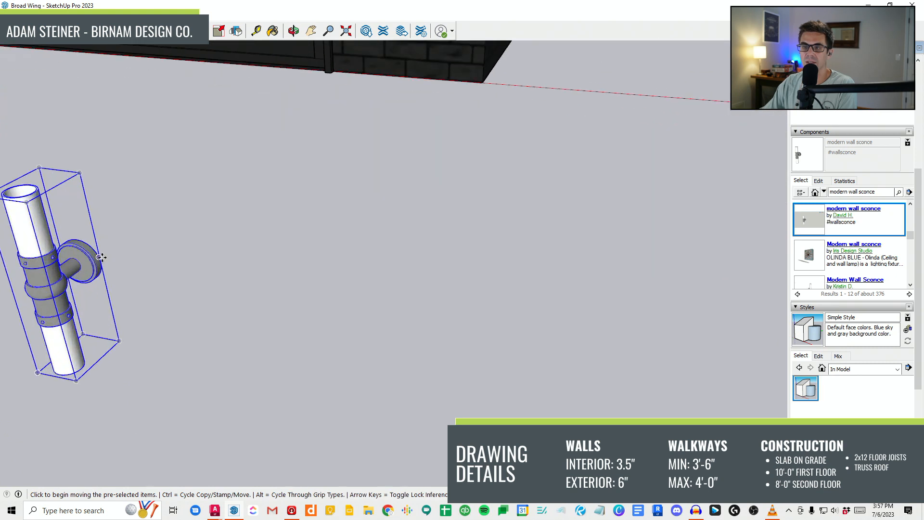
{"action": "left_click", "coordinate": [105, 263]}
{"action": "scroll", "coordinate": [105, 263], "scroll_direction": "down", "scroll_amount": 10}
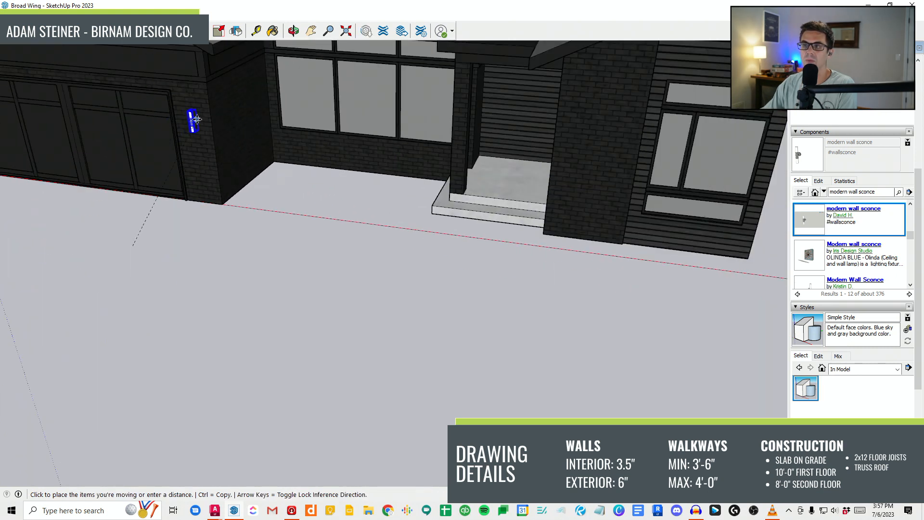
{"action": "left_click", "coordinate": [190, 116]}
Step: Match the Color M00 material of the sconce's white tubes to the grey of its metal fittings
{"action": "scroll", "coordinate": [152, 111], "scroll_direction": "up", "scroll_amount": 8}
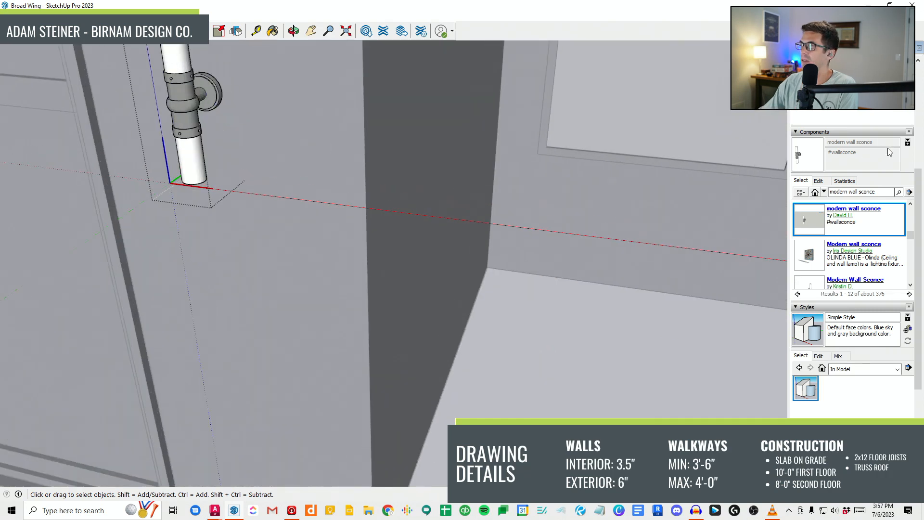
{"action": "scroll", "coordinate": [918, 202], "scroll_direction": "up", "scroll_amount": 5}
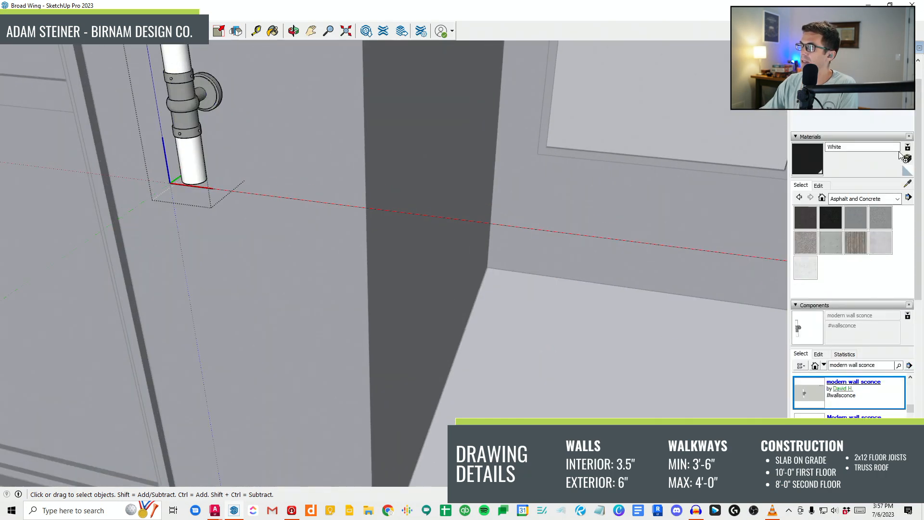
{"action": "left_click", "coordinate": [908, 213]}
{"action": "left_click", "coordinate": [184, 127]}
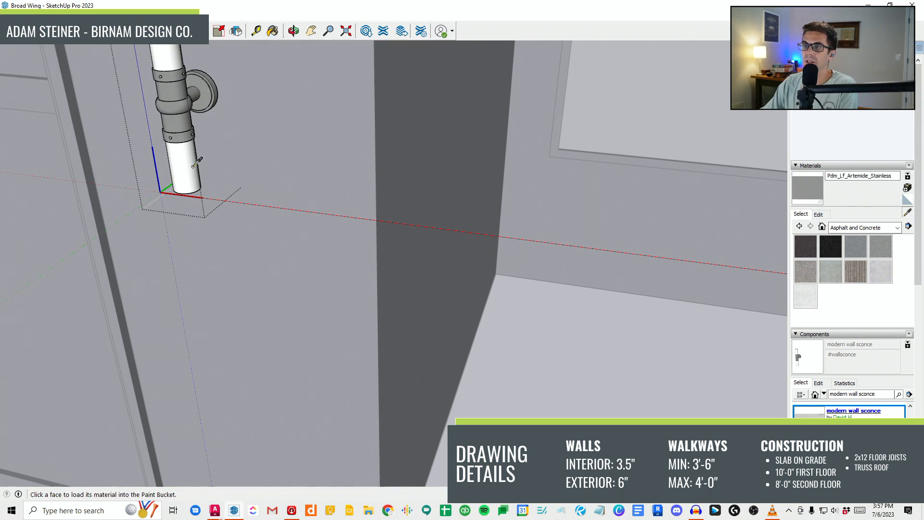
{"action": "left_click", "coordinate": [197, 163]}
{"action": "left_click", "coordinate": [825, 216]}
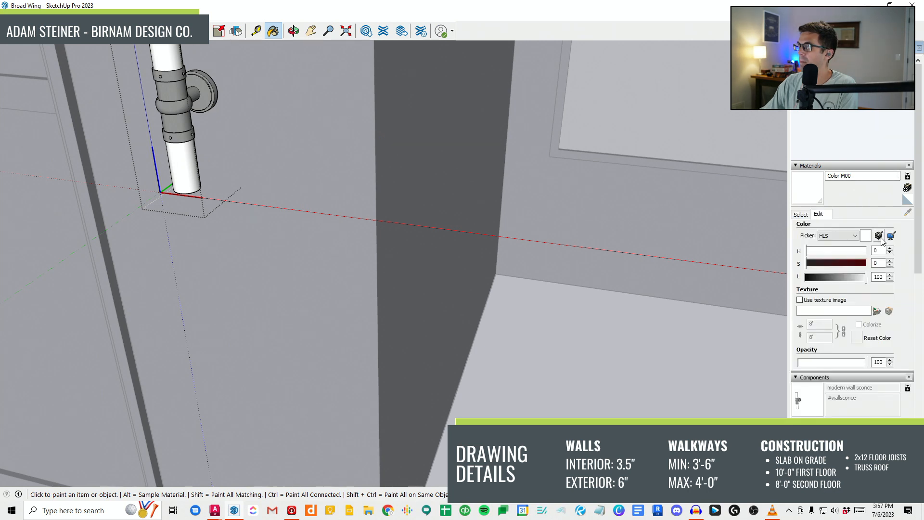
{"action": "left_click", "coordinate": [880, 236]}
{"action": "left_click", "coordinate": [175, 128]}
{"action": "scroll", "coordinate": [324, 265], "scroll_direction": "down", "scroll_amount": 3}
{"action": "scroll", "coordinate": [328, 261], "scroll_direction": "down", "scroll_amount": 2}
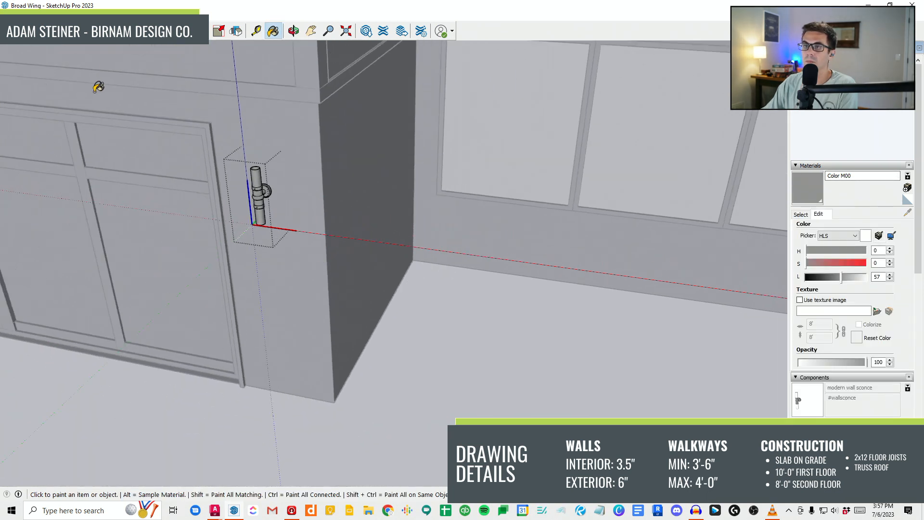
{"action": "left_click", "coordinate": [281, 421]}
Step: Copy the sconce to the matching position on the brick pier at the other side of the garage door
{"action": "middle_click_drag", "start_coordinate": [403, 291], "coordinate": [365, 192]}
{"action": "scroll", "coordinate": [364, 191], "scroll_direction": "down", "scroll_amount": 2}
{"action": "middle_click_drag", "start_coordinate": [317, 216], "coordinate": [357, 210]}
{"action": "key", "text": "m"}
{"action": "left_click", "coordinate": [341, 193]}
{"action": "left_click", "coordinate": [341, 202]}
{"action": "middle_click_drag", "start_coordinate": [348, 282], "coordinate": [365, 266]}
{"action": "scroll", "coordinate": [365, 266], "scroll_direction": "down", "scroll_amount": 3}
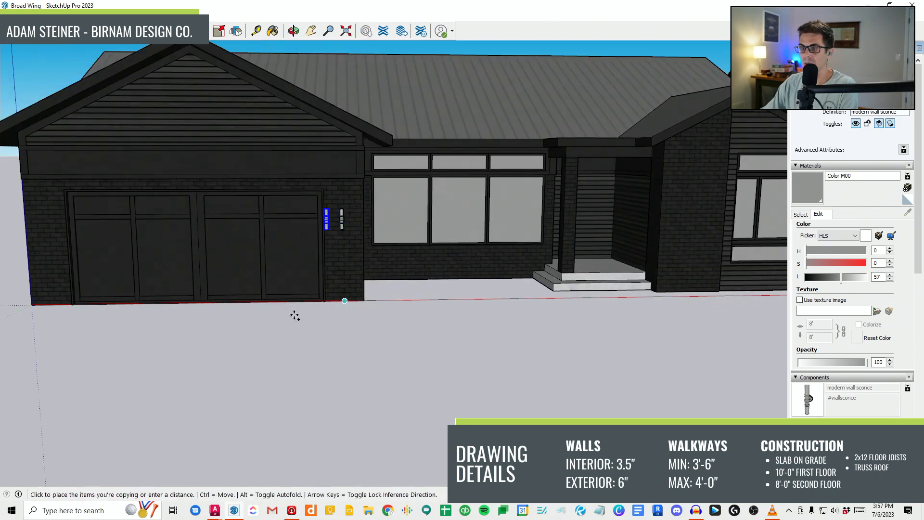
{"action": "left_click", "coordinate": [52, 302]}
Step: Insert the 20.5" high, 4.75" wide Modern Wall Sconce in front of the house and erase both sconces beside the garage door
{"action": "middle_click_drag", "start_coordinate": [223, 282], "coordinate": [192, 241]}
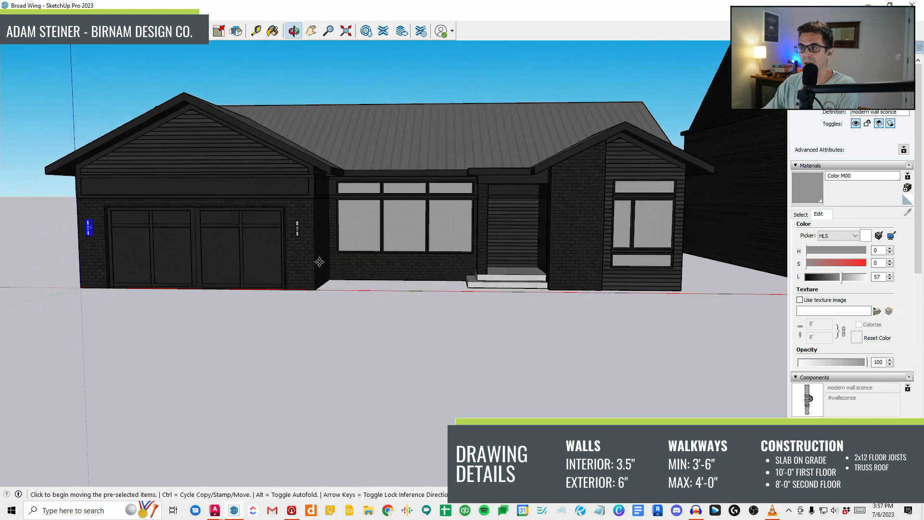
{"action": "scroll", "coordinate": [203, 121], "scroll_direction": "up", "scroll_amount": 1}
{"action": "scroll", "coordinate": [828, 393], "scroll_direction": "down", "scroll_amount": 5}
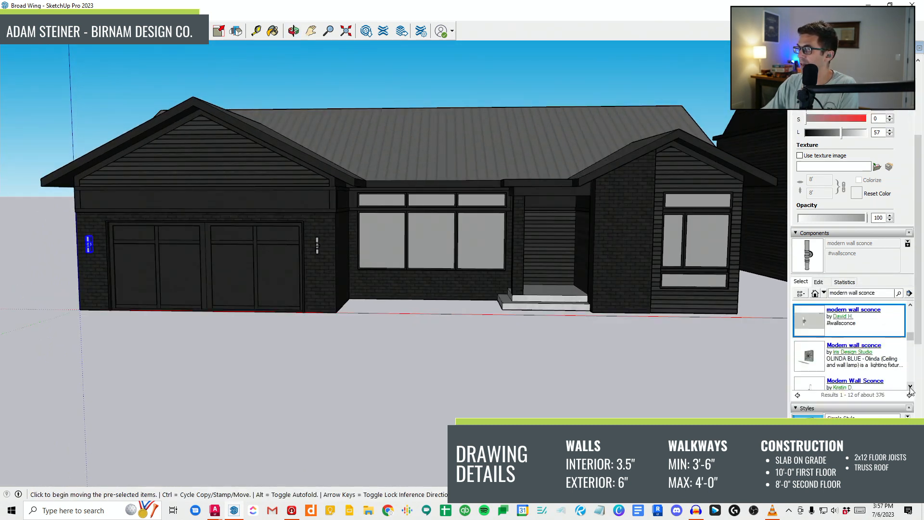
{"action": "left_click", "coordinate": [911, 387]}
{"action": "left_click", "coordinate": [803, 323]}
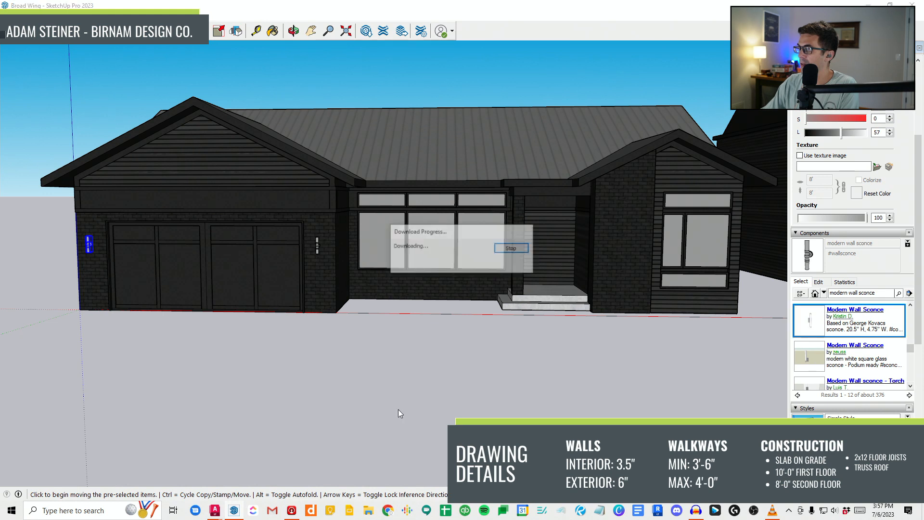
{"action": "scroll", "coordinate": [373, 321], "scroll_direction": "up", "scroll_amount": 2}
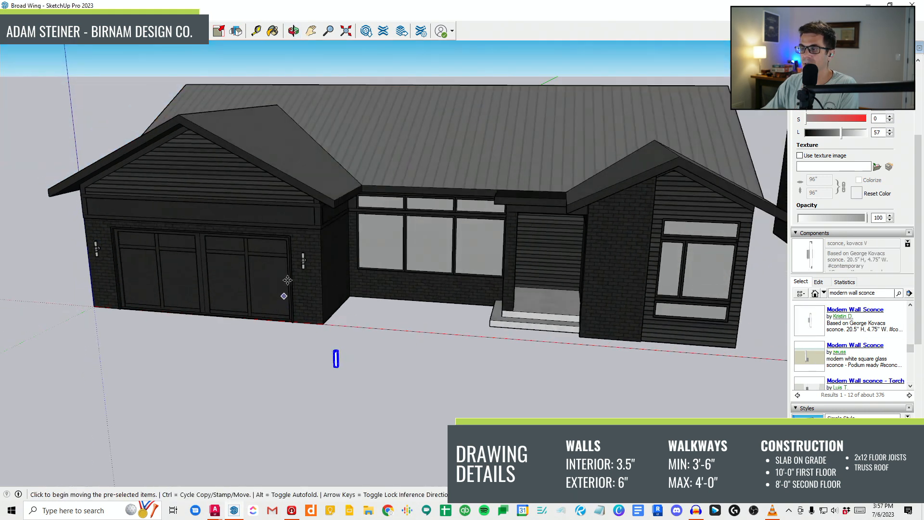
{"action": "key", "text": "e"}
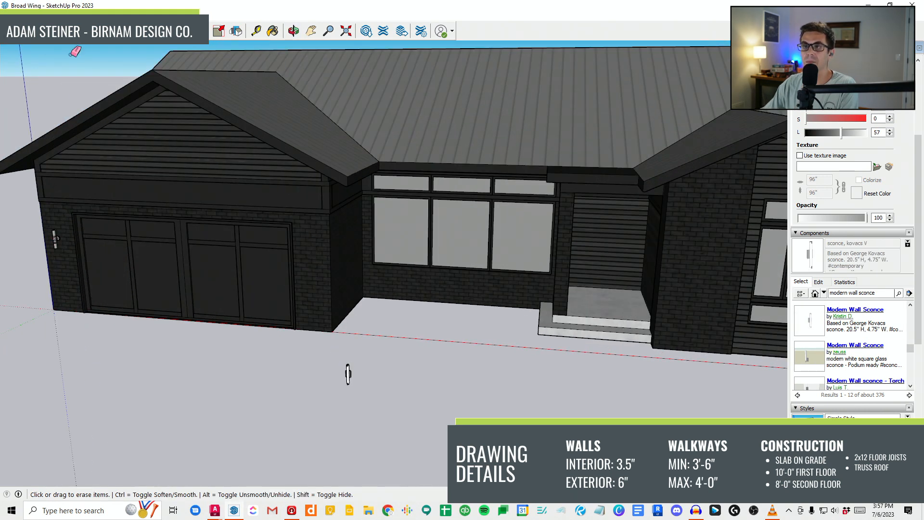
Step: Scale the new wall sconce up uniformly from its lower corner
{"action": "key", "text": "s"}
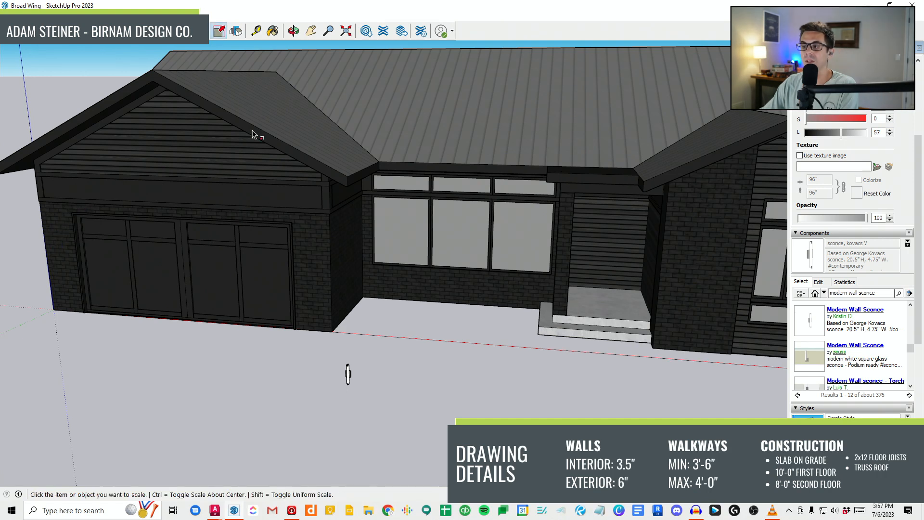
{"action": "scroll", "coordinate": [350, 348], "scroll_direction": "up", "scroll_amount": 2}
{"action": "left_click", "coordinate": [326, 366]}
{"action": "scroll", "coordinate": [326, 366], "scroll_direction": "up", "scroll_amount": 3}
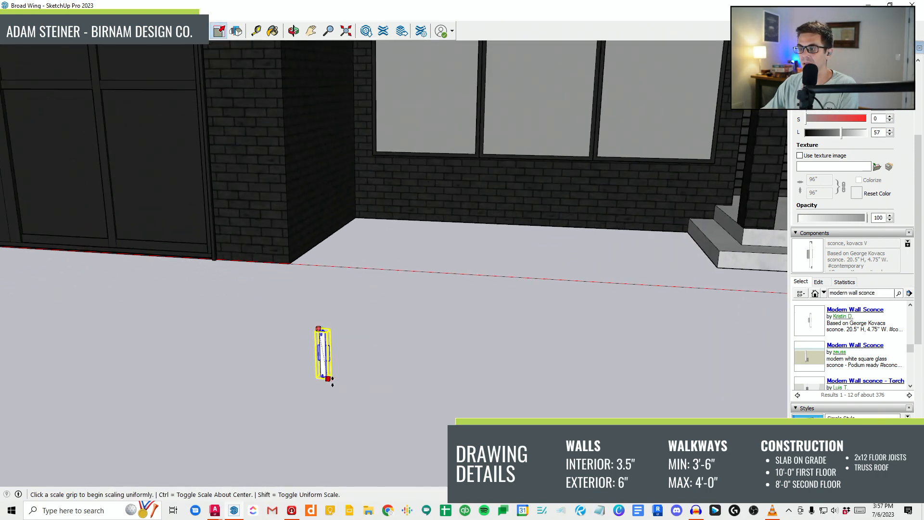
{"action": "left_click", "coordinate": [329, 384]}
{"action": "left_click", "coordinate": [338, 372]}
Step: Try to sample the material of the new sconce's white tube for editing
{"action": "scroll", "coordinate": [338, 373], "scroll_direction": "up", "scroll_amount": 4}
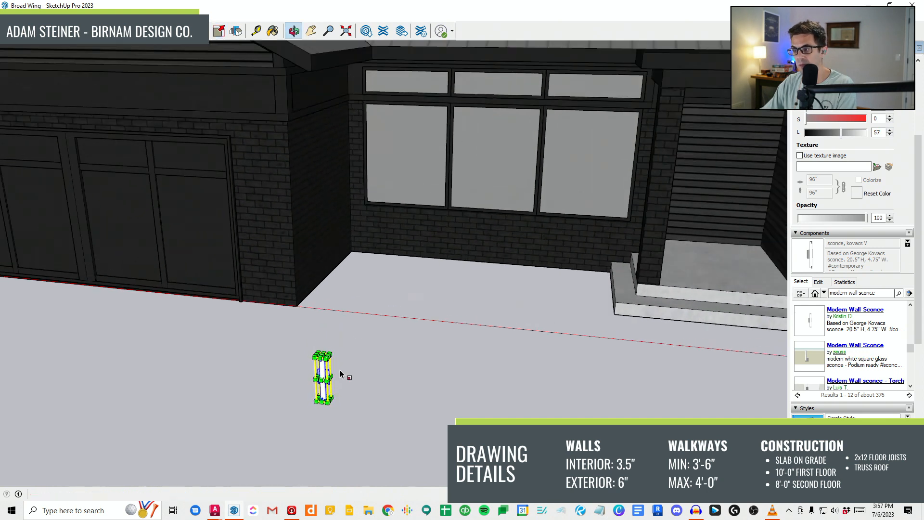
{"action": "scroll", "coordinate": [833, 193], "scroll_direction": "up", "scroll_amount": 3}
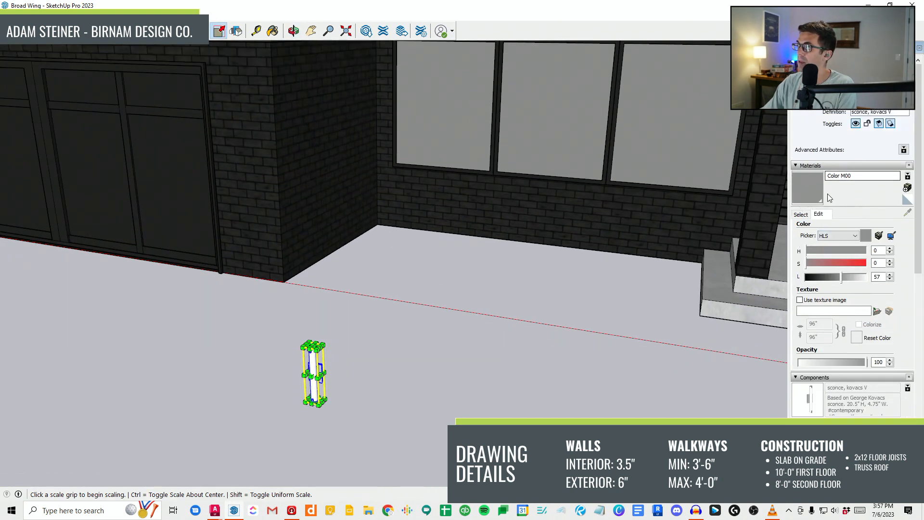
{"action": "left_click", "coordinate": [801, 214]}
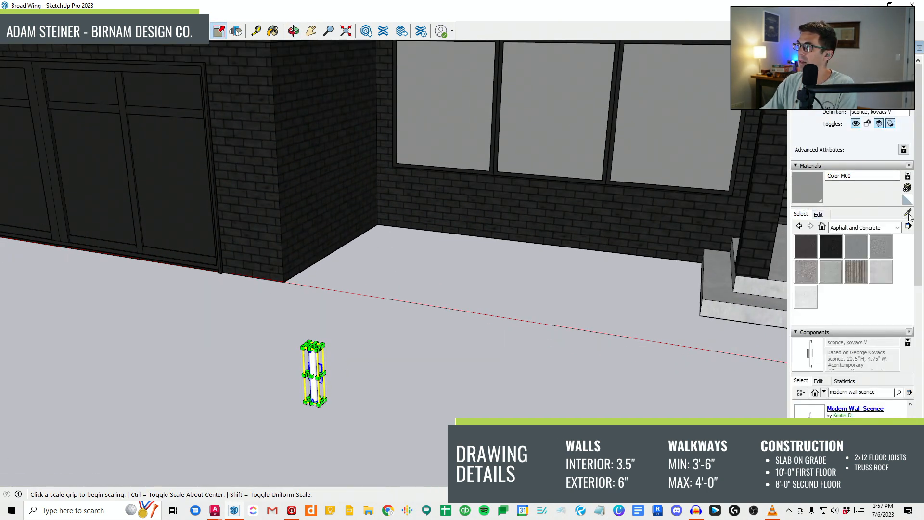
{"action": "left_click", "coordinate": [909, 214]}
{"action": "scroll", "coordinate": [357, 383], "scroll_direction": "up", "scroll_amount": 5}
{"action": "left_click", "coordinate": [314, 354]}
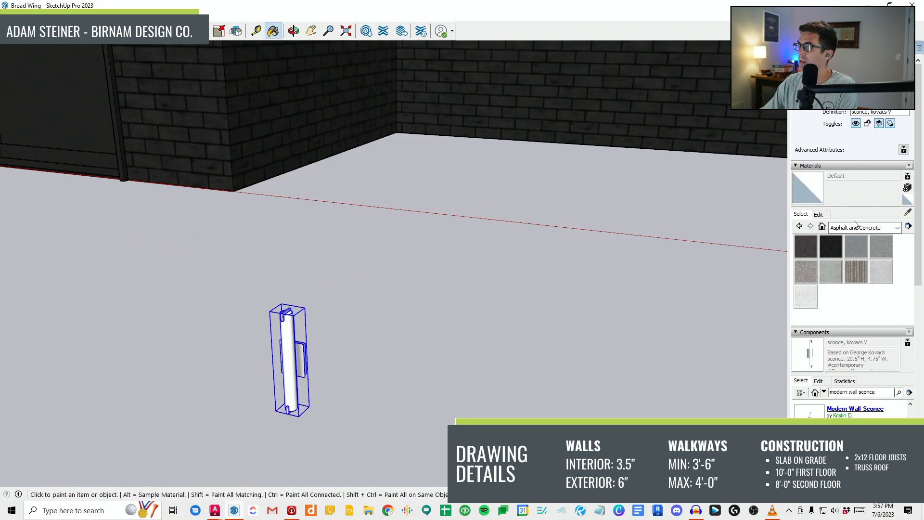
{"action": "left_click", "coordinate": [819, 214]}
{"action": "left_click", "coordinate": [800, 214]}
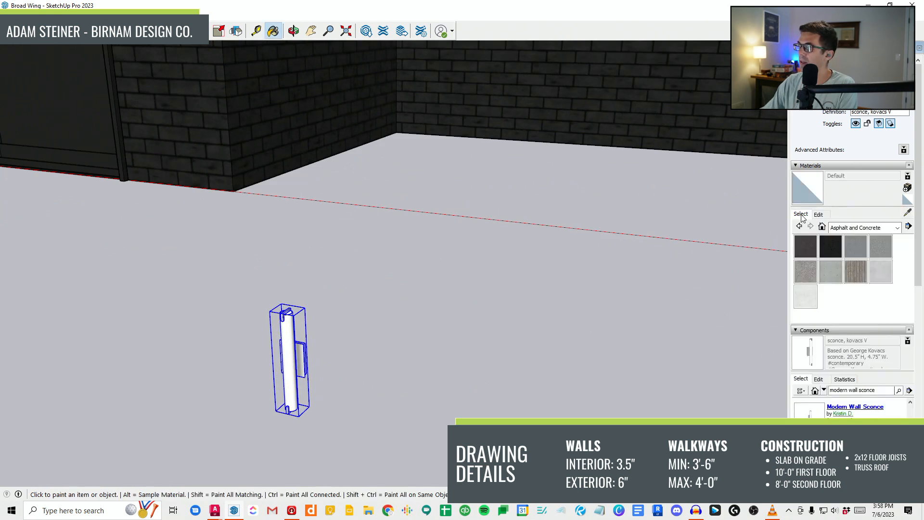
{"action": "key", "text": "space"}
Step: Sample the shiny grey metal from the sconce's backplate and paint the sconce's tube with it
{"action": "scroll", "coordinate": [356, 401], "scroll_direction": "up", "scroll_amount": 1}
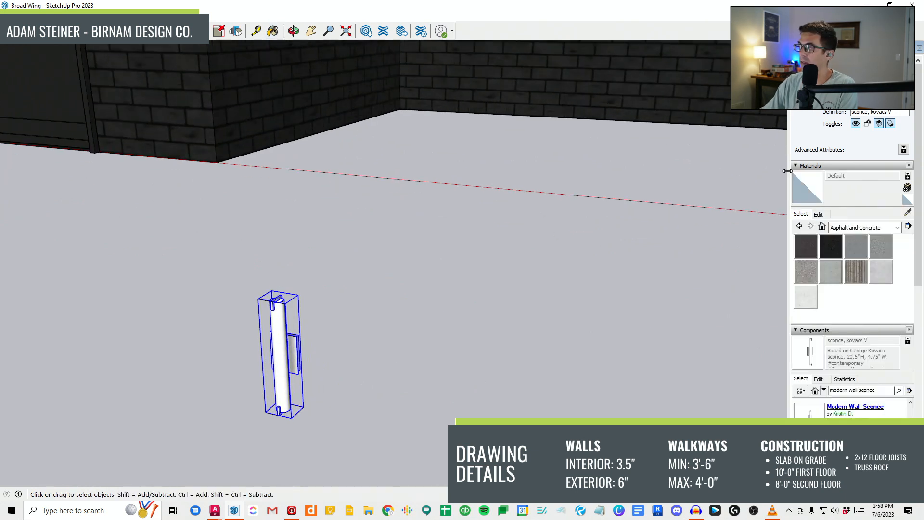
{"action": "left_click", "coordinate": [908, 212]}
{"action": "scroll", "coordinate": [277, 343], "scroll_direction": "up", "scroll_amount": 2}
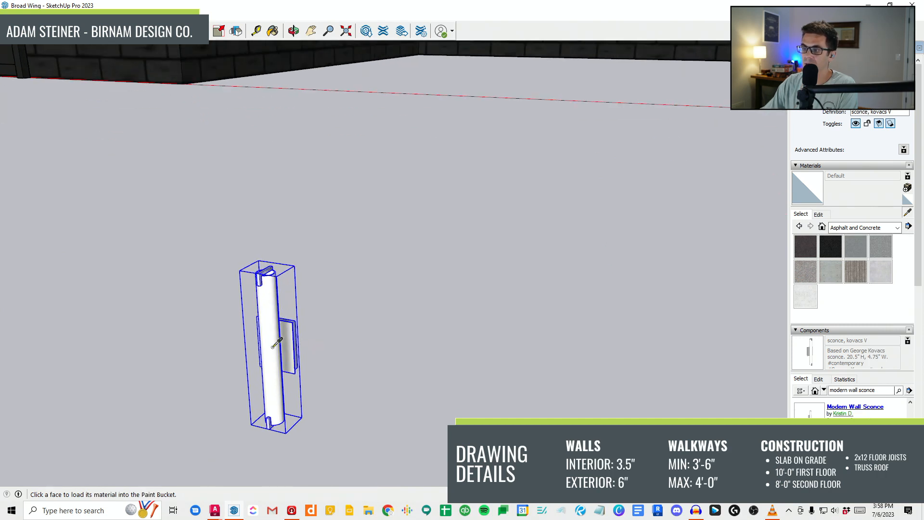
{"action": "left_click", "coordinate": [292, 338]}
{"action": "scroll", "coordinate": [289, 337], "scroll_direction": "down", "scroll_amount": 3}
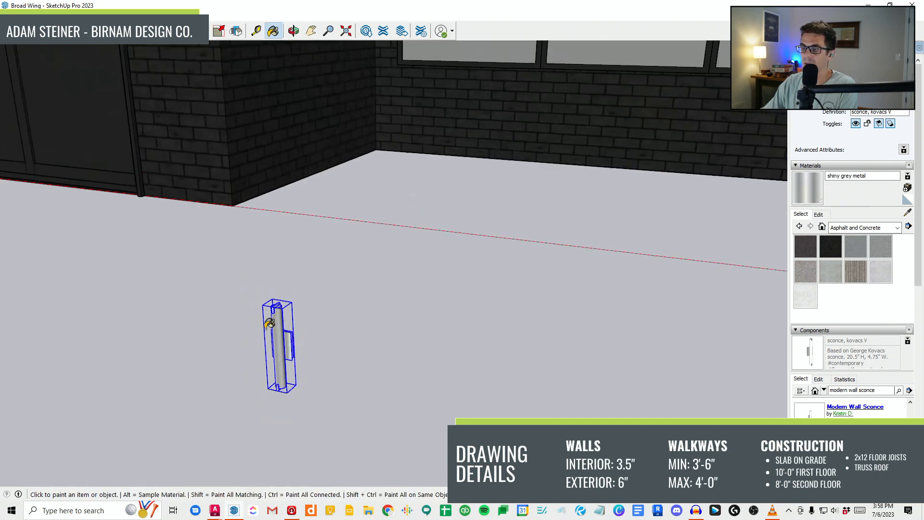
{"action": "key", "text": "space"}
{"action": "middle_click_drag", "start_coordinate": [269, 357], "coordinate": [299, 353]}
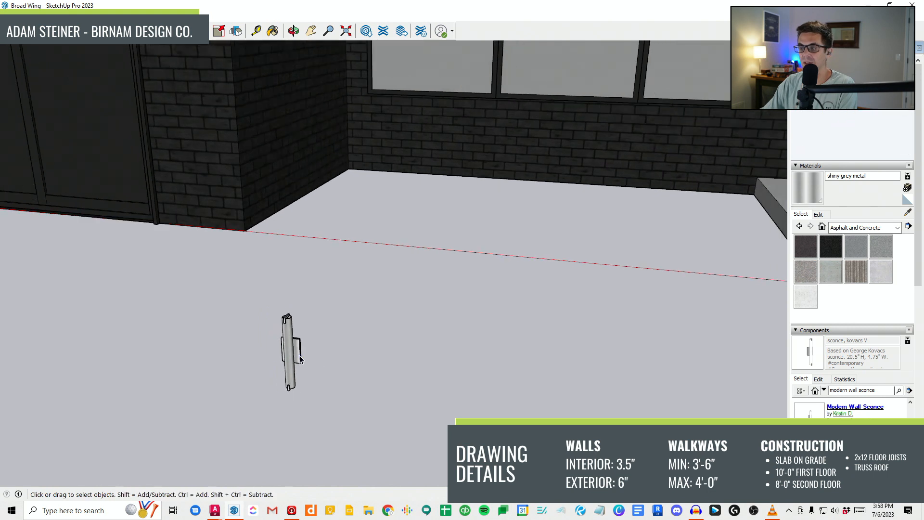
Step: Move the new wall sconce by its backplate corner from the ground onto the brick pier between the garage door and the entry
{"action": "left_click", "coordinate": [297, 351]}
{"action": "scroll", "coordinate": [299, 351], "scroll_direction": "down", "scroll_amount": 3}
{"action": "key", "text": "m"}
{"action": "scroll", "coordinate": [303, 345], "scroll_direction": "up", "scroll_amount": 3}
{"action": "scroll", "coordinate": [303, 343], "scroll_direction": "up", "scroll_amount": 5}
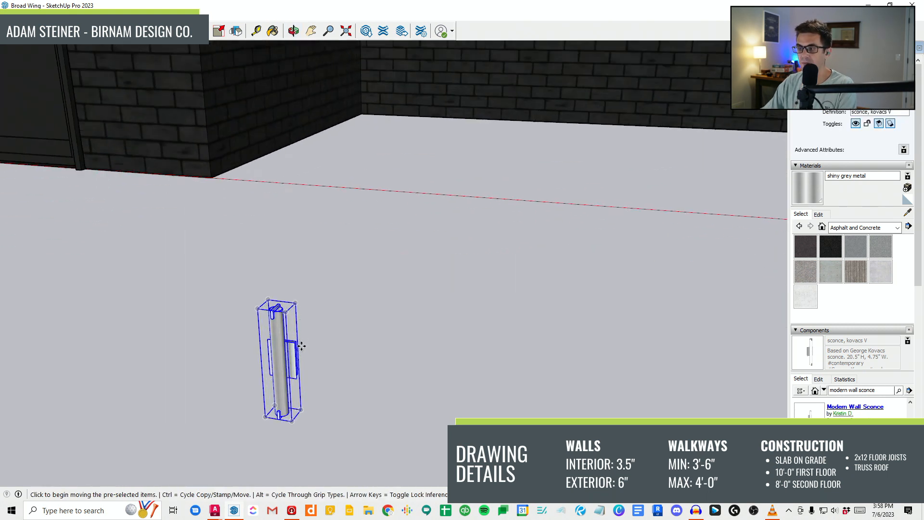
{"action": "left_click", "coordinate": [231, 331]}
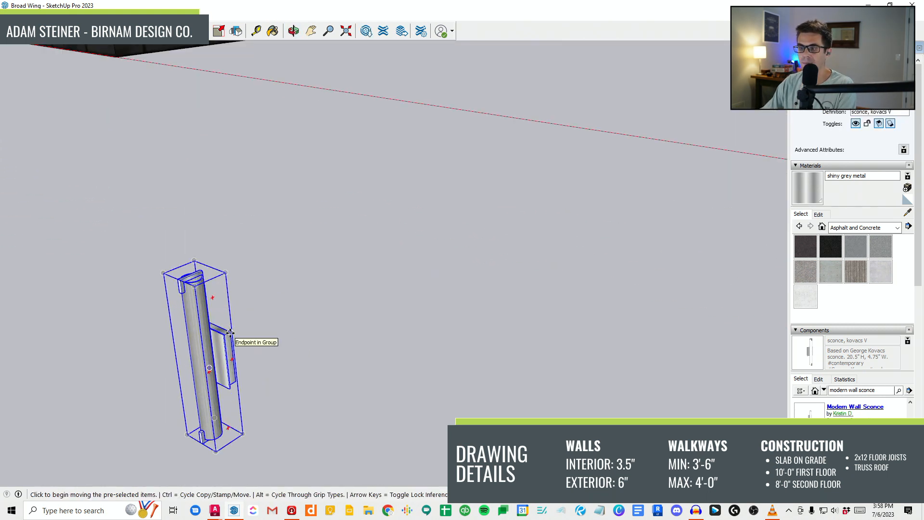
{"action": "scroll", "coordinate": [298, 347], "scroll_direction": "down", "scroll_amount": 10}
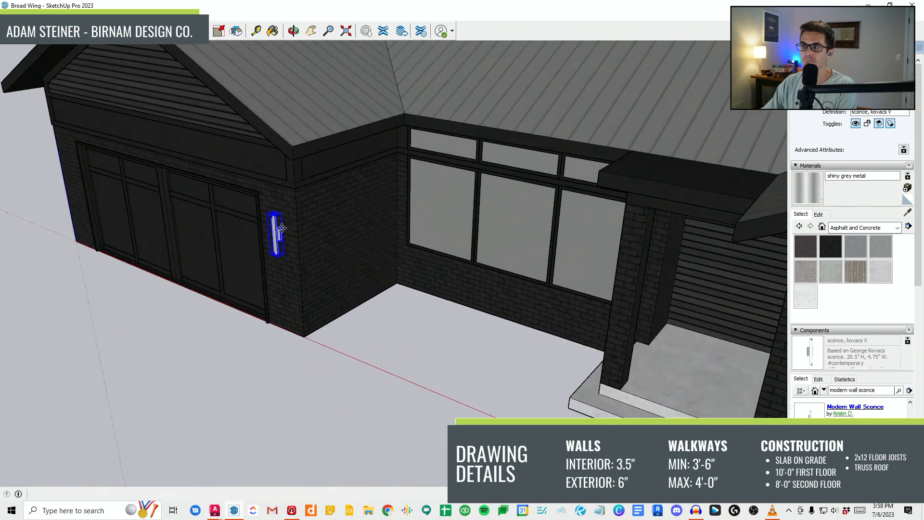
{"action": "middle_click_drag", "start_coordinate": [282, 228], "coordinate": [450, 202]}
{"action": "scroll", "coordinate": [320, 291], "scroll_direction": "up", "scroll_amount": 5}
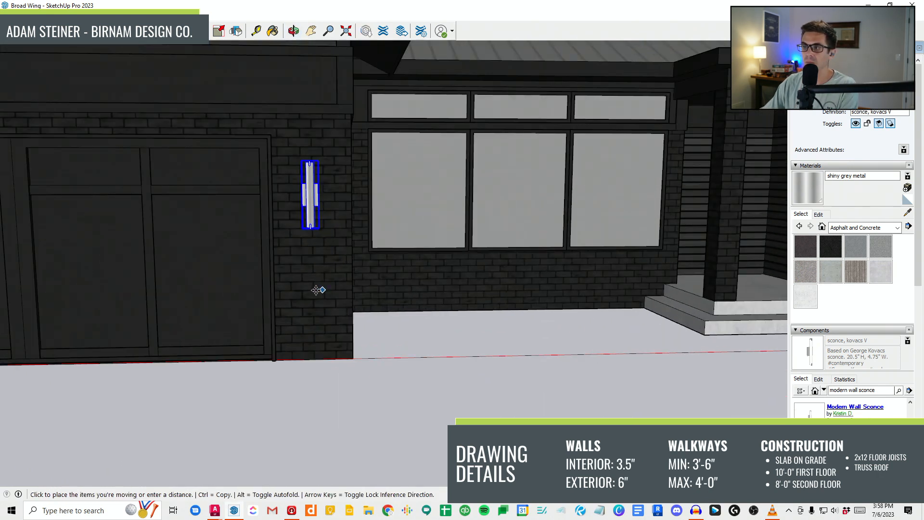
Step: Adjust the sconce's position to centre it on the brick pier beside the garage door
{"action": "left_click", "coordinate": [317, 290]}
{"action": "middle_click_drag", "start_coordinate": [316, 291], "coordinate": [317, 265]}
{"action": "scroll", "coordinate": [317, 263], "scroll_direction": "up", "scroll_amount": 5}
{"action": "left_click", "coordinate": [316, 255]}
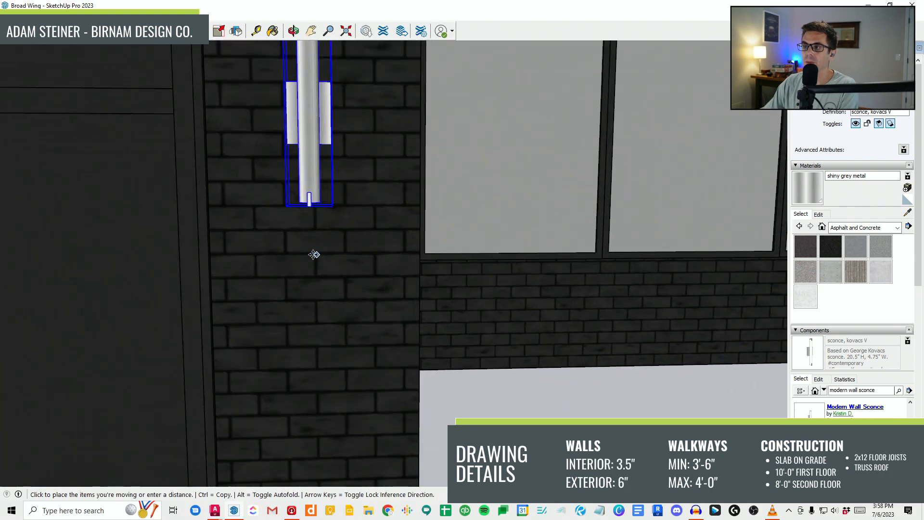
{"action": "left_click", "coordinate": [311, 254]}
{"action": "scroll", "coordinate": [322, 315], "scroll_direction": "down", "scroll_amount": 4}
{"action": "scroll", "coordinate": [329, 411], "scroll_direction": "down", "scroll_amount": 3}
{"action": "scroll", "coordinate": [324, 412], "scroll_direction": "up", "scroll_amount": 1}
Step: Copy the sconce to the brick pier on the opposite side of the garage door
{"action": "key", "text": "ctrl"}
{"action": "left_click", "coordinate": [323, 412]}
{"action": "scroll", "coordinate": [446, 384], "scroll_direction": "down", "scroll_amount": 2}
{"action": "scroll", "coordinate": [98, 412], "scroll_direction": "up", "scroll_amount": 1}
{"action": "left_click", "coordinate": [123, 402]}
{"action": "scroll", "coordinate": [125, 400], "scroll_direction": "up", "scroll_amount": 1}
{"action": "middle_click_drag", "start_coordinate": [126, 378], "coordinate": [127, 366]}
{"action": "scroll", "coordinate": [128, 366], "scroll_direction": "down", "scroll_amount": 1}
{"action": "middle_click_drag", "start_coordinate": [367, 367], "coordinate": [316, 353]}
{"action": "scroll", "coordinate": [317, 353], "scroll_direction": "down", "scroll_amount": 2}
{"action": "scroll", "coordinate": [510, 345], "scroll_direction": "down", "scroll_amount": 3}
{"action": "middle_click_drag", "start_coordinate": [378, 296], "coordinate": [354, 319]}
{"action": "key", "text": "space"}
{"action": "scroll", "coordinate": [551, 280], "scroll_direction": "down", "scroll_amount": 1}
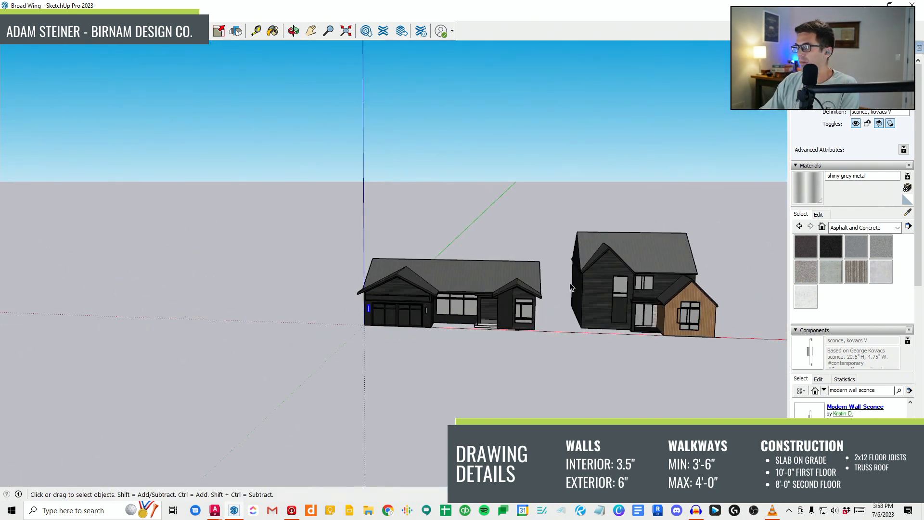
Step: Copy one tall glass panel from the two-storey house's porch onto the rear wall of the broad house's porch as a front door
{"action": "scroll", "coordinate": [751, 318], "scroll_direction": "up", "scroll_amount": 2}
{"action": "scroll", "coordinate": [586, 314], "scroll_direction": "up", "scroll_amount": 6}
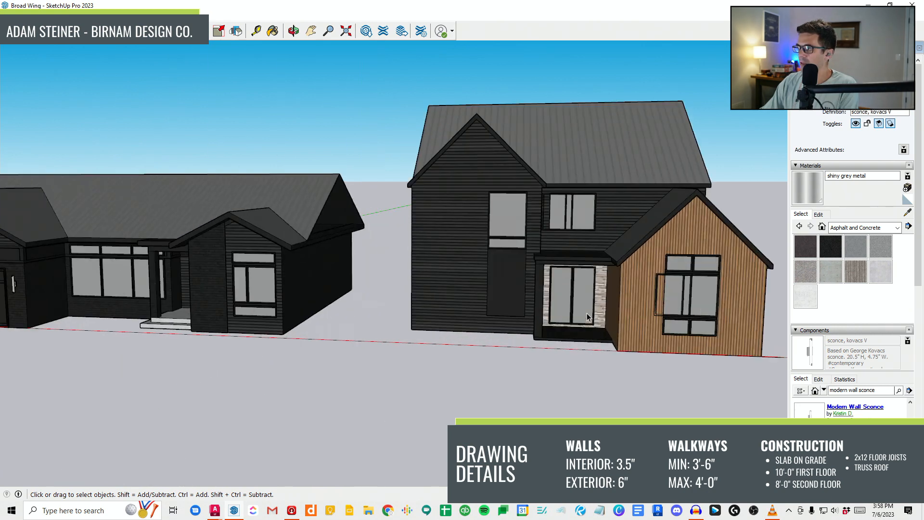
{"action": "left_click", "coordinate": [587, 312]}
{"action": "middle_click_drag", "start_coordinate": [586, 312], "coordinate": [584, 352]}
{"action": "scroll", "coordinate": [583, 352], "scroll_direction": "up", "scroll_amount": 1}
{"action": "key", "text": "m"}
{"action": "scroll", "coordinate": [585, 356], "scroll_direction": "down", "scroll_amount": 1}
{"action": "key", "text": "ctrl"}
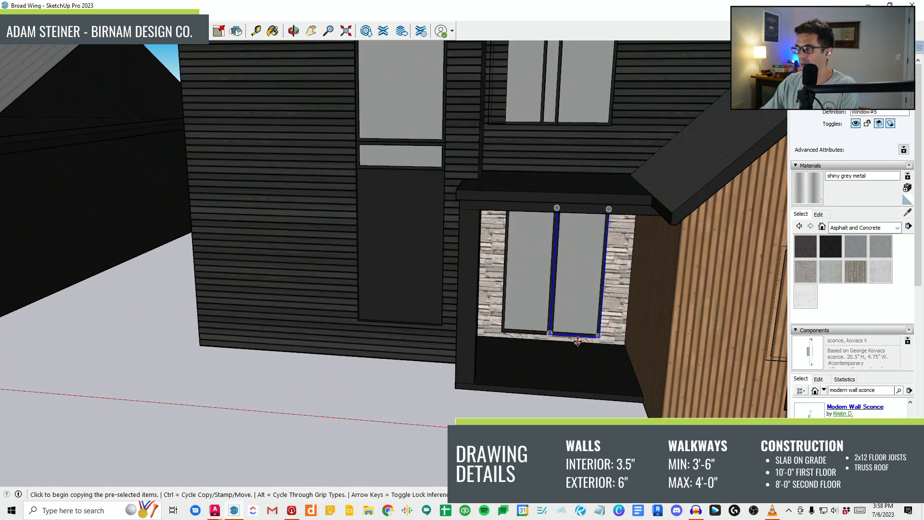
{"action": "left_click", "coordinate": [595, 343]}
{"action": "scroll", "coordinate": [595, 343], "scroll_direction": "down", "scroll_amount": 6}
{"action": "scroll", "coordinate": [402, 335], "scroll_direction": "up", "scroll_amount": 8}
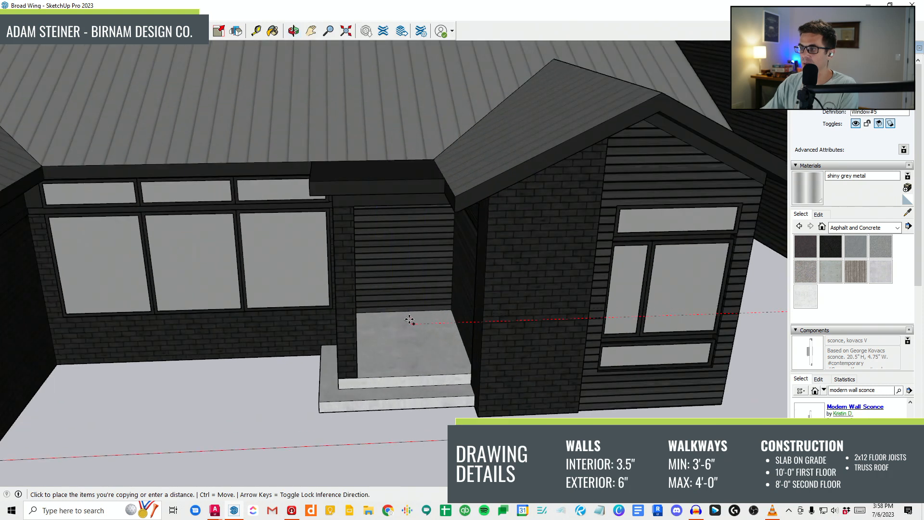
{"action": "left_click", "coordinate": [411, 317]}
Step: Slide the copied glass panel sideways along the porch's rear wall and recess it into the siding
{"action": "scroll", "coordinate": [412, 315], "scroll_direction": "up", "scroll_amount": 4}
{"action": "scroll", "coordinate": [413, 314], "scroll_direction": "up", "scroll_amount": 2}
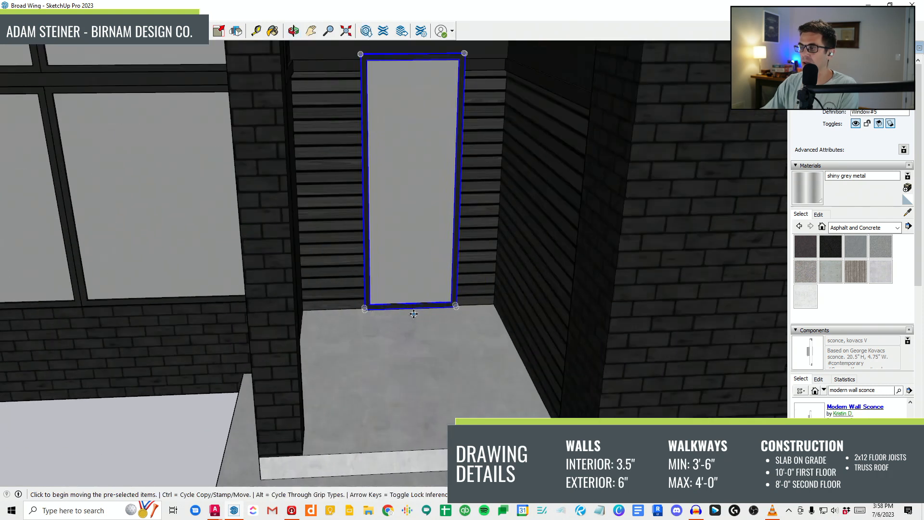
{"action": "left_click", "coordinate": [397, 306]}
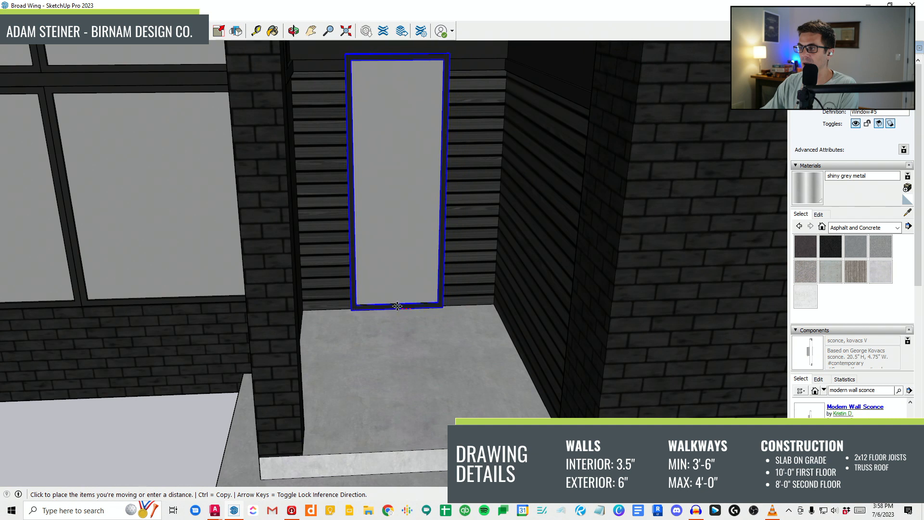
{"action": "left_click", "coordinate": [450, 308]}
{"action": "scroll", "coordinate": [454, 309], "scroll_direction": "up", "scroll_amount": 3}
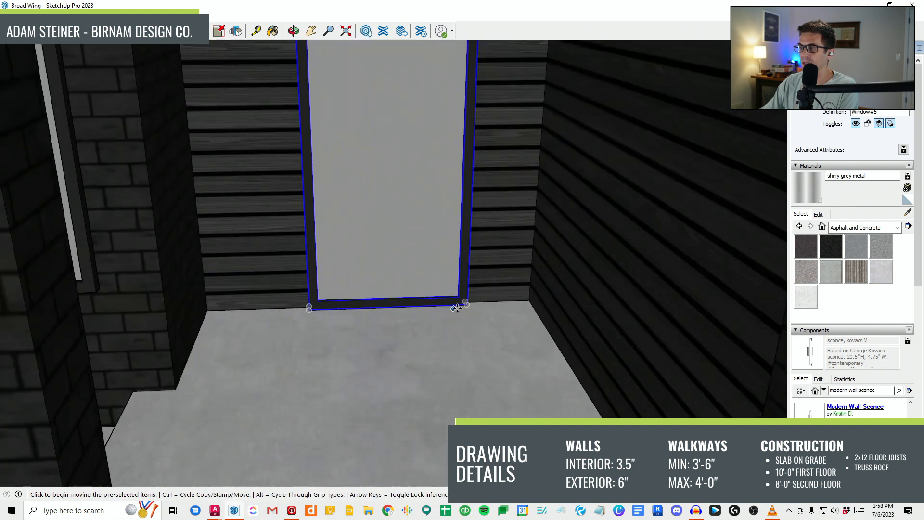
{"action": "left_click", "coordinate": [467, 306]}
{"action": "left_click", "coordinate": [458, 287]}
{"action": "left_click", "coordinate": [388, 290]}
{"action": "left_click", "coordinate": [371, 306]}
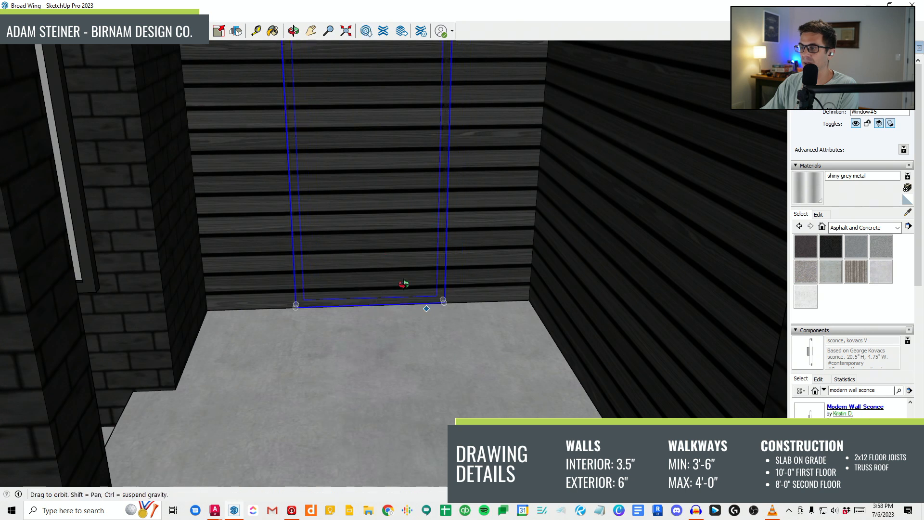
{"action": "scroll", "coordinate": [448, 284], "scroll_direction": "down", "scroll_amount": 6}
{"action": "middle_click_drag", "start_coordinate": [449, 283], "coordinate": [454, 221]}
{"action": "middle_click_drag", "start_coordinate": [409, 192], "coordinate": [442, 188]}
{"action": "scroll", "coordinate": [442, 188], "scroll_direction": "down", "scroll_amount": 1}
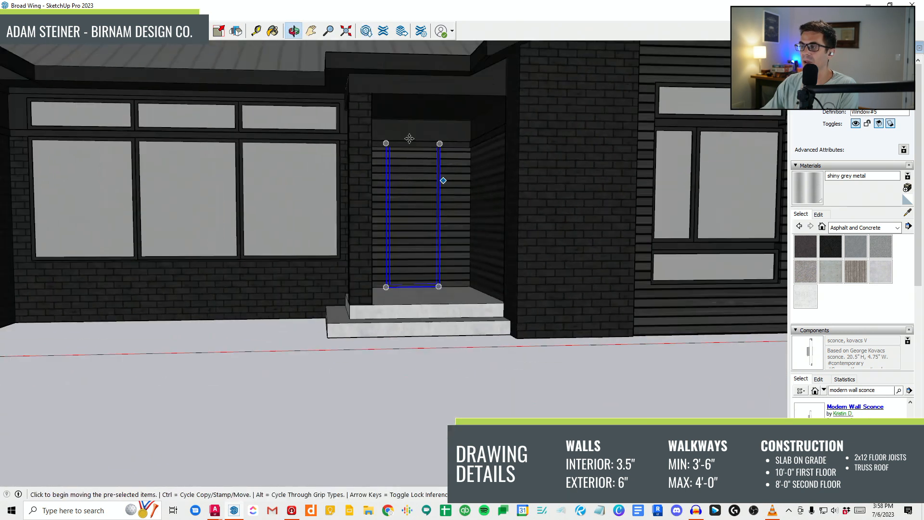
{"action": "scroll", "coordinate": [454, 181], "scroll_direction": "up", "scroll_amount": 2}
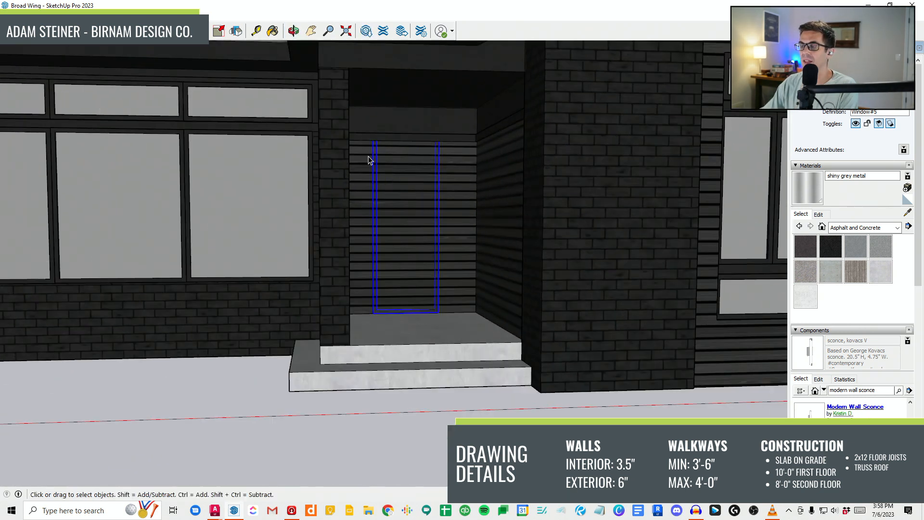
{"action": "scroll", "coordinate": [409, 241], "scroll_direction": "up", "scroll_amount": 5}
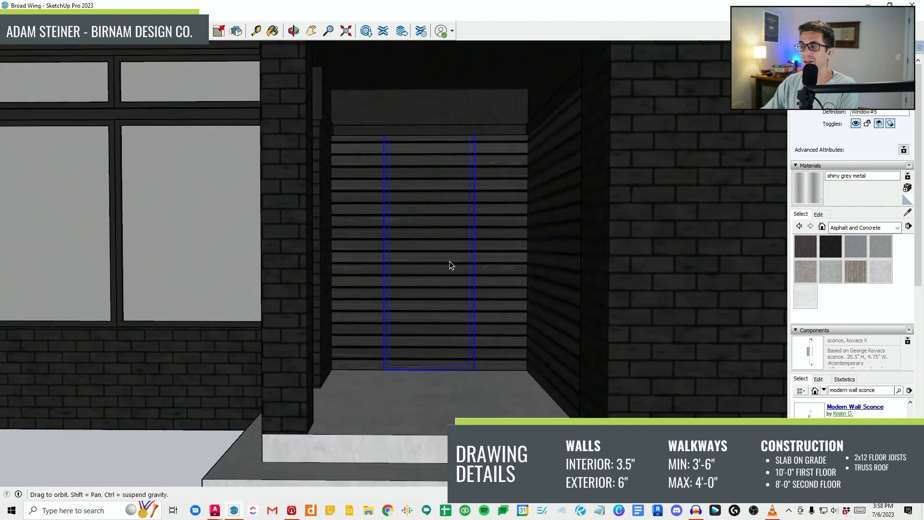
{"action": "scroll", "coordinate": [422, 267], "scroll_direction": "up", "scroll_amount": 2}
{"action": "key", "text": "m"}
{"action": "left_click", "coordinate": [494, 298]}
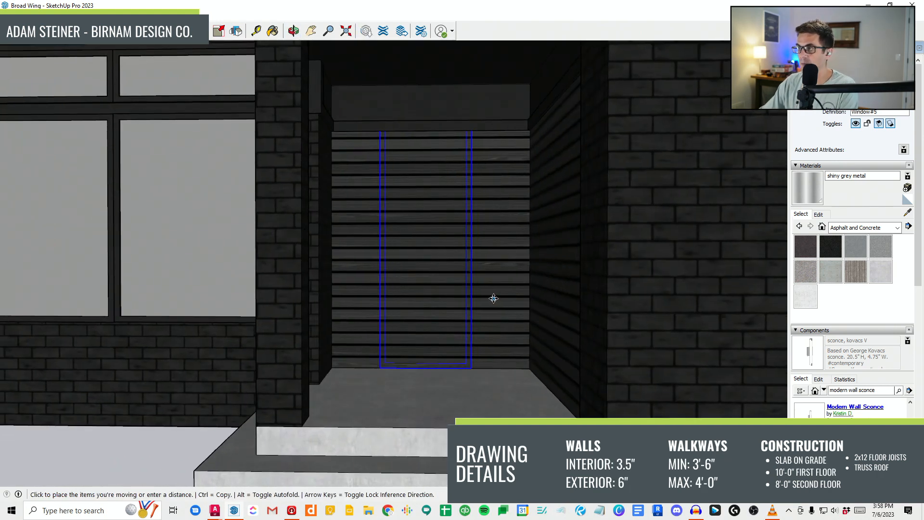
{"action": "key", "text": "Escape"}
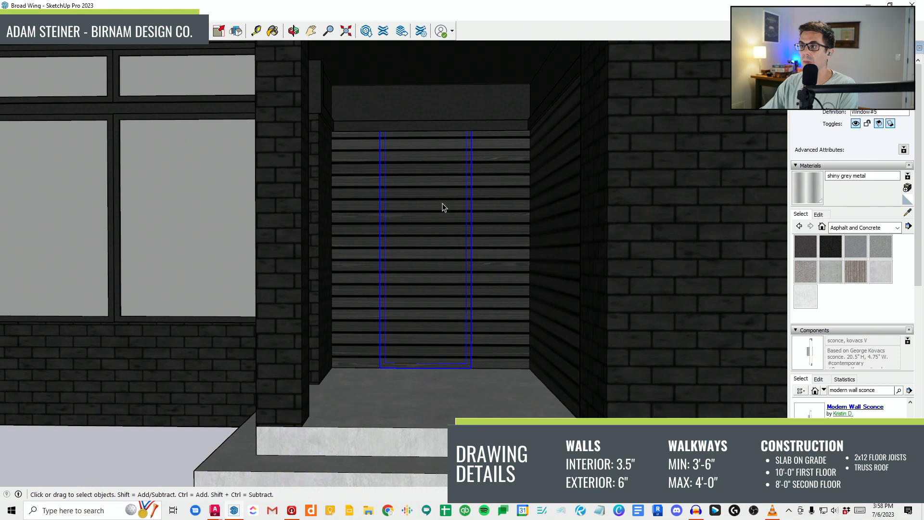
Step: Edit the door panel and move its top edges to fit directly beneath the porch trim
{"action": "double_click", "coordinate": [381, 191]}
{"action": "left_click_drag", "start_coordinate": [356, 195], "coordinate": [575, 98]}
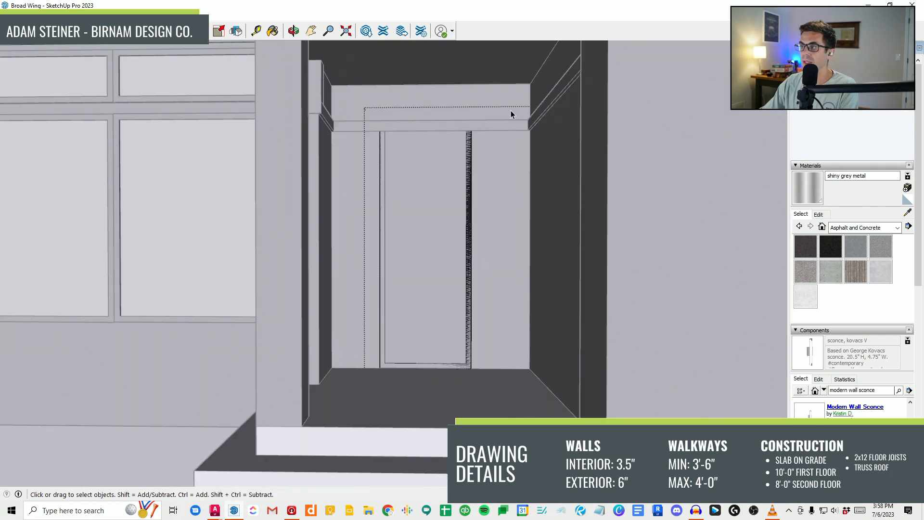
{"action": "middle_click_drag", "start_coordinate": [501, 151], "coordinate": [522, 158]}
{"action": "key", "text": "m"}
{"action": "left_click", "coordinate": [528, 152]}
{"action": "scroll", "coordinate": [448, 141], "scroll_direction": "up", "scroll_amount": 5}
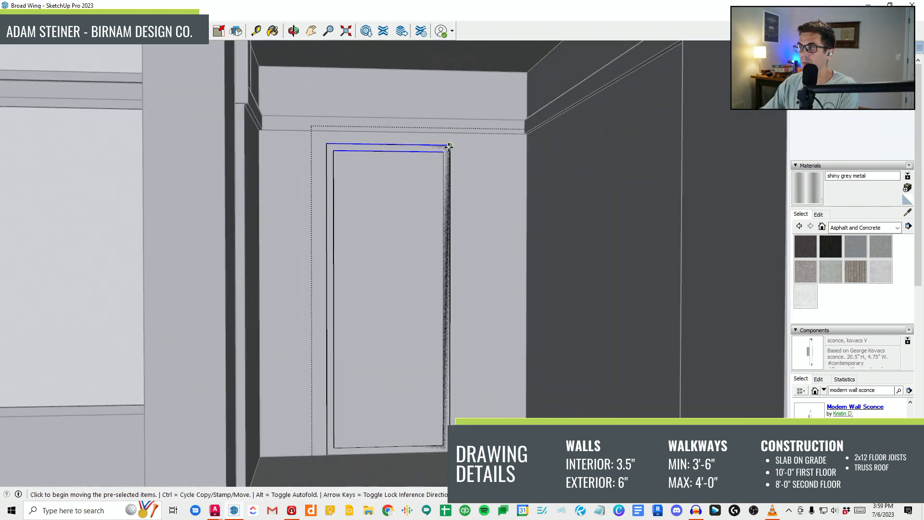
{"action": "scroll", "coordinate": [447, 141], "scroll_direction": "up", "scroll_amount": 2}
{"action": "left_click", "coordinate": [449, 147]}
{"action": "scroll", "coordinate": [448, 148], "scroll_direction": "down", "scroll_amount": 6}
{"action": "middle_click_drag", "start_coordinate": [421, 205], "coordinate": [406, 263]}
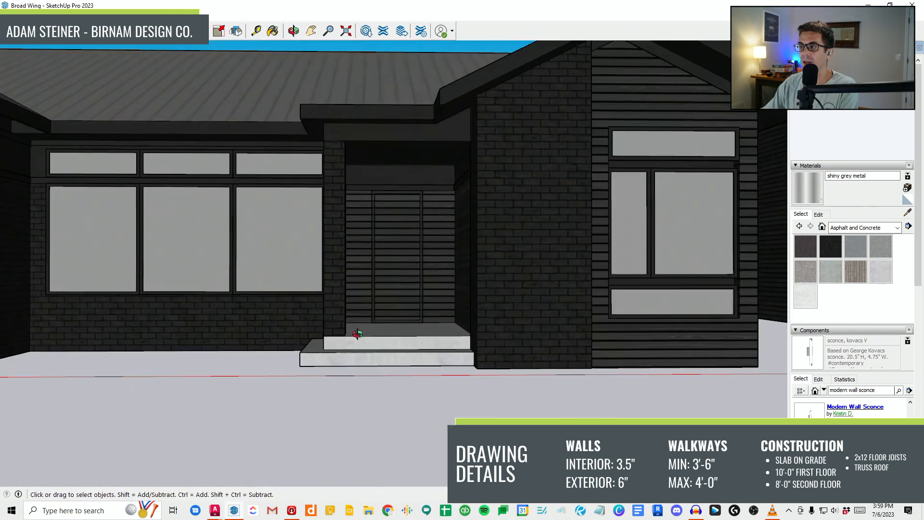
Step: Draw a rectangle over the door outline on the porch siding and push it back to cut the door opening
{"action": "scroll", "coordinate": [361, 305], "scroll_direction": "up", "scroll_amount": 5}
{"action": "middle_click_drag", "start_coordinate": [378, 314], "coordinate": [391, 135]}
{"action": "middle_click_drag", "start_coordinate": [476, 241], "coordinate": [537, 287]}
{"action": "scroll", "coordinate": [513, 120], "scroll_direction": "up", "scroll_amount": 3}
{"action": "left_click", "coordinate": [515, 106]}
{"action": "scroll", "coordinate": [532, 405], "scroll_direction": "down", "scroll_amount": 4}
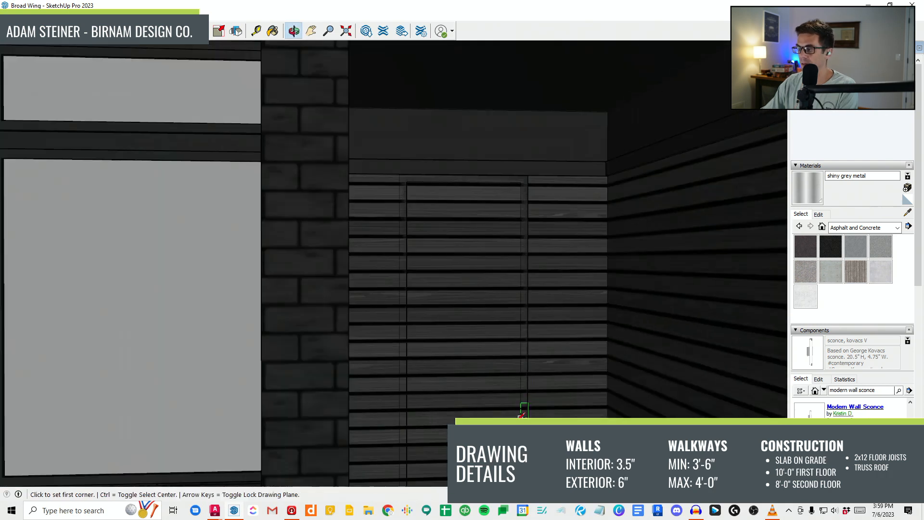
{"action": "key", "text": "p"}
{"action": "scroll", "coordinate": [466, 382], "scroll_direction": "down", "scroll_amount": 8}
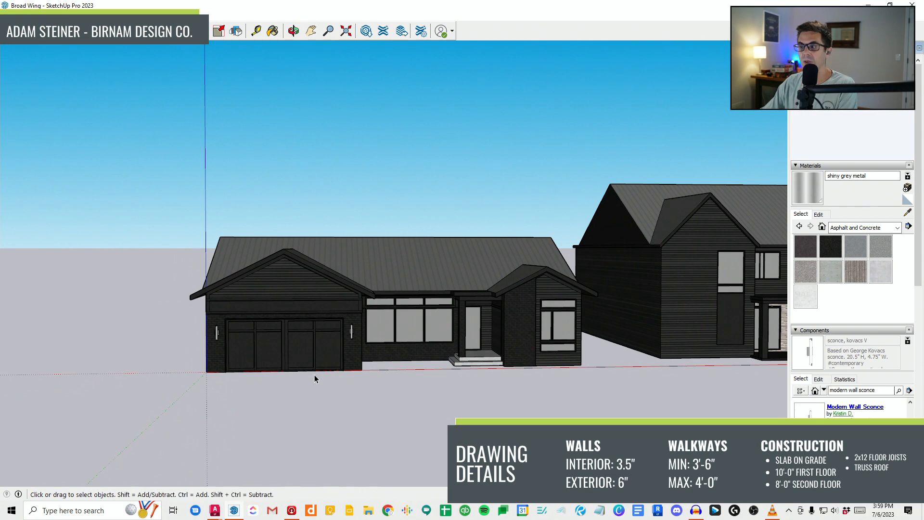
Step: Copy the garage sconce nearest the entry onto the siding between the front door and the porch's inner side wall
{"action": "scroll", "coordinate": [322, 368], "scroll_direction": "up", "scroll_amount": 2}
{"action": "left_click", "coordinate": [369, 306]}
{"action": "scroll", "coordinate": [391, 373], "scroll_direction": "up", "scroll_amount": 1}
{"action": "middle_click_drag", "start_coordinate": [391, 374], "coordinate": [353, 441]}
{"action": "scroll", "coordinate": [299, 385], "scroll_direction": "up", "scroll_amount": 5}
{"action": "key", "text": "m"}
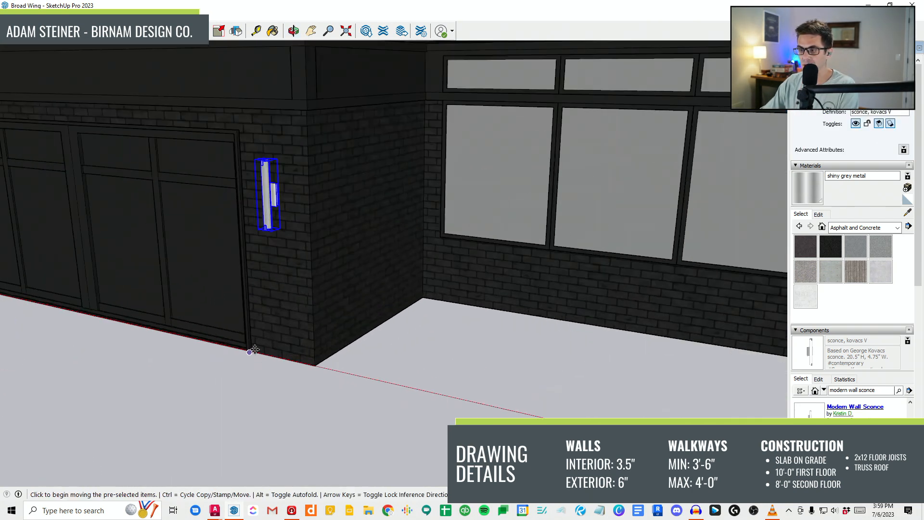
{"action": "key", "text": "ctrl"}
{"action": "scroll", "coordinate": [249, 348], "scroll_direction": "up", "scroll_amount": 5}
{"action": "left_click", "coordinate": [247, 348]}
{"action": "scroll", "coordinate": [313, 380], "scroll_direction": "down", "scroll_amount": 8}
{"action": "scroll", "coordinate": [655, 370], "scroll_direction": "up", "scroll_amount": 2}
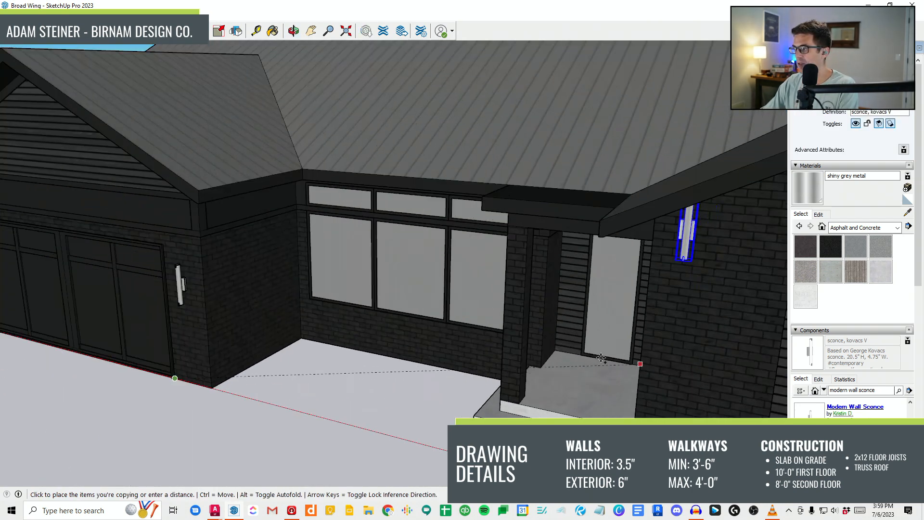
{"action": "scroll", "coordinate": [624, 362], "scroll_direction": "up", "scroll_amount": 3}
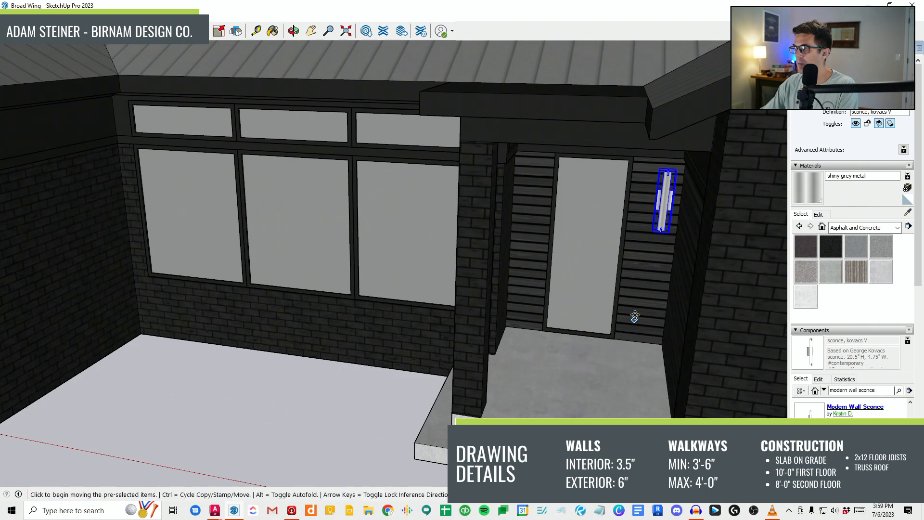
{"action": "middle_click_drag", "start_coordinate": [630, 304], "coordinate": [651, 272]}
{"action": "key", "text": "Escape"}
Step: Copy the entry sconce to the other side of the front door and adjust its position on the siding
{"action": "key", "text": "ctrl"}
{"action": "left_click", "coordinate": [634, 366]}
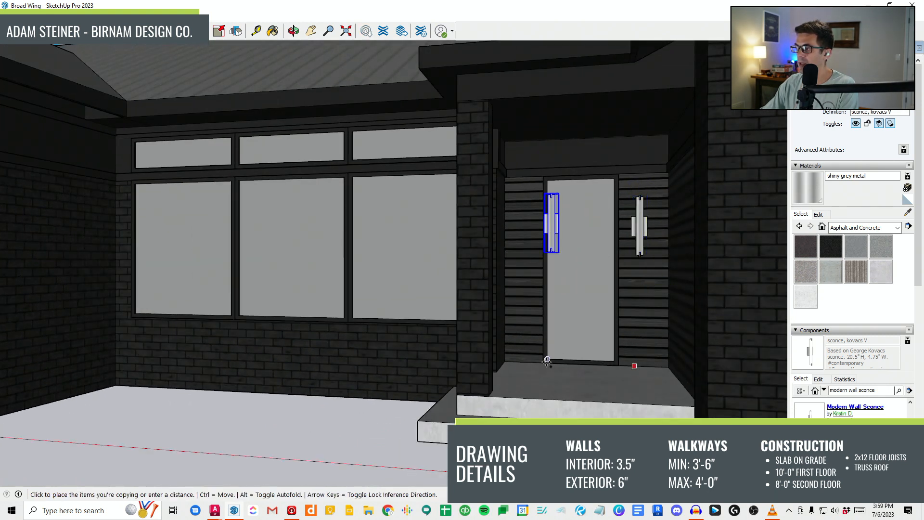
{"action": "left_click", "coordinate": [531, 362]}
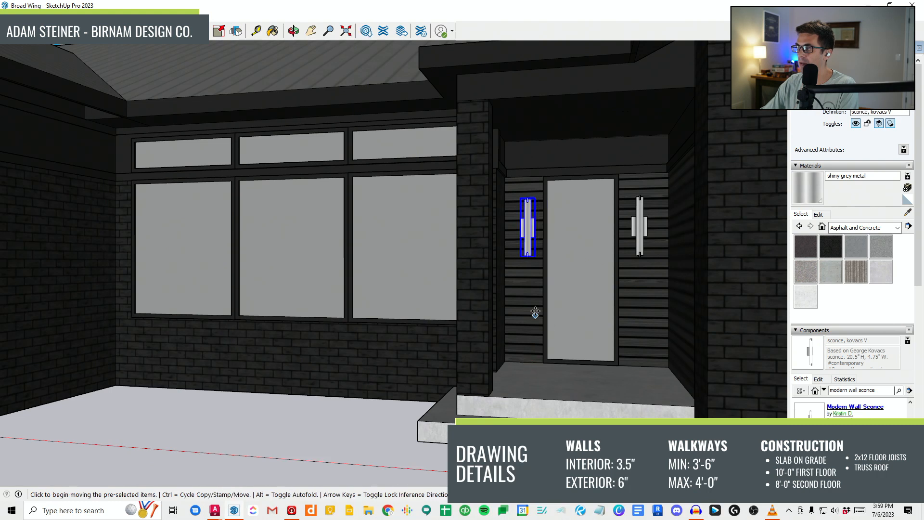
{"action": "scroll", "coordinate": [536, 314], "scroll_direction": "up", "scroll_amount": 5}
{"action": "left_click", "coordinate": [530, 284]}
{"action": "left_click", "coordinate": [527, 288]}
{"action": "scroll", "coordinate": [527, 288], "scroll_direction": "down", "scroll_amount": 8}
{"action": "key", "text": "space"}
Step: Reposition the glass front-door panel within its opening in the porch's rear wall
{"action": "middle_click_drag", "start_coordinate": [385, 337], "coordinate": [499, 316]}
{"action": "scroll", "coordinate": [513, 343], "scroll_direction": "up", "scroll_amount": 4}
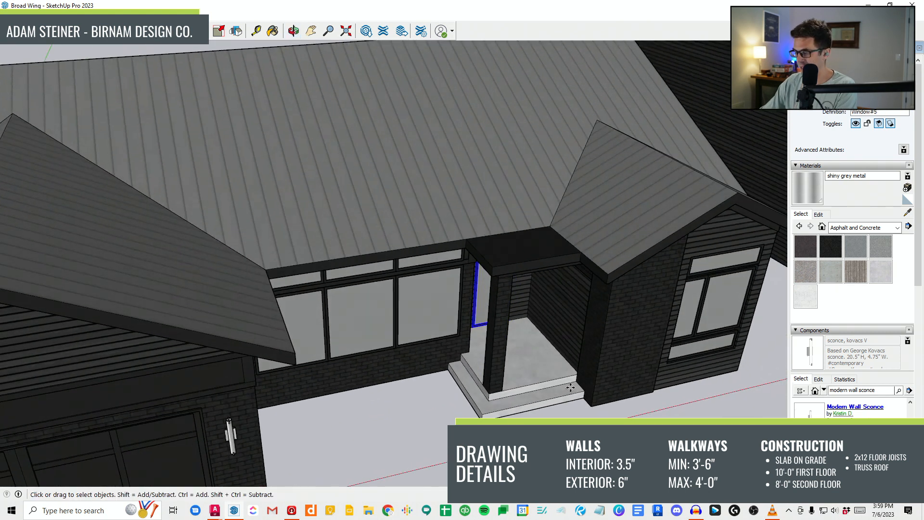
{"action": "key", "text": "m"}
{"action": "left_click", "coordinate": [532, 345]}
{"action": "scroll", "coordinate": [532, 345], "scroll_direction": "down", "scroll_amount": 8}
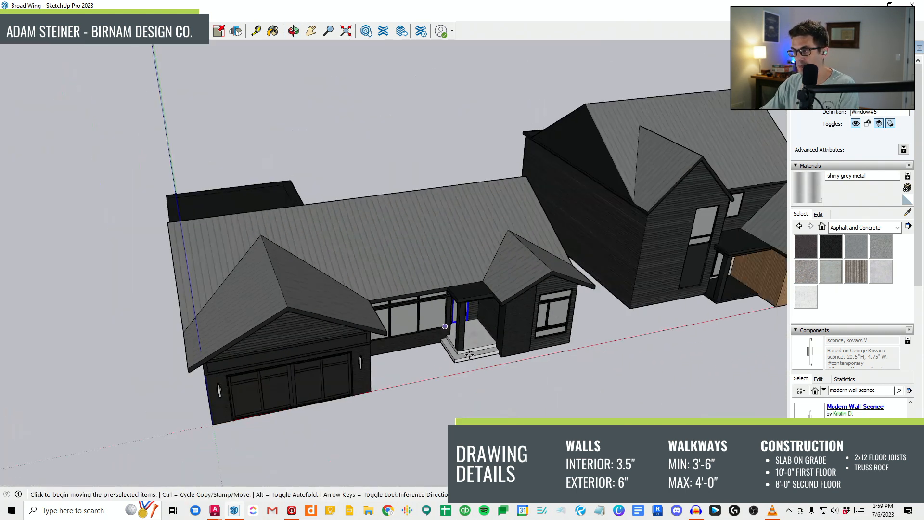
{"action": "mouse_move", "coordinate": [514, 344]}
{"action": "middle_mouse_down"}
{"action": "mouse_move", "coordinate": [596, 419]}
{"action": "mouse_move", "coordinate": [533, 316]}
{"action": "middle_mouse_up"}
{"action": "key", "text": "e"}
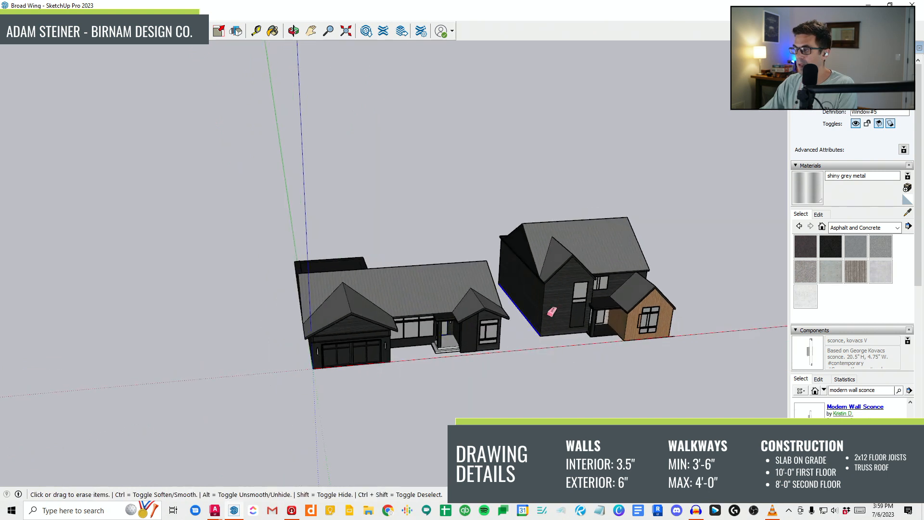
{"action": "left_click", "coordinate": [32, 35]}
{"action": "middle_click_drag", "start_coordinate": [489, 339], "coordinate": [441, 380]}
{"action": "key", "text": "ctrl+z"}
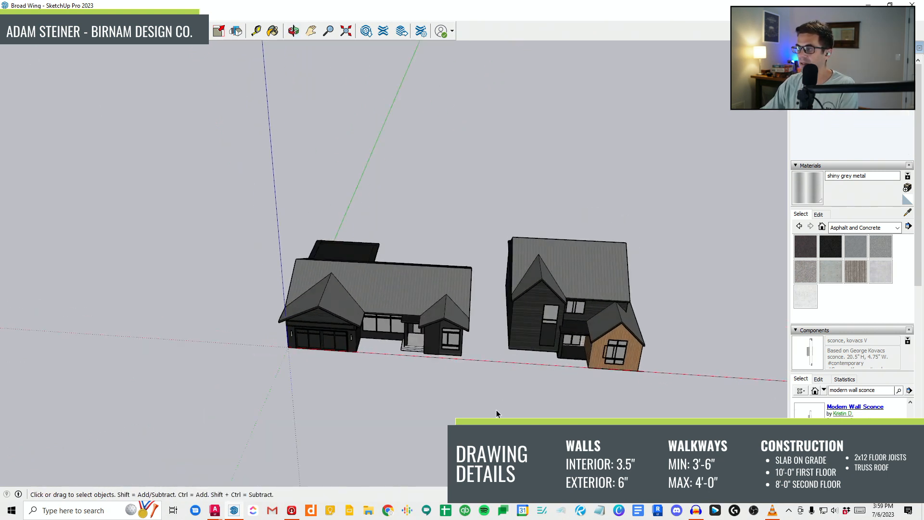
Step: Move the two-storey house farther away from the broad house along the red axis
{"action": "left_click_drag", "start_coordinate": [713, 169], "coordinate": [713, 170]}
{"action": "key", "text": "m"}
{"action": "left_click", "coordinate": [590, 374]}
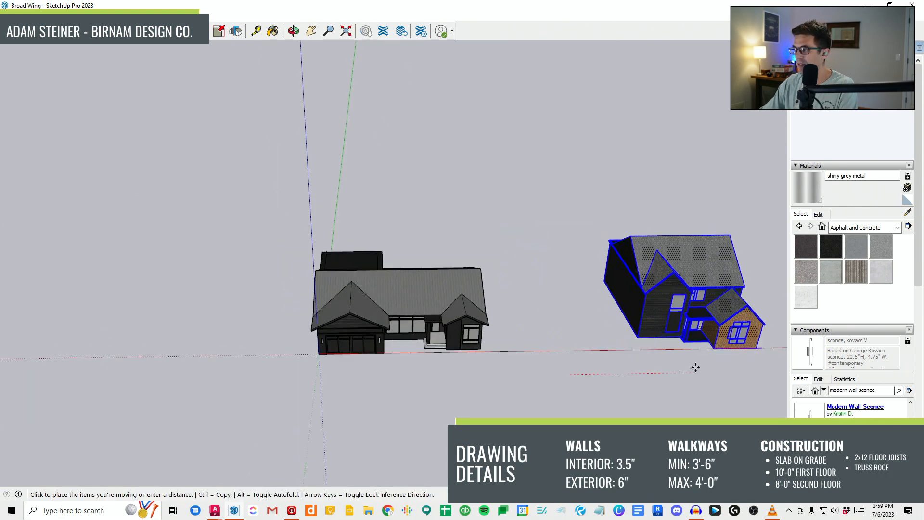
{"action": "left_click", "coordinate": [8, 16]}
{"action": "left_click", "coordinate": [26, 67]}
{"action": "scroll", "coordinate": [507, 348], "scroll_direction": "down", "scroll_amount": 5}
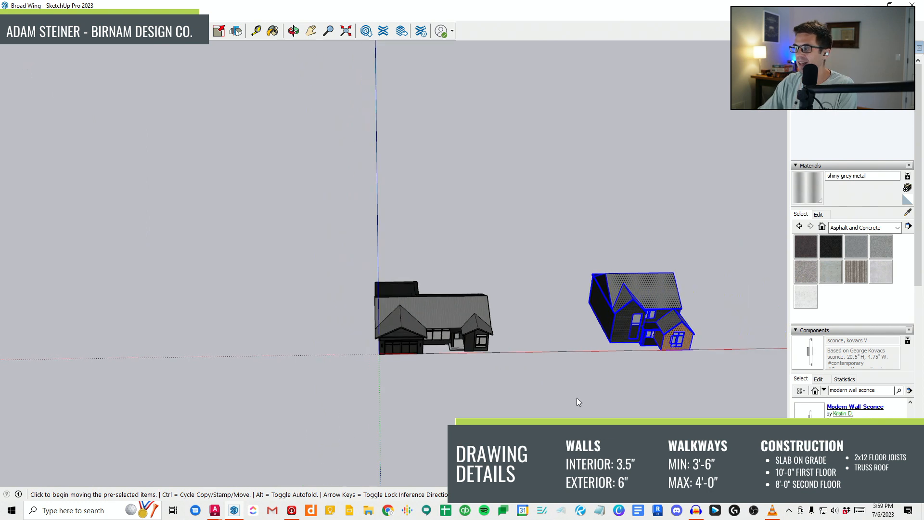
{"action": "left_click", "coordinate": [487, 418]}
{"action": "left_click", "coordinate": [739, 412]}
Step: Outline a long rectangular driveway extending straight out from the garage front, and erase the stray line beyond its end
{"action": "middle_click_drag", "start_coordinate": [457, 373], "coordinate": [361, 262]}
{"action": "scroll", "coordinate": [430, 327], "scroll_direction": "up", "scroll_amount": 4}
{"action": "middle_click_drag", "start_coordinate": [406, 316], "coordinate": [427, 356]}
{"action": "key", "text": "l"}
{"action": "scroll", "coordinate": [438, 329], "scroll_direction": "up", "scroll_amount": 8}
{"action": "left_click", "coordinate": [439, 327]}
{"action": "scroll", "coordinate": [501, 279], "scroll_direction": "down", "scroll_amount": 4}
{"action": "scroll", "coordinate": [469, 299], "scroll_direction": "down", "scroll_amount": 4}
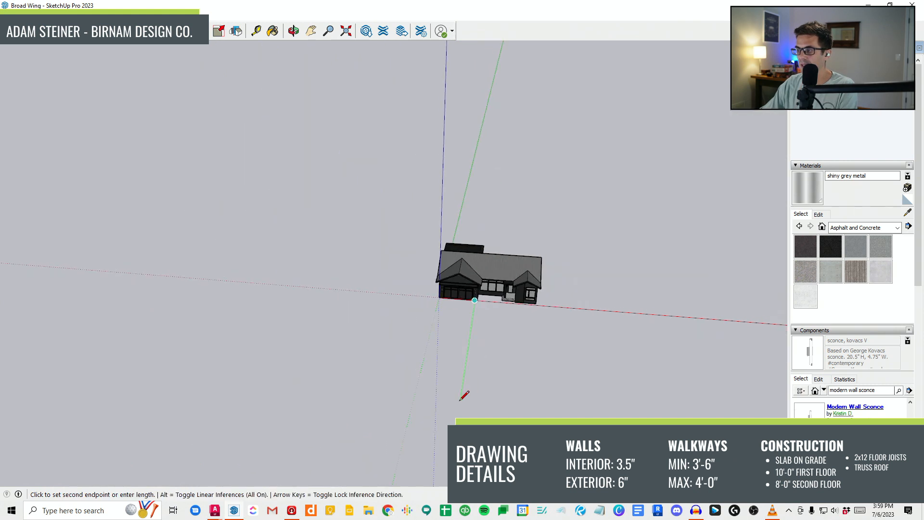
{"action": "scroll", "coordinate": [435, 301], "scroll_direction": "up", "scroll_amount": 8}
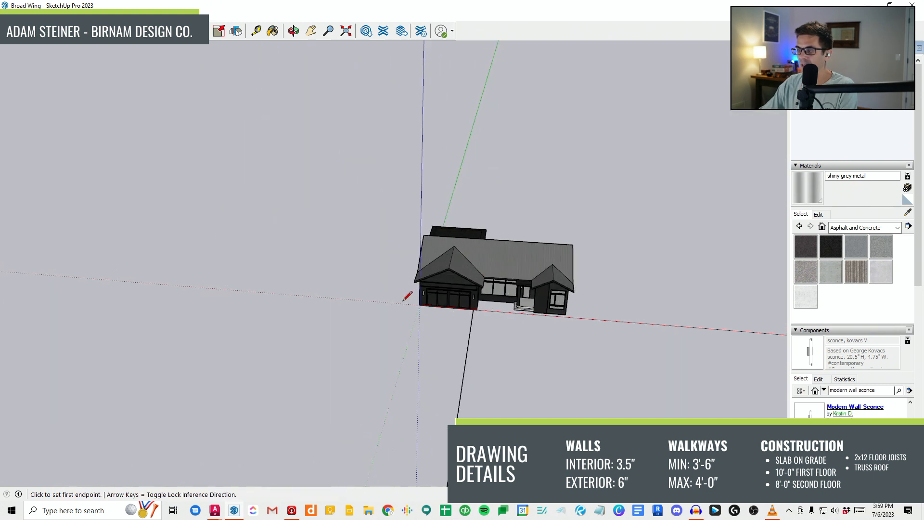
{"action": "scroll", "coordinate": [435, 303], "scroll_direction": "down", "scroll_amount": 5}
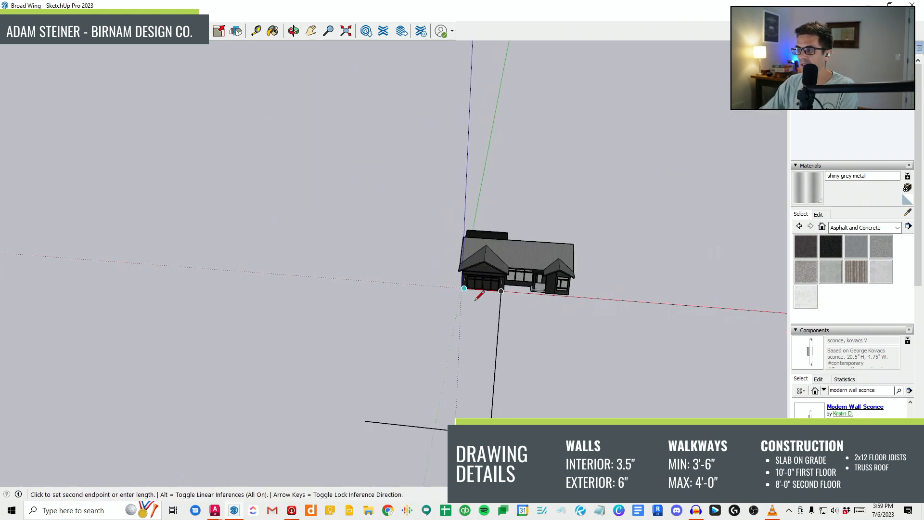
{"action": "left_click", "coordinate": [442, 413]}
{"action": "key", "text": "e"}
{"action": "scroll", "coordinate": [548, 314], "scroll_direction": "up", "scroll_amount": 6}
Step: Draw the two edges of an L-shaped walkway running from the porch's bottom step across to the driveway
{"action": "key", "text": "l"}
{"action": "scroll", "coordinate": [545, 312], "scroll_direction": "up", "scroll_amount": 10}
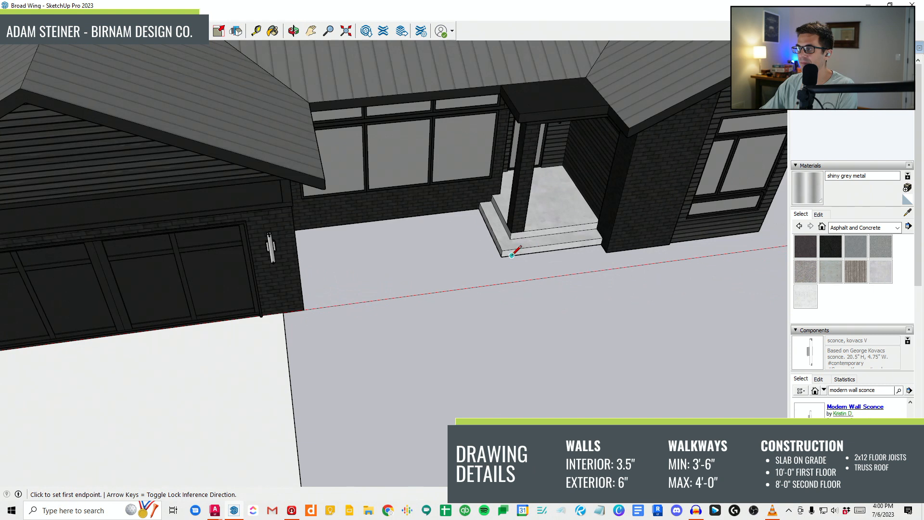
{"action": "left_click", "coordinate": [522, 253]}
{"action": "scroll", "coordinate": [549, 305], "scroll_direction": "down", "scroll_amount": 2}
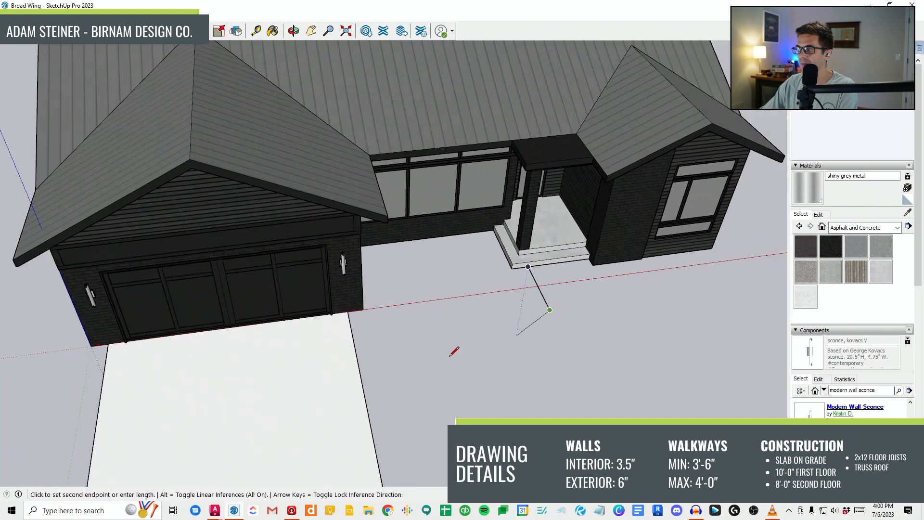
{"action": "left_click", "coordinate": [356, 358]}
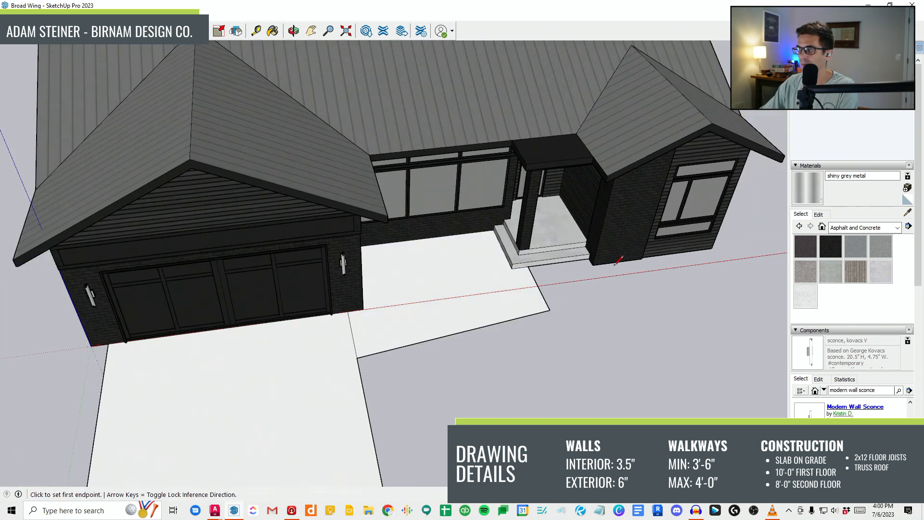
{"action": "scroll", "coordinate": [582, 259], "scroll_direction": "up", "scroll_amount": 3}
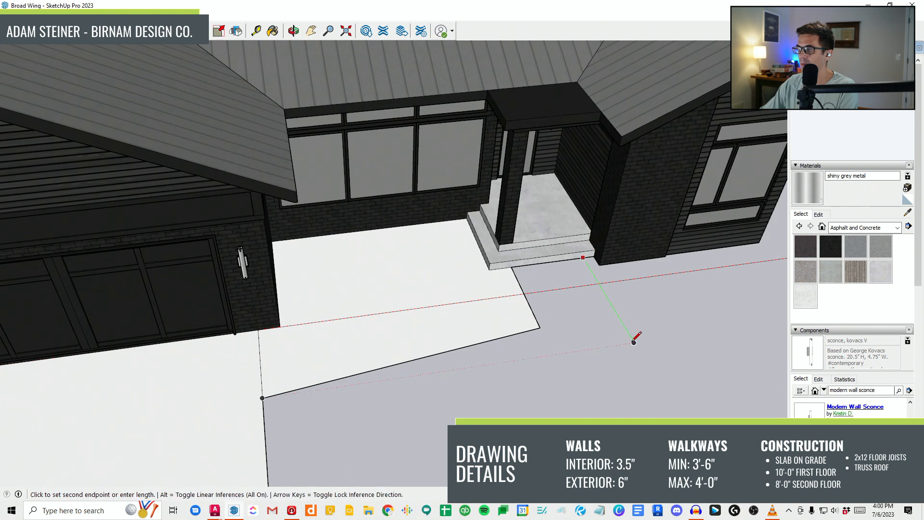
{"action": "left_click", "coordinate": [634, 343]}
Step: Round the inner and outer corners of the walkway's bend with tangent arcs
{"action": "scroll", "coordinate": [537, 384], "scroll_direction": "down", "scroll_amount": 3}
{"action": "scroll", "coordinate": [510, 359], "scroll_direction": "up", "scroll_amount": 3}
{"action": "key", "text": "a"}
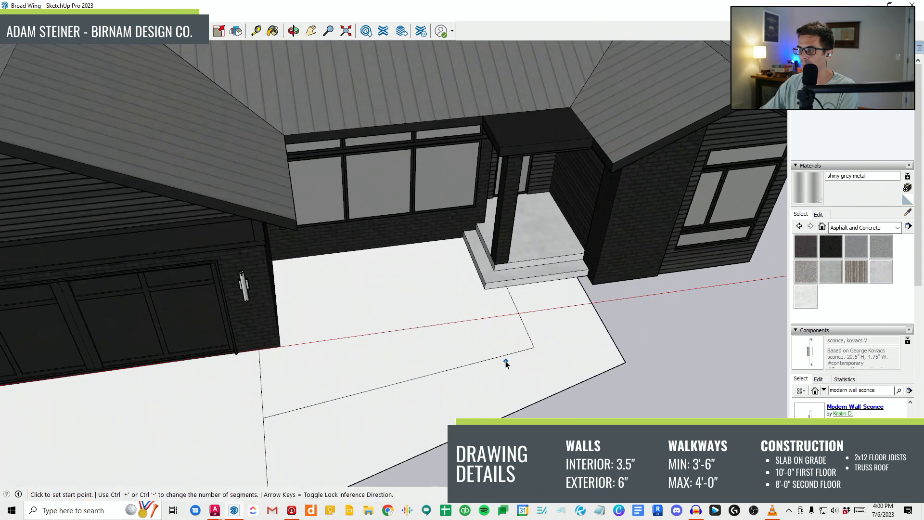
{"action": "left_click", "coordinate": [519, 312]}
{"action": "left_click", "coordinate": [571, 386]}
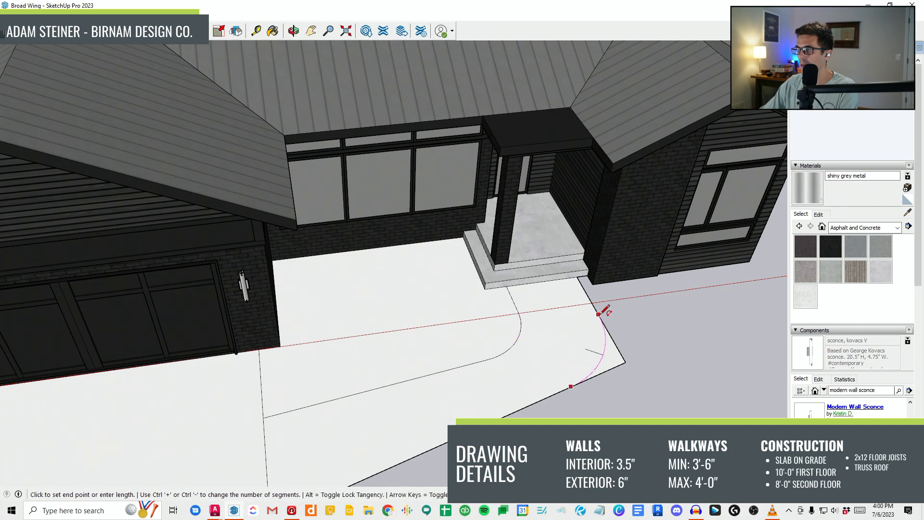
{"action": "left_click", "coordinate": [599, 313]}
Step: Try to draw a curved planting-bed edge from the walkway's outer side toward the front wing, then undo the arc
{"action": "scroll", "coordinate": [518, 385], "scroll_direction": "down", "scroll_amount": 6}
{"action": "scroll", "coordinate": [487, 376], "scroll_direction": "up", "scroll_amount": 2}
{"action": "middle_click_drag", "start_coordinate": [495, 316], "coordinate": [482, 337]}
{"action": "scroll", "coordinate": [475, 313], "scroll_direction": "up", "scroll_amount": 4}
{"action": "left_click", "coordinate": [464, 316]}
{"action": "left_click", "coordinate": [616, 343]}
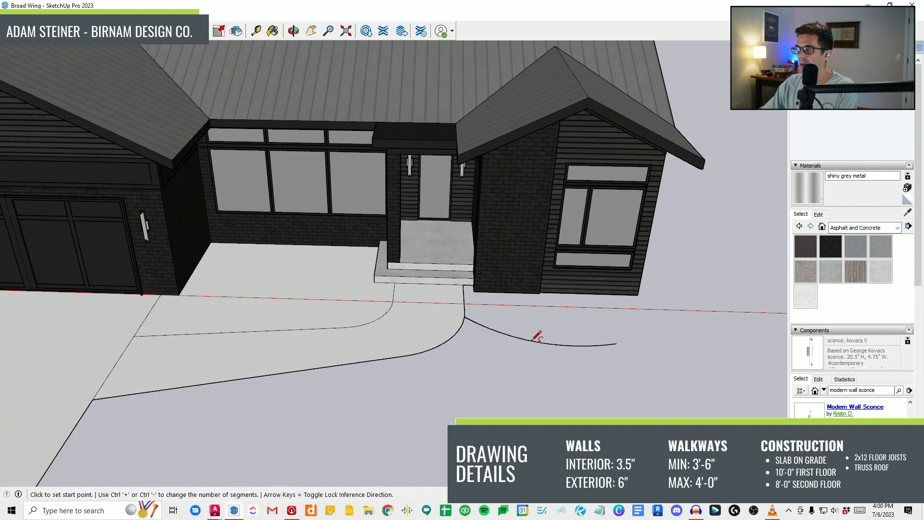
{"action": "left_click", "coordinate": [617, 344]}
{"action": "middle_click_drag", "start_coordinate": [685, 304], "coordinate": [440, 255]}
{"action": "scroll", "coordinate": [439, 255], "scroll_direction": "down", "scroll_amount": 1}
{"action": "key", "text": "ctrl+z"}
Step: Draw connected arcs from the walkway around the front wing's outer corner to enclose a curved planting bed
{"action": "left_click", "coordinate": [417, 311]}
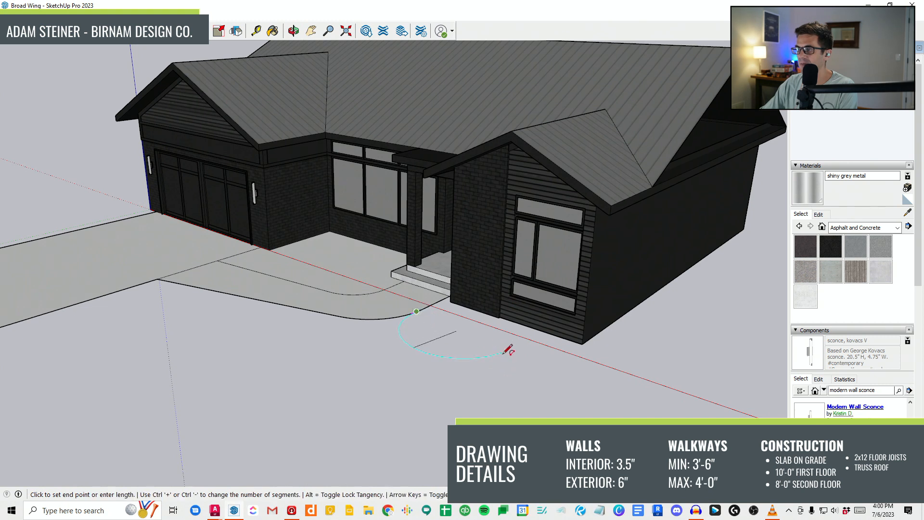
{"action": "left_click", "coordinate": [517, 360]}
{"action": "left_click", "coordinate": [448, 336]}
{"action": "left_click", "coordinate": [516, 360]}
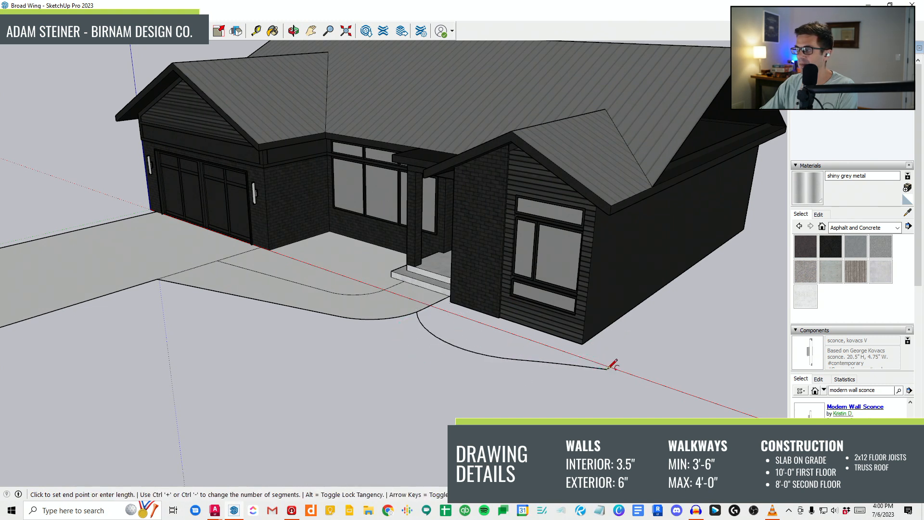
{"action": "left_click", "coordinate": [607, 369]}
{"action": "double_click", "coordinate": [617, 320]}
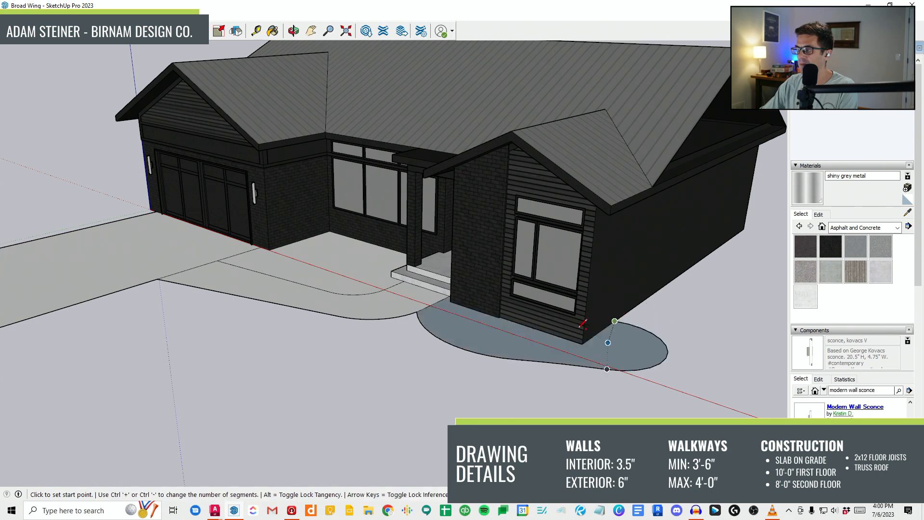
Step: Draw a large rectangular lot around the broad house, with its front boundary running through the driveway's end
{"action": "scroll", "coordinate": [529, 346], "scroll_direction": "down", "scroll_amount": 8}
{"action": "middle_click_drag", "start_coordinate": [494, 351], "coordinate": [467, 349]}
{"action": "scroll", "coordinate": [471, 408], "scroll_direction": "down", "scroll_amount": 5}
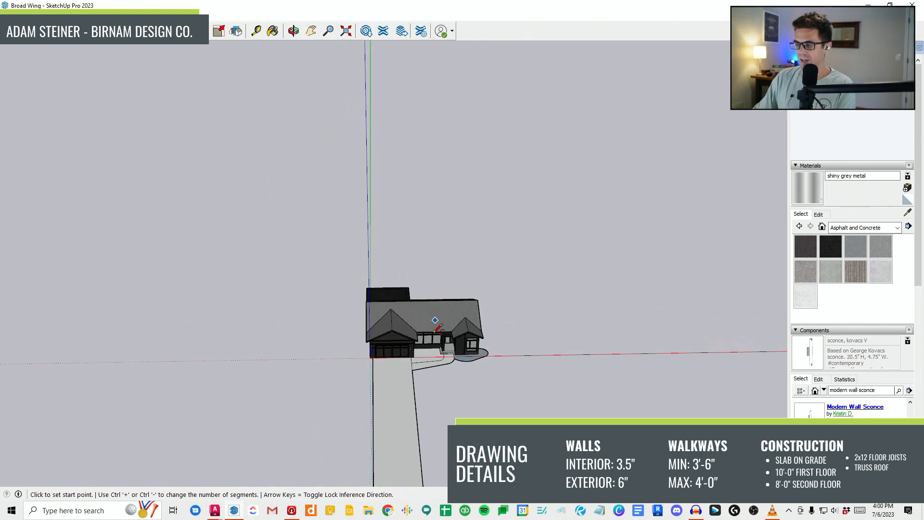
{"action": "key", "text": "l"}
{"action": "middle_click_drag", "start_coordinate": [435, 388], "coordinate": [472, 441]}
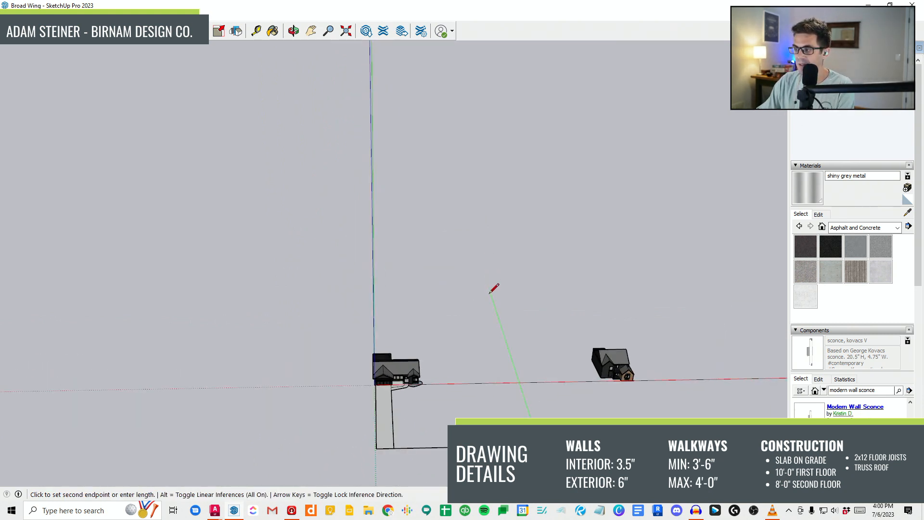
{"action": "middle_click_drag", "start_coordinate": [312, 304], "coordinate": [253, 413]}
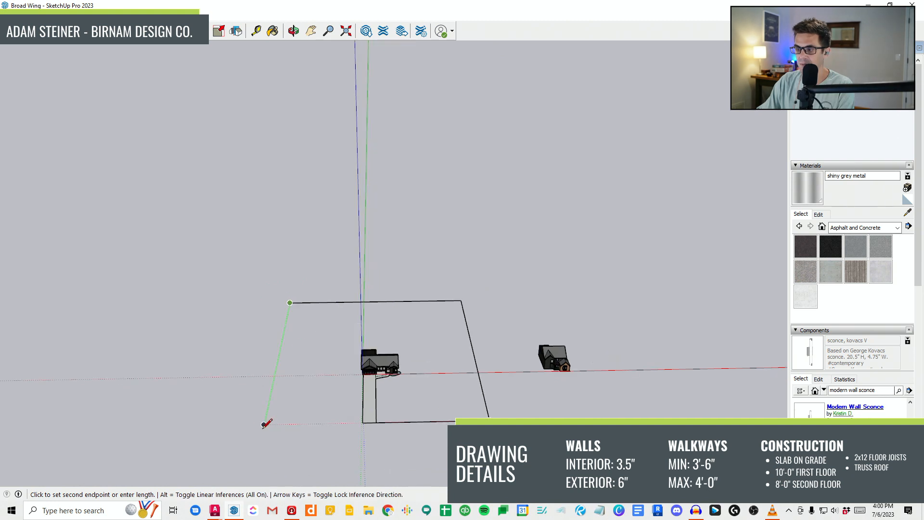
{"action": "left_click", "coordinate": [363, 422]}
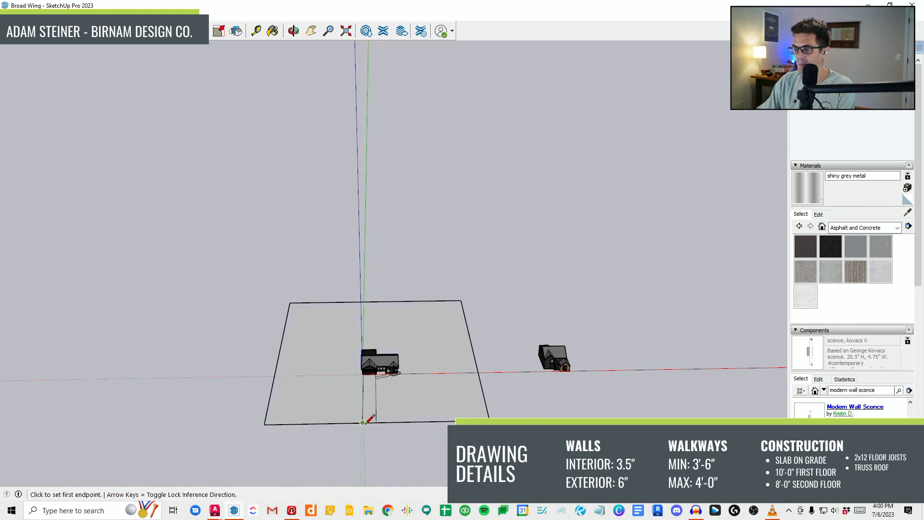
Step: Push the lot's lawn surface down slightly below the driveway, walkway and planting beds
{"action": "scroll", "coordinate": [412, 409], "scroll_direction": "up", "scroll_amount": 4}
{"action": "mouse_move", "coordinate": [435, 403]}
{"action": "middle_mouse_down"}
{"action": "mouse_move", "coordinate": [434, 370]}
{"action": "mouse_move", "coordinate": [382, 427]}
{"action": "mouse_move", "coordinate": [355, 427]}
{"action": "middle_mouse_up"}
{"action": "scroll", "coordinate": [434, 370], "scroll_direction": "up", "scroll_amount": 3}
{"action": "key", "text": "p"}
{"action": "left_click", "coordinate": [433, 369]}
{"action": "key", "text": "Escape"}
Step: Erase the vertical edges at the lot's two front corners to remove the thin side faces there
{"action": "key", "text": "e"}
{"action": "scroll", "coordinate": [358, 425], "scroll_direction": "up", "scroll_amount": 4}
{"action": "scroll", "coordinate": [365, 422], "scroll_direction": "up", "scroll_amount": 1}
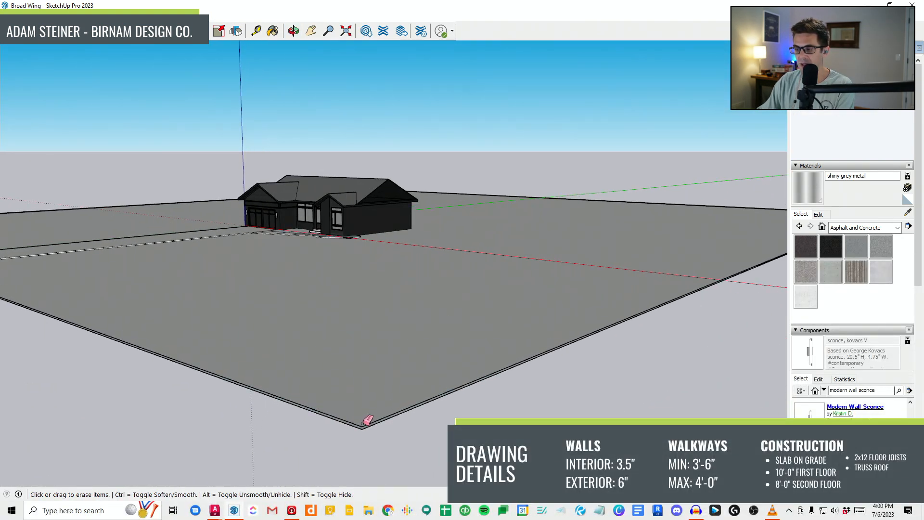
{"action": "left_click", "coordinate": [362, 428]}
{"action": "middle_click_drag", "start_coordinate": [362, 428], "coordinate": [572, 328]}
{"action": "scroll", "coordinate": [572, 328], "scroll_direction": "down", "scroll_amount": 5}
{"action": "scroll", "coordinate": [635, 292], "scroll_direction": "down", "scroll_amount": 3}
{"action": "mouse_move", "coordinate": [260, 308]}
{"action": "middle_mouse_down"}
{"action": "mouse_move", "coordinate": [353, 329]}
{"action": "mouse_move", "coordinate": [522, 409]}
{"action": "middle_mouse_up"}
{"action": "scroll", "coordinate": [450, 399], "scroll_direction": "up", "scroll_amount": 3}
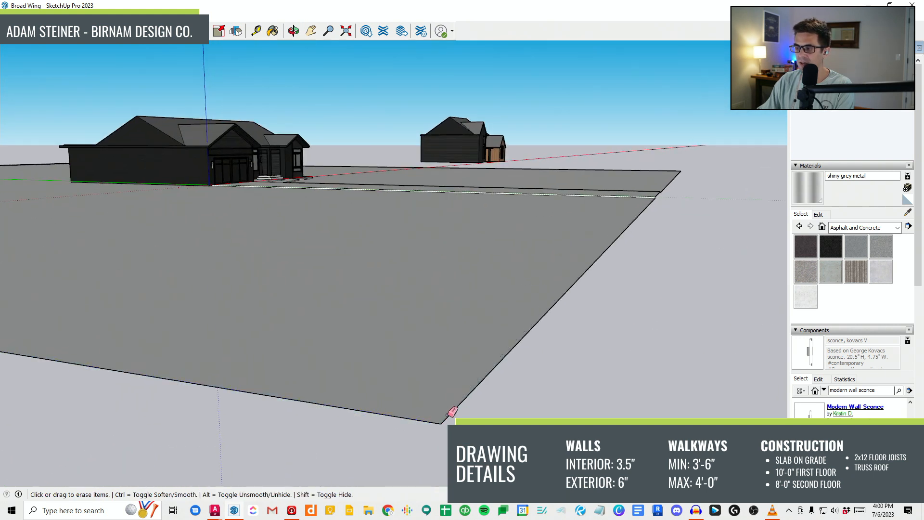
{"action": "scroll", "coordinate": [432, 286], "scroll_direction": "down", "scroll_amount": 1}
Step: Remove the remaining thin side faces at the lot's rear corners
{"action": "middle_click_drag", "start_coordinate": [432, 286], "coordinate": [522, 192]}
{"action": "scroll", "coordinate": [498, 279], "scroll_direction": "down", "scroll_amount": 3}
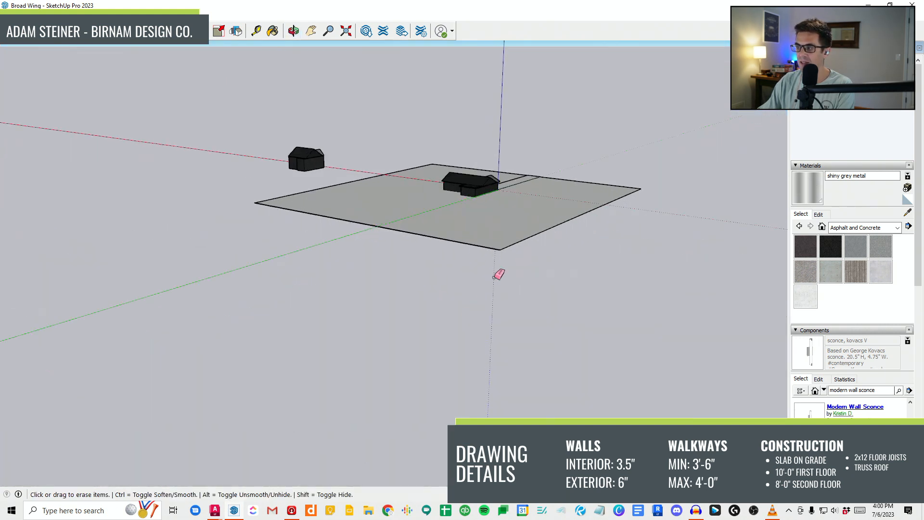
{"action": "scroll", "coordinate": [507, 269], "scroll_direction": "up", "scroll_amount": 5}
{"action": "middle_click_drag", "start_coordinate": [507, 269], "coordinate": [477, 246]}
{"action": "mouse_move", "coordinate": [454, 367]}
{"action": "middle_mouse_down"}
{"action": "mouse_move", "coordinate": [487, 351]}
{"action": "mouse_move", "coordinate": [392, 373]}
{"action": "mouse_move", "coordinate": [400, 368]}
{"action": "mouse_move", "coordinate": [398, 392]}
{"action": "mouse_move", "coordinate": [359, 396]}
{"action": "mouse_move", "coordinate": [598, 344]}
{"action": "middle_mouse_up"}
{"action": "key", "text": "e"}
{"action": "scroll", "coordinate": [584, 254], "scroll_direction": "down", "scroll_amount": 8}
{"action": "middle_click_drag", "start_coordinate": [584, 253], "coordinate": [646, 244]}
{"action": "scroll", "coordinate": [314, 255], "scroll_direction": "up", "scroll_amount": 5}
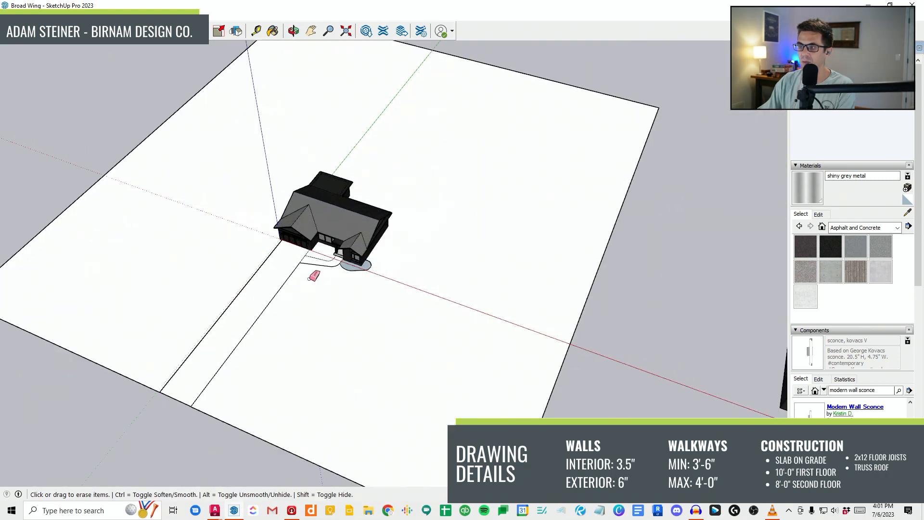
Step: Sample the dark material from the house front and paint the walkway surface with it
{"action": "middle_click_drag", "start_coordinate": [313, 256], "coordinate": [470, 201]}
{"action": "scroll", "coordinate": [308, 269], "scroll_direction": "up", "scroll_amount": 4}
{"action": "scroll", "coordinate": [445, 274], "scroll_direction": "up", "scroll_amount": 1}
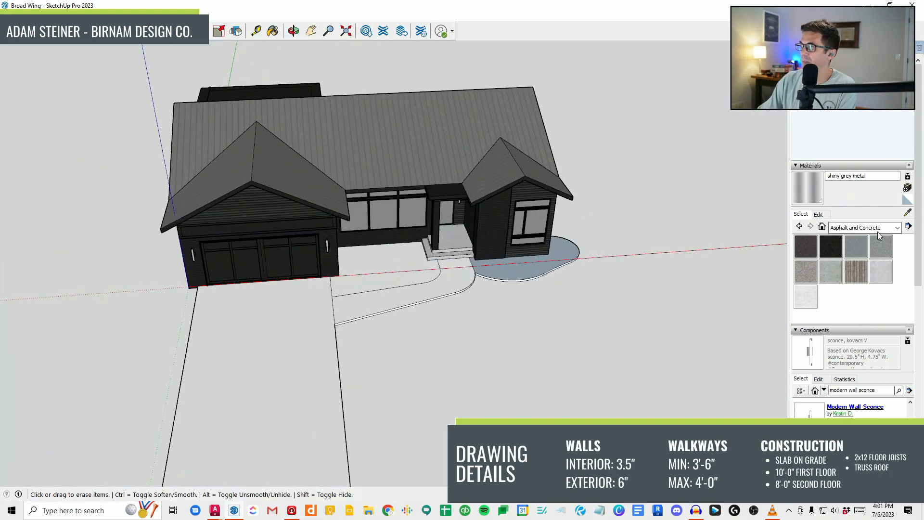
{"action": "left_click", "coordinate": [909, 212]}
{"action": "scroll", "coordinate": [432, 260], "scroll_direction": "up", "scroll_amount": 3}
{"action": "left_click", "coordinate": [489, 222]}
{"action": "left_click", "coordinate": [474, 292]}
{"action": "scroll", "coordinate": [540, 289], "scroll_direction": "up", "scroll_amount": 3}
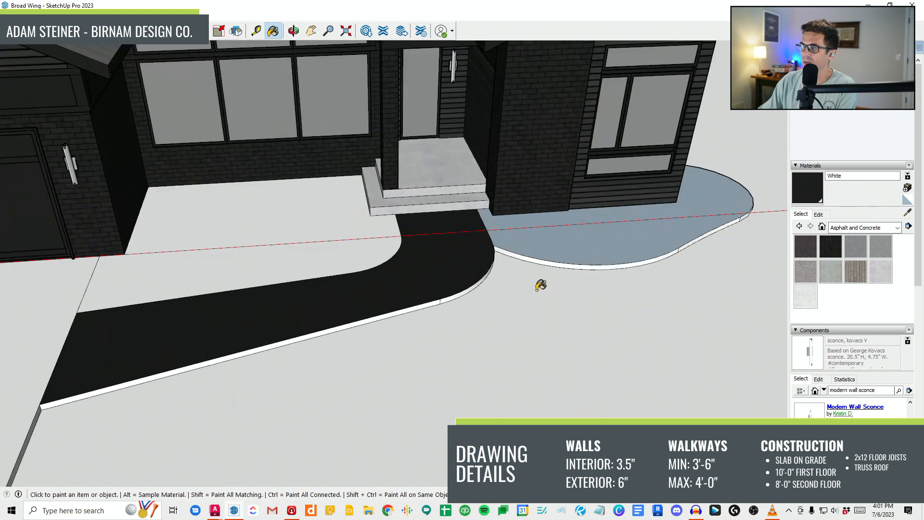
Step: Sample Polished Concrete New from the porch and paint the walkway, its side edge and the driveway with it
{"action": "middle_click_drag", "start_coordinate": [539, 289], "coordinate": [423, 292]}
{"action": "left_click", "coordinate": [909, 212]}
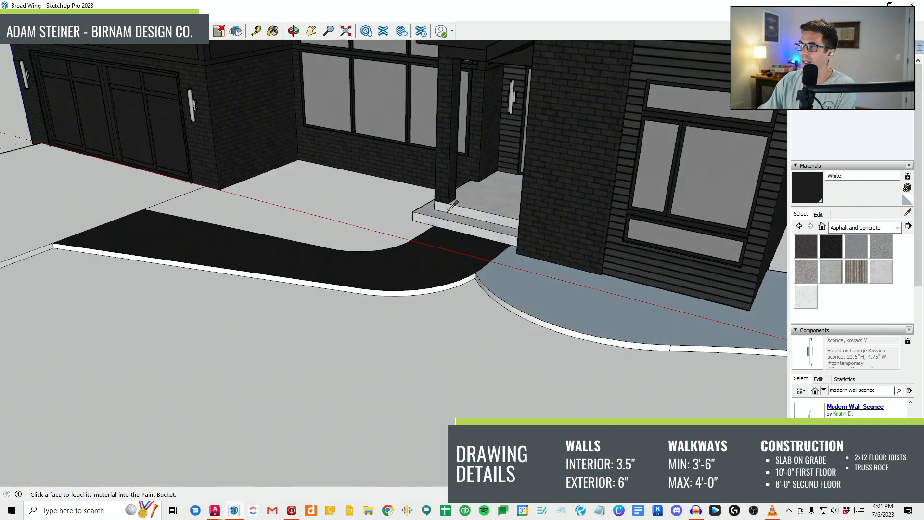
{"action": "left_click", "coordinate": [473, 204]}
{"action": "left_click", "coordinate": [440, 262]}
{"action": "scroll", "coordinate": [385, 284], "scroll_direction": "up", "scroll_amount": 2}
{"action": "scroll", "coordinate": [326, 283], "scroll_direction": "down", "scroll_amount": 5}
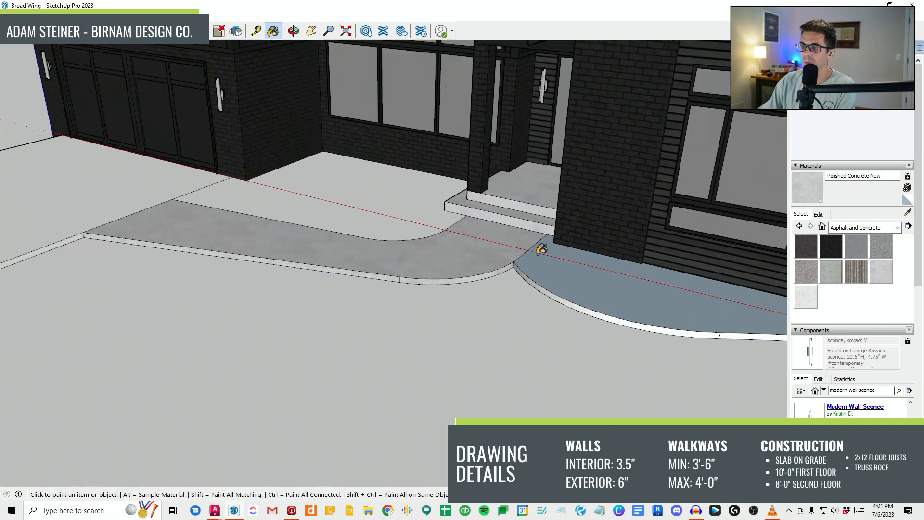
{"action": "scroll", "coordinate": [284, 238], "scroll_direction": "down", "scroll_amount": 3}
{"action": "scroll", "coordinate": [285, 237], "scroll_direction": "down", "scroll_amount": 6}
{"action": "mouse_move", "coordinate": [260, 268]}
{"action": "middle_mouse_down"}
{"action": "mouse_move", "coordinate": [353, 270]}
{"action": "mouse_move", "coordinate": [411, 324]}
{"action": "mouse_move", "coordinate": [378, 296]}
{"action": "mouse_move", "coordinate": [301, 338]}
{"action": "mouse_move", "coordinate": [248, 293]}
{"action": "mouse_move", "coordinate": [489, 208]}
{"action": "middle_mouse_up"}
{"action": "scroll", "coordinate": [353, 271], "scroll_direction": "up", "scroll_amount": 3}
{"action": "scroll", "coordinate": [389, 307], "scroll_direction": "up", "scroll_amount": 3}
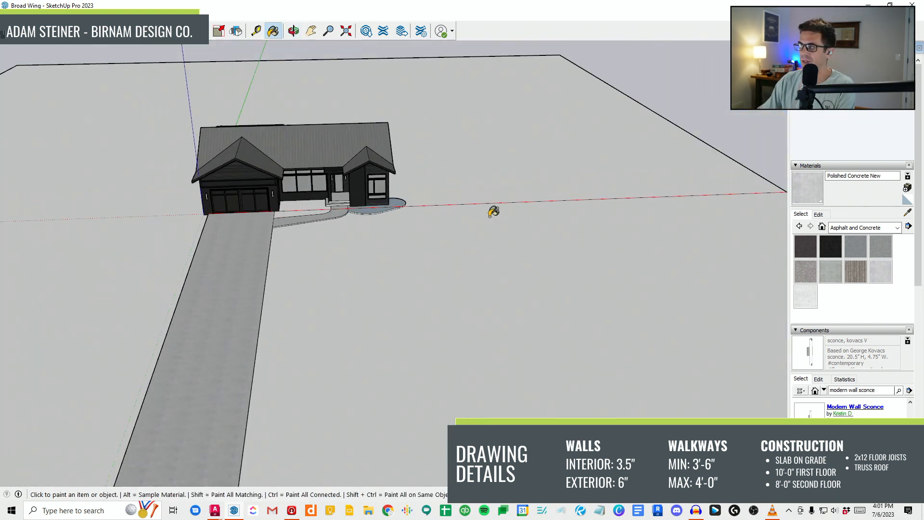
Step: Choose Concrete Block Retaining Gray from the landscaping materials and paint the curved planting bed's outer edge with it
{"action": "left_click", "coordinate": [869, 229]}
{"action": "left_click", "coordinate": [869, 329]}
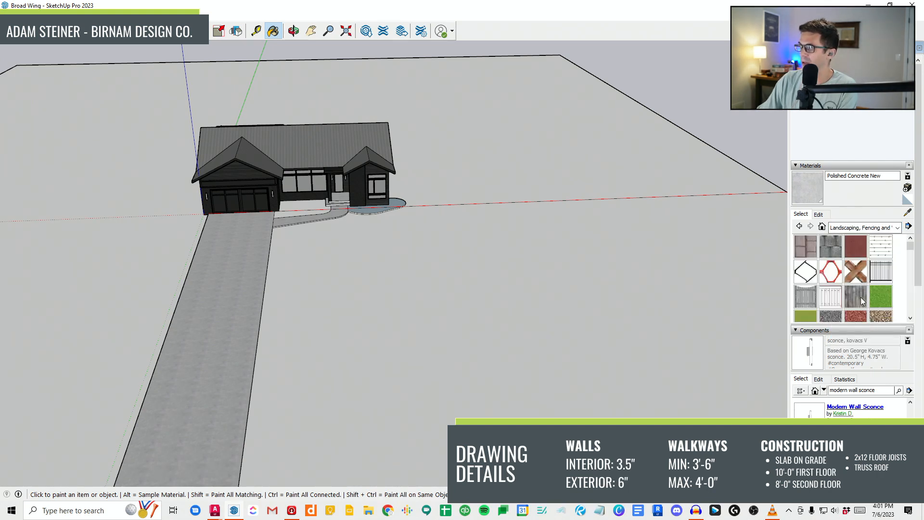
{"action": "left_click", "coordinate": [830, 246]}
{"action": "scroll", "coordinate": [376, 215], "scroll_direction": "up", "scroll_amount": 10}
{"action": "left_click", "coordinate": [373, 219]}
{"action": "scroll", "coordinate": [482, 236], "scroll_direction": "down", "scroll_amount": 5}
{"action": "scroll", "coordinate": [717, 212], "scroll_direction": "down", "scroll_amount": 4}
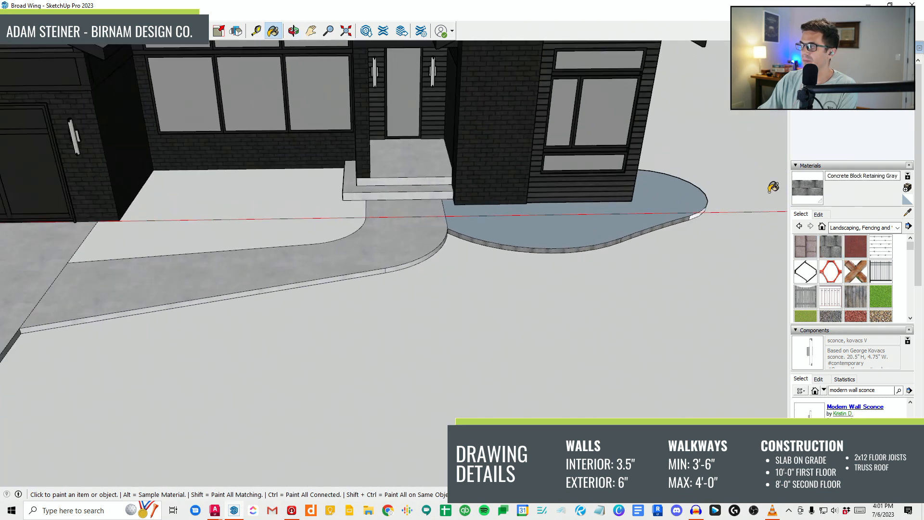
Step: Import Pebbles 02, White from the Enscape Material Library's Grounds category and paint both planting beds with it
{"action": "left_click", "coordinate": [167, 16]}
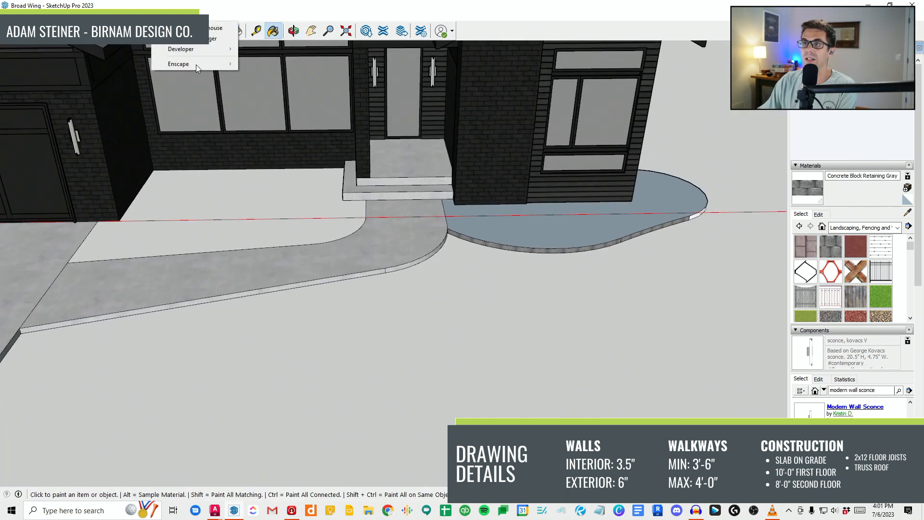
{"action": "mouse_move", "coordinate": [192, 65]}
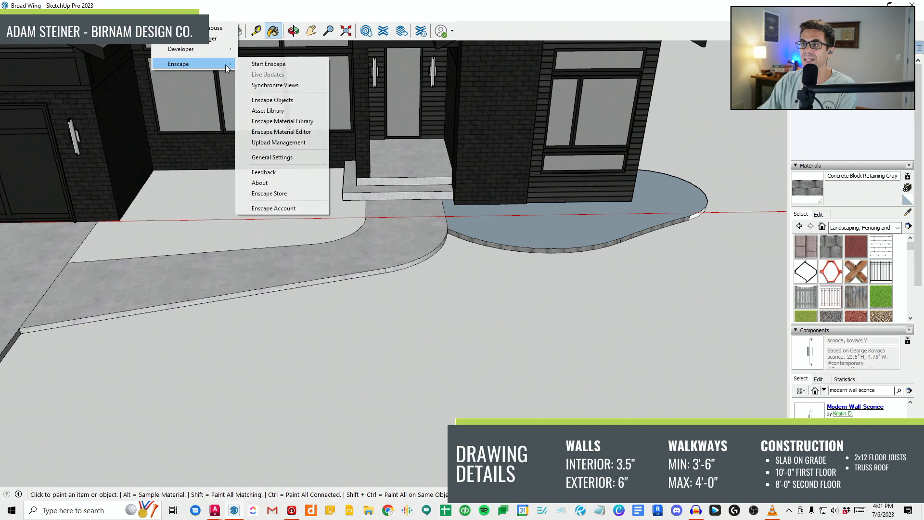
{"action": "left_click", "coordinate": [295, 122]}
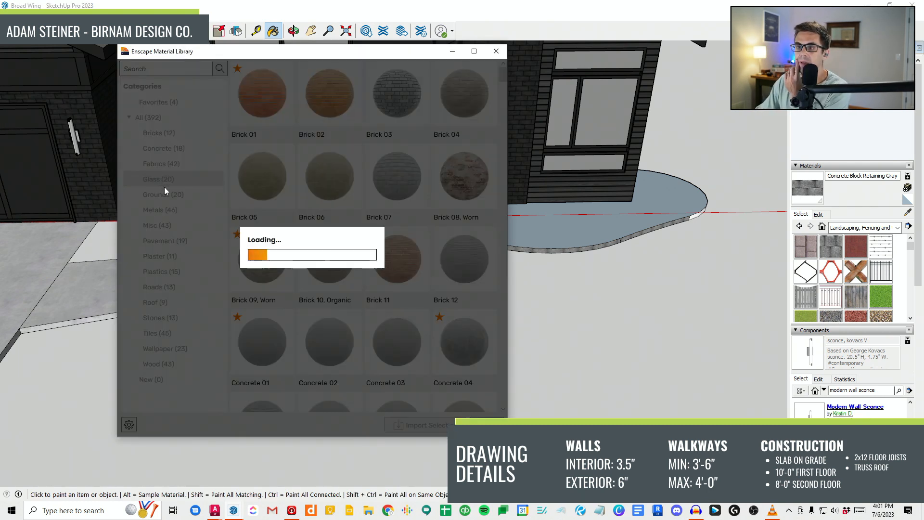
{"action": "left_click", "coordinate": [168, 195]}
{"action": "left_click", "coordinate": [406, 264]}
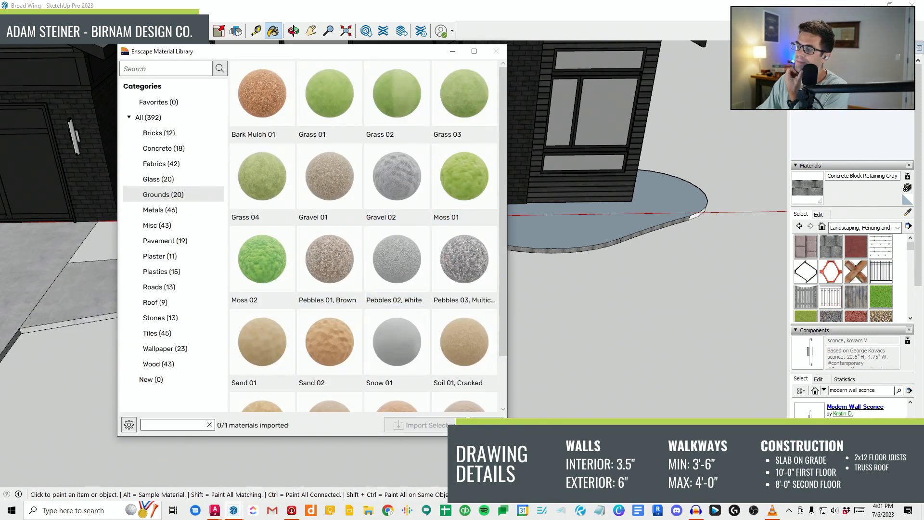
{"action": "left_click", "coordinate": [486, 425]}
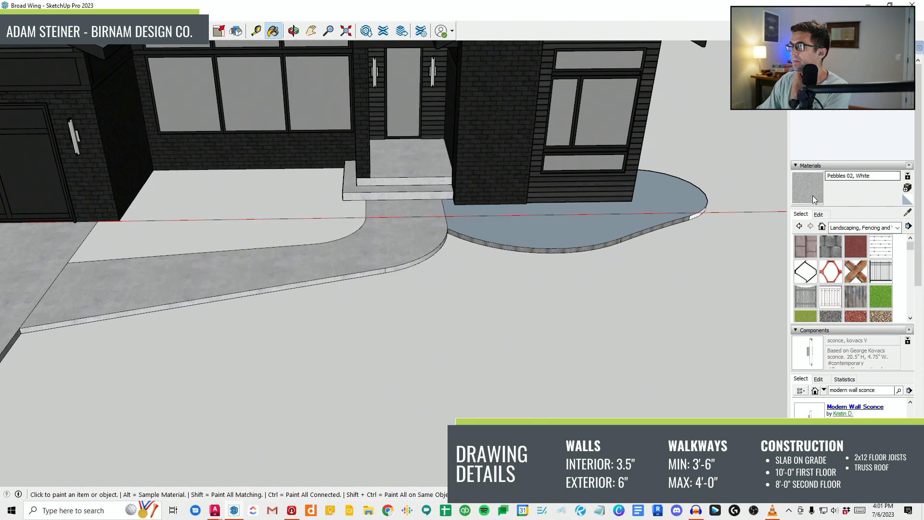
{"action": "left_click", "coordinate": [237, 206]}
Step: Sample Concrete Block Retaining Gray from the curved planting bed's edge and paint the edge's remaining unpainted end with it
{"action": "left_click", "coordinate": [908, 213]}
{"action": "scroll", "coordinate": [708, 212], "scroll_direction": "up", "scroll_amount": 3}
{"action": "left_click", "coordinate": [704, 207]}
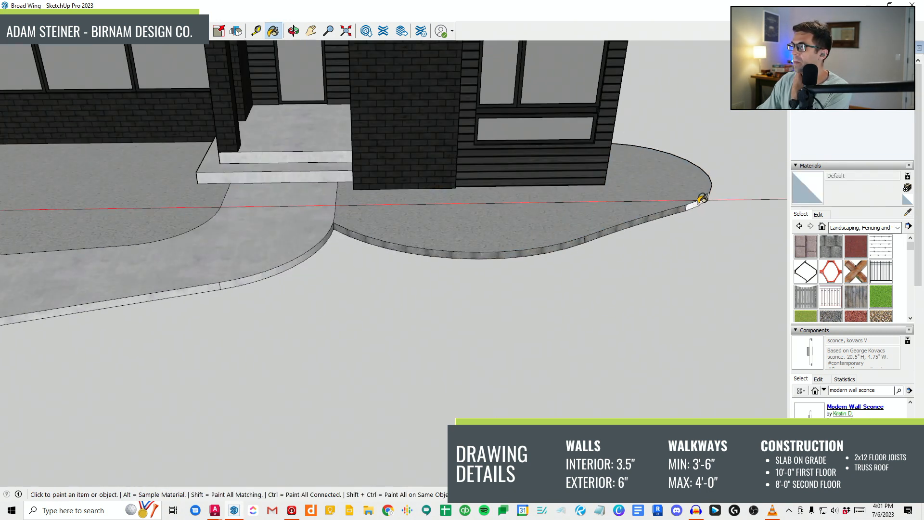
{"action": "scroll", "coordinate": [693, 204], "scroll_direction": "up", "scroll_amount": 3}
{"action": "left_click", "coordinate": [693, 204], "text": "alt"}
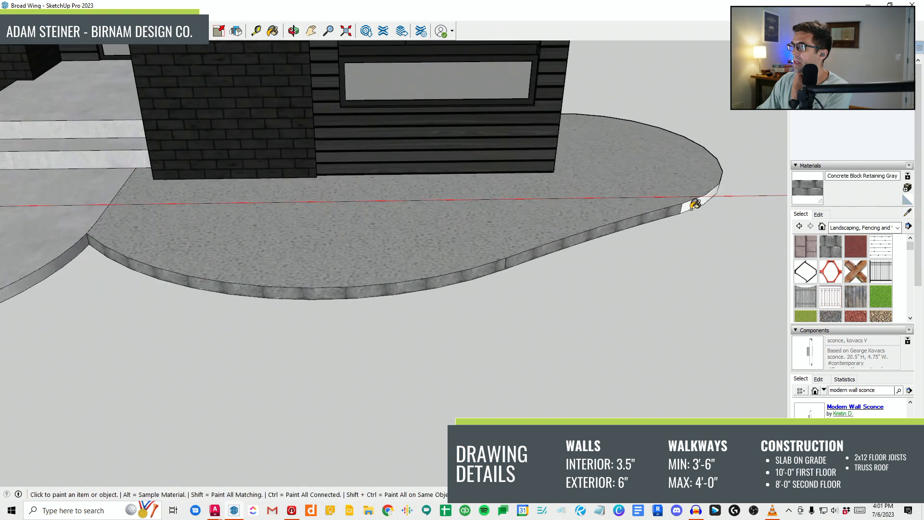
Step: Choose Grass Light Green from the landscaping materials and paint the lawn around the house with it
{"action": "left_click", "coordinate": [809, 316]}
{"action": "left_click", "coordinate": [706, 289]}
{"action": "scroll", "coordinate": [515, 366], "scroll_direction": "down", "scroll_amount": 6}
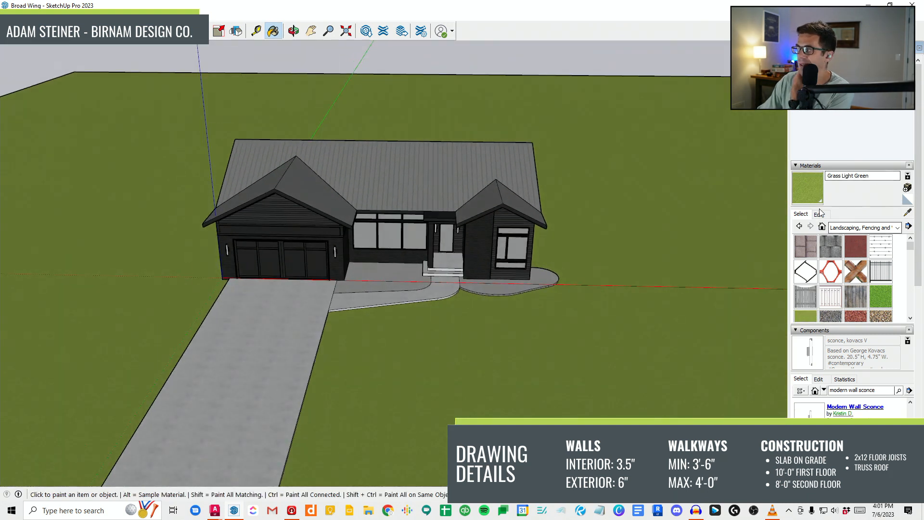
Step: Darken and mute the Grass Light Green material by setting its saturation to 10 and its lightness to 24
{"action": "left_click", "coordinate": [819, 214]}
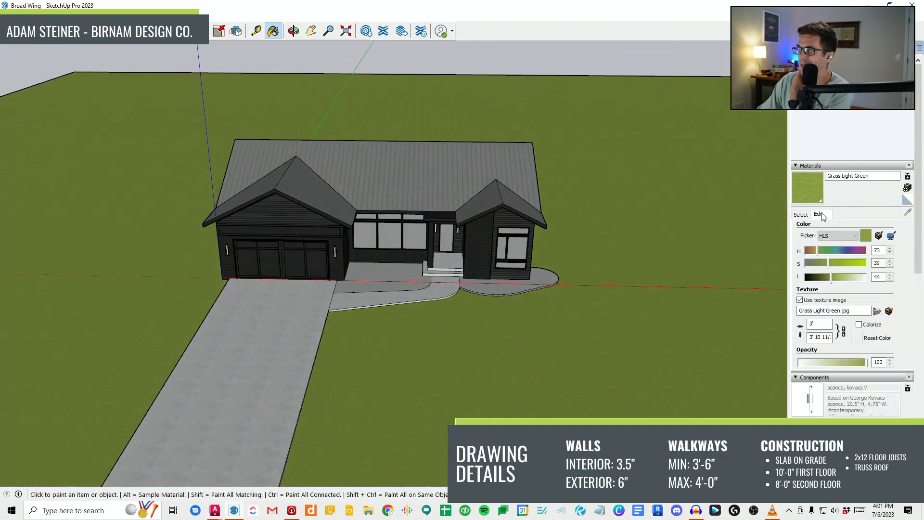
{"action": "left_click", "coordinate": [814, 263]}
{"action": "left_click", "coordinate": [823, 275]}
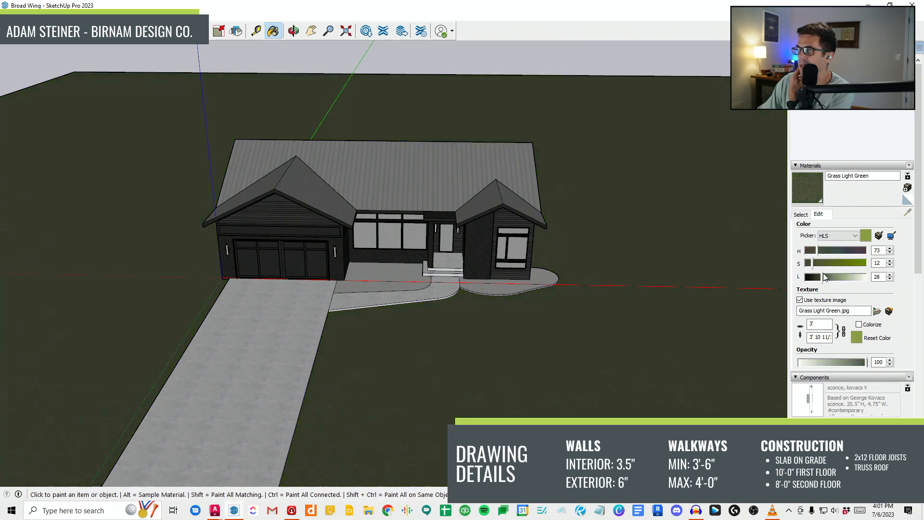
{"action": "left_click", "coordinate": [821, 277]}
{"action": "left_click", "coordinate": [813, 264]}
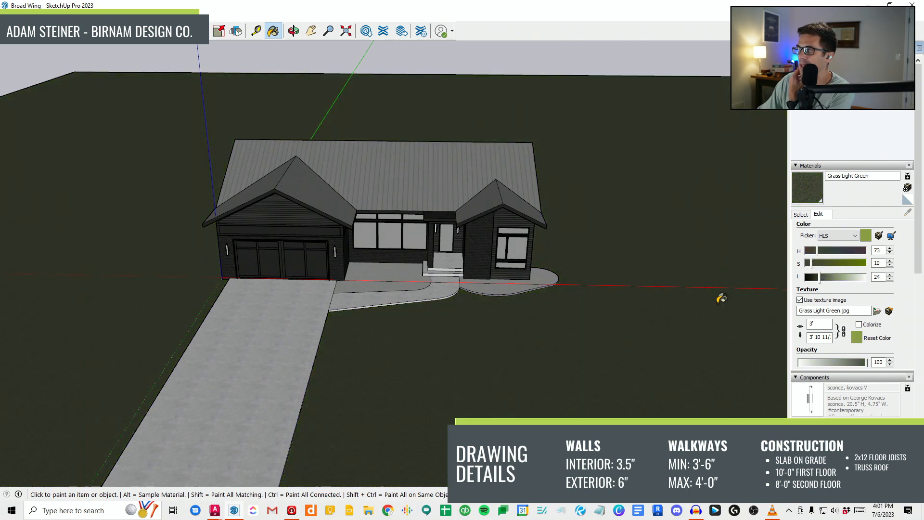
Step: Open the Enscape Asset Library, move its window clear of the house, and browse the Vegetation category's shrubs and grasses
{"action": "middle_click_drag", "start_coordinate": [645, 328], "coordinate": [713, 262]}
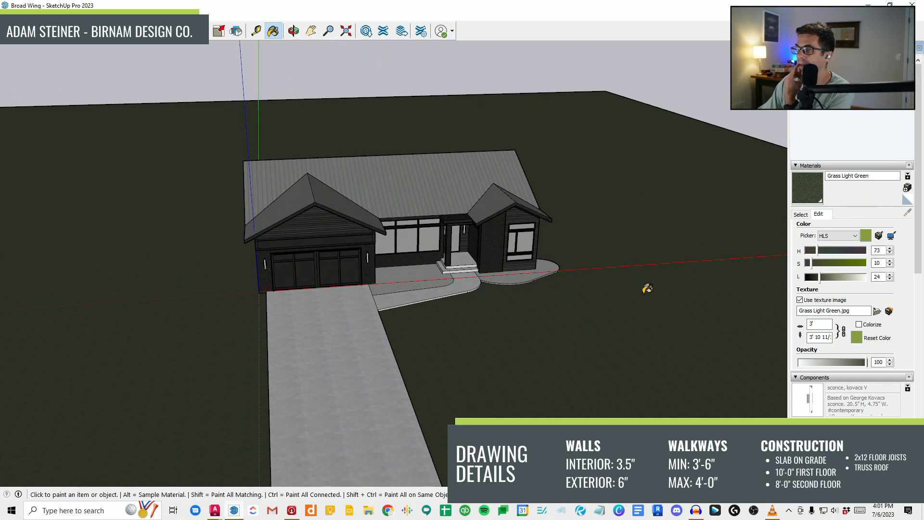
{"action": "middle_click_drag", "start_coordinate": [549, 297], "coordinate": [530, 371]}
{"action": "scroll", "coordinate": [464, 297], "scroll_direction": "up", "scroll_amount": 2}
{"action": "scroll", "coordinate": [464, 313], "scroll_direction": "up", "scroll_amount": 1}
{"action": "scroll", "coordinate": [465, 322], "scroll_direction": "down", "scroll_amount": 1}
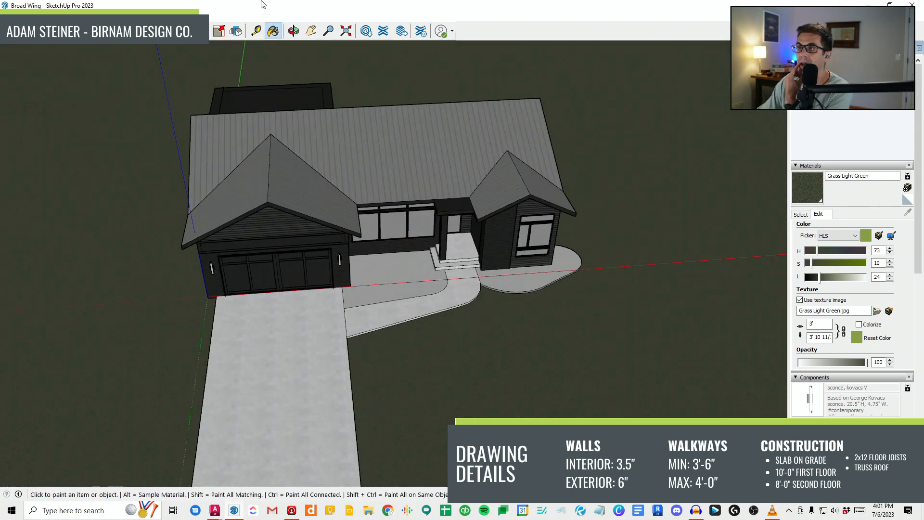
{"action": "left_click", "coordinate": [158, 15]}
{"action": "mouse_move", "coordinate": [183, 65]}
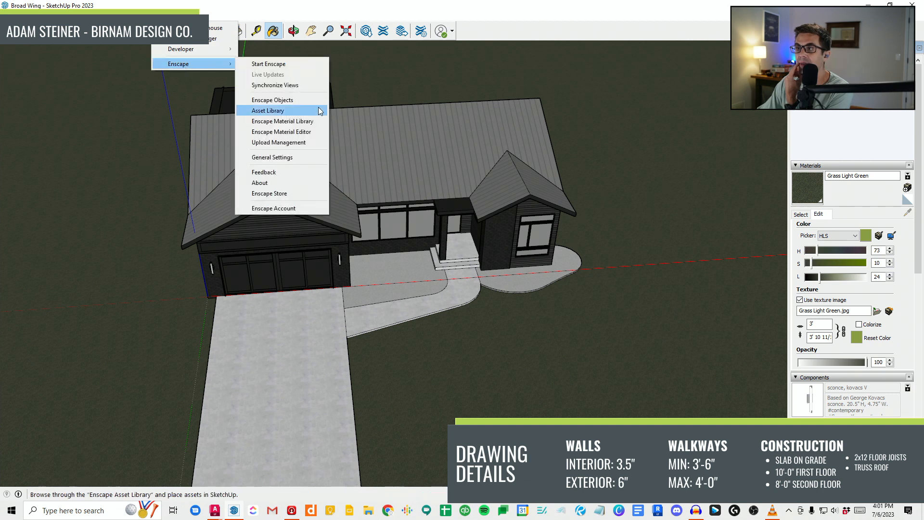
{"action": "left_click", "coordinate": [291, 111]}
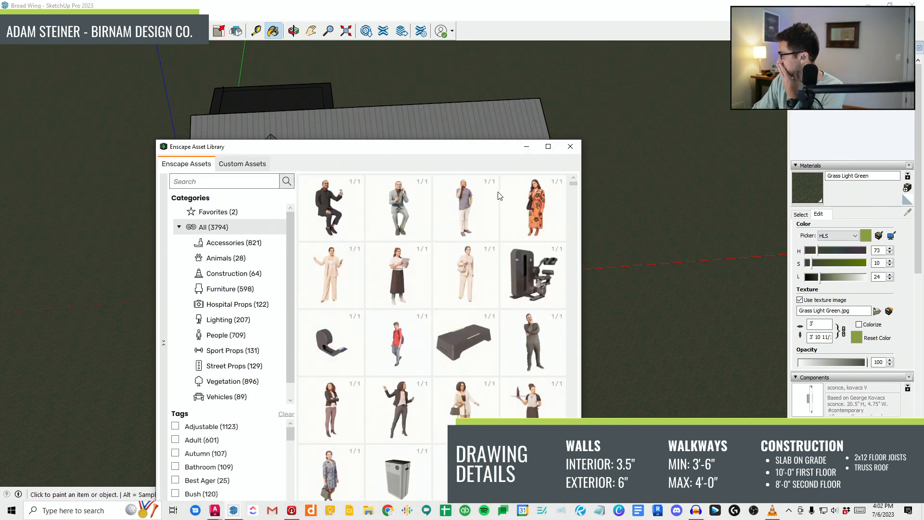
{"action": "left_click_drag", "start_coordinate": [404, 153], "coordinate": [315, 68]}
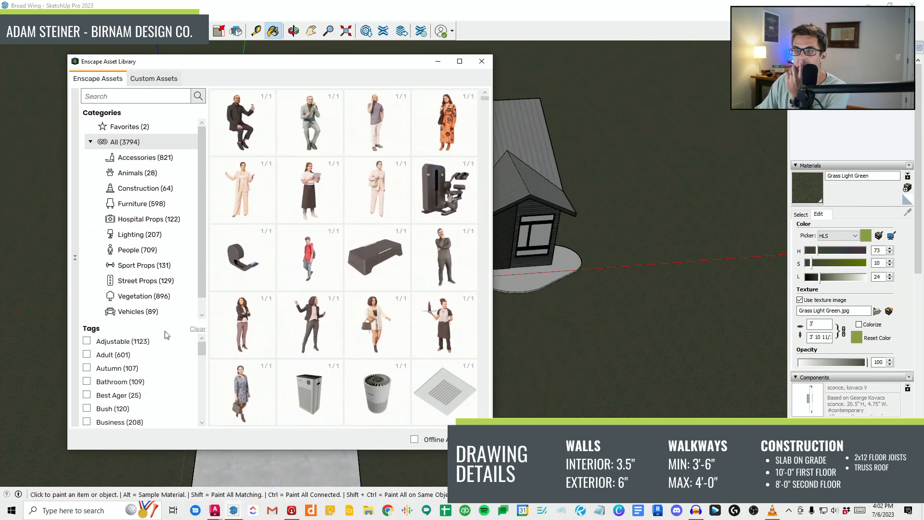
{"action": "left_click", "coordinate": [145, 296]}
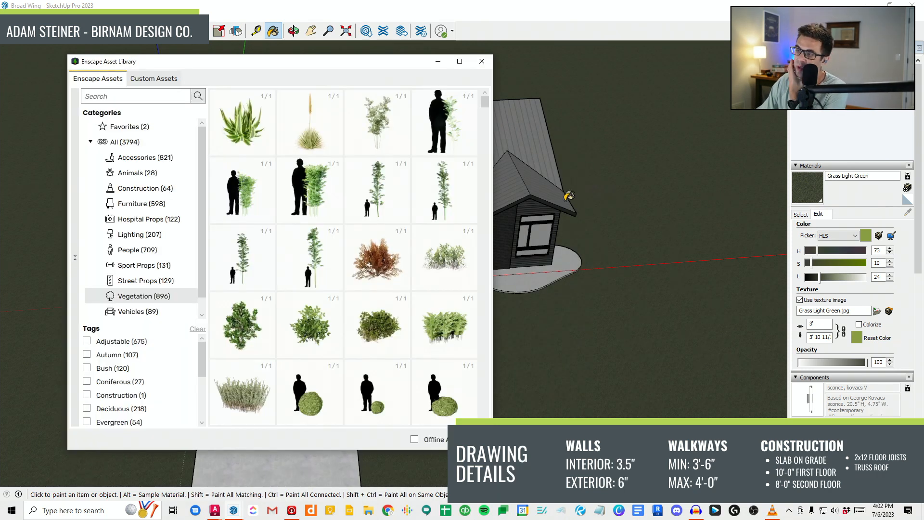
{"action": "scroll", "coordinate": [399, 284], "scroll_direction": "down", "scroll_amount": 3}
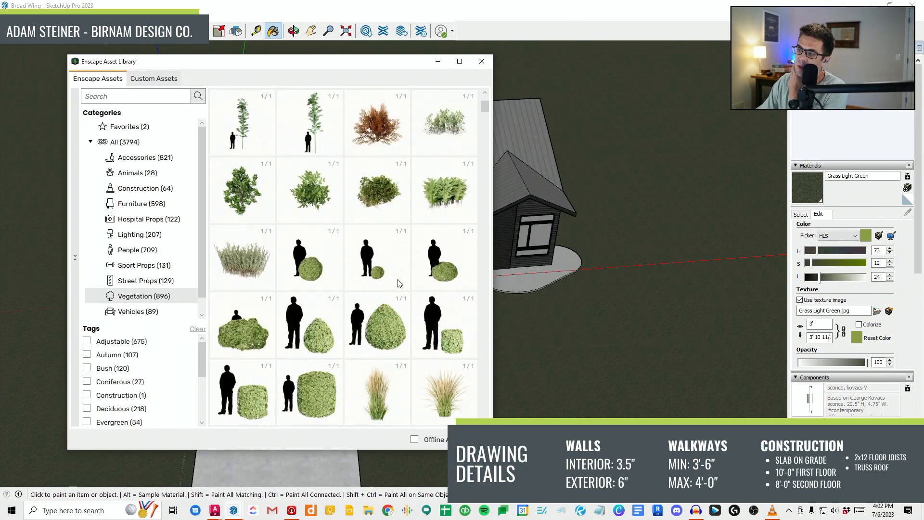
Step: Choose the tall upright ornamental grass and place five in the curved bed and three in the bed between driveway and walkway
{"action": "left_click", "coordinate": [388, 389]}
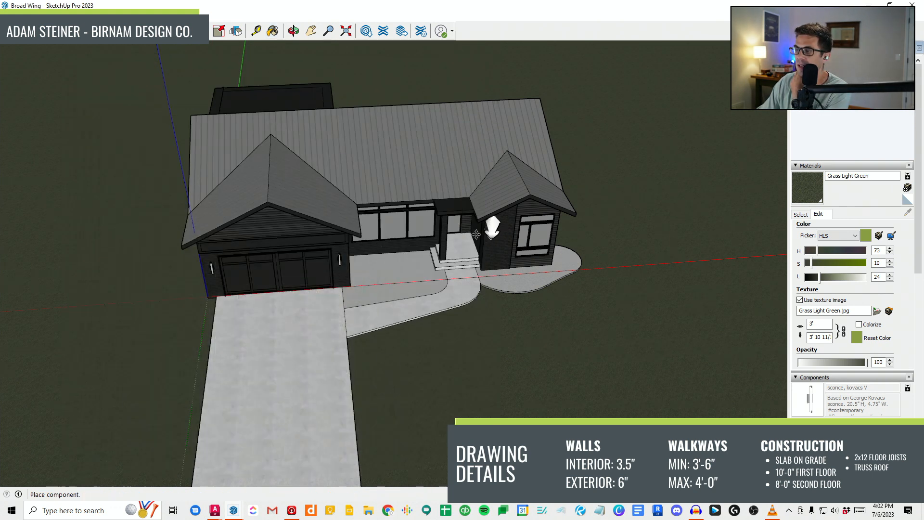
{"action": "scroll", "coordinate": [501, 217], "scroll_direction": "up", "scroll_amount": 5}
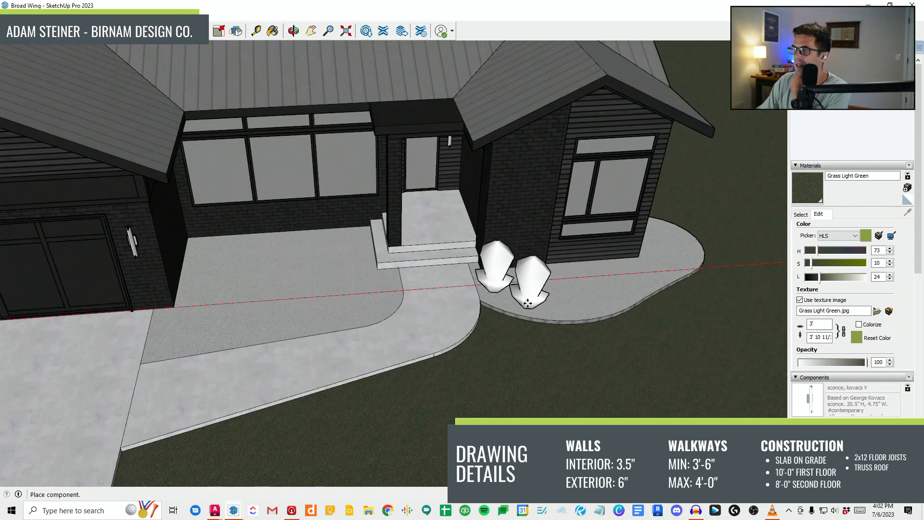
{"action": "left_click", "coordinate": [528, 303]}
{"action": "scroll", "coordinate": [696, 258], "scroll_direction": "up", "scroll_amount": 1}
{"action": "left_click", "coordinate": [661, 235]}
{"action": "left_click", "coordinate": [680, 261]}
{"action": "left_click", "coordinate": [652, 285]}
{"action": "scroll", "coordinate": [361, 282], "scroll_direction": "down", "scroll_amount": 2}
{"action": "scroll", "coordinate": [175, 354], "scroll_direction": "up", "scroll_amount": 2}
{"action": "left_click", "coordinate": [164, 364]}
{"action": "left_click", "coordinate": [406, 303]}
{"action": "left_click", "coordinate": [387, 340]}
{"action": "scroll", "coordinate": [302, 360], "scroll_direction": "down", "scroll_amount": 3}
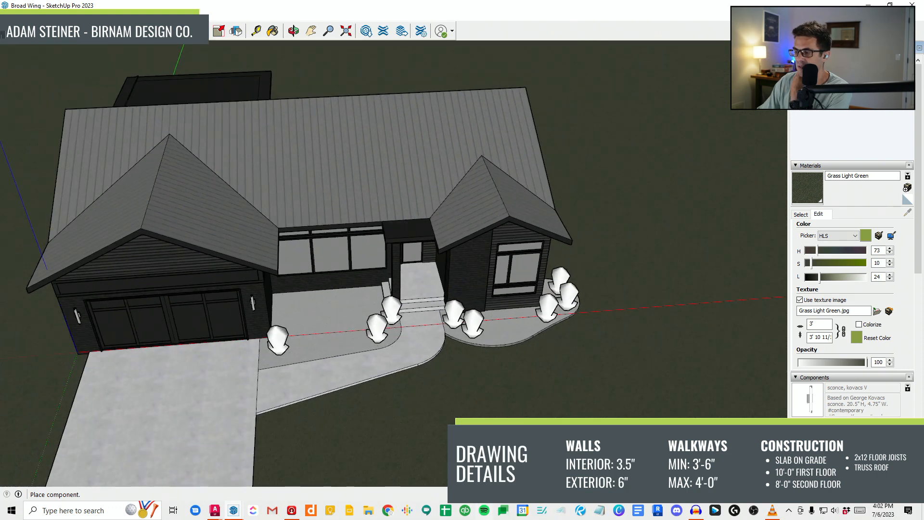
Step: Return to the Enscape Asset Library and choose a low purple-flowering shrub from the Vegetation category
{"action": "left_click", "coordinate": [696, 511]}
{"action": "left_click", "coordinate": [696, 512]}
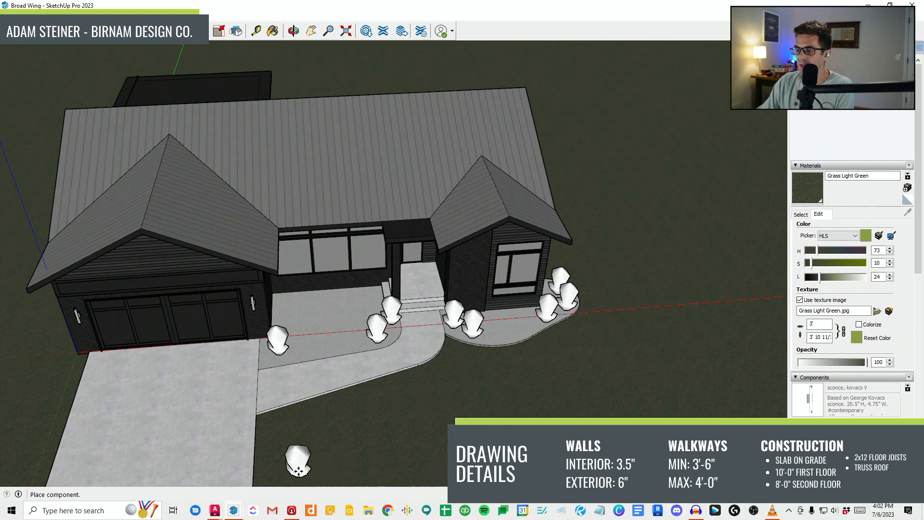
{"action": "mouse_move", "coordinate": [233, 511]}
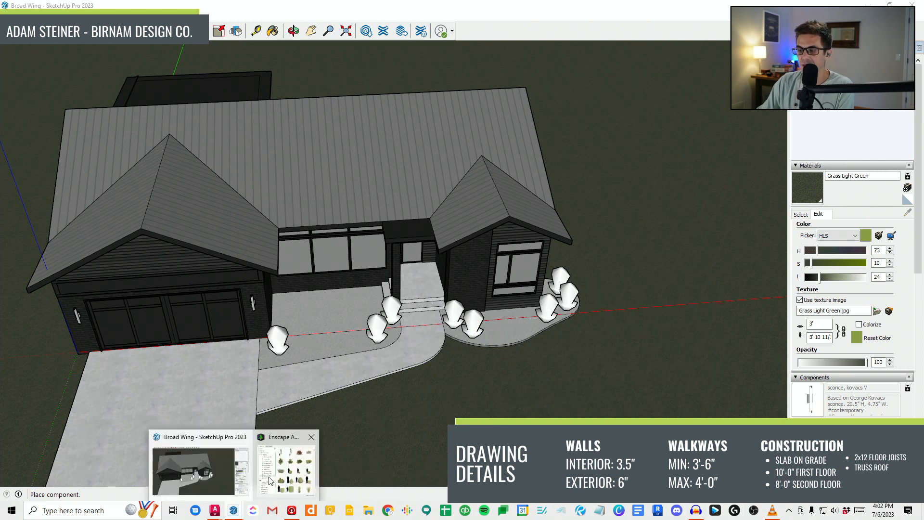
{"action": "left_click", "coordinate": [289, 457]}
{"action": "scroll", "coordinate": [363, 303], "scroll_direction": "down", "scroll_amount": 1}
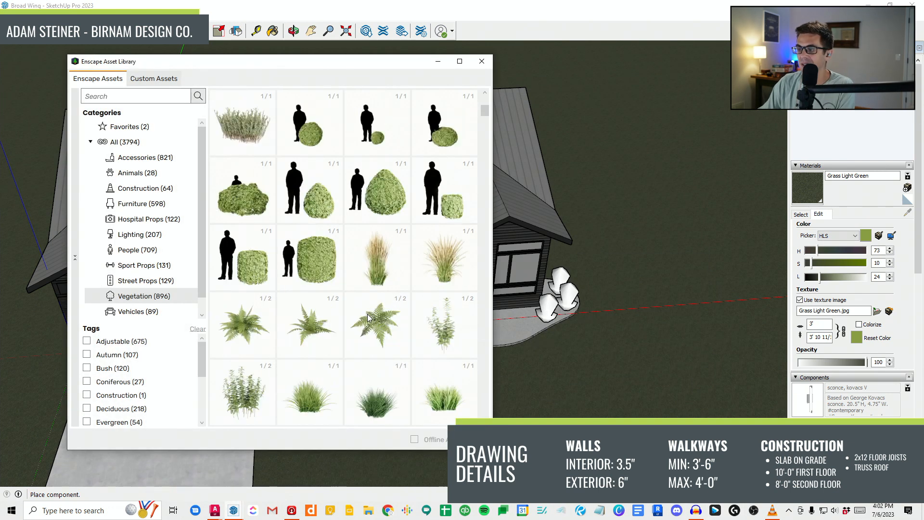
{"action": "scroll", "coordinate": [356, 298], "scroll_direction": "up", "scroll_amount": 1}
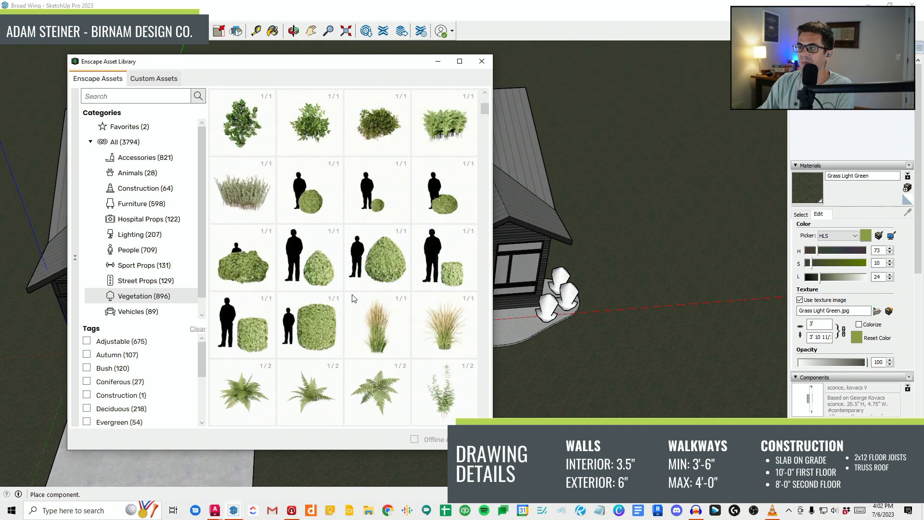
{"action": "scroll", "coordinate": [354, 299], "scroll_direction": "down", "scroll_amount": 4}
{"action": "scroll", "coordinate": [356, 300], "scroll_direction": "down", "scroll_amount": 1}
{"action": "scroll", "coordinate": [356, 303], "scroll_direction": "up", "scroll_amount": 2}
{"action": "scroll", "coordinate": [371, 337], "scroll_direction": "down", "scroll_amount": 1}
{"action": "scroll", "coordinate": [374, 340], "scroll_direction": "down", "scroll_amount": 20}
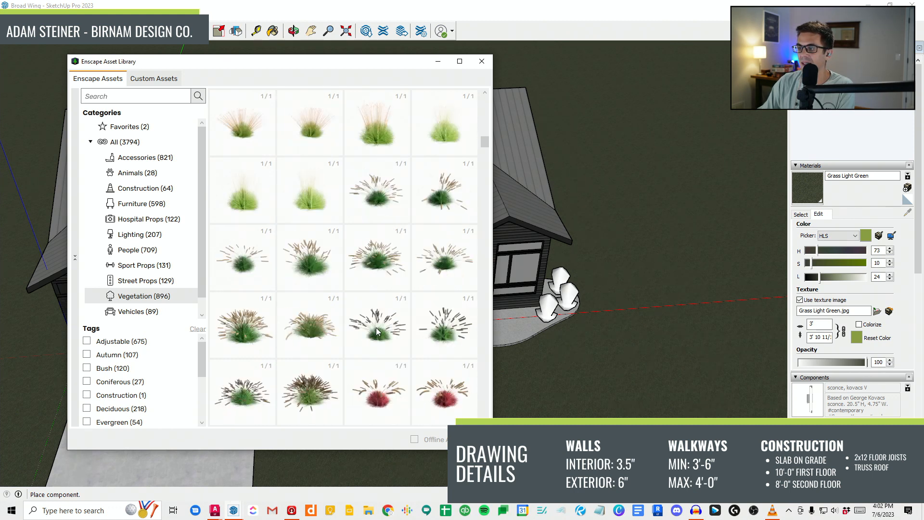
{"action": "scroll", "coordinate": [377, 331], "scroll_direction": "down", "scroll_amount": 2}
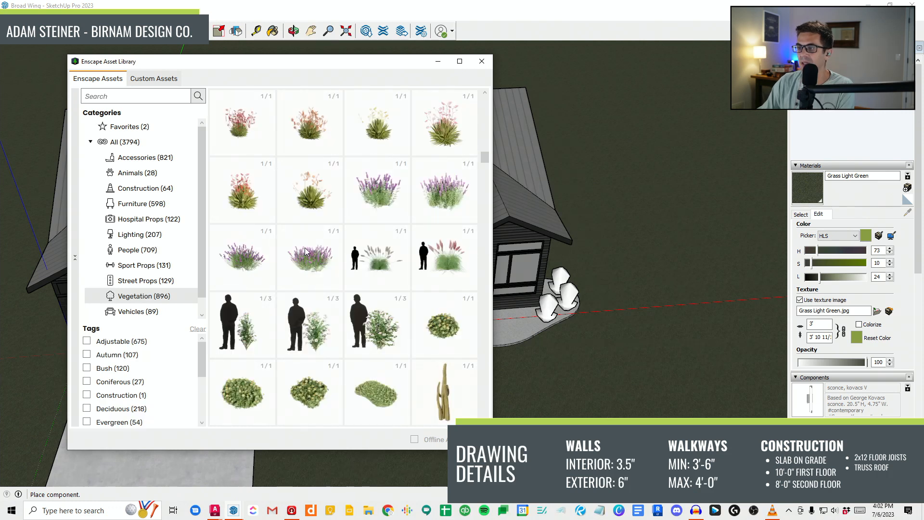
{"action": "left_click", "coordinate": [309, 257]}
Step: Place three purple-flowering shrubs in the bed between driveway and walkway and two in the curved bed
{"action": "scroll", "coordinate": [352, 330], "scroll_direction": "up", "scroll_amount": 2}
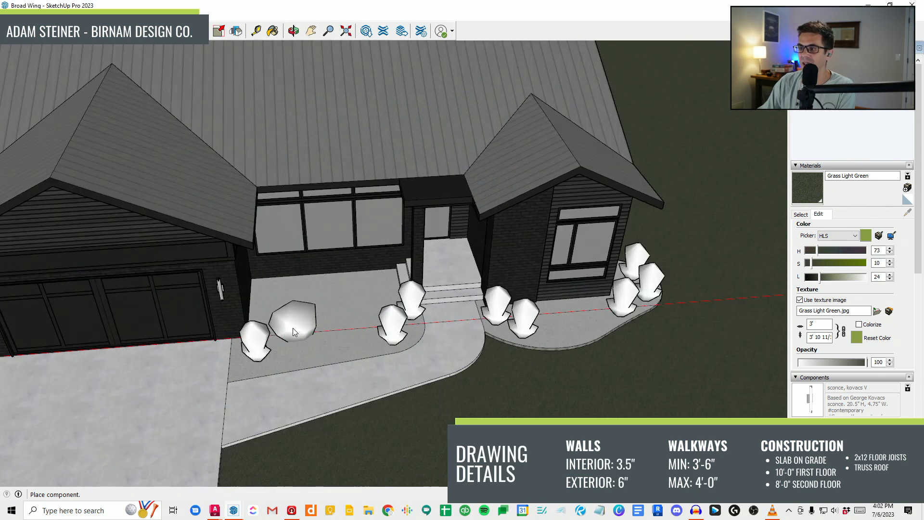
{"action": "left_click", "coordinate": [362, 311]}
{"action": "scroll", "coordinate": [365, 309], "scroll_direction": "down", "scroll_amount": 4}
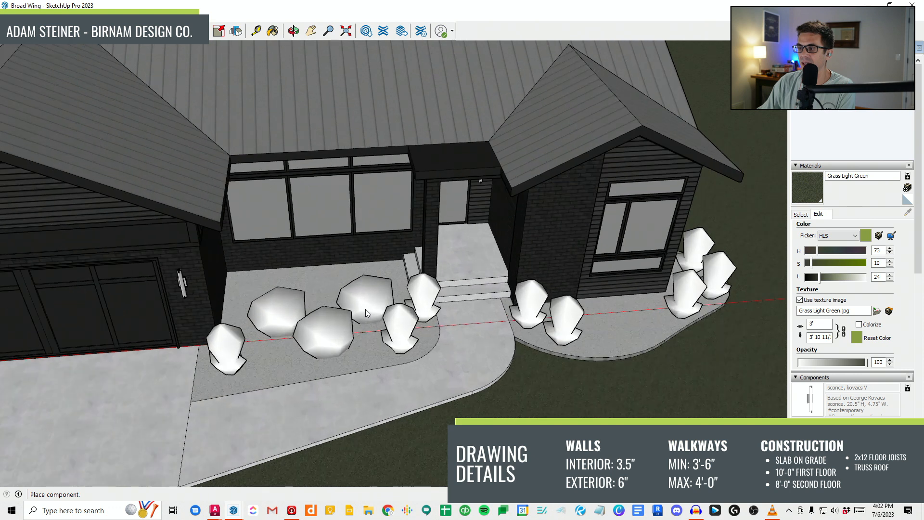
{"action": "scroll", "coordinate": [460, 320], "scroll_direction": "up", "scroll_amount": 3}
{"action": "left_click", "coordinate": [467, 320]}
{"action": "scroll", "coordinate": [499, 316], "scroll_direction": "up", "scroll_amount": 3}
{"action": "left_click", "coordinate": [492, 319]}
{"action": "scroll", "coordinate": [525, 333], "scroll_direction": "down", "scroll_amount": 2}
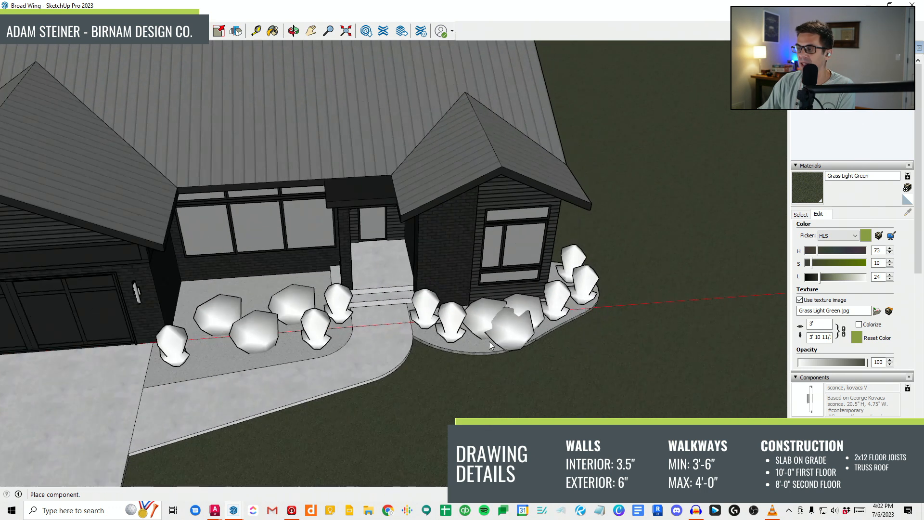
Step: Return to the Enscape Asset Library and choose Bush 009: English Laurel from the Vegetation category
{"action": "scroll", "coordinate": [506, 336], "scroll_direction": "down", "scroll_amount": 4}
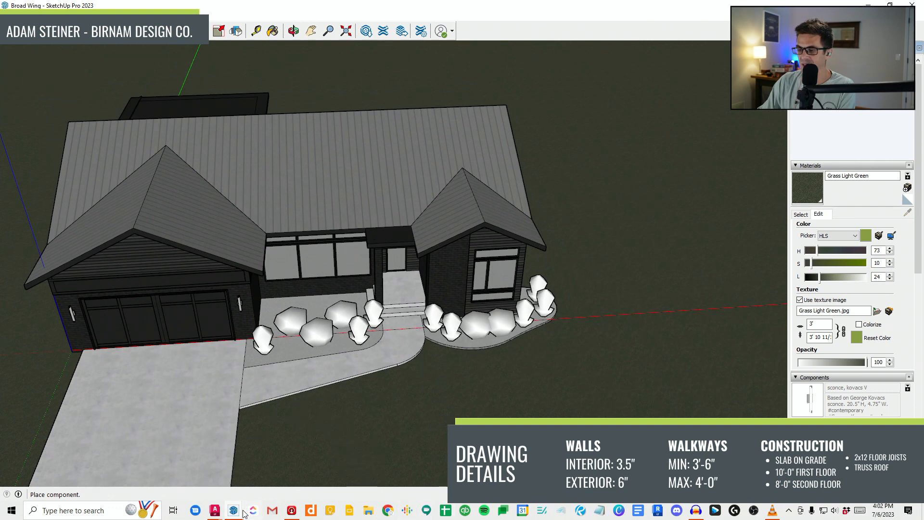
{"action": "mouse_move", "coordinate": [251, 511]}
{"action": "left_click", "coordinate": [283, 462]}
{"action": "scroll", "coordinate": [330, 253], "scroll_direction": "down", "scroll_amount": 4}
{"action": "scroll", "coordinate": [330, 254], "scroll_direction": "up", "scroll_amount": 10}
{"action": "scroll", "coordinate": [328, 280], "scroll_direction": "up", "scroll_amount": 4}
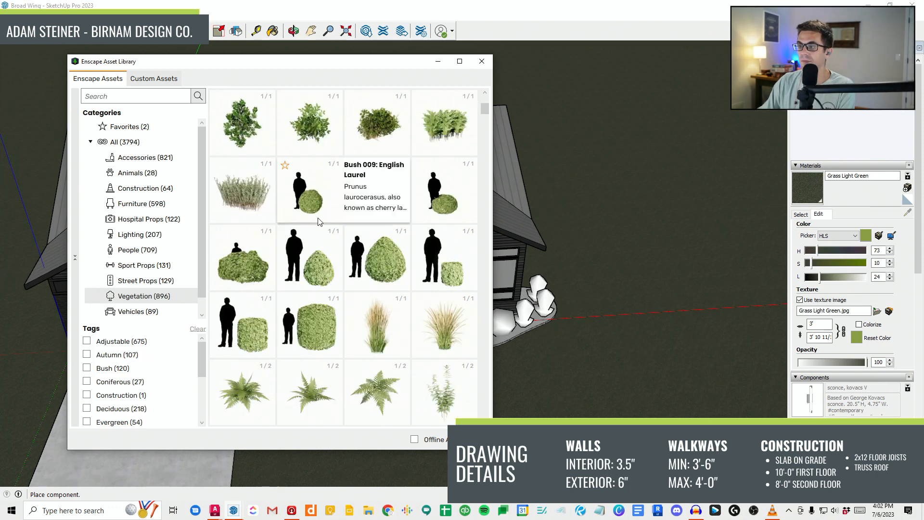
{"action": "scroll", "coordinate": [311, 294], "scroll_direction": "up", "scroll_amount": 2}
{"action": "left_click", "coordinate": [318, 337]}
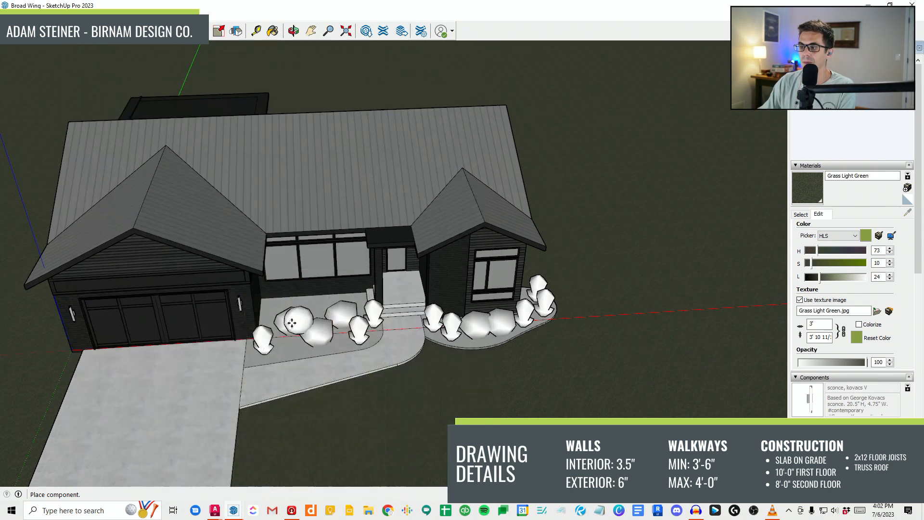
Step: Place three English Laurel bushes in a row along the house wall under the large front windows
{"action": "scroll", "coordinate": [254, 314], "scroll_direction": "up", "scroll_amount": 6}
{"action": "left_click", "coordinate": [254, 313]}
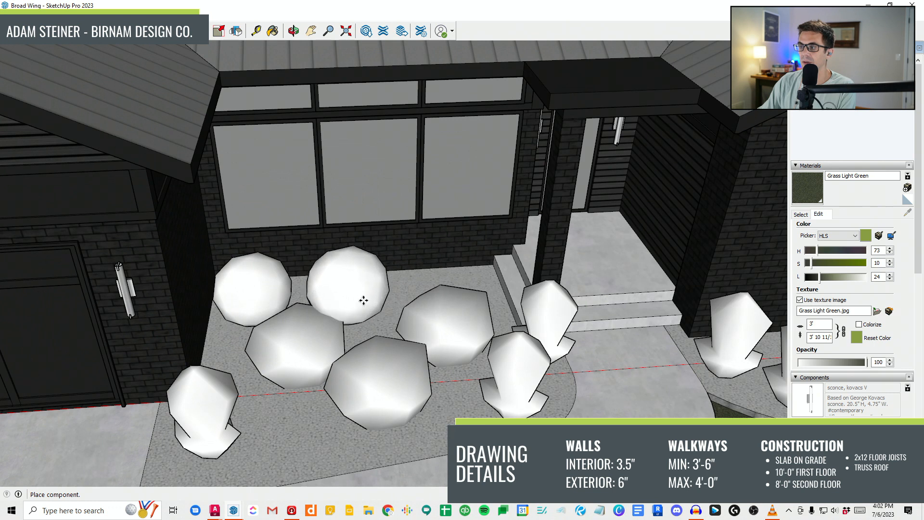
{"action": "left_click", "coordinate": [347, 310]}
{"action": "middle_click_drag", "start_coordinate": [462, 270], "coordinate": [470, 289]}
{"action": "scroll", "coordinate": [471, 289], "scroll_direction": "up", "scroll_amount": 3}
{"action": "left_click", "coordinate": [458, 272]}
{"action": "scroll", "coordinate": [325, 290], "scroll_direction": "down", "scroll_amount": 4}
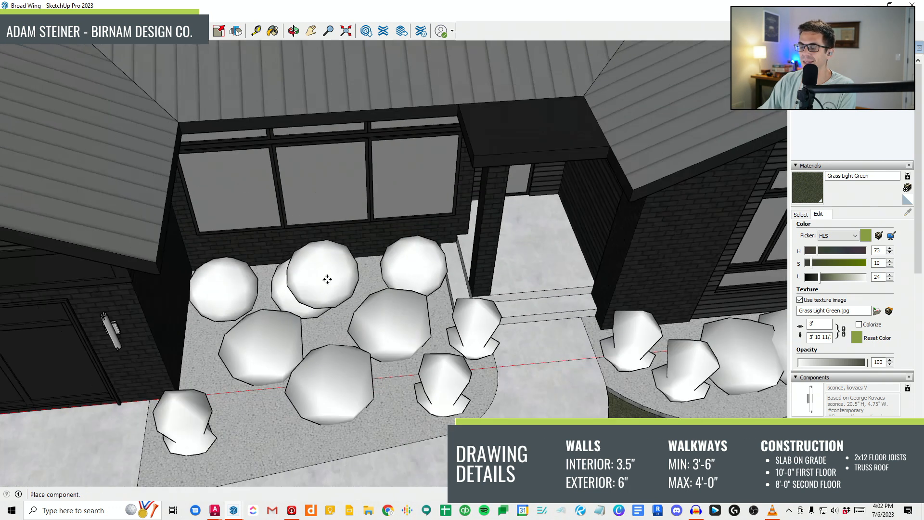
Step: Move the middle English Laurel bush so it sits evenly between its two neighbours
{"action": "left_click", "coordinate": [316, 282]}
{"action": "scroll", "coordinate": [337, 331], "scroll_direction": "up", "scroll_amount": 2}
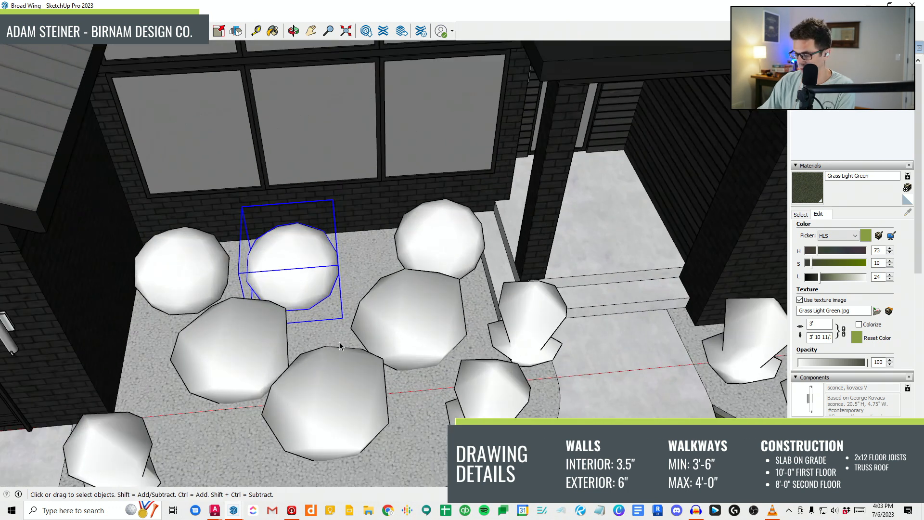
{"action": "key", "text": "m"}
{"action": "left_click", "coordinate": [324, 332]}
{"action": "left_click", "coordinate": [345, 325]}
Step: Return to the Enscape Asset Library and choose a large broad-crowned tree from the Vegetation category
{"action": "scroll", "coordinate": [354, 226], "scroll_direction": "down", "scroll_amount": 4}
{"action": "scroll", "coordinate": [359, 235], "scroll_direction": "down", "scroll_amount": 4}
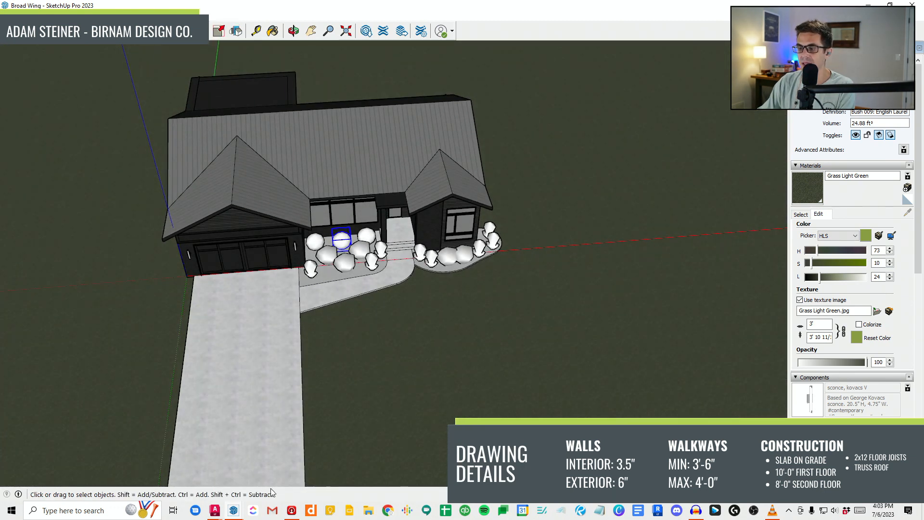
{"action": "mouse_move", "coordinate": [235, 514]}
{"action": "left_click", "coordinate": [280, 463]}
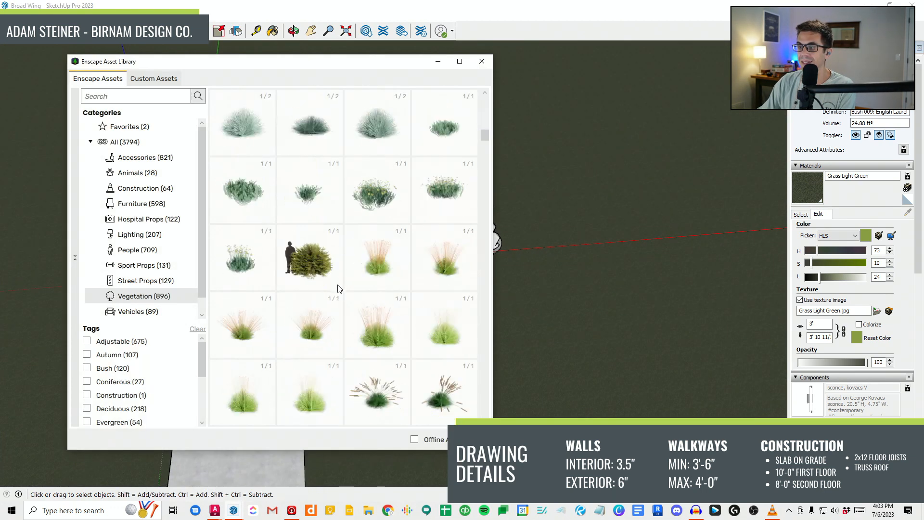
{"action": "scroll", "coordinate": [339, 288], "scroll_direction": "down", "scroll_amount": 10}
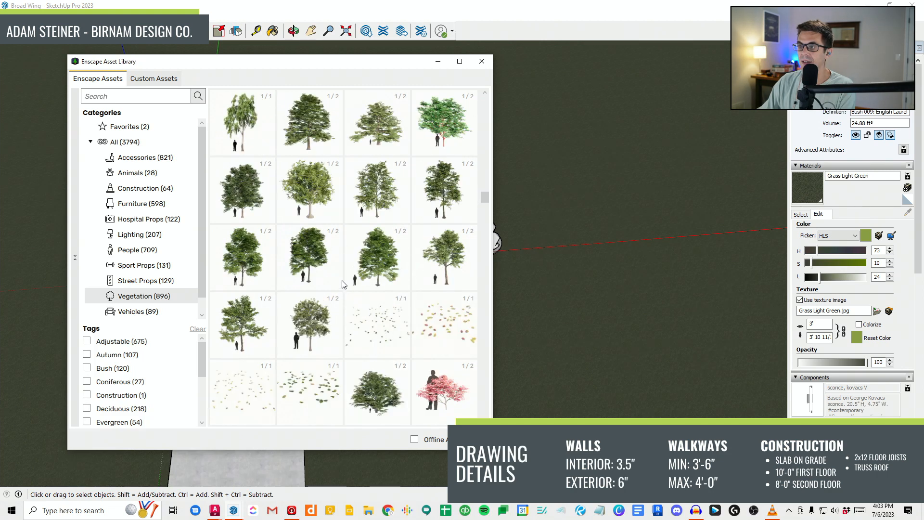
{"action": "left_click", "coordinate": [309, 128]}
{"action": "scroll", "coordinate": [215, 252], "scroll_direction": "down", "scroll_amount": 5}
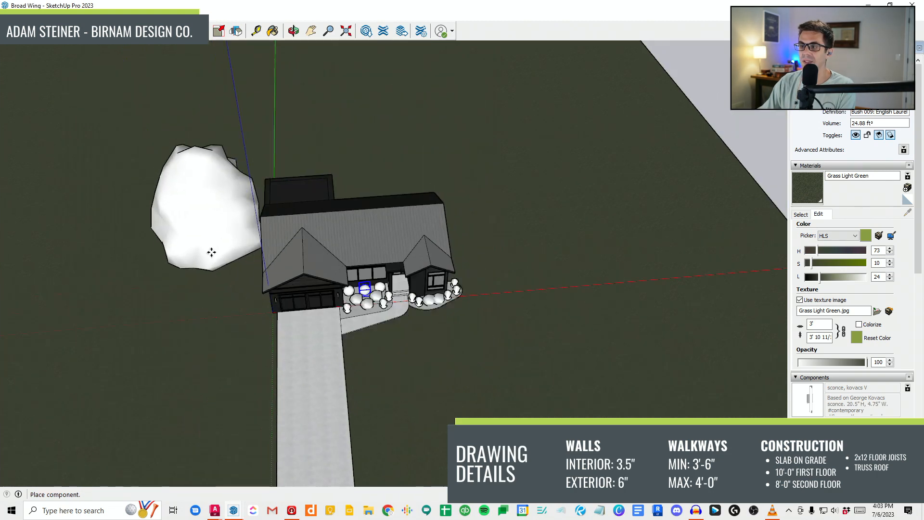
Step: Place seven large trees around the house: beside the garage, across the back, on the opposite side lawn and on both sides of the driveway
{"action": "left_click", "coordinate": [217, 177]}
{"action": "left_click", "coordinate": [241, 77]}
{"action": "left_click", "coordinate": [436, 77]}
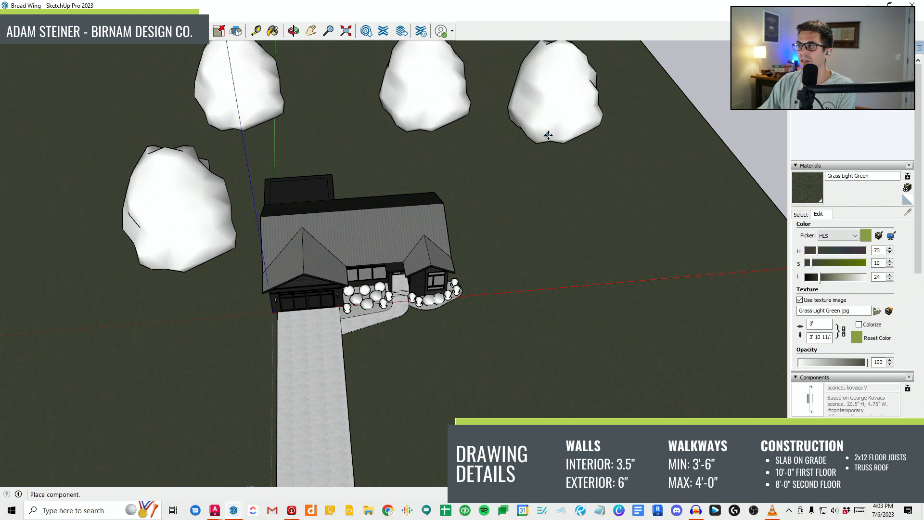
{"action": "left_click", "coordinate": [561, 87]}
{"action": "scroll", "coordinate": [561, 120], "scroll_direction": "down", "scroll_amount": 3}
{"action": "left_click", "coordinate": [667, 208]}
{"action": "left_click", "coordinate": [606, 337]}
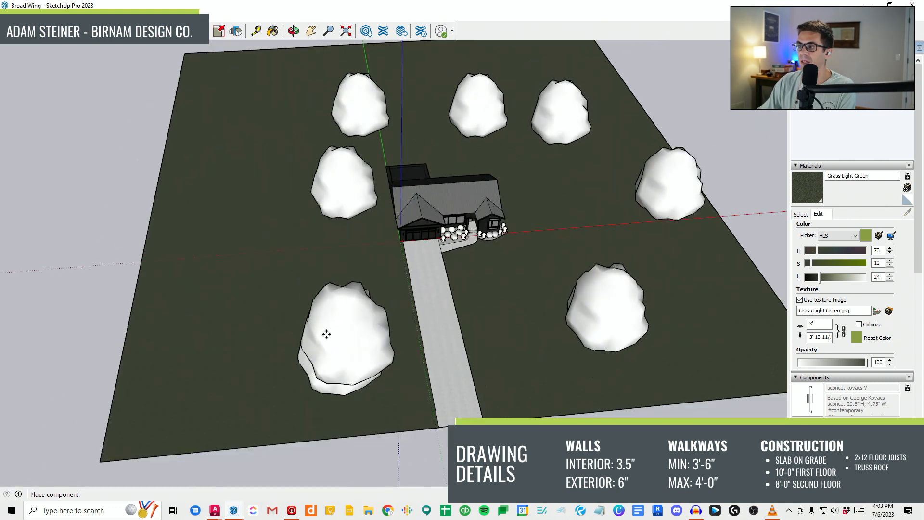
{"action": "left_click", "coordinate": [345, 365]}
Step: Place six more large trees, three on the rear lawn on the garage side and three along the rear toward the opposite corner
{"action": "left_click", "coordinate": [252, 191]}
{"action": "left_click", "coordinate": [290, 125]}
{"action": "left_click", "coordinate": [189, 122]}
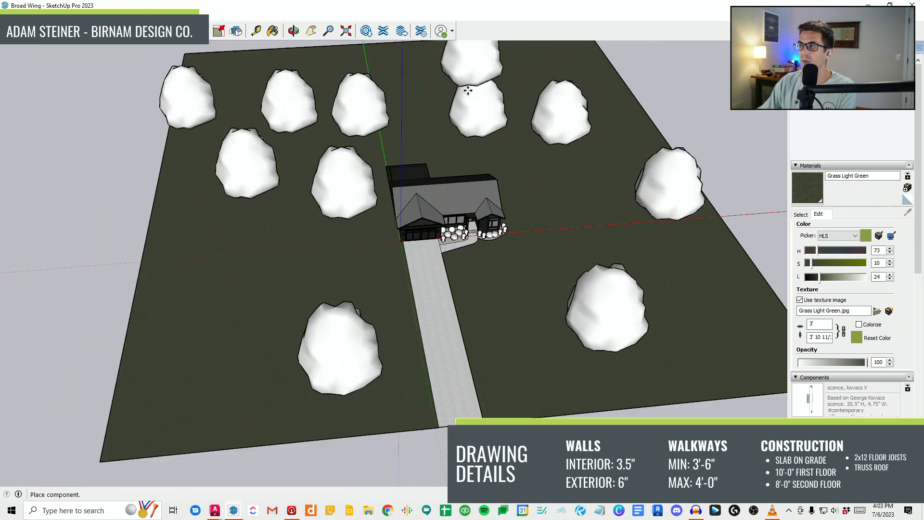
{"action": "left_click", "coordinate": [425, 99]}
{"action": "left_click", "coordinate": [526, 89]}
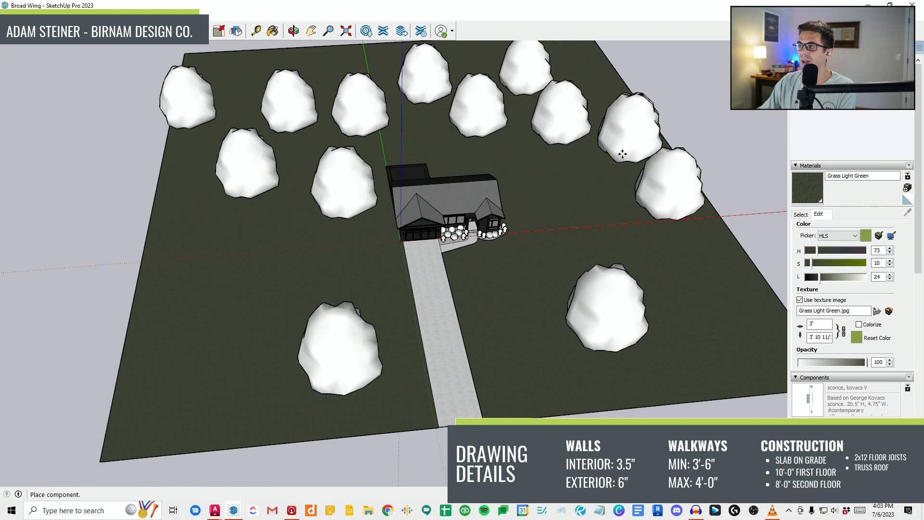
{"action": "left_click", "coordinate": [624, 153]}
Step: Add more large trees near the street edge on both sides of the driveway and on the side lawn opposite the garage
{"action": "scroll", "coordinate": [394, 245], "scroll_direction": "down", "scroll_amount": 2}
{"action": "scroll", "coordinate": [305, 369], "scroll_direction": "up", "scroll_amount": 1}
{"action": "left_click", "coordinate": [300, 365]}
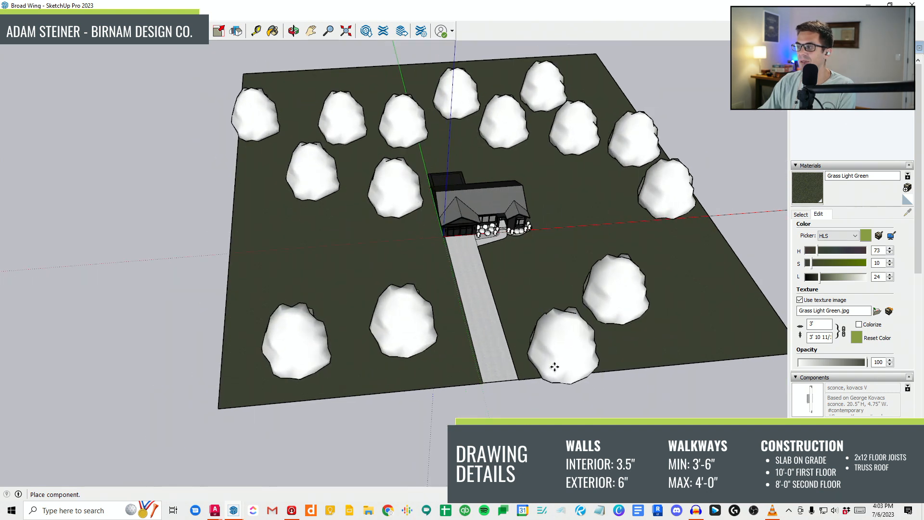
{"action": "left_click", "coordinate": [550, 354]}
{"action": "middle_click_drag", "start_coordinate": [732, 289], "coordinate": [553, 374]}
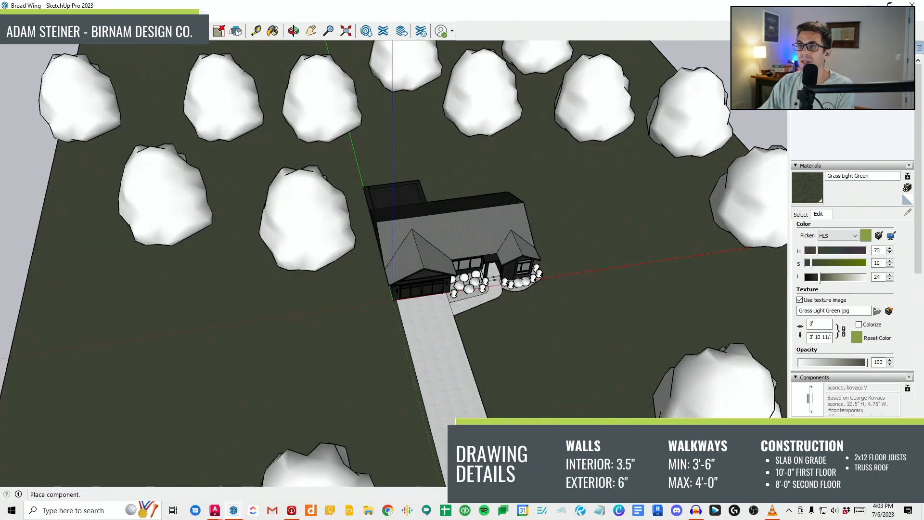
Step: Return to the Enscape Asset Library and choose Deciduous Tree 023: Elm
{"action": "mouse_move", "coordinate": [233, 511]}
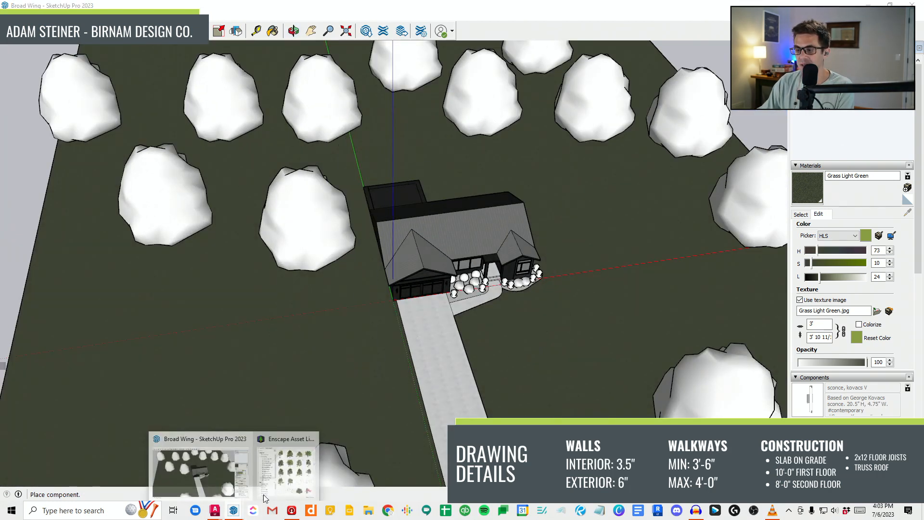
{"action": "left_click", "coordinate": [303, 486]}
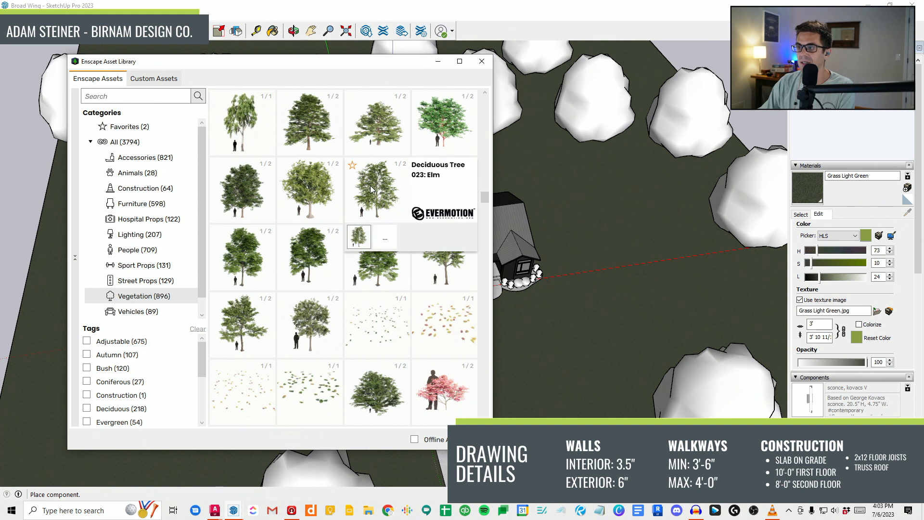
{"action": "left_click", "coordinate": [393, 183]}
Step: Place seven of the medium trees in a staggered band across the lawn behind the house, in front of the large trees
{"action": "left_click", "coordinate": [339, 166]}
{"action": "left_click", "coordinate": [420, 130]}
{"action": "left_click", "coordinate": [530, 150]}
{"action": "left_click", "coordinate": [611, 167]}
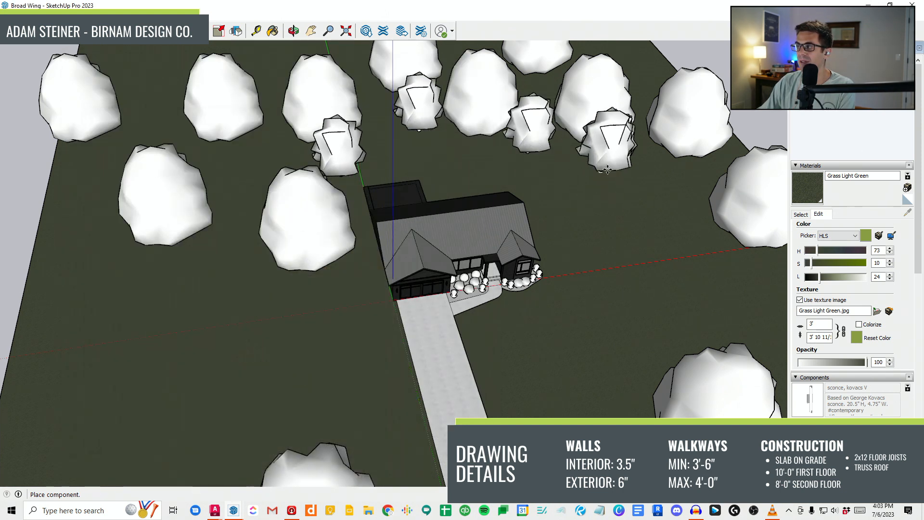
{"action": "left_click", "coordinate": [657, 188]}
{"action": "left_click", "coordinate": [542, 185]}
{"action": "left_click", "coordinate": [389, 150]}
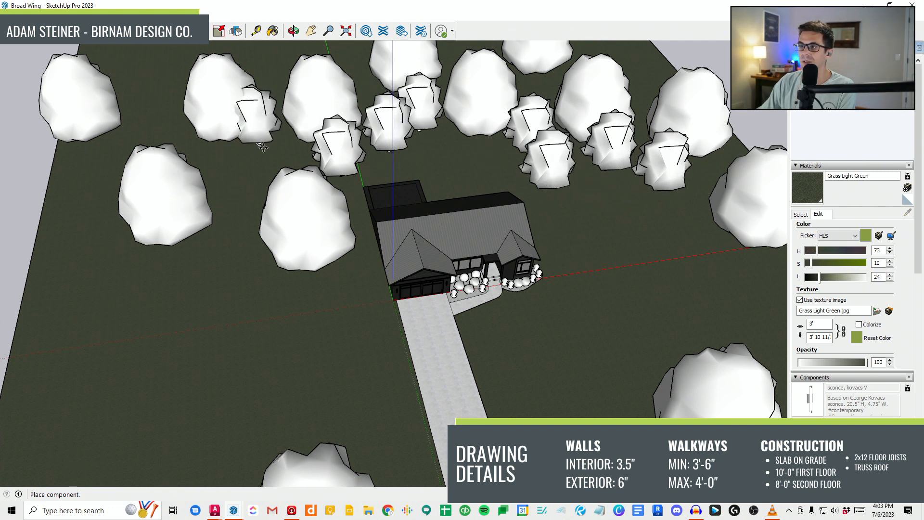
Step: Place five medium trees among the large ones on the garage side of the house
{"action": "left_click", "coordinate": [271, 154]}
{"action": "left_click", "coordinate": [233, 174]}
{"action": "scroll", "coordinate": [225, 249], "scroll_direction": "down", "scroll_amount": 2}
{"action": "left_click", "coordinate": [211, 269]}
{"action": "left_click", "coordinate": [263, 296]}
{"action": "left_click", "coordinate": [311, 285]}
Step: Place medium trees on the side lawn opposite the garage, continuing around the large trees toward the street
{"action": "scroll", "coordinate": [409, 273], "scroll_direction": "down", "scroll_amount": 4}
{"action": "scroll", "coordinate": [503, 253], "scroll_direction": "up", "scroll_amount": 3}
{"action": "left_click", "coordinate": [470, 264]}
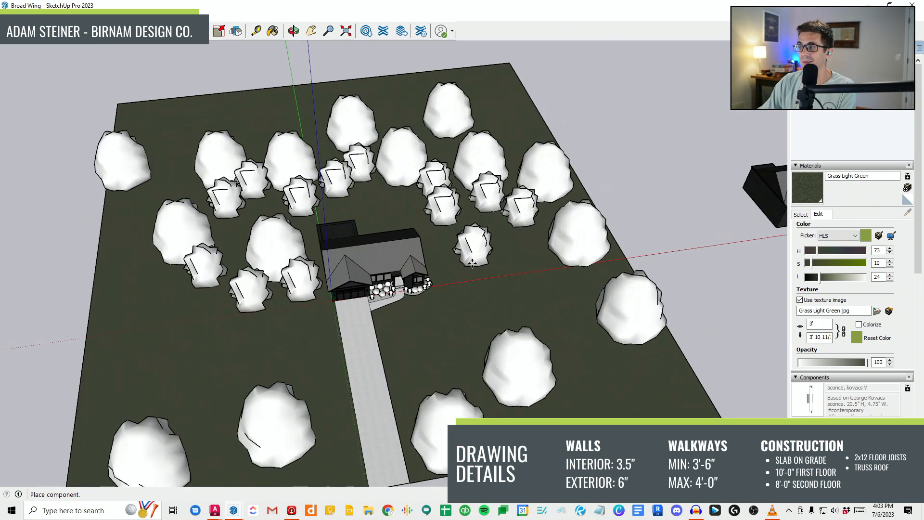
{"action": "left_click", "coordinate": [569, 302]}
{"action": "left_click", "coordinate": [602, 370]}
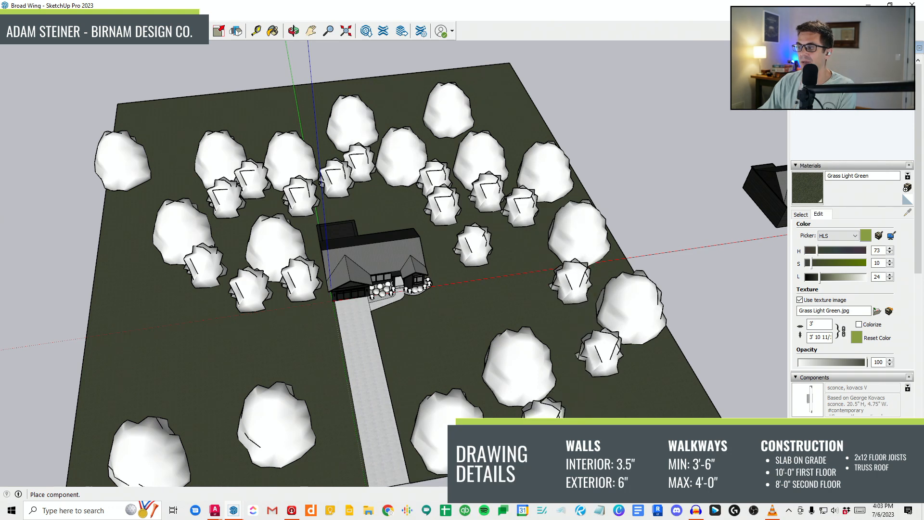
{"action": "left_click", "coordinate": [470, 380]}
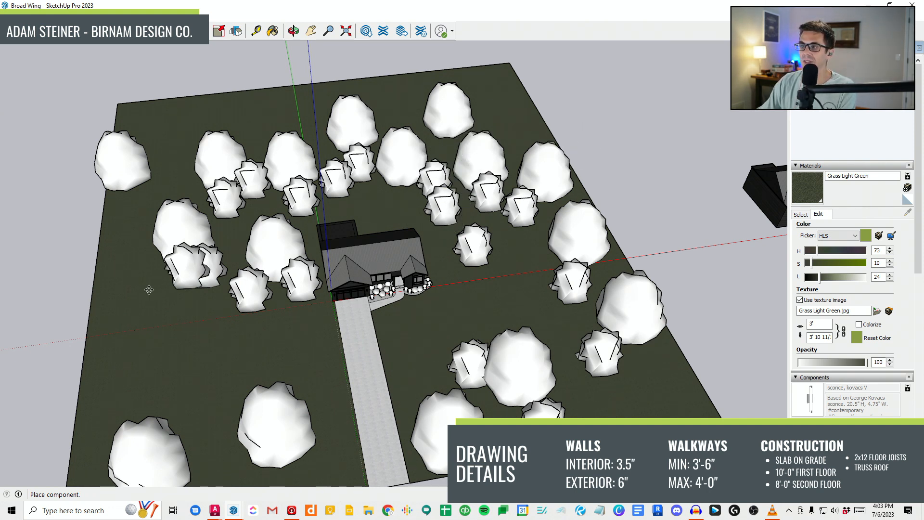
Step: Place medium trees along the outer garage-side edge, between the two large front trees and along the lot's rear edge
{"action": "left_click", "coordinate": [176, 182]}
{"action": "left_click", "coordinate": [136, 219]}
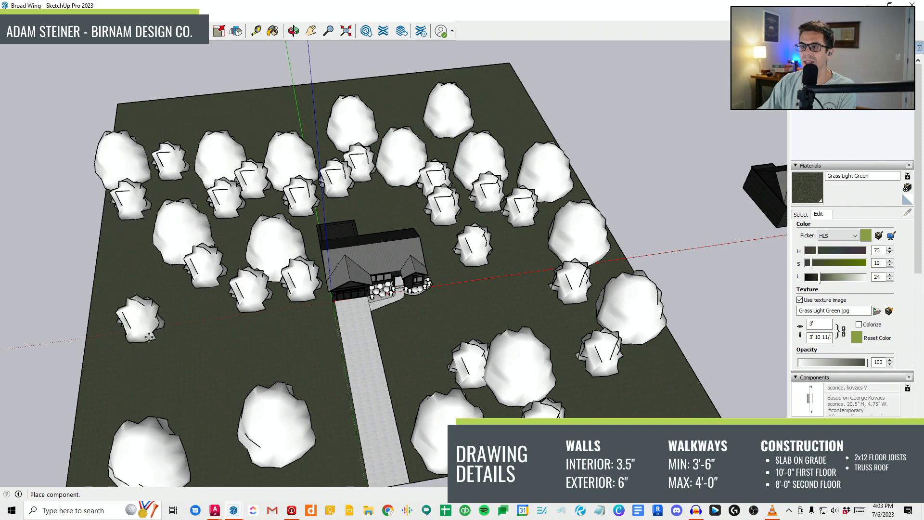
{"action": "left_click", "coordinate": [220, 472]}
{"action": "scroll", "coordinate": [166, 298], "scroll_direction": "down", "scroll_amount": 1}
{"action": "middle_click_drag", "start_coordinate": [284, 306], "coordinate": [257, 323]}
{"action": "scroll", "coordinate": [385, 163], "scroll_direction": "up", "scroll_amount": 2}
{"action": "left_click", "coordinate": [476, 121]}
{"action": "left_click", "coordinate": [193, 133]}
{"action": "left_click", "coordinate": [116, 118]}
{"action": "scroll", "coordinate": [346, 308], "scroll_direction": "down", "scroll_amount": 2}
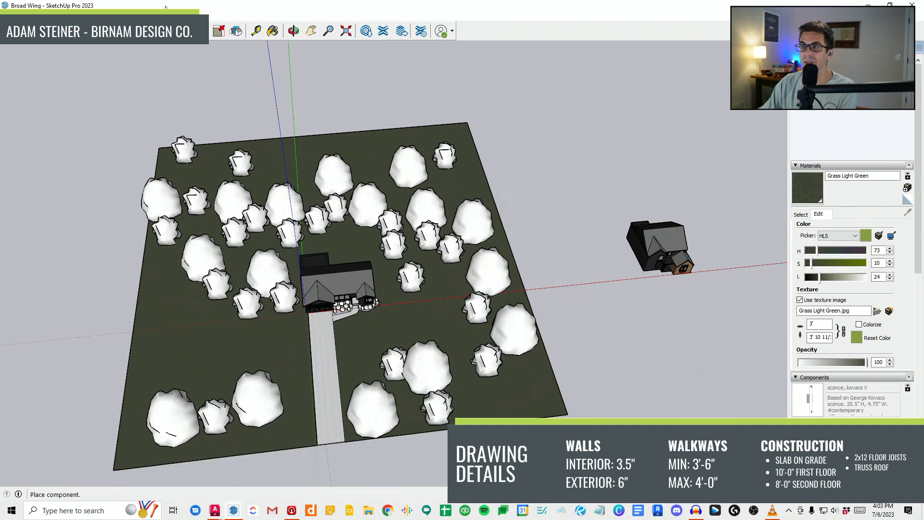
Step: Return to the Enscape Asset Library and choose a smaller, slender tree from the Vegetation category
{"action": "mouse_move", "coordinate": [232, 511]}
{"action": "left_click", "coordinate": [289, 465]}
{"action": "scroll", "coordinate": [308, 289], "scroll_direction": "down", "scroll_amount": 3}
{"action": "left_click", "coordinate": [307, 268]}
Step: Scatter small slender trees among the larger ones behind the house and on both sides of it
{"action": "scroll", "coordinate": [247, 278], "scroll_direction": "up", "scroll_amount": 4}
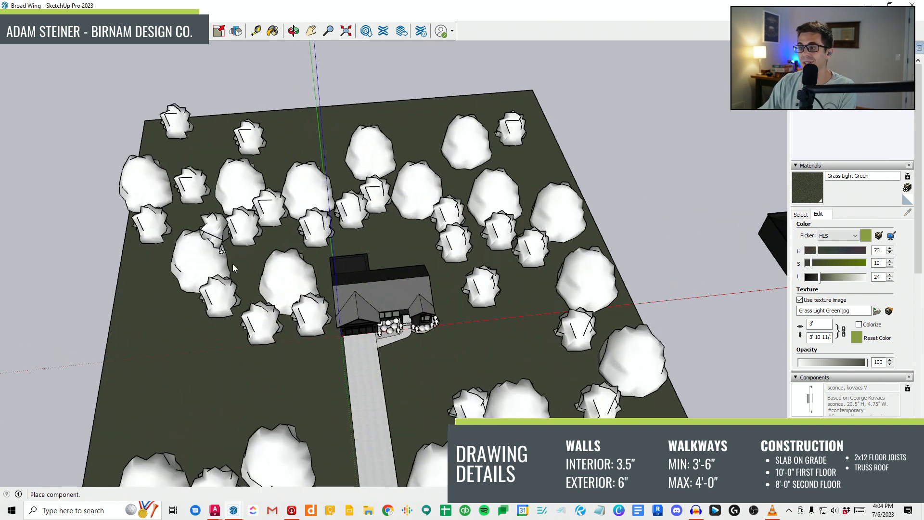
{"action": "scroll", "coordinate": [274, 242], "scroll_direction": "up", "scroll_amount": 2}
{"action": "left_click", "coordinate": [272, 242]}
{"action": "left_click", "coordinate": [453, 240]}
{"action": "left_click", "coordinate": [568, 284]}
{"action": "left_click", "coordinate": [613, 305]}
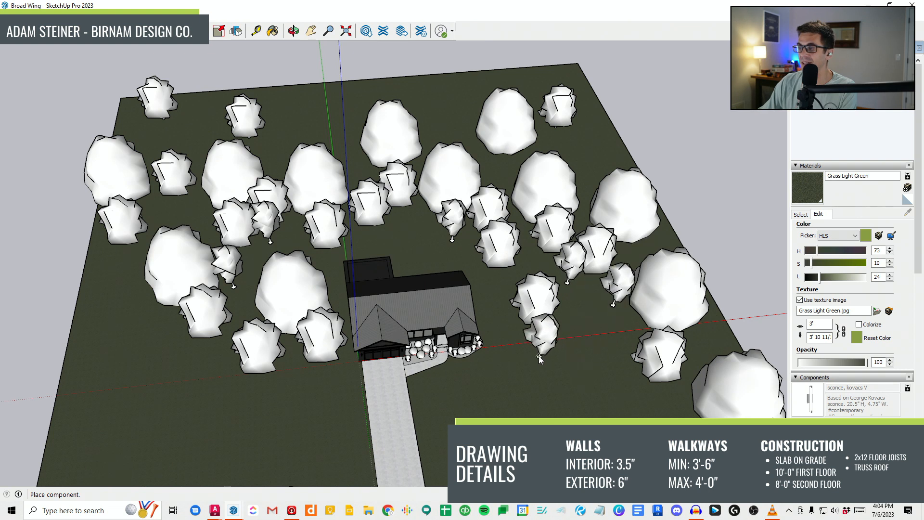
{"action": "left_click", "coordinate": [496, 302]}
Step: Place small trees at the front of the garage-side grove and beside the house's front corner opposite the garage
{"action": "scroll", "coordinate": [551, 332], "scroll_direction": "down", "scroll_amount": 3}
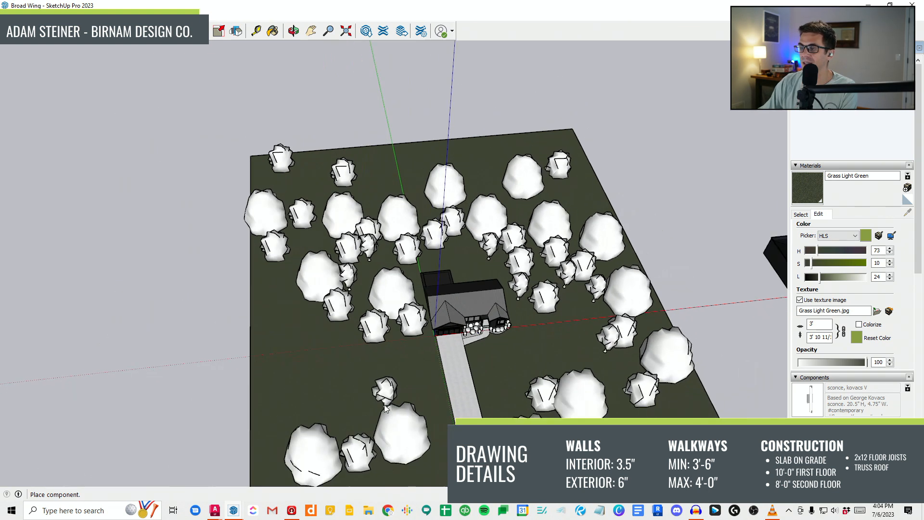
{"action": "scroll", "coordinate": [316, 309], "scroll_direction": "up", "scroll_amount": 2}
{"action": "left_click", "coordinate": [335, 323]}
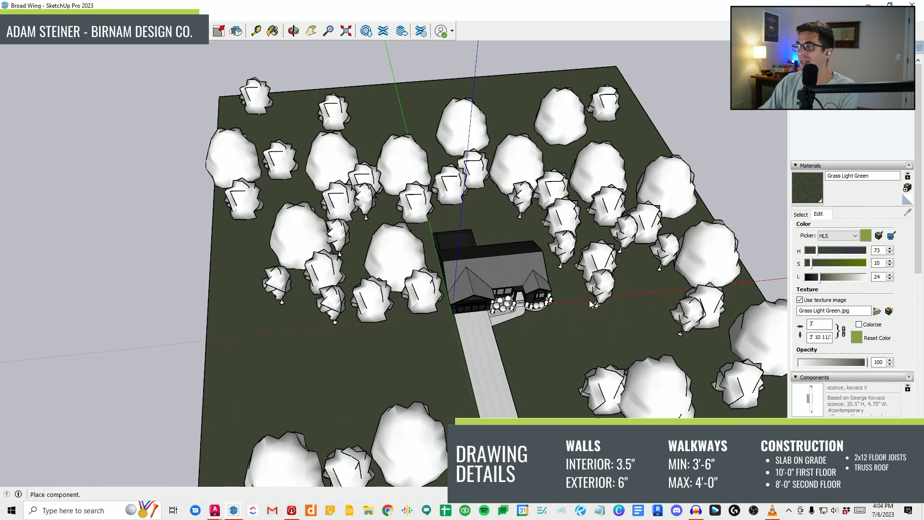
{"action": "left_click", "coordinate": [567, 307]}
Step: Place small trees beside the driveway near the street and between the large and medium trees at the front of the lot
{"action": "scroll", "coordinate": [539, 270], "scroll_direction": "down", "scroll_amount": 3}
{"action": "scroll", "coordinate": [489, 383], "scroll_direction": "up", "scroll_amount": 2}
{"action": "left_click", "coordinate": [483, 359]}
{"action": "scroll", "coordinate": [549, 298], "scroll_direction": "up", "scroll_amount": 2}
{"action": "left_click", "coordinate": [550, 333]}
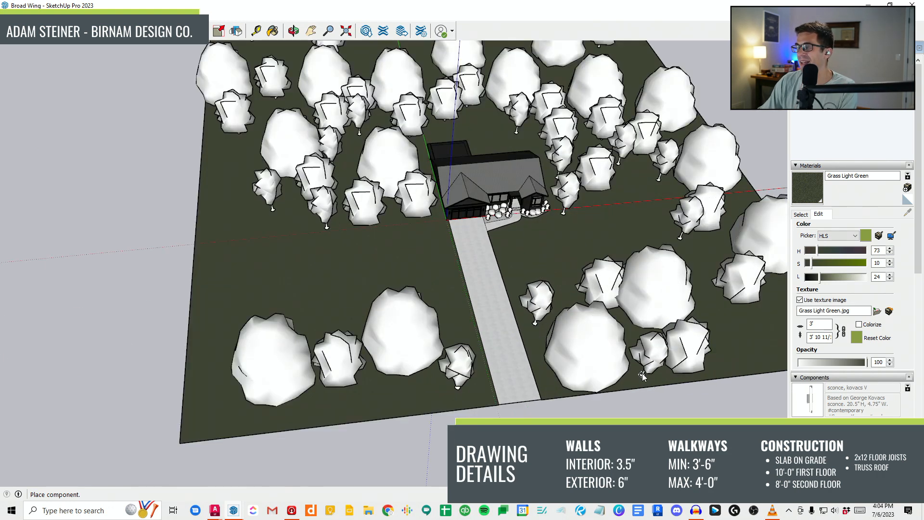
{"action": "left_click", "coordinate": [645, 378]}
Step: Add one more small tree along the driveway and several on the garage-side lawn, and finish placing trees
{"action": "scroll", "coordinate": [418, 283], "scroll_direction": "down", "scroll_amount": 3}
{"action": "middle_click_drag", "start_coordinate": [549, 327], "coordinate": [498, 351]}
{"action": "scroll", "coordinate": [459, 255], "scroll_direction": "up", "scroll_amount": 2}
{"action": "left_click", "coordinate": [416, 370]}
{"action": "middle_click_drag", "start_coordinate": [319, 265], "coordinate": [420, 294]}
{"action": "left_click", "coordinate": [314, 308]}
{"action": "left_click", "coordinate": [305, 269]}
{"action": "left_click", "coordinate": [250, 188]}
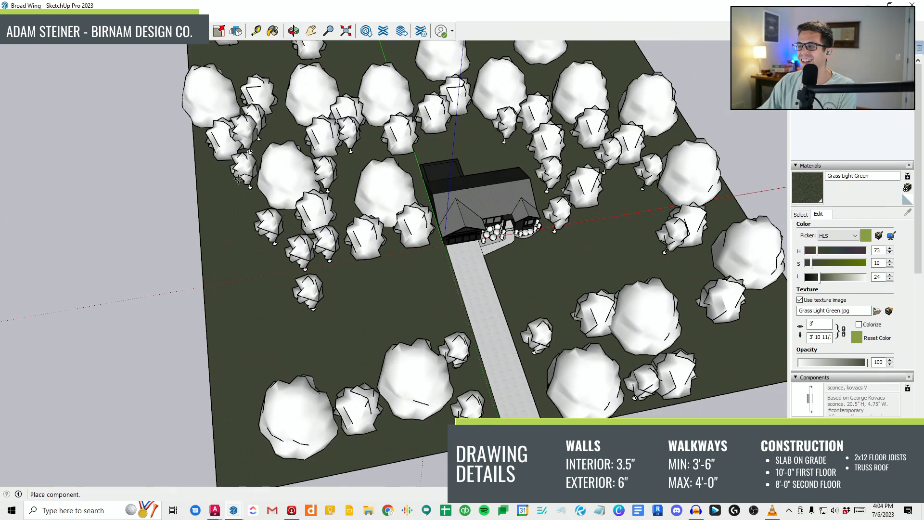
{"action": "scroll", "coordinate": [248, 155], "scroll_direction": "down", "scroll_amount": 3}
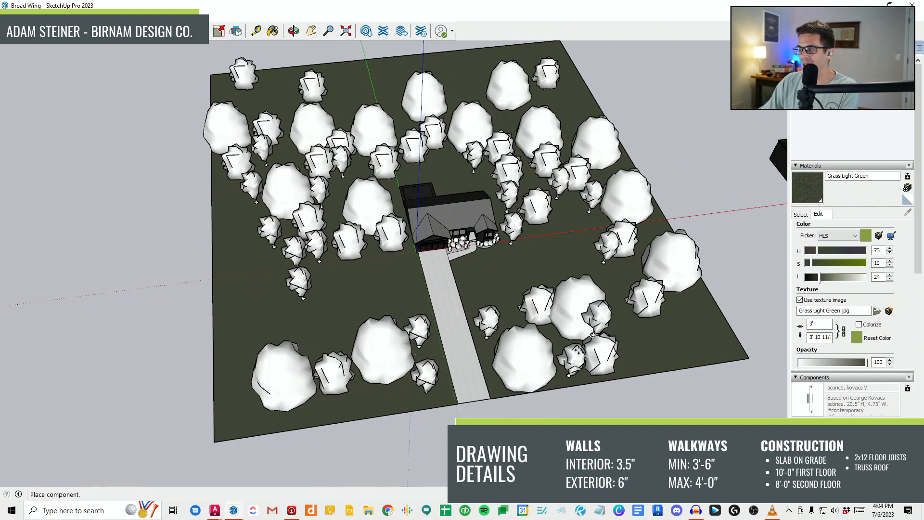
{"action": "key", "text": "Escape"}
Step: Start Enscape to render the landscaped model
{"action": "scroll", "coordinate": [488, 289], "scroll_direction": "up", "scroll_amount": 5}
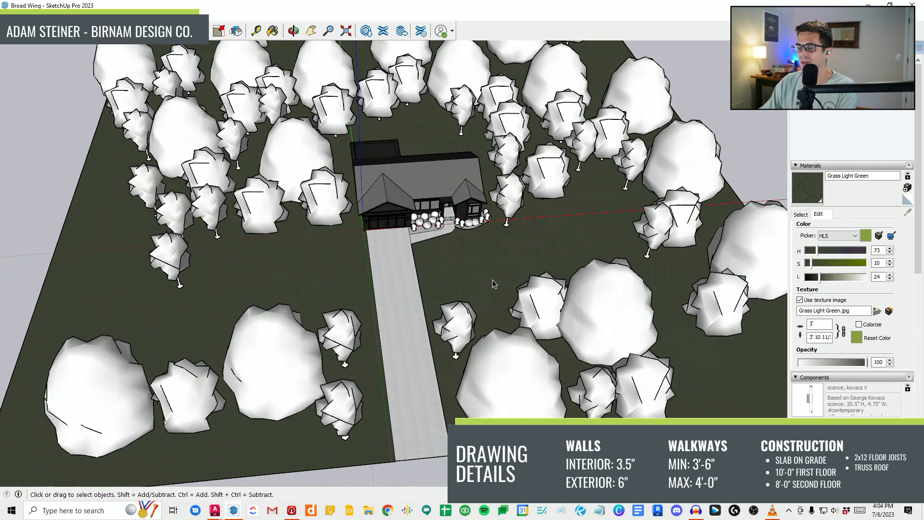
{"action": "scroll", "coordinate": [494, 284], "scroll_direction": "up", "scroll_amount": 2}
{"action": "left_click", "coordinate": [164, 15]}
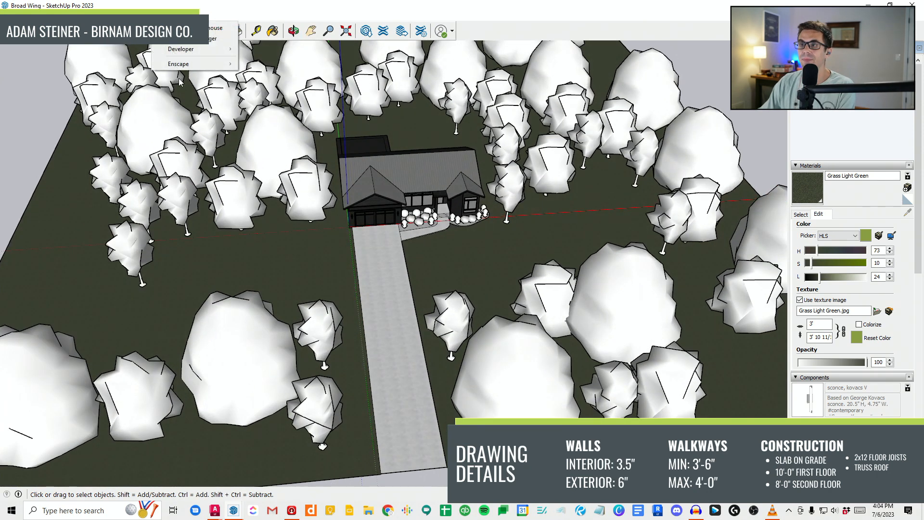
{"action": "mouse_move", "coordinate": [183, 62]}
{"action": "left_click", "coordinate": [270, 64]}
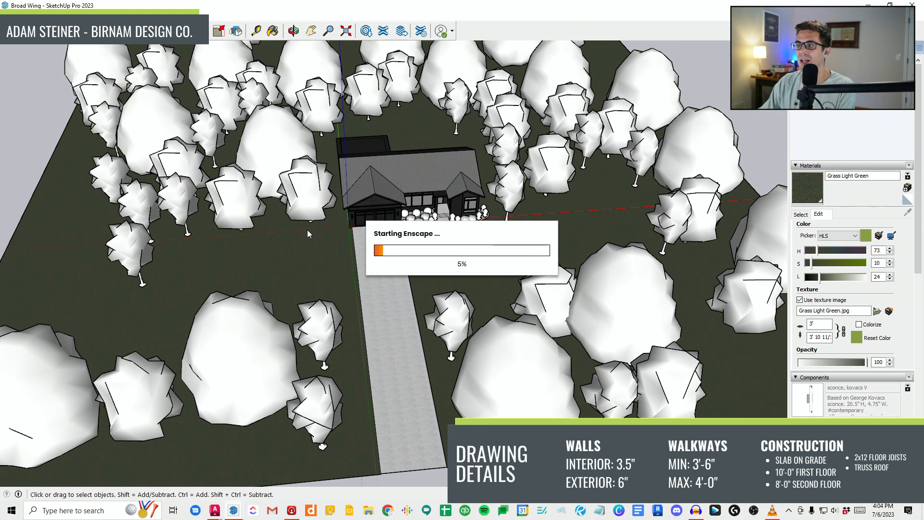
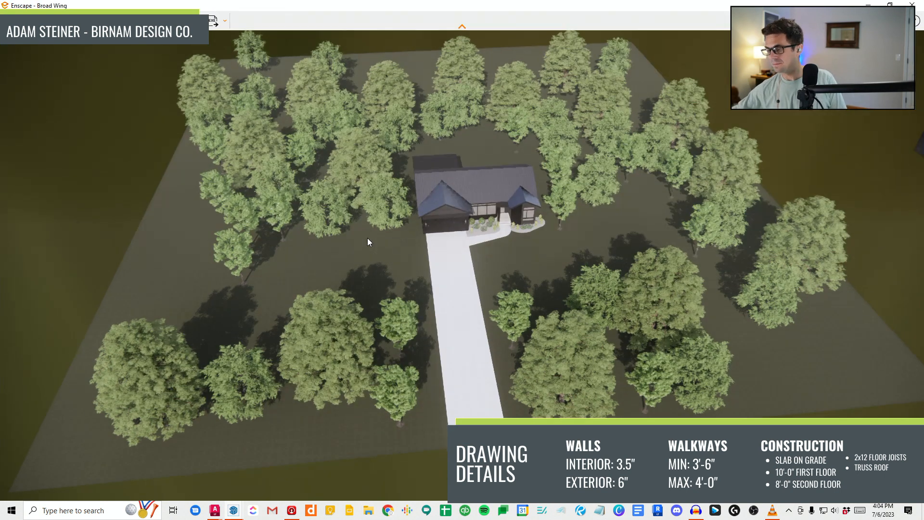
Step: Navigate the Enscape render down to an eye-level view of the house front and examine the trees, beds and lighting
{"action": "scroll", "coordinate": [548, 299], "scroll_direction": "up", "scroll_amount": 10}
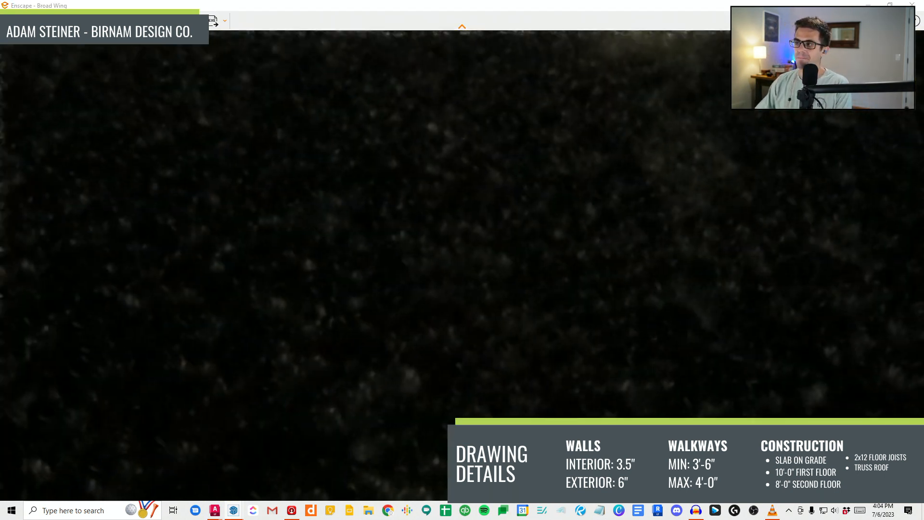
{"action": "left_click_drag", "start_coordinate": [544, 295], "coordinate": [463, 134]}
{"action": "left_click_drag", "start_coordinate": [621, 228], "coordinate": [634, 214]}
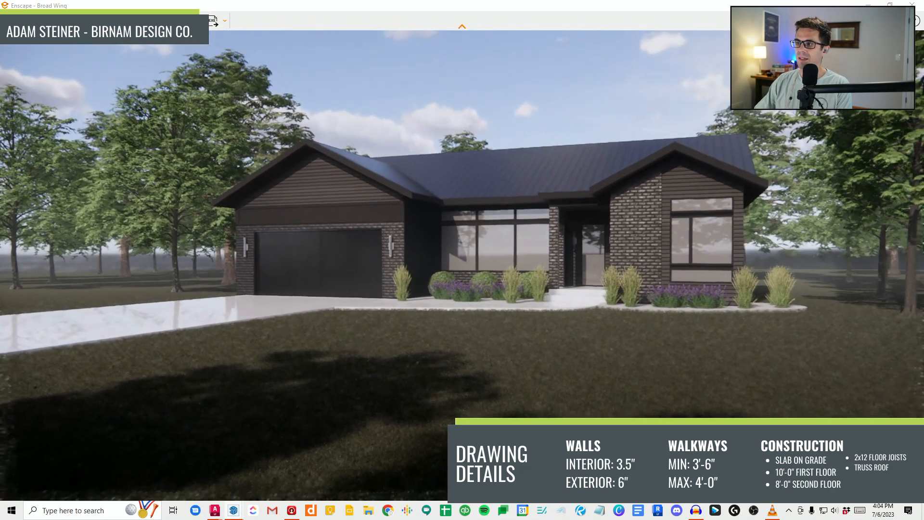
{"action": "scroll", "coordinate": [634, 215], "scroll_direction": "down", "scroll_amount": 1}
{"action": "right_click_drag", "start_coordinate": [597, 281], "coordinate": [672, 265], "text": "shift"}
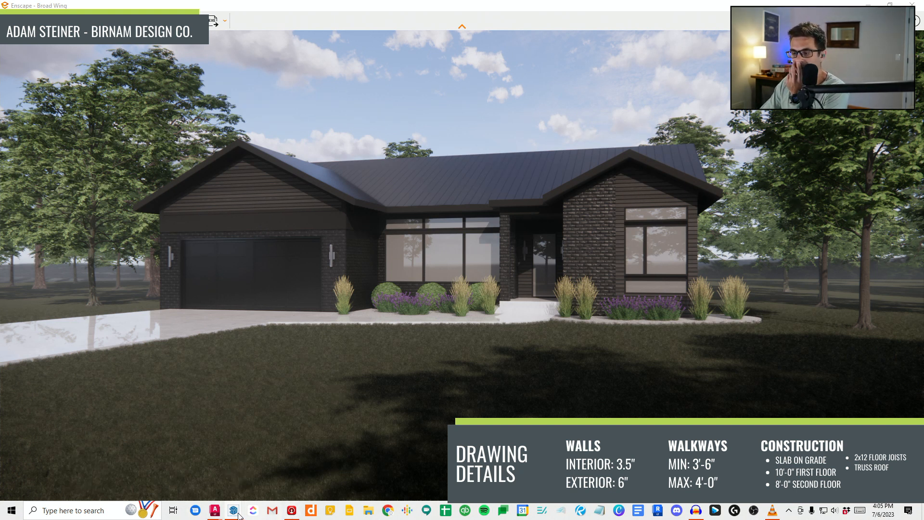
Step: Switch back to SketchUp and review the tree layout across the whole lot
{"action": "mouse_move", "coordinate": [236, 511]}
{"action": "left_click", "coordinate": [144, 471]}
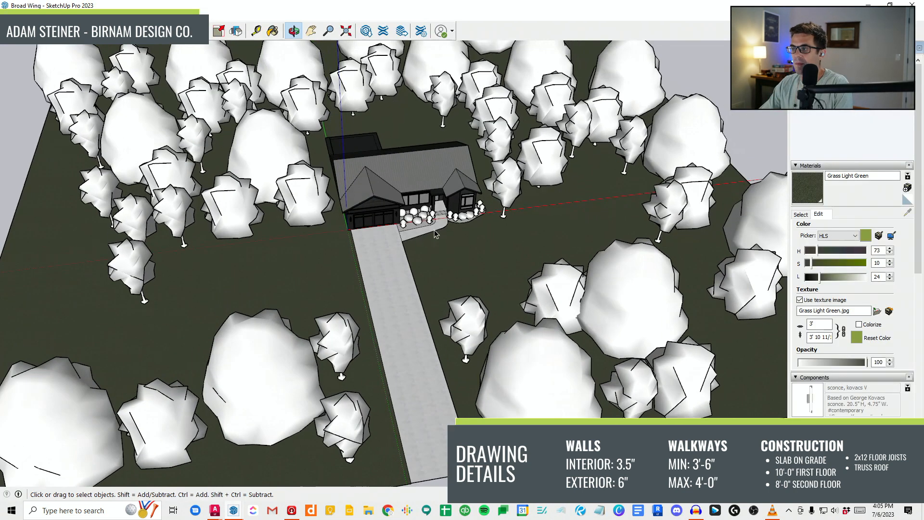
{"action": "scroll", "coordinate": [424, 239], "scroll_direction": "up", "scroll_amount": 10}
{"action": "scroll", "coordinate": [266, 195], "scroll_direction": "down", "scroll_amount": 15}
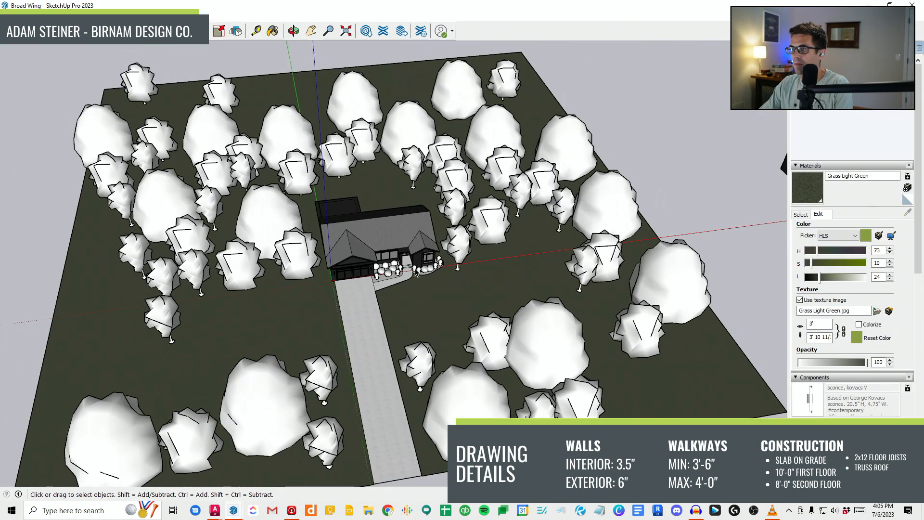
Step: Copy the row of three transom windows above the front picture windows to the wall above the garage door
{"action": "scroll", "coordinate": [392, 261], "scroll_direction": "up", "scroll_amount": 10}
{"action": "mouse_move", "coordinate": [392, 261]}
{"action": "middle_mouse_down"}
{"action": "mouse_move", "coordinate": [279, 192]}
{"action": "mouse_move", "coordinate": [230, 216]}
{"action": "middle_mouse_up"}
{"action": "scroll", "coordinate": [351, 215], "scroll_direction": "down", "scroll_amount": 1}
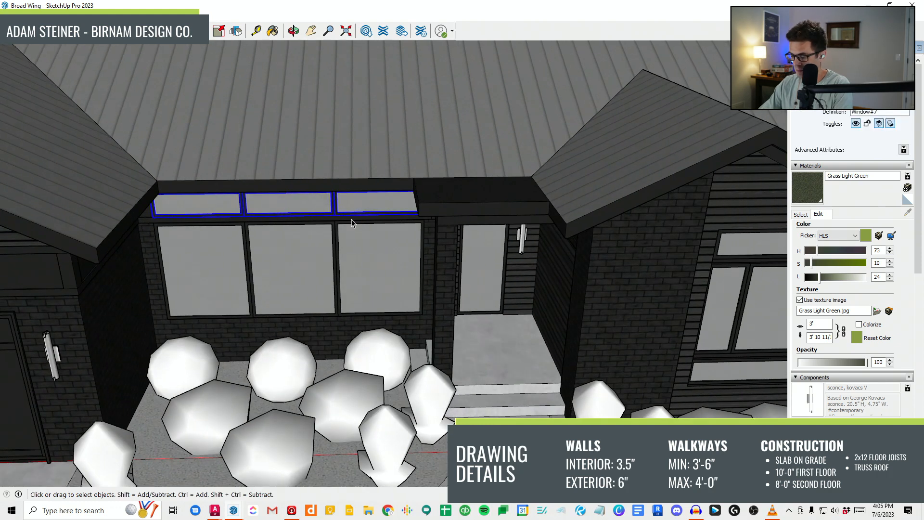
{"action": "key", "text": "m"}
{"action": "scroll", "coordinate": [350, 218], "scroll_direction": "up", "scroll_amount": 2}
{"action": "key", "text": "ctrl"}
{"action": "left_click", "coordinate": [334, 214]}
{"action": "scroll", "coordinate": [479, 268], "scroll_direction": "down", "scroll_amount": 4}
{"action": "scroll", "coordinate": [437, 273], "scroll_direction": "down", "scroll_amount": 4}
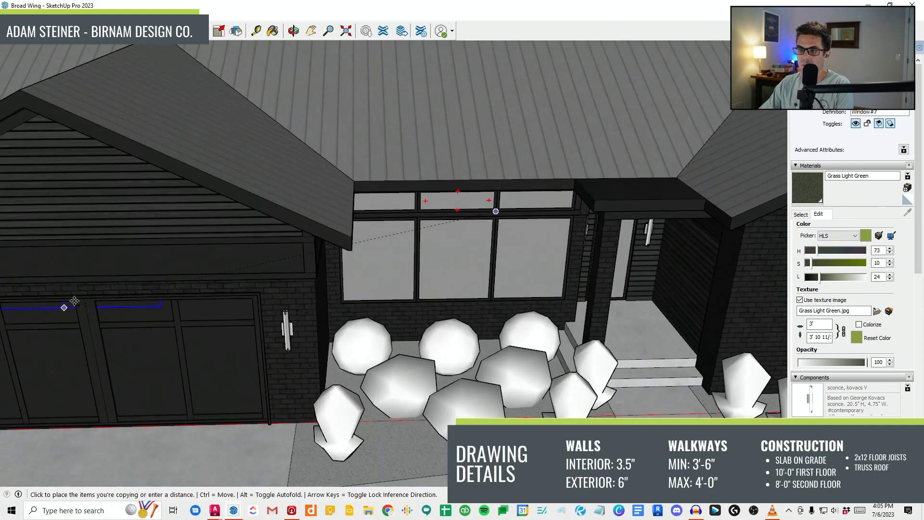
{"action": "scroll", "coordinate": [123, 284], "scroll_direction": "up", "scroll_amount": 1}
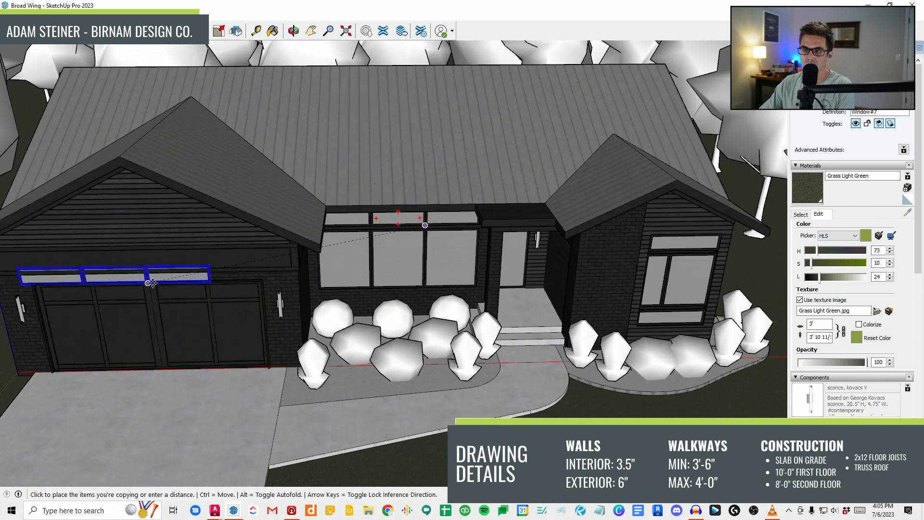
{"action": "left_click", "coordinate": [149, 279]}
{"action": "key", "text": "space"}
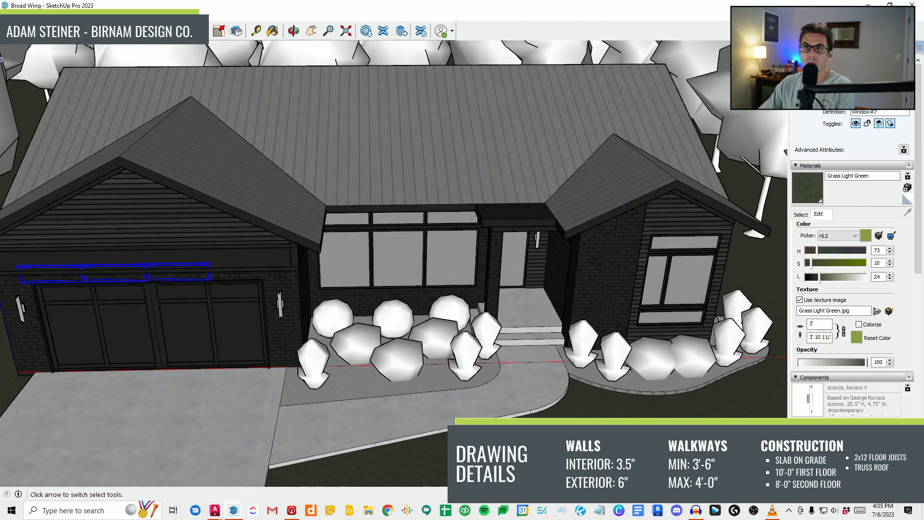
Step: Make the copied window nearest the entry side of the garage door a unique component
{"action": "scroll", "coordinate": [150, 246], "scroll_direction": "up", "scroll_amount": 3}
{"action": "right_click", "coordinate": [169, 282]}
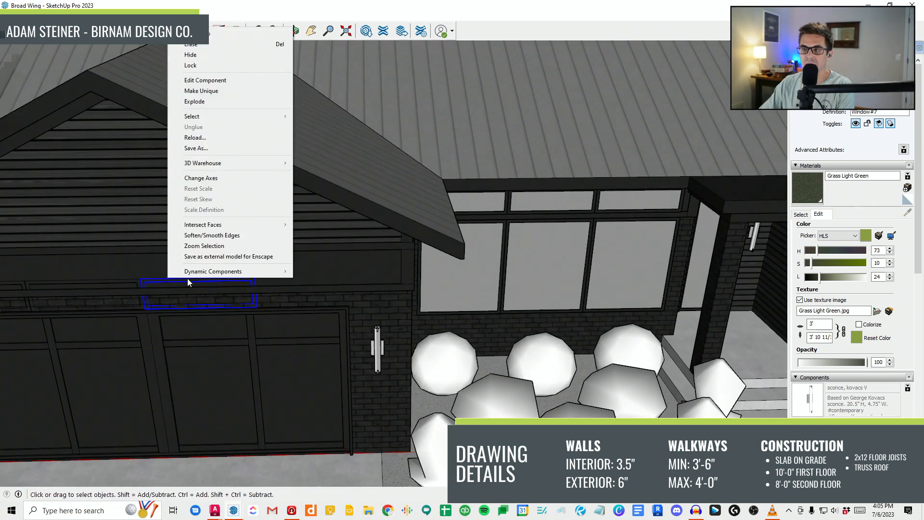
{"action": "left_click", "coordinate": [207, 91]}
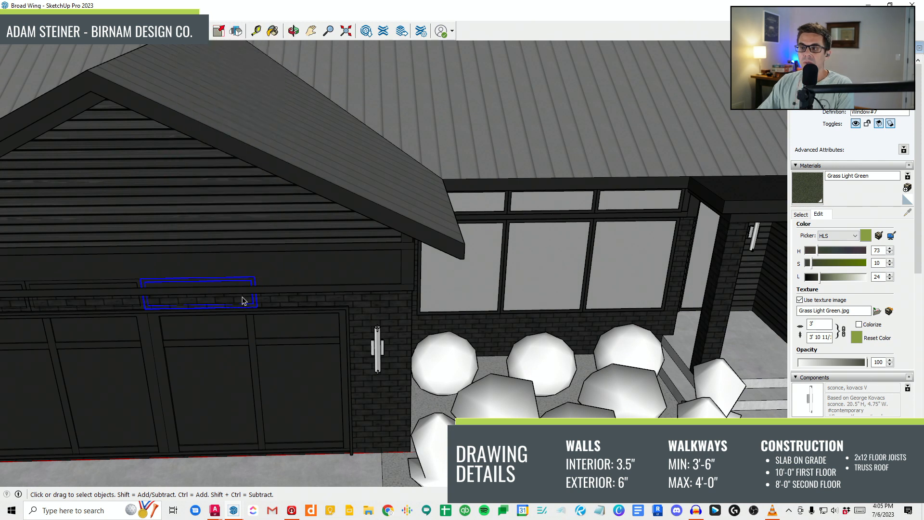
Step: Try to narrow the unique garage window by moving its entry-side end inward 8 inches
{"action": "scroll", "coordinate": [243, 309], "scroll_direction": "up", "scroll_amount": 2}
{"action": "double_click", "coordinate": [257, 288]}
{"action": "middle_click_drag", "start_coordinate": [282, 291], "coordinate": [313, 284]}
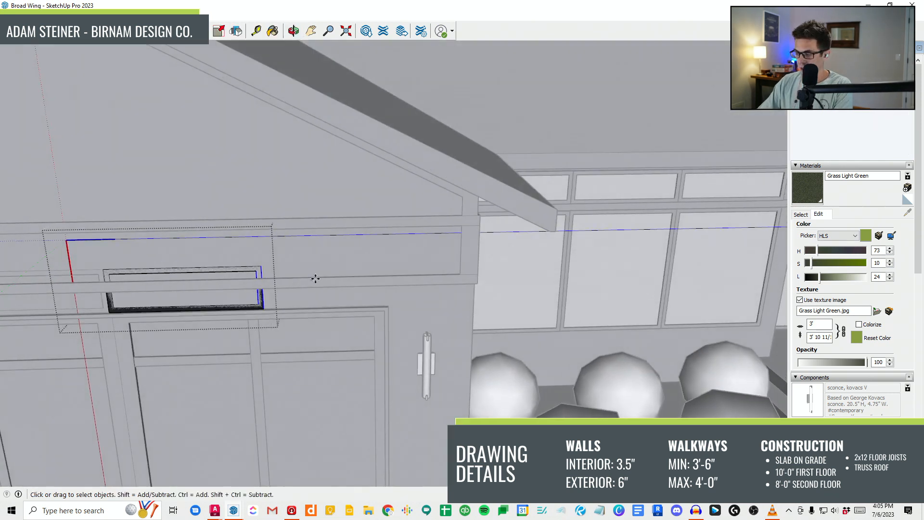
{"action": "key", "text": "m"}
{"action": "left_click", "coordinate": [324, 259]}
{"action": "type", "text": "8"}
{"action": "key", "text": "Return"}
{"action": "scroll", "coordinate": [307, 261], "scroll_direction": "down", "scroll_amount": 5}
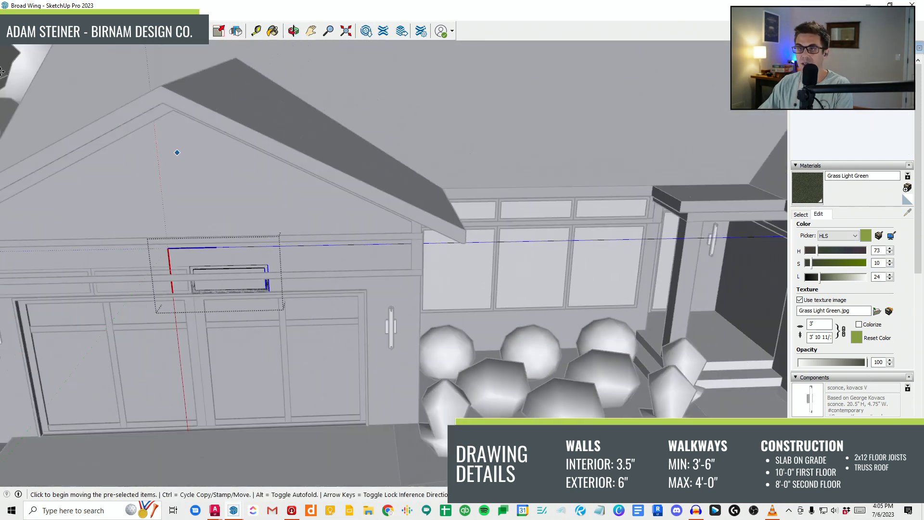
{"action": "left_click", "coordinate": [30, 31]}
{"action": "scroll", "coordinate": [206, 270], "scroll_direction": "down", "scroll_amount": 1}
{"action": "left_click", "coordinate": [153, 203]}
{"action": "middle_click_drag", "start_coordinate": [191, 223], "coordinate": [219, 200]}
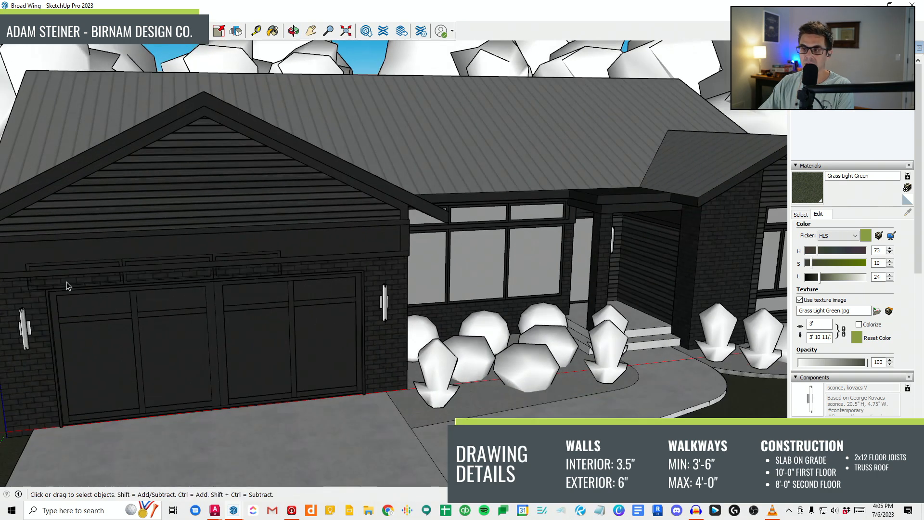
Step: Try erasing the other two copied garage windows, and undo both that erasure and the 8-inch narrowing
{"action": "scroll", "coordinate": [108, 280], "scroll_direction": "up", "scroll_amount": 1}
{"action": "key", "text": "e"}
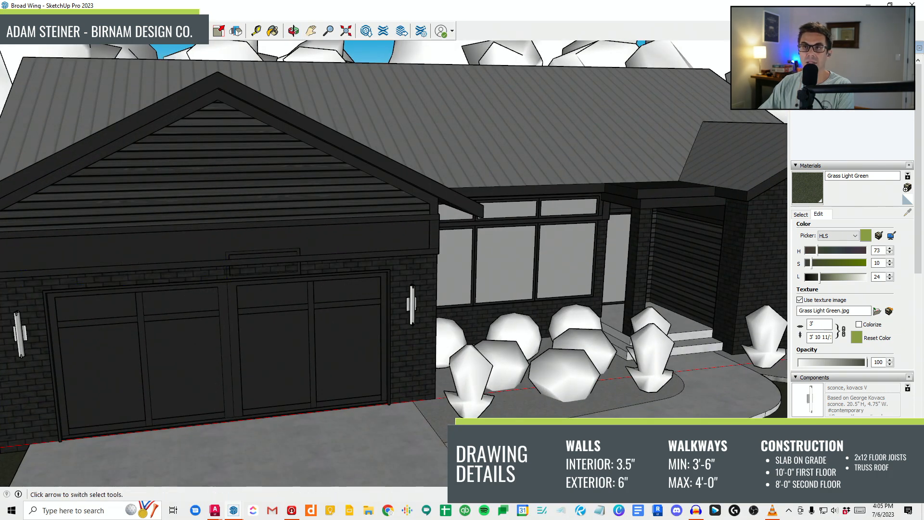
{"action": "left_click", "coordinate": [30, 31]}
{"action": "scroll", "coordinate": [299, 311], "scroll_direction": "up", "scroll_amount": 2}
{"action": "mouse_move", "coordinate": [299, 312]}
{"action": "middle_mouse_down"}
{"action": "mouse_move", "coordinate": [295, 275]}
{"action": "mouse_move", "coordinate": [287, 278]}
{"action": "mouse_move", "coordinate": [437, 289]}
{"action": "middle_mouse_up"}
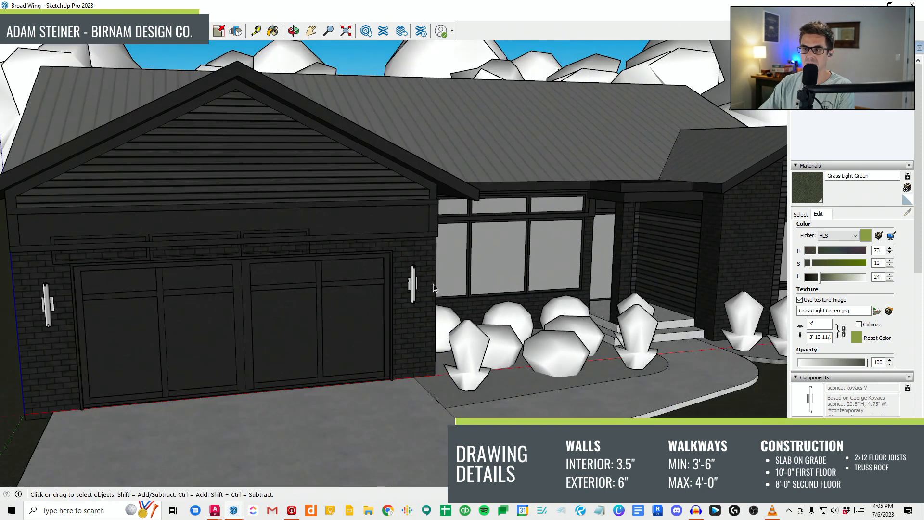
{"action": "key", "text": "ctrl+z"}
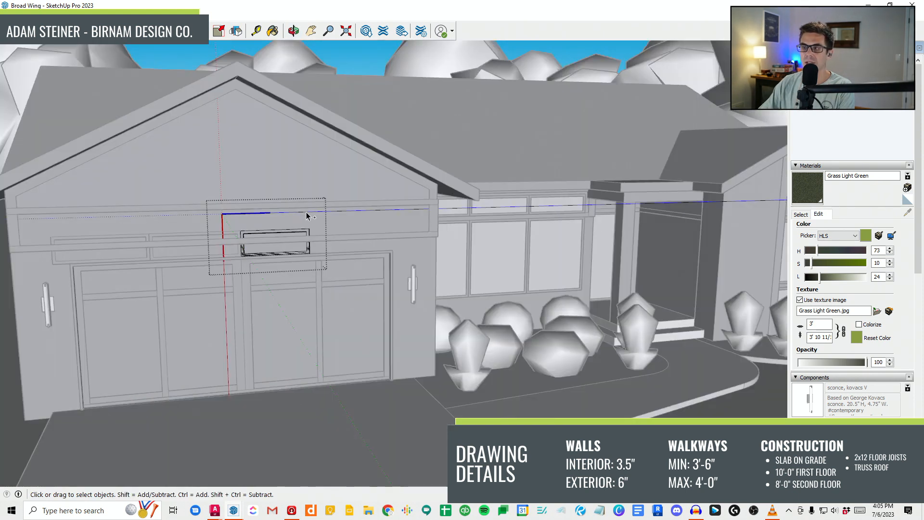
{"action": "left_click", "coordinate": [303, 263]}
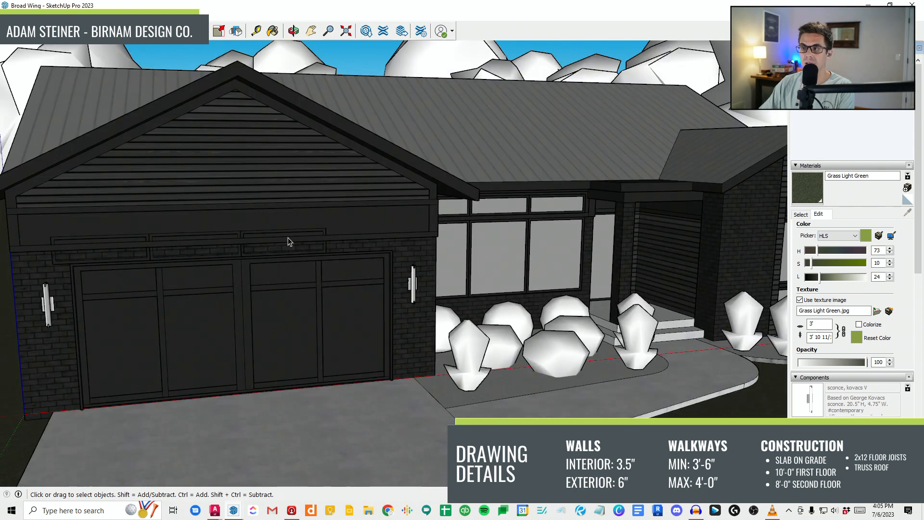
Step: Measure the width across the top of the garage door opening
{"action": "left_click", "coordinate": [256, 31]}
{"action": "scroll", "coordinate": [61, 254], "scroll_direction": "up", "scroll_amount": 2}
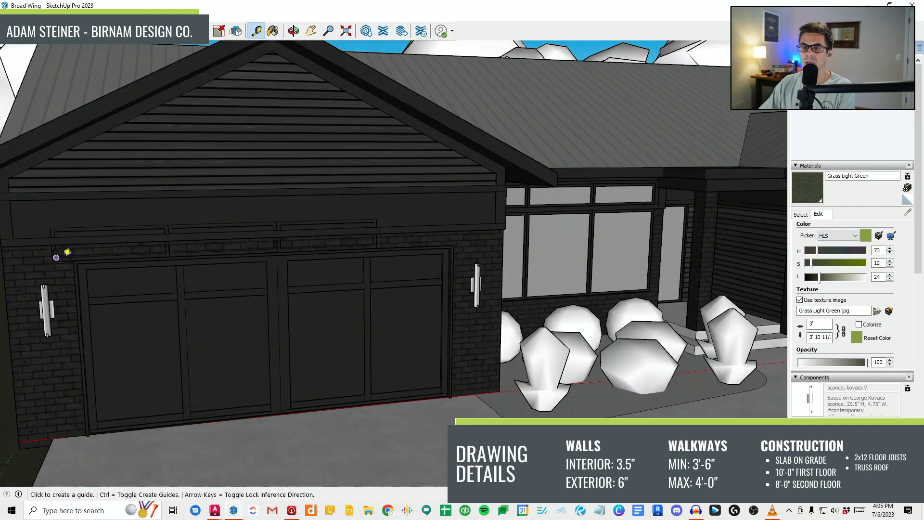
{"action": "left_click", "coordinate": [74, 260]}
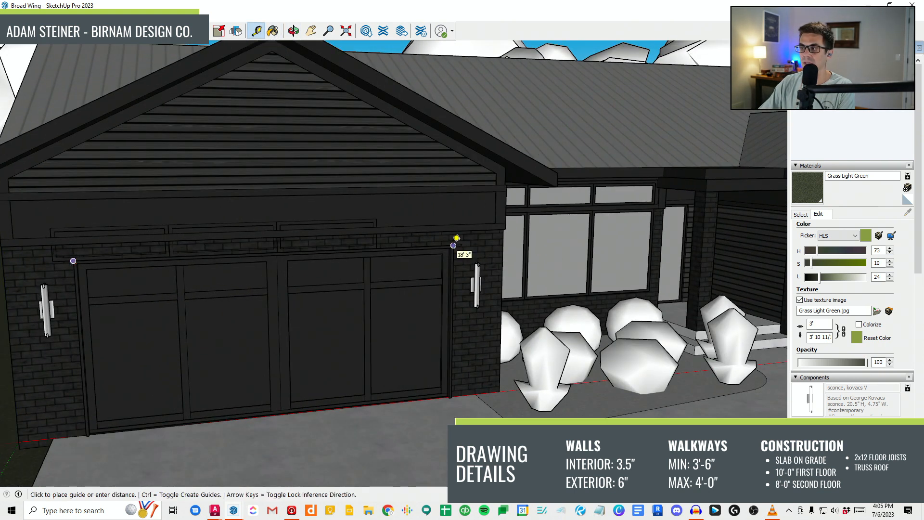
{"action": "left_click", "coordinate": [447, 233]}
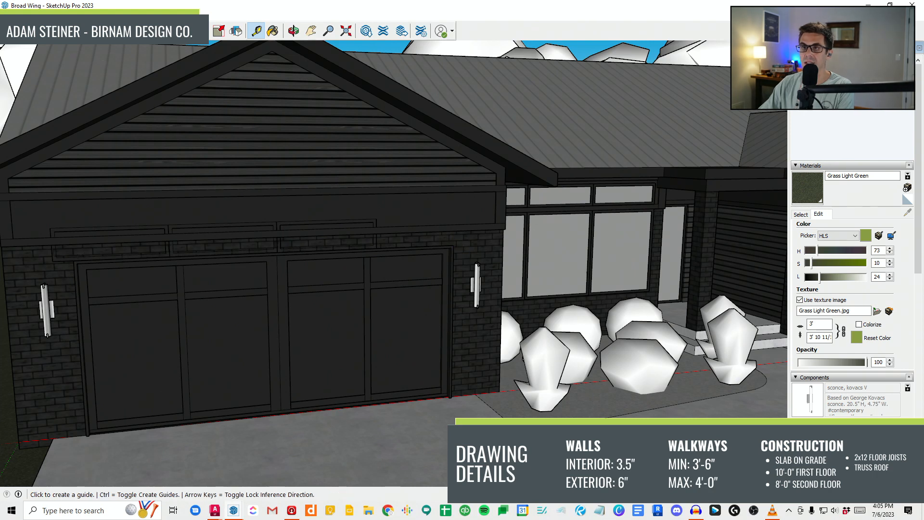
Step: Widen the unique garage window slightly by moving the entry-side end of its frame outward inside the component
{"action": "scroll", "coordinate": [377, 282], "scroll_direction": "up", "scroll_amount": 2}
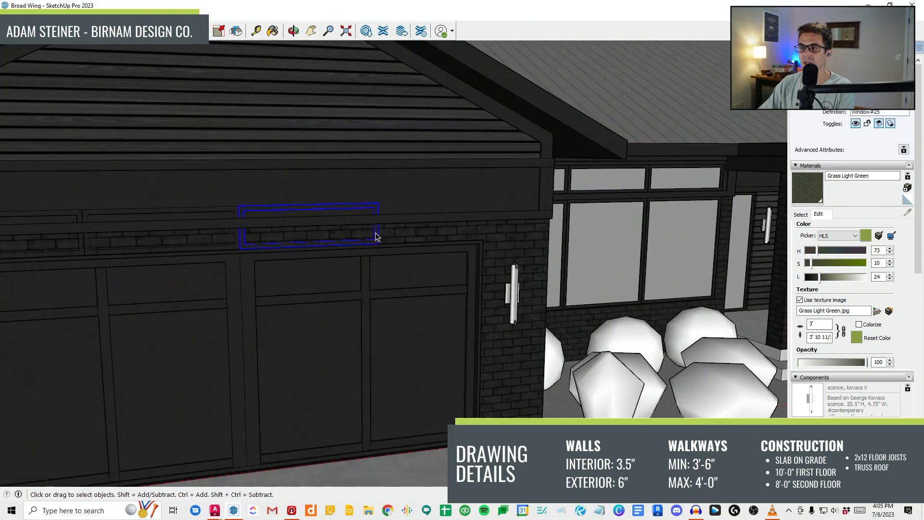
{"action": "double_click", "coordinate": [377, 236]}
{"action": "middle_click_drag", "start_coordinate": [399, 177], "coordinate": [369, 212]}
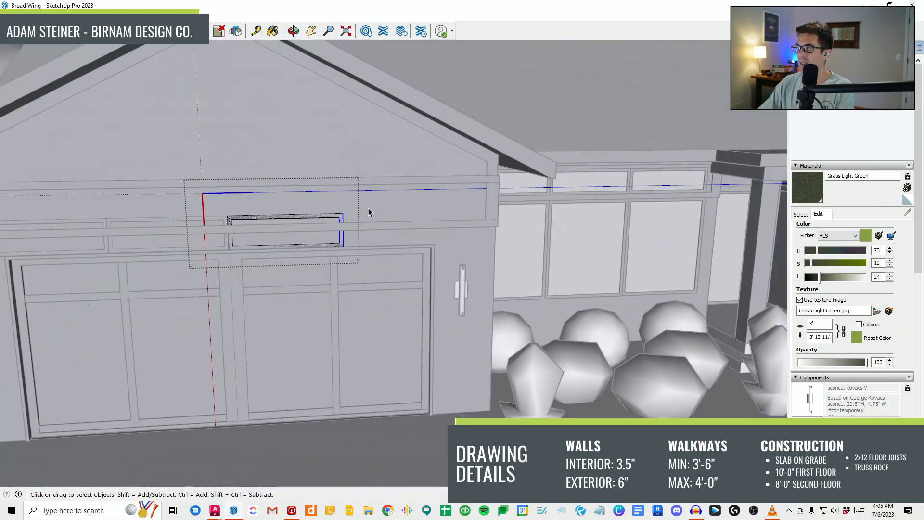
{"action": "key", "text": "m"}
{"action": "left_click", "coordinate": [405, 208]}
{"action": "left_click", "coordinate": [417, 196]}
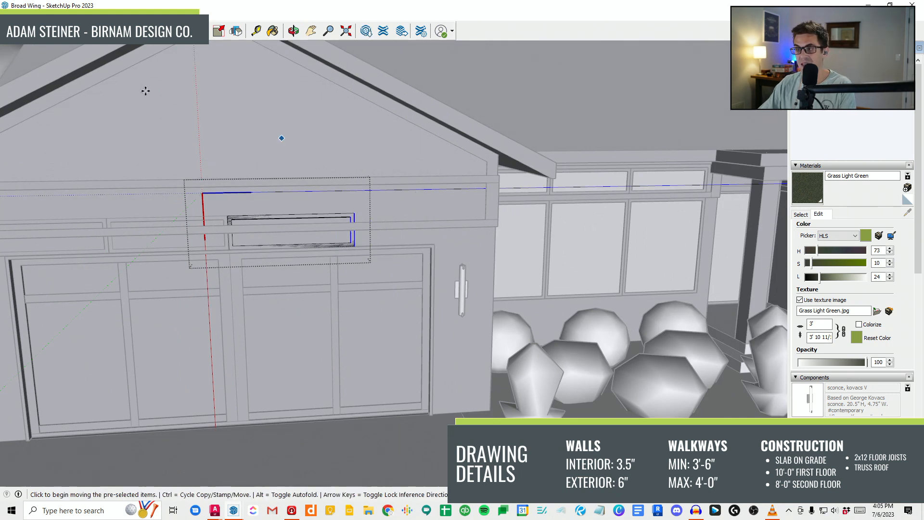
{"action": "left_click", "coordinate": [160, 119]}
Step: Erase the other two copied windows above the garage door, leaving only the unique one
{"action": "scroll", "coordinate": [222, 243], "scroll_direction": "up", "scroll_amount": 3}
{"action": "key", "text": "e"}
{"action": "left_click_drag", "start_coordinate": [90, 244], "coordinate": [63, 246]}
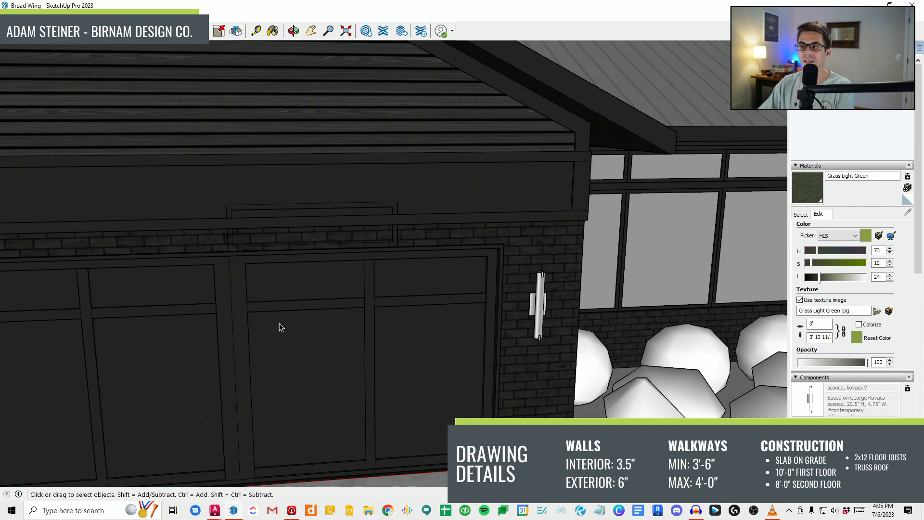
Step: Copy the unique garage window end to end toward the entry side, making a pair
{"action": "left_click", "coordinate": [232, 250]}
{"action": "middle_click_drag", "start_coordinate": [233, 251], "coordinate": [255, 279]}
{"action": "key", "text": "m"}
{"action": "key", "text": "ctrl"}
{"action": "left_click", "coordinate": [231, 226]}
{"action": "left_click", "coordinate": [404, 217]}
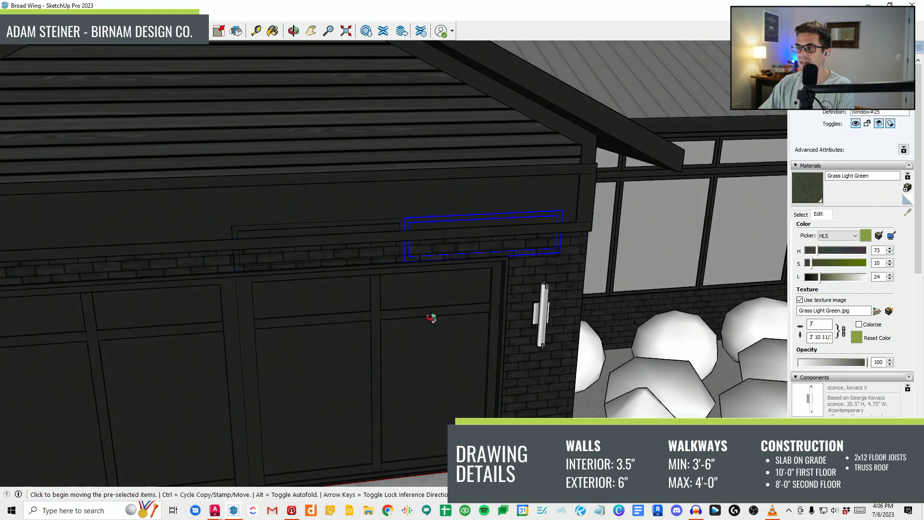
{"action": "middle_click_drag", "start_coordinate": [434, 320], "coordinate": [419, 287]}
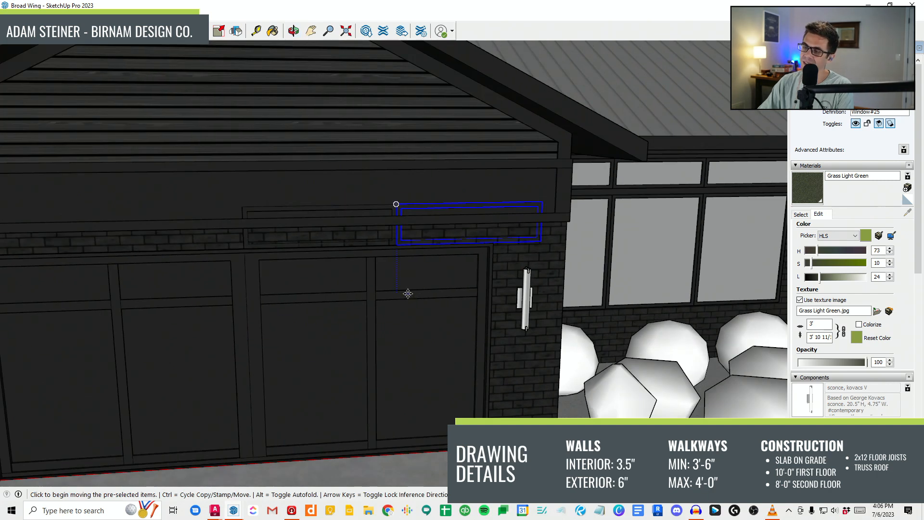
Step: Narrow the garage window component by moving its entry-side end inward, so the pair can fit over half the door
{"action": "left_click", "coordinate": [257, 30]}
{"action": "left_click", "coordinate": [403, 196]}
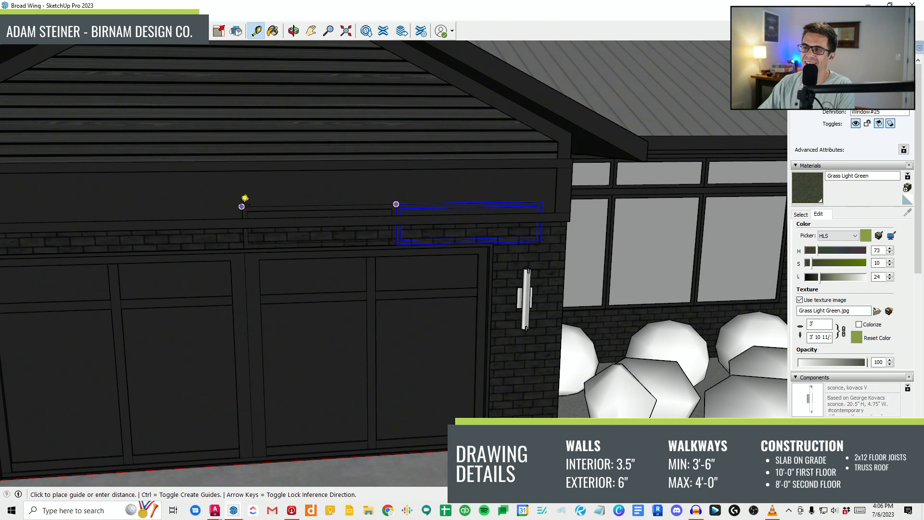
{"action": "key", "text": "Escape"}
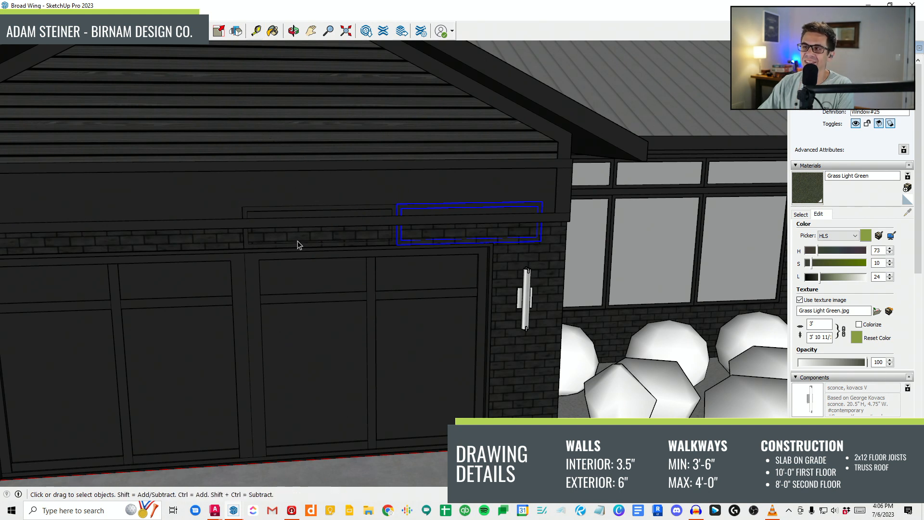
{"action": "double_click", "coordinate": [292, 213]}
{"action": "key", "text": "m"}
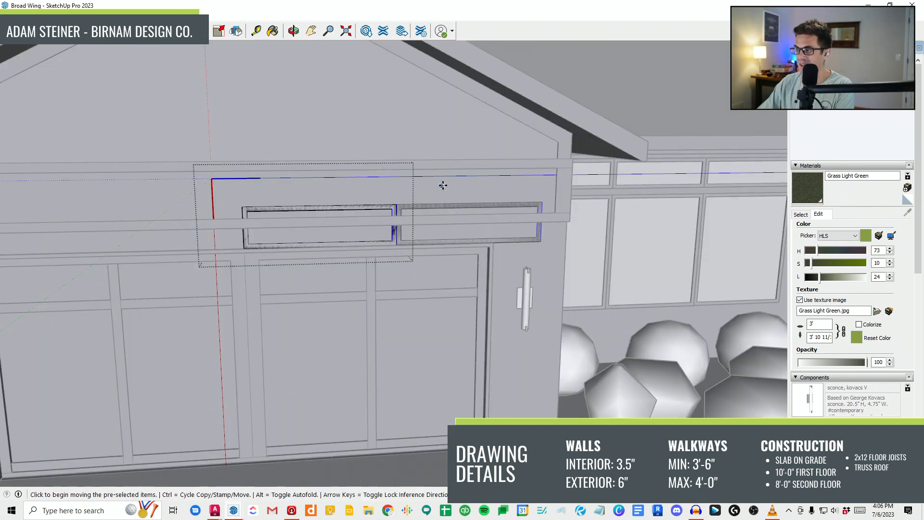
{"action": "left_click", "coordinate": [439, 186]}
{"action": "left_click", "coordinate": [433, 185]}
{"action": "key", "text": "space"}
Step: Move the second garage window back against the first to close the gap between them
{"action": "left_click", "coordinate": [448, 213]}
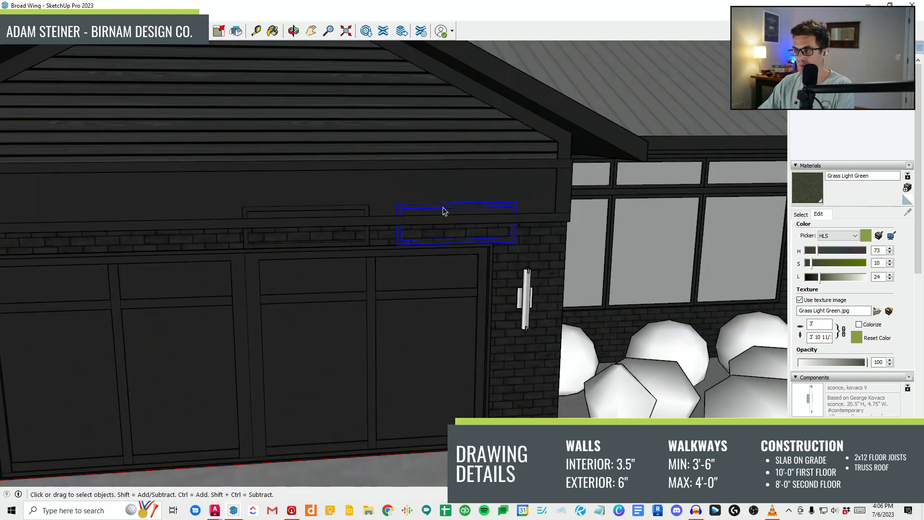
{"action": "key", "text": "m"}
{"action": "left_click", "coordinate": [457, 191]}
{"action": "left_click", "coordinate": [436, 187]}
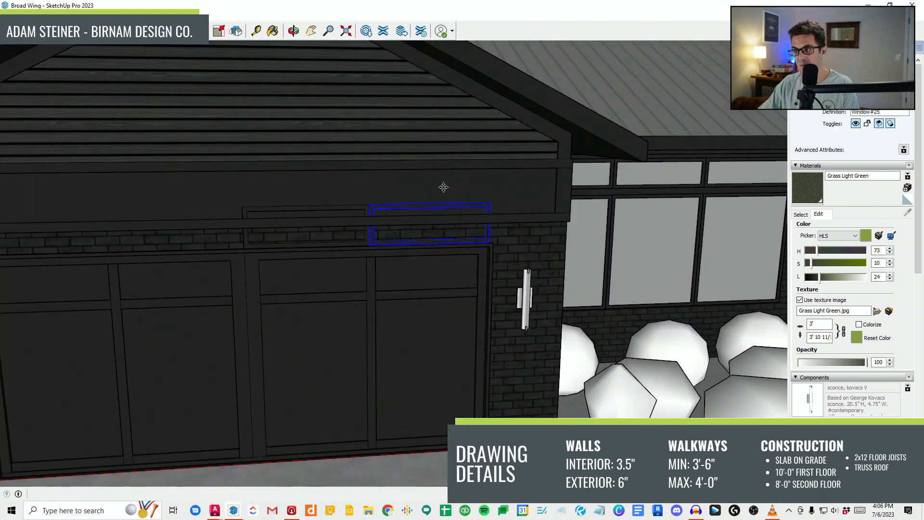
Step: Copy the pair of windows across the other half of the garage door, making a continuous row of four
{"action": "key", "text": "space"}
{"action": "left_click", "coordinate": [331, 215]}
{"action": "left_click", "coordinate": [393, 218], "text": "shift"}
{"action": "key", "text": "m"}
{"action": "key", "text": "ctrl"}
{"action": "left_click", "coordinate": [430, 213]}
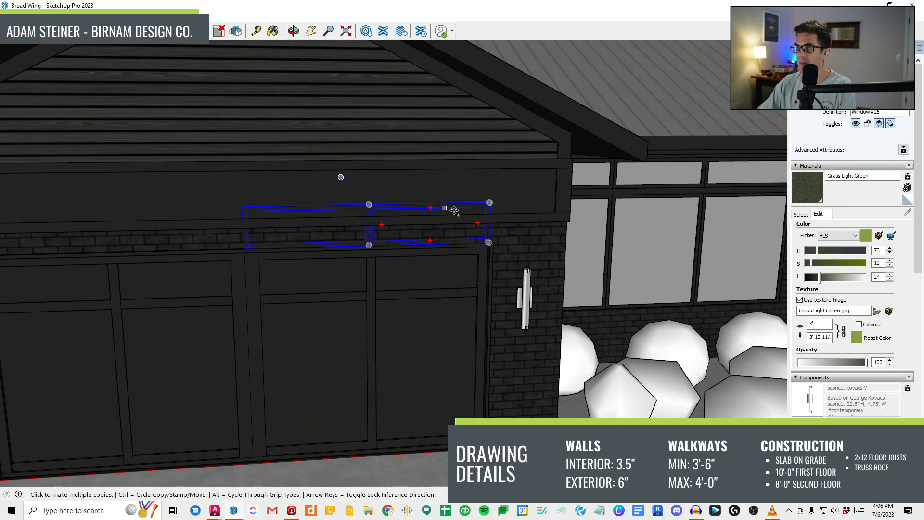
{"action": "left_click", "coordinate": [248, 207]}
{"action": "scroll", "coordinate": [255, 210], "scroll_direction": "down", "scroll_amount": 3}
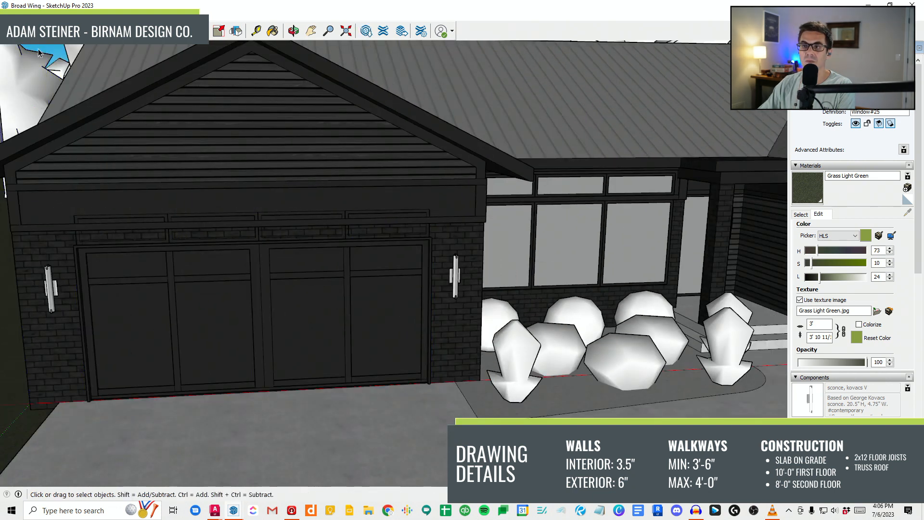
Step: Select all four garage windows and move them up onto the trim band below the gable siding
{"action": "key", "text": "space"}
{"action": "scroll", "coordinate": [100, 220], "scroll_direction": "up", "scroll_amount": 1}
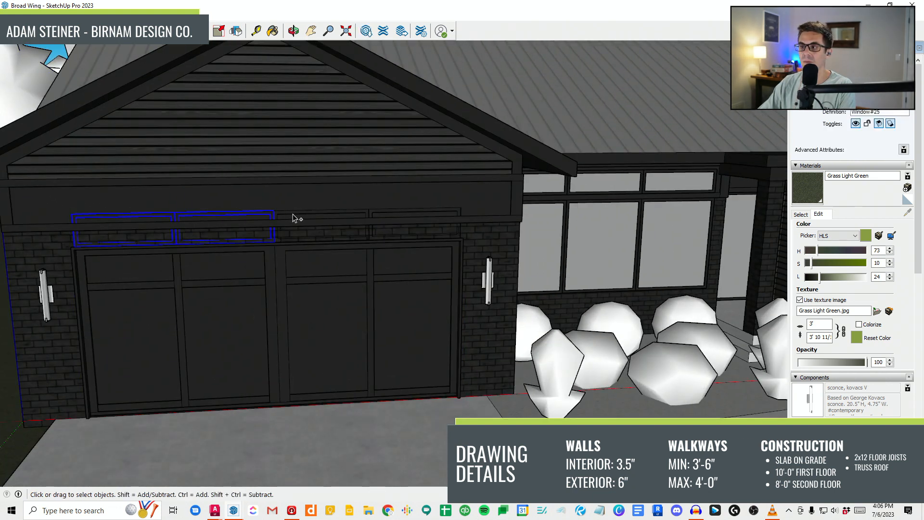
{"action": "key", "text": "m"}
{"action": "scroll", "coordinate": [392, 183], "scroll_direction": "up", "scroll_amount": 3}
{"action": "left_click", "coordinate": [463, 202]}
{"action": "scroll", "coordinate": [463, 177], "scroll_direction": "up", "scroll_amount": 5}
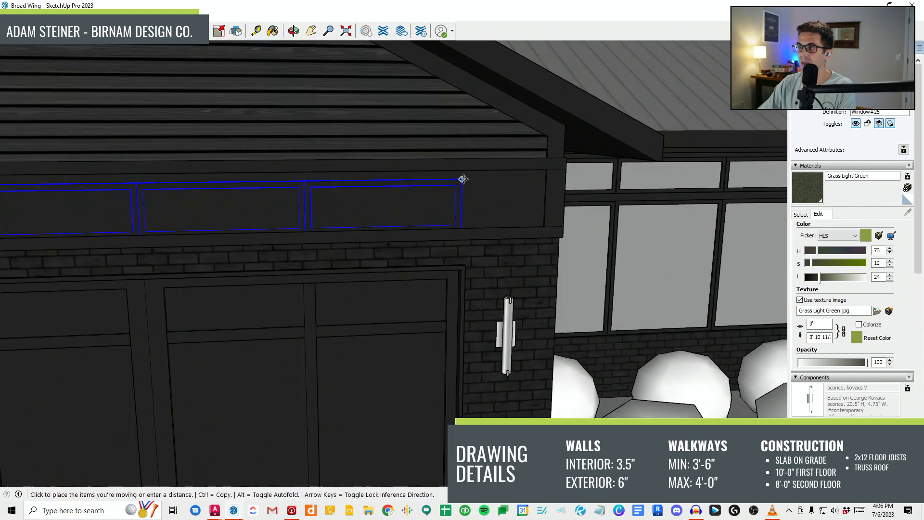
{"action": "scroll", "coordinate": [462, 174], "scroll_direction": "up", "scroll_amount": 2}
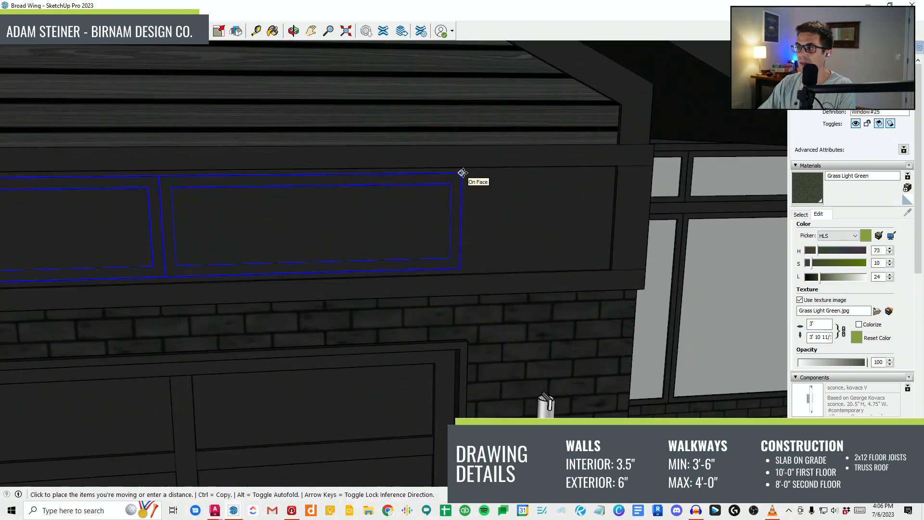
{"action": "scroll", "coordinate": [463, 176], "scroll_direction": "down", "scroll_amount": 6}
{"action": "scroll", "coordinate": [377, 317], "scroll_direction": "up", "scroll_amount": 3}
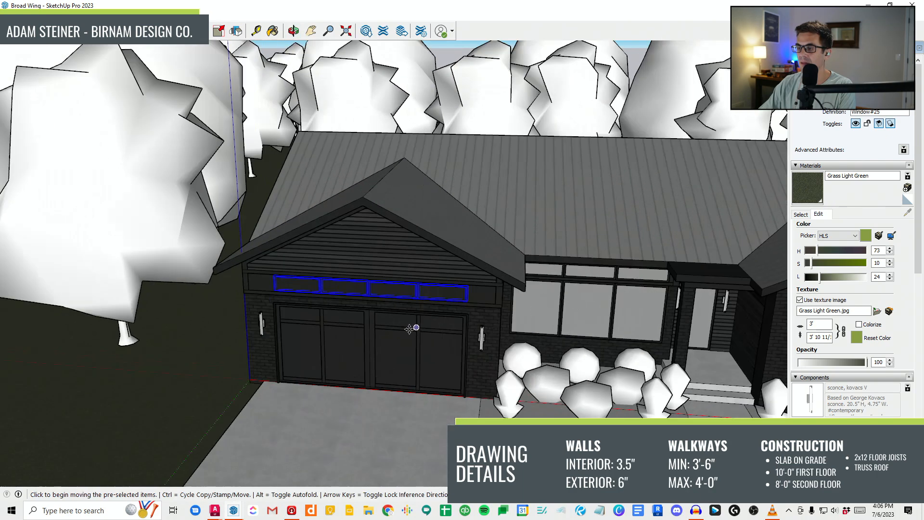
Step: Draw a rectangle around the row of four windows on the garage's trim band and push/pull its face
{"action": "scroll", "coordinate": [204, 263], "scroll_direction": "up", "scroll_amount": 5}
{"action": "key", "text": "r"}
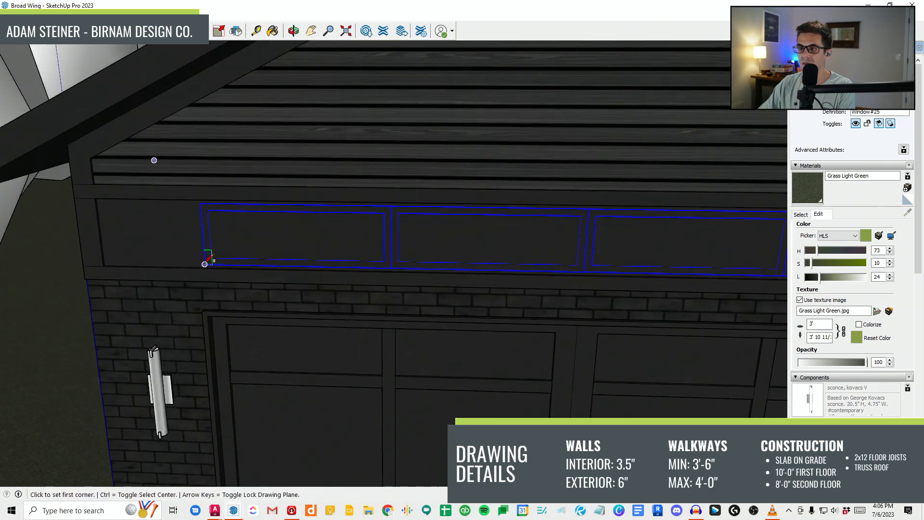
{"action": "scroll", "coordinate": [204, 258], "scroll_direction": "down", "scroll_amount": 5}
{"action": "scroll", "coordinate": [549, 221], "scroll_direction": "up", "scroll_amount": 4}
{"action": "left_click", "coordinate": [526, 204]}
{"action": "middle_click_drag", "start_coordinate": [522, 230], "coordinate": [447, 251]}
{"action": "key", "text": "p"}
{"action": "left_click", "coordinate": [454, 255]}
{"action": "left_click", "coordinate": [454, 255]}
Step: Close the Enscape Asset Library and switch to the Enscape render of the house's front
{"action": "scroll", "coordinate": [359, 303], "scroll_direction": "down", "scroll_amount": 10}
{"action": "middle_click_drag", "start_coordinate": [390, 309], "coordinate": [419, 341]}
{"action": "scroll", "coordinate": [416, 344], "scroll_direction": "down", "scroll_amount": 3}
{"action": "scroll", "coordinate": [416, 344], "scroll_direction": "down", "scroll_amount": 2}
{"action": "key", "text": "super+2"}
{"action": "key", "text": "super+3"}
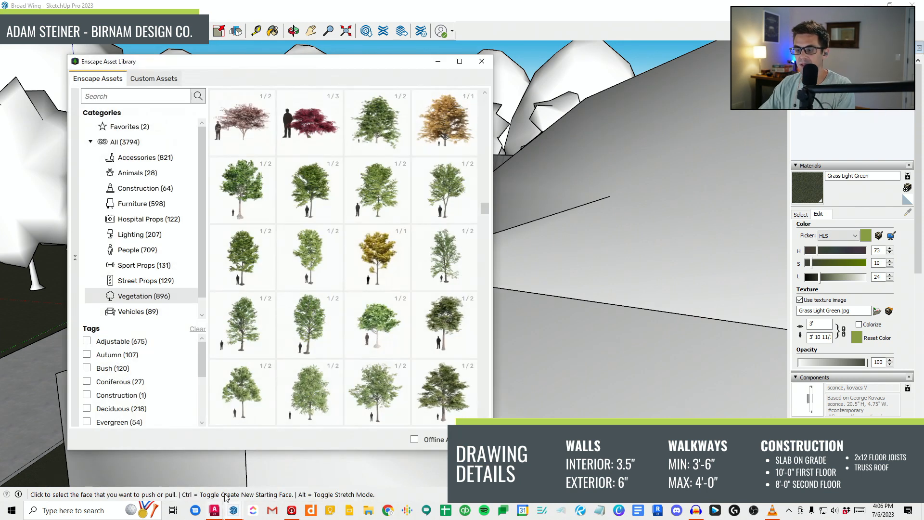
{"action": "left_click", "coordinate": [482, 62]}
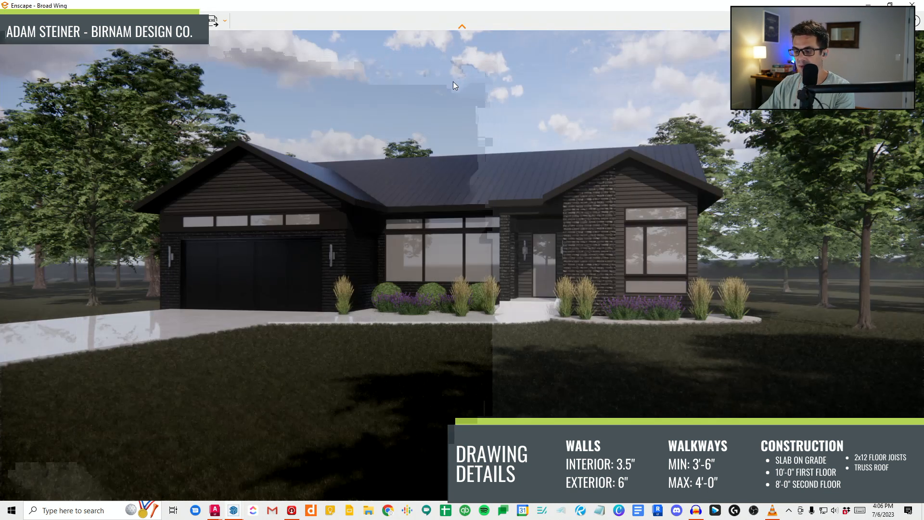
Step: Examine the rendered front exterior in Enscape, including the transom windows above the garage door, from a viewpoint nearer the driveway
{"action": "left_click_drag", "start_coordinate": [439, 254], "coordinate": [438, 253]}
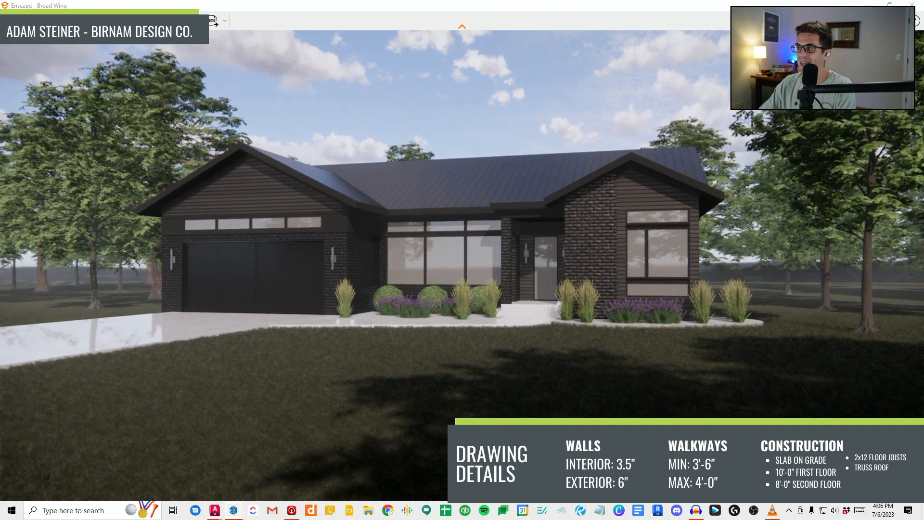
{"action": "key", "text": "a"}
{"action": "key", "text": "w"}
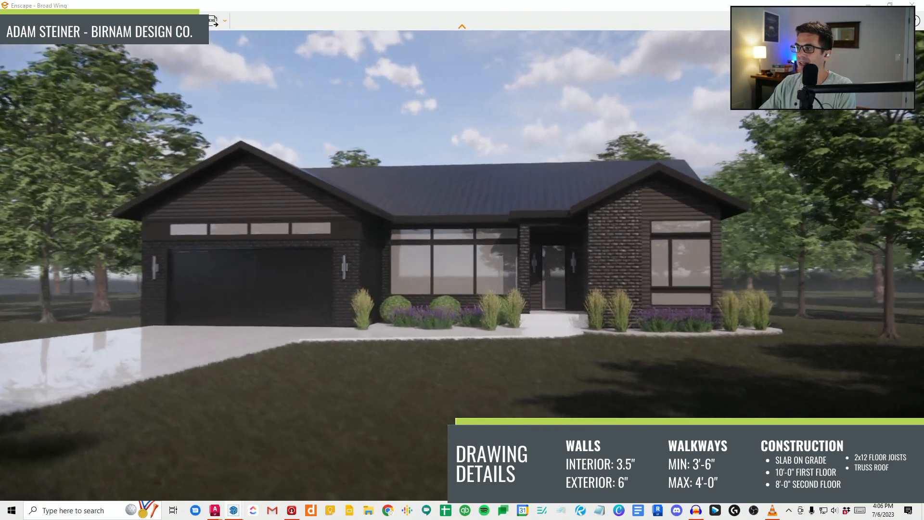
{"action": "key", "text": "s"}
{"action": "key", "text": "a"}
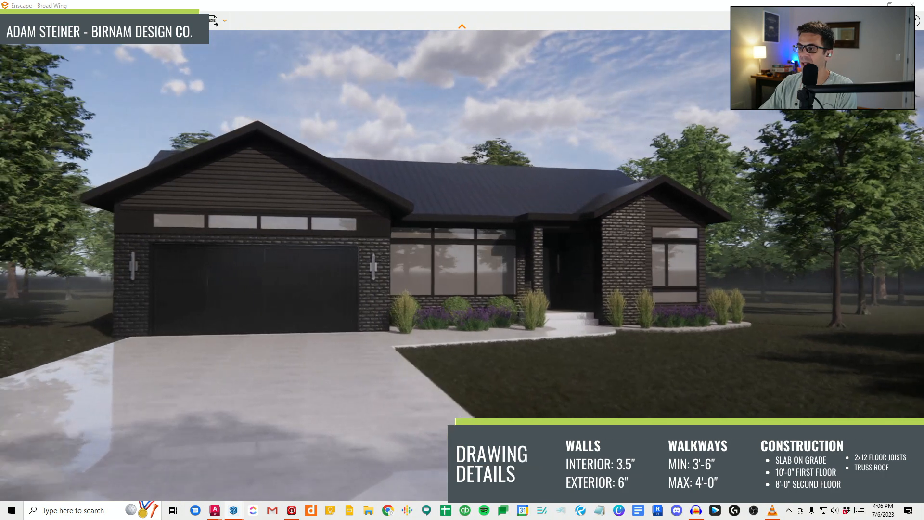
{"action": "key", "text": "a"}
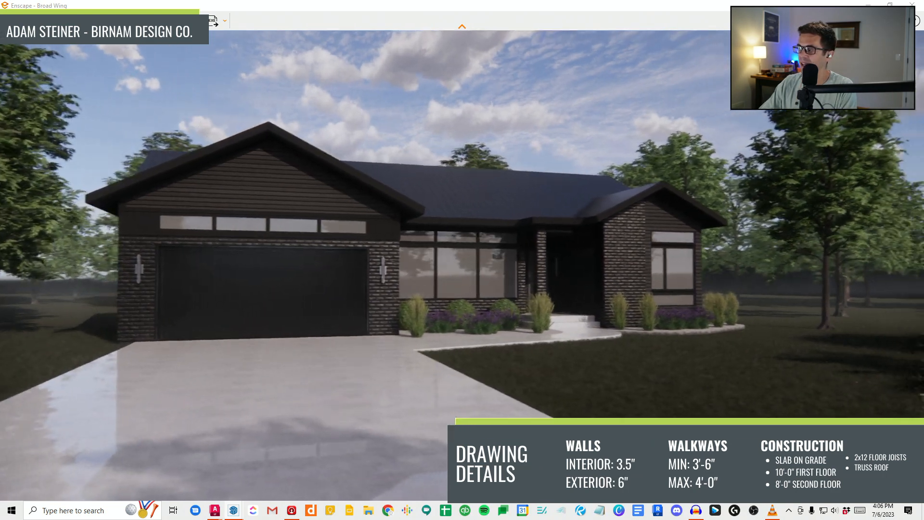
{"action": "mouse_move", "coordinate": [447, 195]}
{"action": "left_mouse_down"}
{"action": "mouse_move", "coordinate": [535, 194]}
{"action": "mouse_move", "coordinate": [437, 187]}
{"action": "left_mouse_up"}
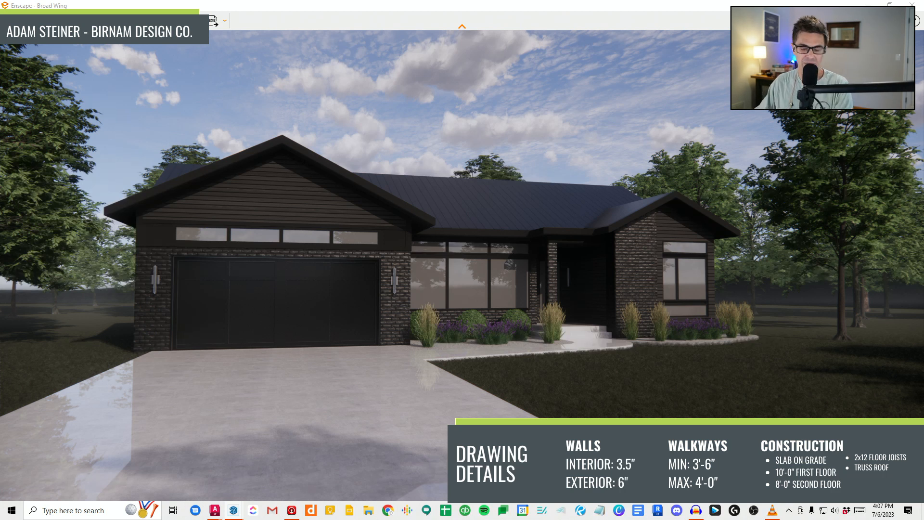
{"action": "left_click_drag", "start_coordinate": [498, 332], "coordinate": [508, 314]}
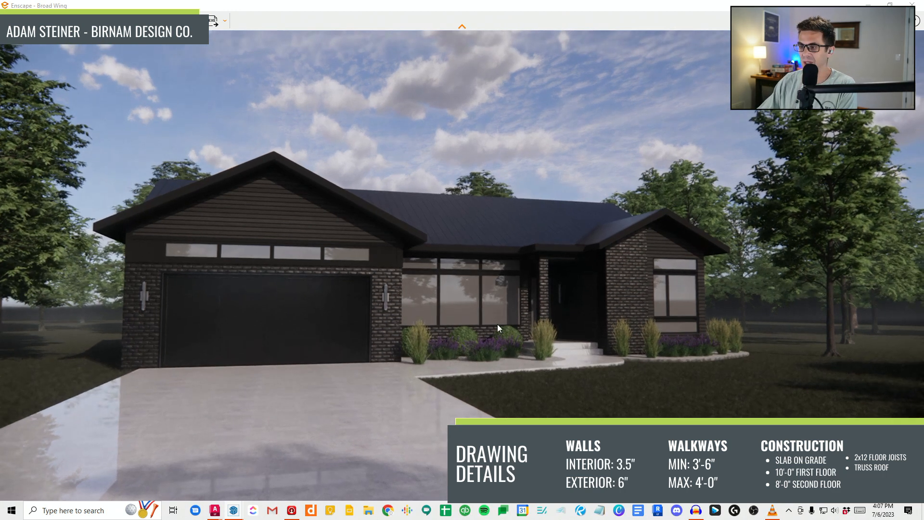
Step: Switch to VRBO Prop.dwg in AutoCAD and examine the two floor plans side by side
{"action": "mouse_move", "coordinate": [235, 512]}
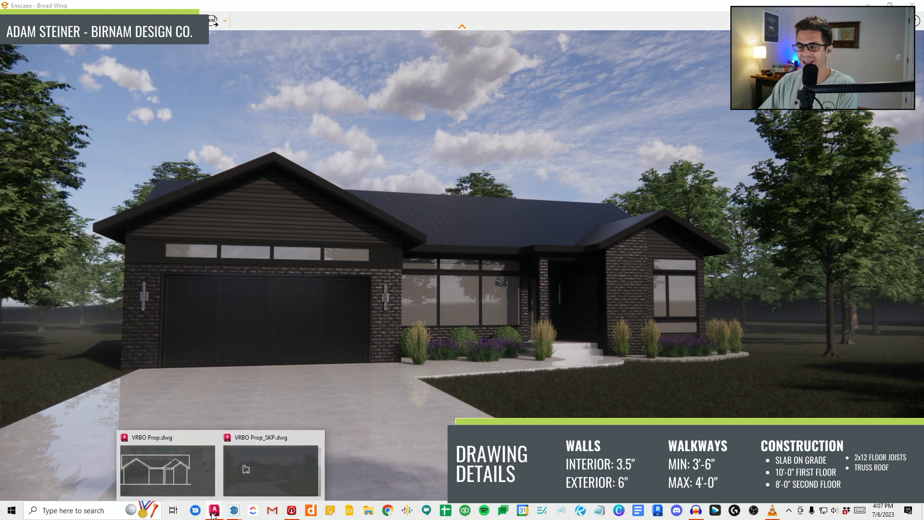
{"action": "left_click", "coordinate": [181, 483]}
{"action": "scroll", "coordinate": [342, 203], "scroll_direction": "down", "scroll_amount": 4}
{"action": "middle_click_drag", "start_coordinate": [343, 203], "coordinate": [357, 428]}
{"action": "middle_click_drag", "start_coordinate": [360, 167], "coordinate": [348, 265]}
{"action": "scroll", "coordinate": [348, 264], "scroll_direction": "up", "scroll_amount": 2}
{"action": "scroll", "coordinate": [417, 309], "scroll_direction": "down", "scroll_amount": 2}
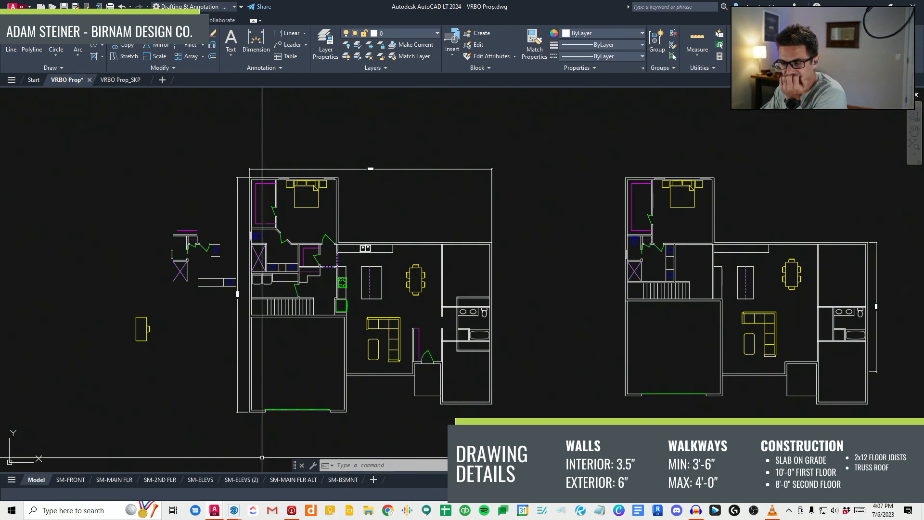
Step: Switch to Messages and send the group chat "UGGGHHH", "I was in preview the entire time!", "Epic fail." and "I just did and thought I was live"
{"action": "left_click", "coordinate": [195, 511]}
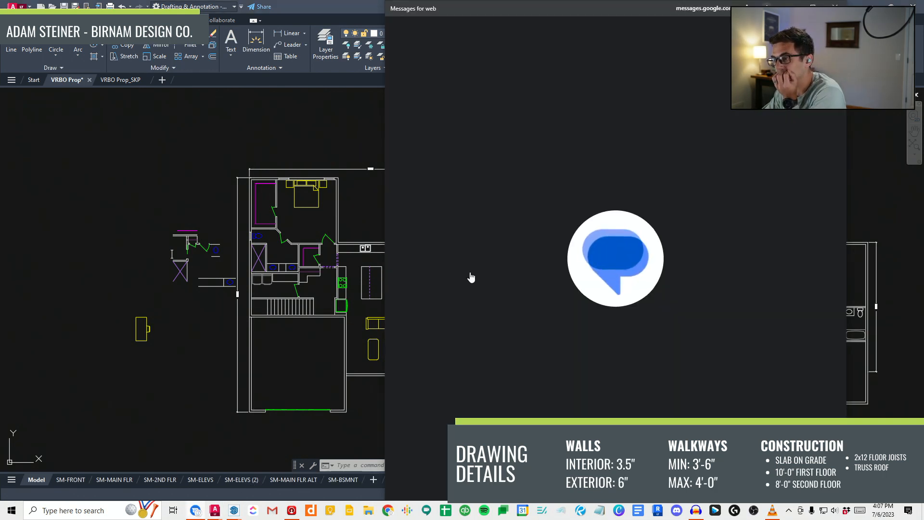
{"action": "left_click", "coordinate": [460, 142]}
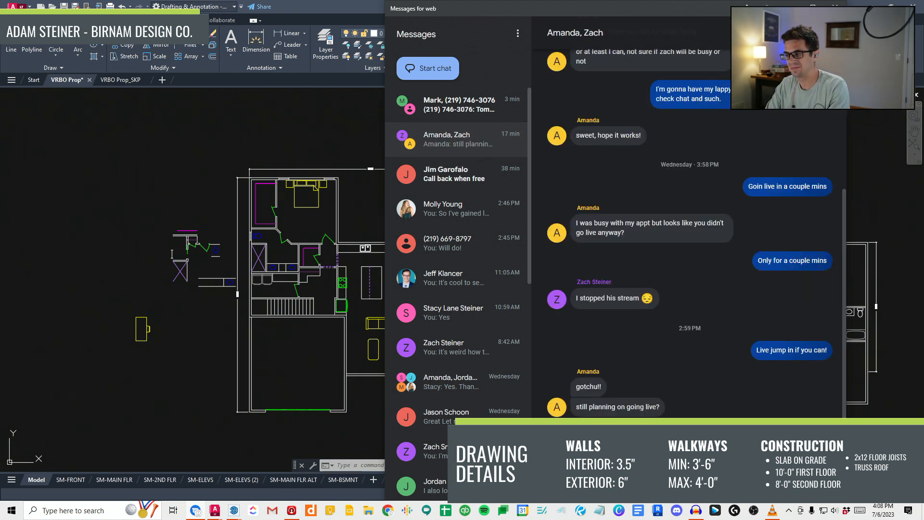
{"action": "key", "text": "Return"}
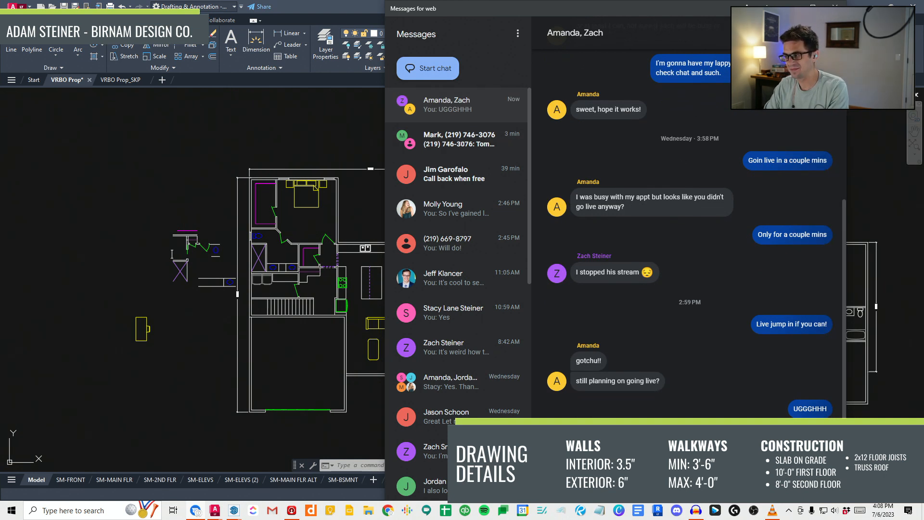
{"action": "key", "text": "Return"}
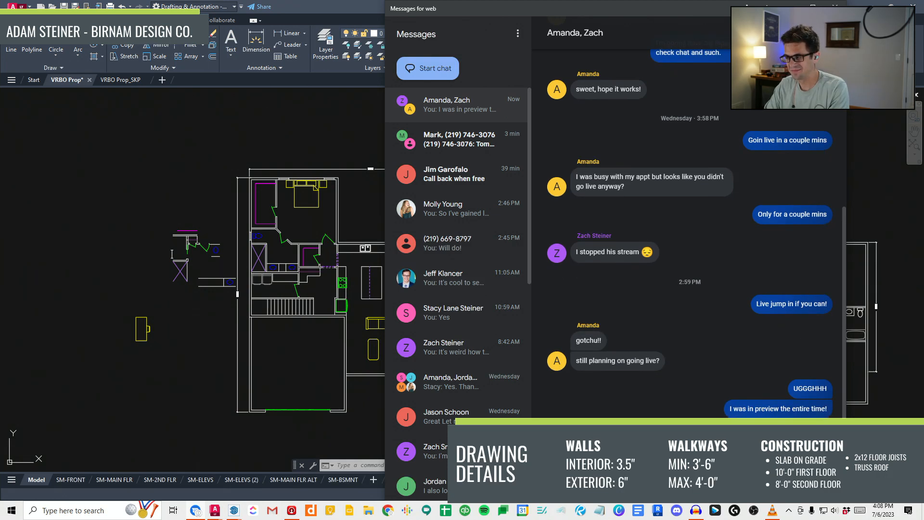
{"action": "key", "text": "Return"}
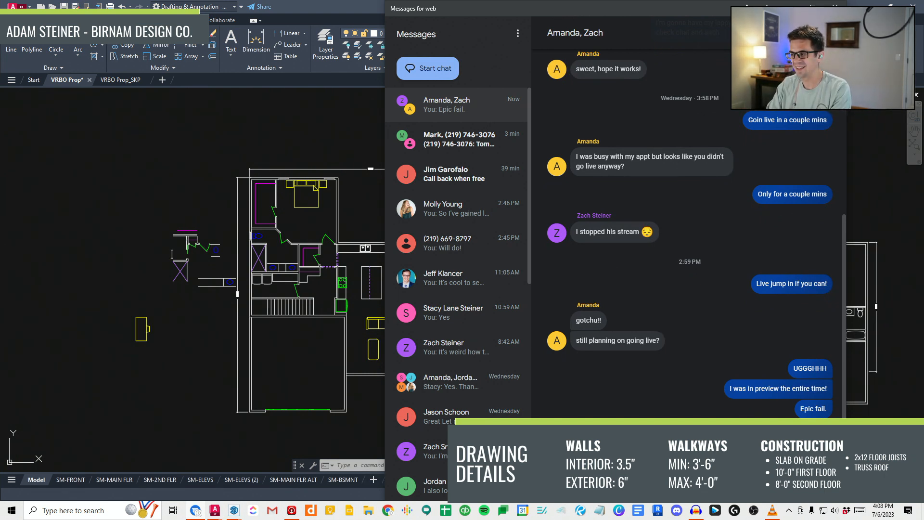
{"action": "key", "text": "Return"}
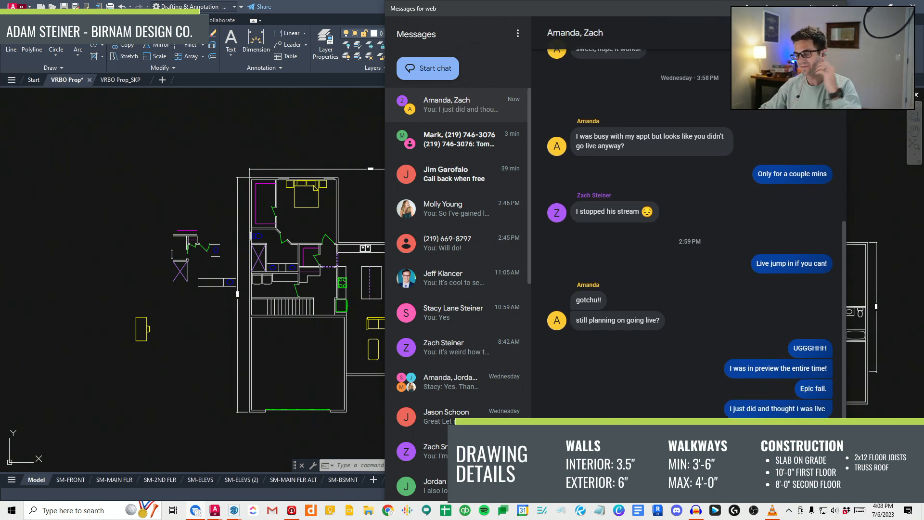
Step: Reply in the group chat about tomorrow's ride with "Yeah I rode today, they were a little soft but they should be great tomorrow."
{"action": "left_click", "coordinate": [479, 176]}
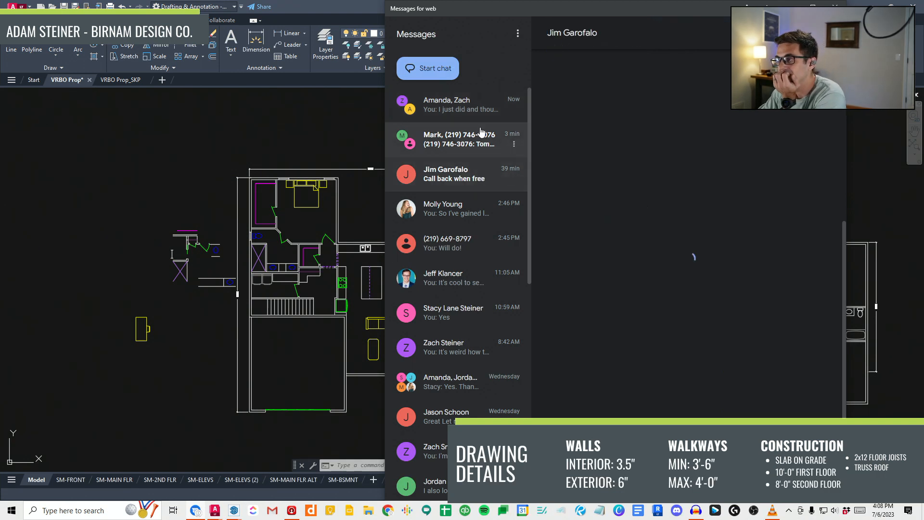
{"action": "left_click", "coordinate": [480, 140]}
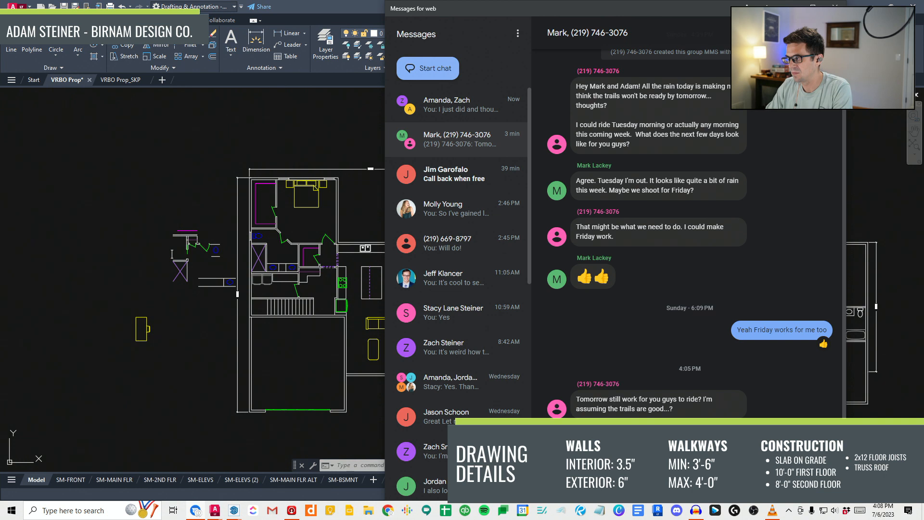
{"action": "key", "text": "Return"}
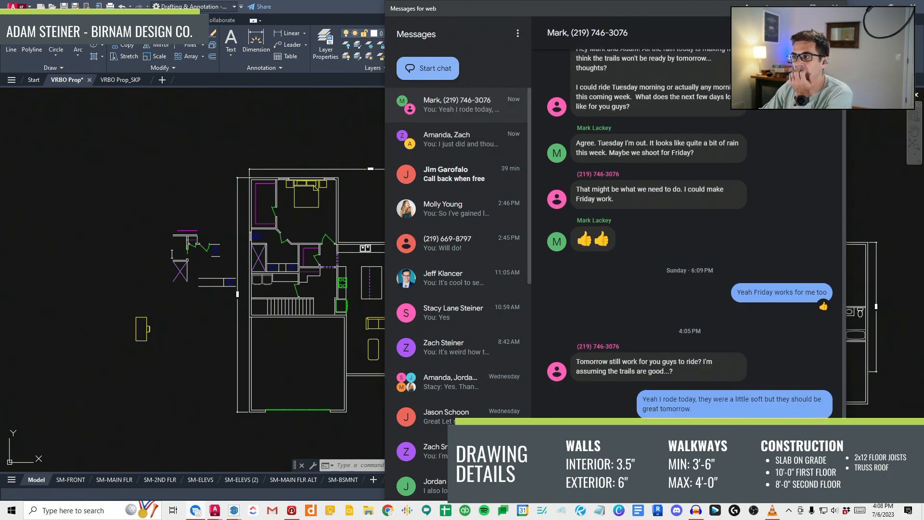
Step: Read the remaining unread one-to-one conversation in Messages and switch to Chrome
{"action": "left_click", "coordinate": [486, 173]}
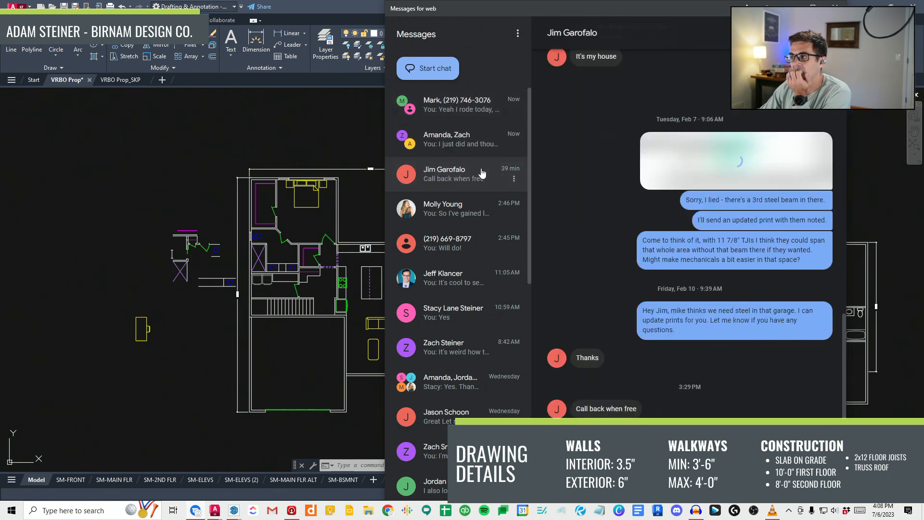
{"action": "left_click", "coordinate": [455, 136]}
{"action": "left_click", "coordinate": [388, 511]}
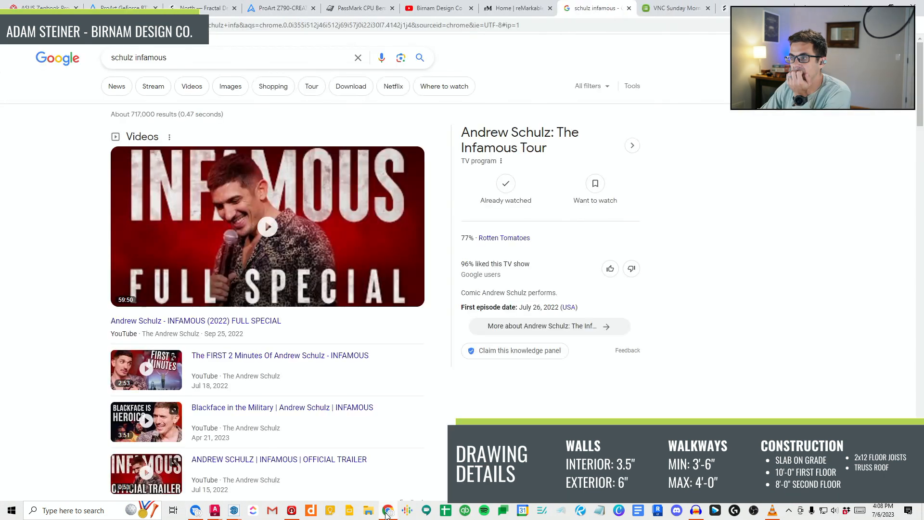